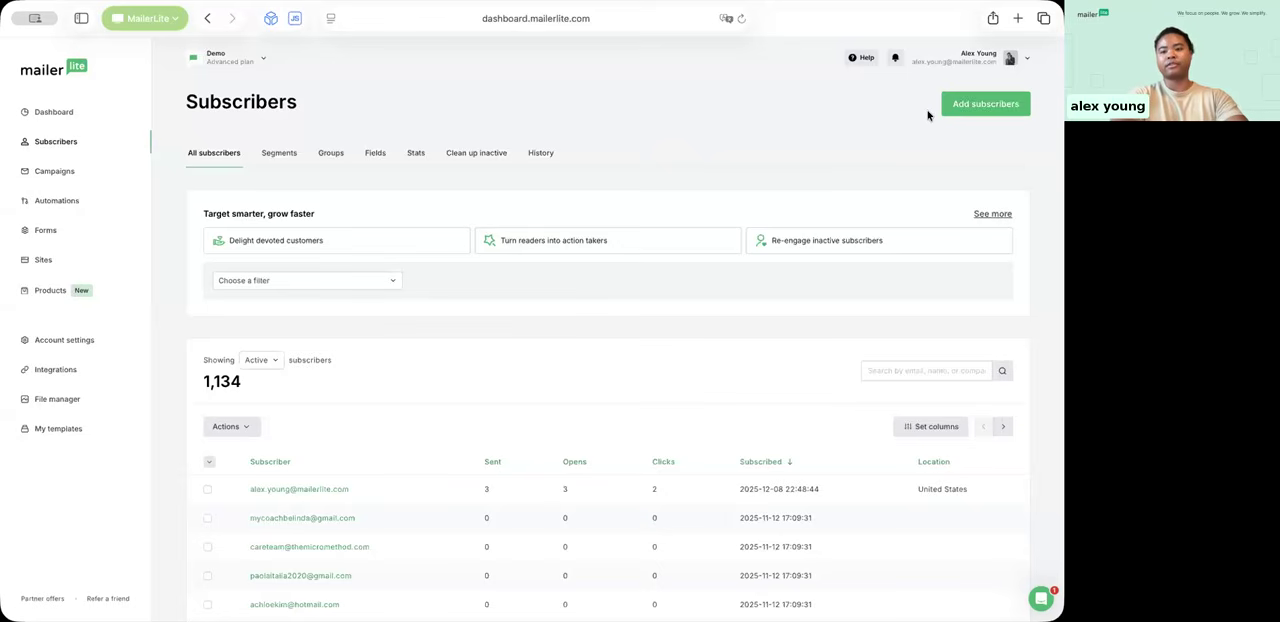
# Step: Upload import_demo.csv as a new subscriber list and start its import
pyautogui.click(997, 109)
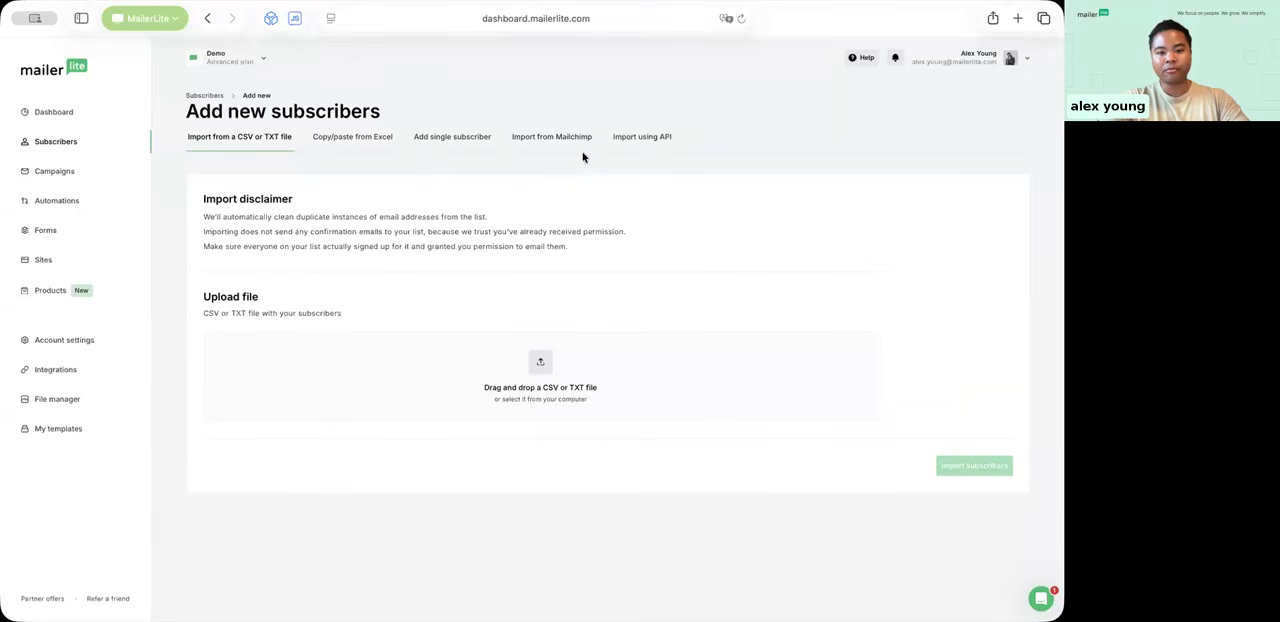
pyautogui.click(538, 364)
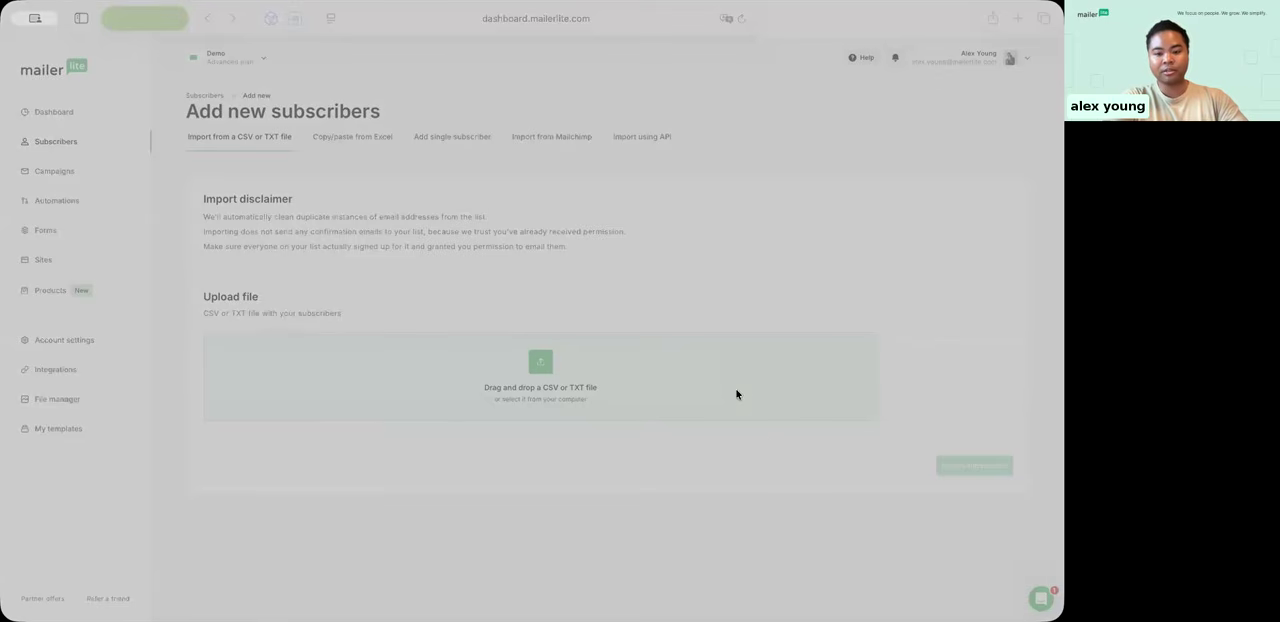
pyautogui.click(807, 451)
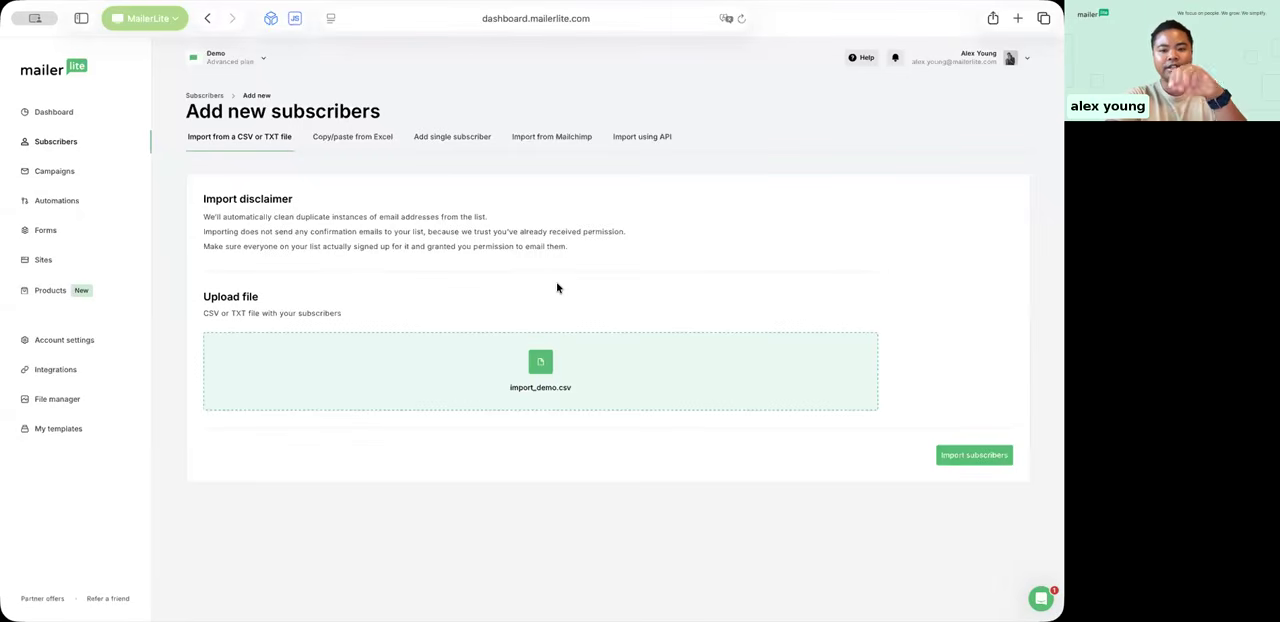
pyautogui.click(959, 457)
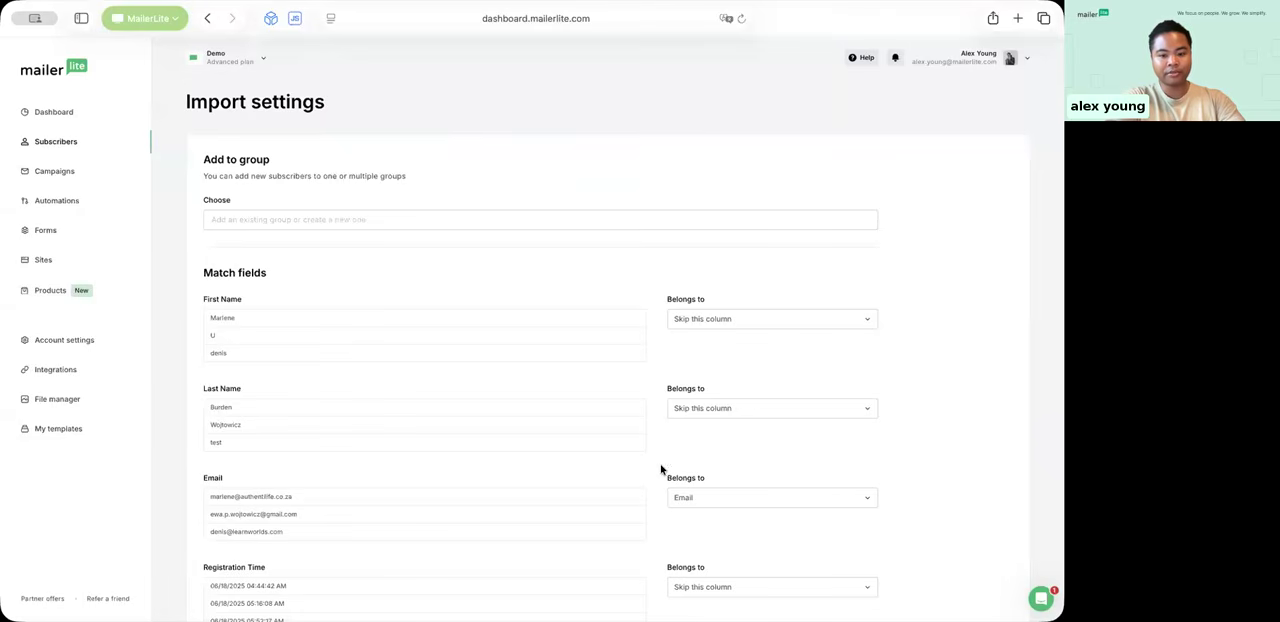
# Step: Create a group named "new group" in the import settings and assign the imported subscribers to it
pyautogui.scroll(-5, 660, 469)
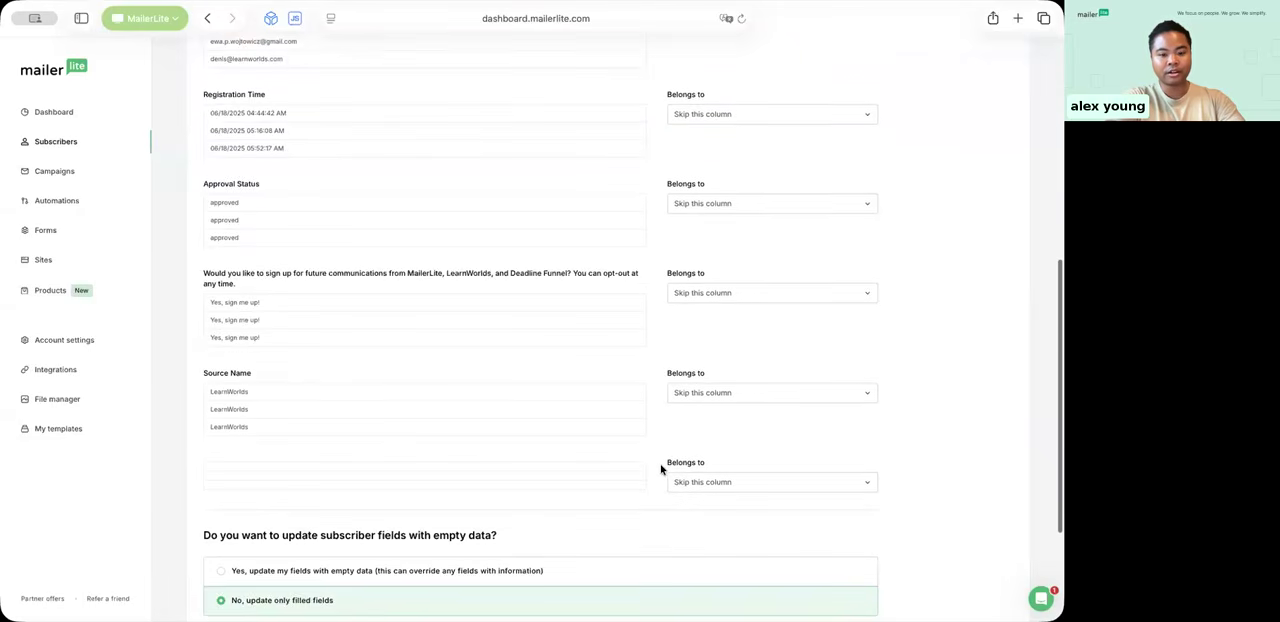
pyautogui.scroll(4, 660, 469)
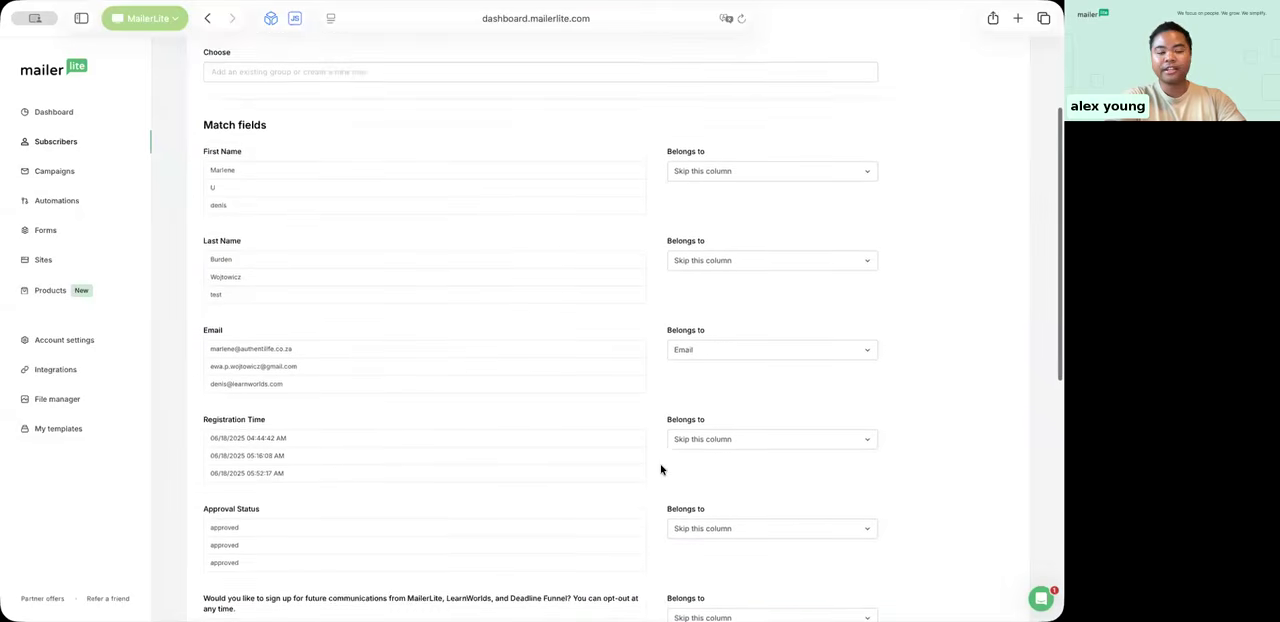
pyautogui.scroll(2, 660, 469)
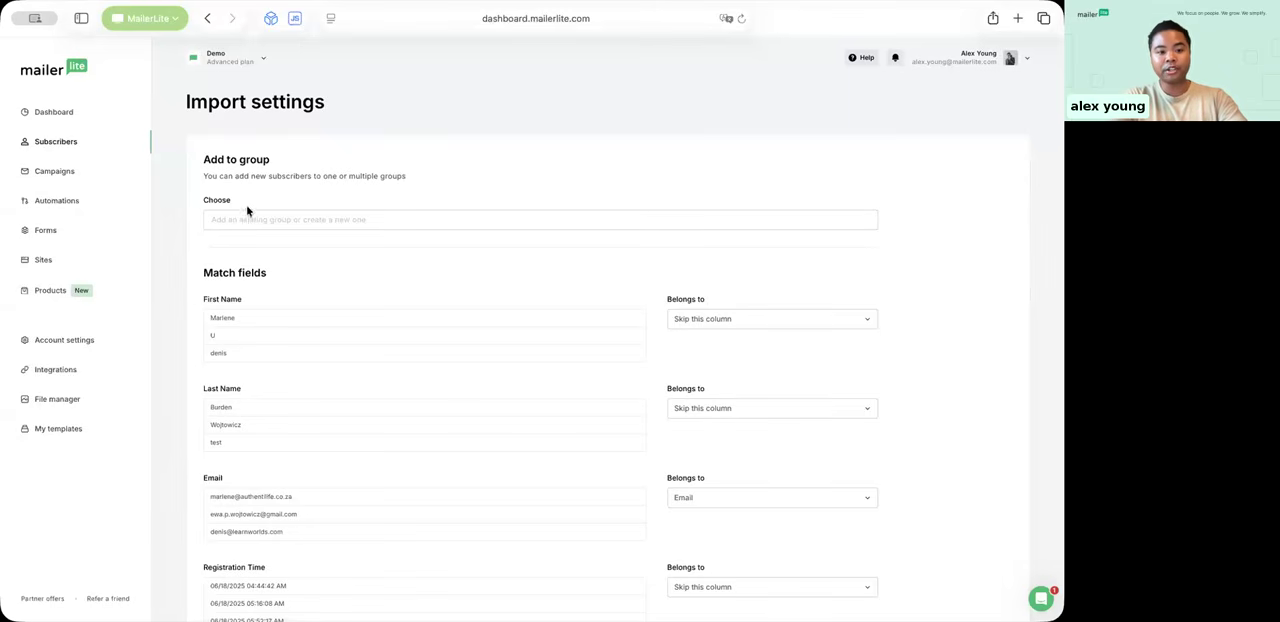
pyautogui.click(278, 219)
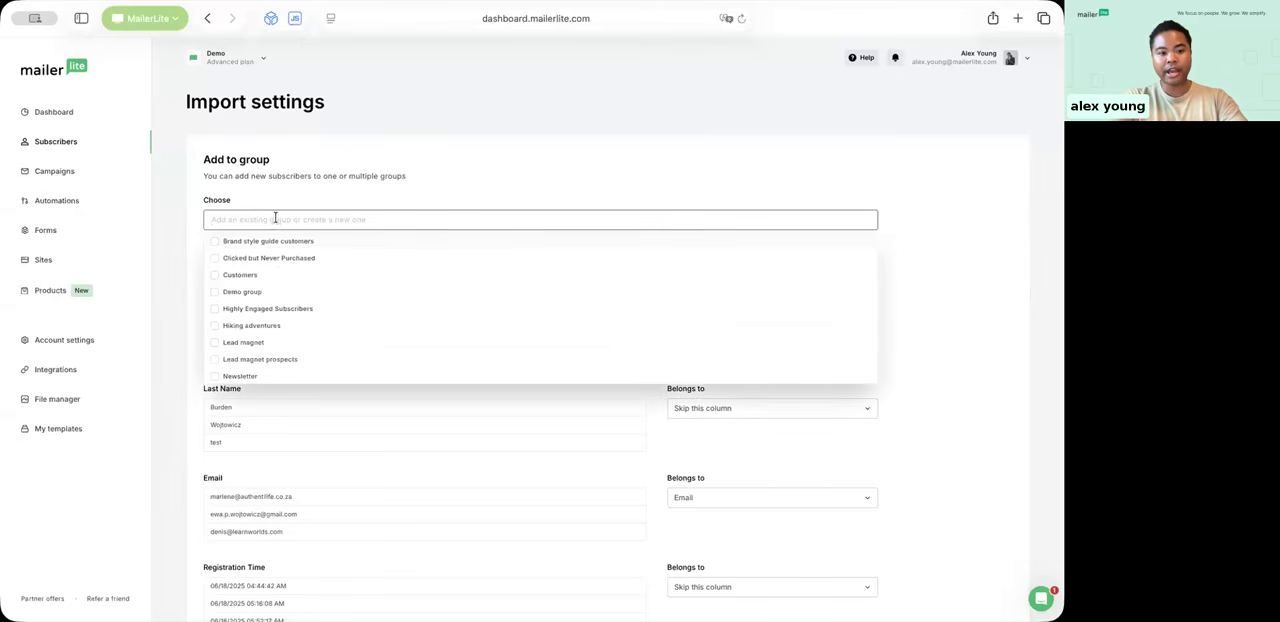
pyautogui.scroll(-5, 242, 332)
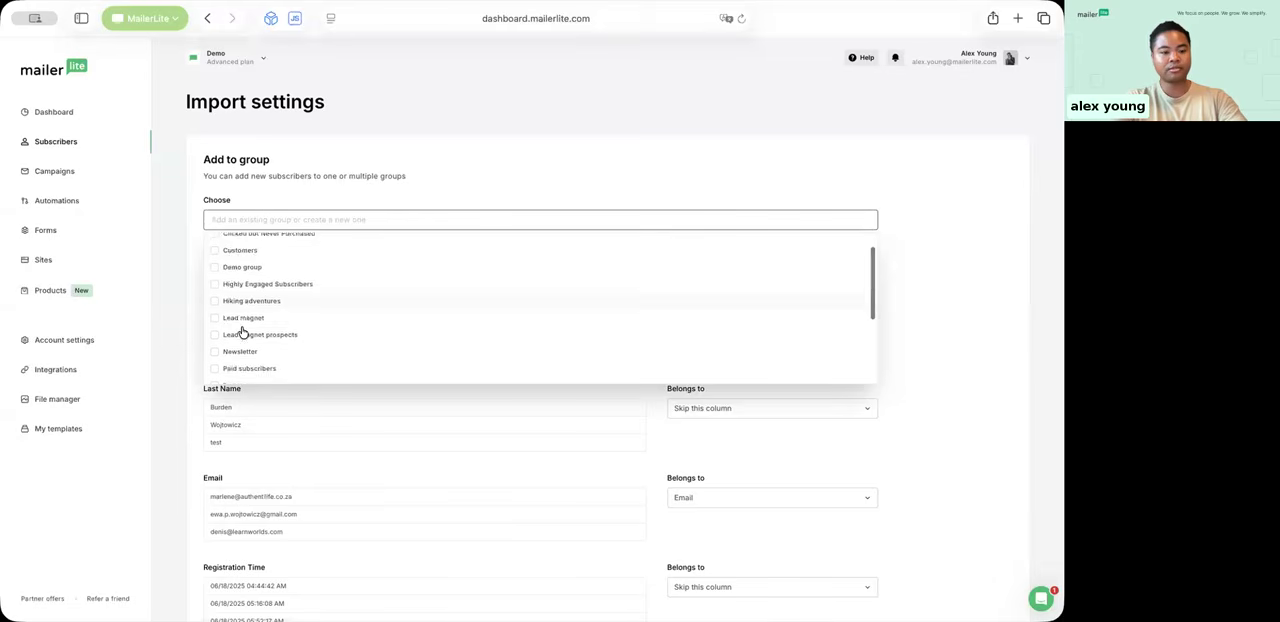
pyautogui.scroll(5, 242, 332)
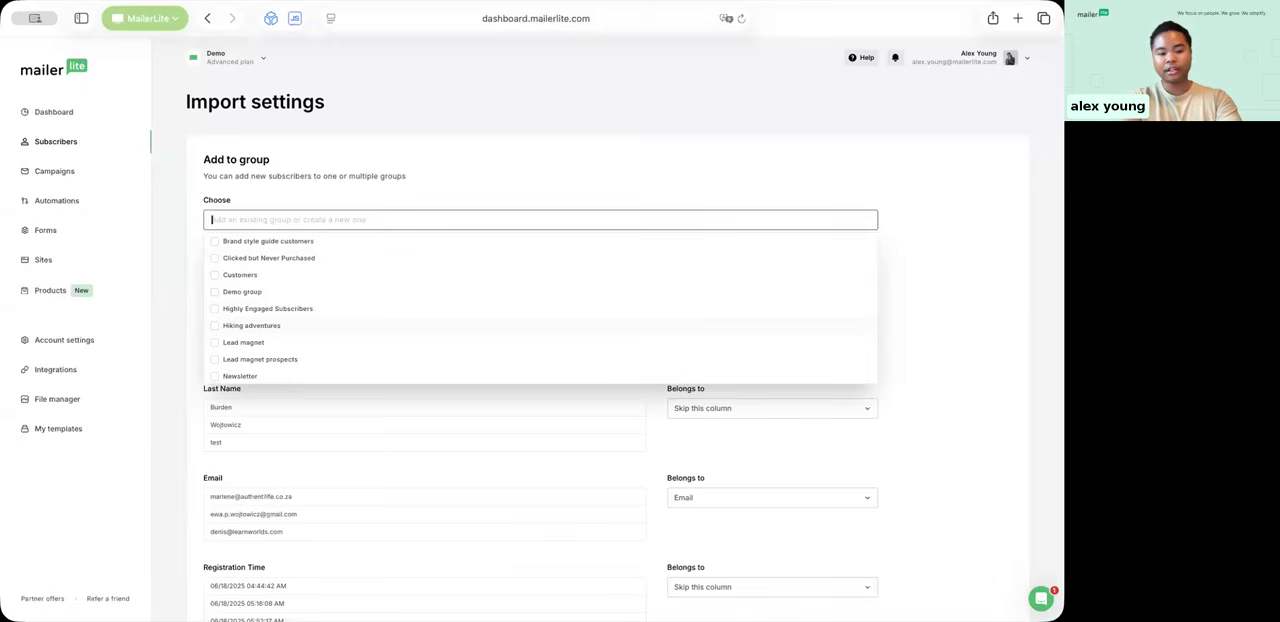
pyautogui.write('new group')
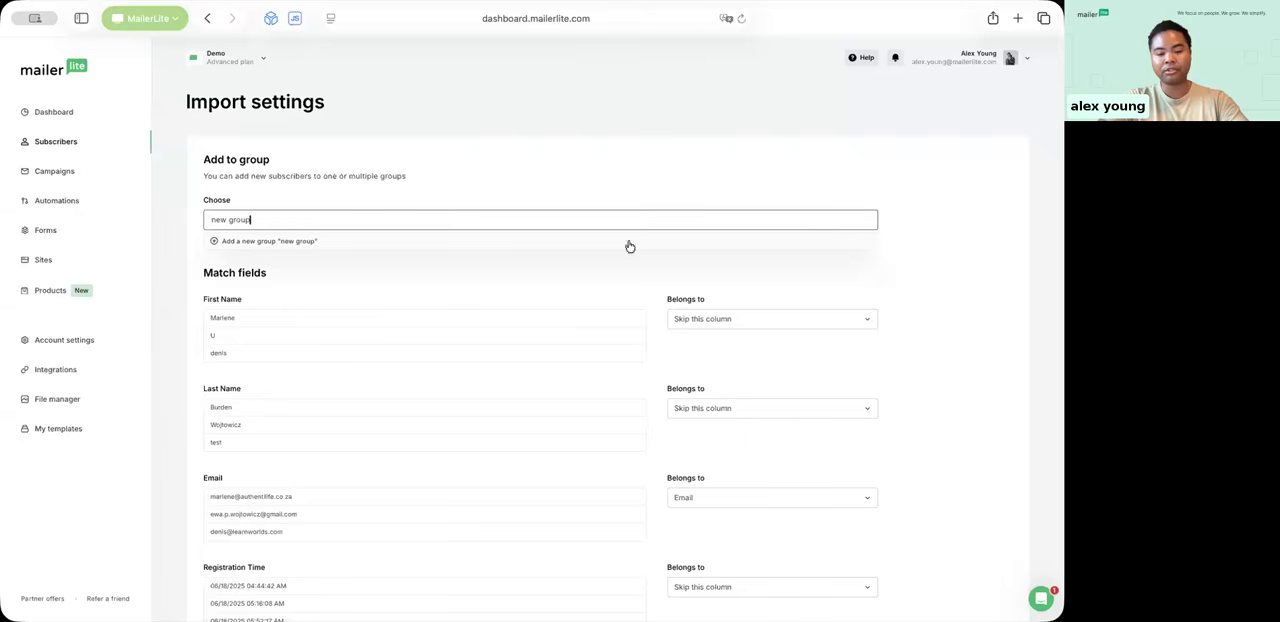
pyautogui.press('Return')
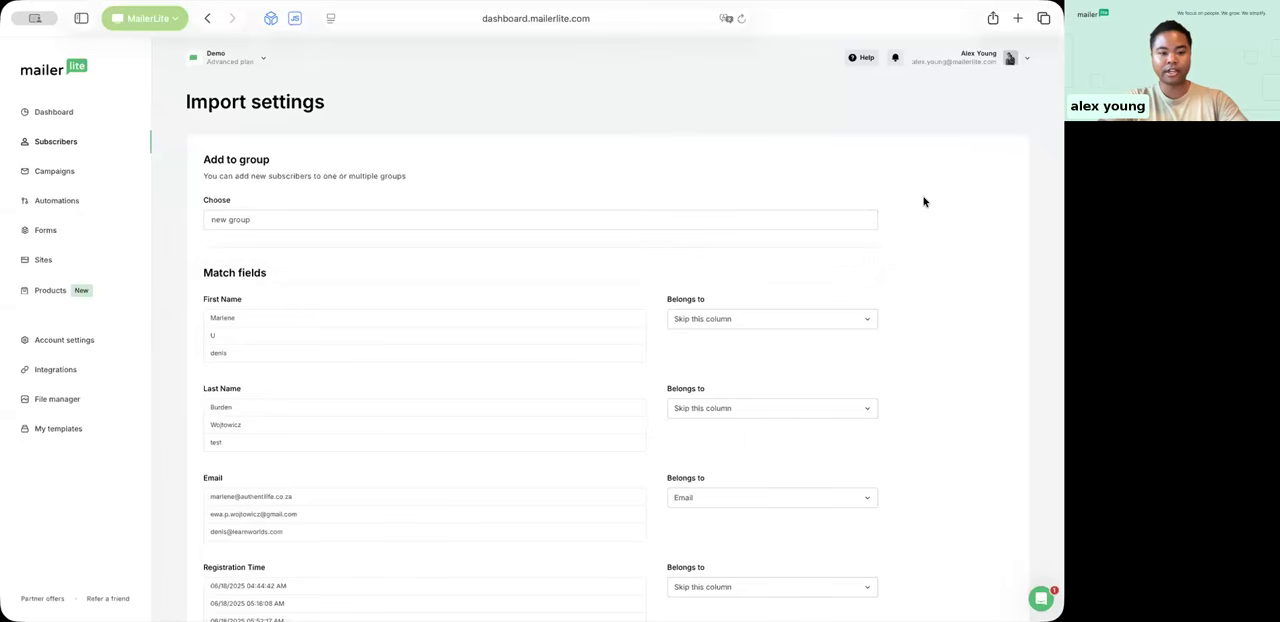
# Step: Remove "new group" from the import's group selection and finish the import
pyautogui.scroll(-3, 923, 200)
pyautogui.scroll(2, 323, 181)
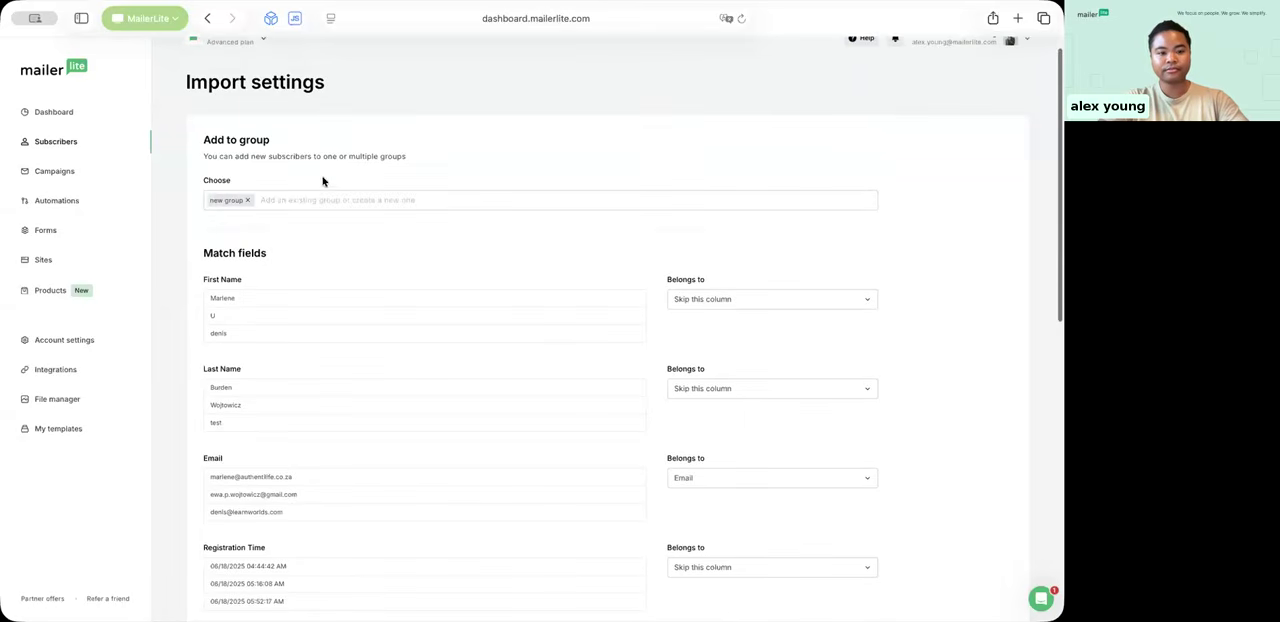
pyautogui.click(247, 200)
pyautogui.scroll(-10, 560, 255)
pyautogui.scroll(-1, 560, 255)
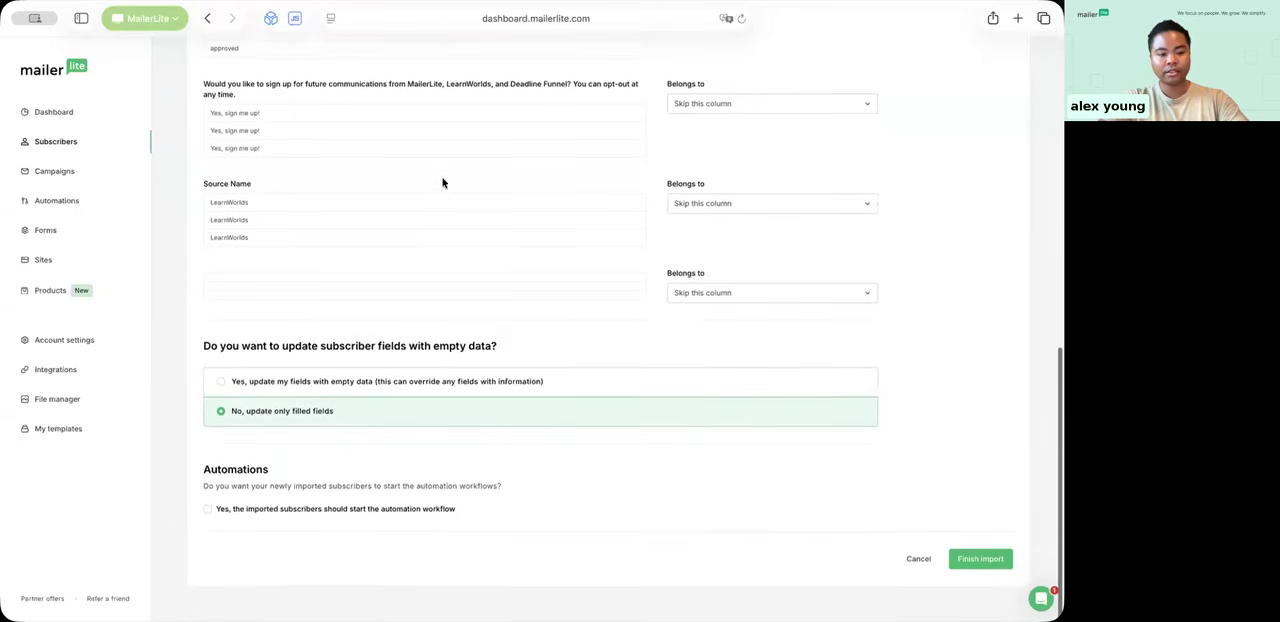
pyautogui.click(991, 563)
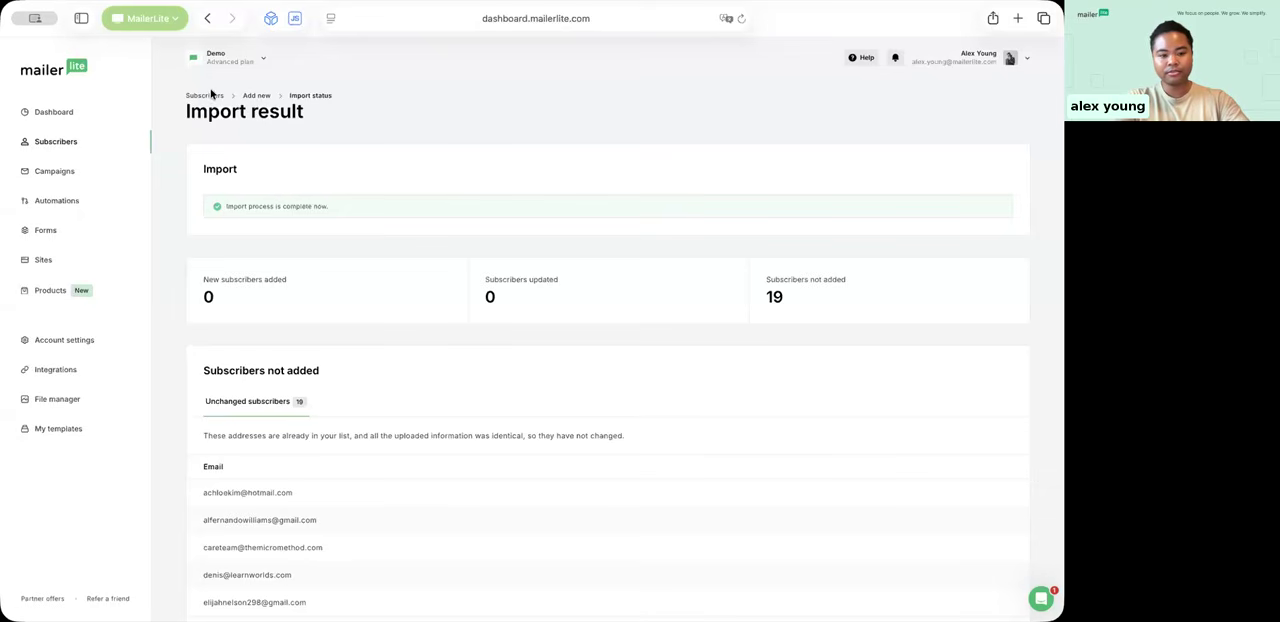
# Step: Return to adding new subscribers and view the Excel copy/paste and single-subscriber options
pyautogui.click(252, 95)
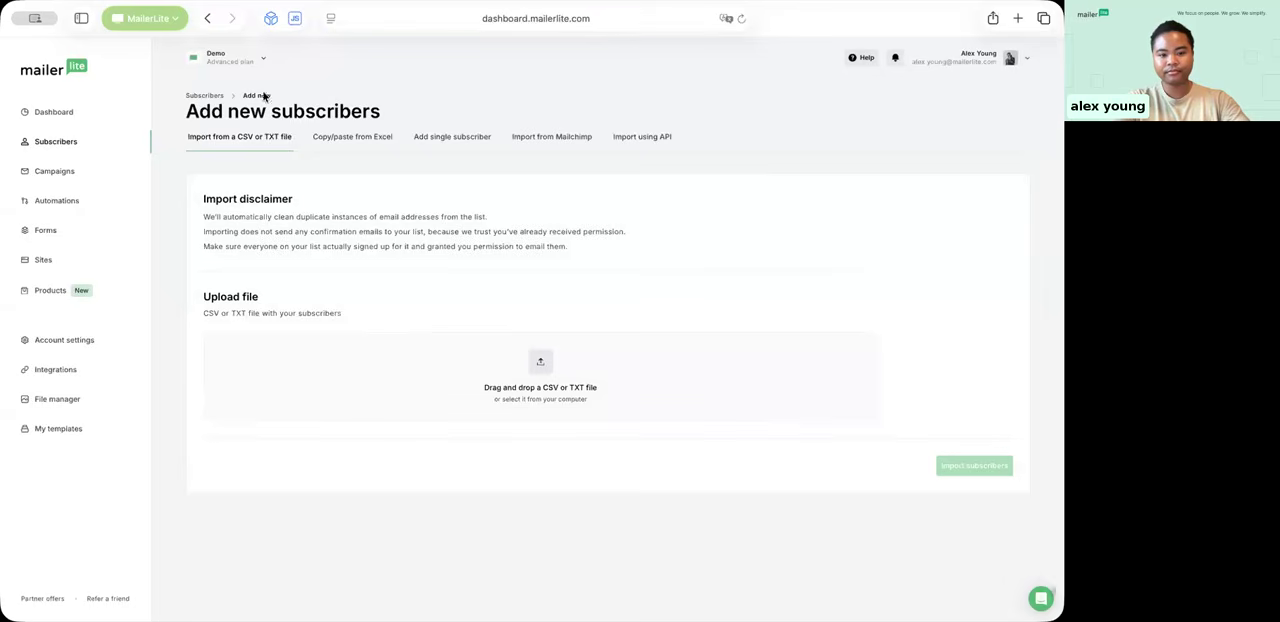
pyautogui.click(367, 138)
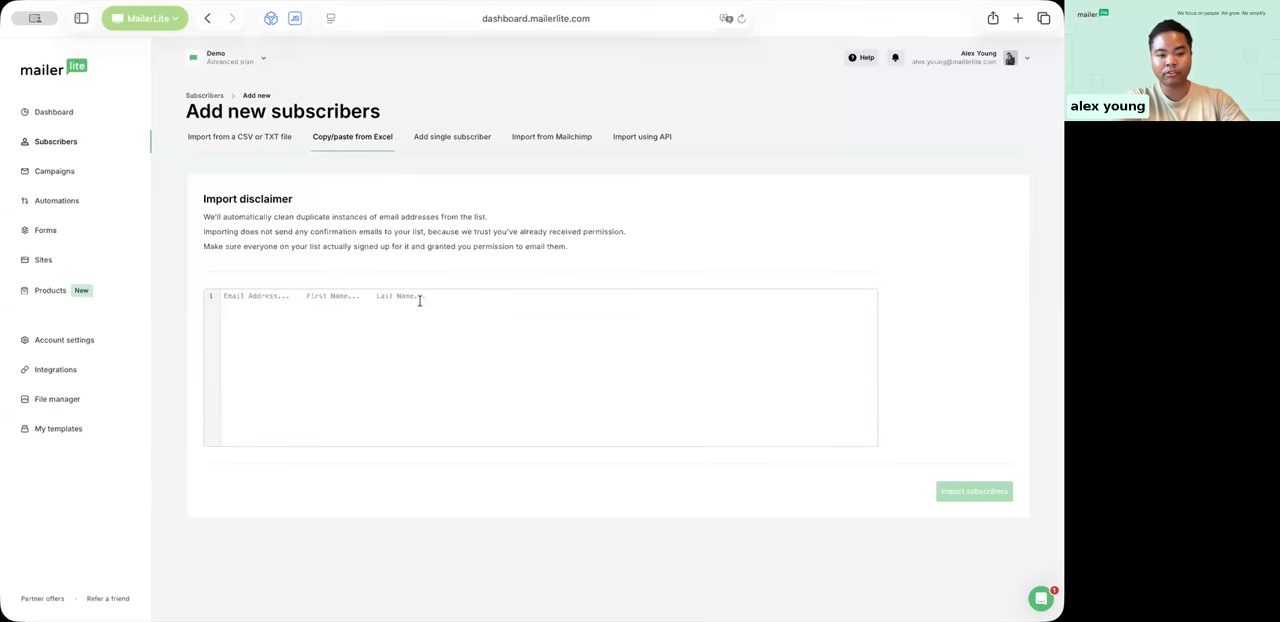
pyautogui.click(460, 137)
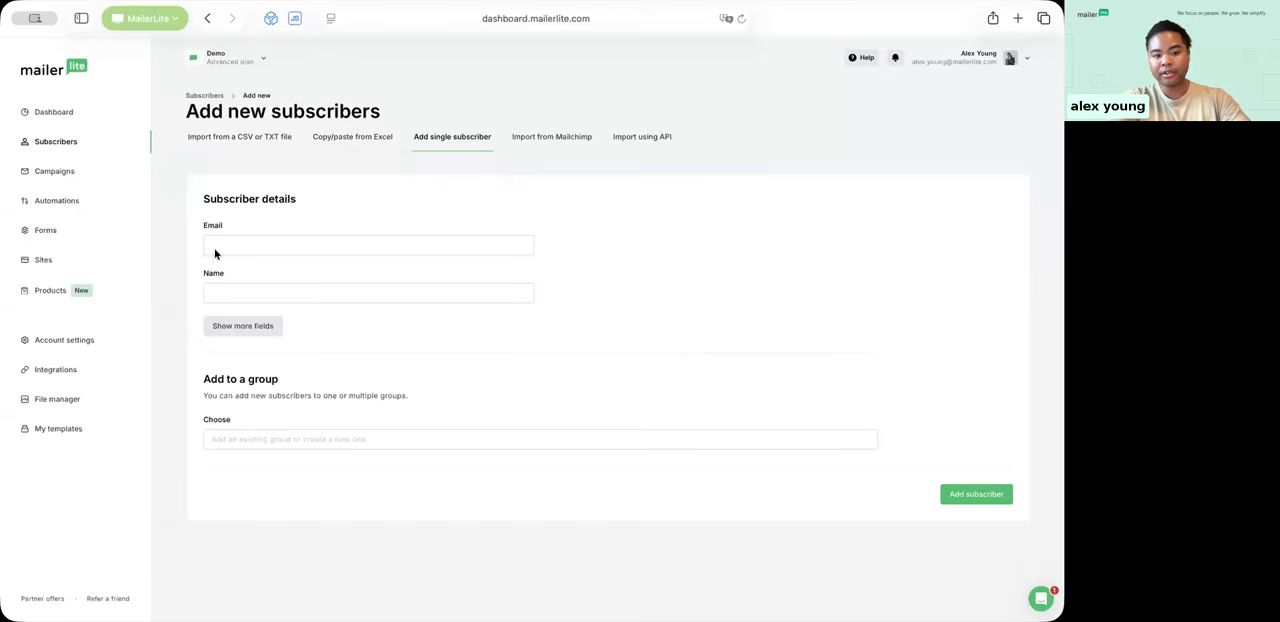
# Step: Expand the single-subscriber form to show more fields and examine it down to the group selection
pyautogui.click(257, 331)
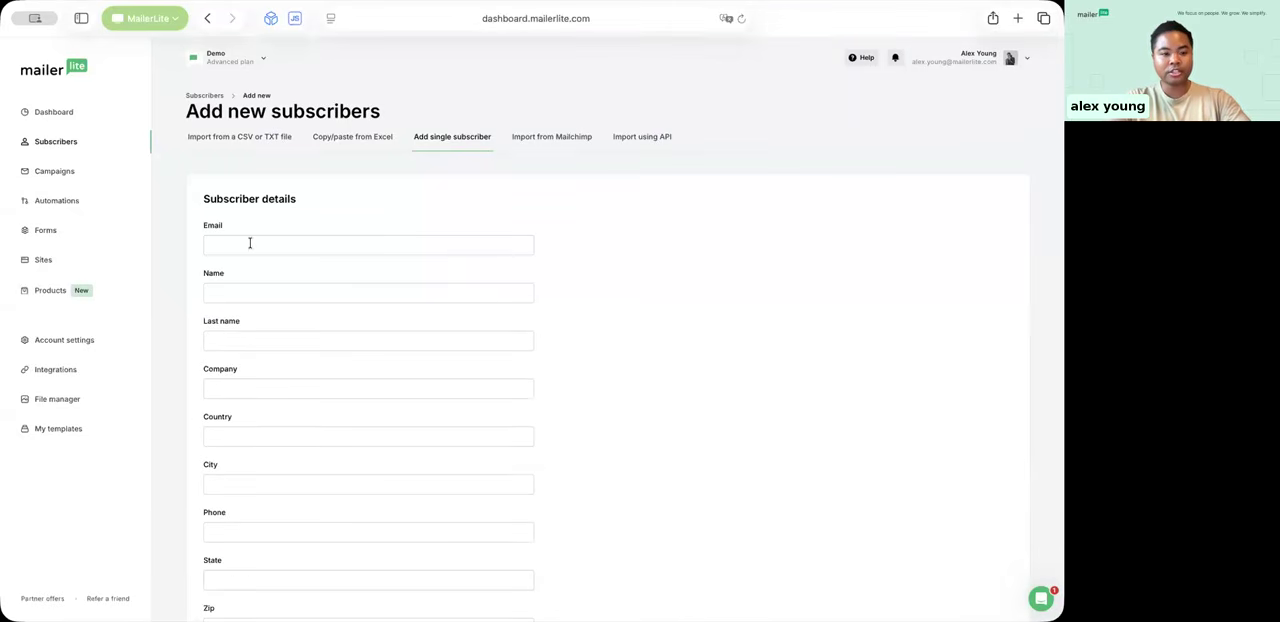
pyautogui.moveTo(249, 198); pyautogui.dragTo(307, 204)
pyautogui.click(324, 207)
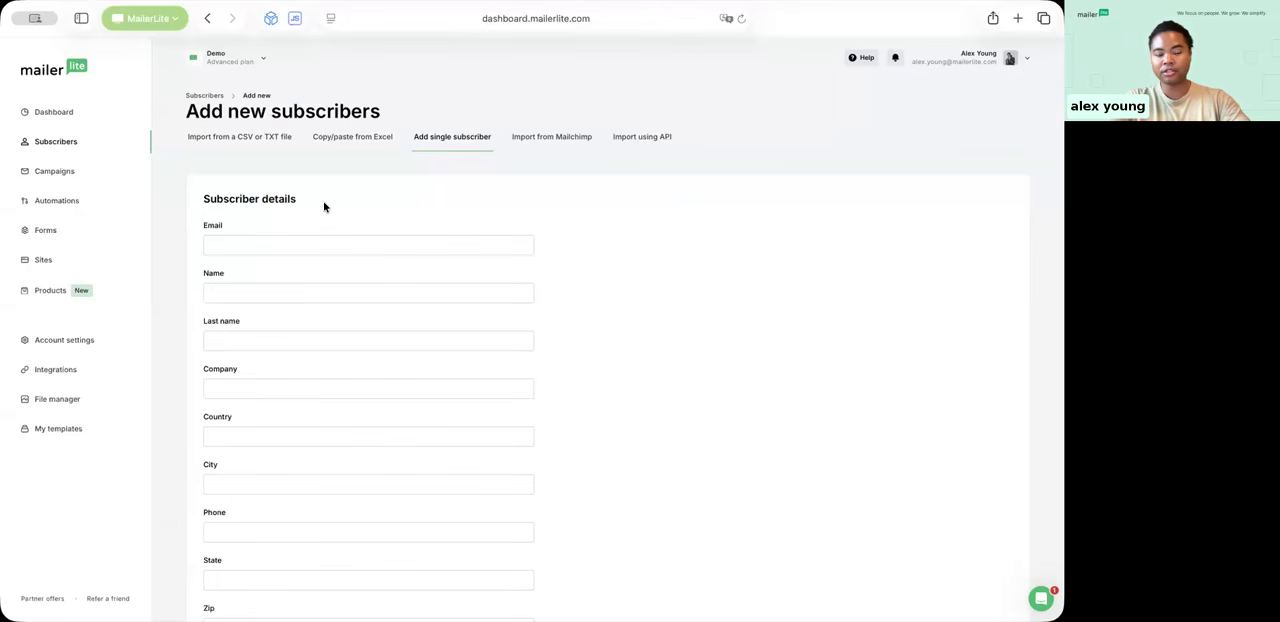
pyautogui.scroll(-3, 290, 391)
pyautogui.scroll(-10, 290, 391)
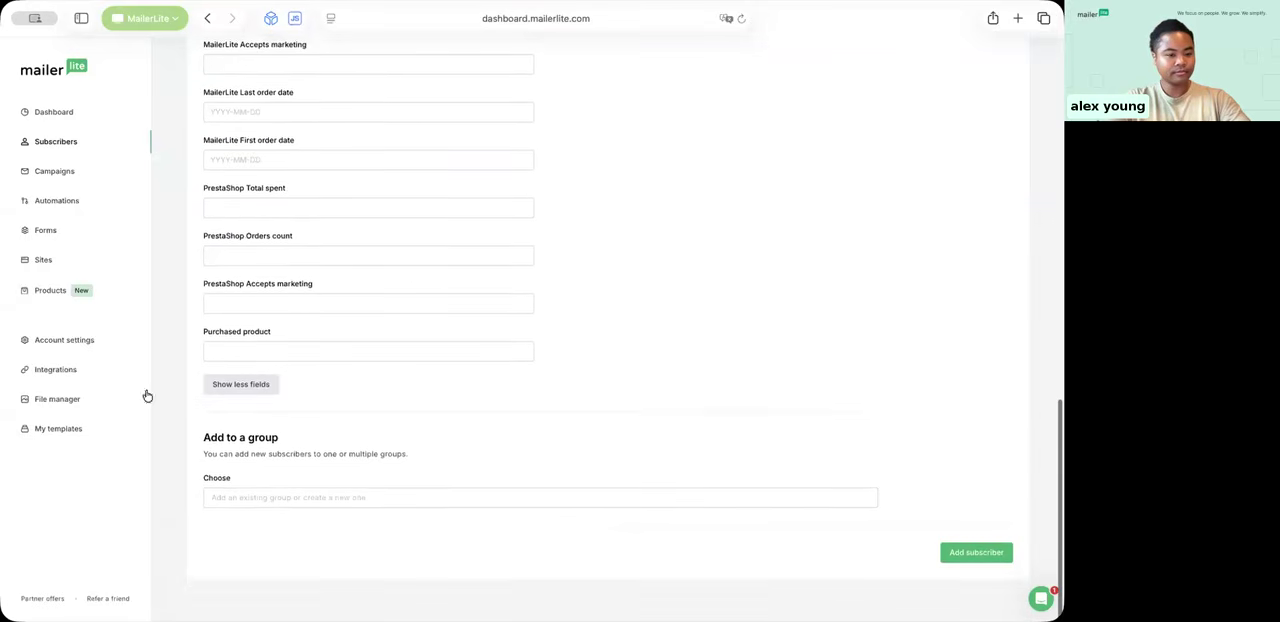
pyautogui.click(307, 505)
pyautogui.click(525, 455)
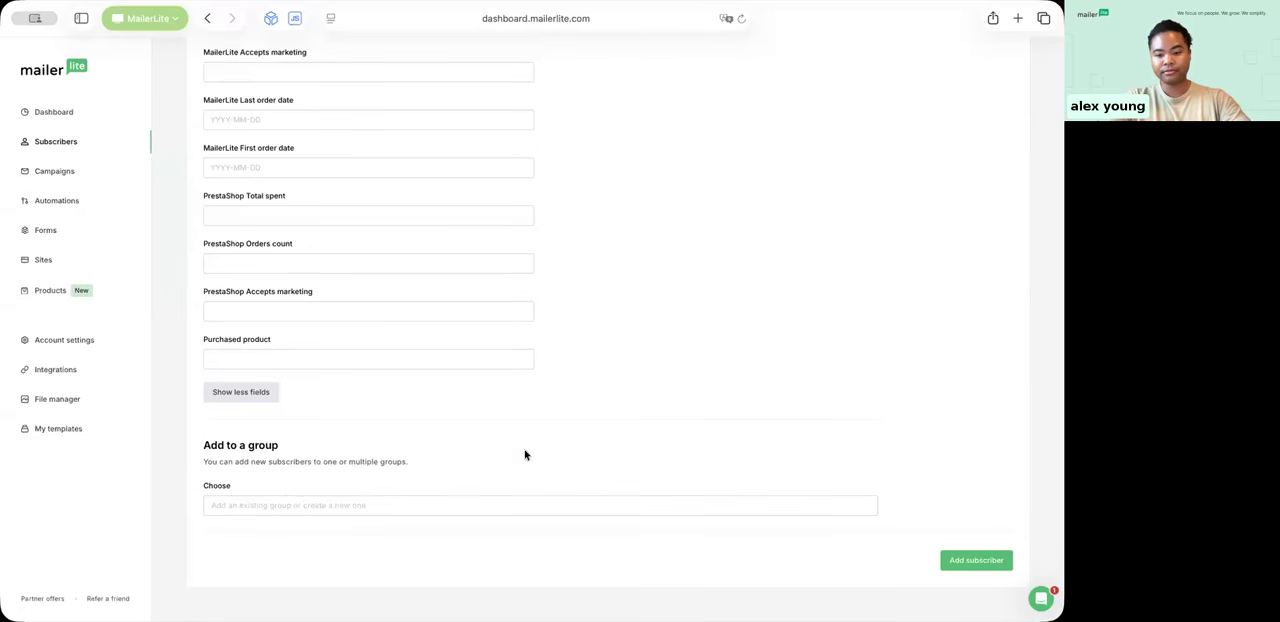
# Step: View the options for importing subscribers from Mailchimp and using the API
pyautogui.scroll(15, 737, 434)
pyautogui.click(548, 140)
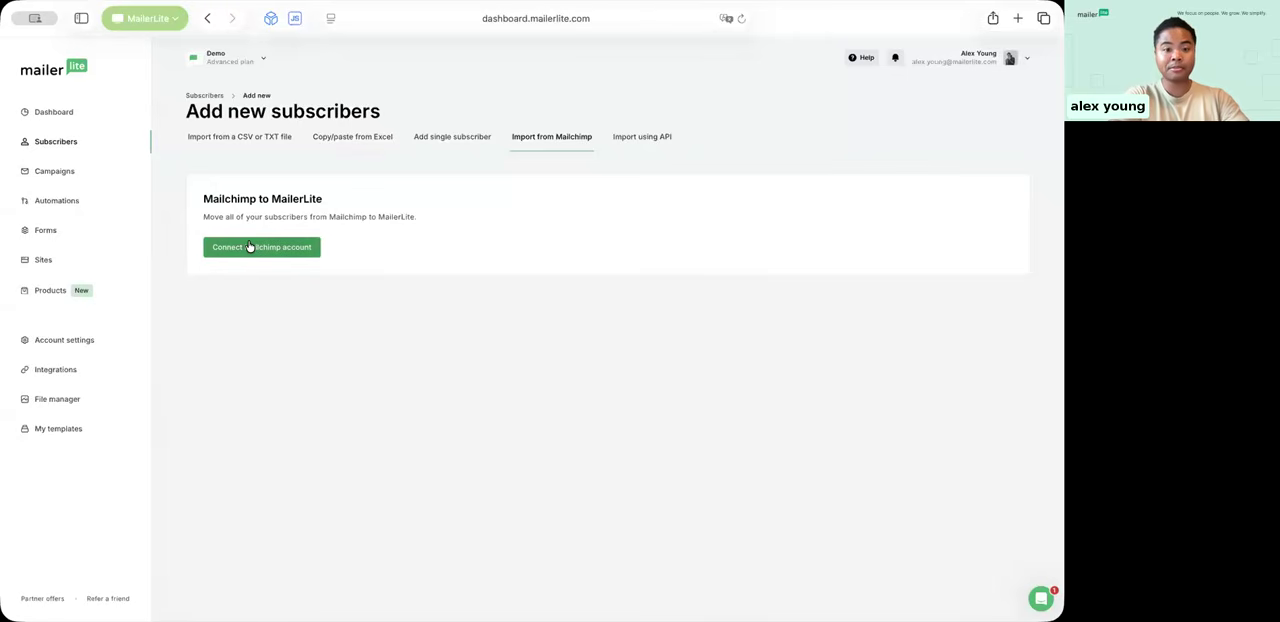
pyautogui.click(650, 137)
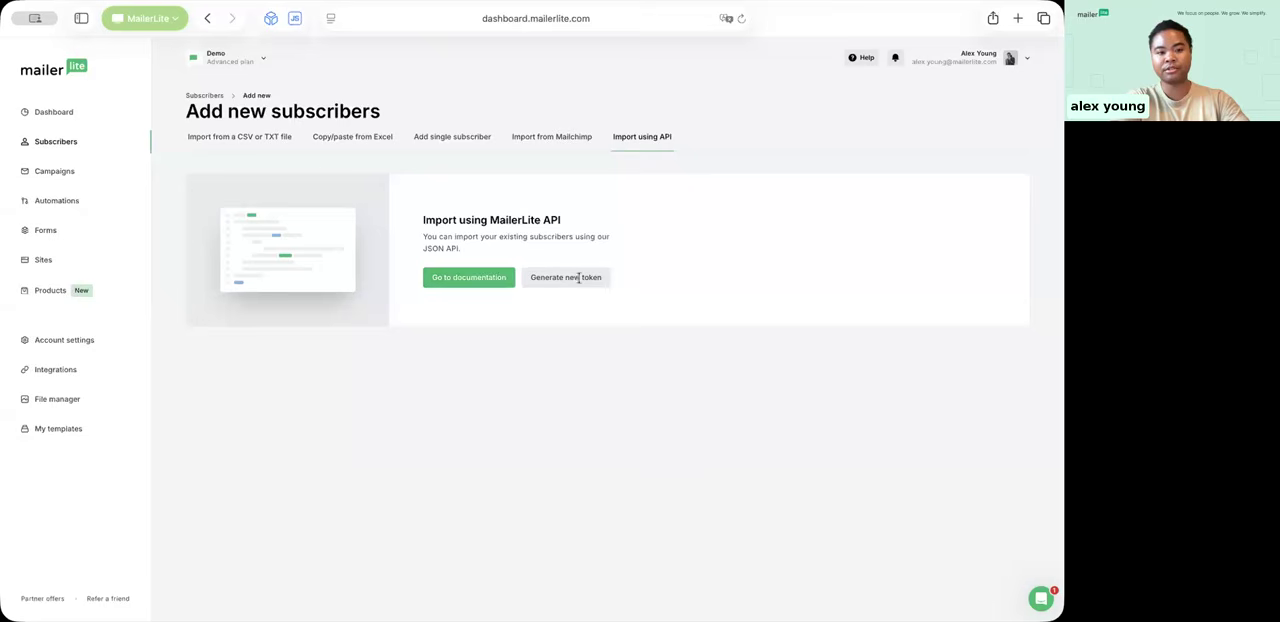
# Step: Go back to the subscribers overview and look through the existing groups and segments
pyautogui.click(197, 96)
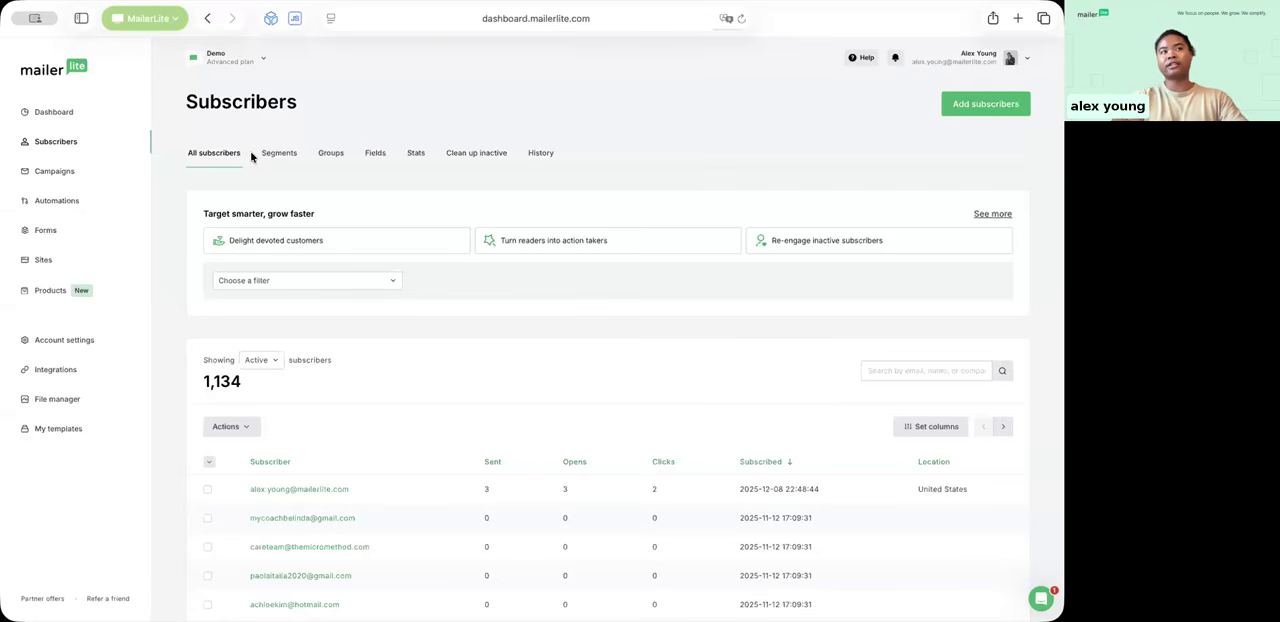
pyautogui.click(330, 155)
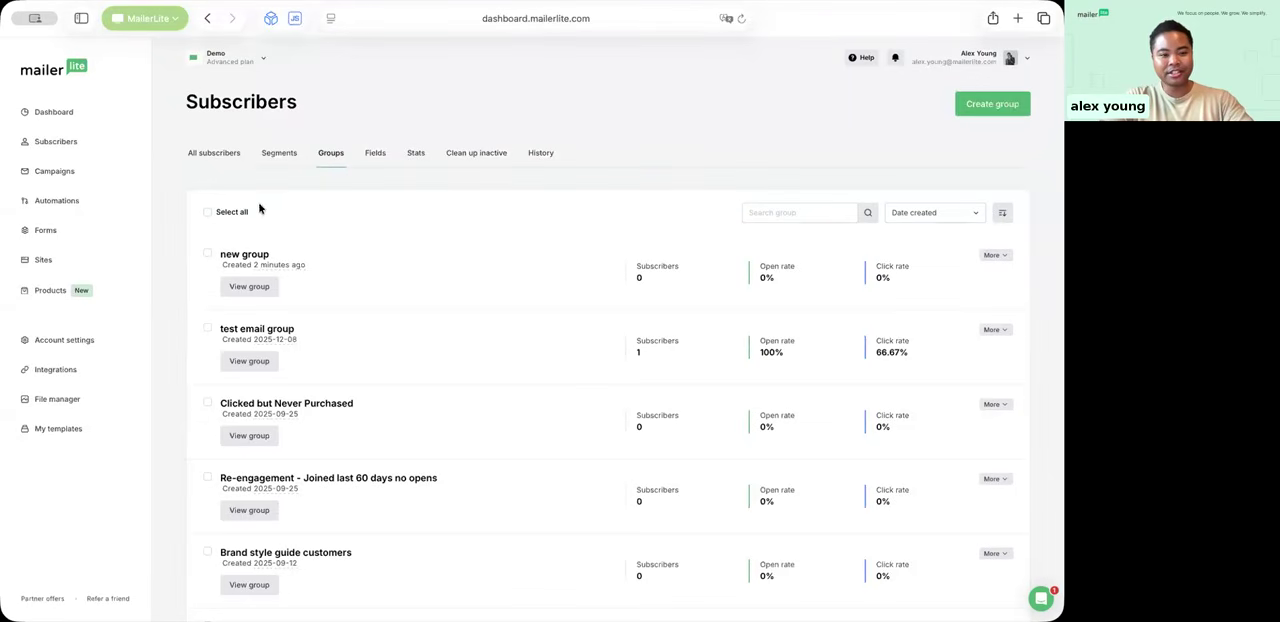
pyautogui.scroll(-2, 393, 350)
pyautogui.scroll(-5, 393, 350)
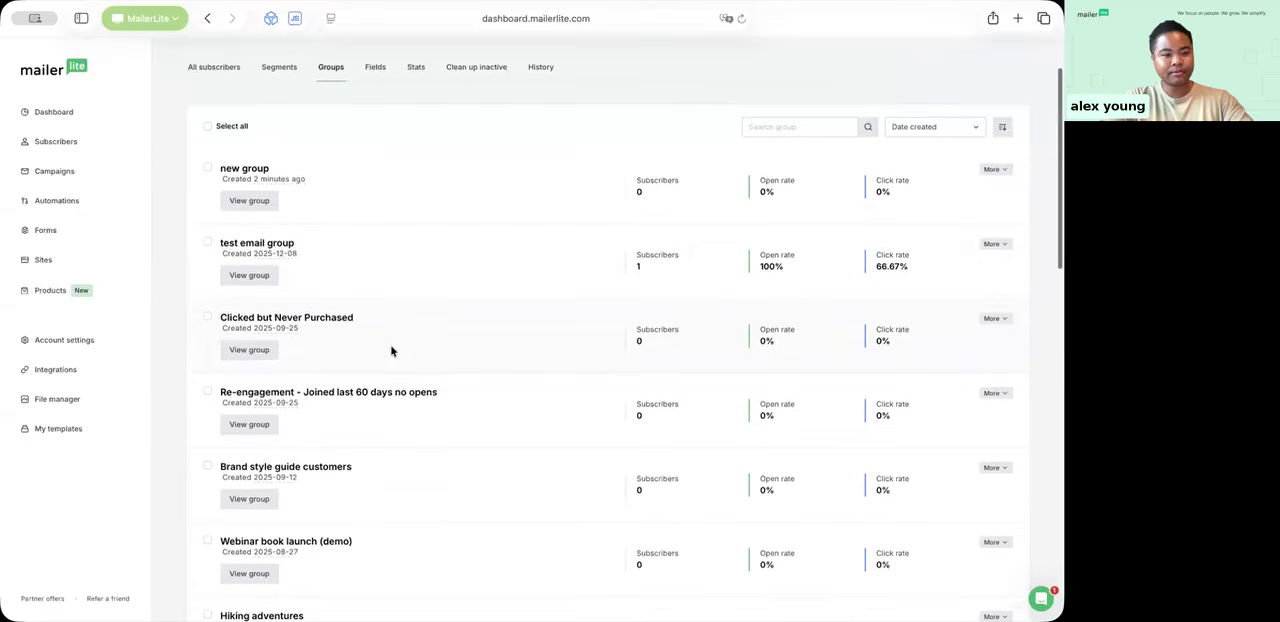
pyautogui.scroll(-3, 353, 404)
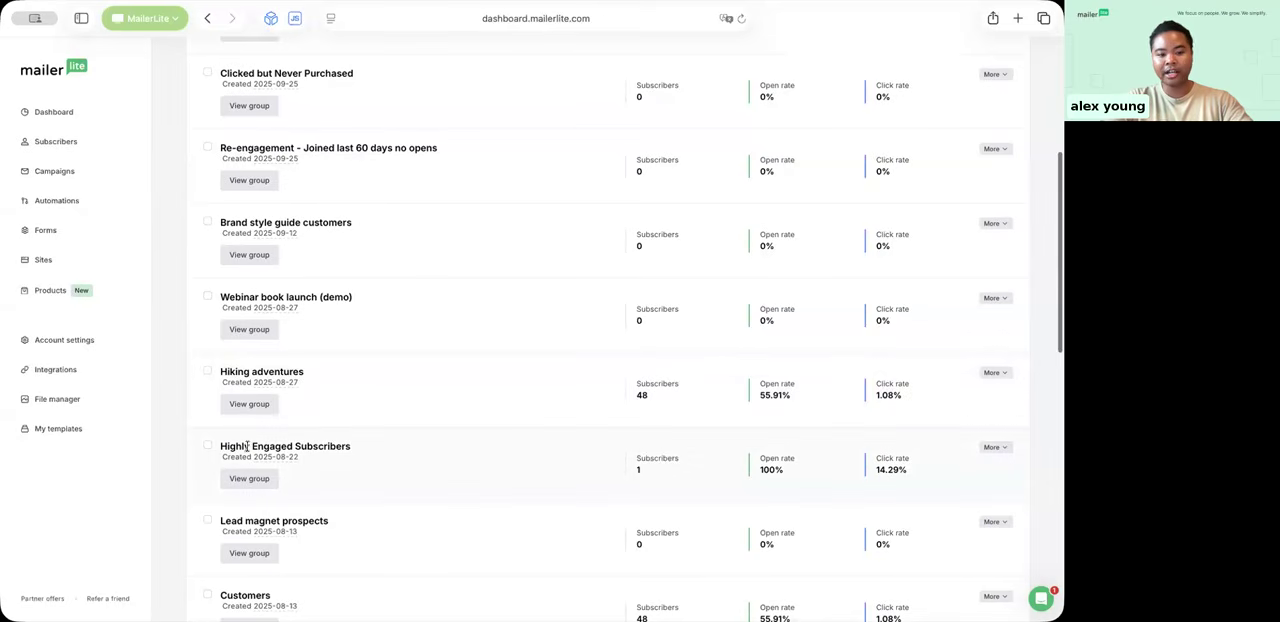
pyautogui.scroll(-5, 305, 432)
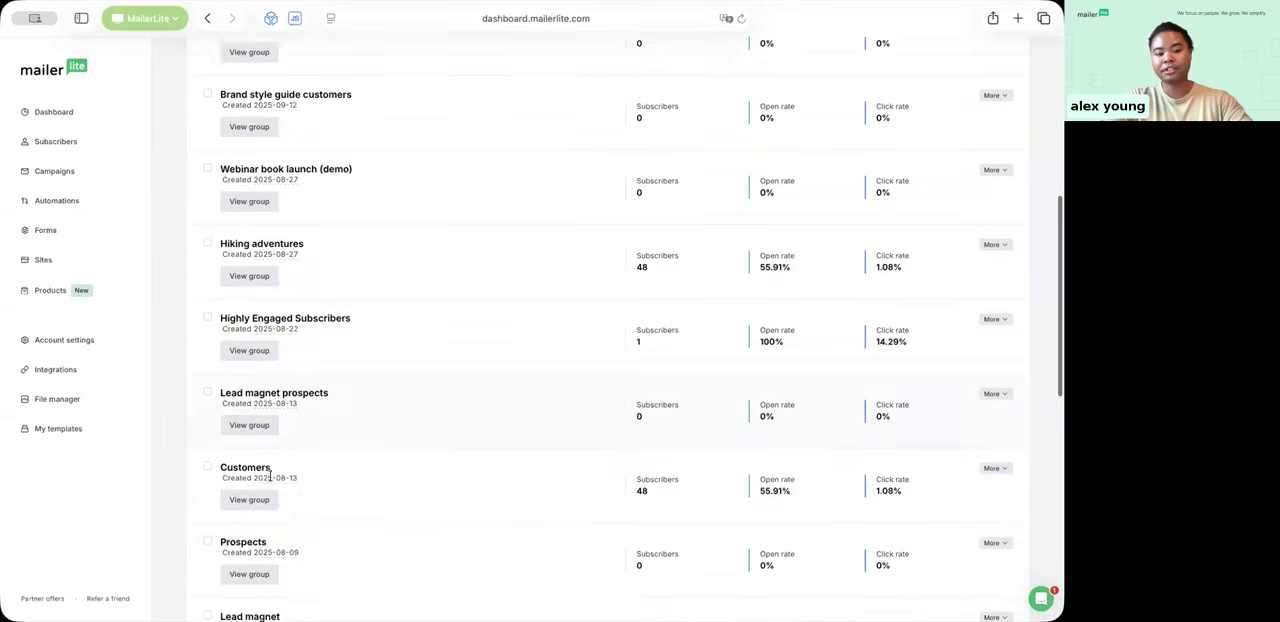
pyautogui.scroll(10, 292, 422)
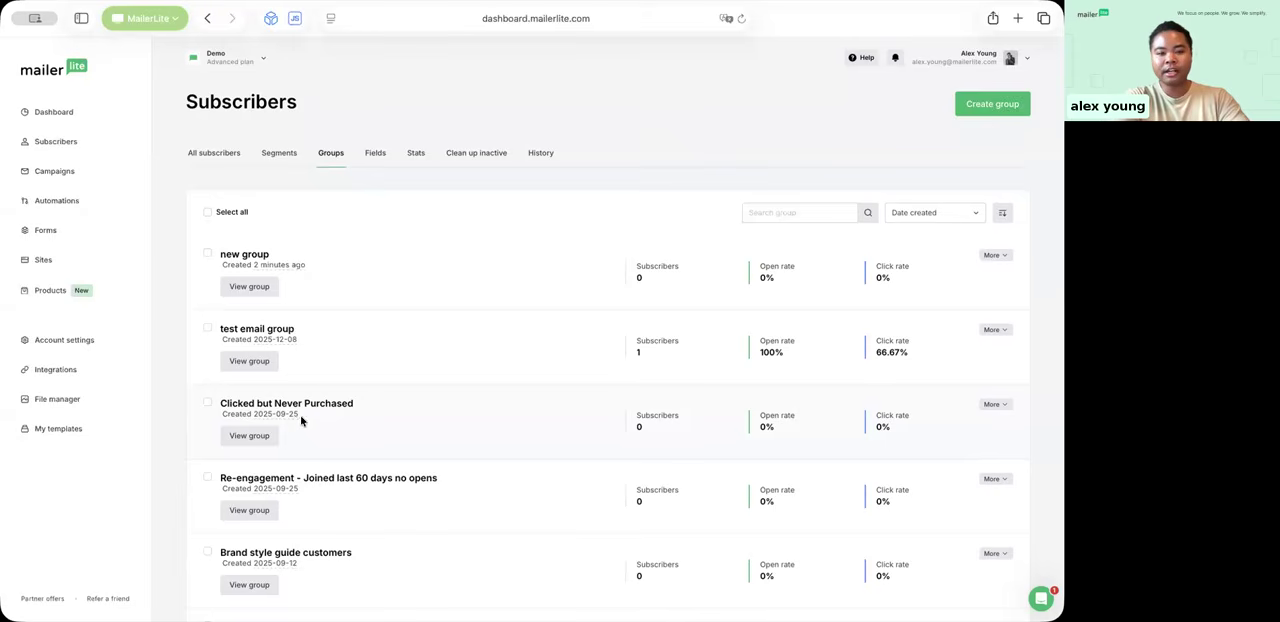
pyautogui.click(279, 154)
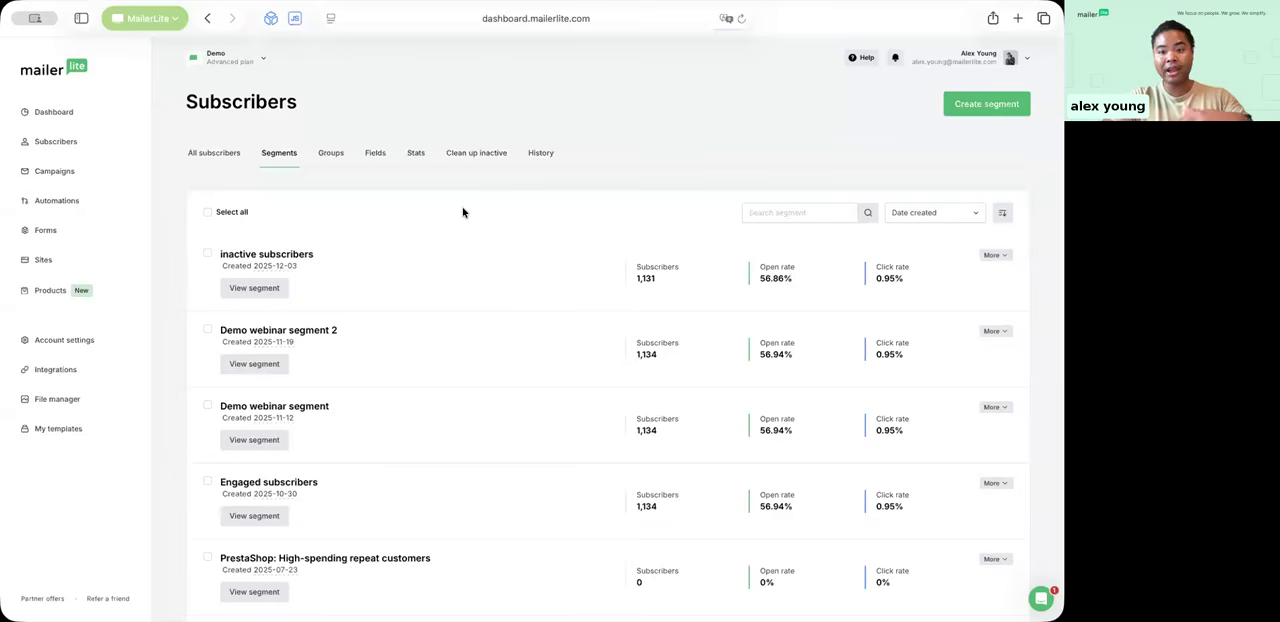
# Step: Filter all subscribers with the "Re-engage inactive subscribers" preset and review its conditions and the matching subscribers
pyautogui.click(212, 154)
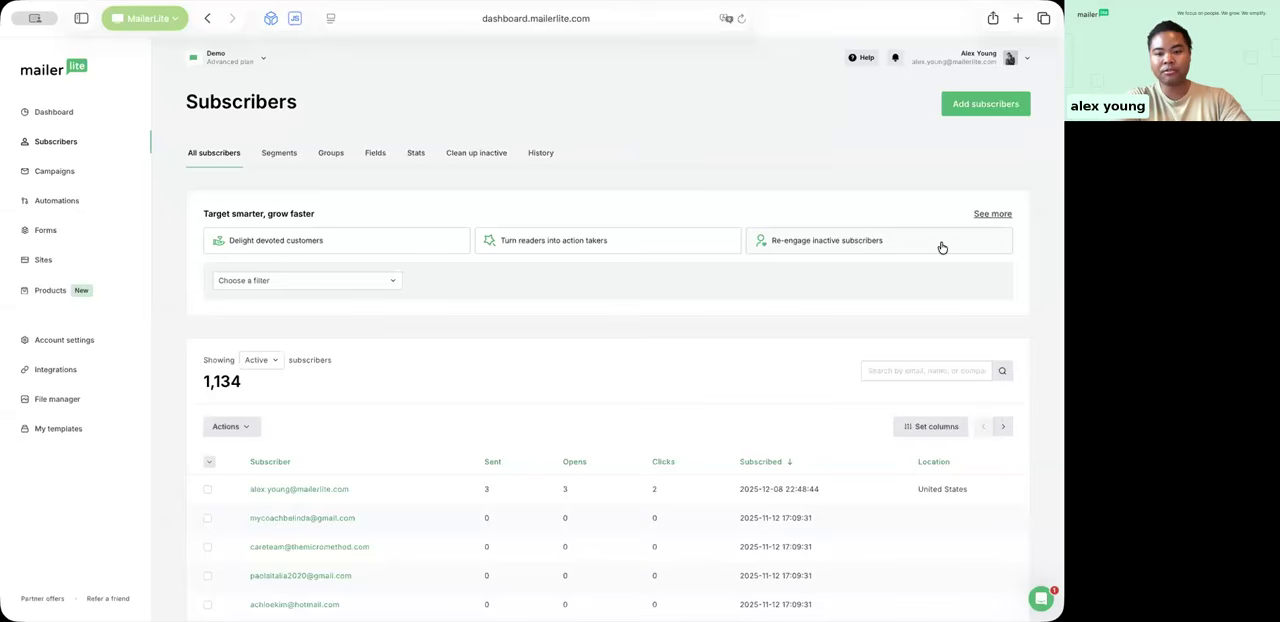
pyautogui.click(873, 244)
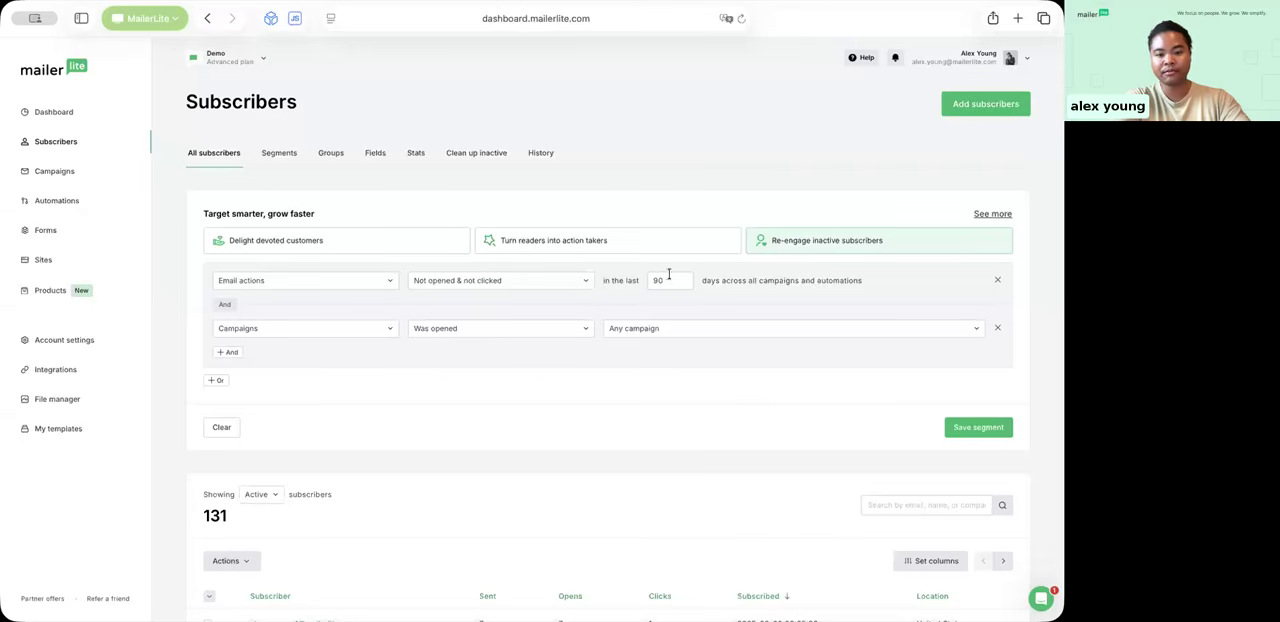
pyautogui.click(633, 278)
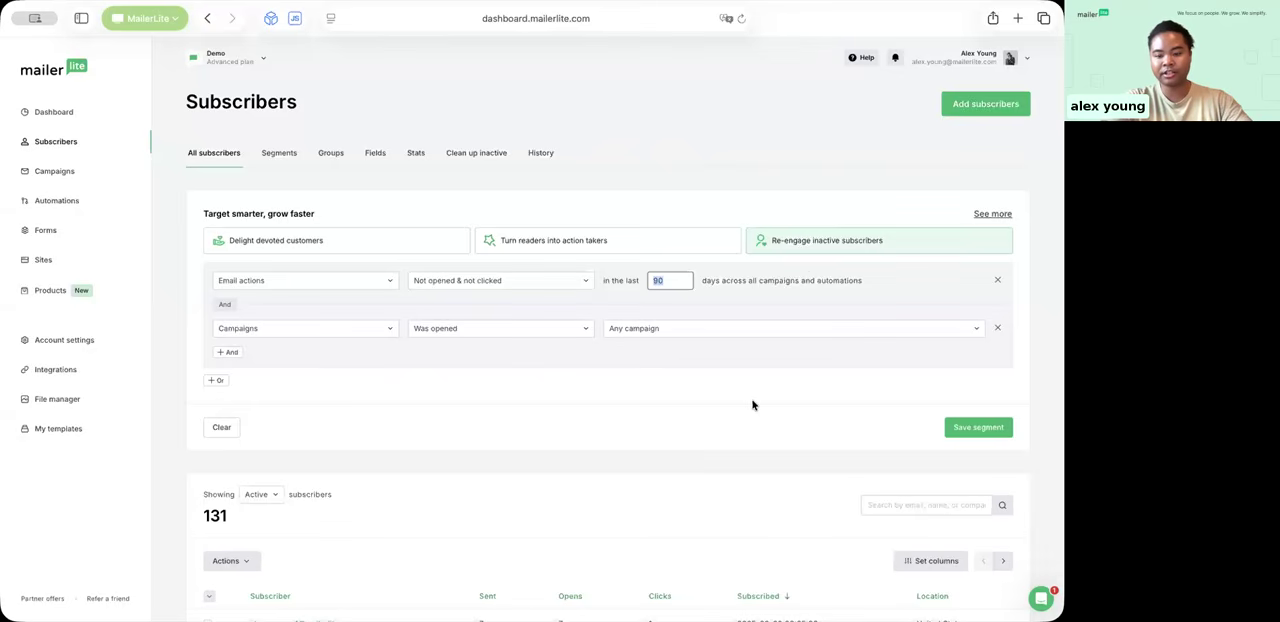
pyautogui.scroll(-1, 752, 404)
pyautogui.scroll(-1, 752, 404)
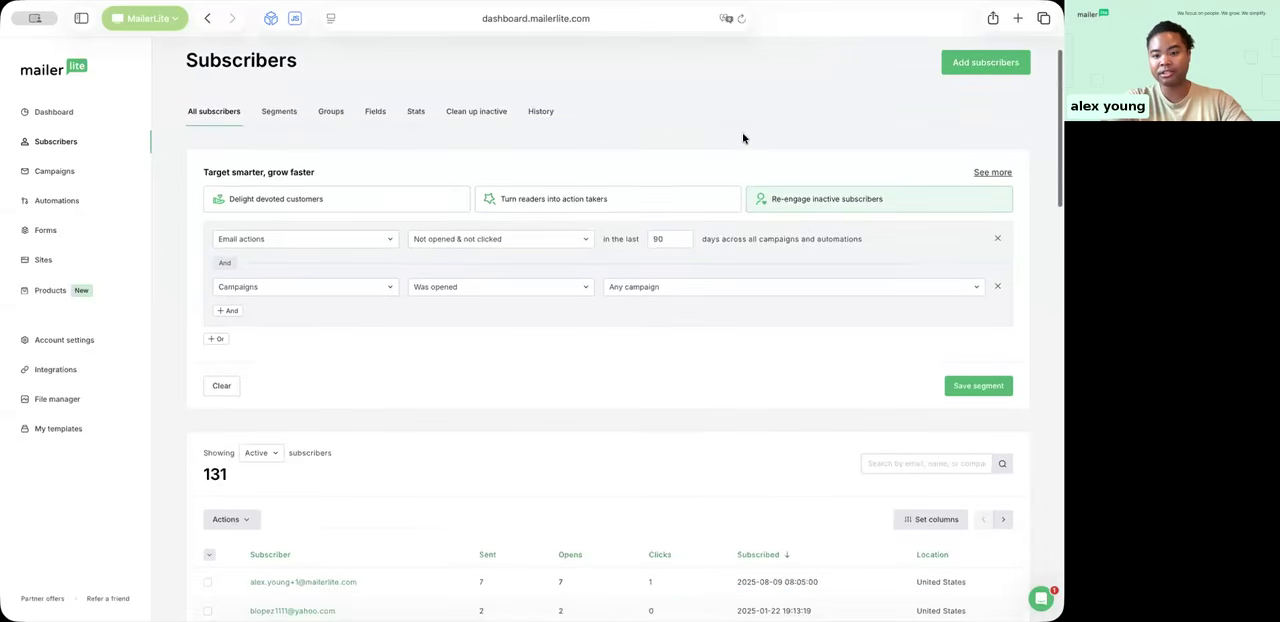
# Step: Remove both conditions of the inactive-subscribers filter from the subscriber list
pyautogui.click(997, 241)
pyautogui.click(997, 240)
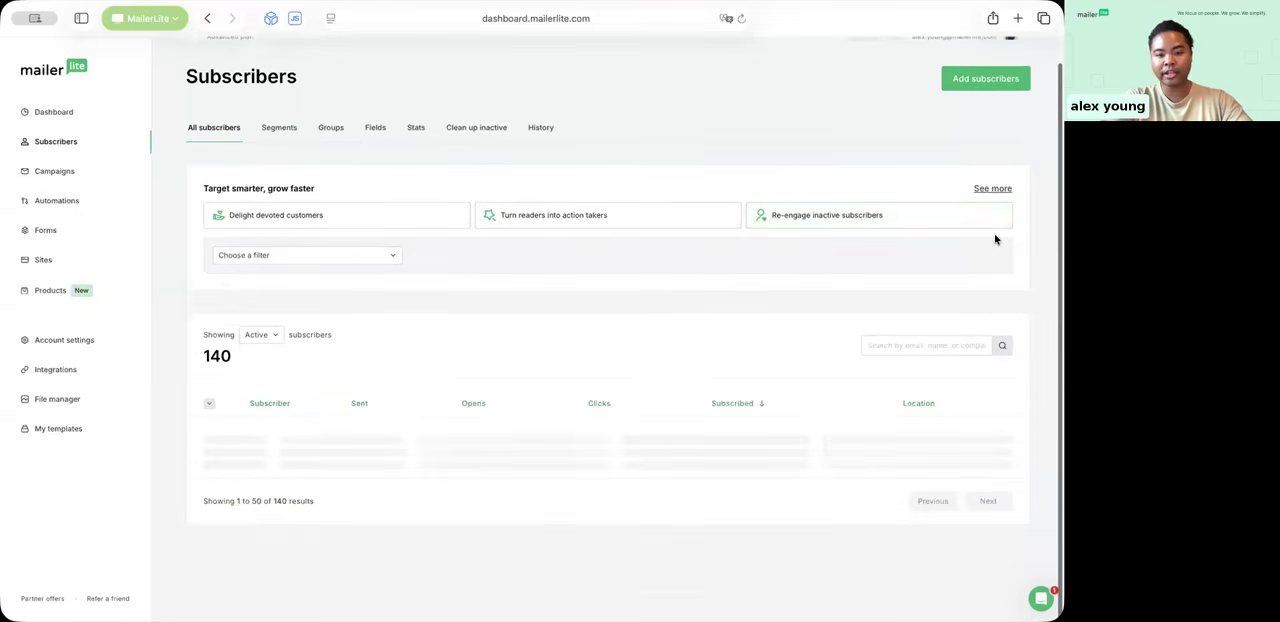
pyautogui.scroll(1, 677, 311)
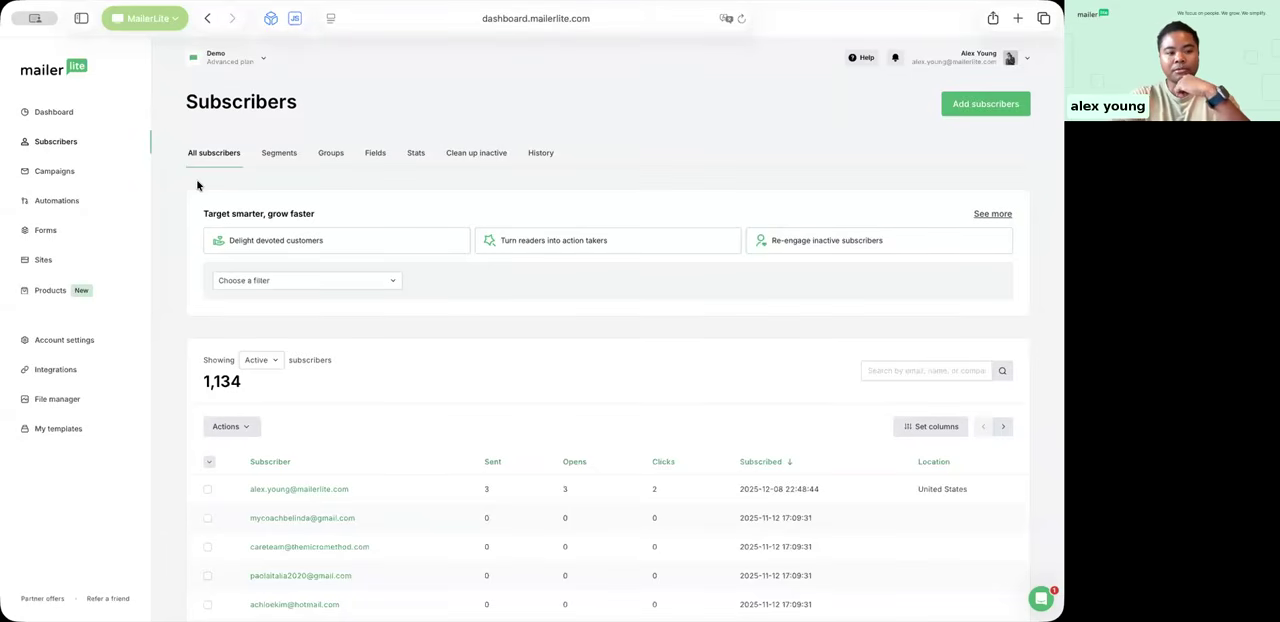
# Step: Create a new pop-up form named "demo form webinar" and save its details
pyautogui.click(43, 230)
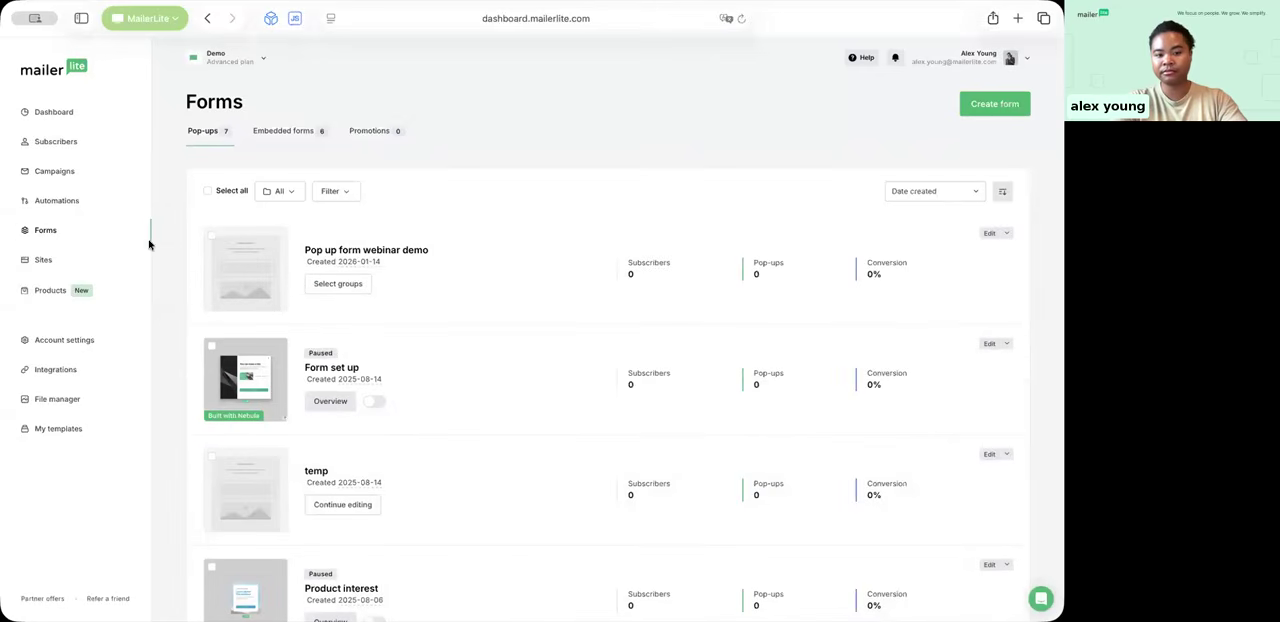
pyautogui.click(1001, 104)
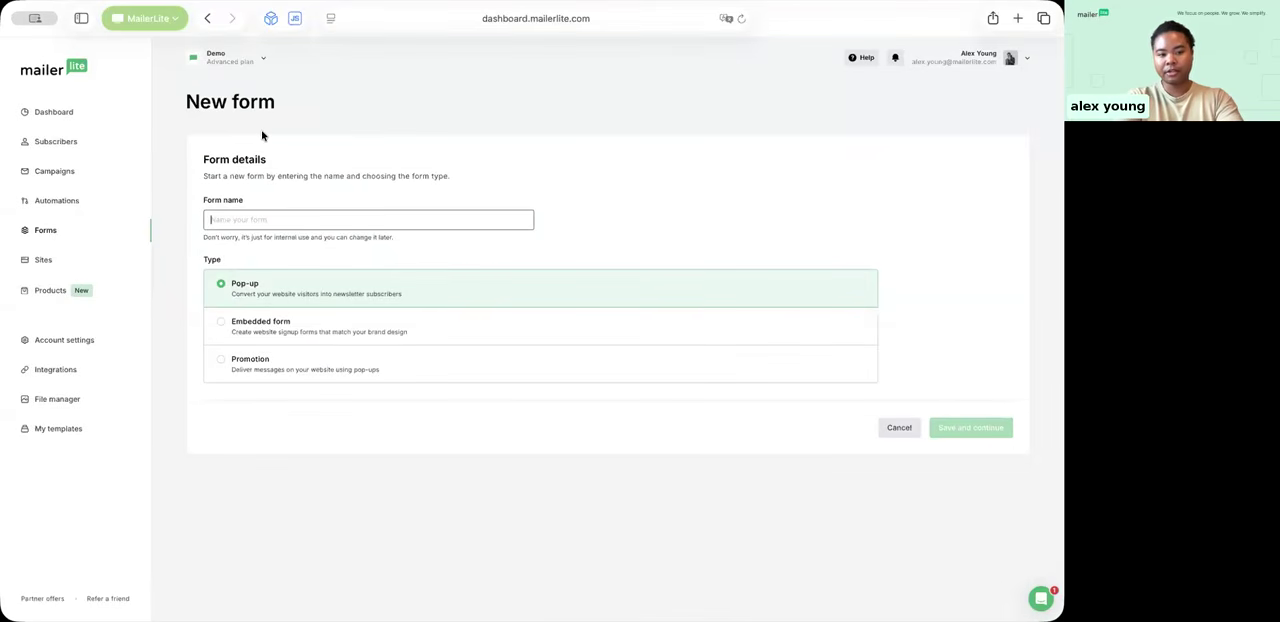
pyautogui.write('demo')
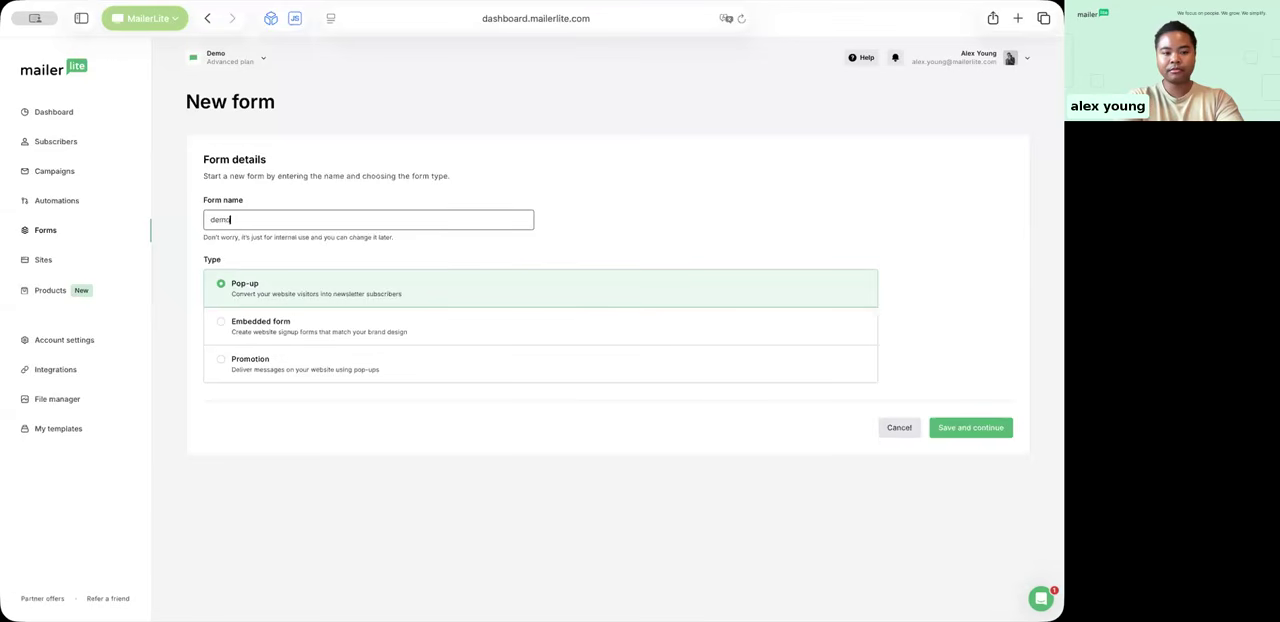
pyautogui.write(' form webinar')
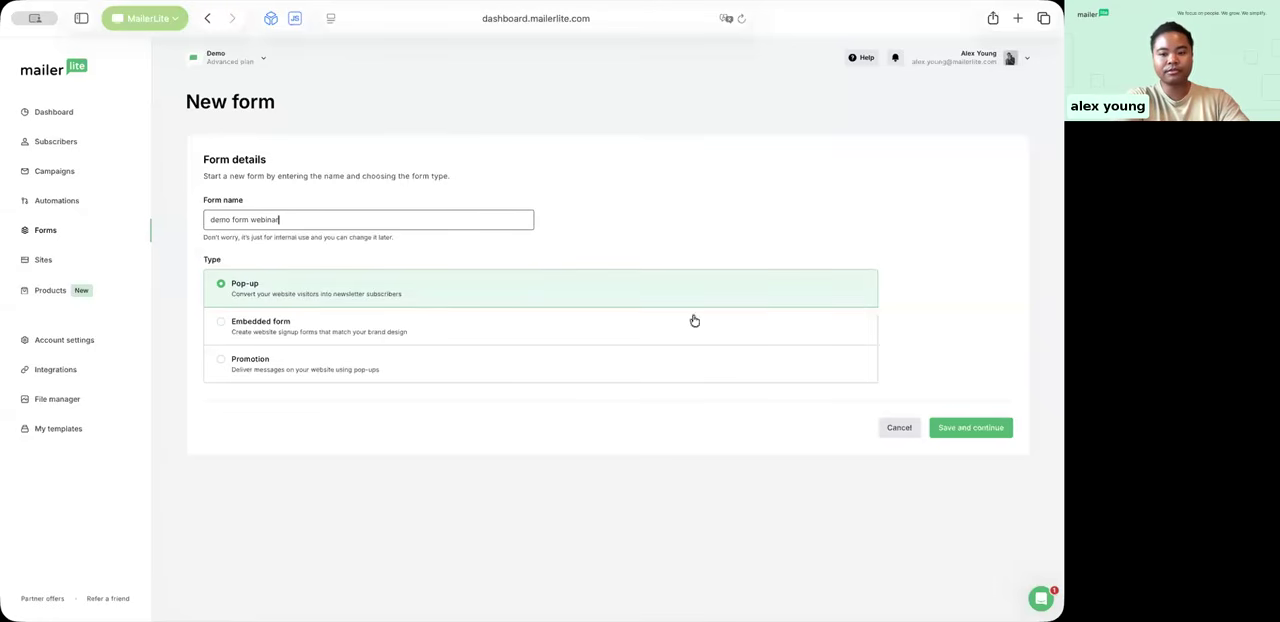
pyautogui.click(971, 430)
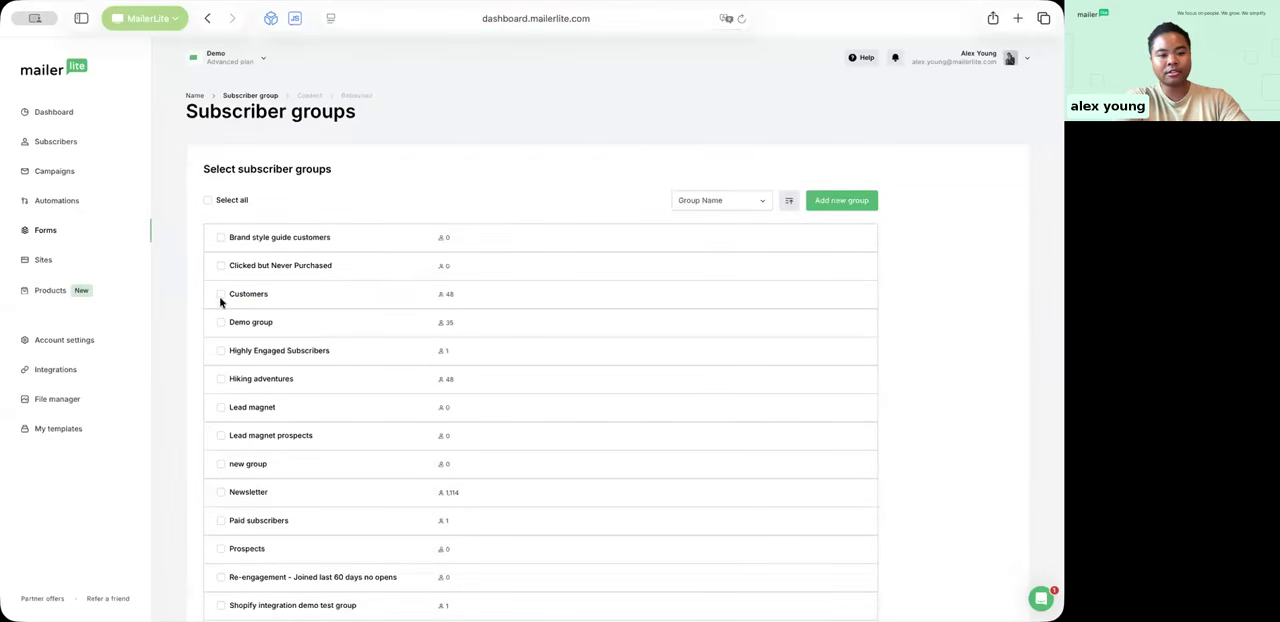
# Step: Assign the form's sign-ups to the Demo group and continue to the pop-up design
pyautogui.click(221, 323)
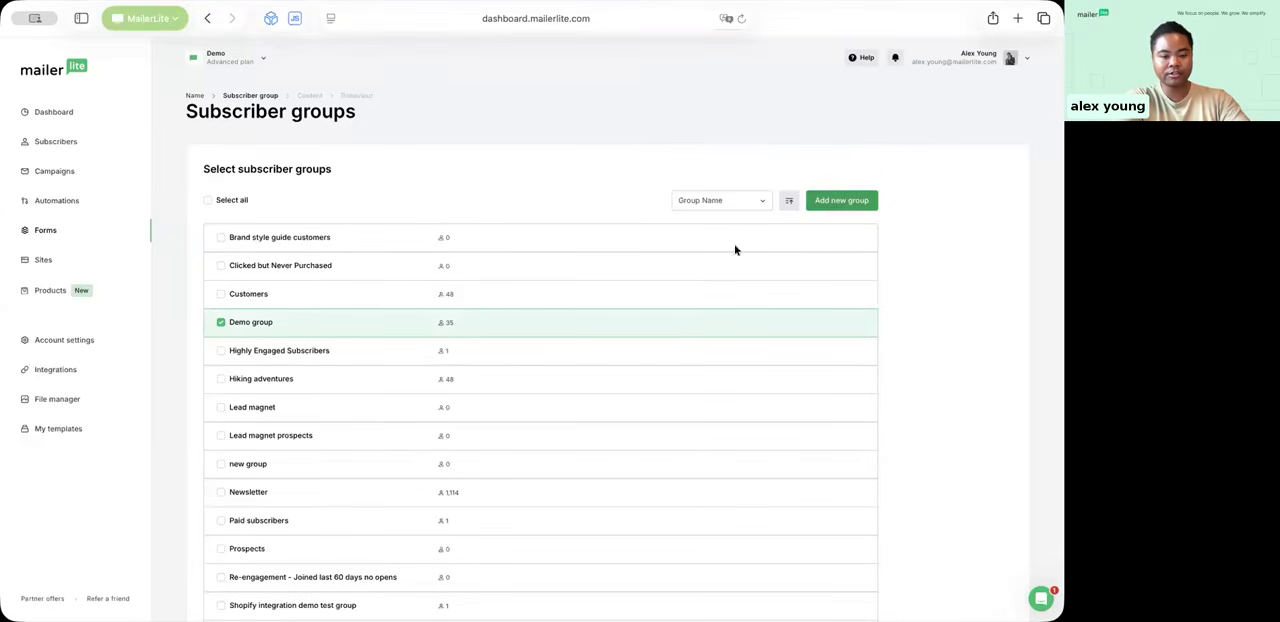
pyautogui.scroll(-5, 926, 324)
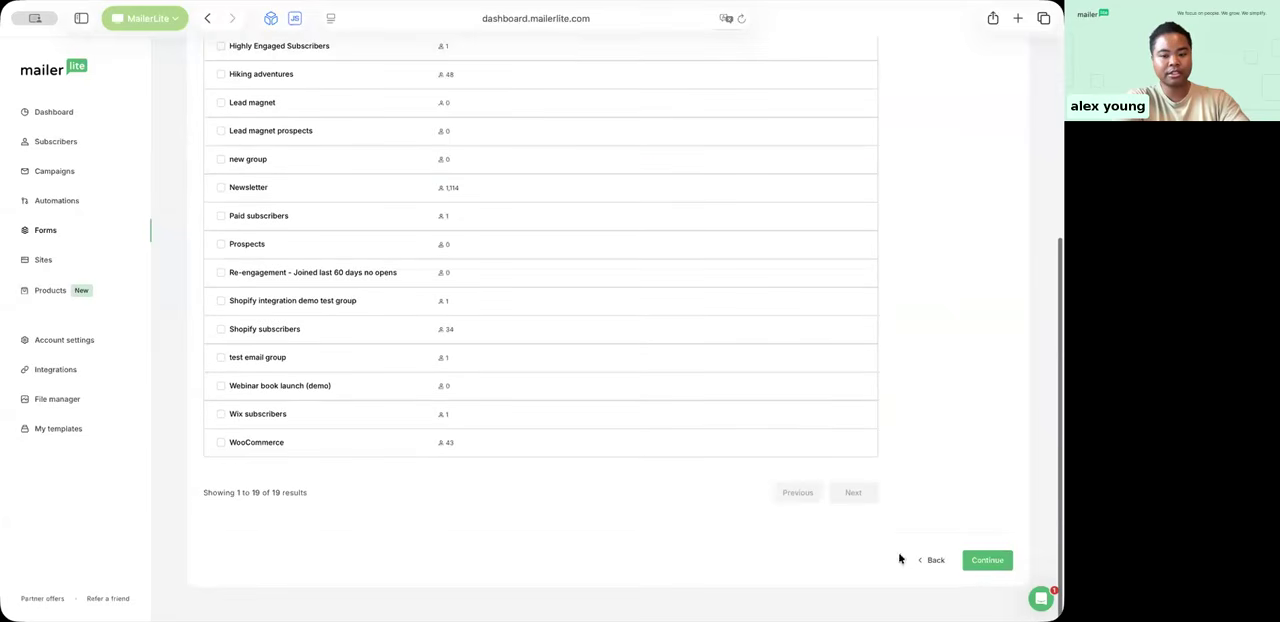
pyautogui.click(990, 561)
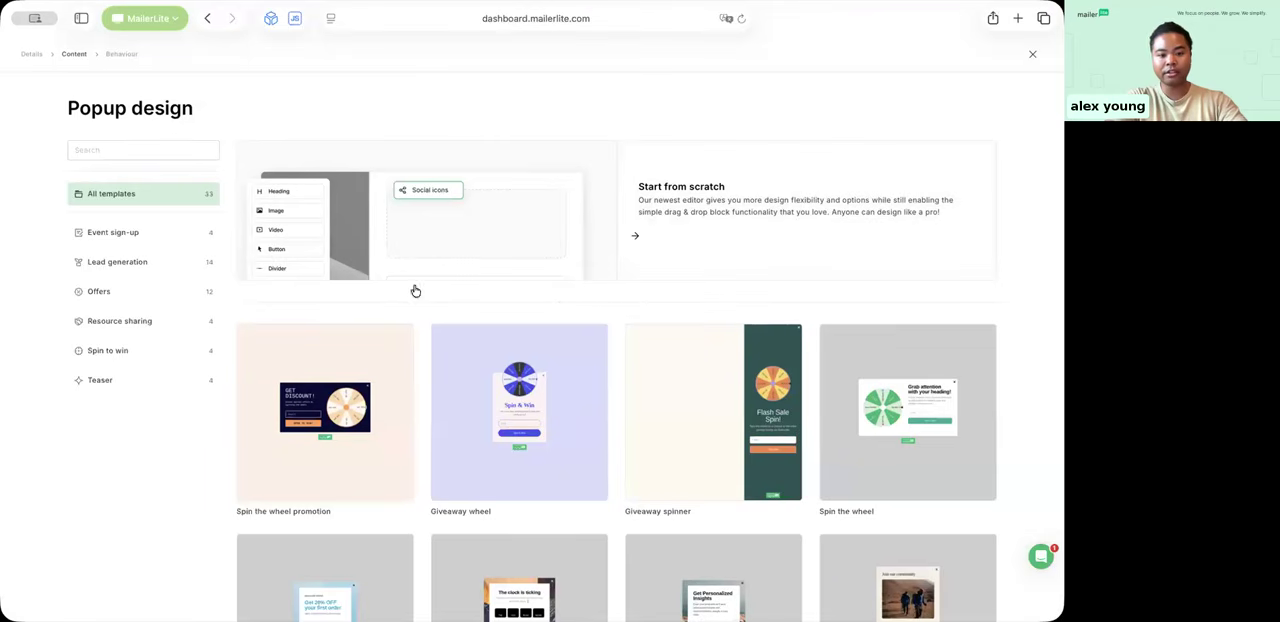
# Step: Look through the pop-up templates and start the design from scratch
pyautogui.moveTo(678, 477)
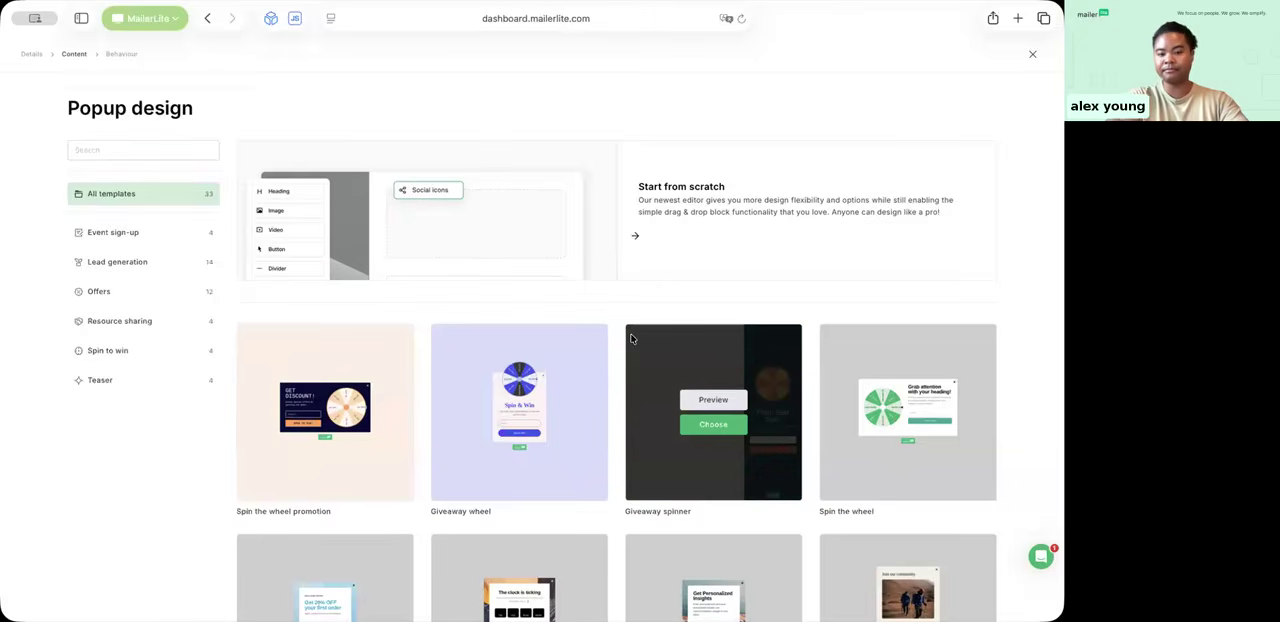
pyautogui.scroll(-4, 631, 339)
pyautogui.scroll(-2, 631, 339)
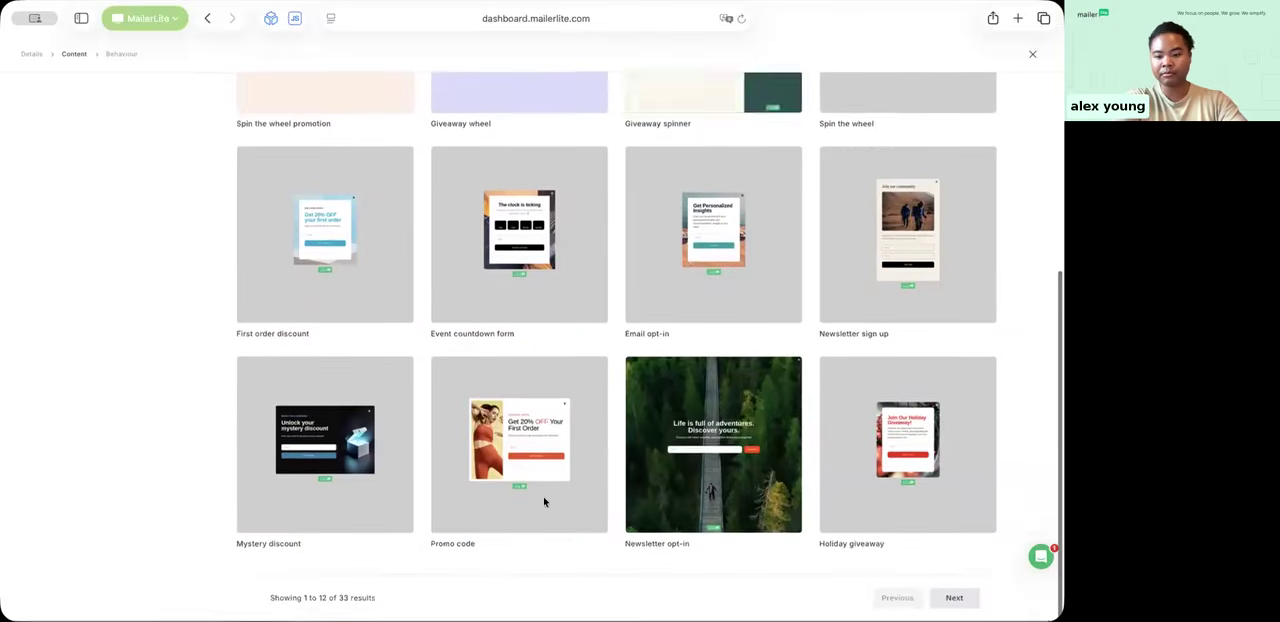
pyautogui.moveTo(716, 436)
pyautogui.scroll(5, 716, 436)
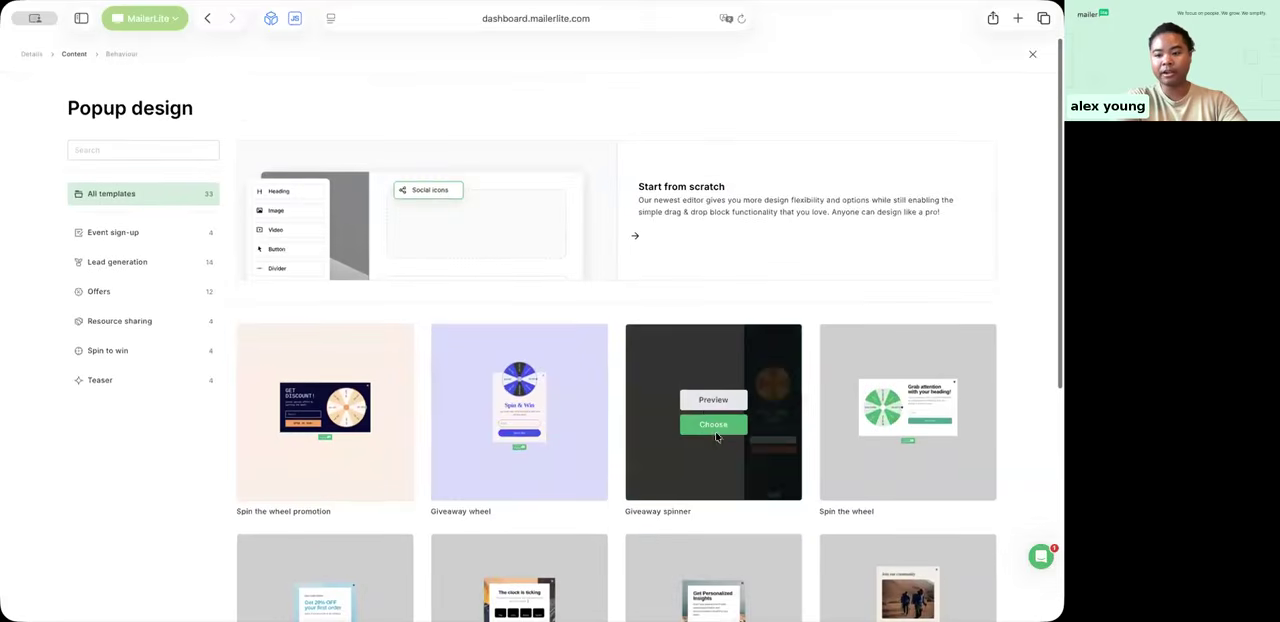
pyautogui.click(656, 242)
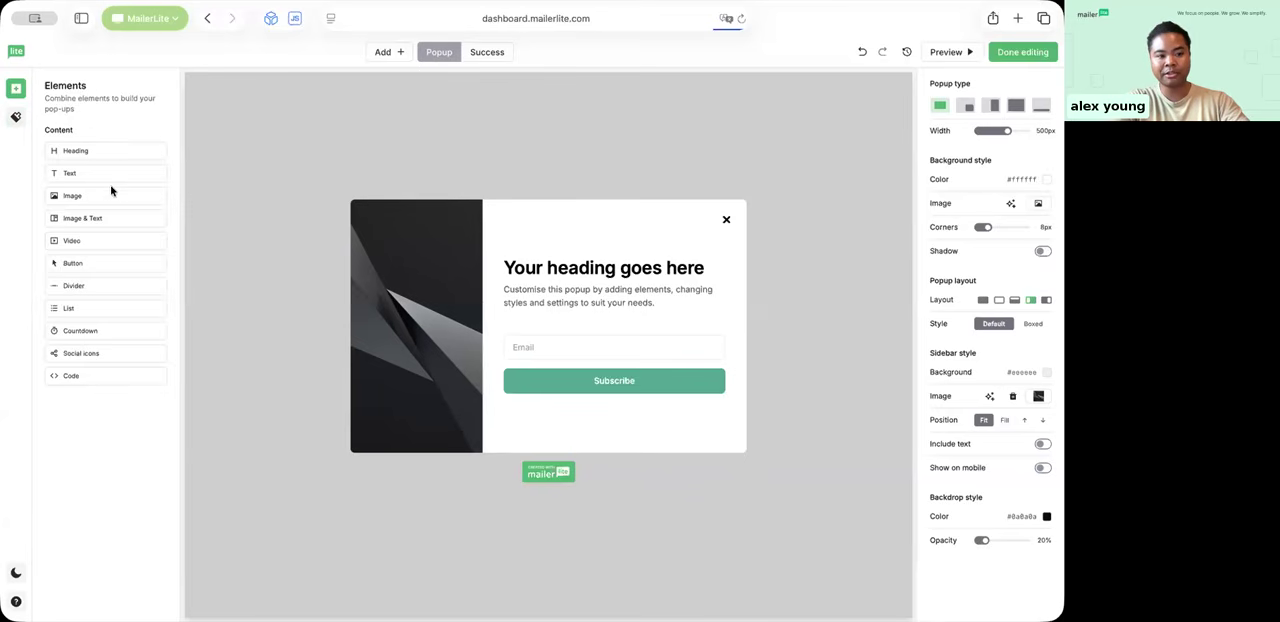
# Step: Try an image block above the pop-up's heading, view the file manager's images for it, and delete the block
pyautogui.moveTo(86, 196); pyautogui.dragTo(577, 259)
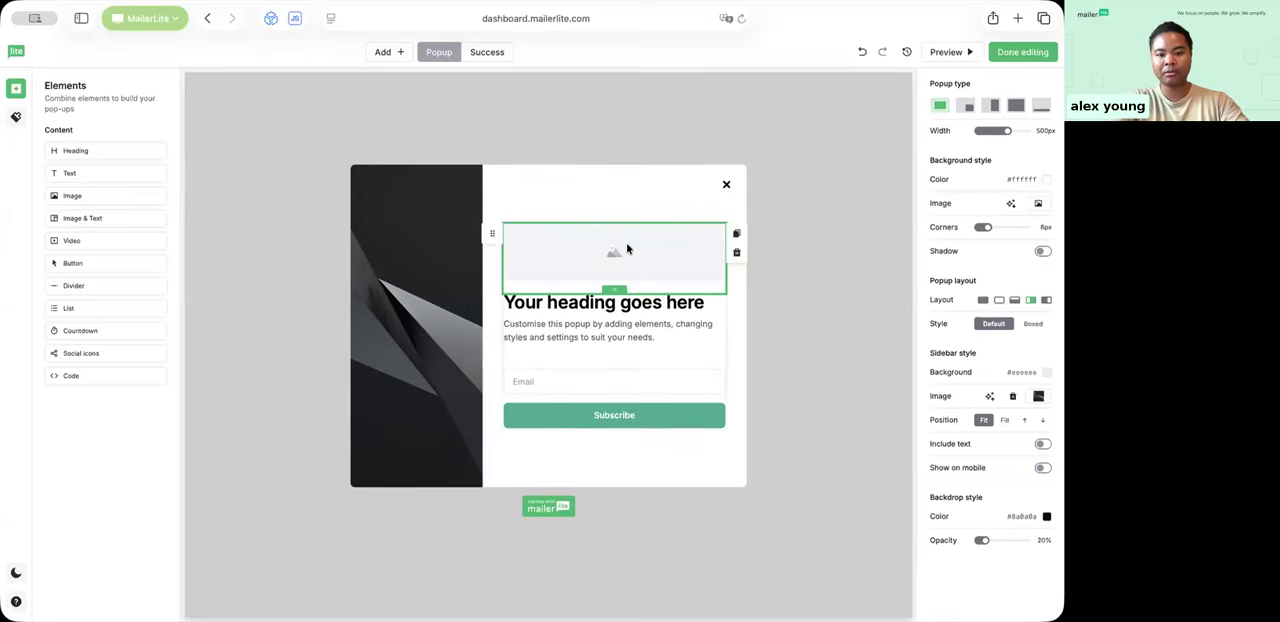
pyautogui.click(601, 250)
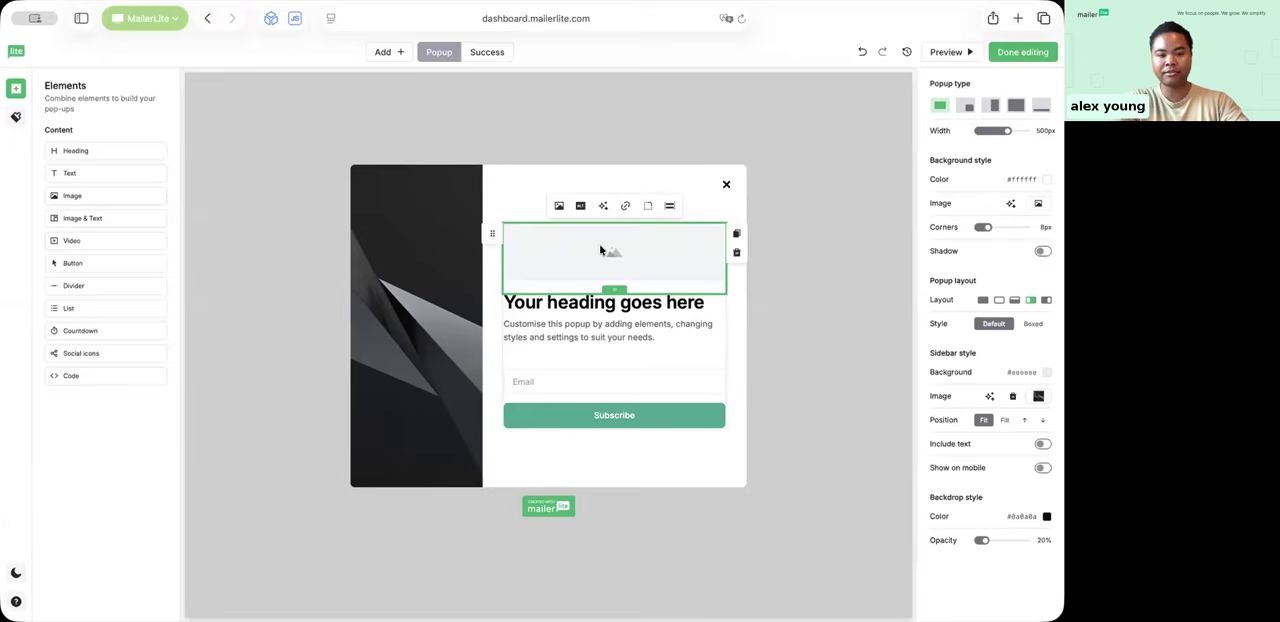
pyautogui.click(558, 207)
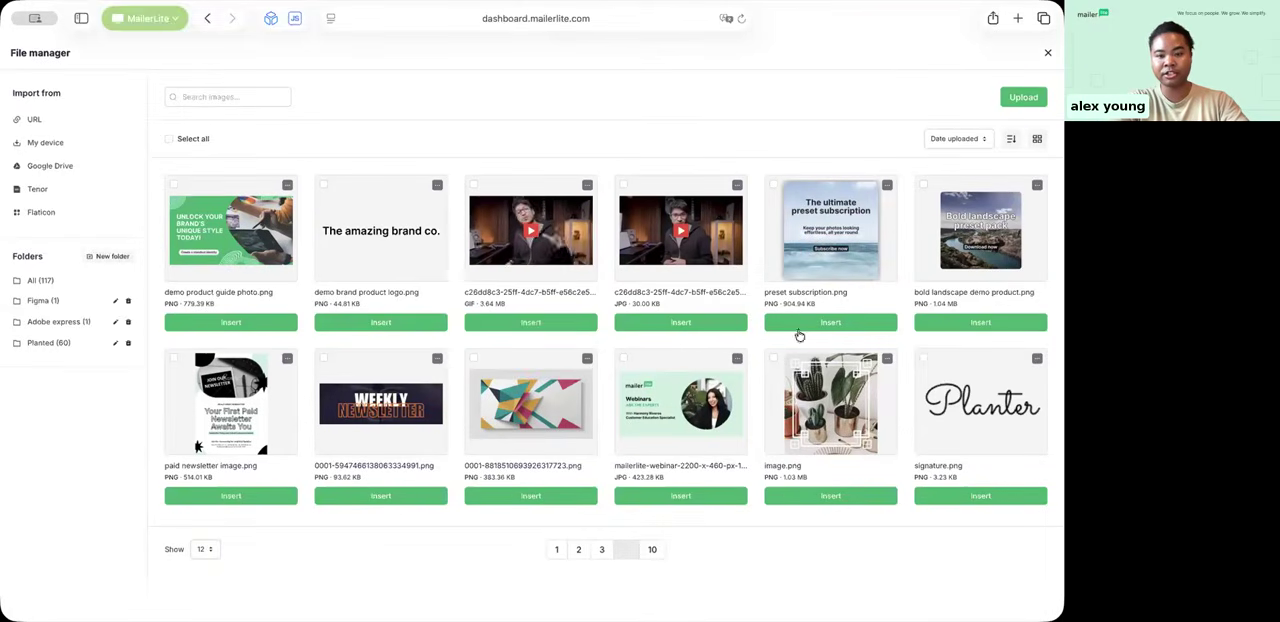
pyautogui.click(1048, 56)
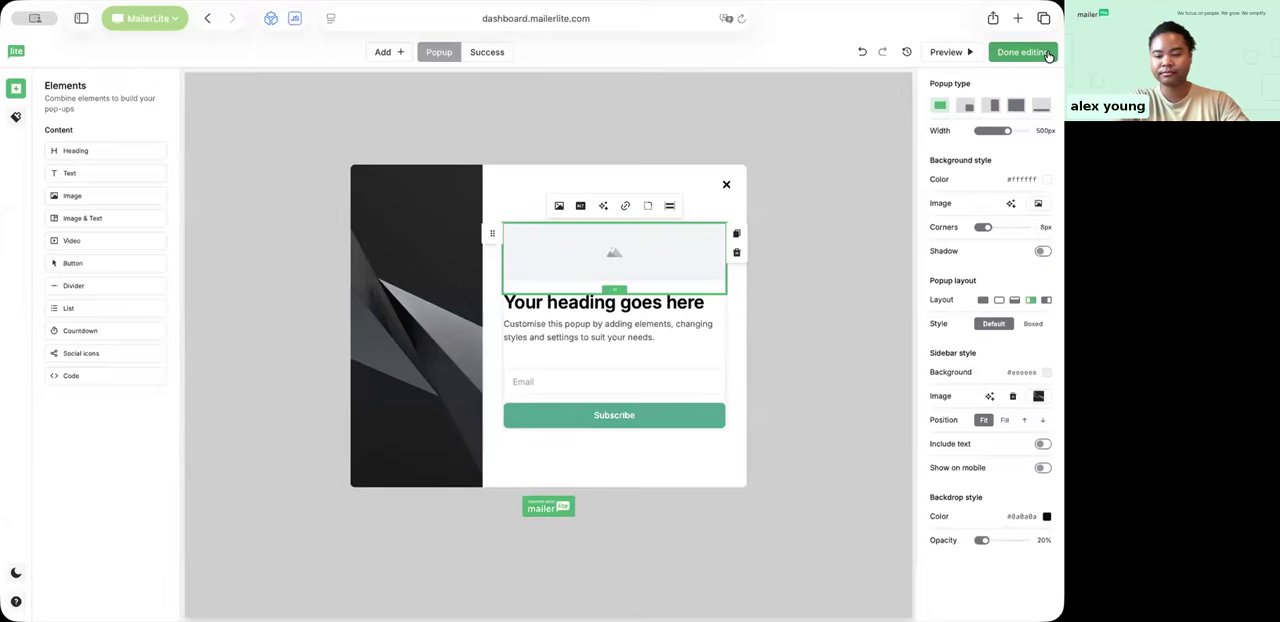
pyautogui.click(736, 256)
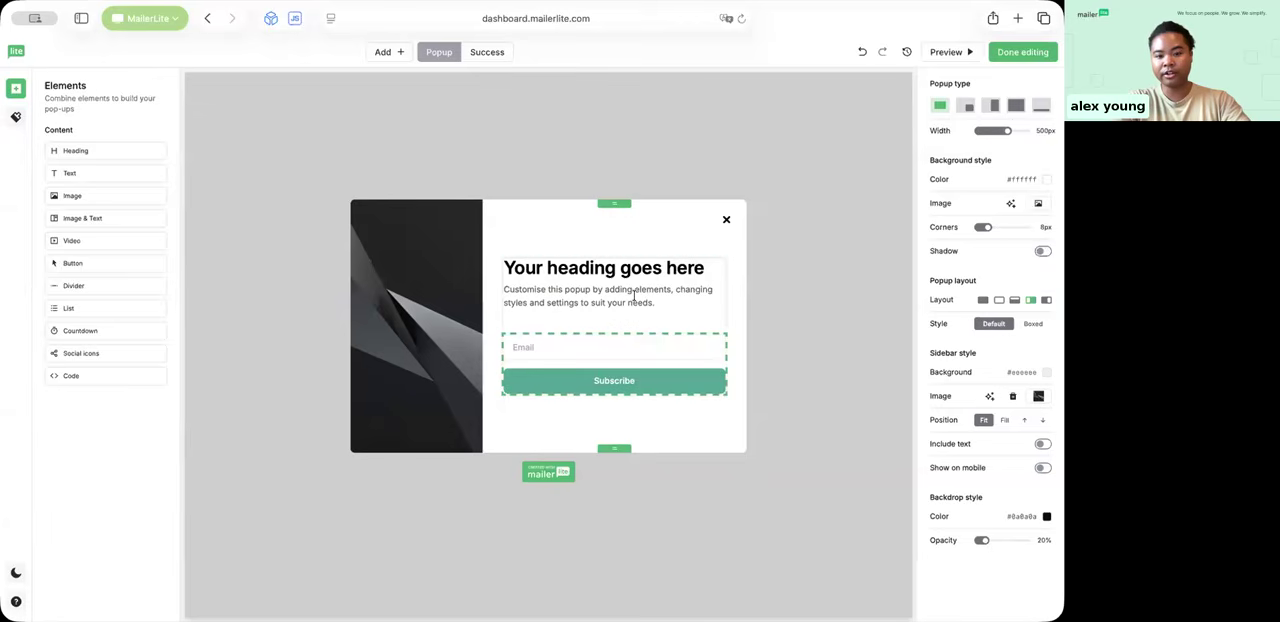
# Step: Add a Name field to the sign-up form and place it above the Email field
pyautogui.click(567, 345)
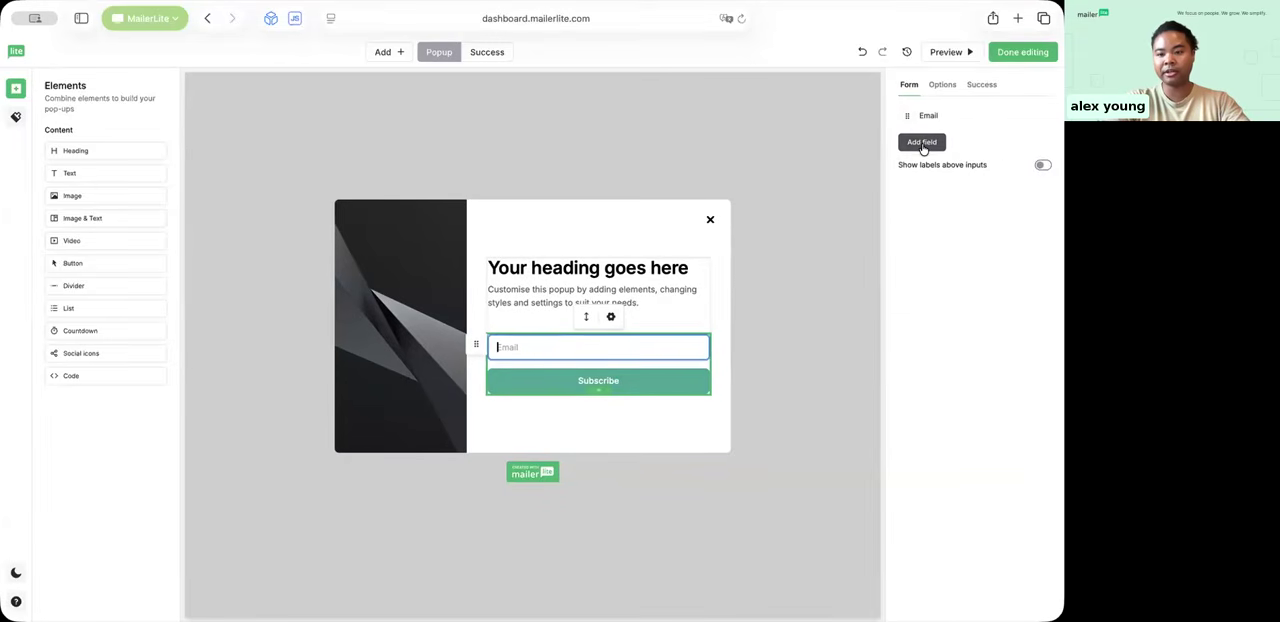
pyautogui.click(920, 145)
pyautogui.click(920, 165)
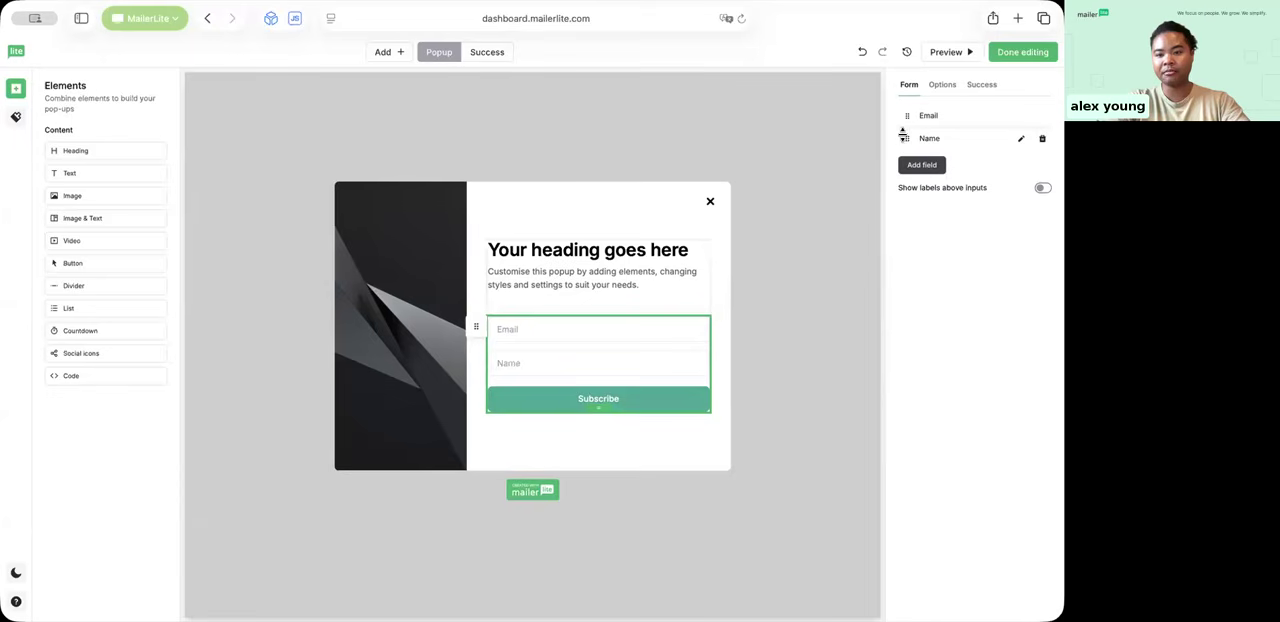
pyautogui.moveTo(906, 138); pyautogui.dragTo(906, 115)
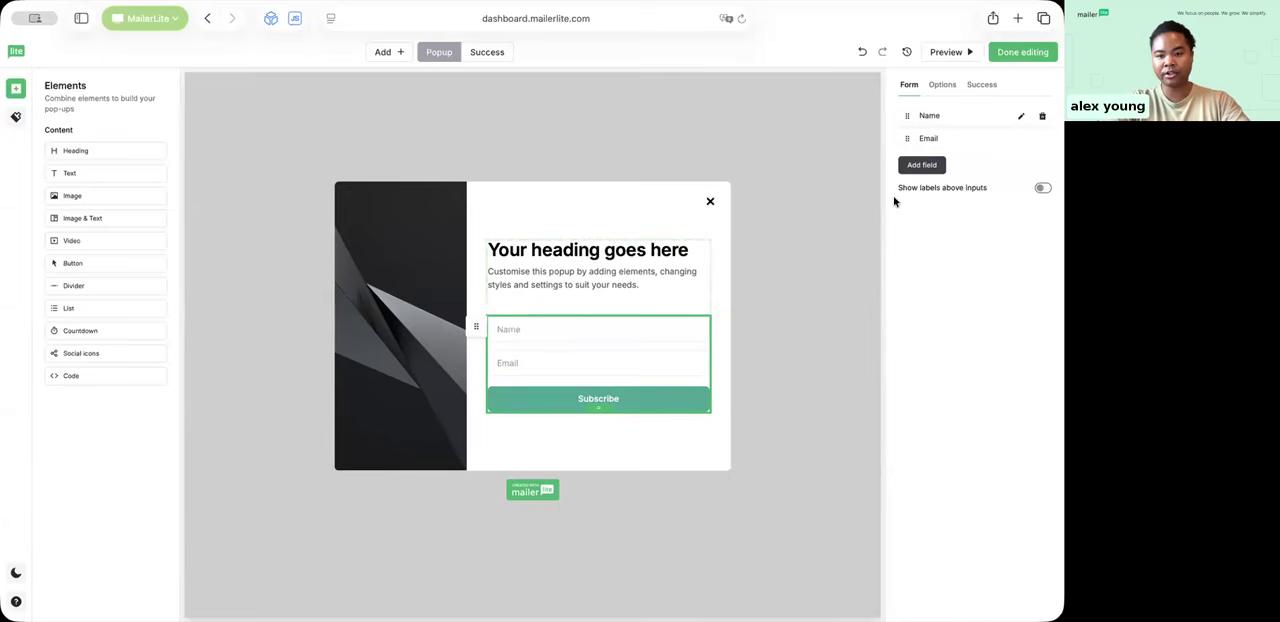
# Step: View the other fields available for the sign-up form without adding any
pyautogui.click(913, 166)
pyautogui.scroll(-3, 920, 242)
pyautogui.scroll(3, 920, 242)
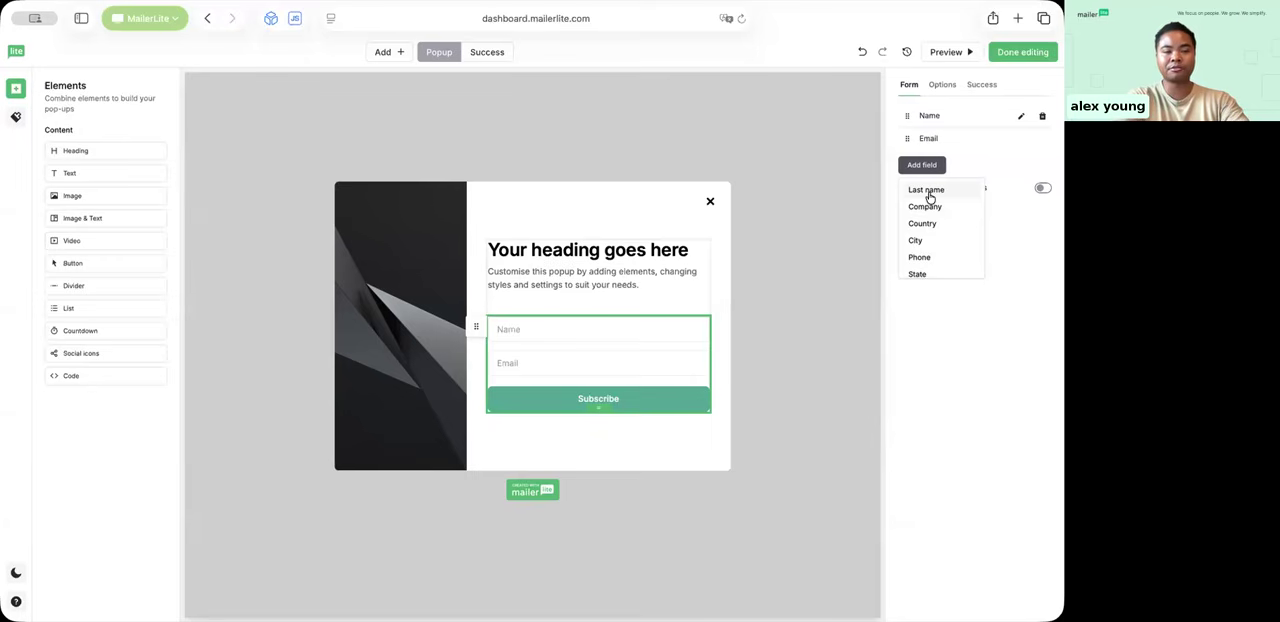
pyautogui.click(966, 398)
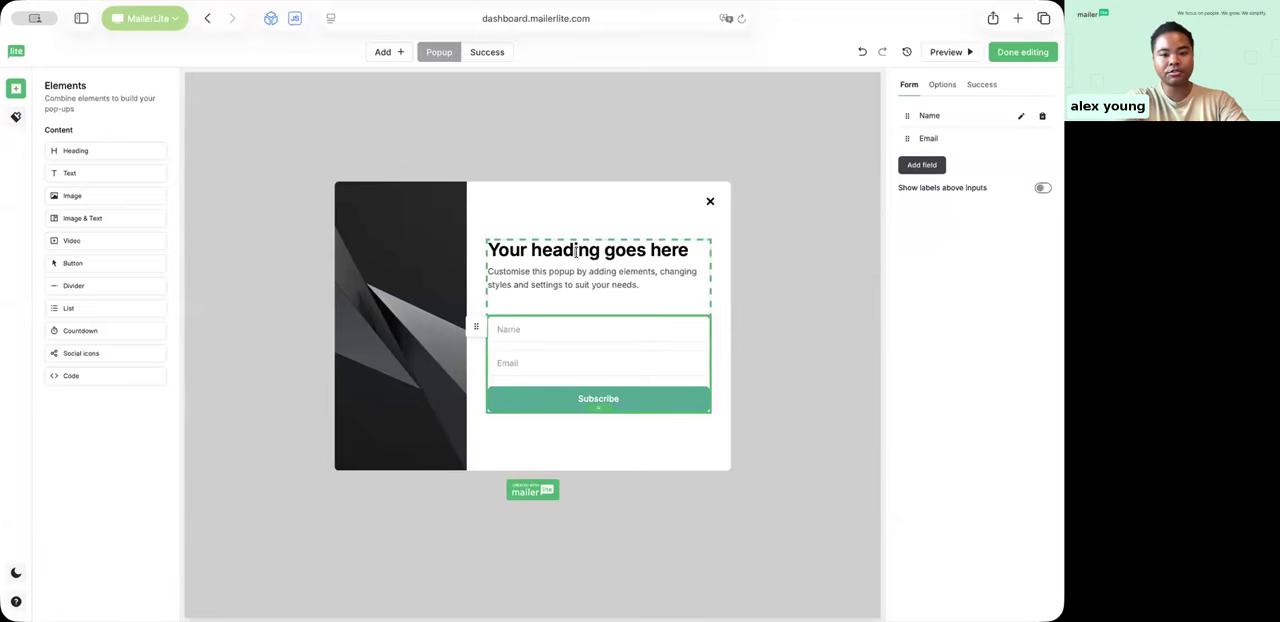
# Step: Try adding "type away!" to the end of the pop-up's description and remove it again
pyautogui.click(636, 282)
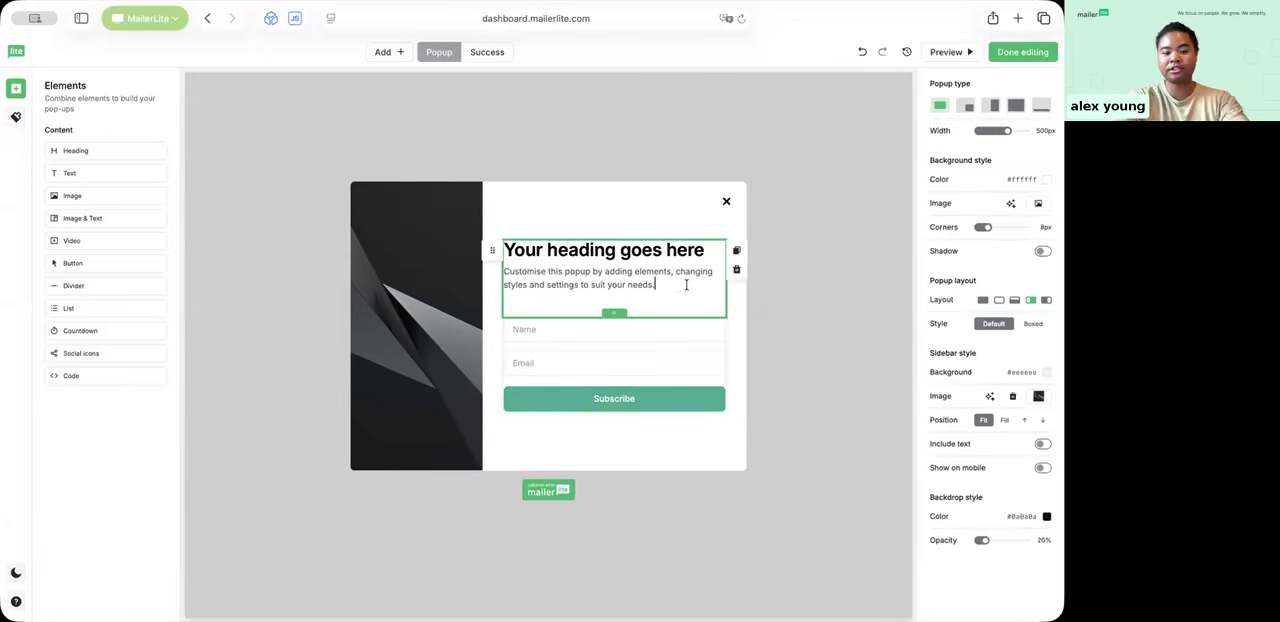
pyautogui.write('type away!')
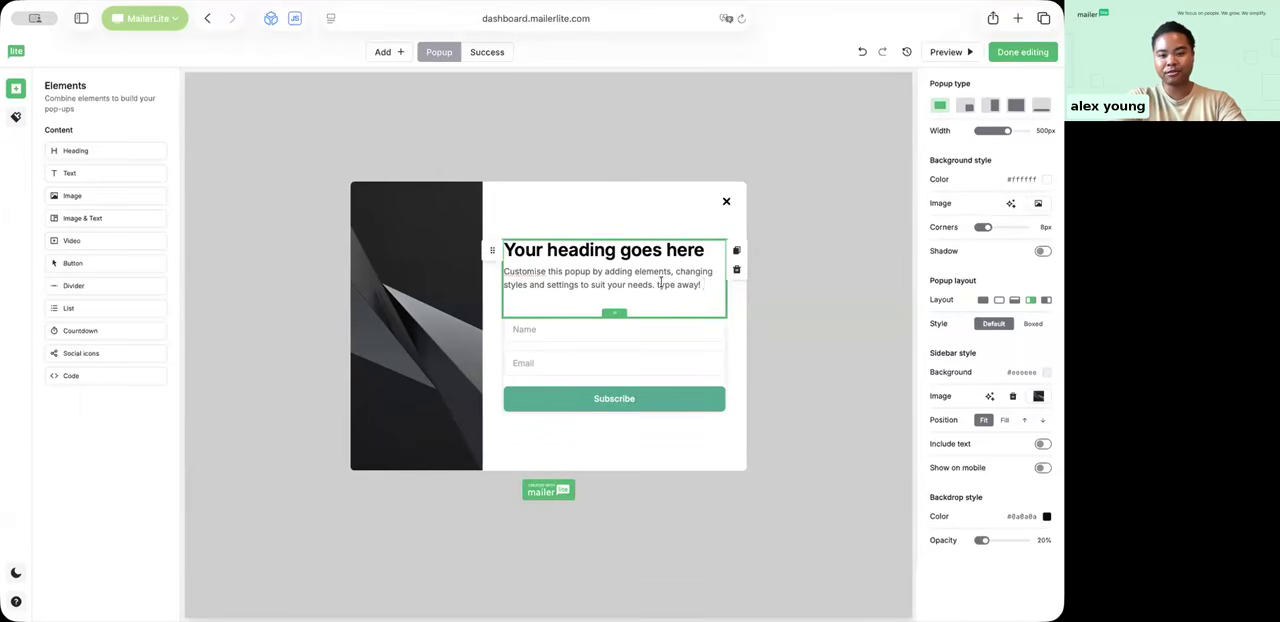
pyautogui.moveTo(704, 284); pyautogui.dragTo(500, 271)
pyautogui.press('BackSpace')
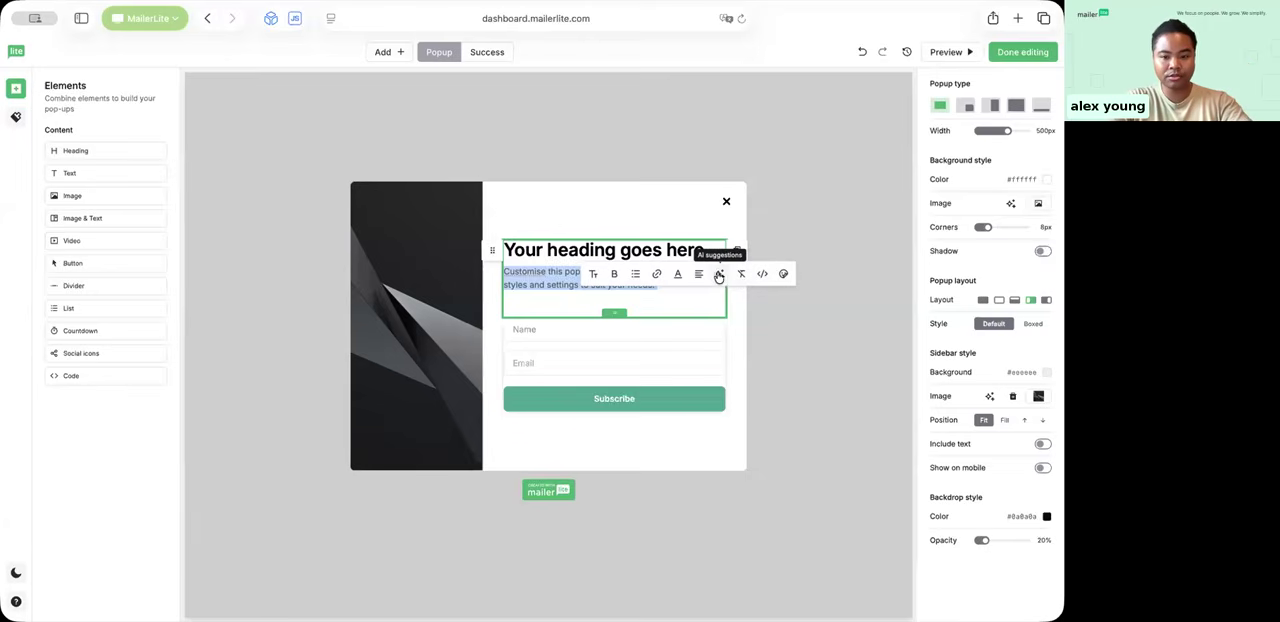
pyautogui.click(549, 250)
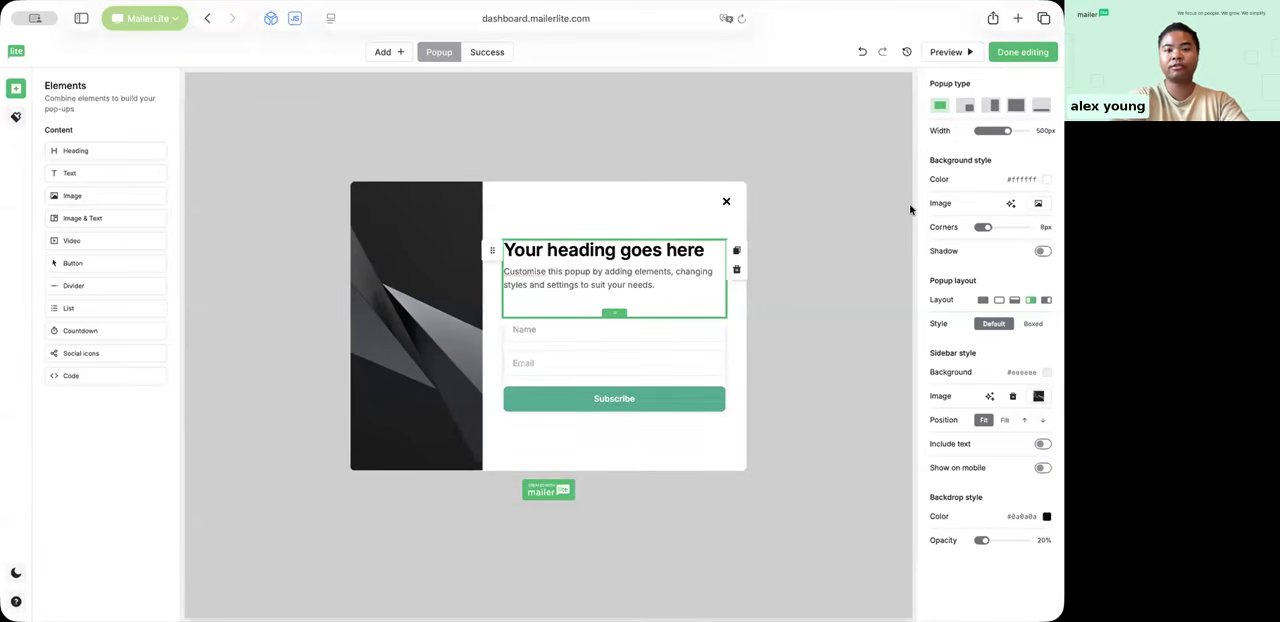
# Step: Try out the other pop-up types, including half-screen and floating, and return to the centred pop-up
pyautogui.click(965, 107)
pyautogui.click(991, 106)
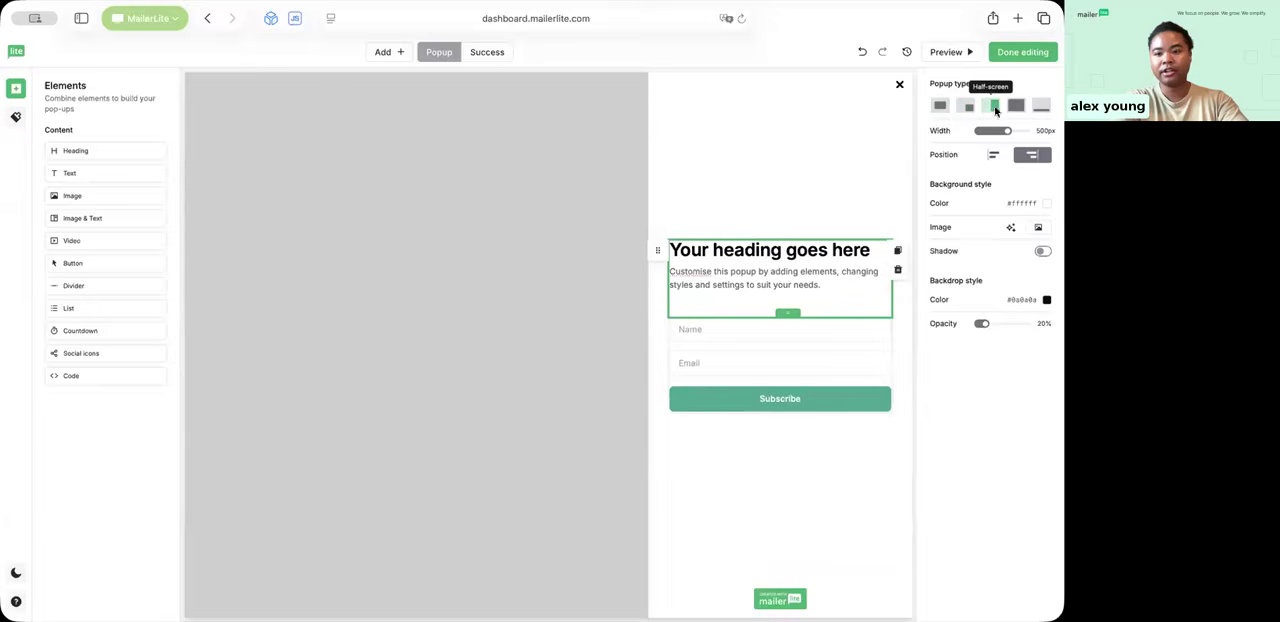
pyautogui.click(1014, 106)
pyautogui.click(1035, 107)
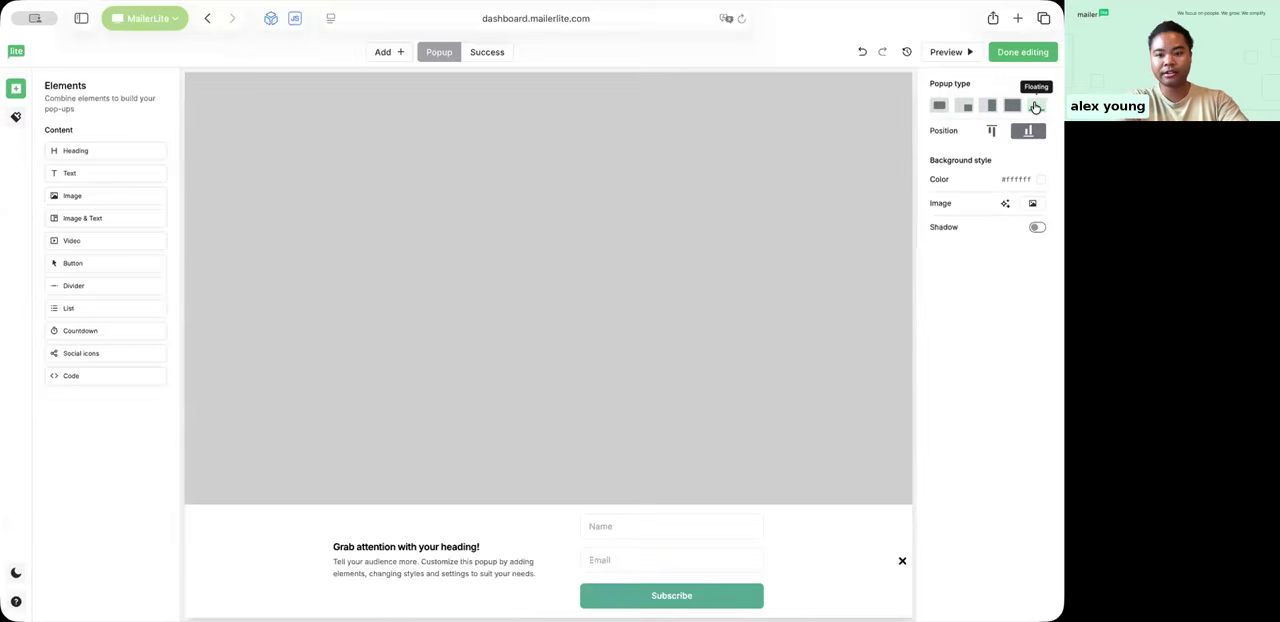
pyautogui.click(939, 106)
# Step: Set the pop-up's width to 490 px and its corner radius to 14 px, and finish editing the design
pyautogui.moveTo(1005, 133)
pyautogui.mouseDown()
pyautogui.moveTo(990, 134)
pyautogui.moveTo(1004, 136)
pyautogui.mouseUp()
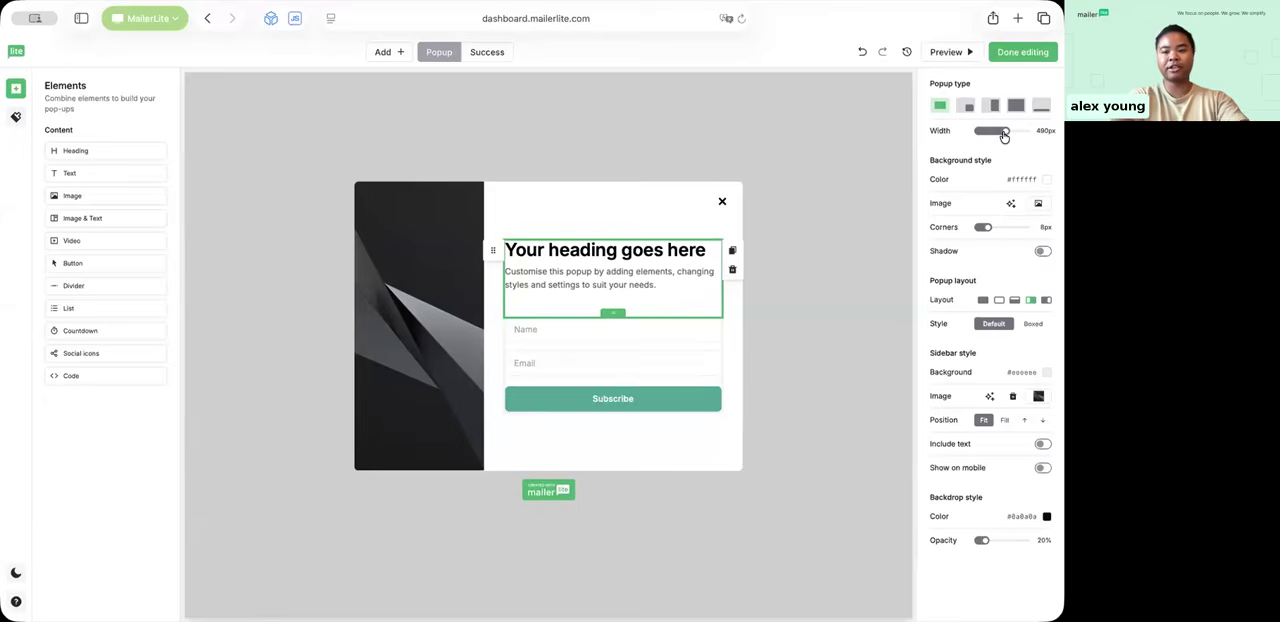
pyautogui.moveTo(983, 231)
pyautogui.mouseDown()
pyautogui.moveTo(1012, 222)
pyautogui.moveTo(989, 224)
pyautogui.moveTo(1014, 228)
pyautogui.moveTo(993, 236)
pyautogui.mouseUp()
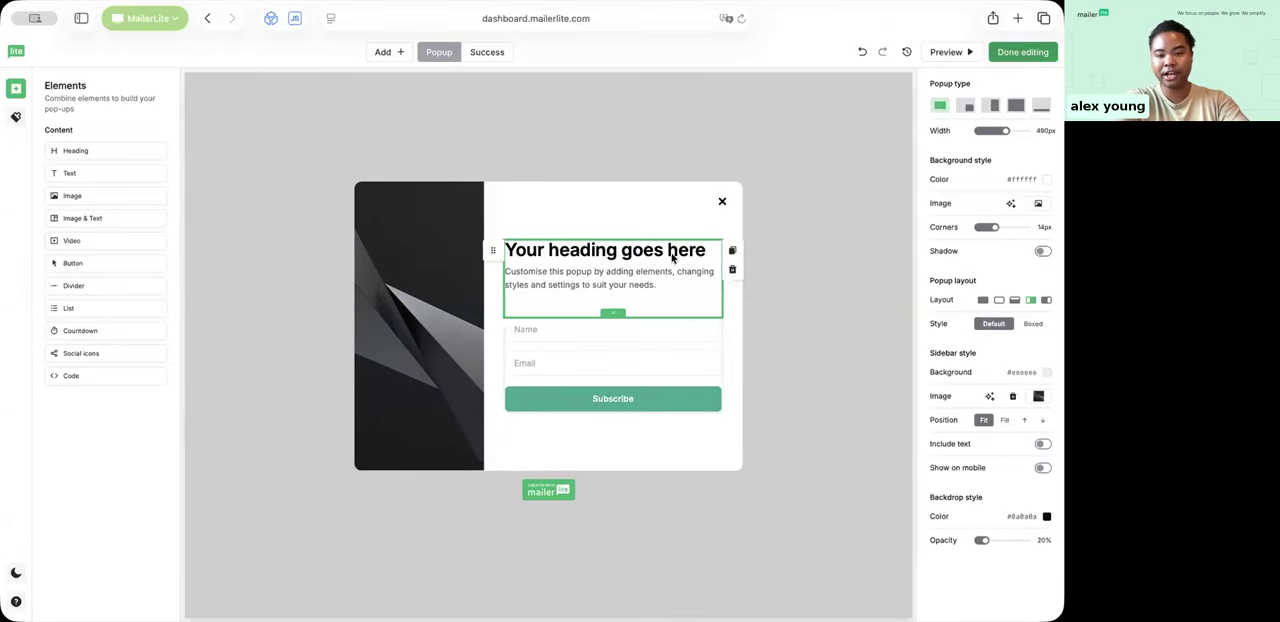
pyautogui.click(1010, 56)
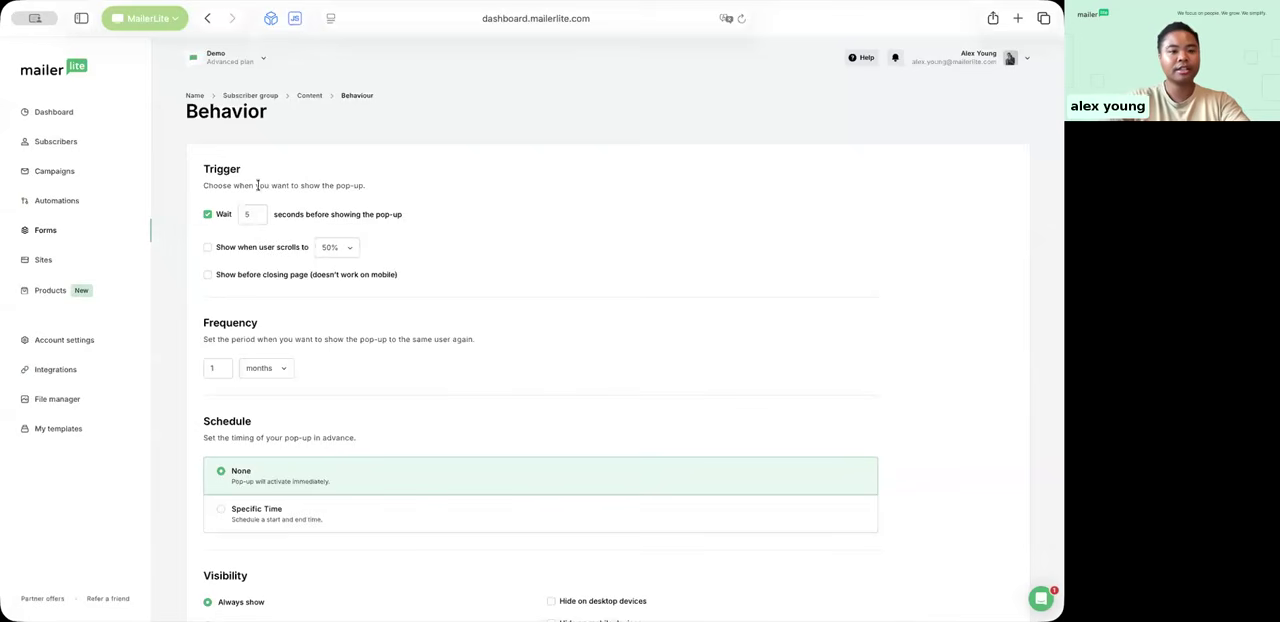
# Step: Try the pop-up's 50% scroll and before-closing-page triggers and switch them off again, keeping the wait trigger
pyautogui.scroll(-2, 237, 216)
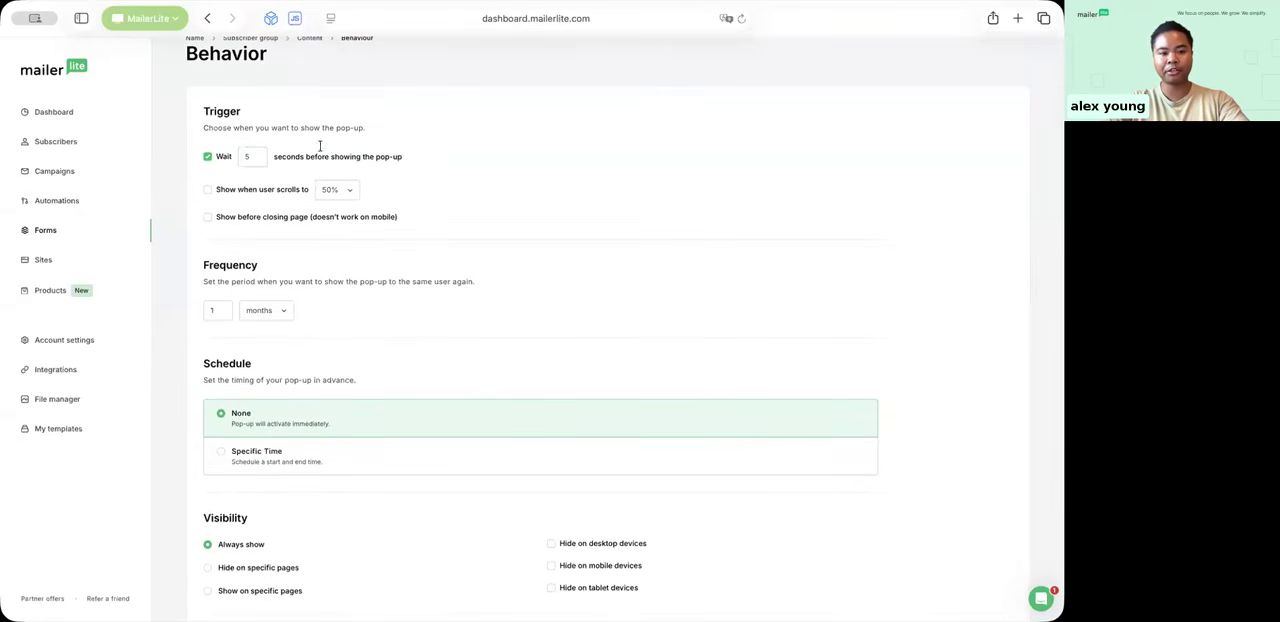
pyautogui.click(206, 189)
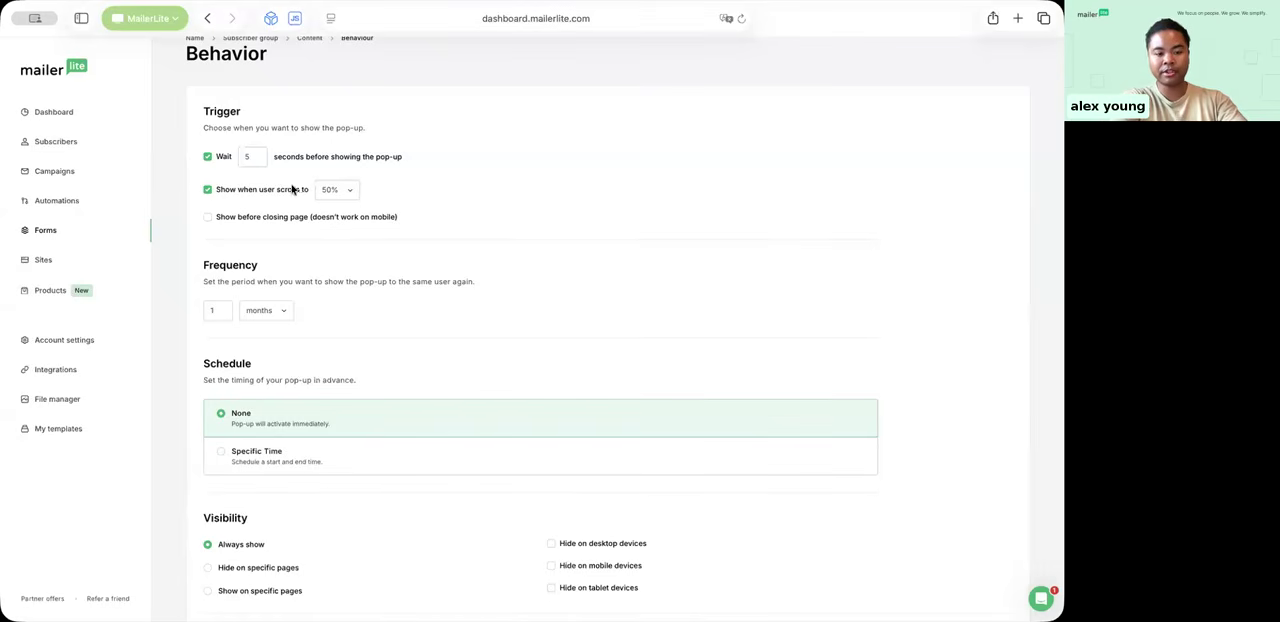
pyautogui.click(207, 217)
pyautogui.click(207, 189)
pyautogui.click(207, 157)
pyautogui.click(207, 189)
pyautogui.click(207, 190)
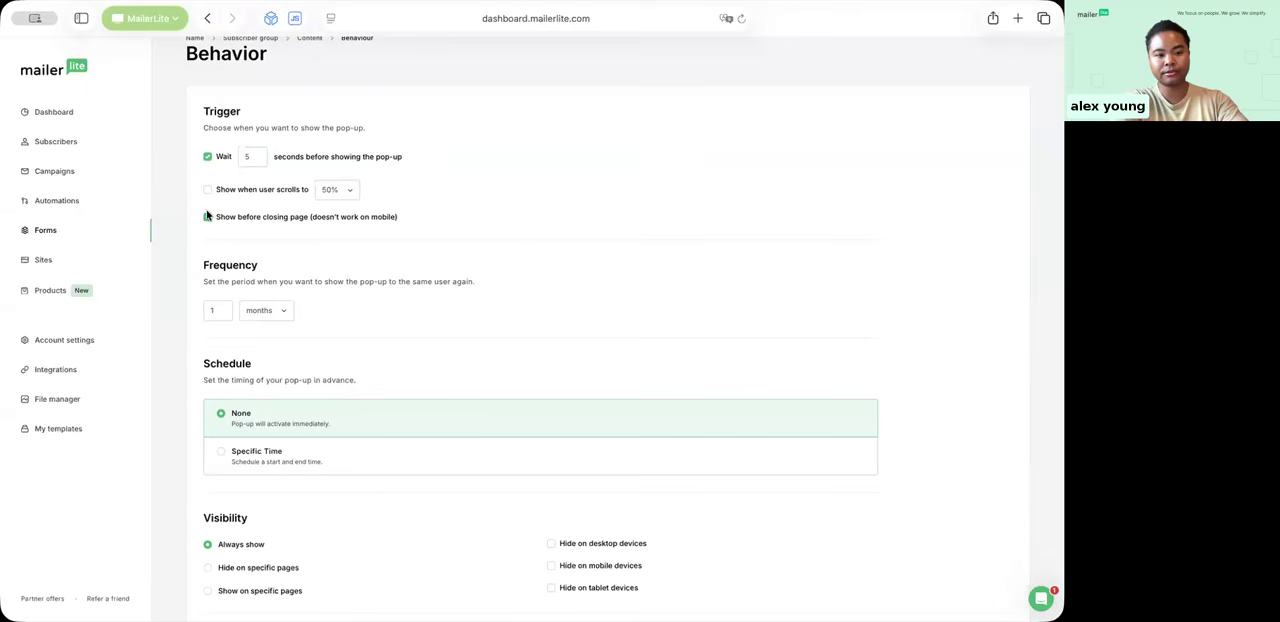
pyautogui.click(207, 217)
# Step: Try setting the pop-up's display frequency to always and return it to 1 month
pyautogui.scroll(-2, 296, 263)
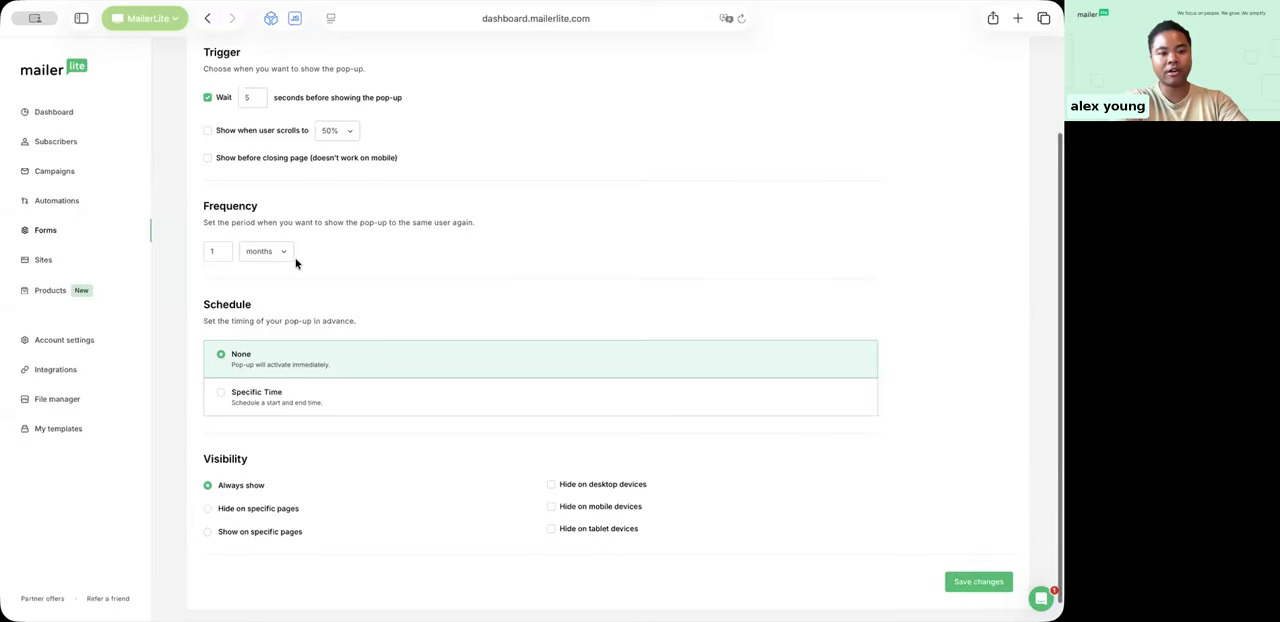
pyautogui.click(206, 251)
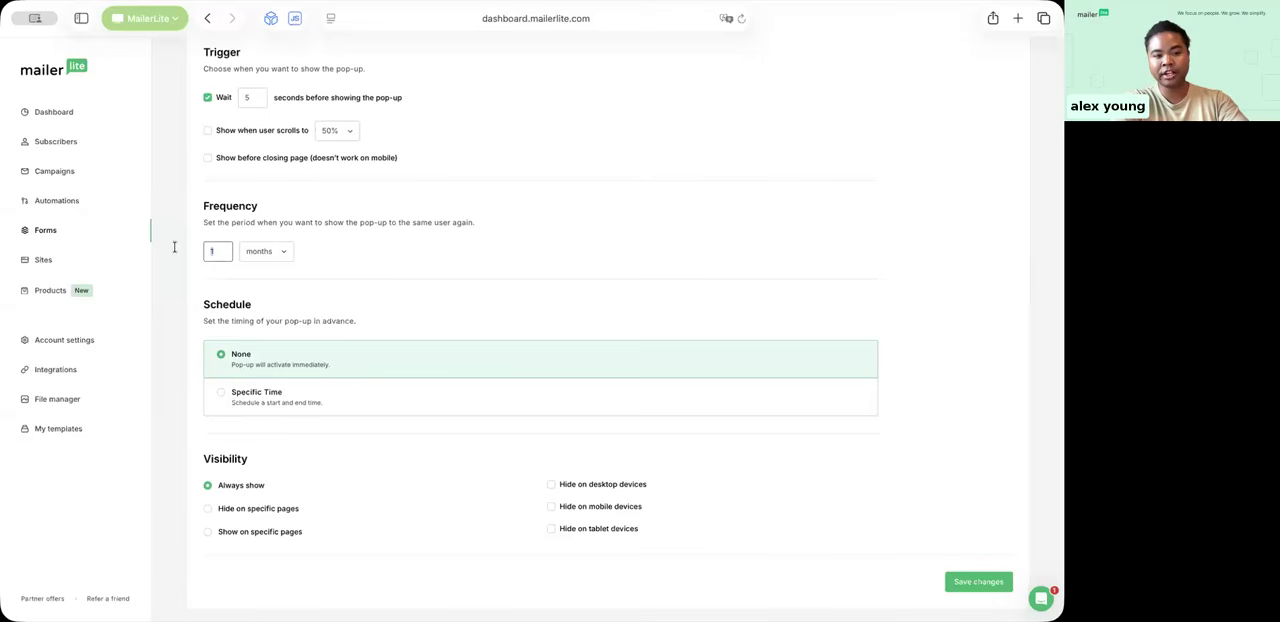
pyautogui.click(273, 251)
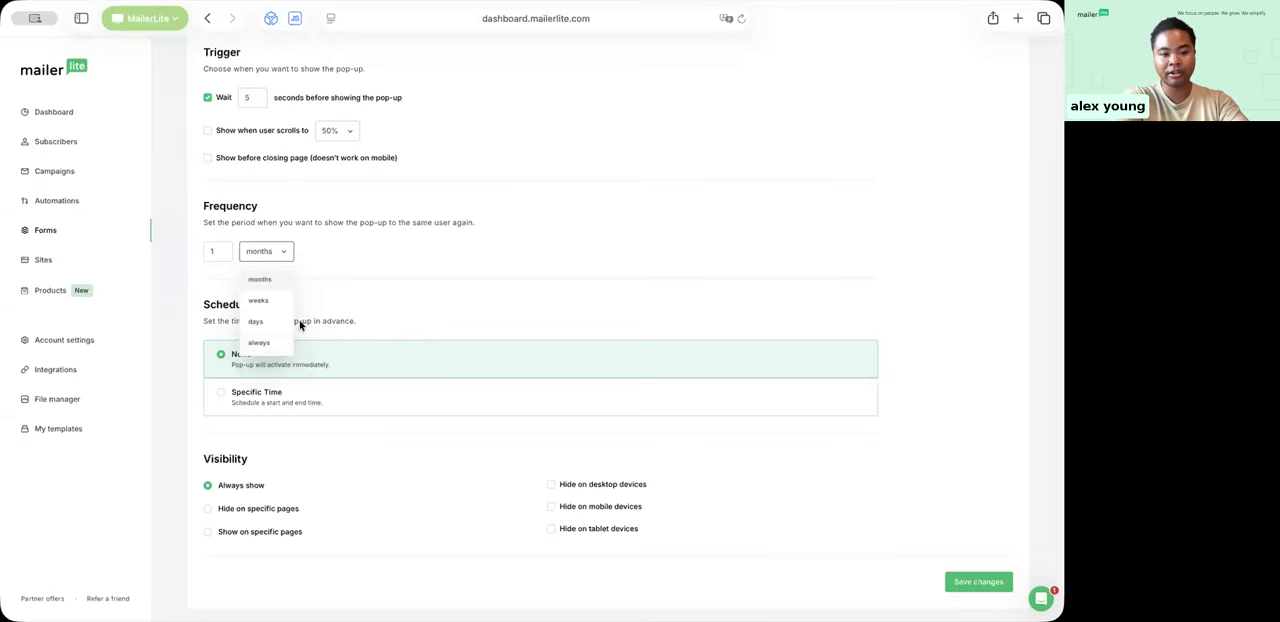
pyautogui.click(258, 343)
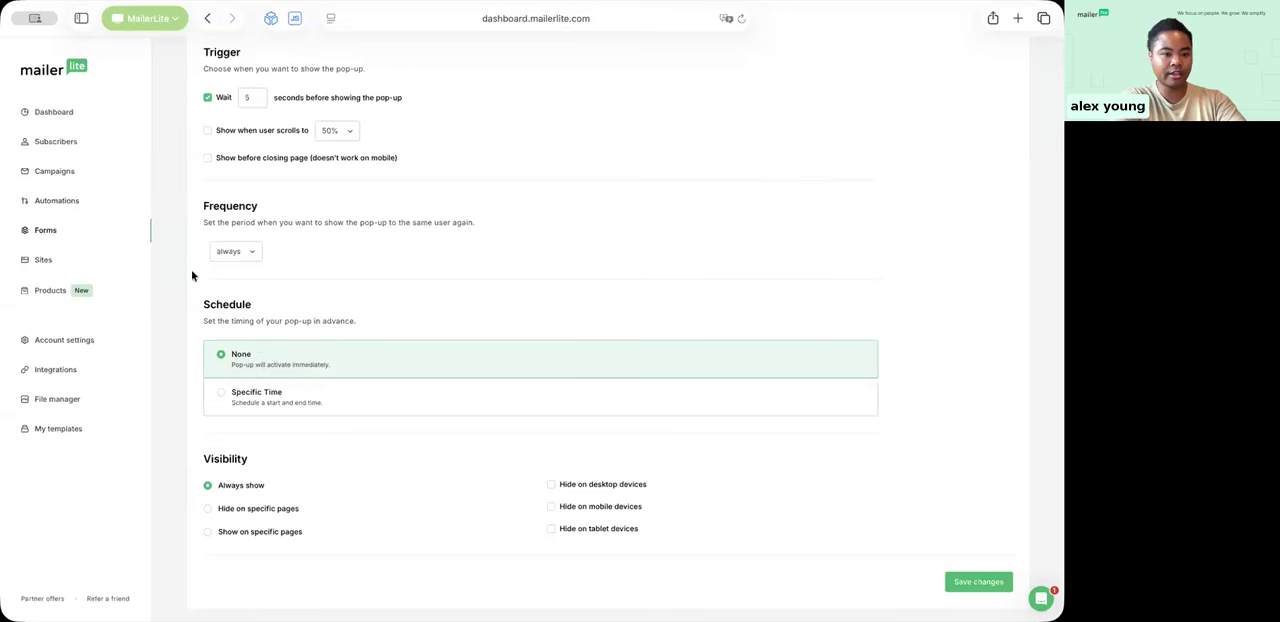
pyautogui.click(240, 257)
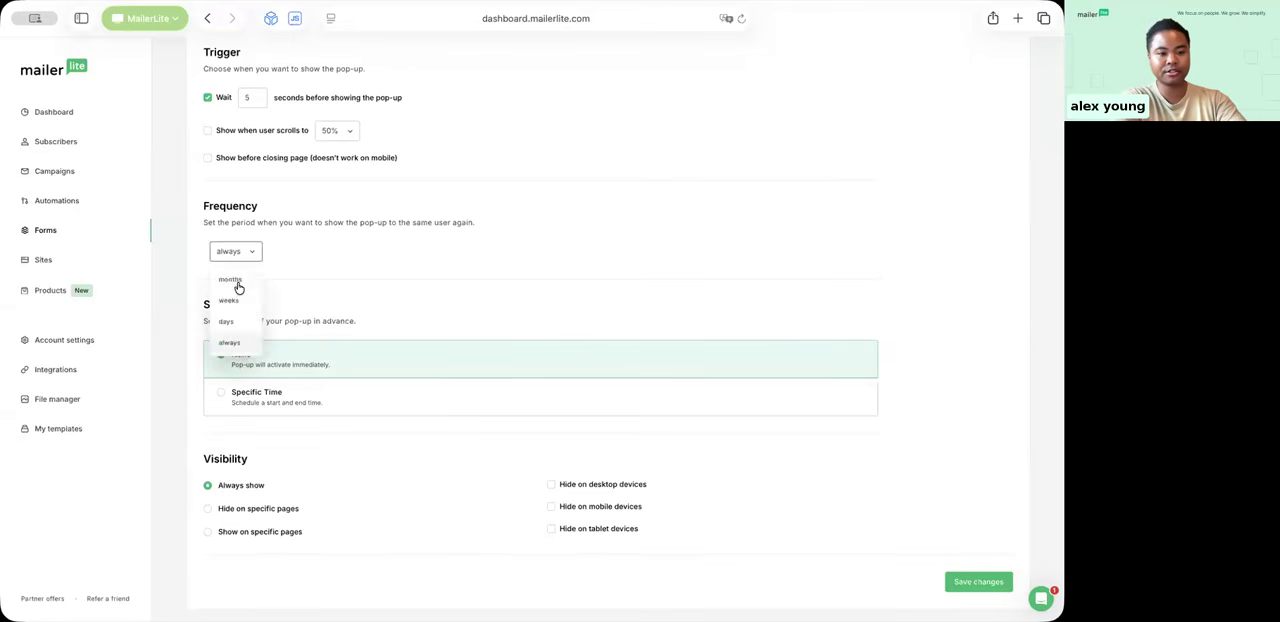
pyautogui.click(235, 286)
# Step: Schedule the pop-up for a specific time from 2026-02-13 to 2026-02-15 and save the behavior settings
pyautogui.scroll(-1, 361, 283)
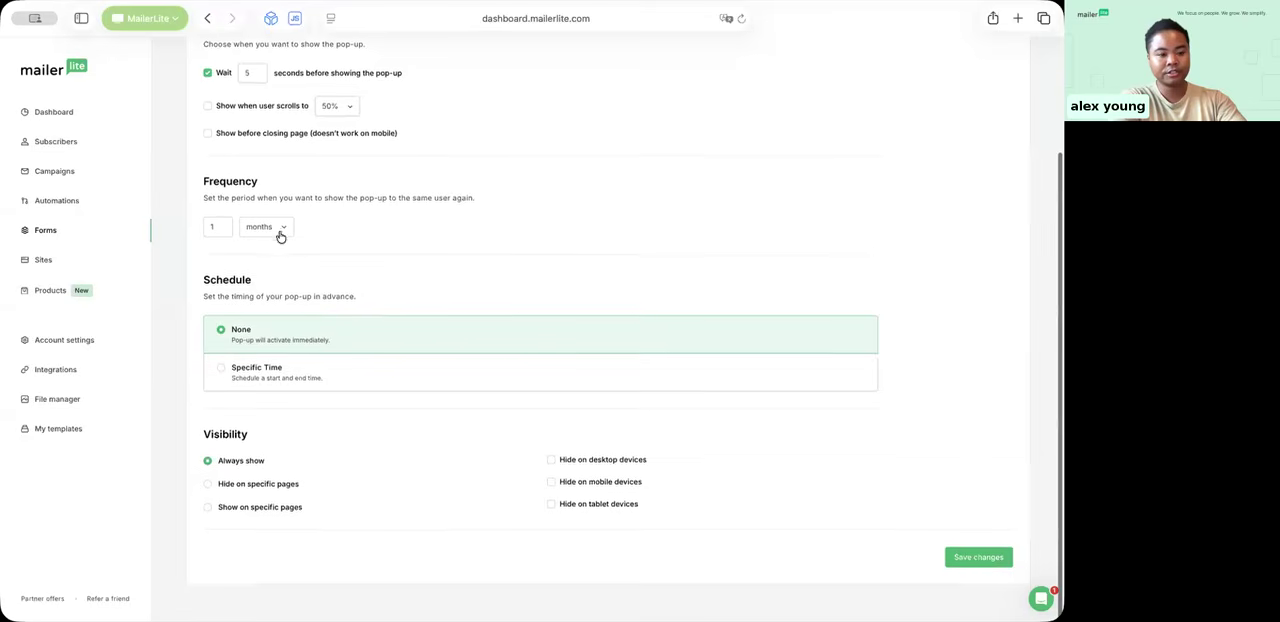
pyautogui.moveTo(257, 300); pyautogui.dragTo(309, 300)
pyautogui.click(329, 295)
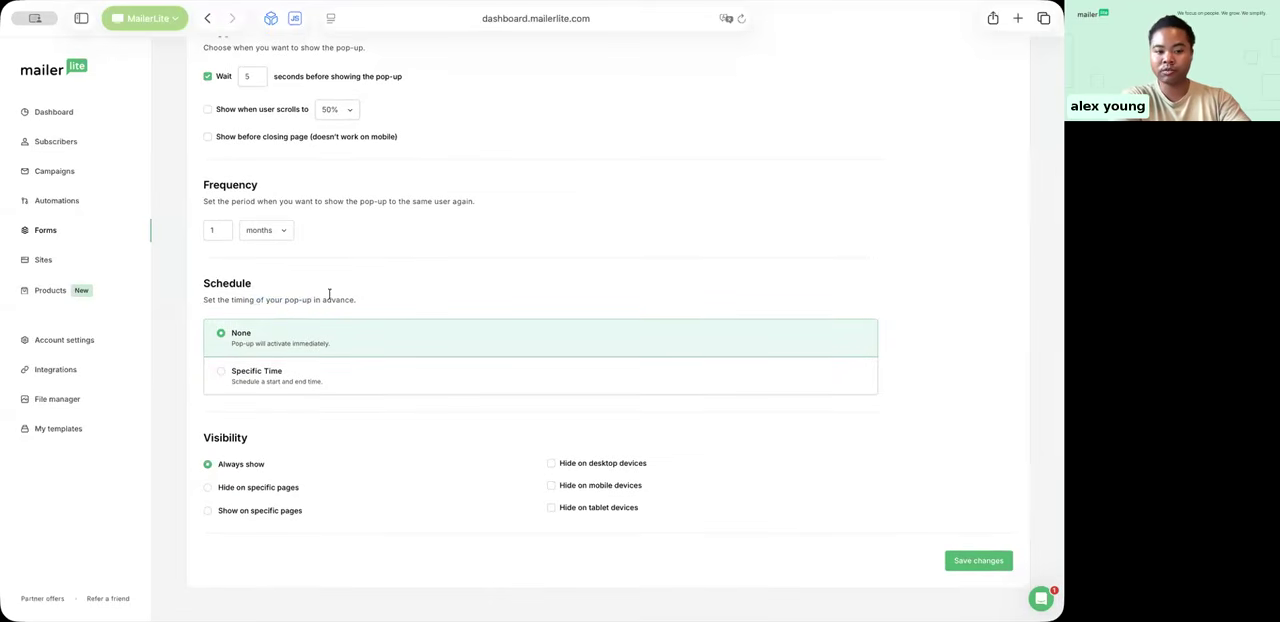
pyautogui.click(220, 375)
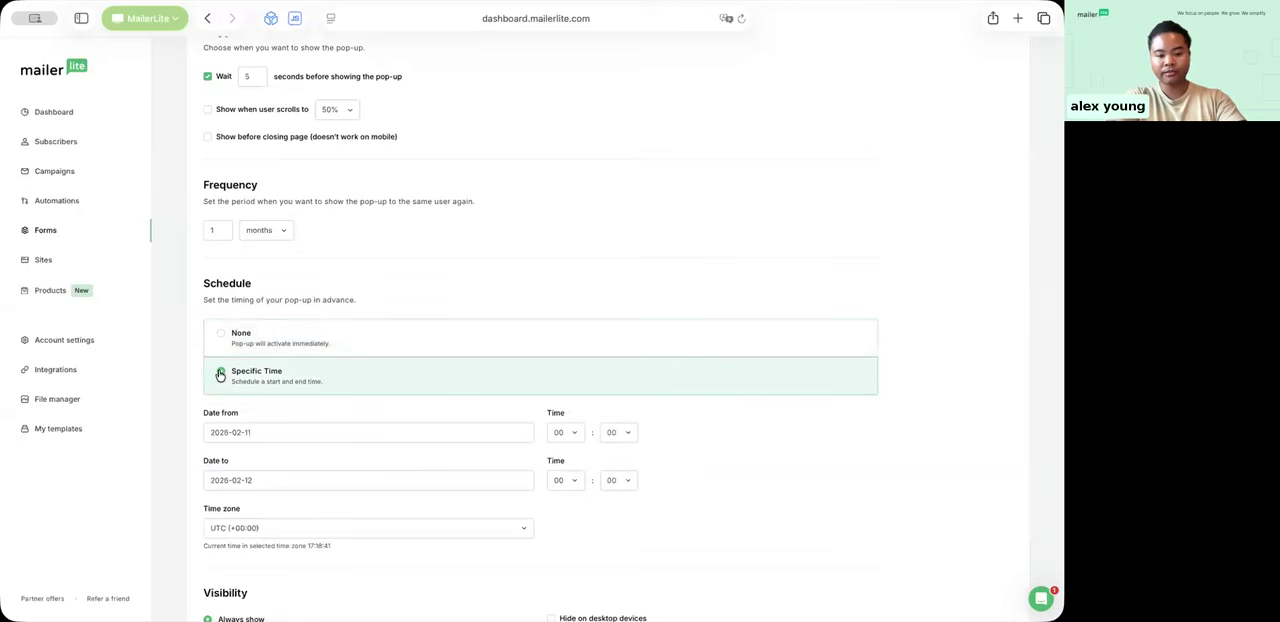
pyautogui.scroll(-3, 490, 380)
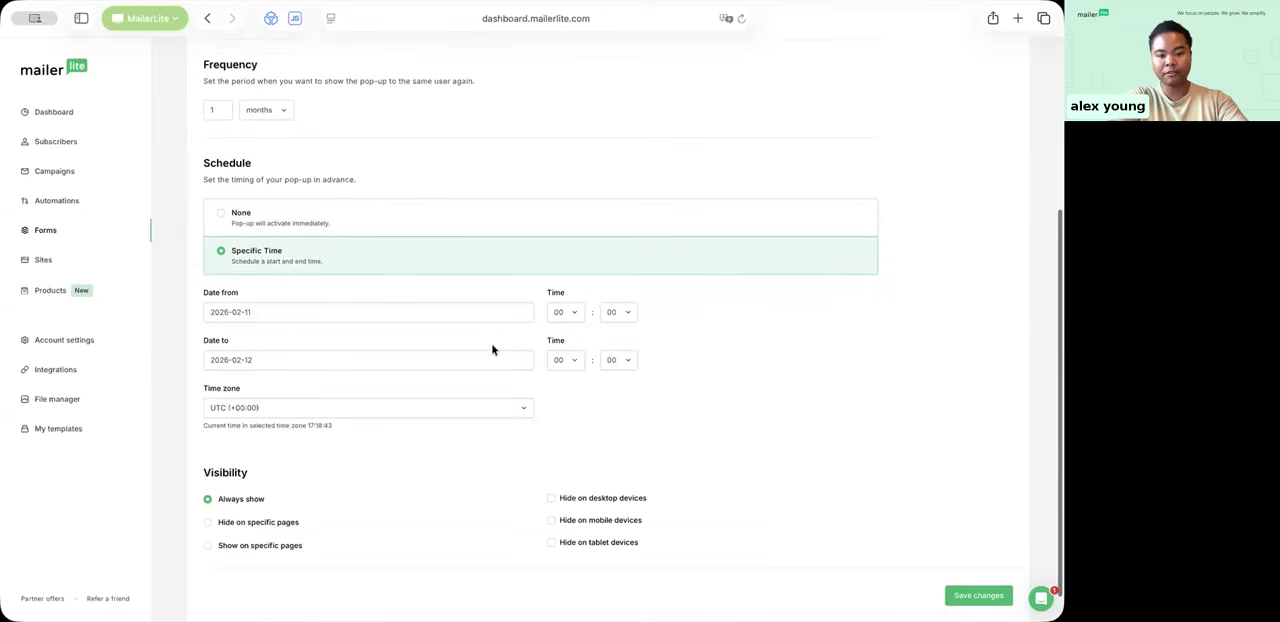
pyautogui.click(501, 317)
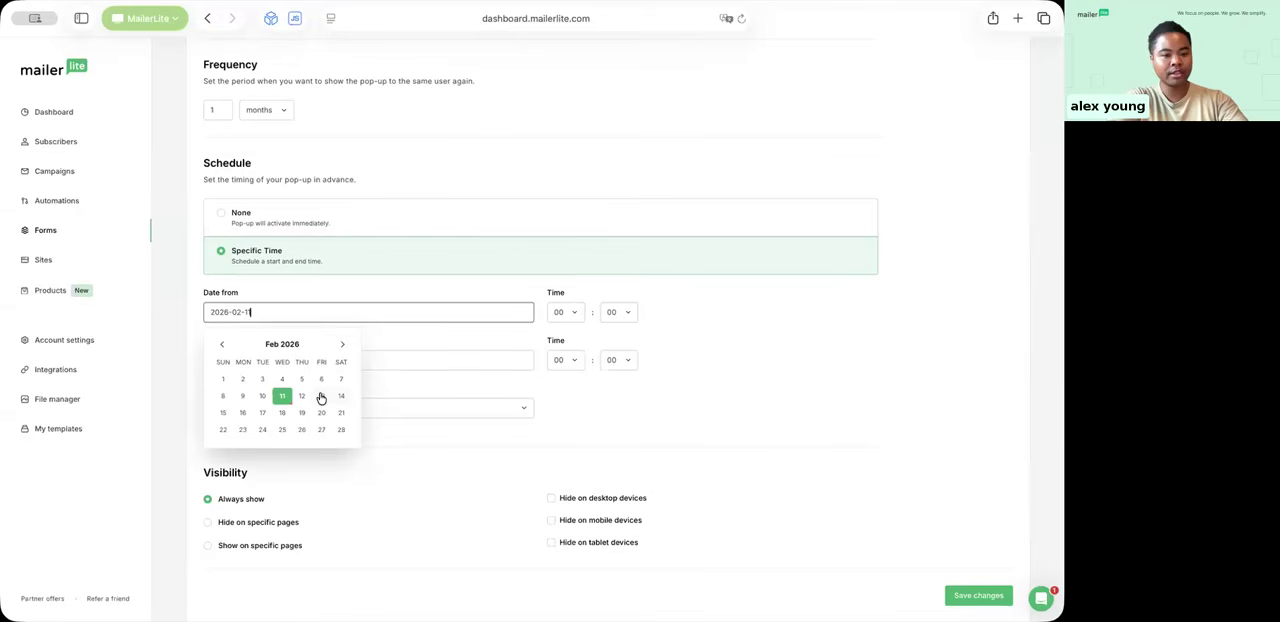
pyautogui.click(319, 398)
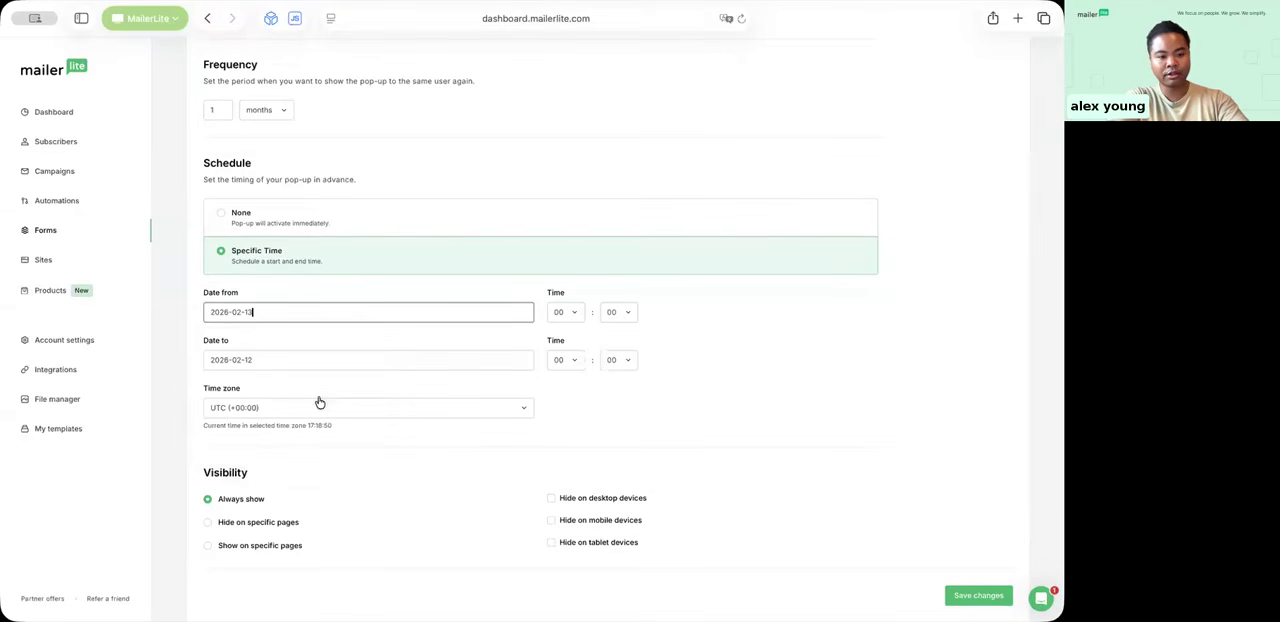
pyautogui.click(387, 366)
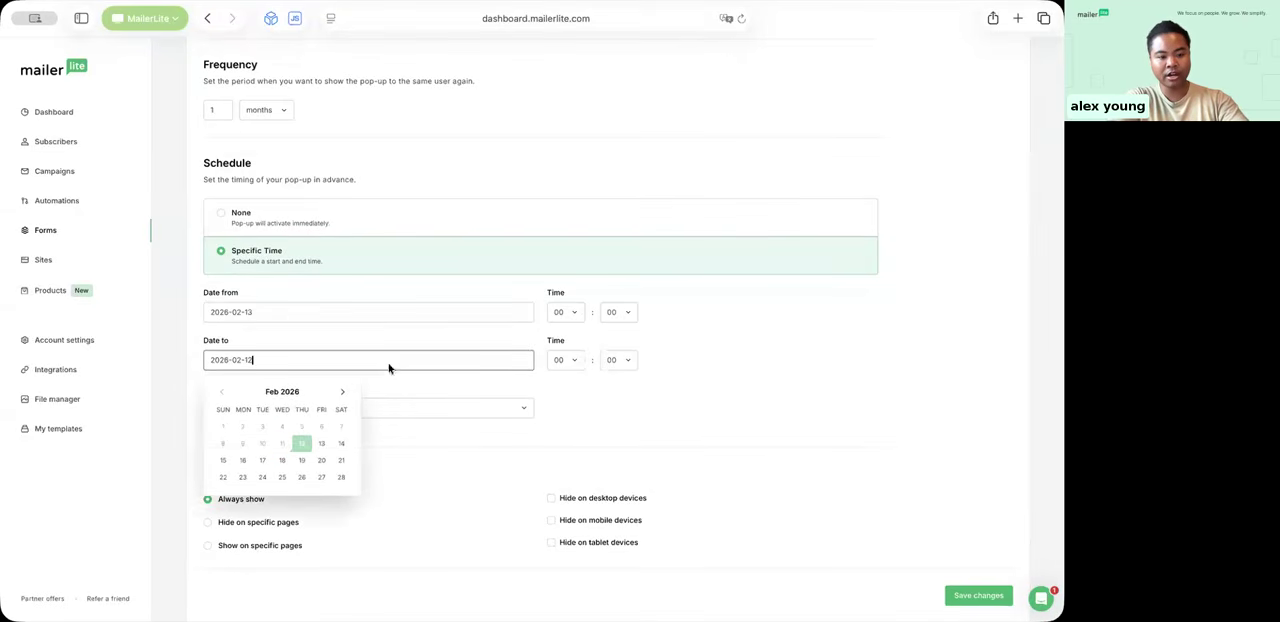
pyautogui.click(224, 462)
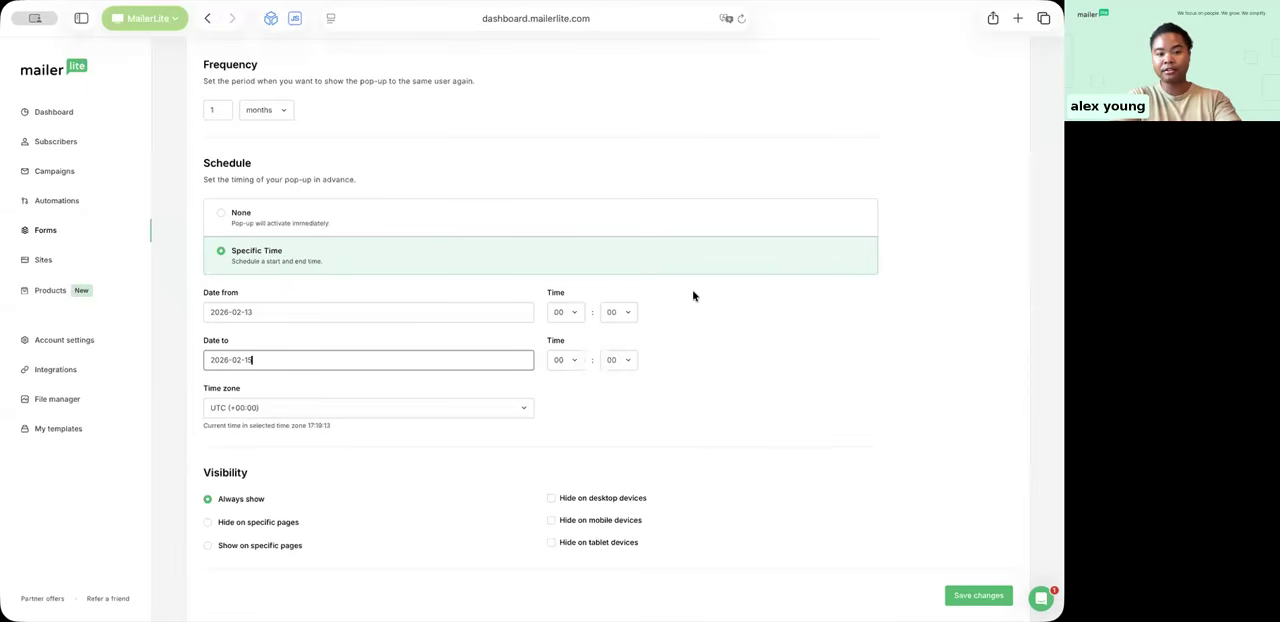
pyautogui.scroll(-1, 692, 295)
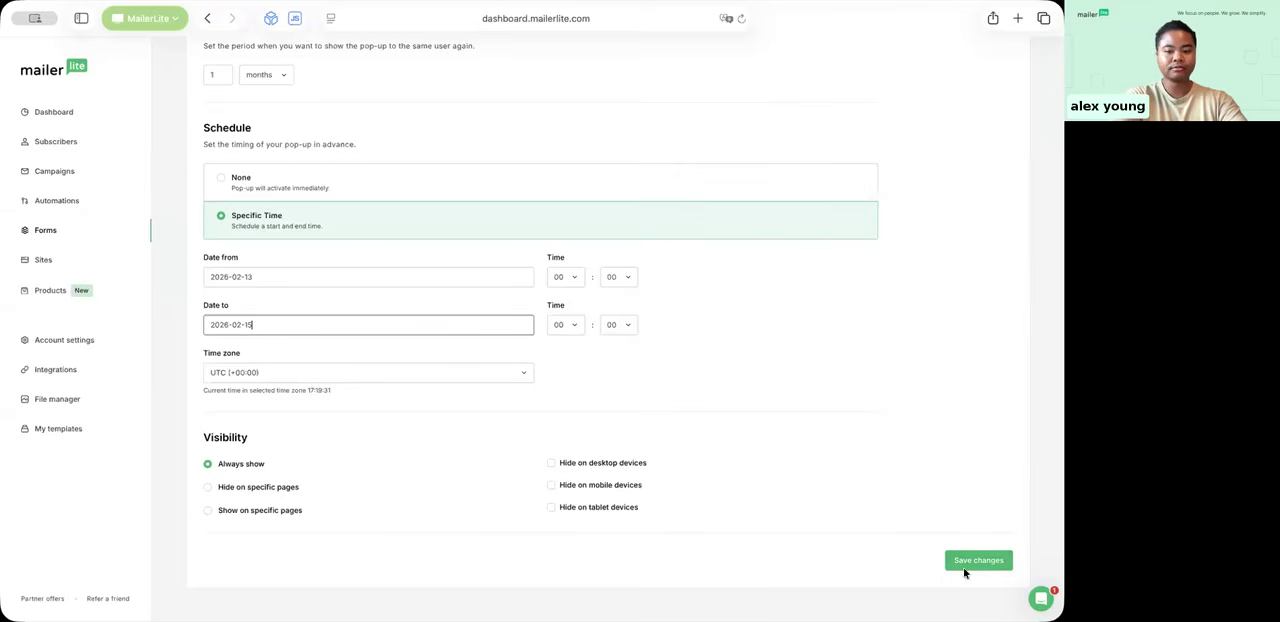
pyautogui.scroll(5, 777, 491)
pyautogui.scroll(-5, 866, 506)
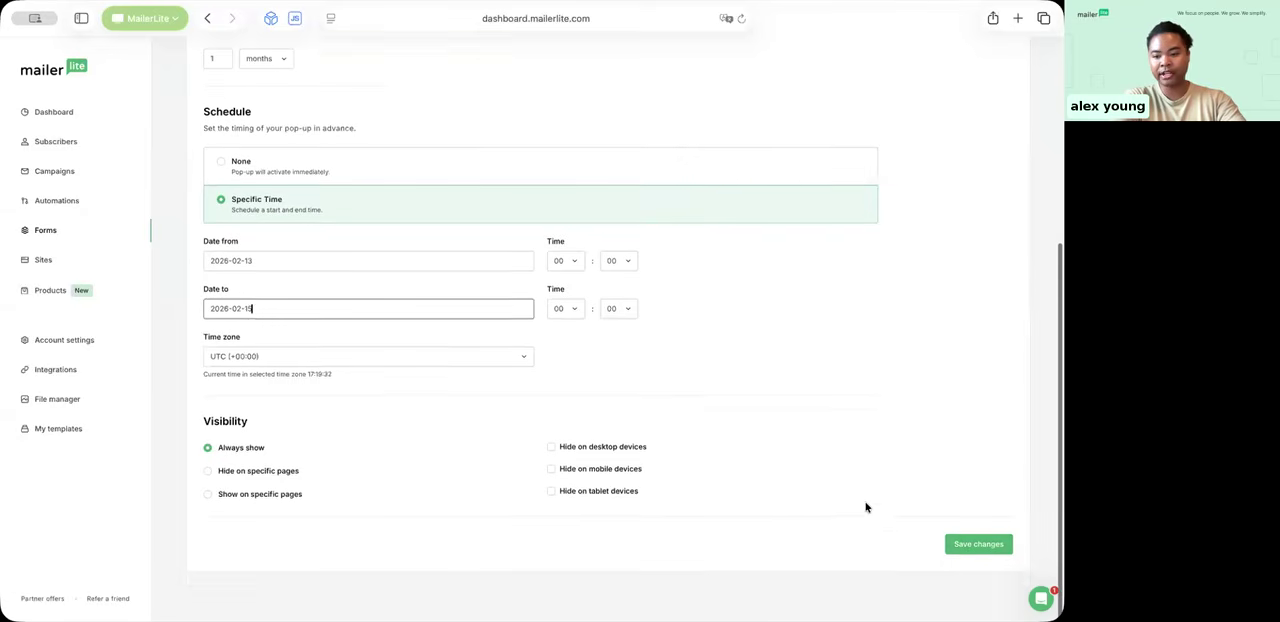
pyautogui.click(975, 561)
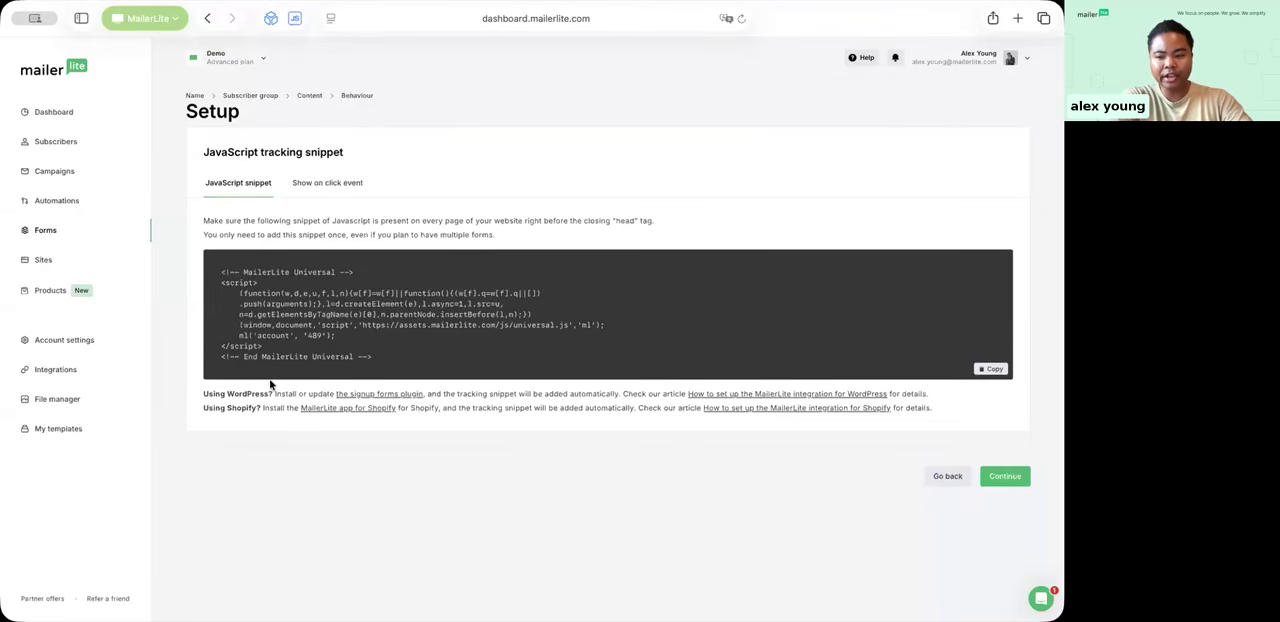
# Step: Read the JavaScript tracking snippet's placement instructions and the notes on using it with WordPress and Shopify
pyautogui.moveTo(199, 395); pyautogui.dragTo(677, 383)
pyautogui.click(696, 380)
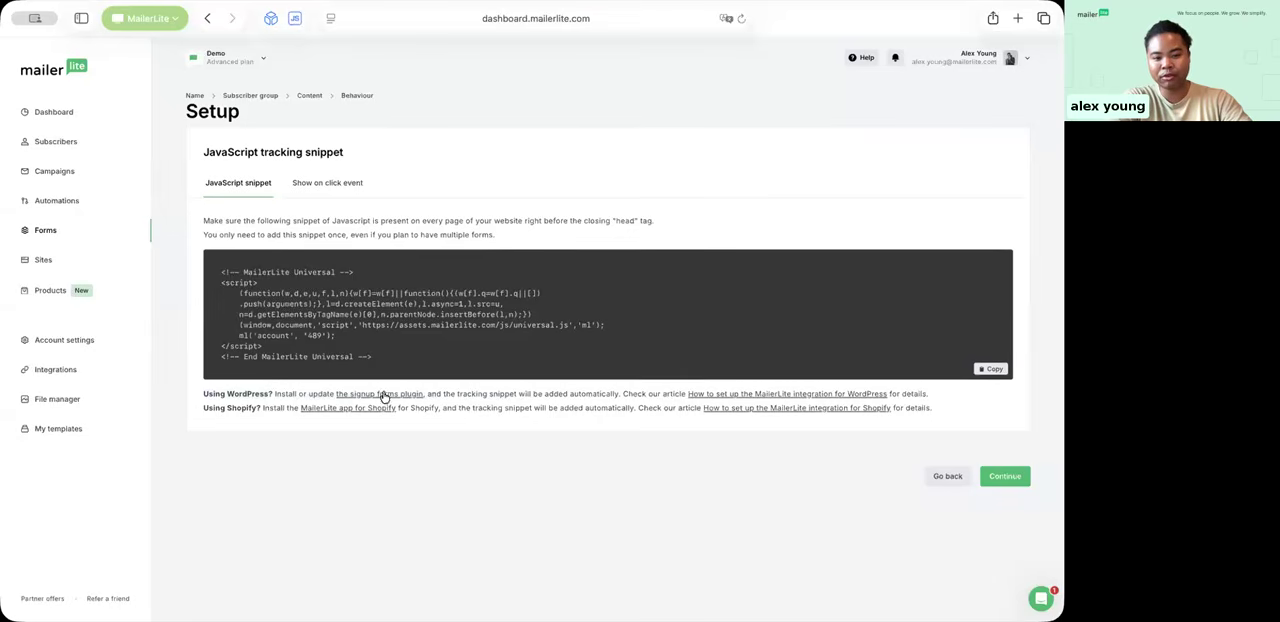
pyautogui.doubleClick(465, 393)
pyautogui.moveTo(561, 390); pyautogui.dragTo(632, 393)
pyautogui.click(632, 393)
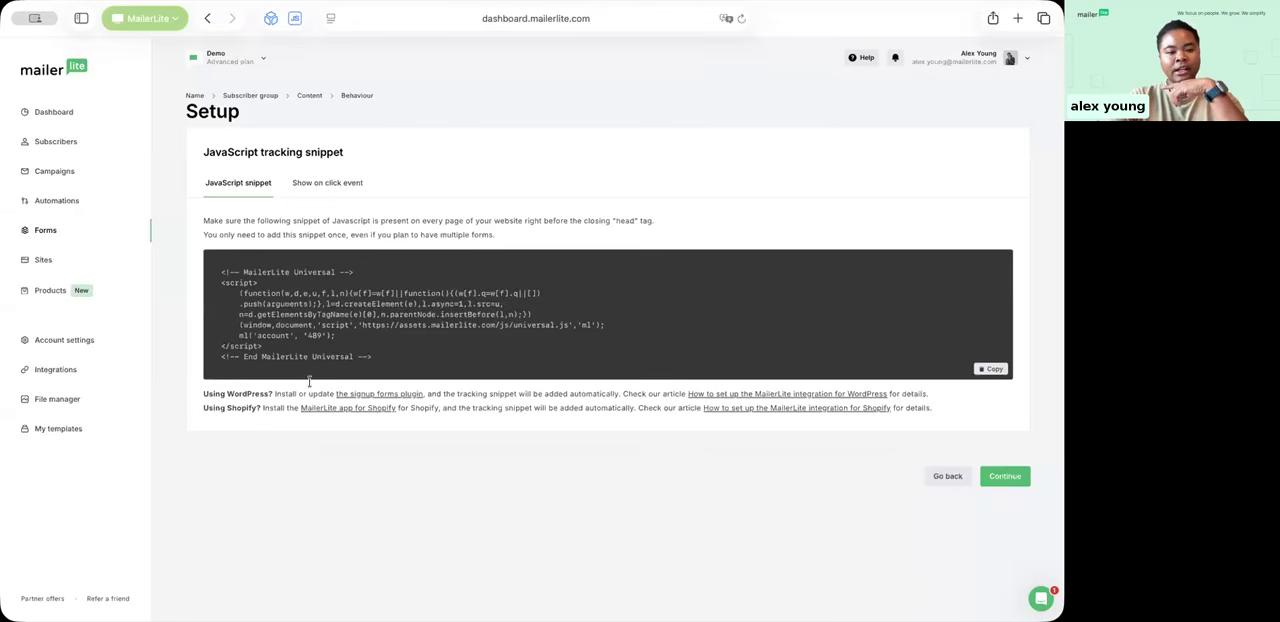
pyautogui.moveTo(458, 409); pyautogui.dragTo(630, 405)
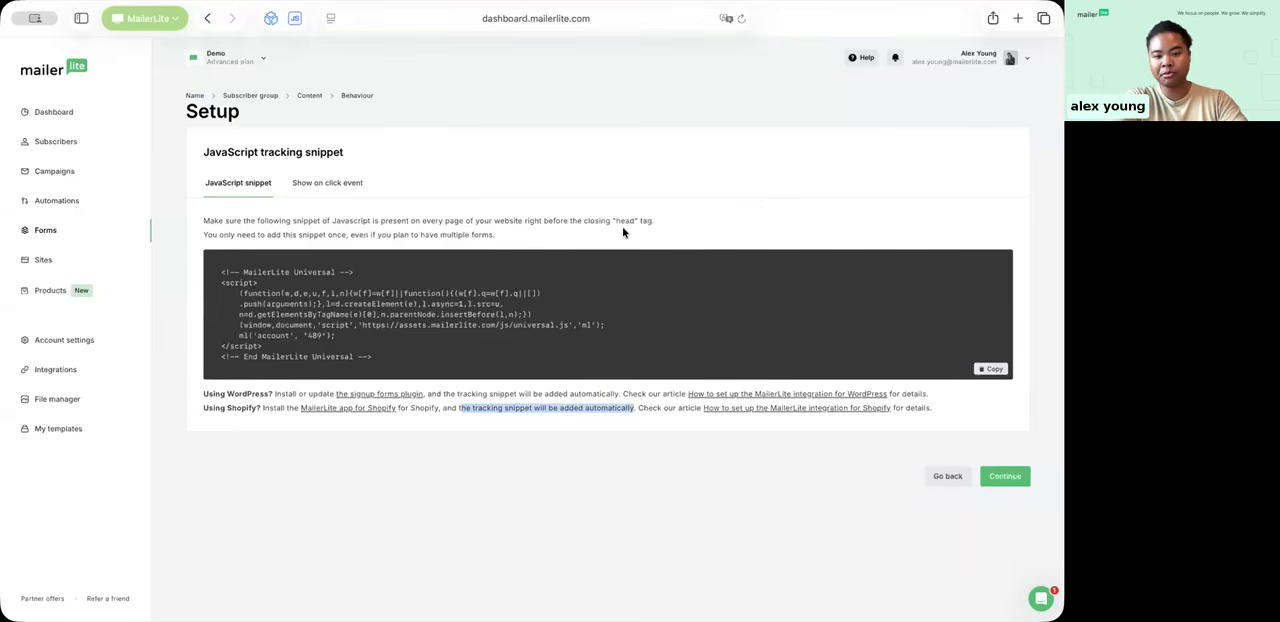
pyautogui.moveTo(570, 221); pyautogui.dragTo(535, 218)
pyautogui.click(535, 218)
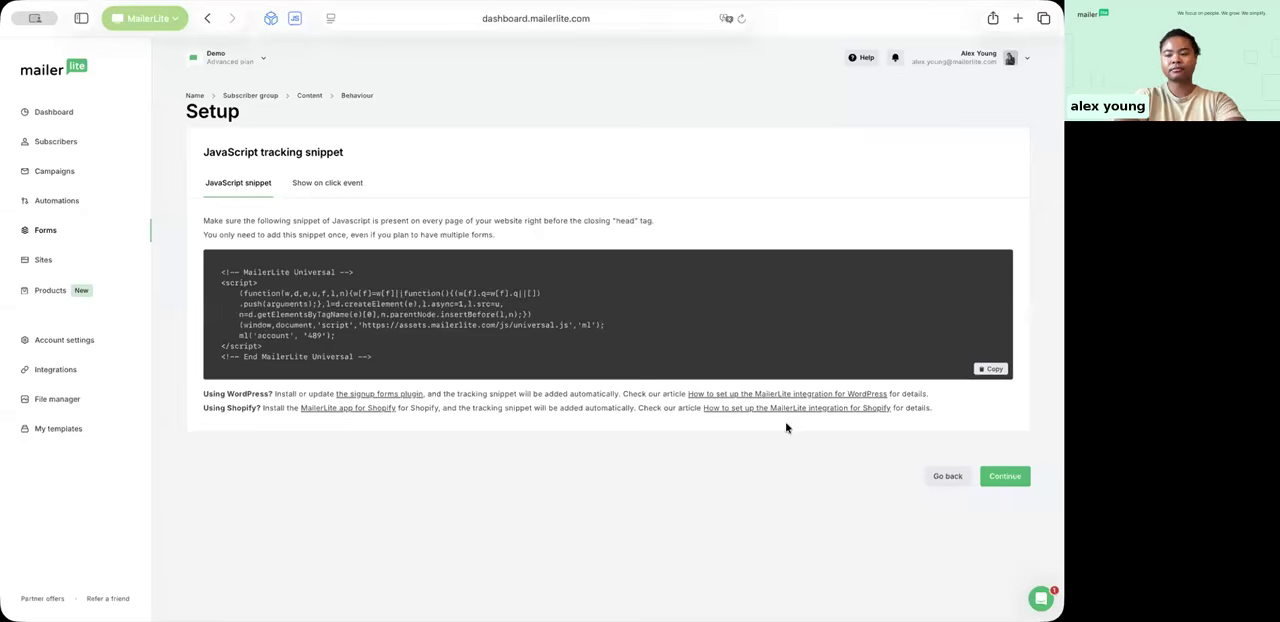
# Step: Complete the pop-up's setup and review its behaviour, visibility and tracking snippet in the form overview
pyautogui.click(1003, 477)
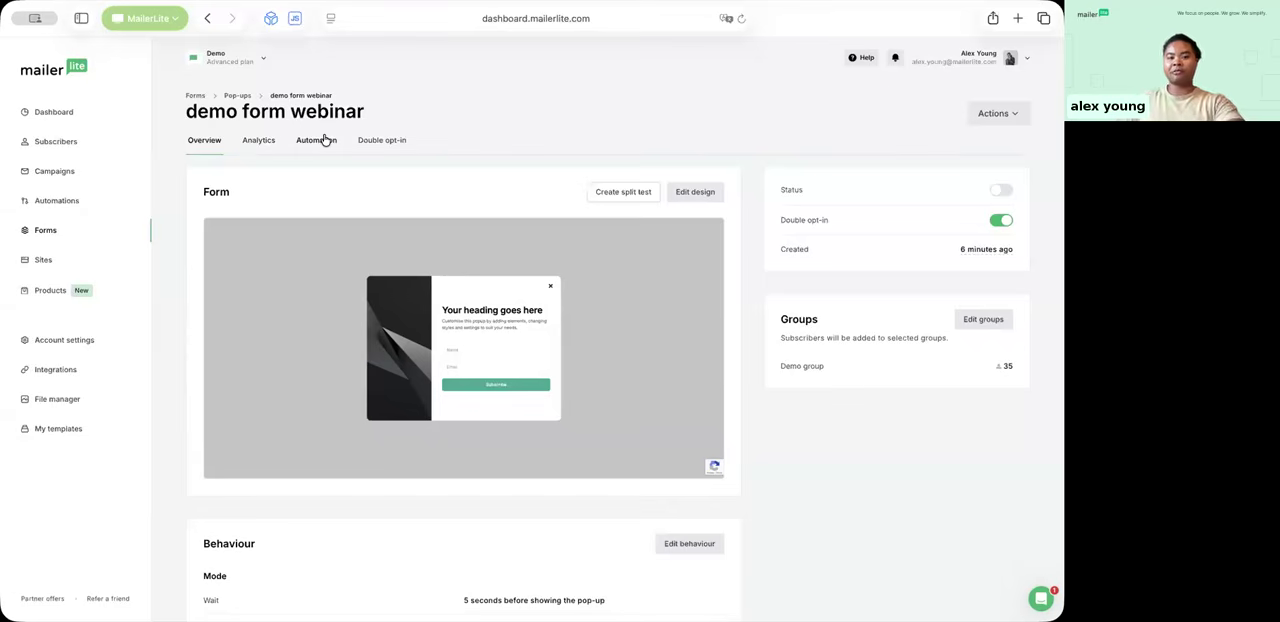
pyautogui.scroll(-10, 646, 285)
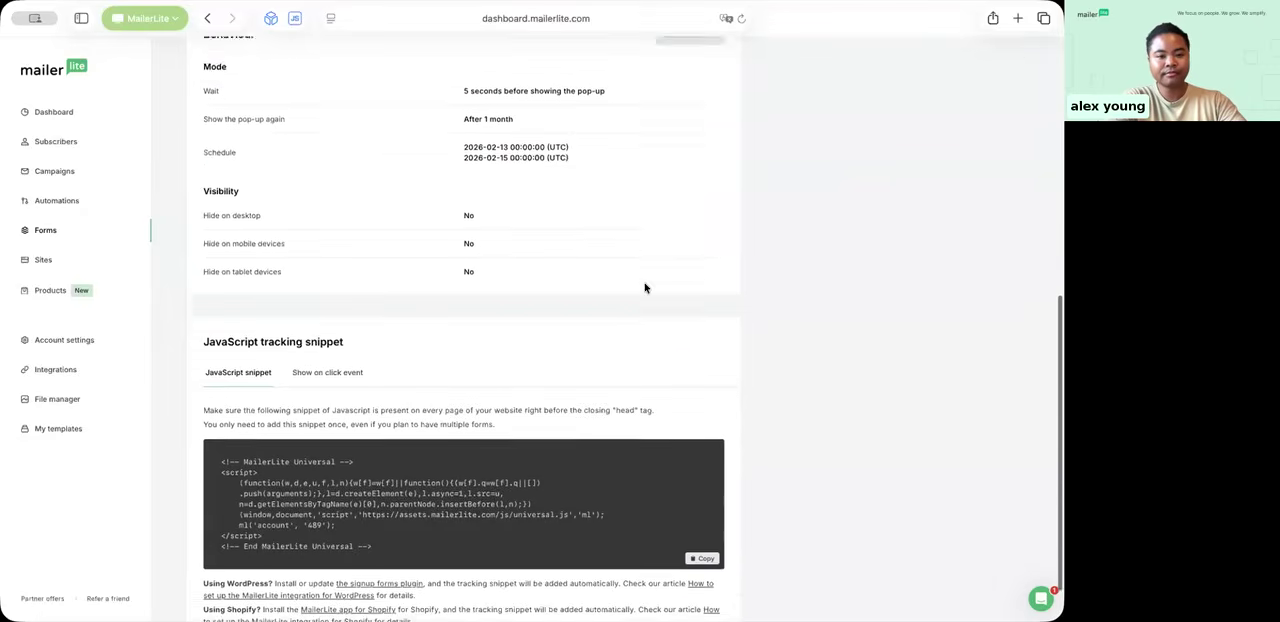
pyautogui.scroll(2, 409, 106)
pyautogui.scroll(-3, 480, 274)
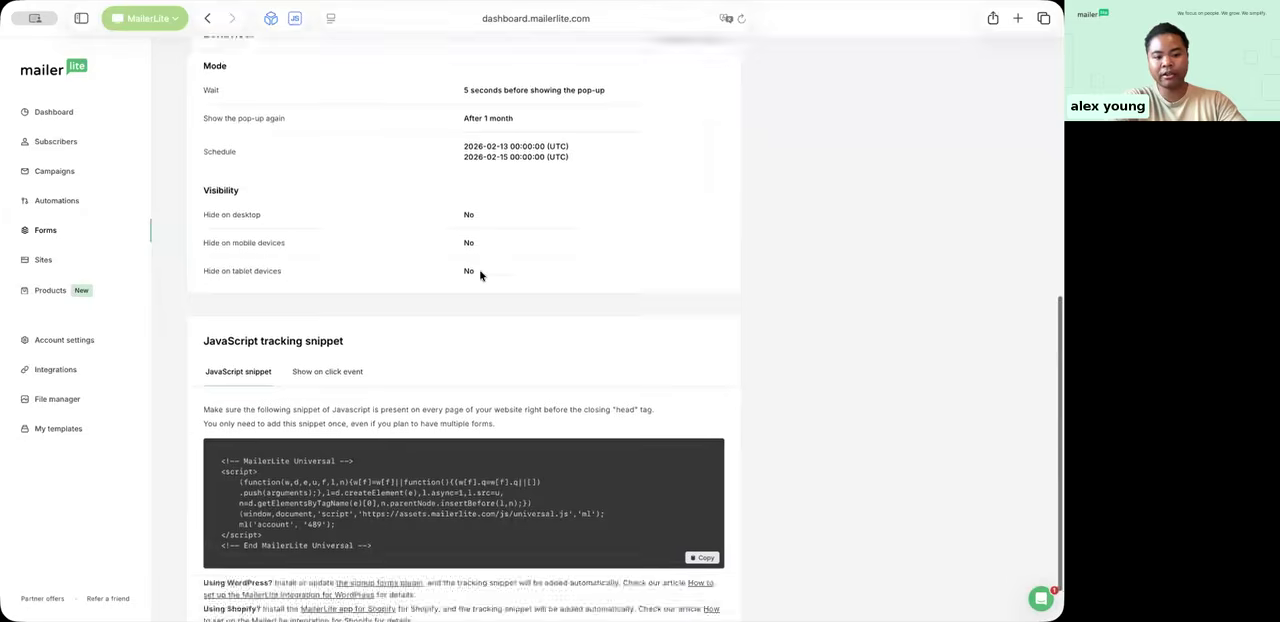
pyautogui.scroll(10, 536, 372)
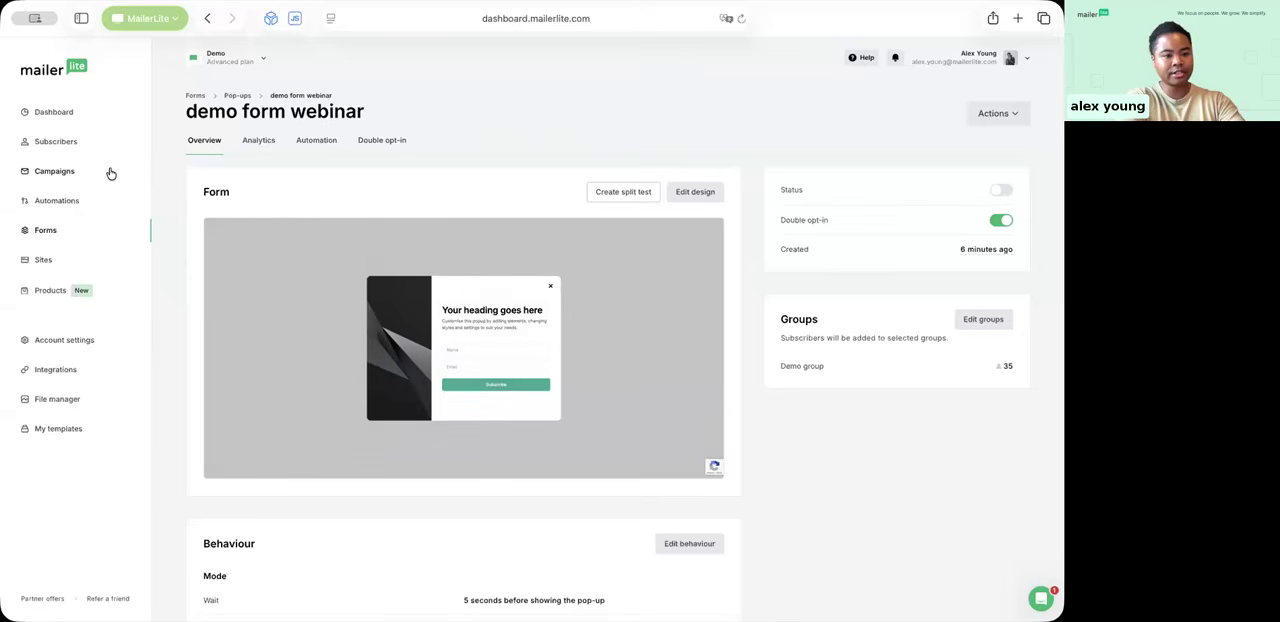
# Step: Create a new site of type landing page named "Demo landing page"
pyautogui.click(45, 260)
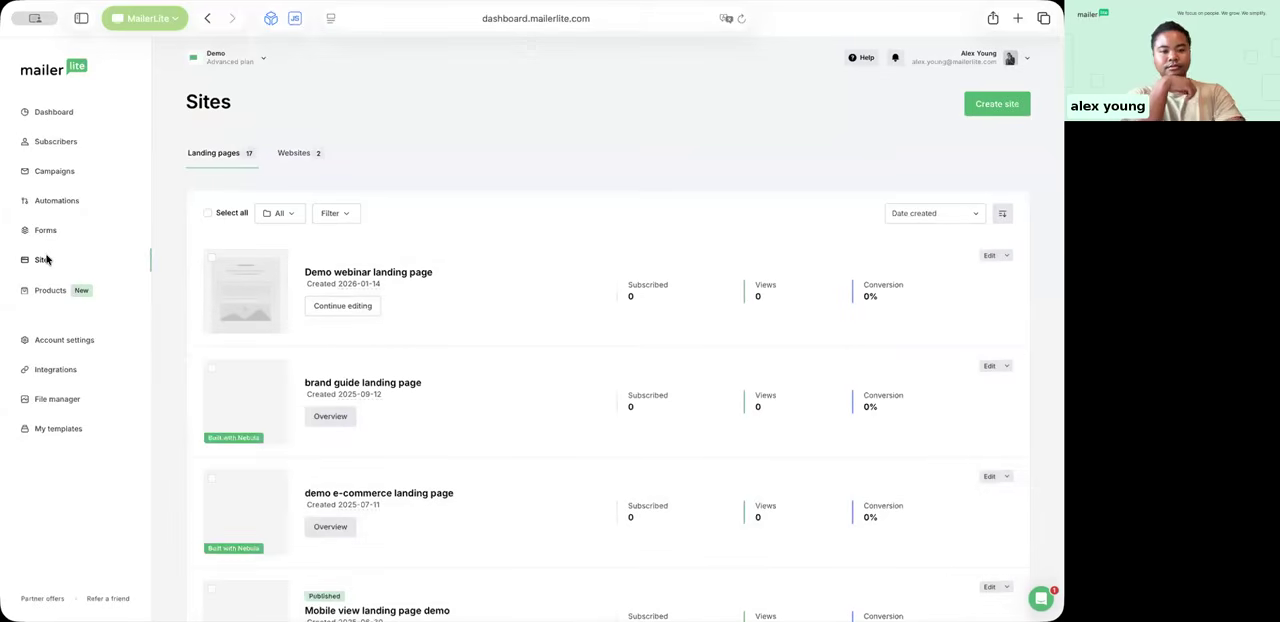
pyautogui.click(997, 106)
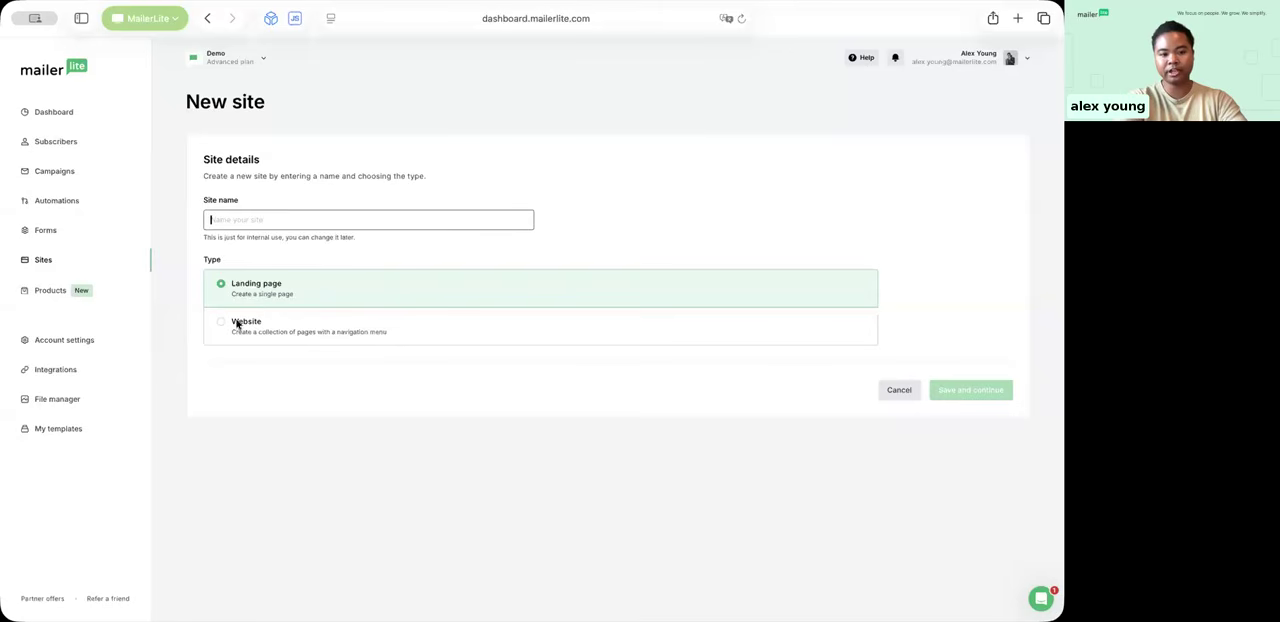
pyautogui.write('De')
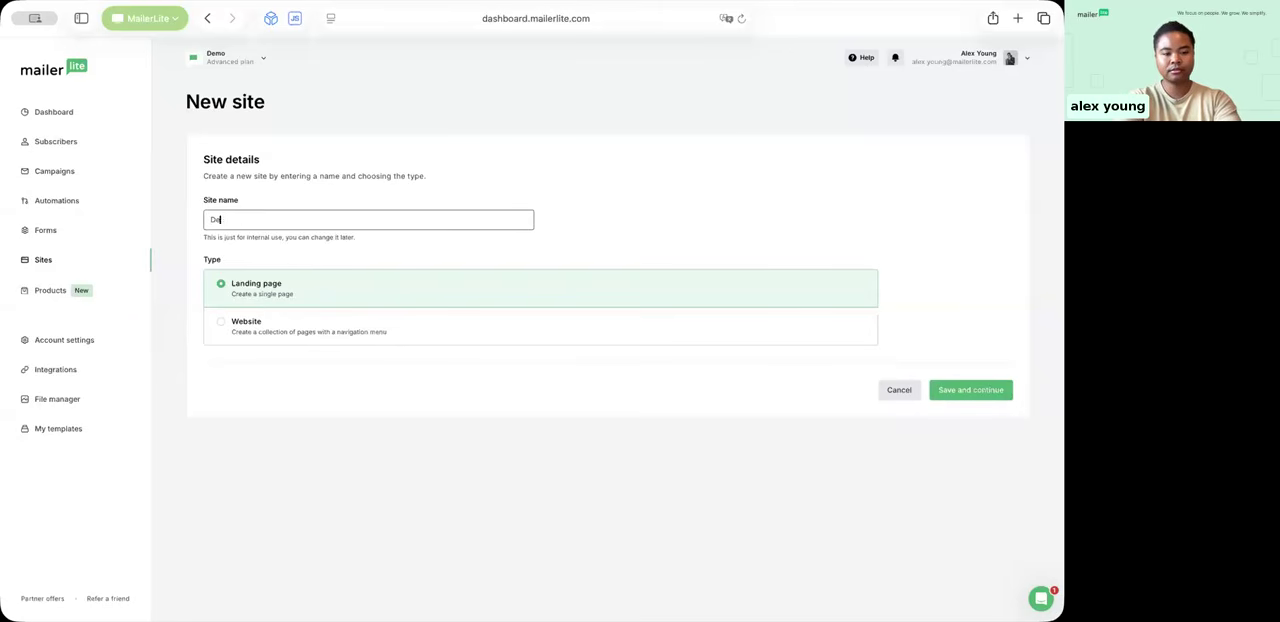
pyautogui.write('mo landing page')
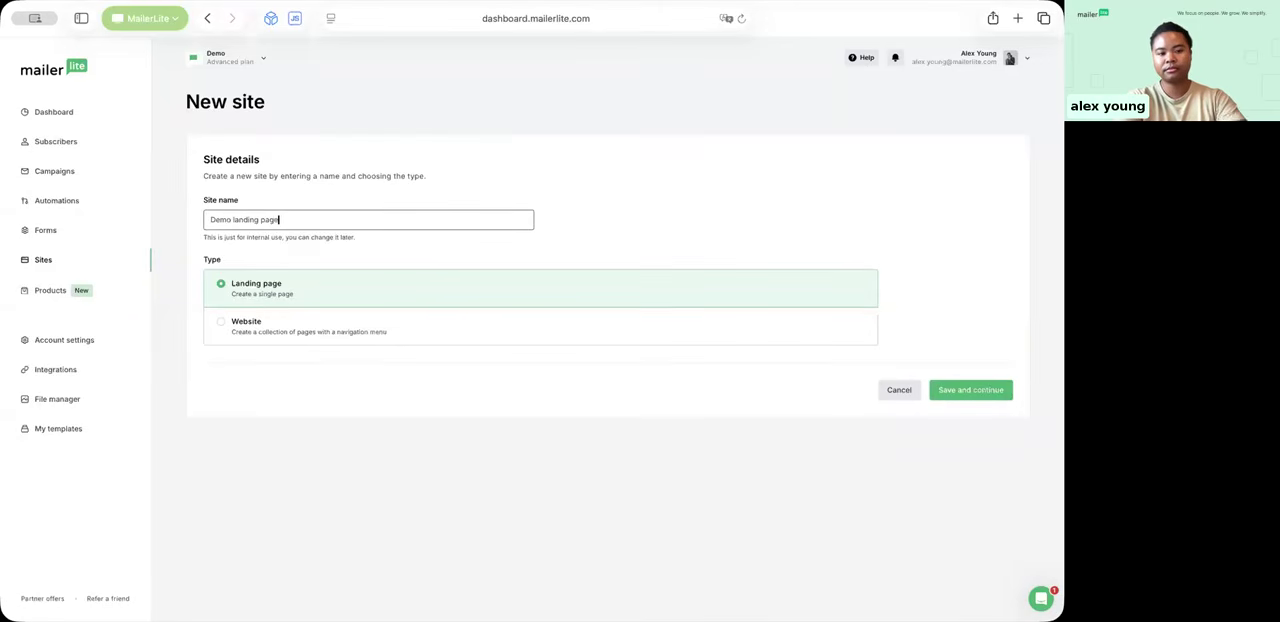
pyautogui.click(989, 397)
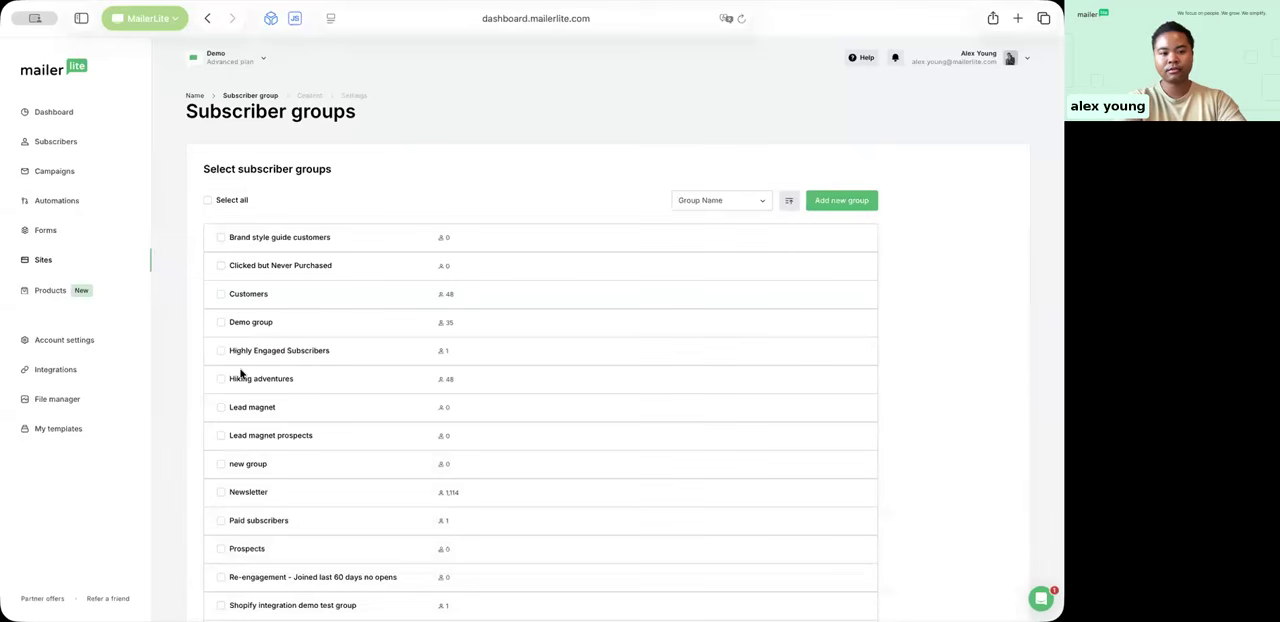
# Step: Select "Demo group" as the subscriber group for the landing page
pyautogui.click(219, 323)
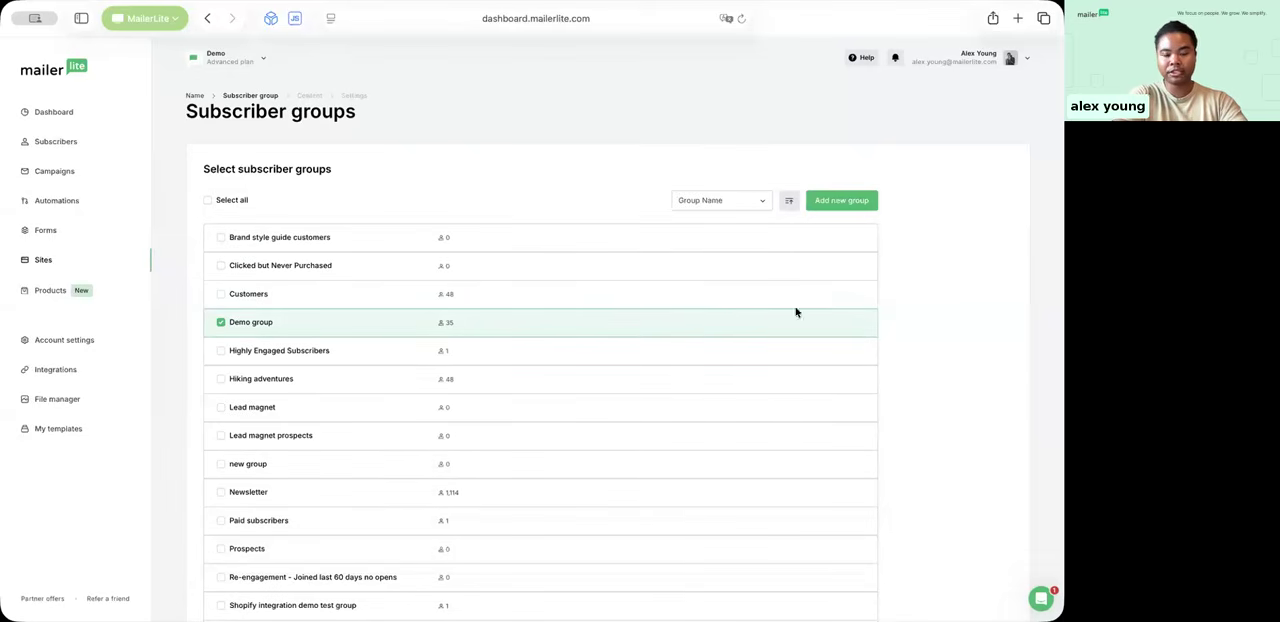
pyautogui.scroll(-5, 905, 335)
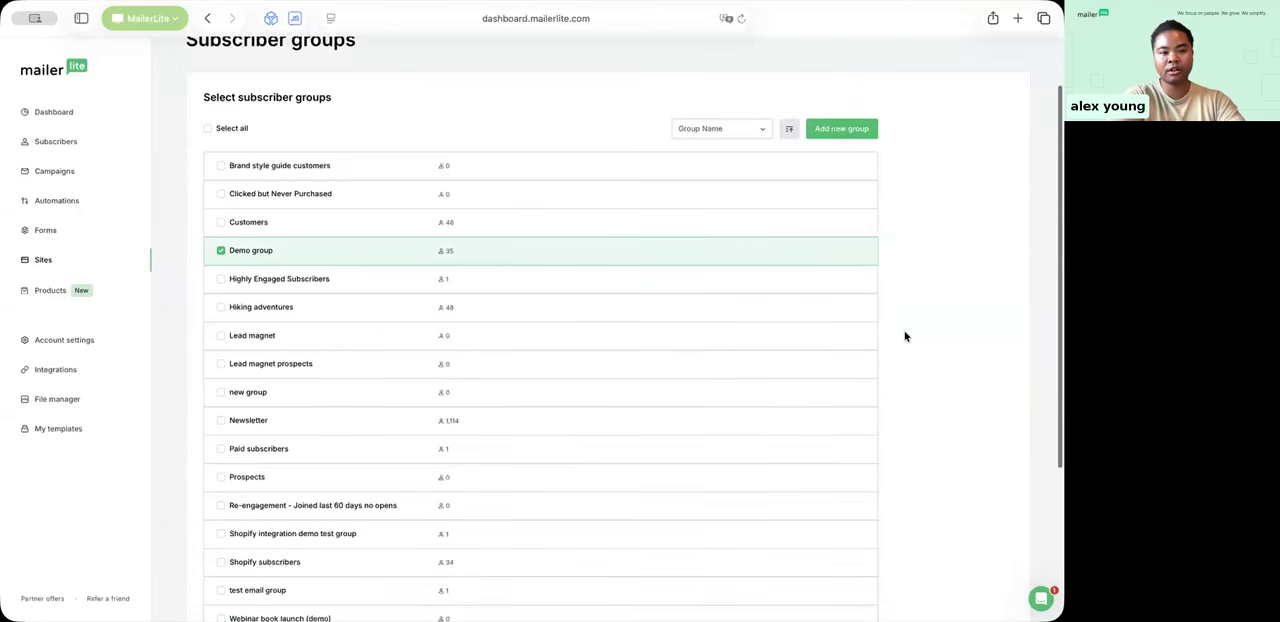
pyautogui.scroll(5, 905, 336)
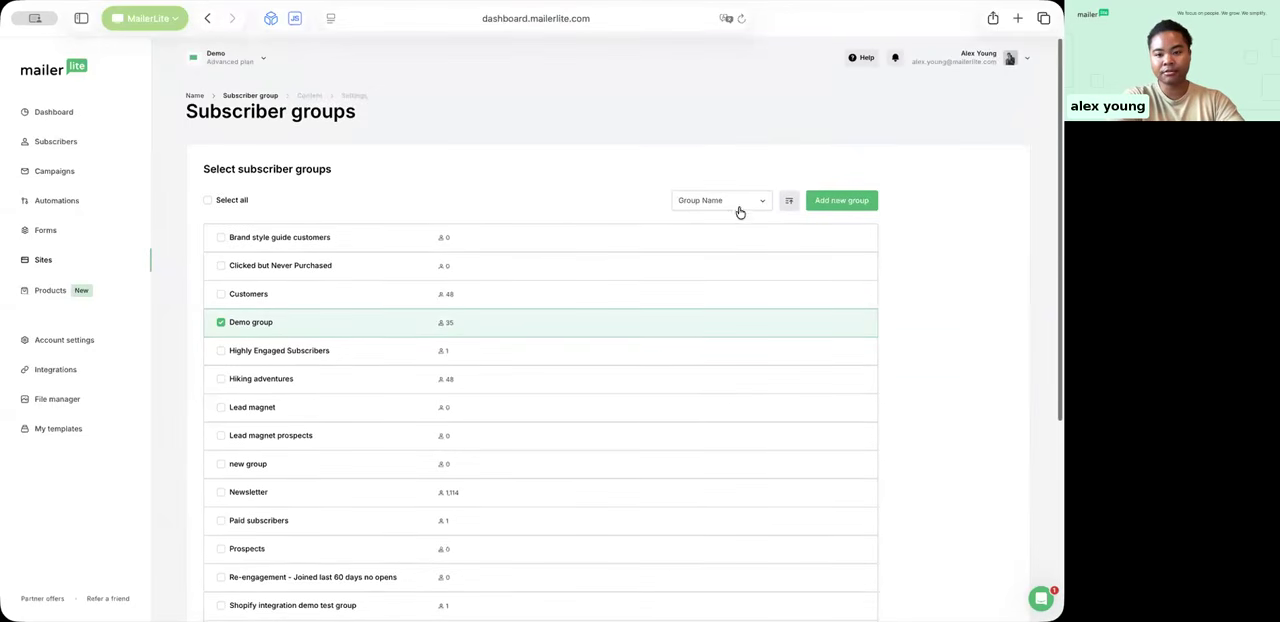
# Step: Look at the option for creating a new group, dismiss it, and continue to the template choice with "Demo group" selected
pyautogui.click(843, 205)
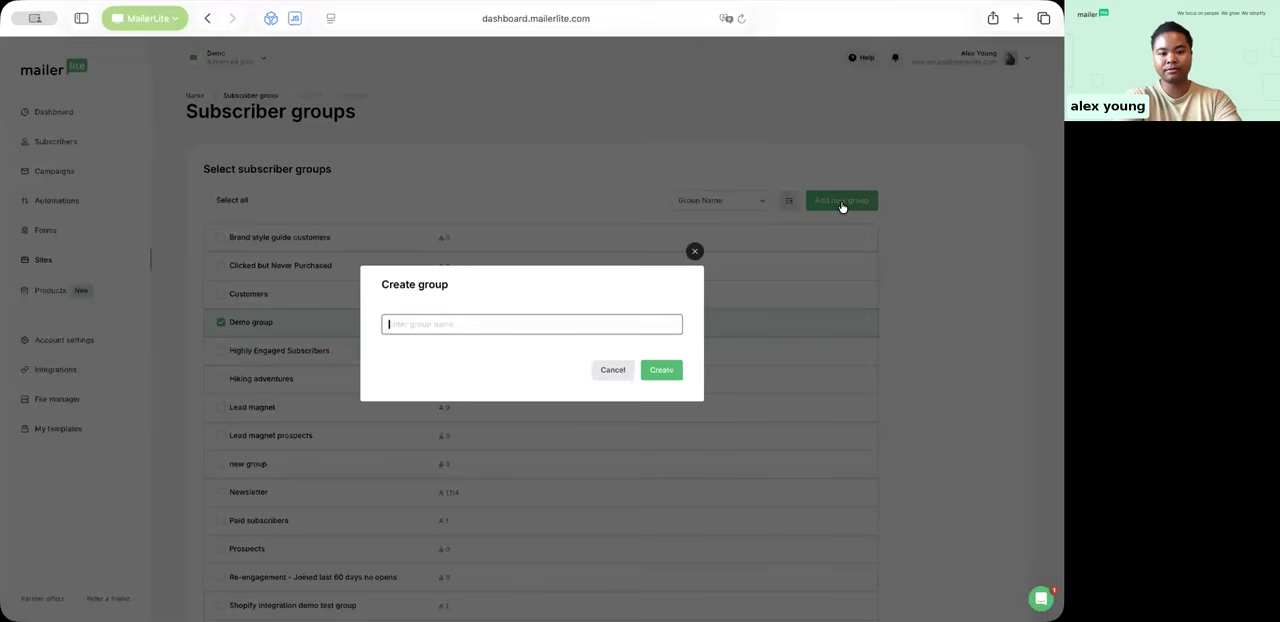
pyautogui.click(695, 251)
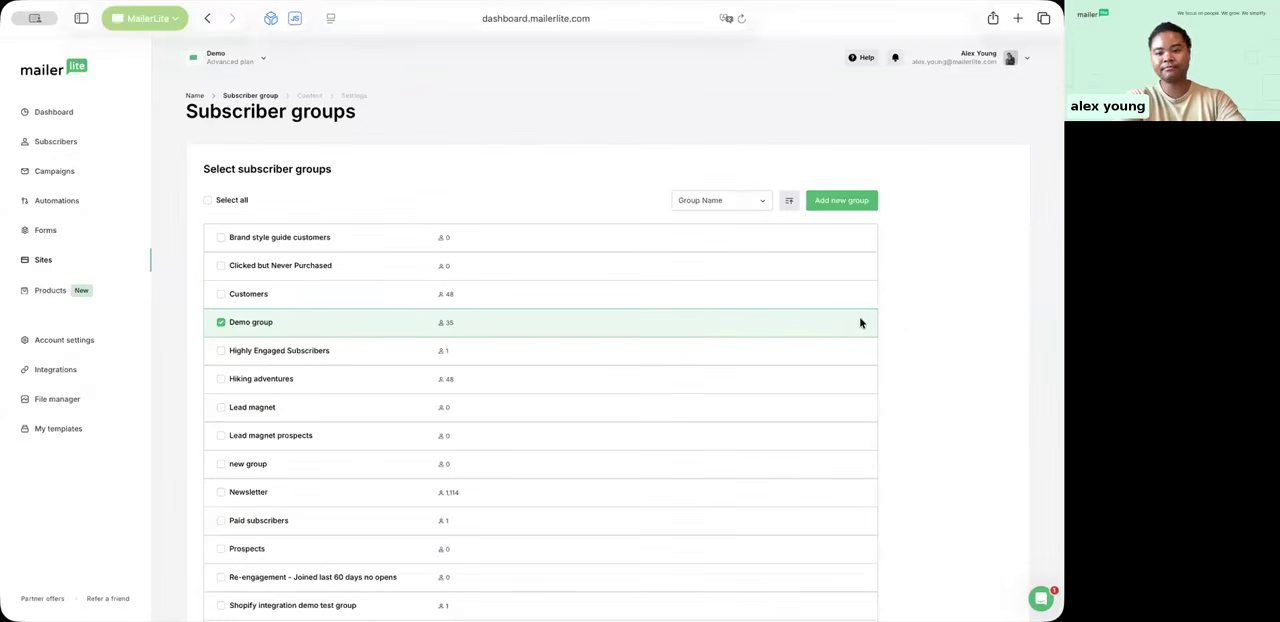
pyautogui.scroll(-5, 908, 326)
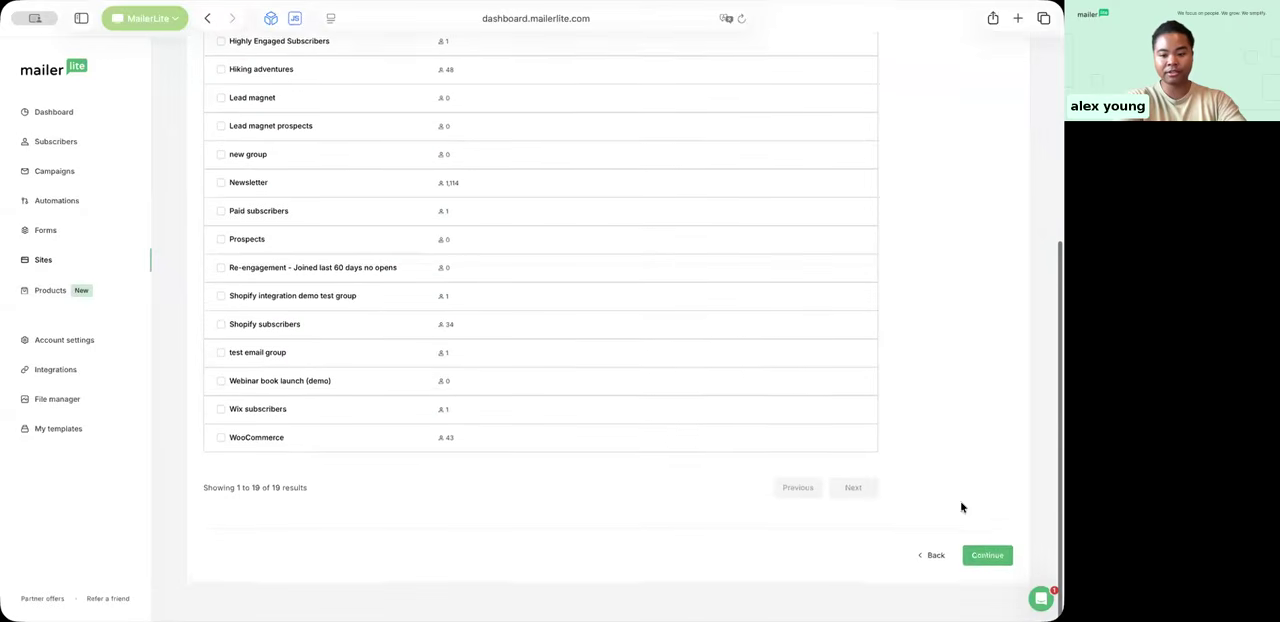
pyautogui.click(986, 558)
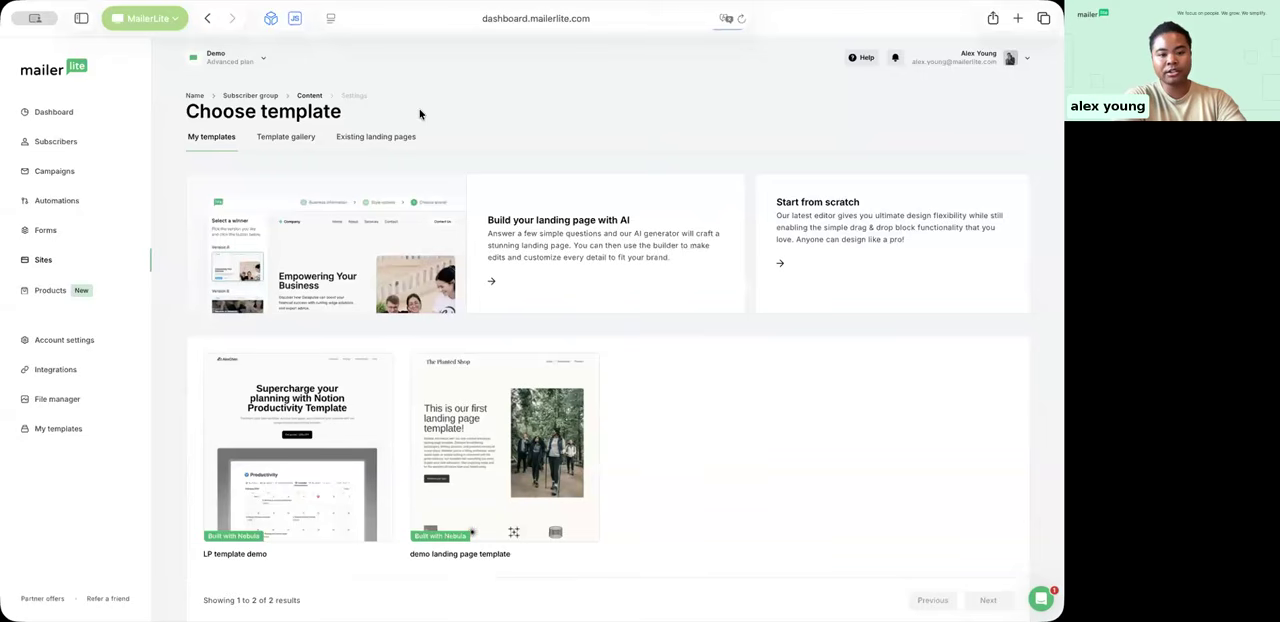
# Step: Browse the landing page template gallery and choose to start from scratch instead
pyautogui.click(279, 136)
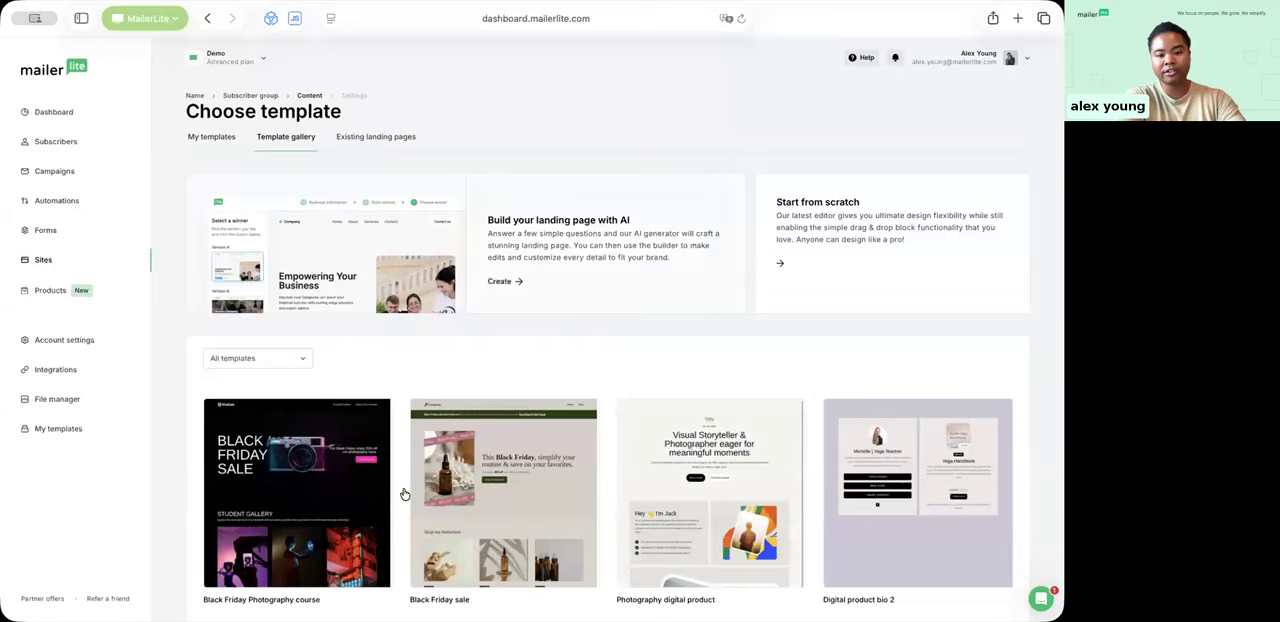
pyautogui.scroll(-5, 804, 490)
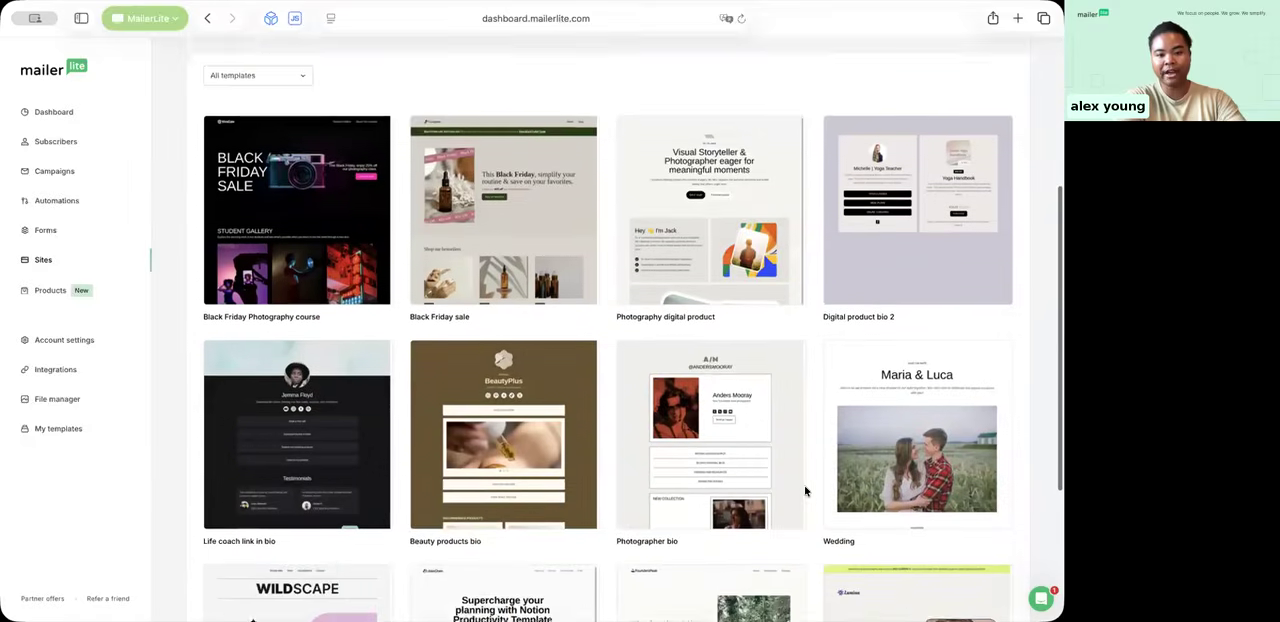
pyautogui.scroll(-2, 805, 490)
pyautogui.scroll(7, 846, 384)
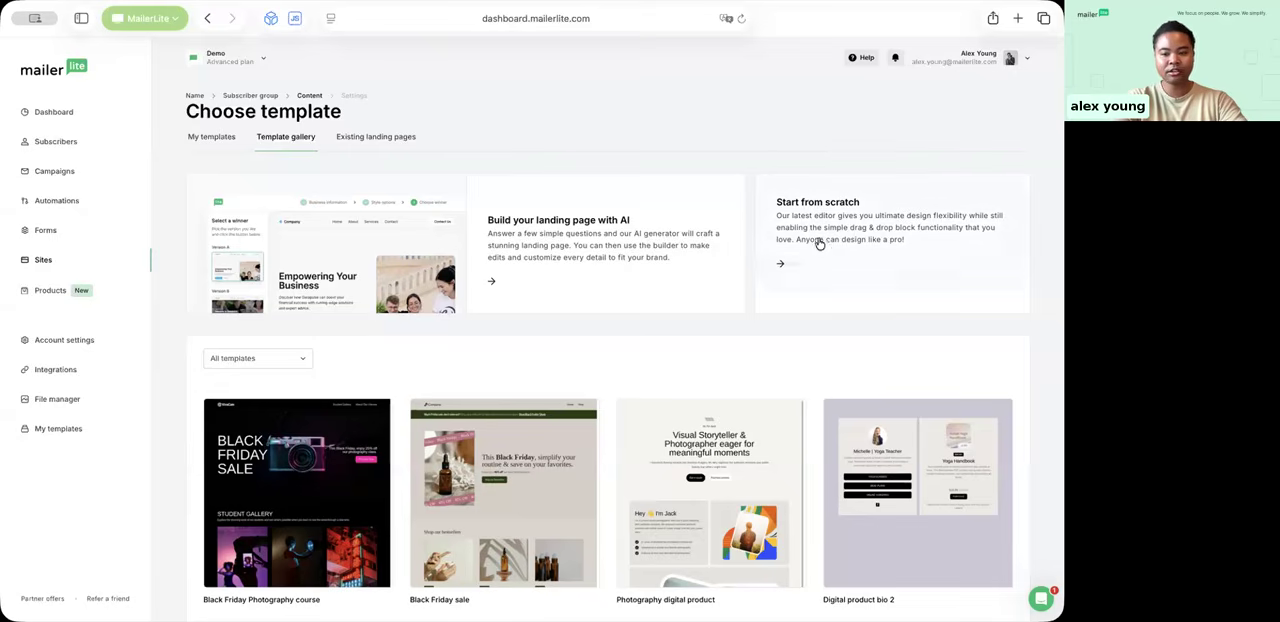
pyautogui.click(789, 199)
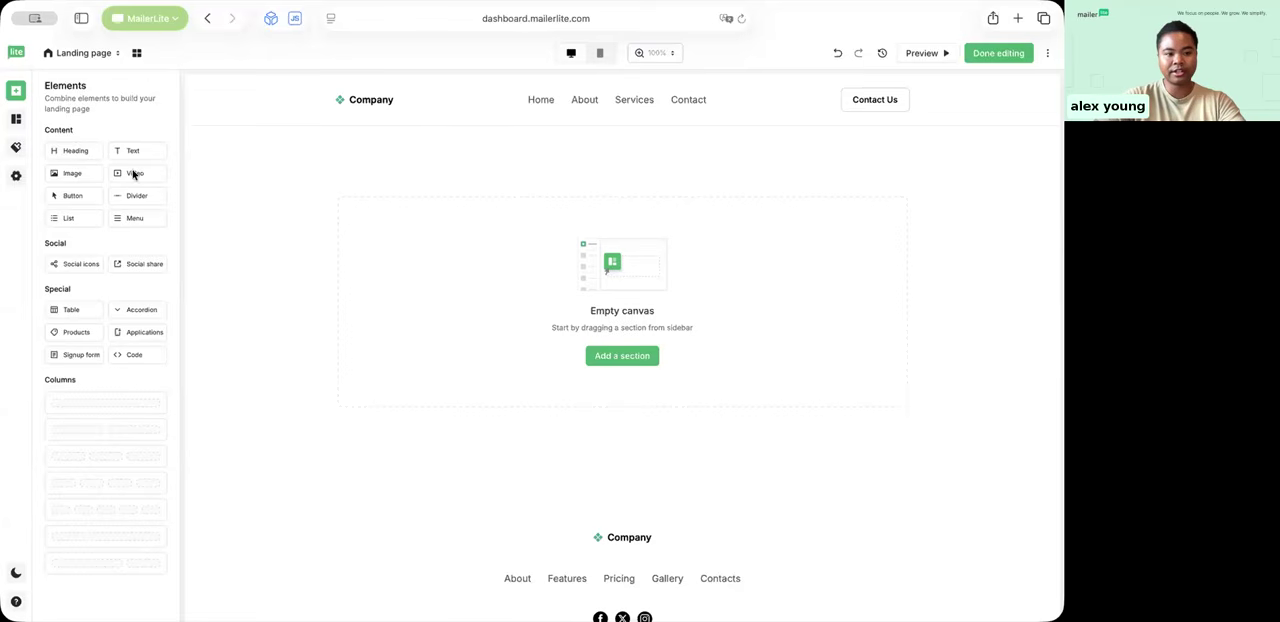
# Step: Find the pre-built hero sections and place the "Background image hero" on the empty landing page
pyautogui.click(15, 119)
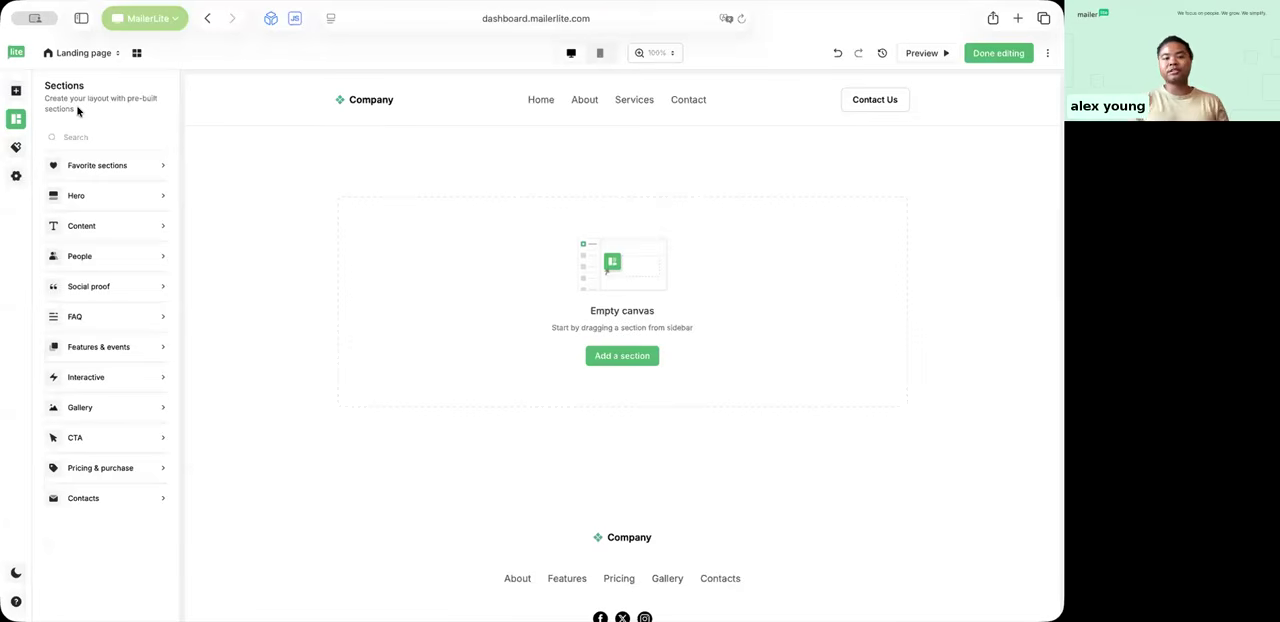
pyautogui.click(124, 196)
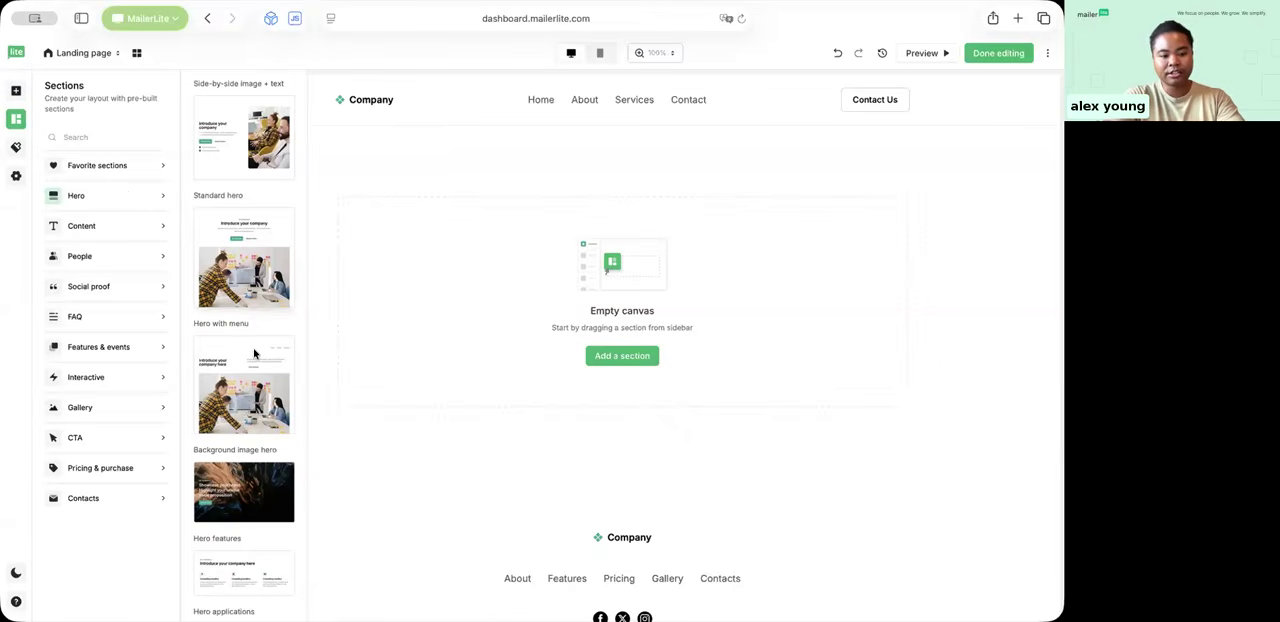
pyautogui.scroll(-2, 254, 393)
pyautogui.moveTo(254, 393); pyautogui.dragTo(540, 294)
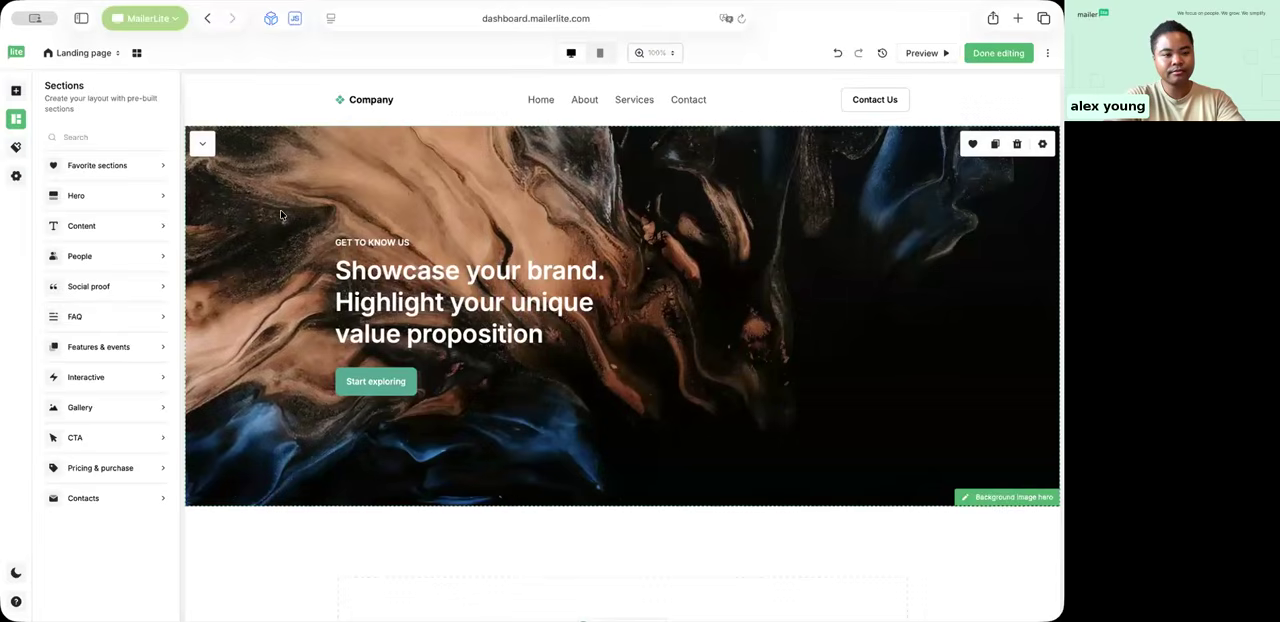
# Step: Try editing the hero's tagline, heading and "Start exploring" button, and undo the link pasted into the button
pyautogui.click(367, 243)
pyautogui.moveTo(410, 242); pyautogui.dragTo(318, 241)
pyautogui.moveTo(367, 273); pyautogui.dragTo(601, 331)
pyautogui.click(601, 331)
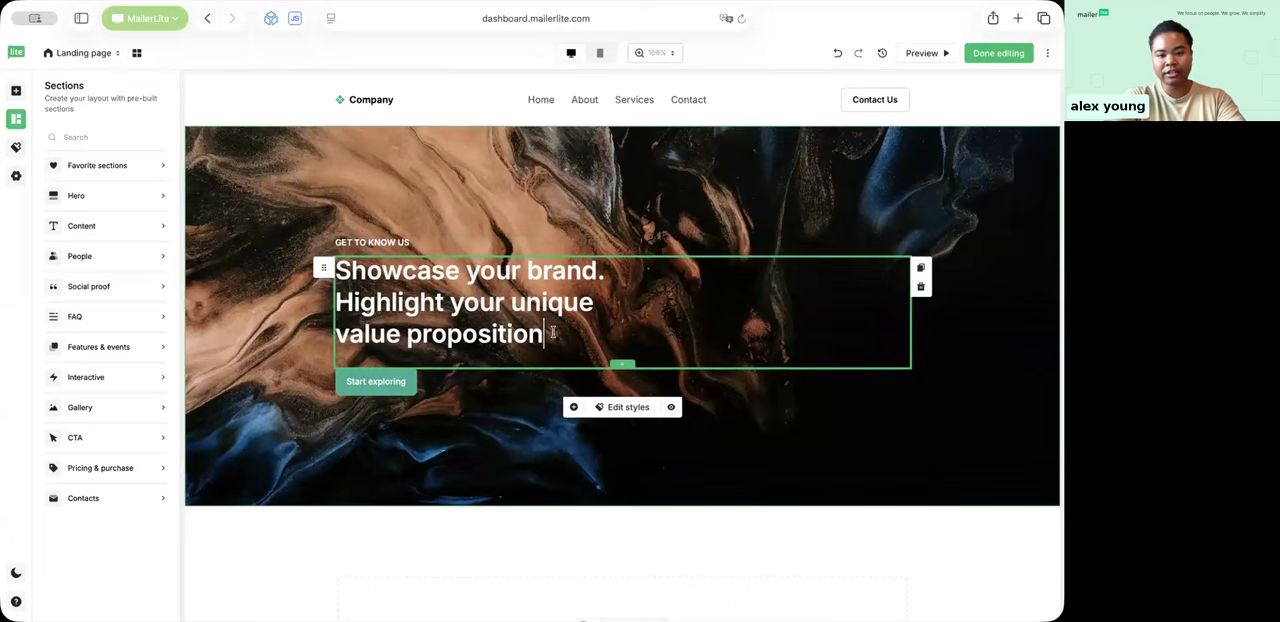
pyautogui.moveTo(546, 337); pyautogui.dragTo(332, 267)
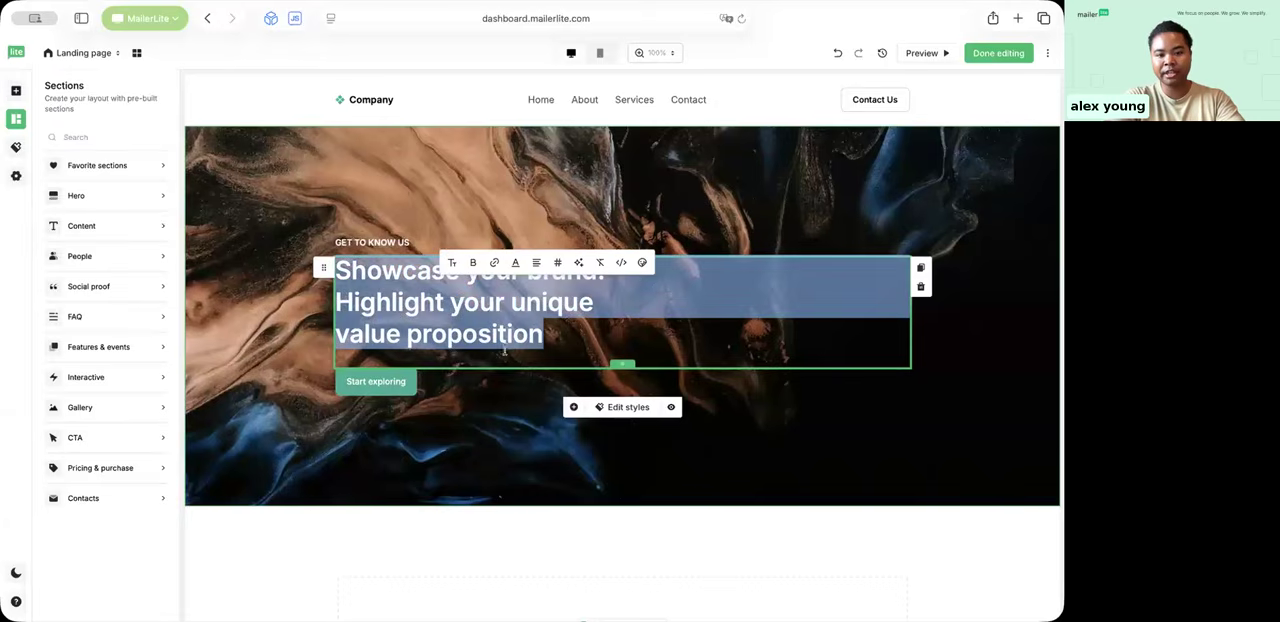
pyautogui.click(410, 385)
pyautogui.click(375, 383)
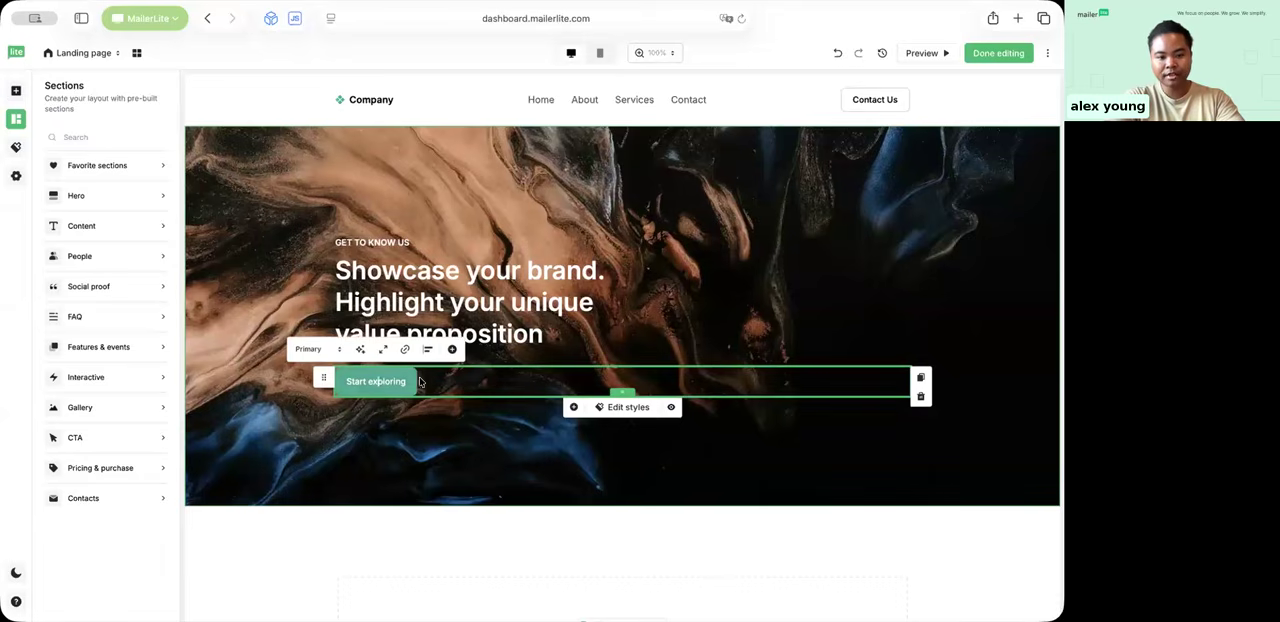
pyautogui.press('super+v')
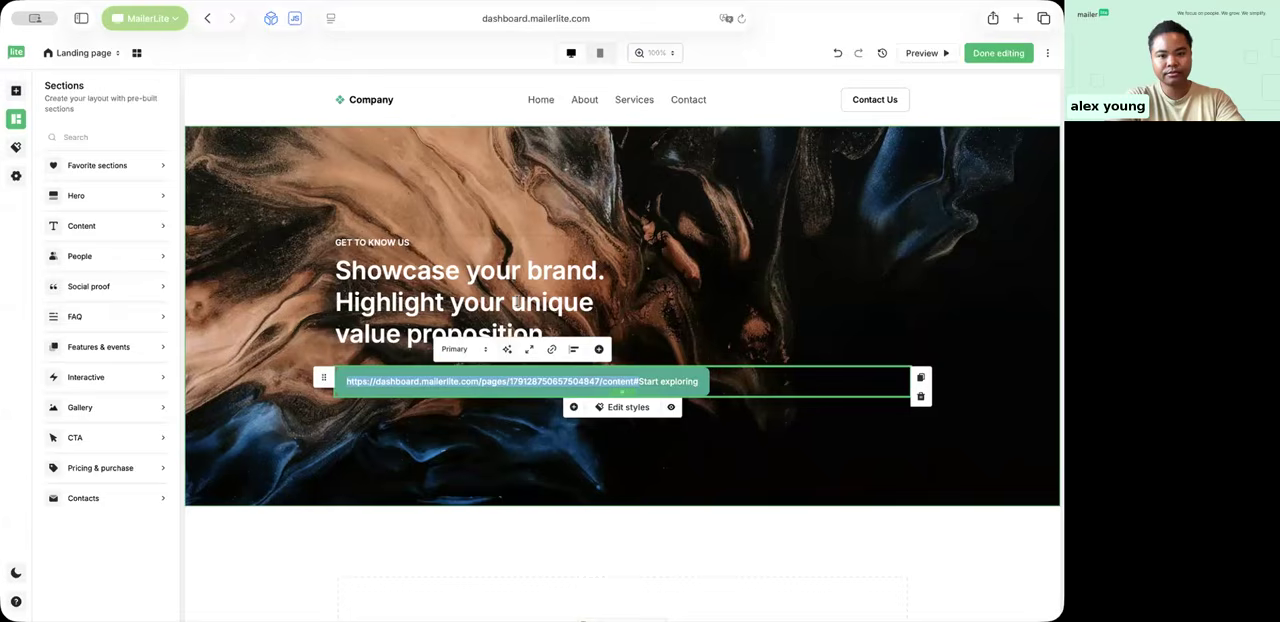
pyautogui.click(836, 55)
# Step: Add the "Background image hero" section and move it above the empty canvas placeholder
pyautogui.click(86, 197)
pyautogui.moveTo(244, 490); pyautogui.dragTo(503, 308)
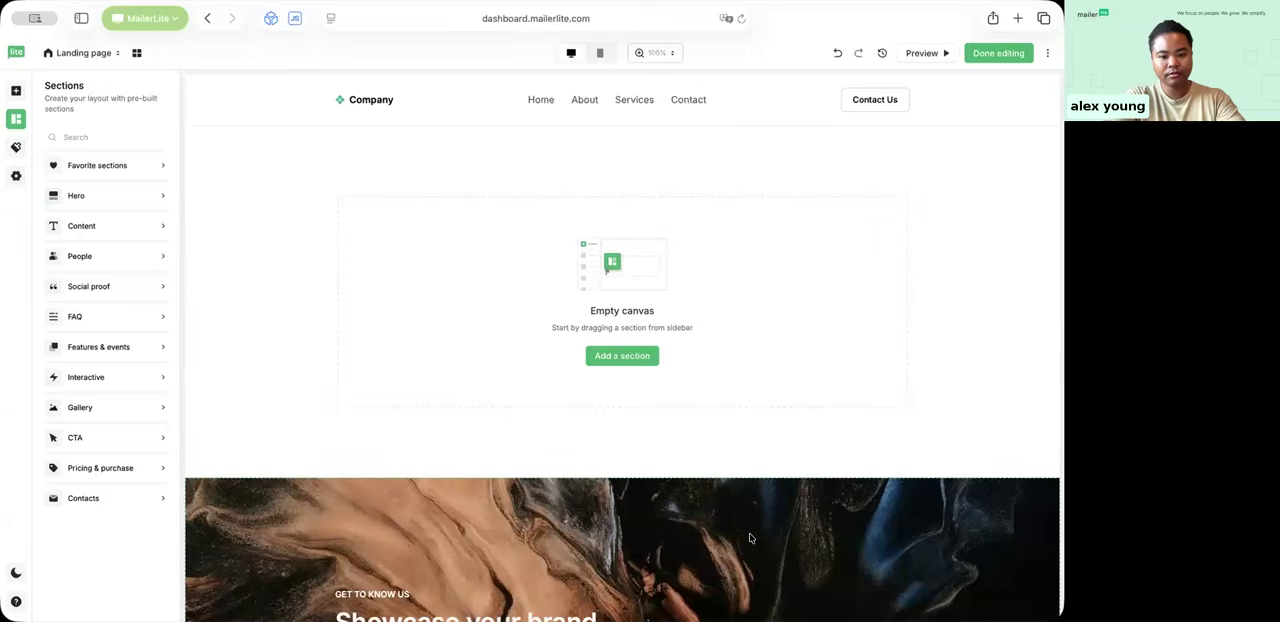
pyautogui.scroll(-2, 750, 530)
pyautogui.click(202, 411)
pyautogui.scroll(2, 400, 383)
pyautogui.click(400, 383)
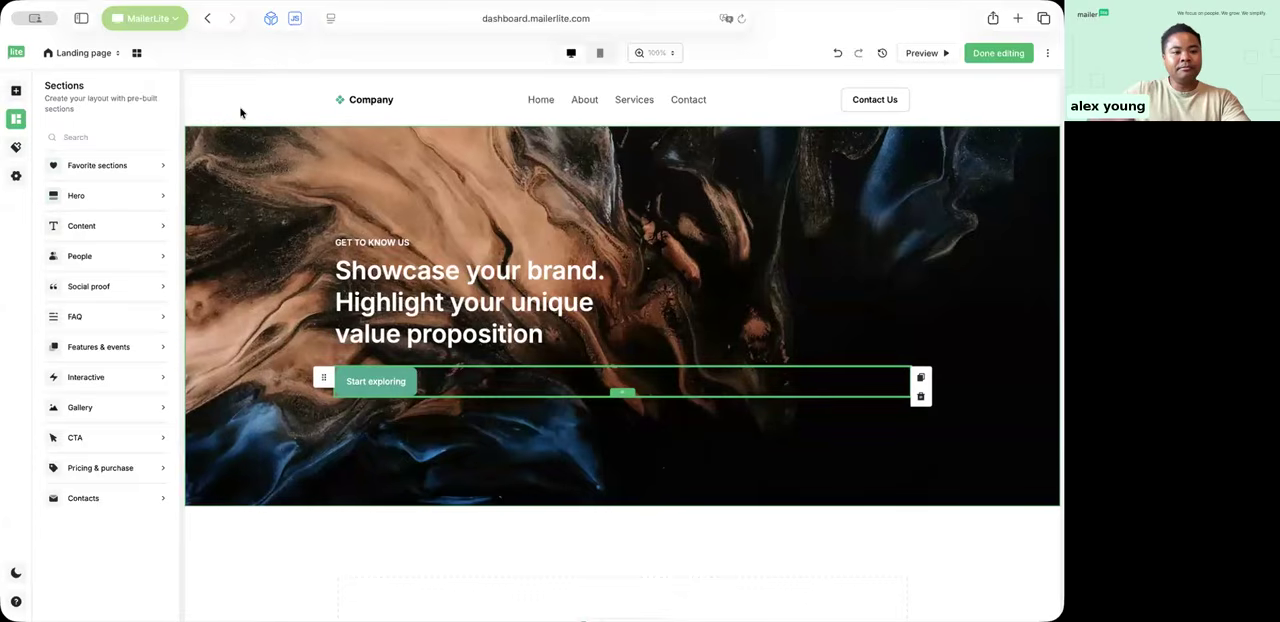
# Step: Add the "Talk about your company" content section below the hero, followed by the "People 1" team section
pyautogui.moveTo(101, 230)
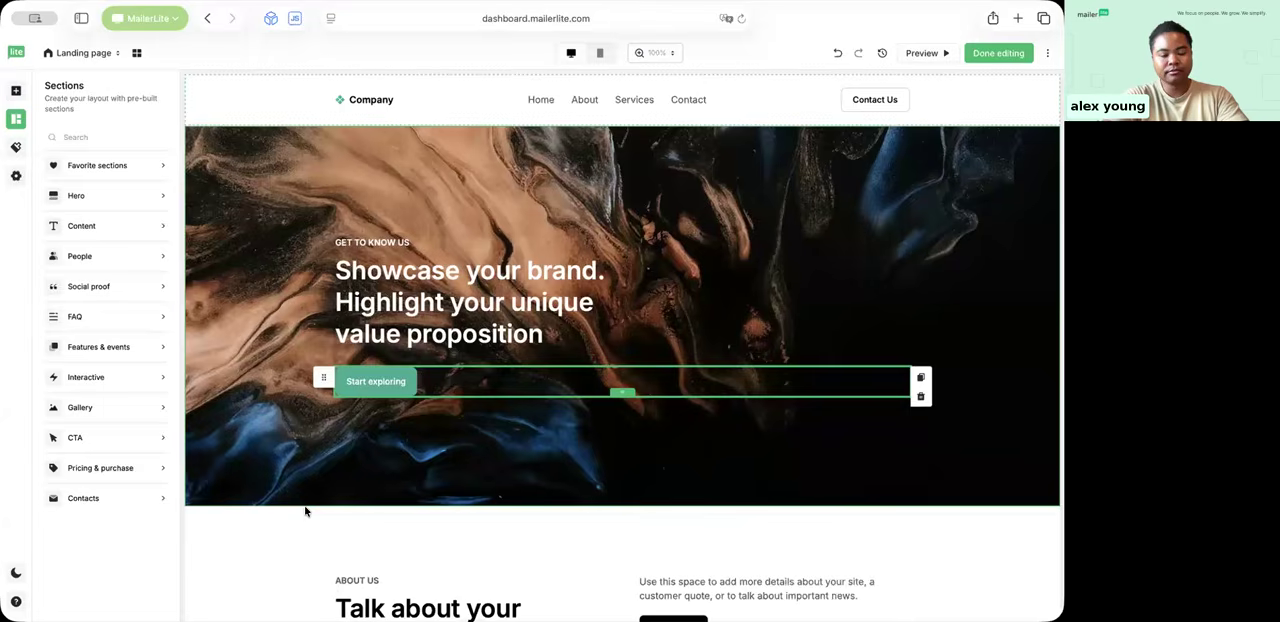
pyautogui.scroll(-3, 306, 508)
pyautogui.click(117, 258)
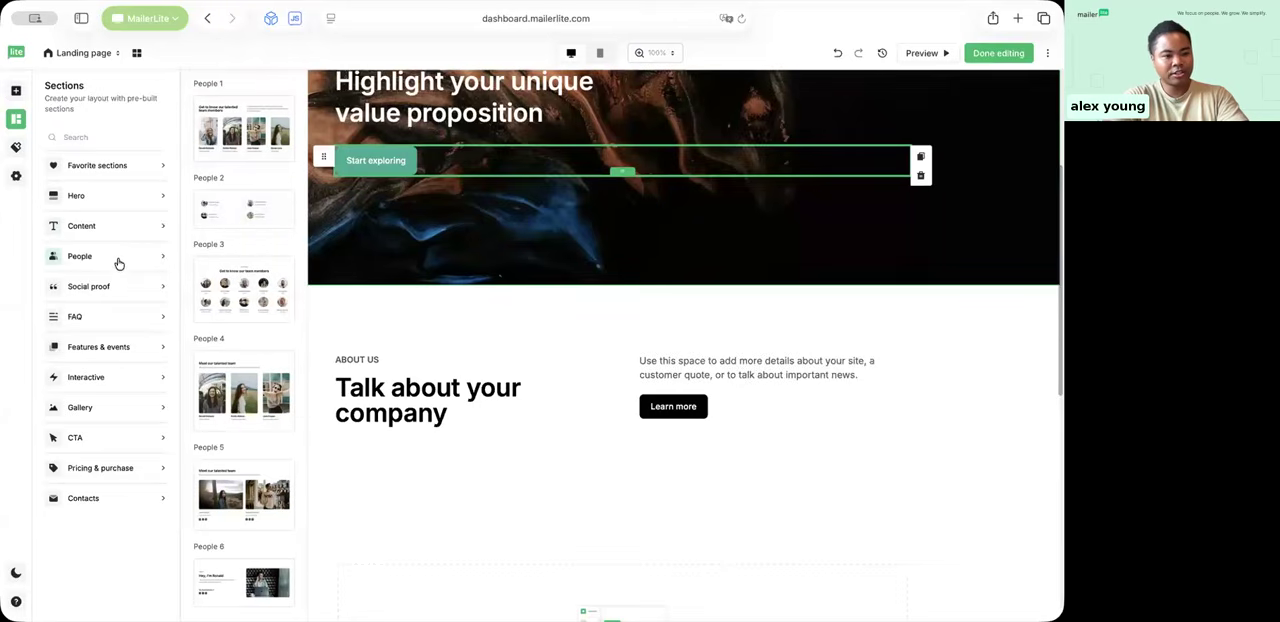
pyautogui.moveTo(234, 124); pyautogui.dragTo(443, 500)
# Step: Add a social proof section with a single centred customer quote below the team members section
pyautogui.scroll(-5, 445, 505)
pyautogui.scroll(2, 448, 509)
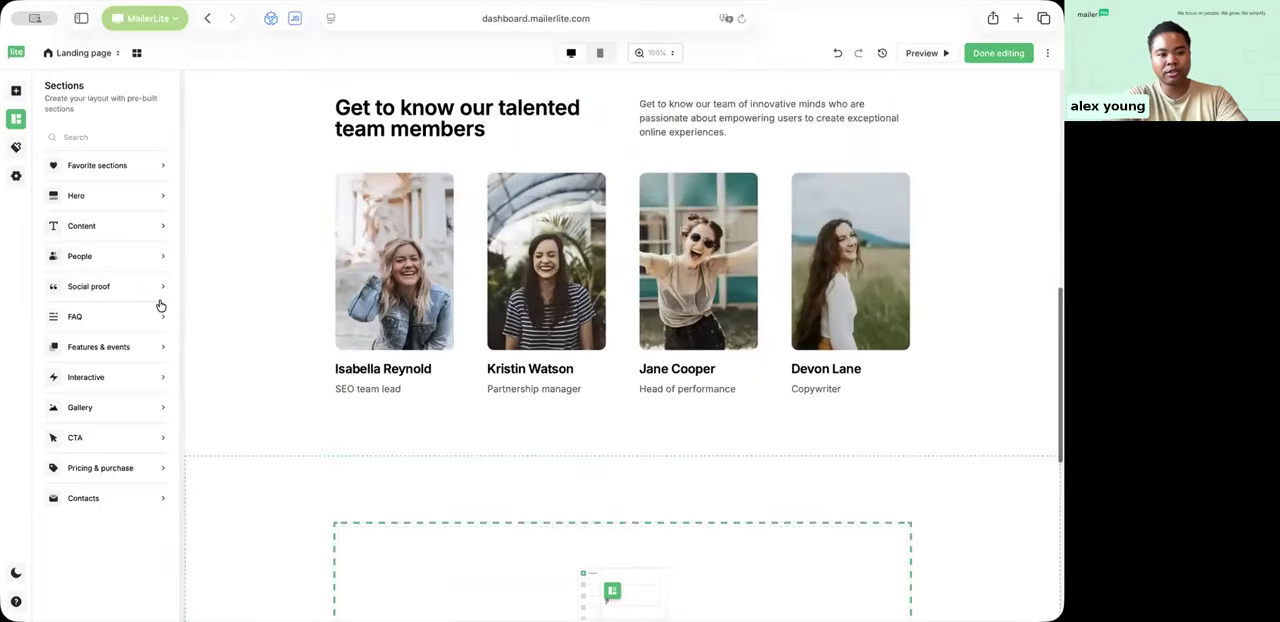
pyautogui.click(130, 288)
pyautogui.moveTo(240, 169); pyautogui.dragTo(517, 460)
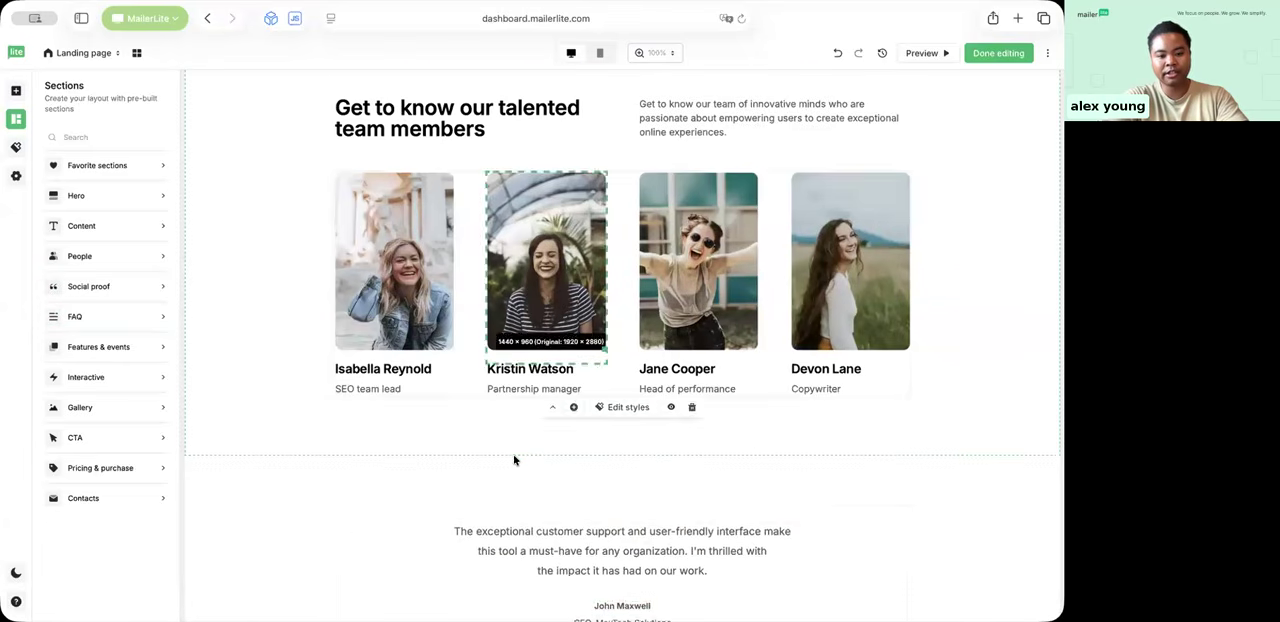
# Step: Insert the "CTA subscribe 2" newsletter signup section between the hero and the "About us" section
pyautogui.click(155, 441)
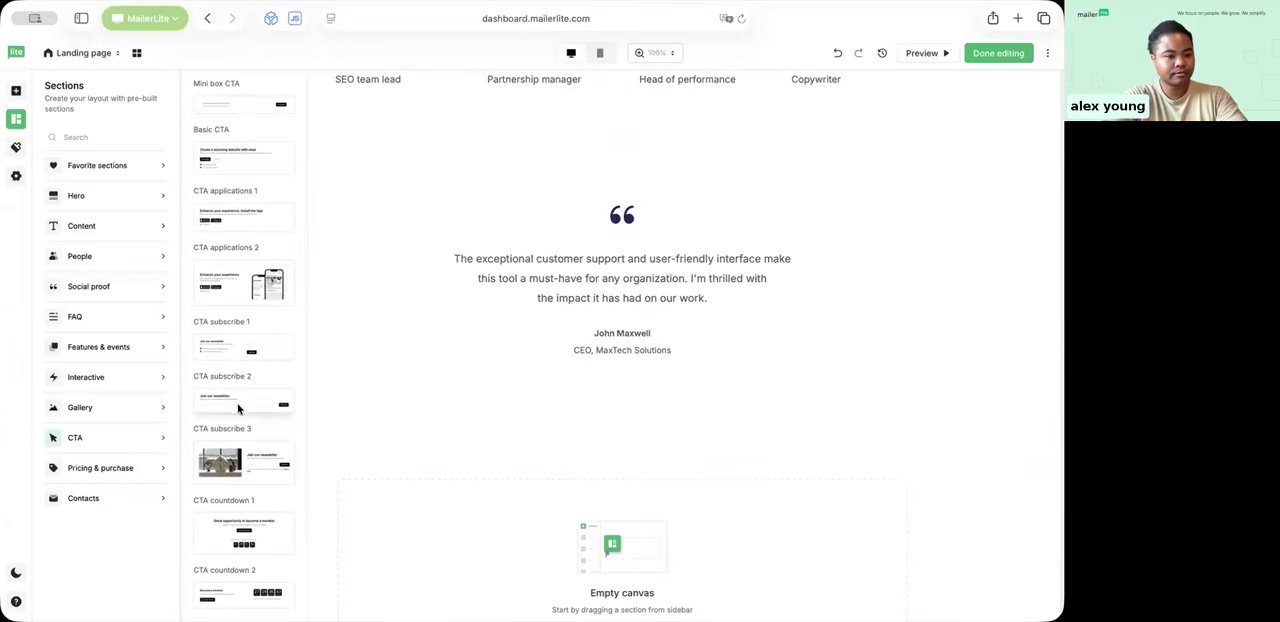
pyautogui.scroll(10, 537, 375)
pyautogui.scroll(-2, 530, 376)
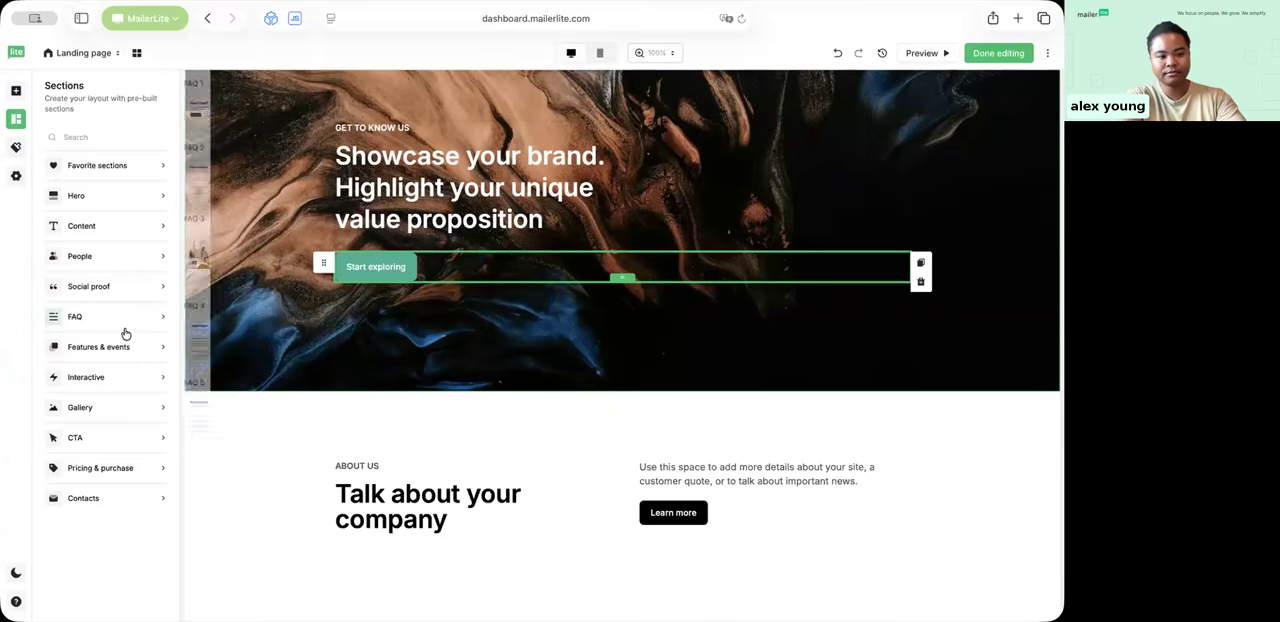
pyautogui.moveTo(125, 441)
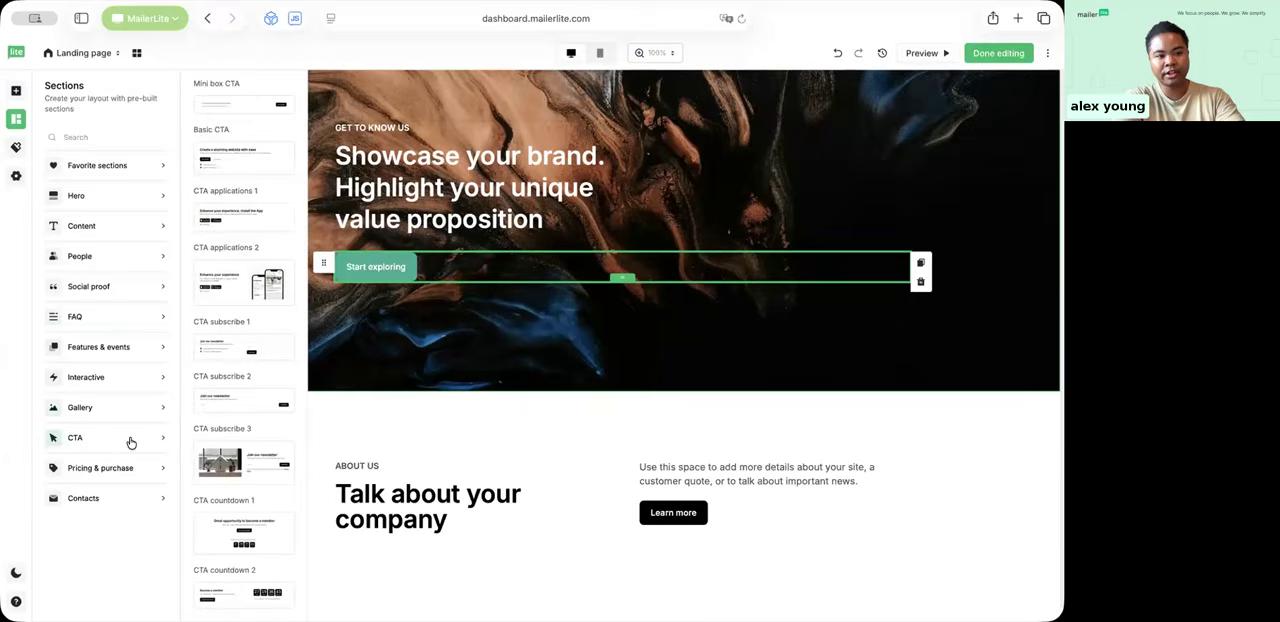
pyautogui.click(16, 88)
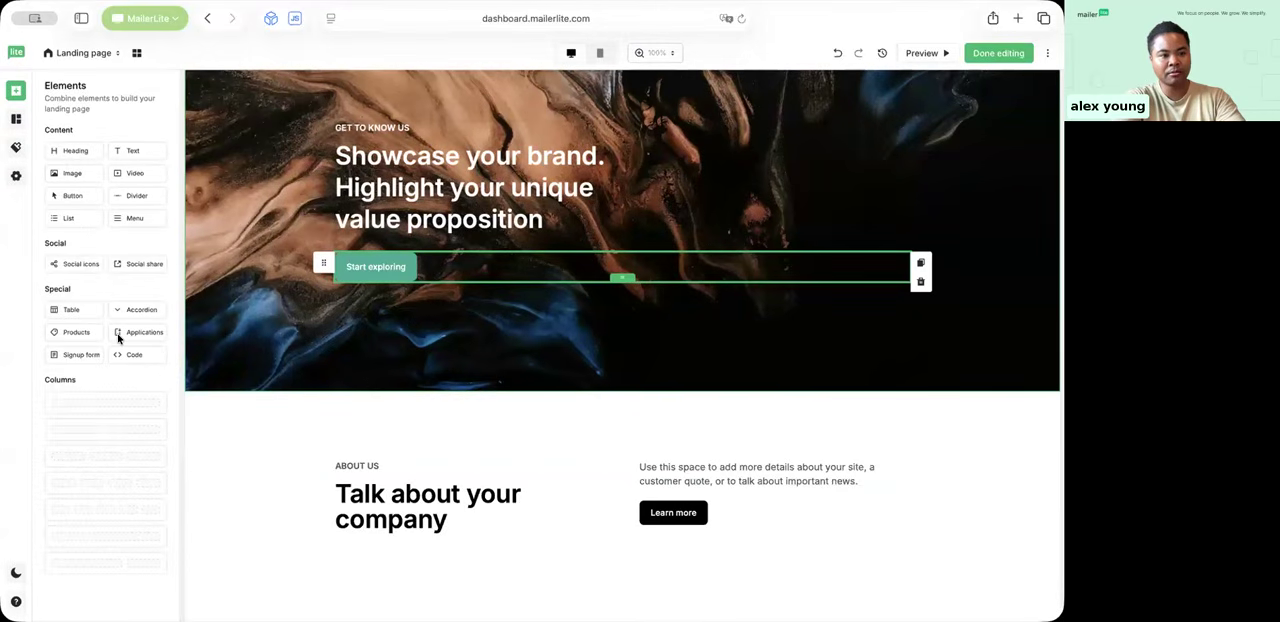
pyautogui.click(16, 119)
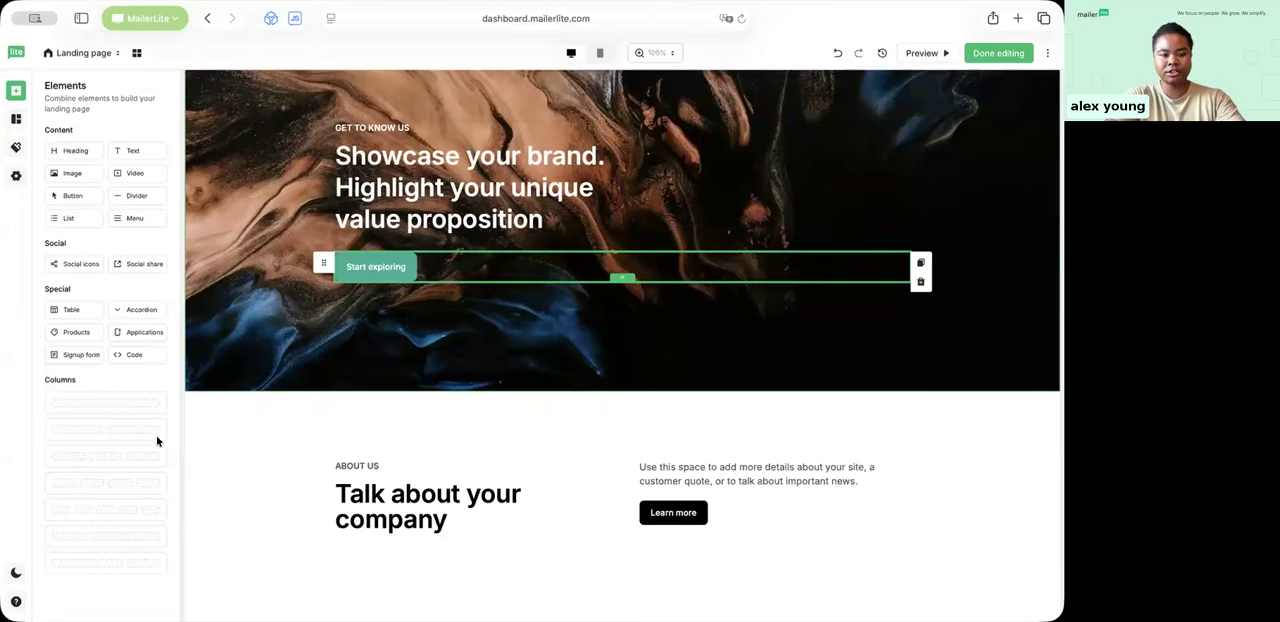
pyautogui.moveTo(157, 439)
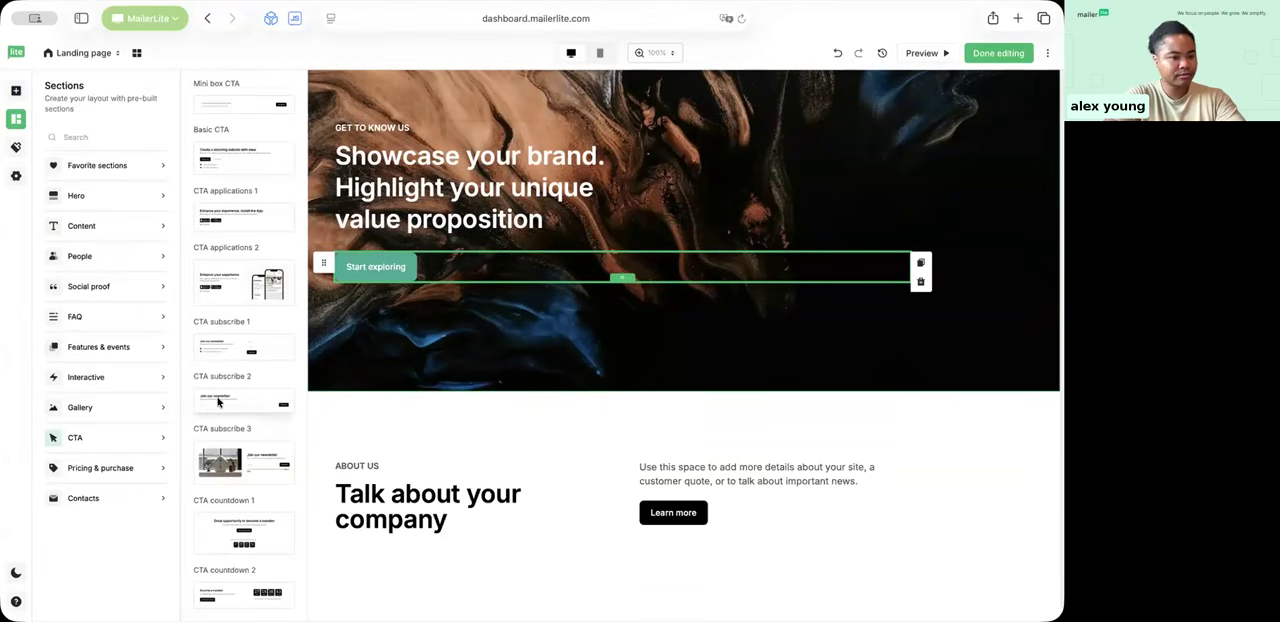
pyautogui.moveTo(310, 457)
pyautogui.mouseDown()
pyautogui.moveTo(314, 563)
pyautogui.moveTo(320, 449)
pyautogui.mouseUp()
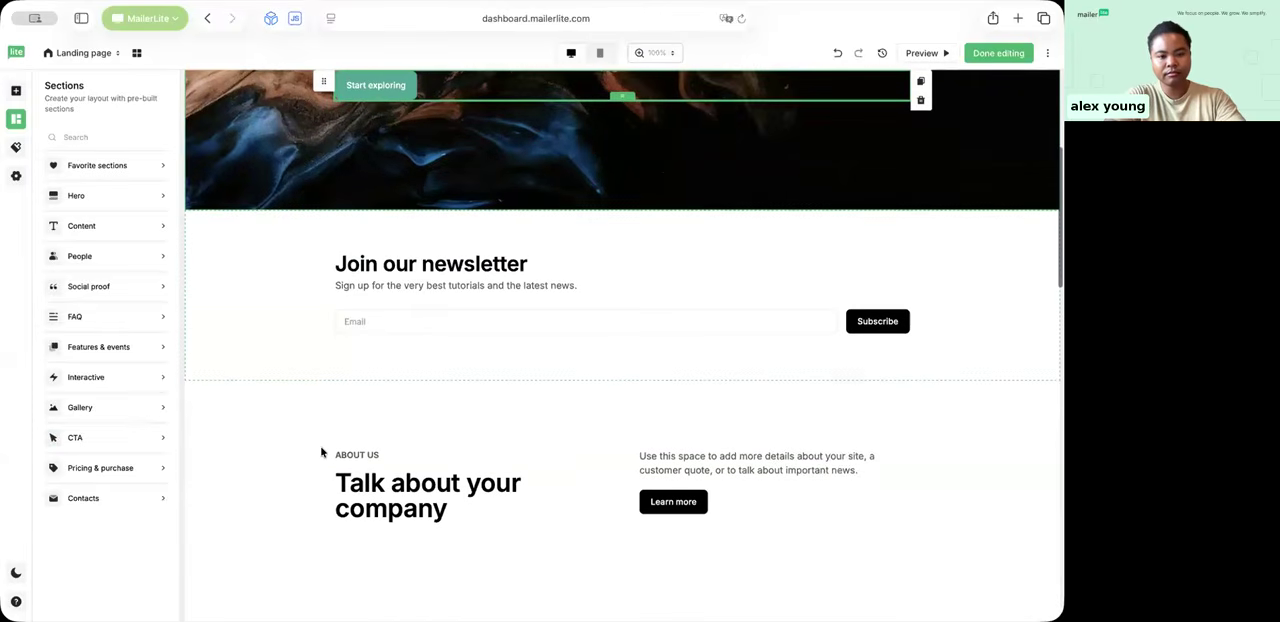
# Step: Add a Name field to the newsletter signup form and place it above the Email field
pyautogui.click(406, 318)
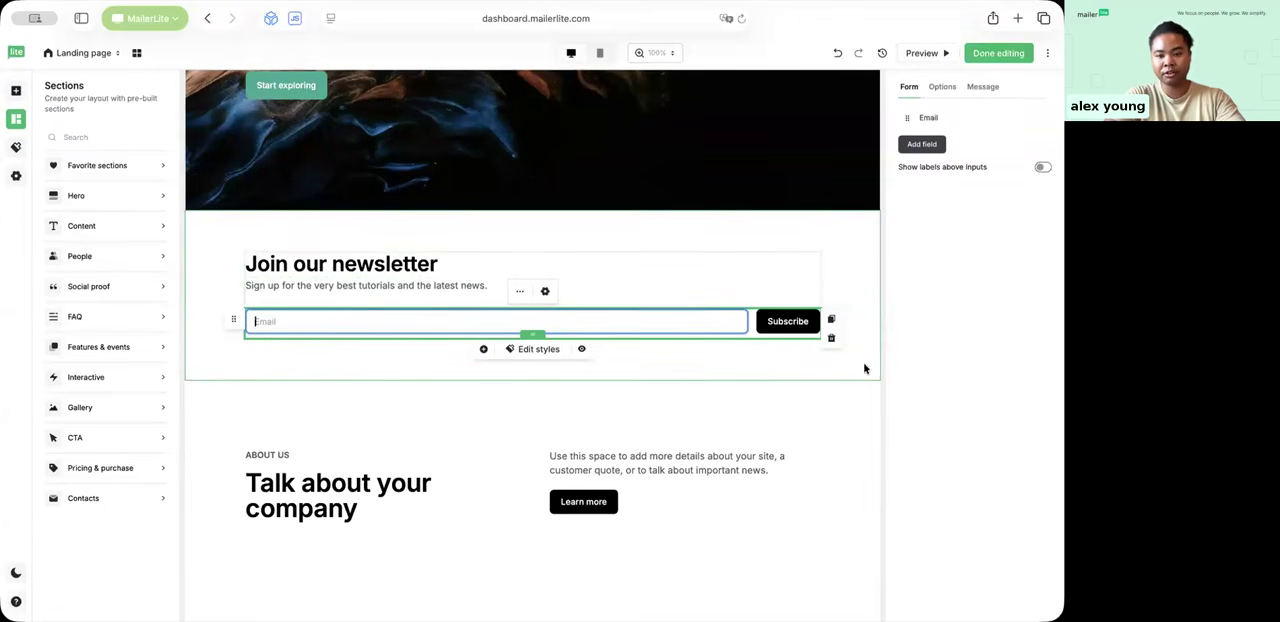
pyautogui.click(921, 144)
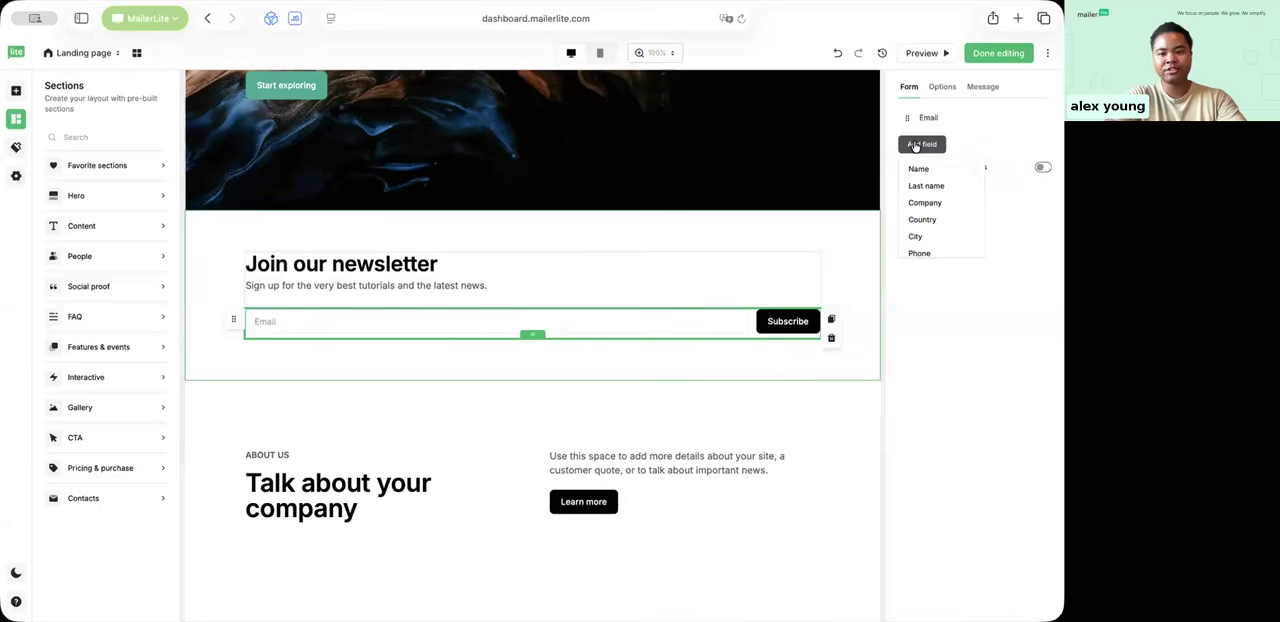
pyautogui.click(920, 170)
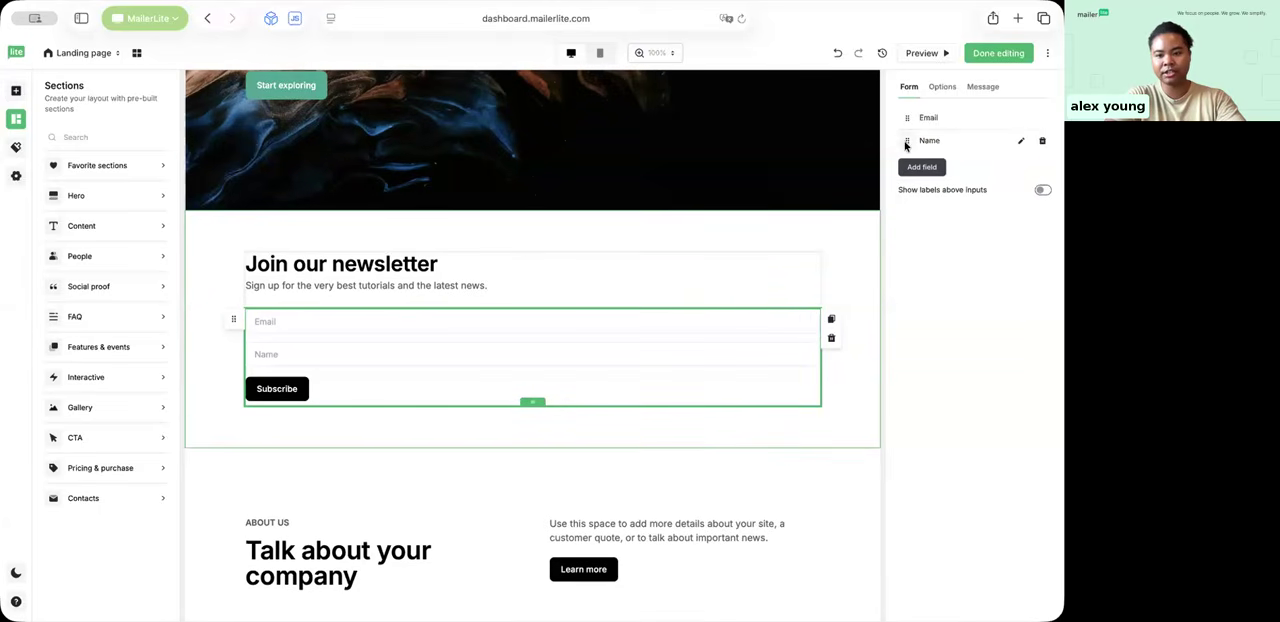
pyautogui.moveTo(907, 119); pyautogui.dragTo(908, 119)
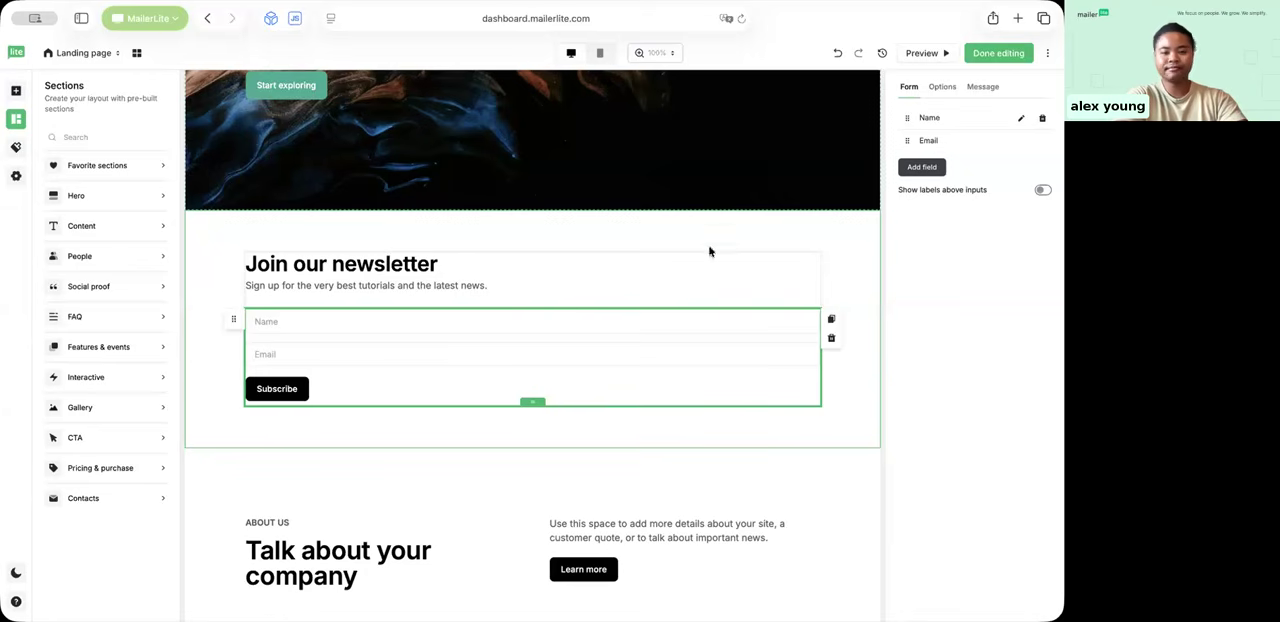
pyautogui.scroll(3, 486, 376)
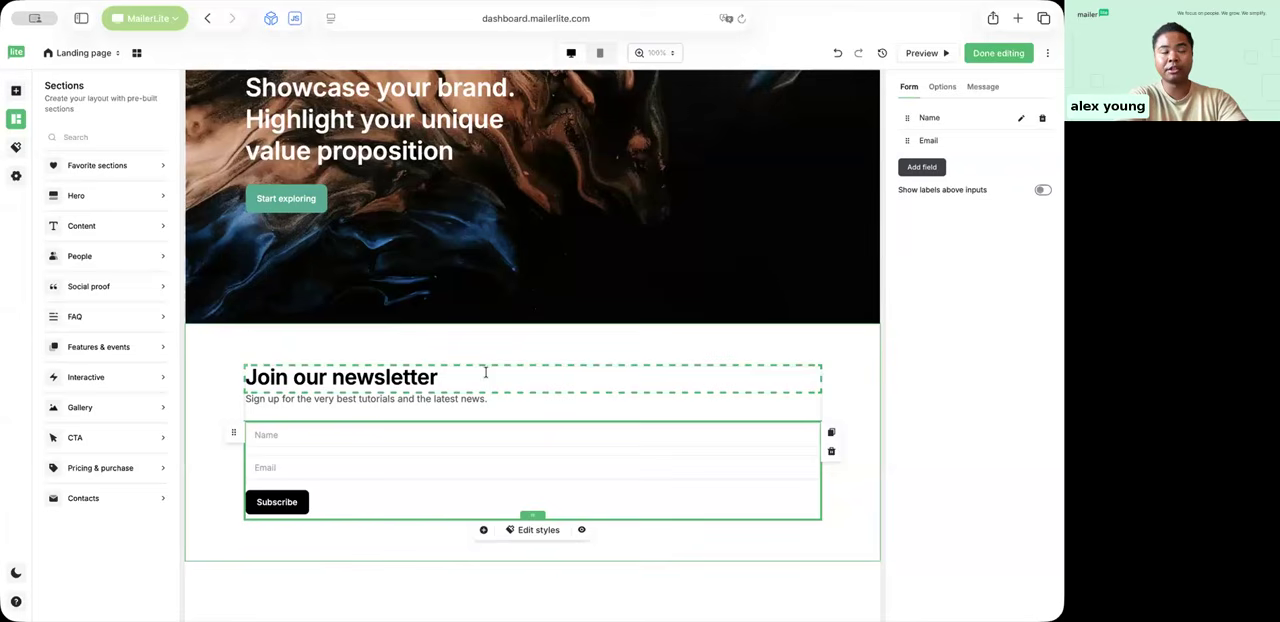
pyautogui.scroll(-1, 486, 372)
pyautogui.scroll(4, 486, 376)
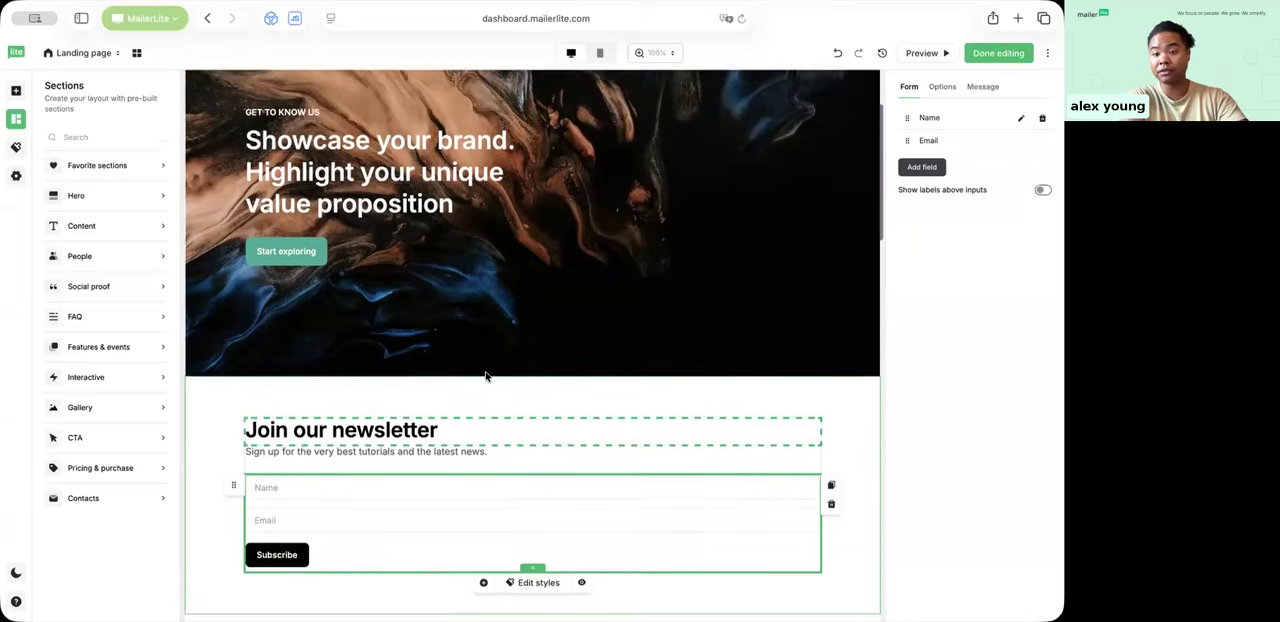
pyautogui.scroll(-5, 486, 376)
pyautogui.scroll(1, 486, 376)
pyautogui.scroll(10, 486, 376)
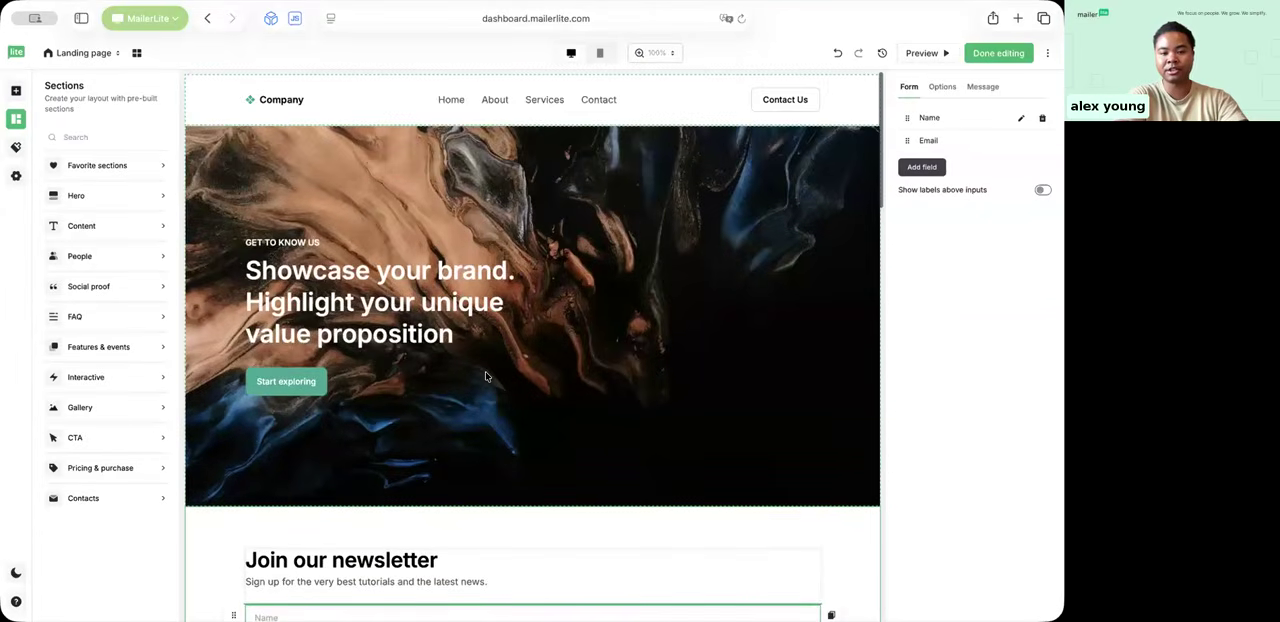
# Step: Review the landing page layout from top to bottom and finish editing the design
pyautogui.scroll(-15, 486, 377)
pyautogui.scroll(-10, 486, 376)
pyautogui.scroll(4, 486, 384)
pyautogui.scroll(15, 486, 384)
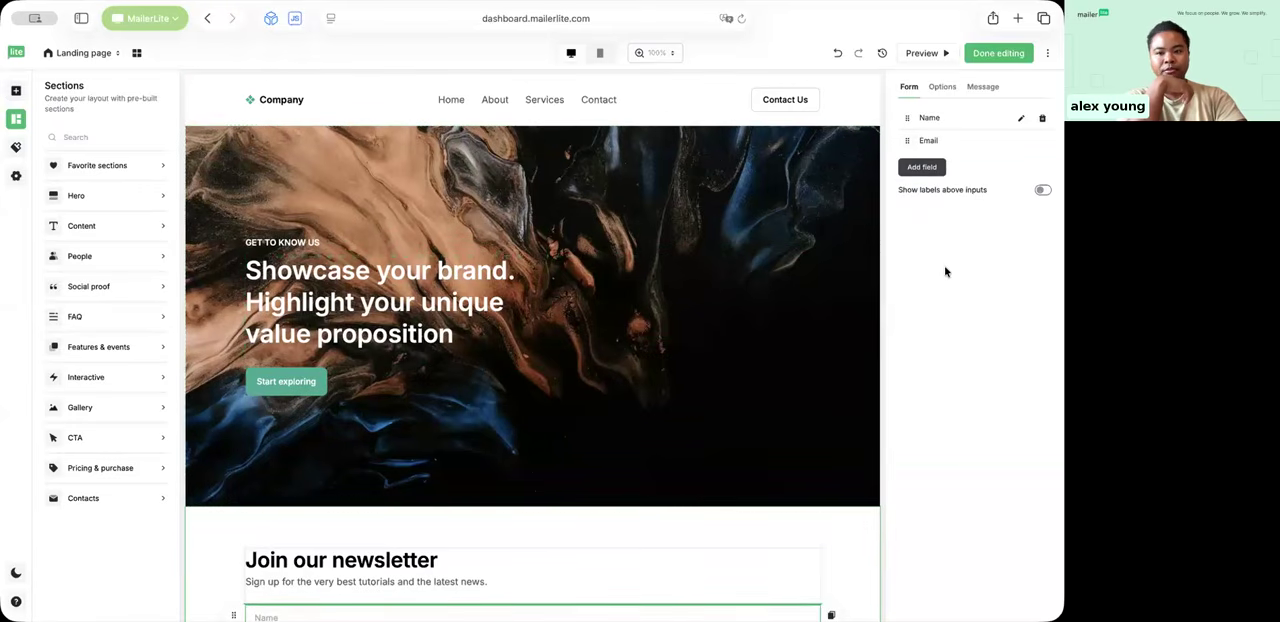
pyautogui.click(985, 55)
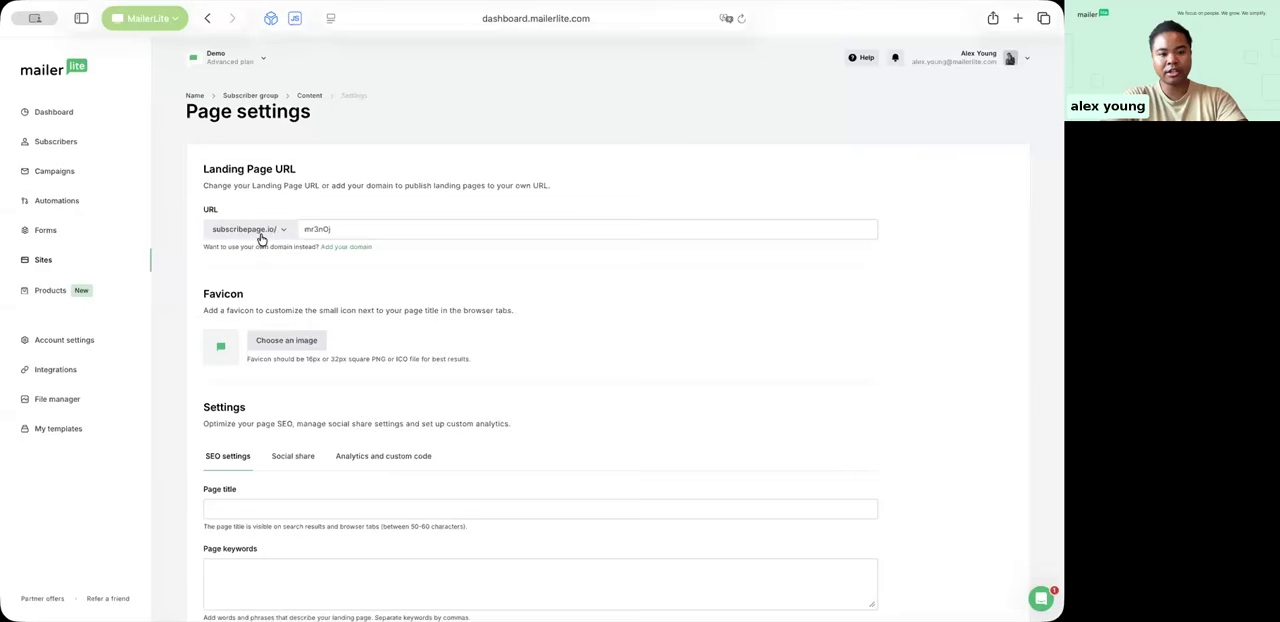
# Step: Set the landing page's subscribepage.io URL ending to "demoland"
pyautogui.moveTo(352, 228); pyautogui.dragTo(292, 235)
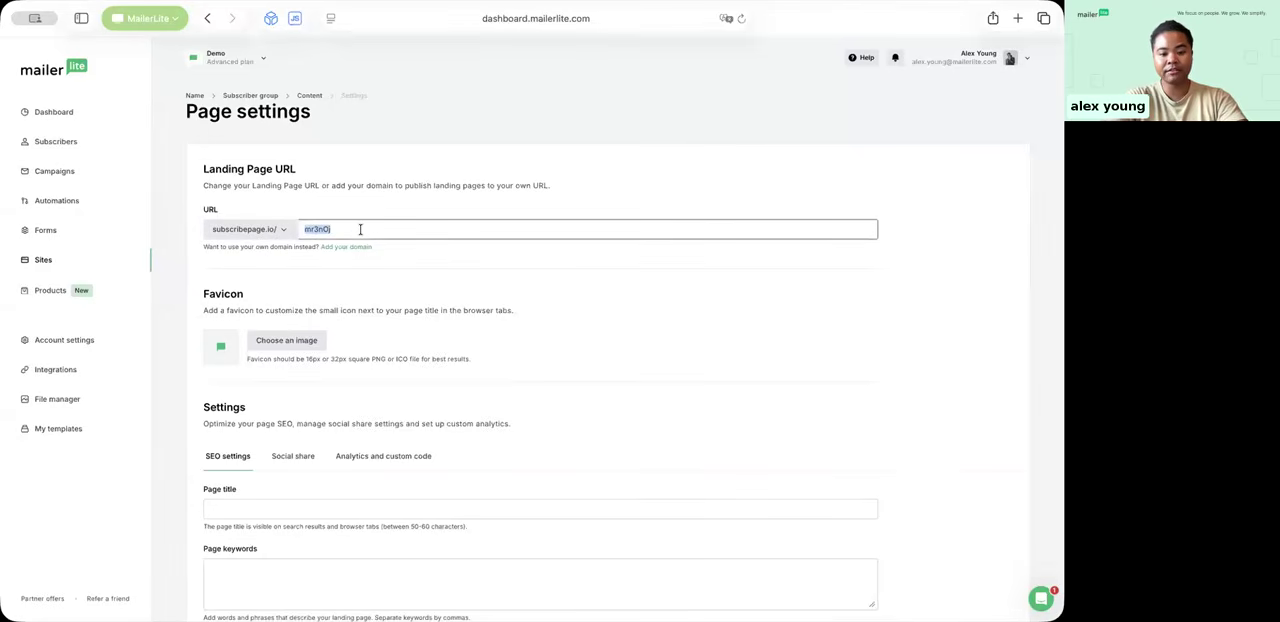
pyautogui.write('demolandingpage')
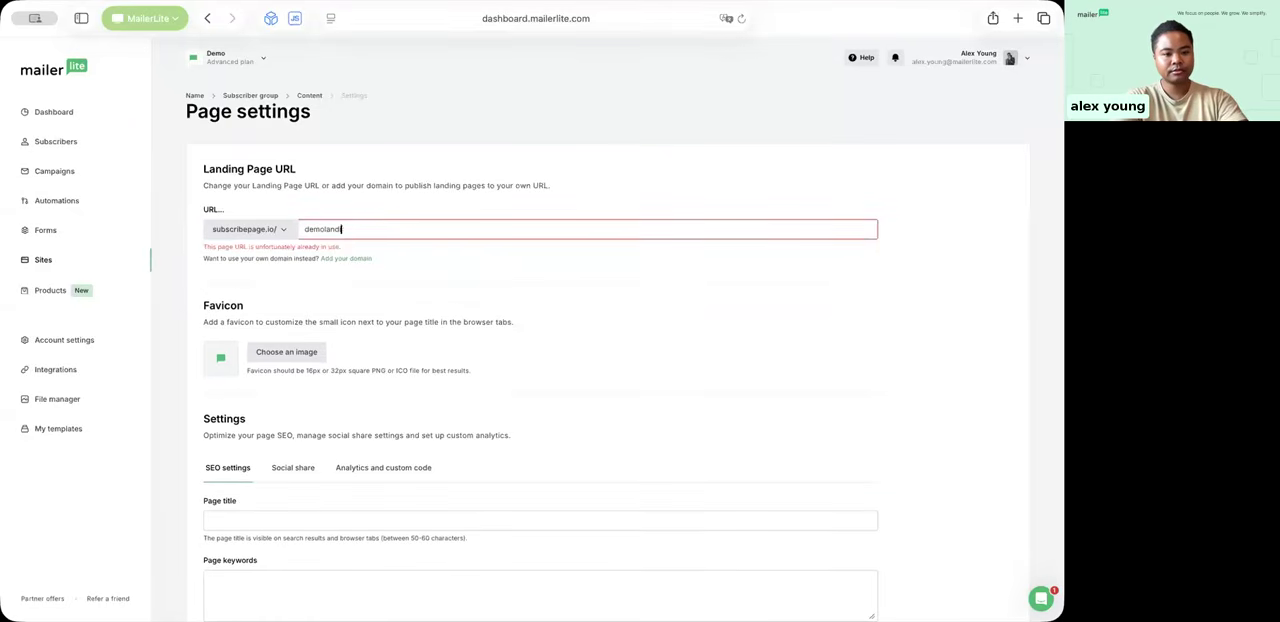
pyautogui.press('BackSpace')
pyautogui.press('BackSpace')
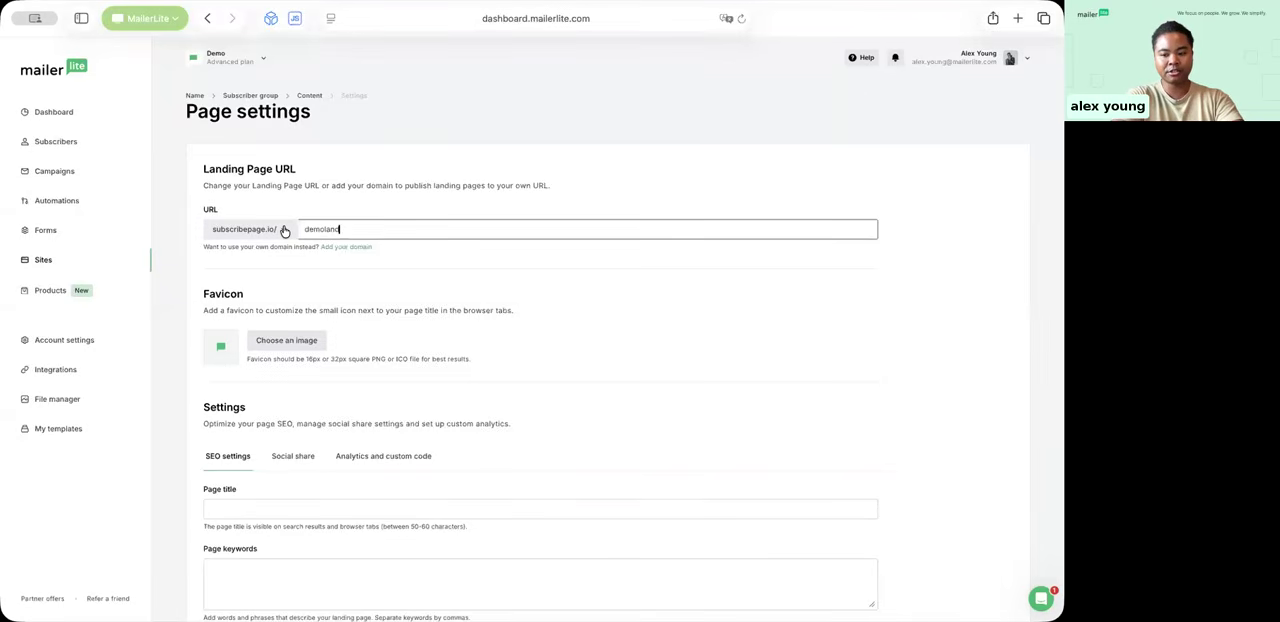
# Step: Review the favicon, SEO and site indexing options and save the page settings
pyautogui.scroll(-2, 258, 232)
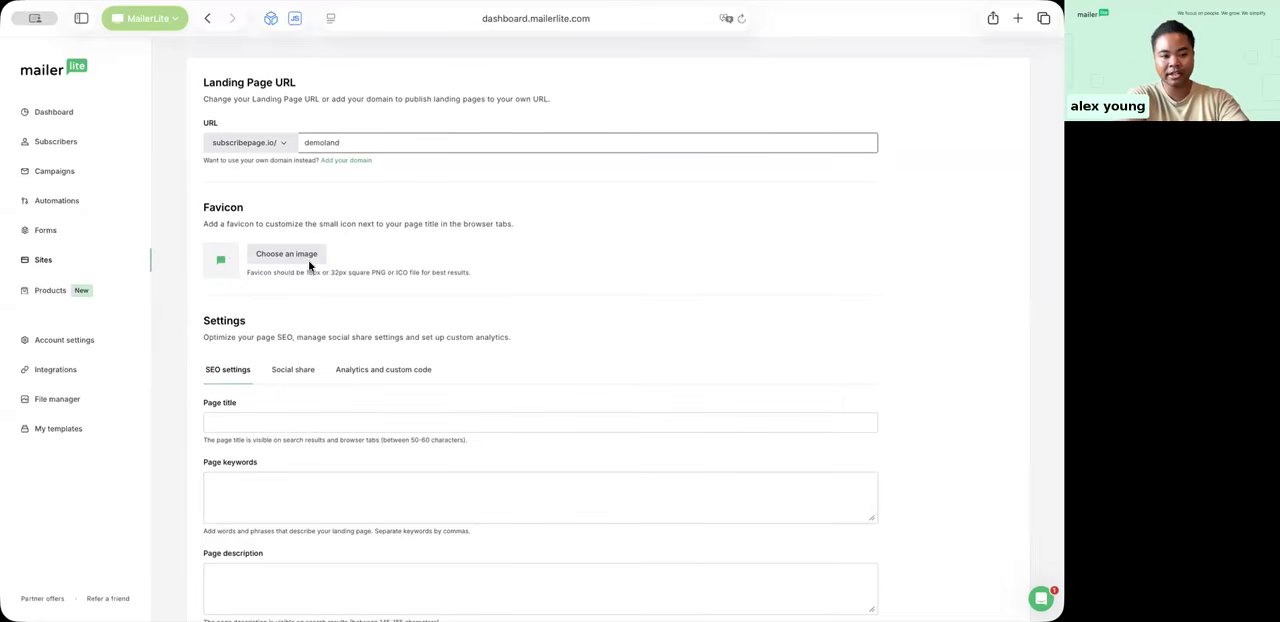
pyautogui.scroll(-4, 312, 264)
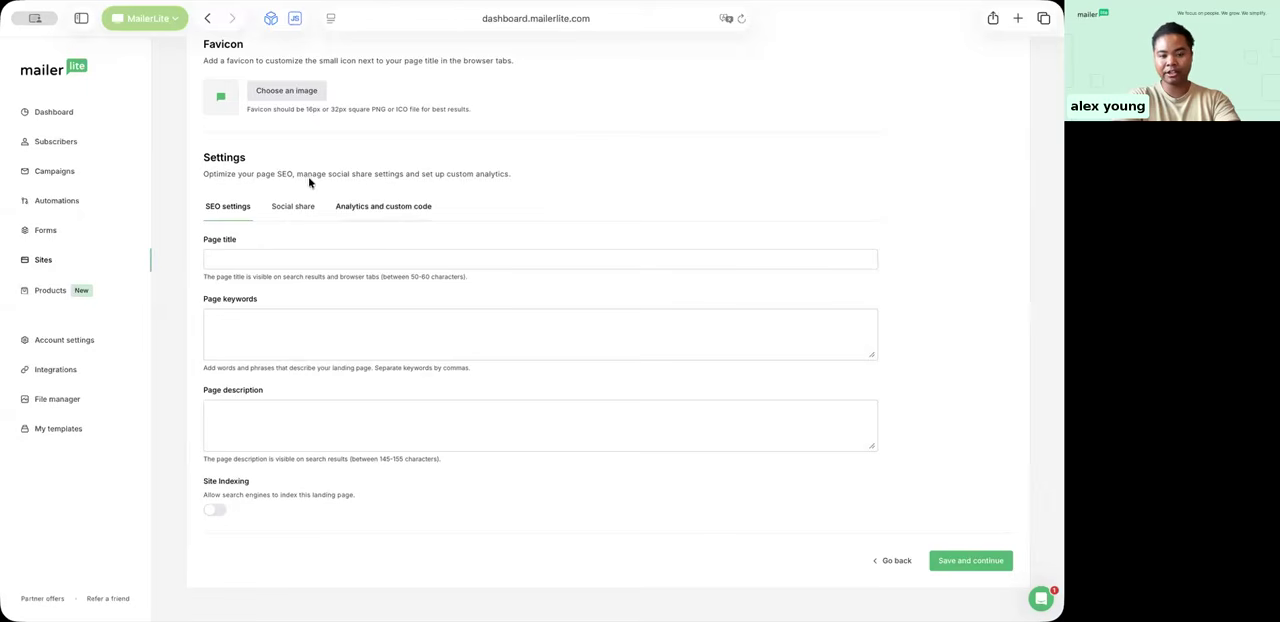
pyautogui.scroll(5, 369, 202)
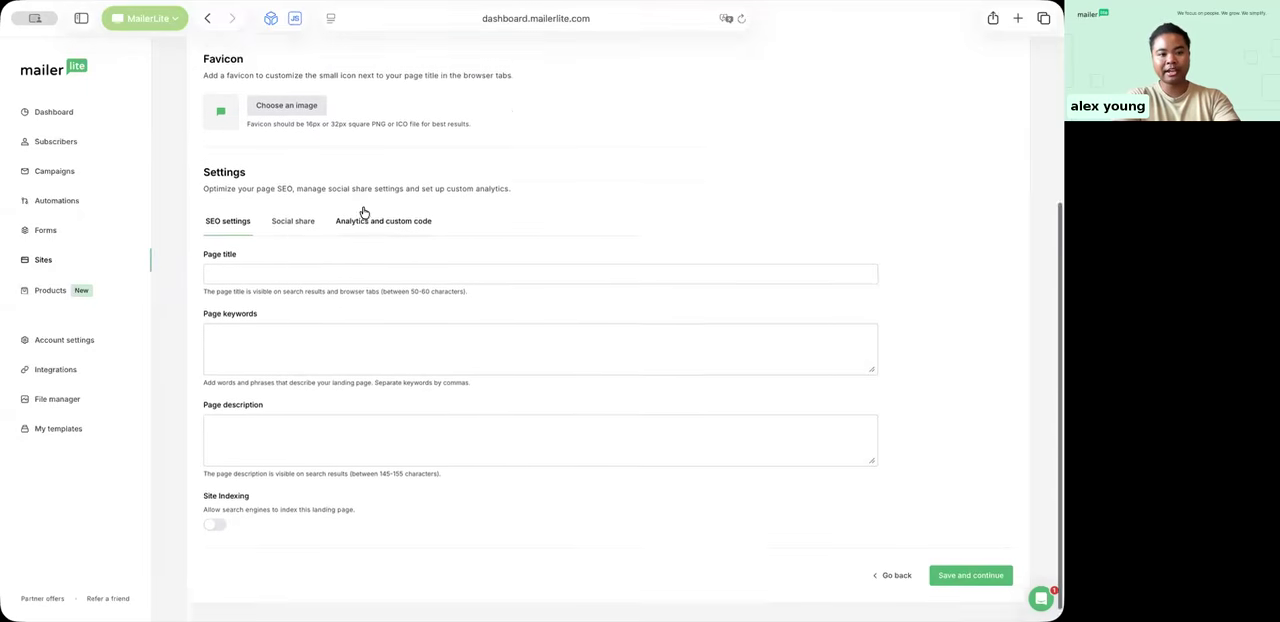
pyautogui.scroll(-5, 362, 205)
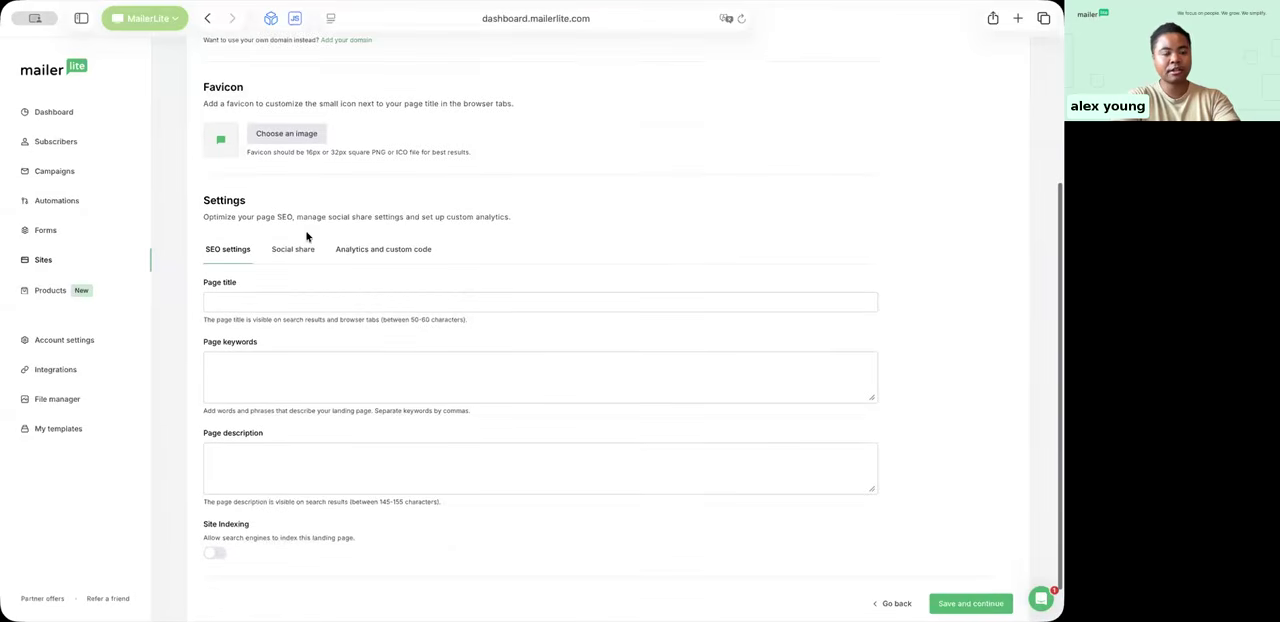
pyautogui.scroll(-1, 532, 177)
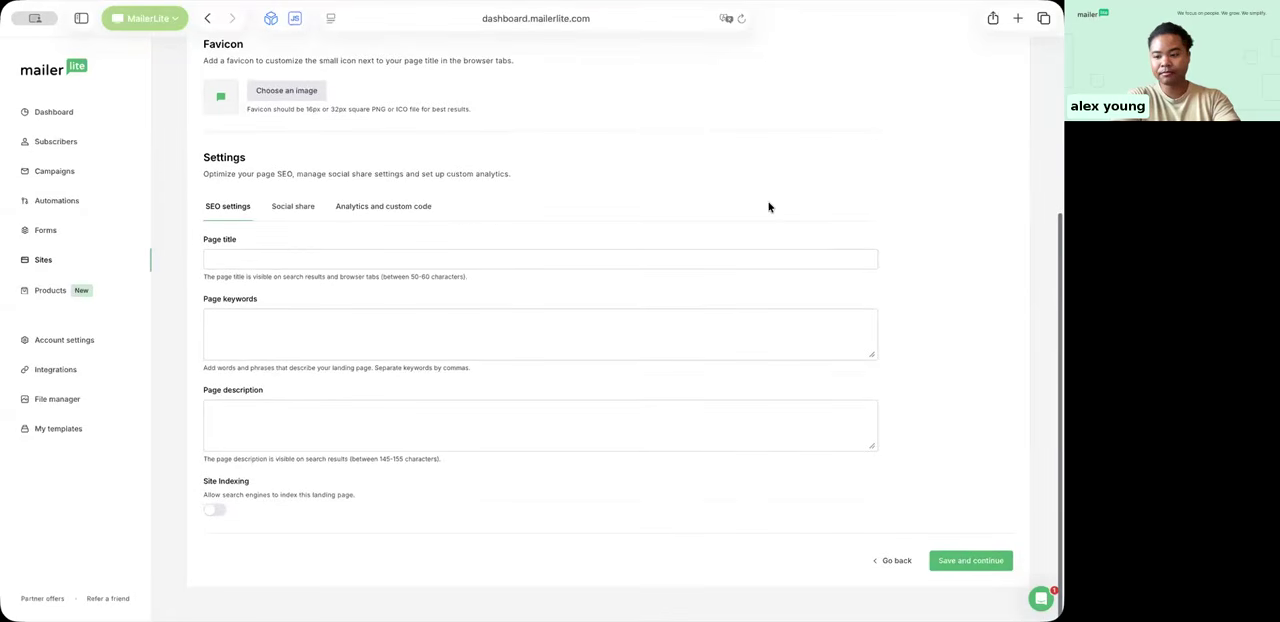
pyautogui.click(985, 562)
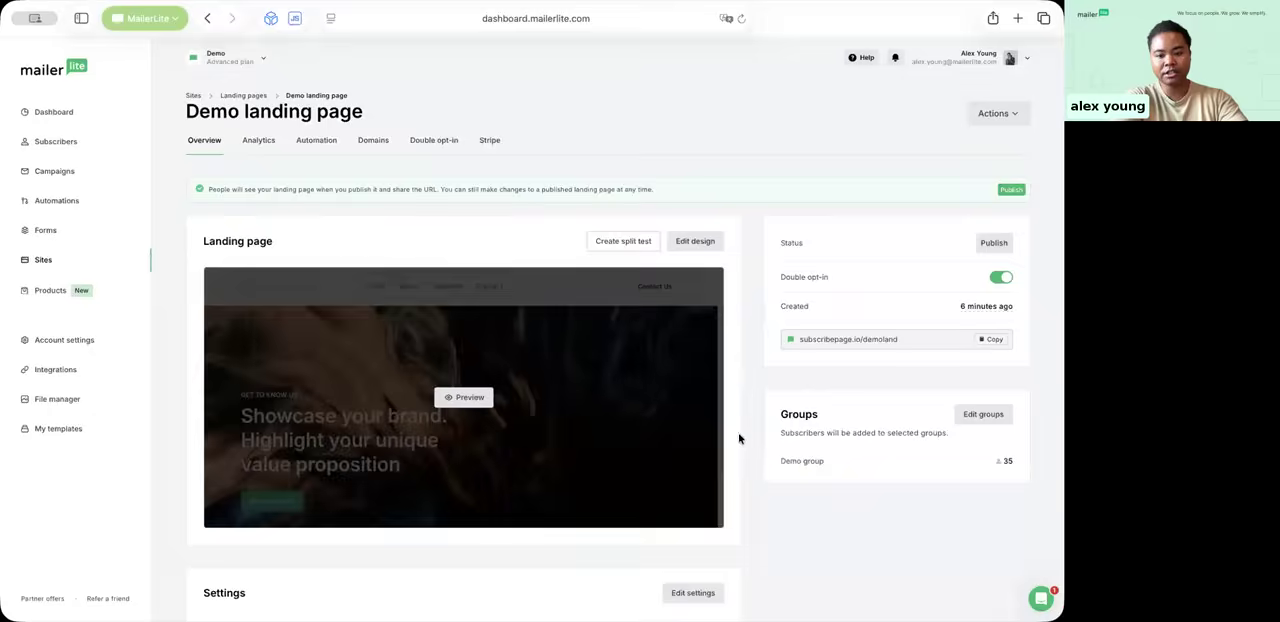
# Step: Look over the landing page's overview and its analytics, and return to the overview
pyautogui.scroll(-5, 740, 438)
pyautogui.scroll(5, 740, 438)
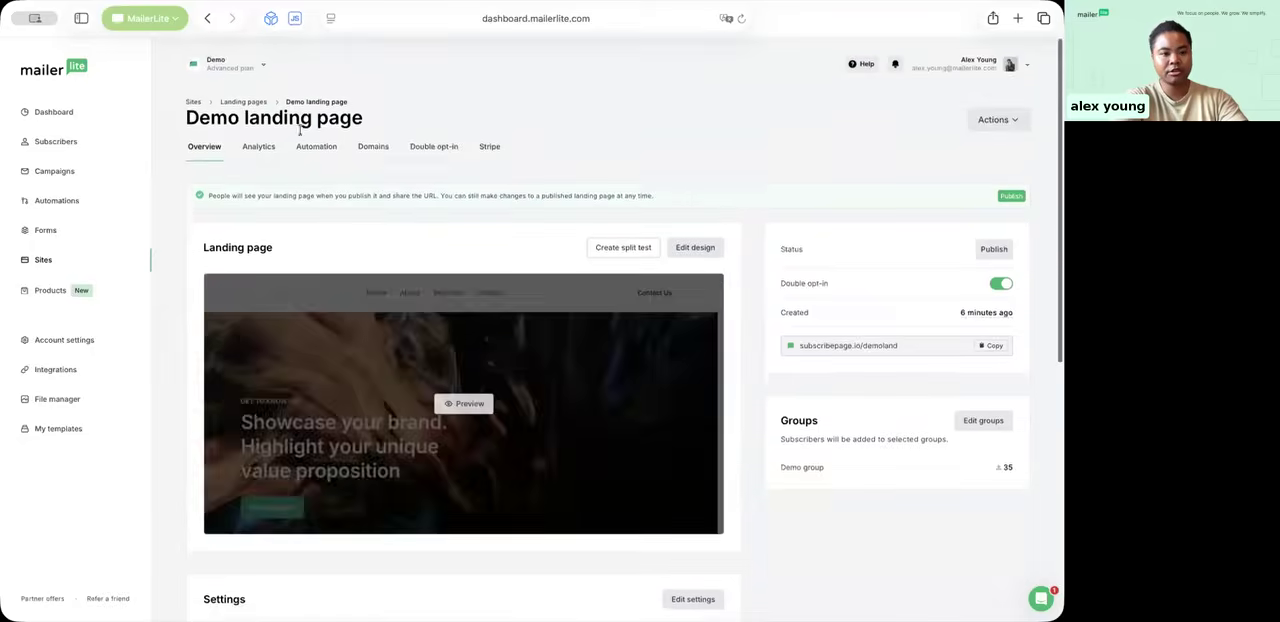
pyautogui.click(258, 142)
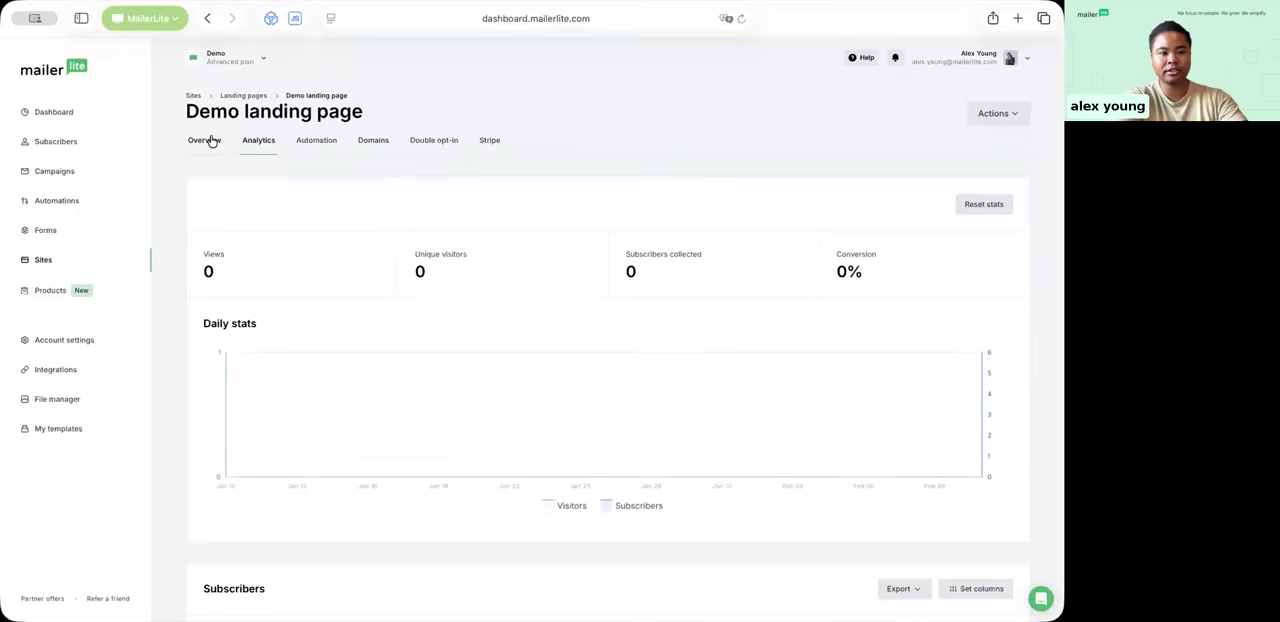
pyautogui.click(205, 141)
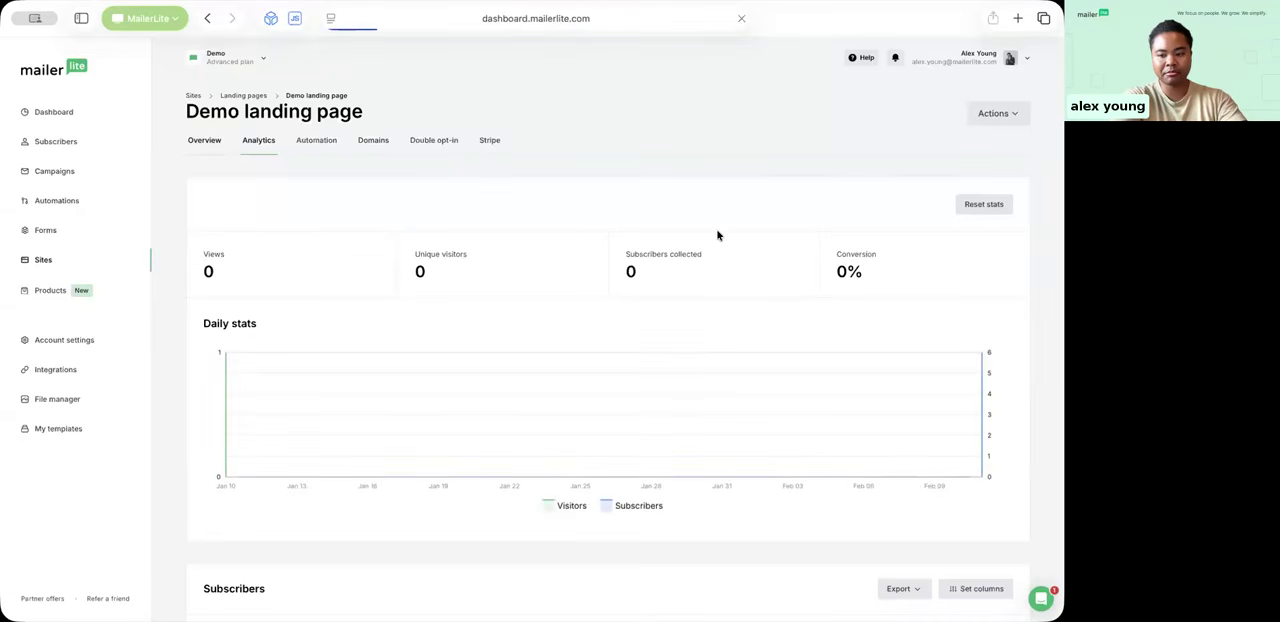
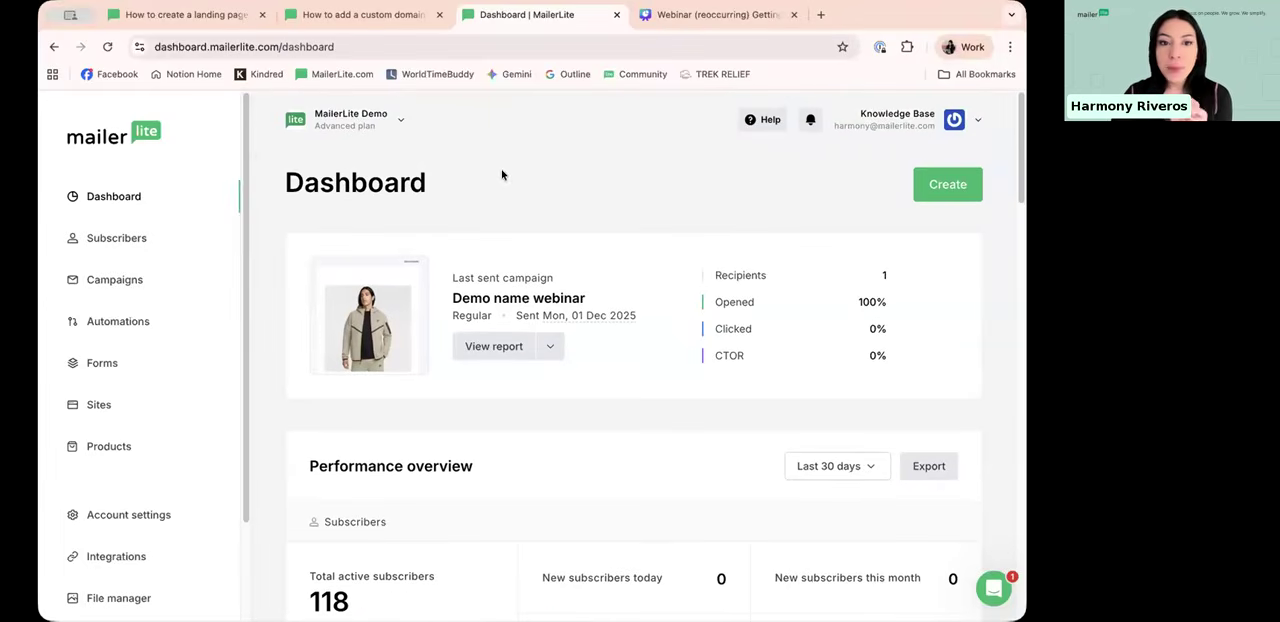
# Step: Look through the sent, draft and outbox campaigns and return to the sent ones
pyautogui.click(142, 281)
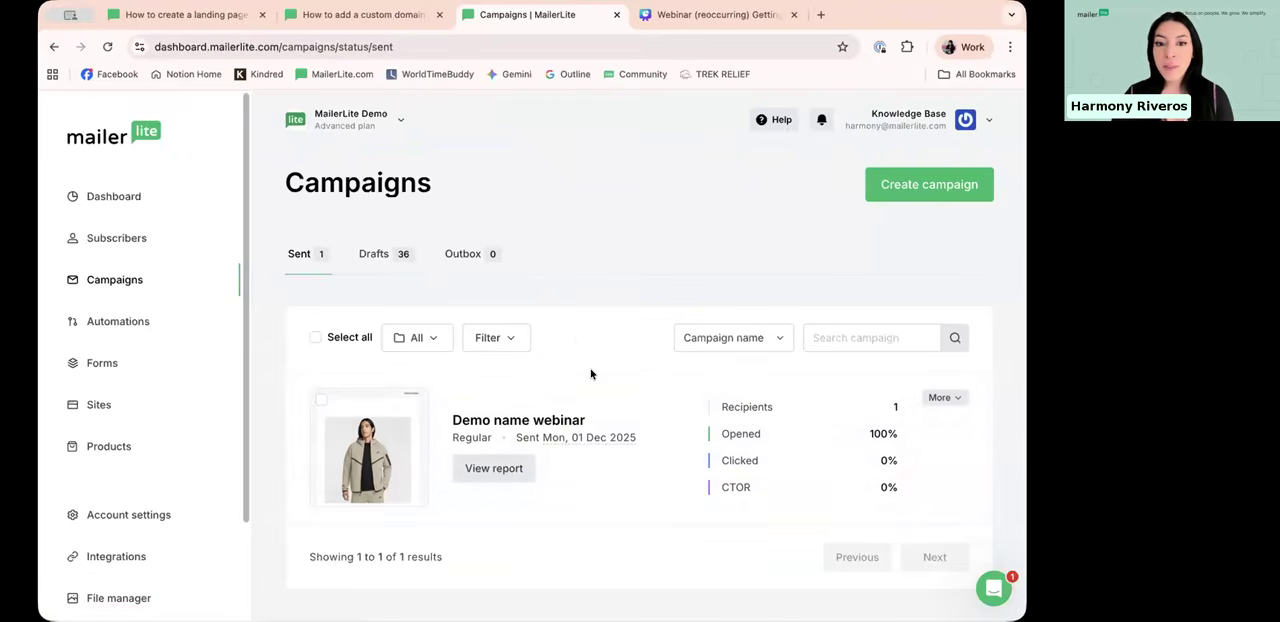
pyautogui.click(378, 254)
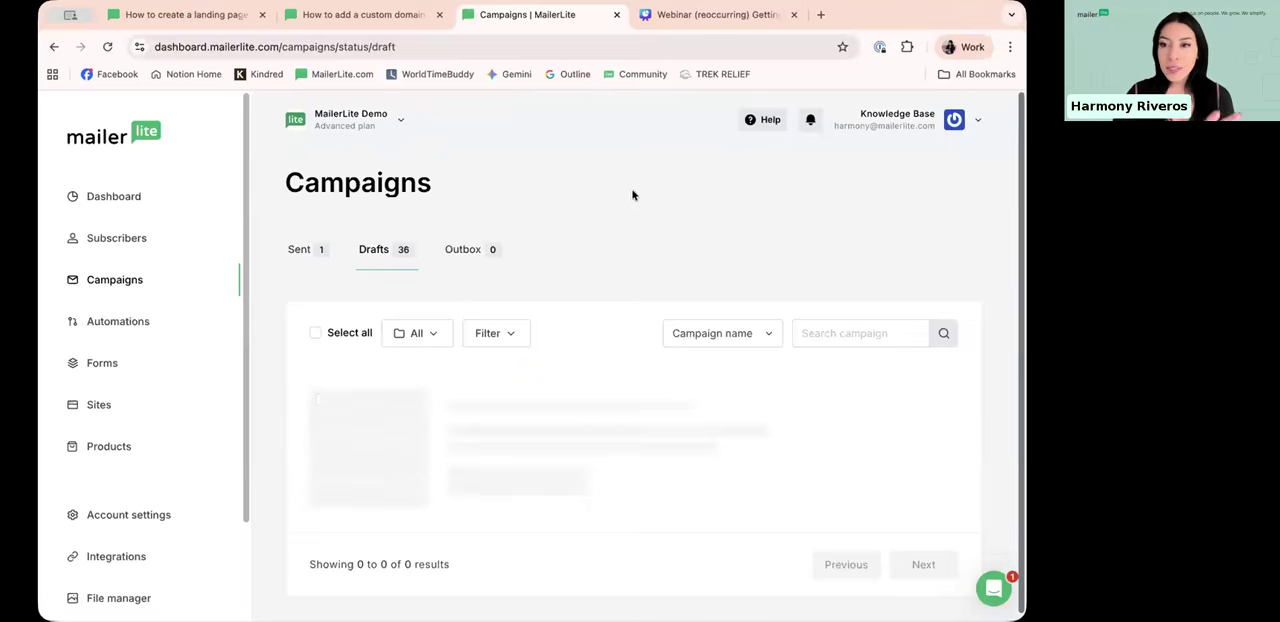
pyautogui.scroll(-2, 578, 350)
pyautogui.scroll(-1, 582, 452)
pyautogui.scroll(-3, 592, 442)
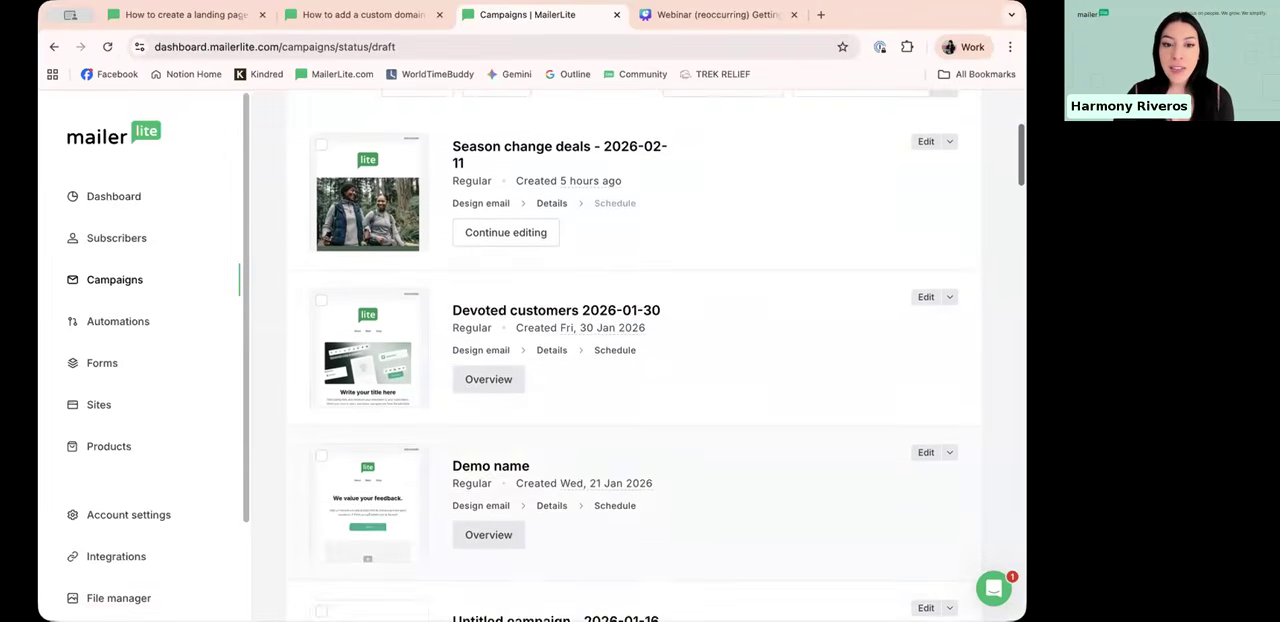
pyautogui.scroll(5, 541, 456)
pyautogui.click(479, 260)
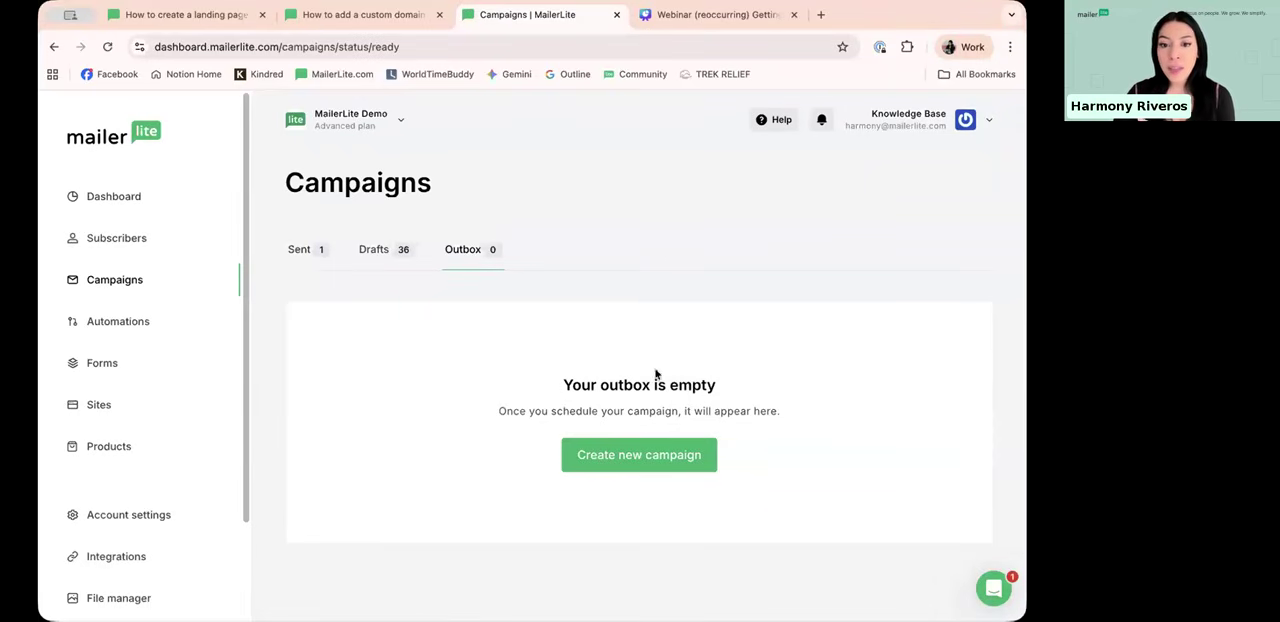
pyautogui.click(299, 249)
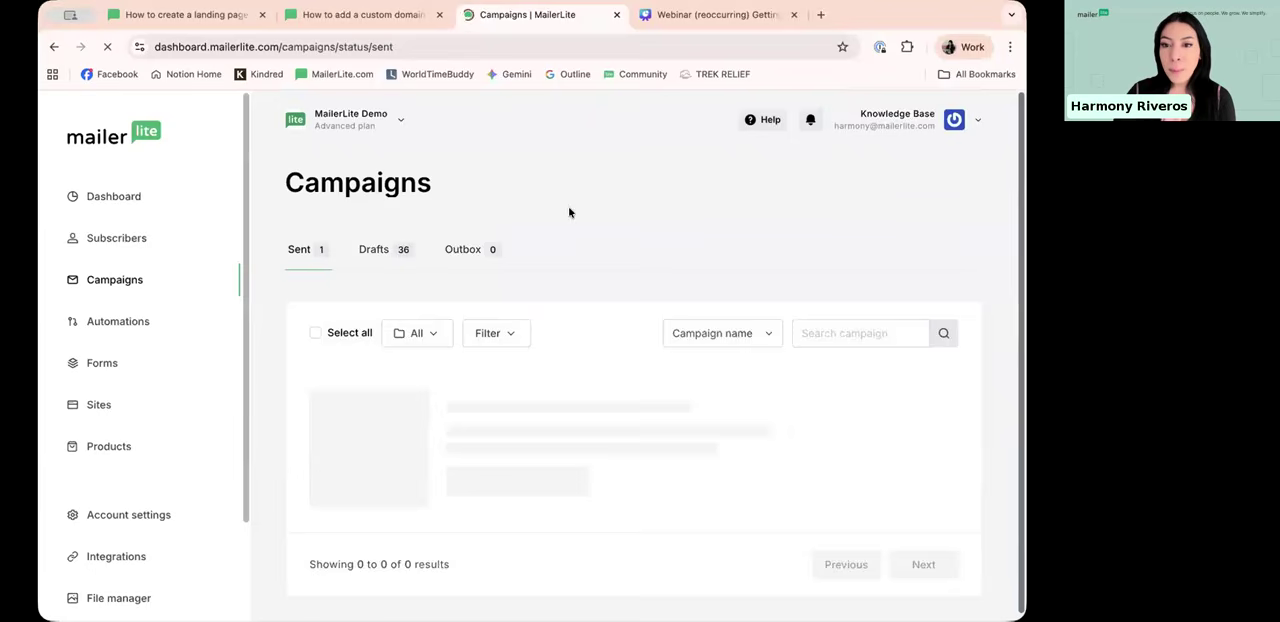
# Step: Create a new campaign of the Regular campaign type
pyautogui.click(941, 191)
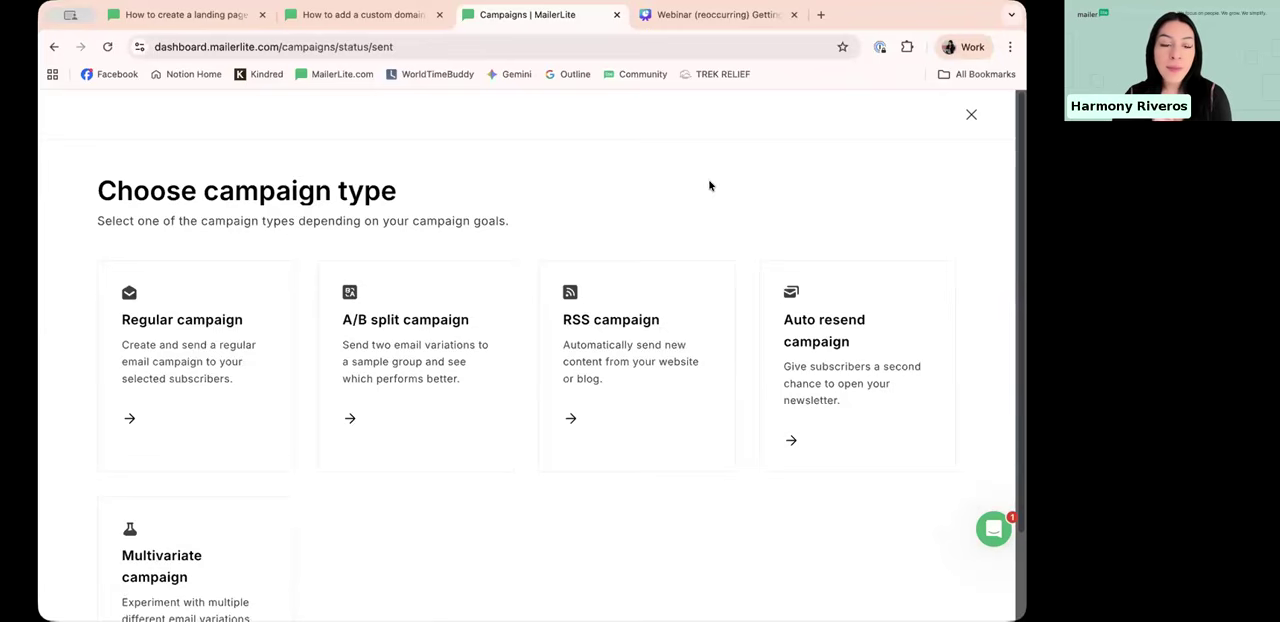
pyautogui.scroll(-1, 709, 186)
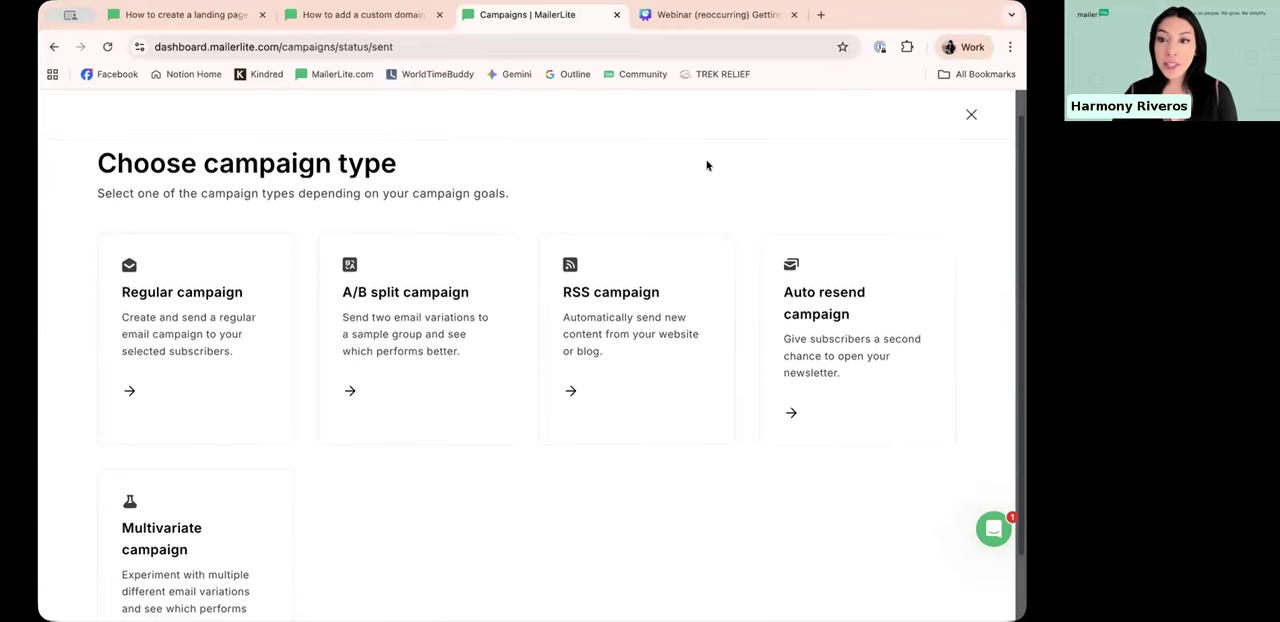
pyautogui.scroll(-1, 712, 168)
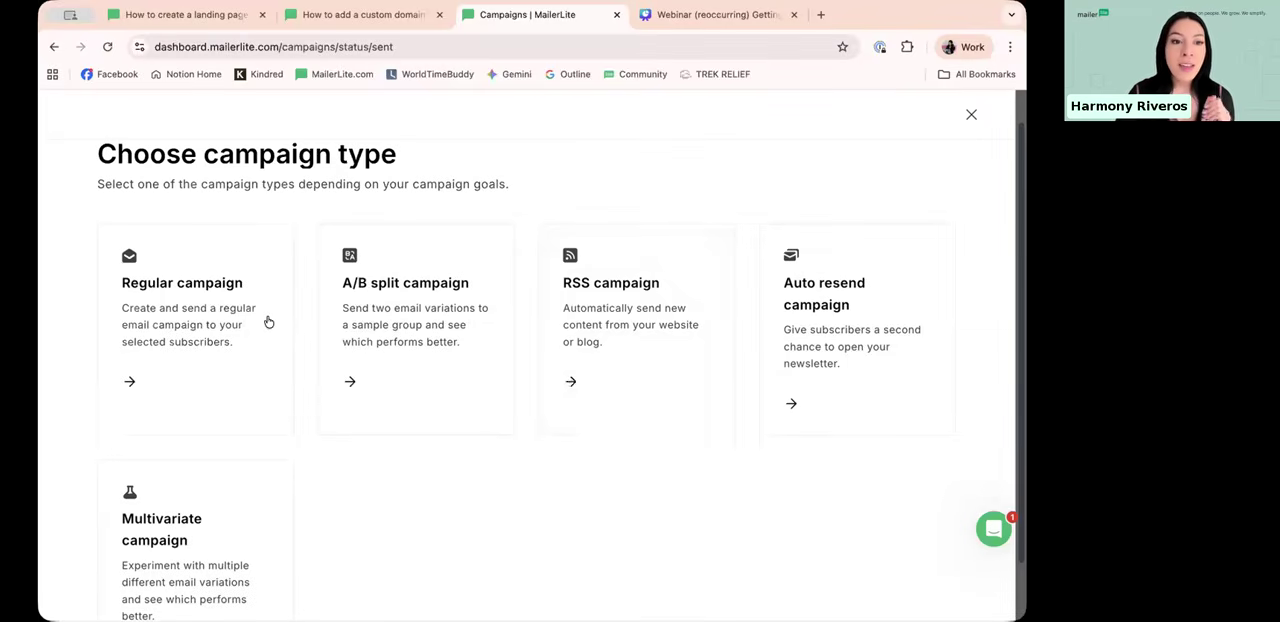
pyautogui.click(211, 364)
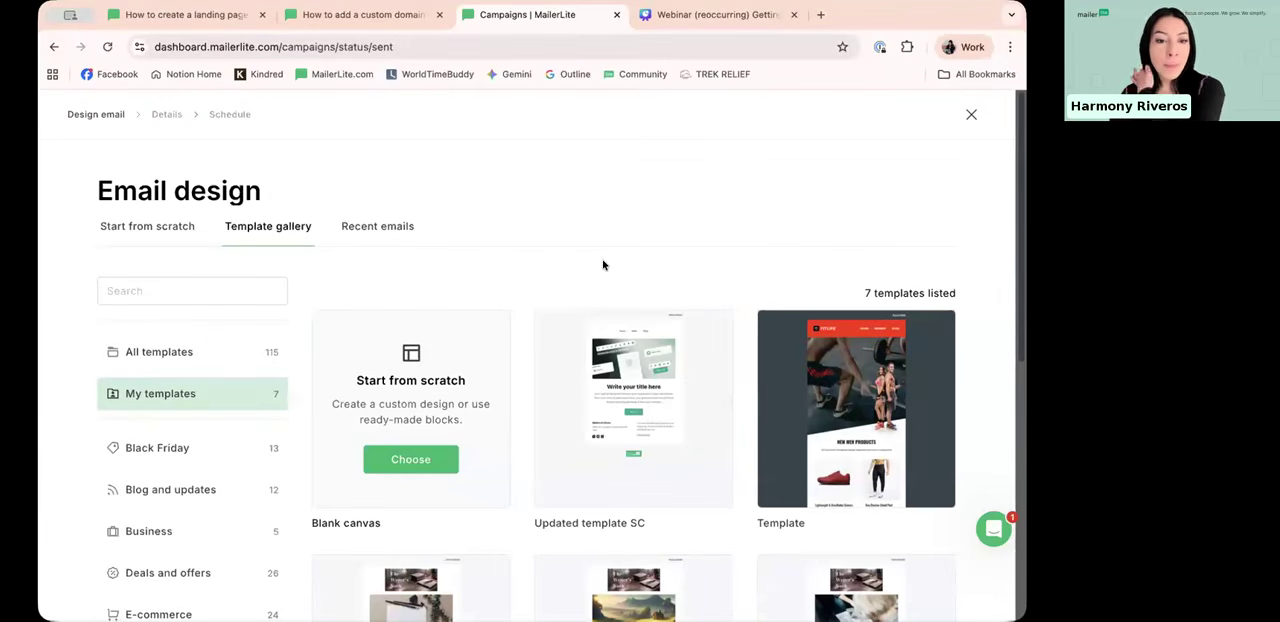
# Step: Look over the saved email templates and the list of template categories in the gallery
pyautogui.scroll(-1, 581, 191)
pyautogui.scroll(1, 586, 194)
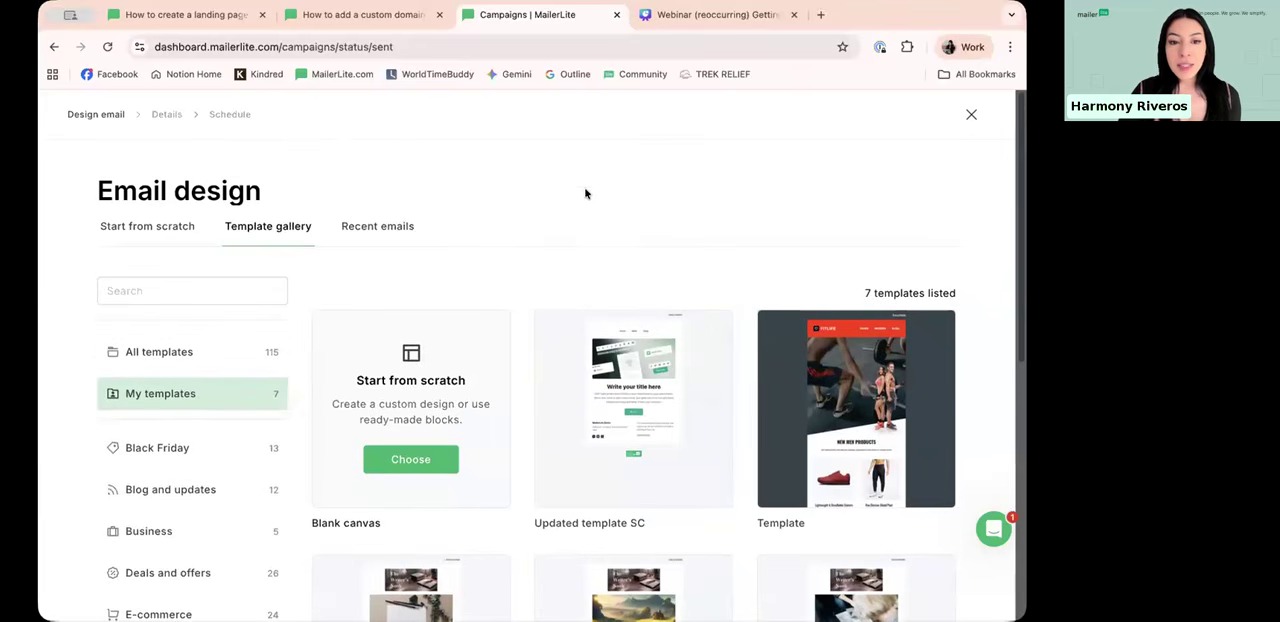
pyautogui.scroll(-1, 560, 260)
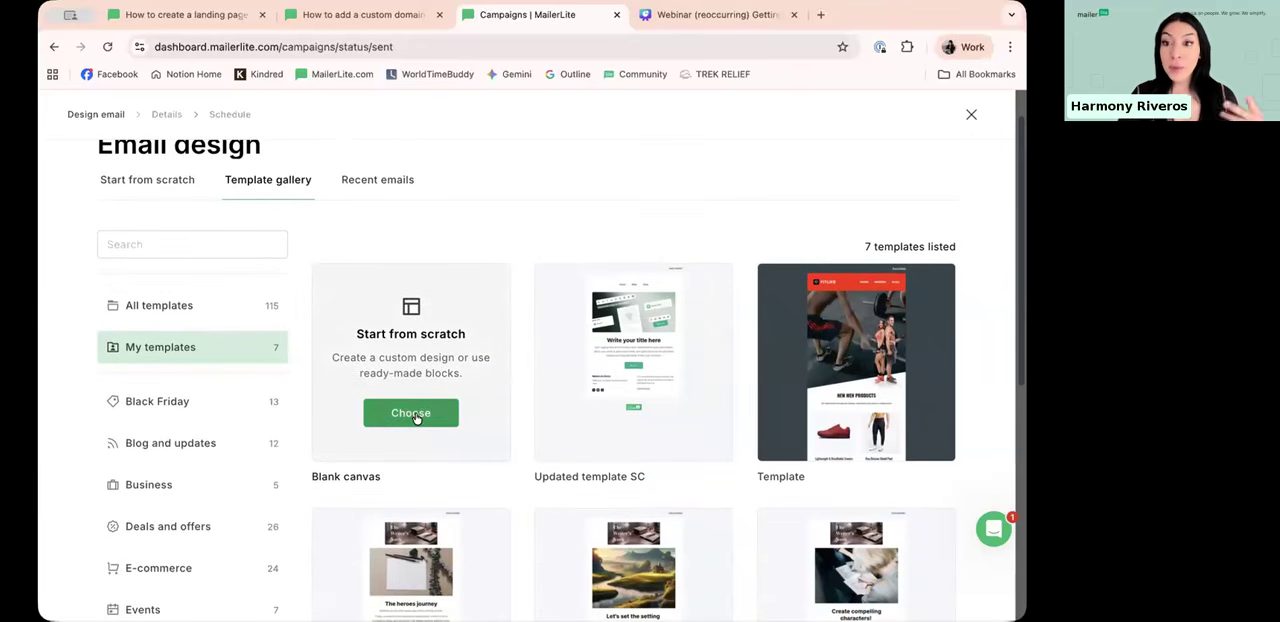
pyautogui.moveTo(868, 337)
pyautogui.scroll(-1, 514, 326)
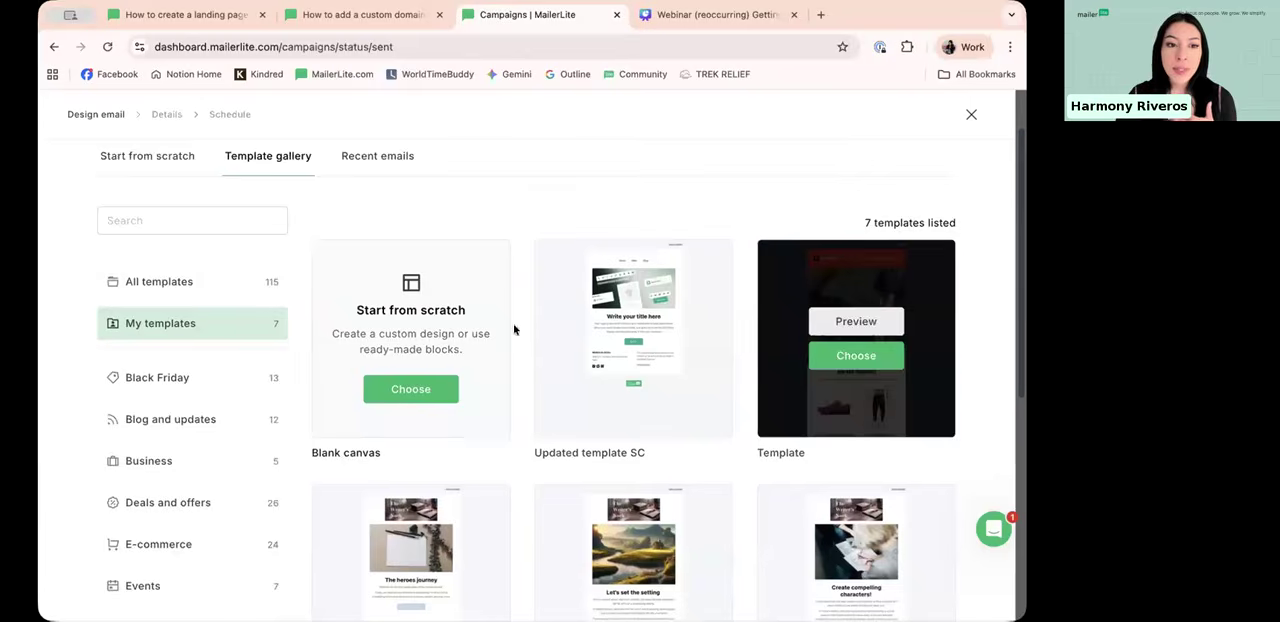
pyautogui.scroll(-1, 578, 202)
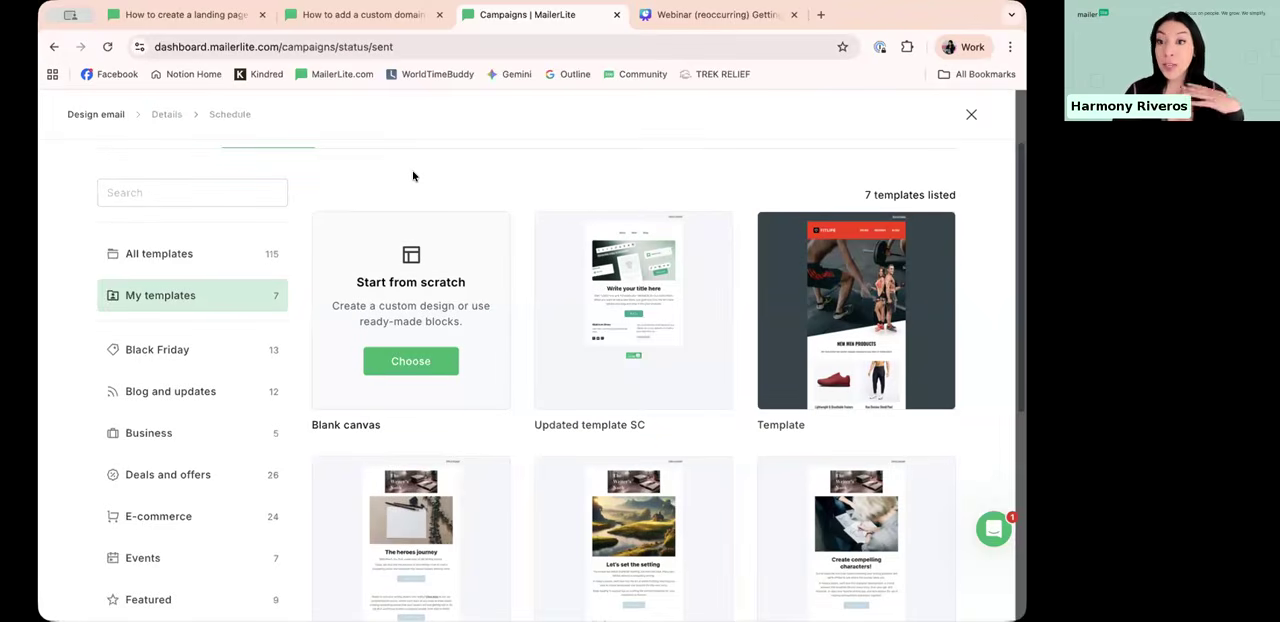
pyautogui.scroll(-1, 160, 400)
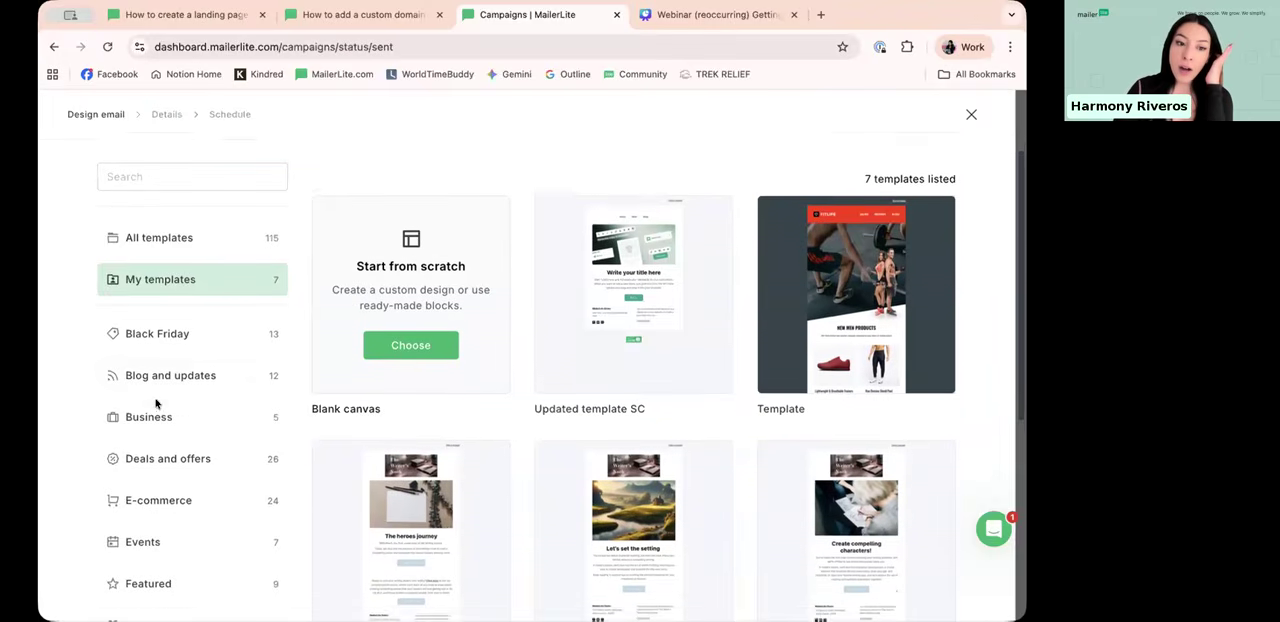
pyautogui.scroll(-2, 163, 440)
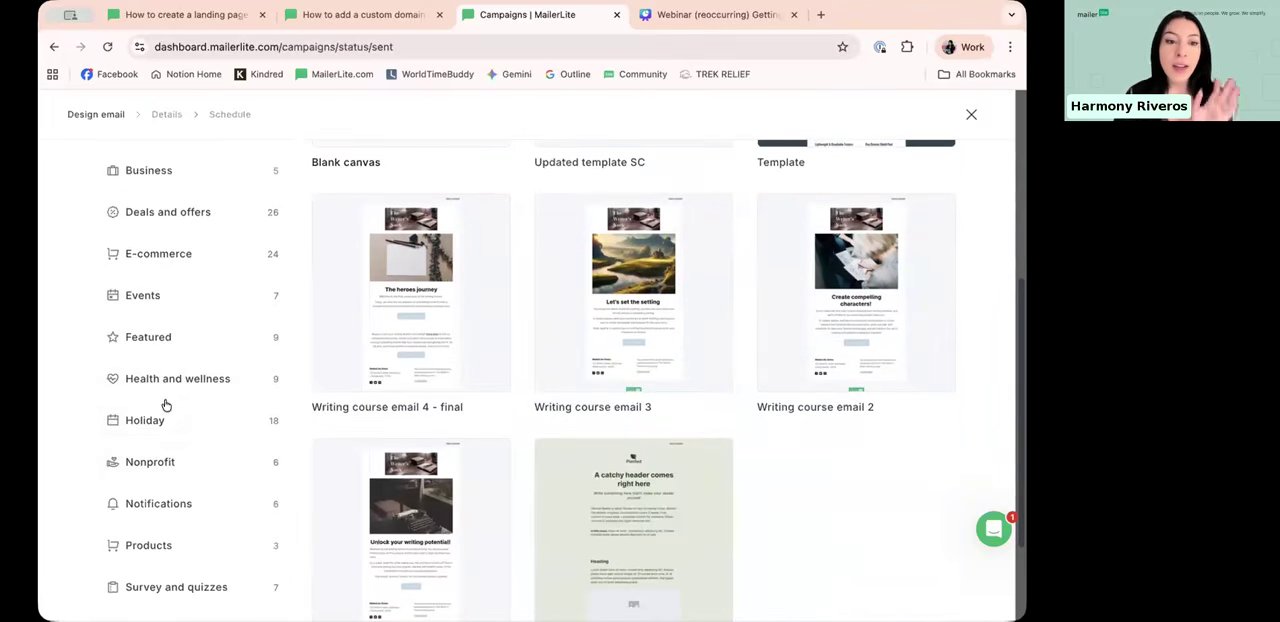
pyautogui.scroll(-2, 170, 350)
pyautogui.scroll(1, 183, 300)
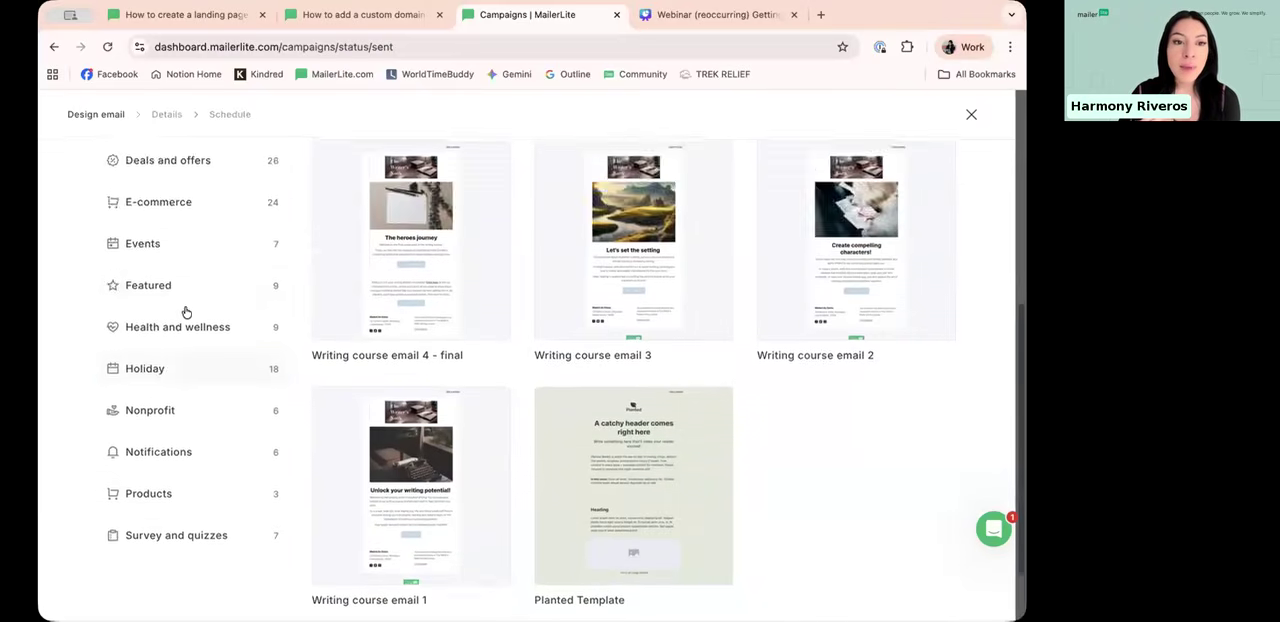
# Step: Browse the Health and wellness and the Nonprofit email templates
pyautogui.click(209, 331)
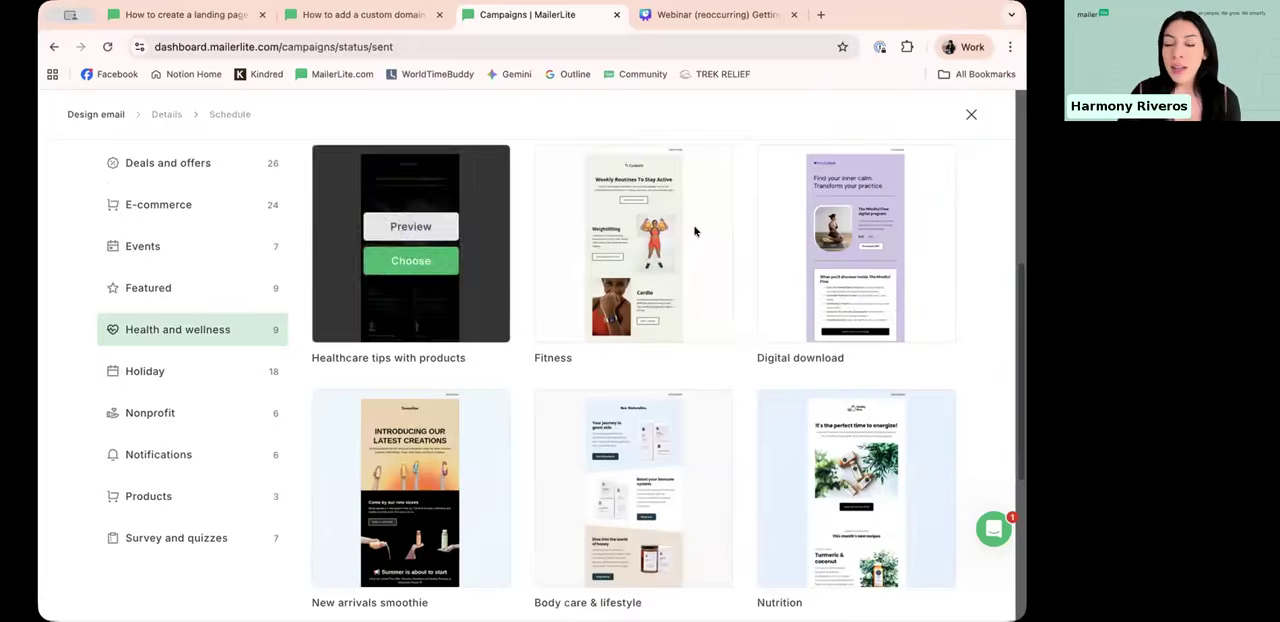
pyautogui.scroll(-2, 875, 292)
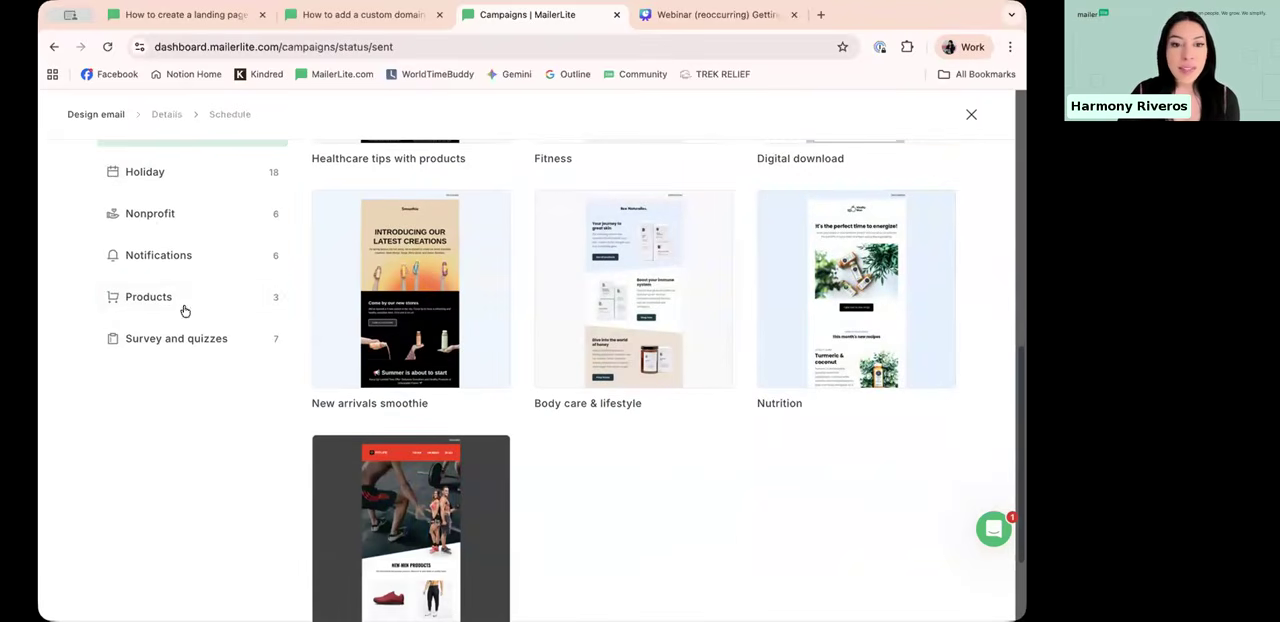
pyautogui.click(155, 231)
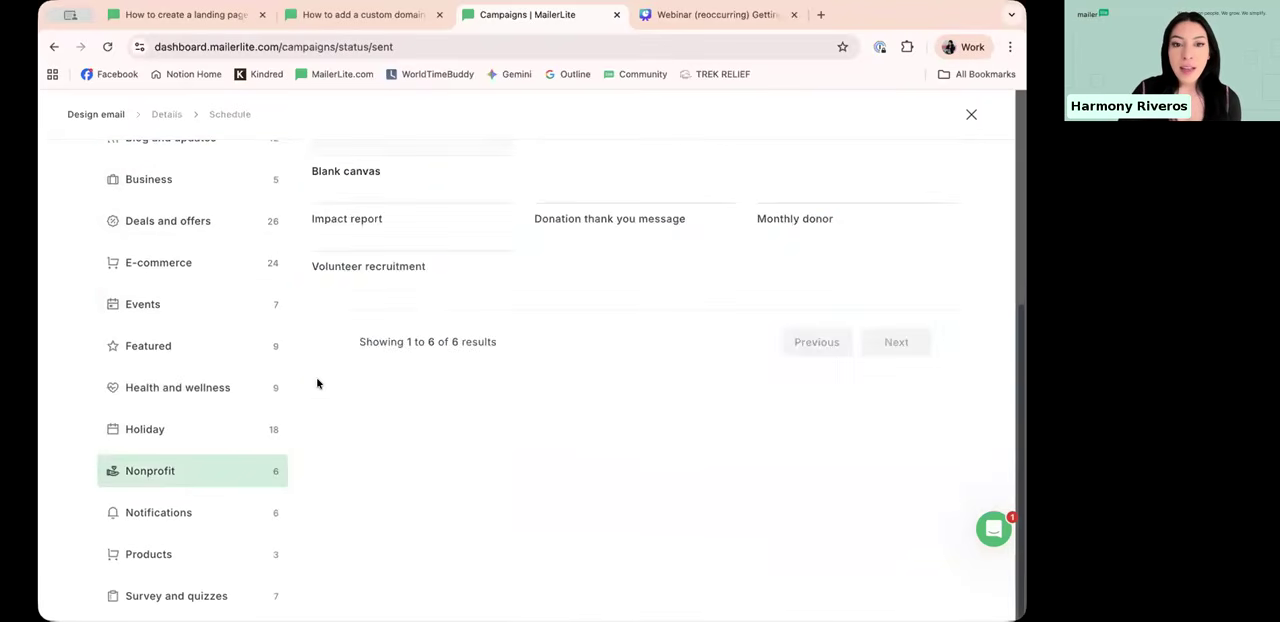
pyautogui.scroll(5, 711, 302)
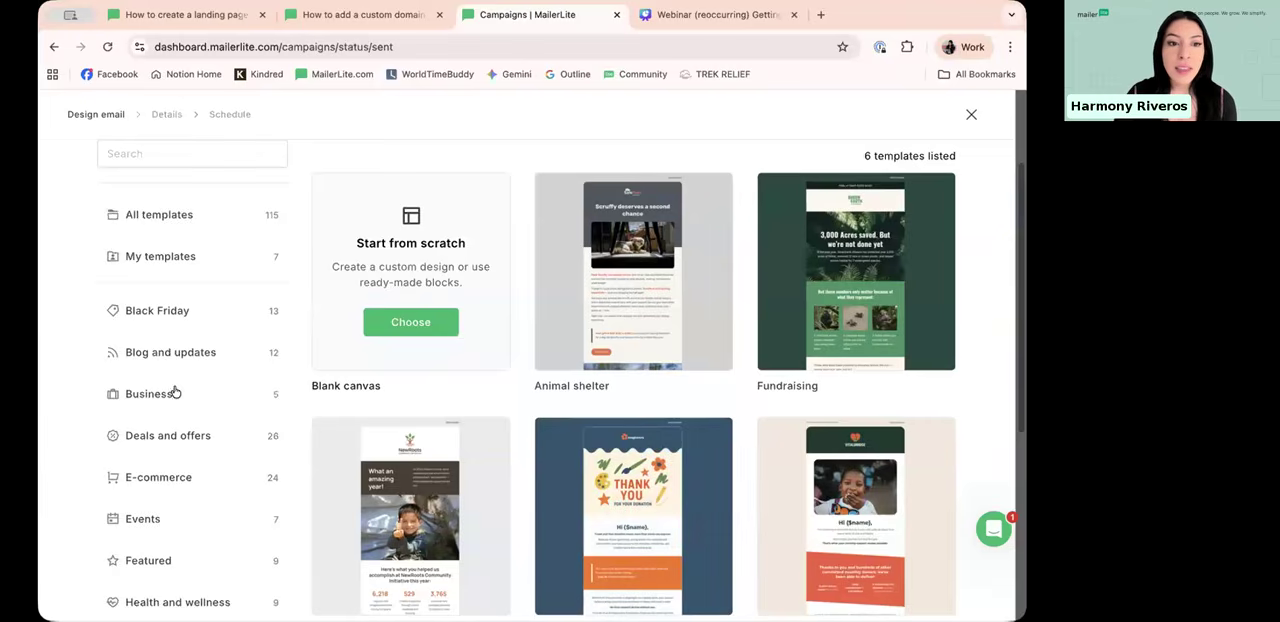
pyautogui.scroll(3, 171, 390)
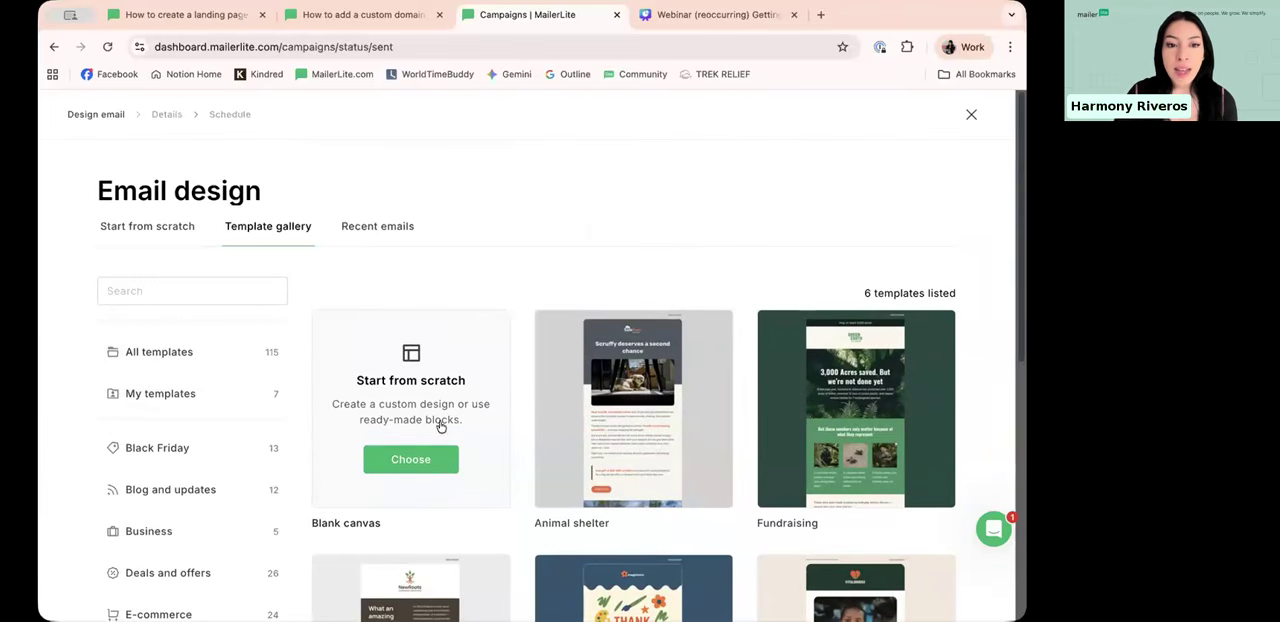
# Step: Start the email design from scratch in the Drag & drop editor
pyautogui.click(428, 458)
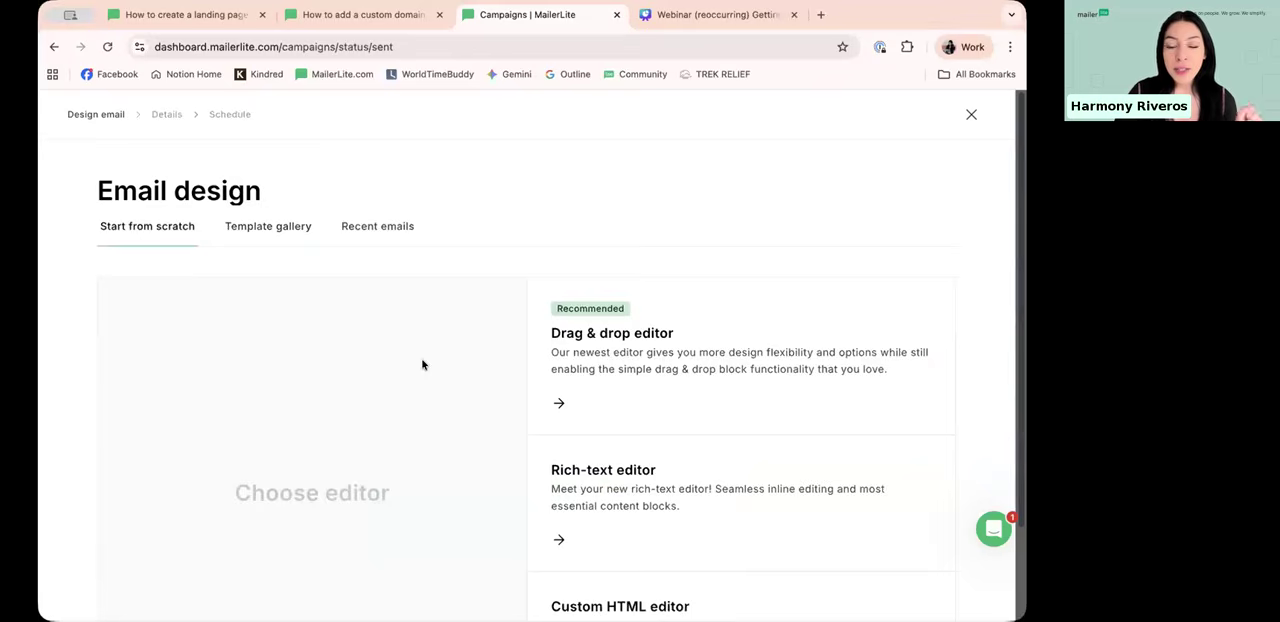
pyautogui.scroll(-1, 686, 222)
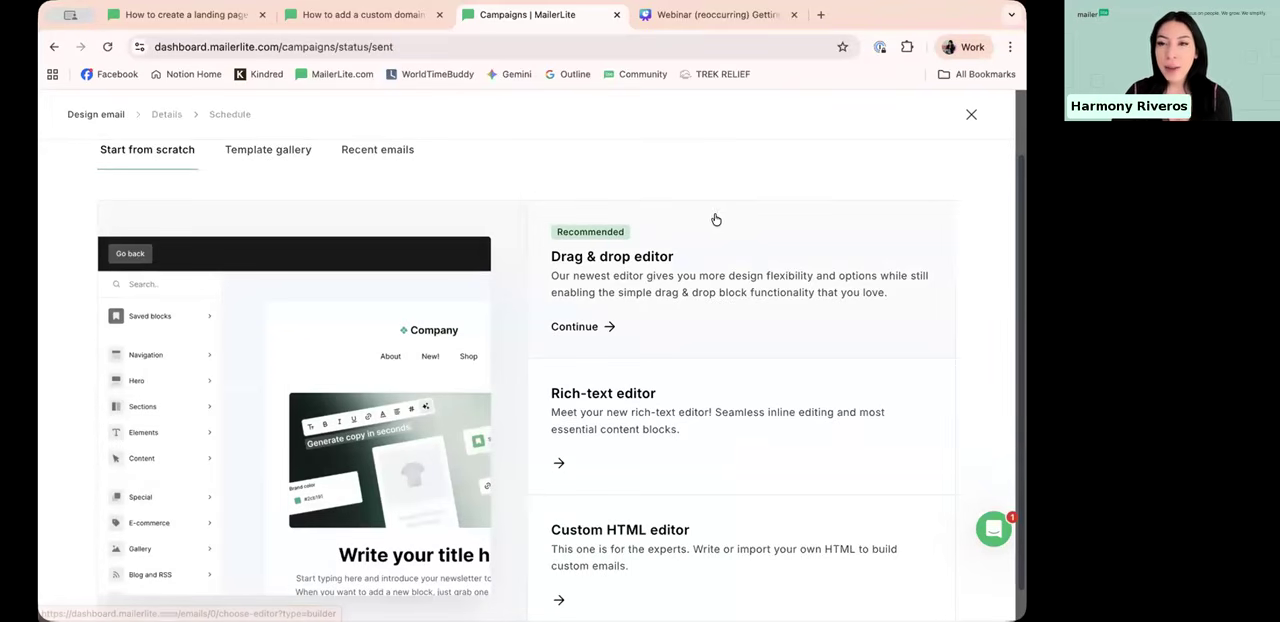
pyautogui.scroll(-1, 752, 214)
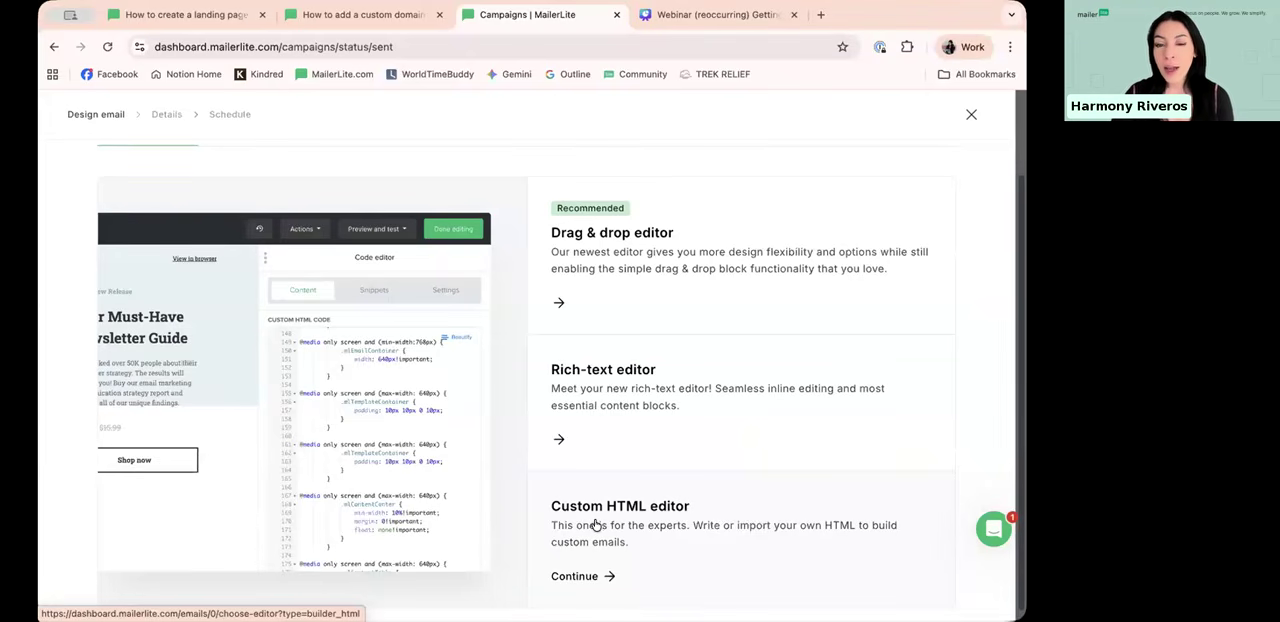
pyautogui.click(766, 237)
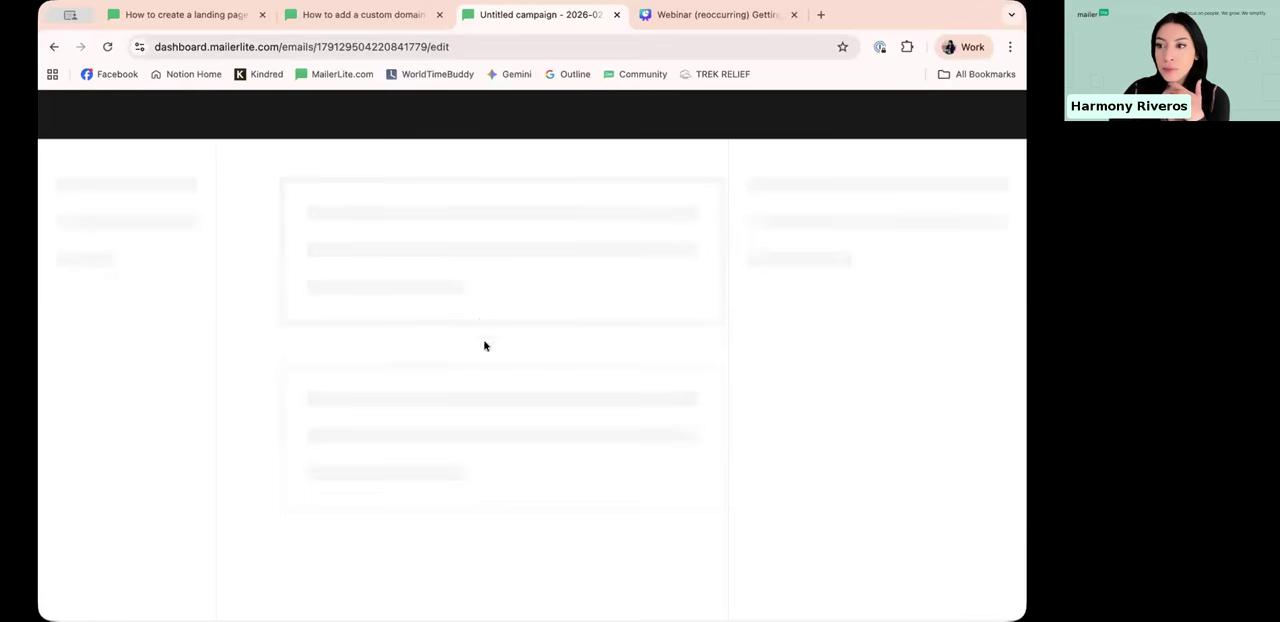
# Step: Shrink the header logo and slightly reduce the size of the hero image below it
pyautogui.scroll(3, 480, 320)
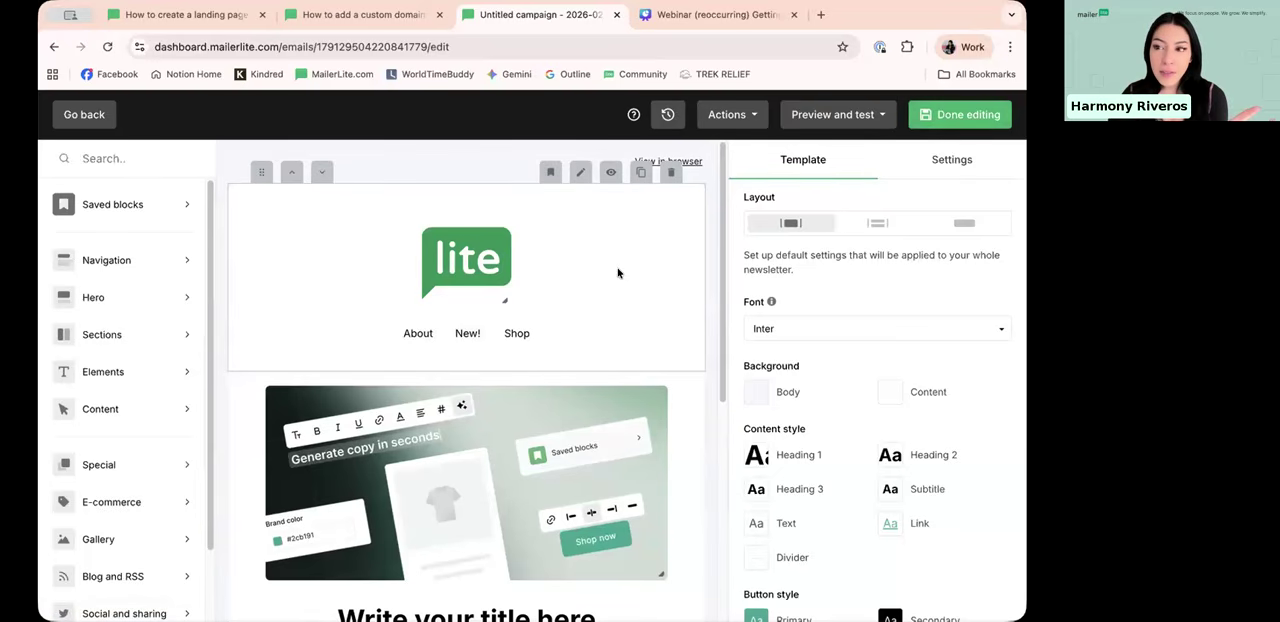
pyautogui.scroll(-1, 545, 250)
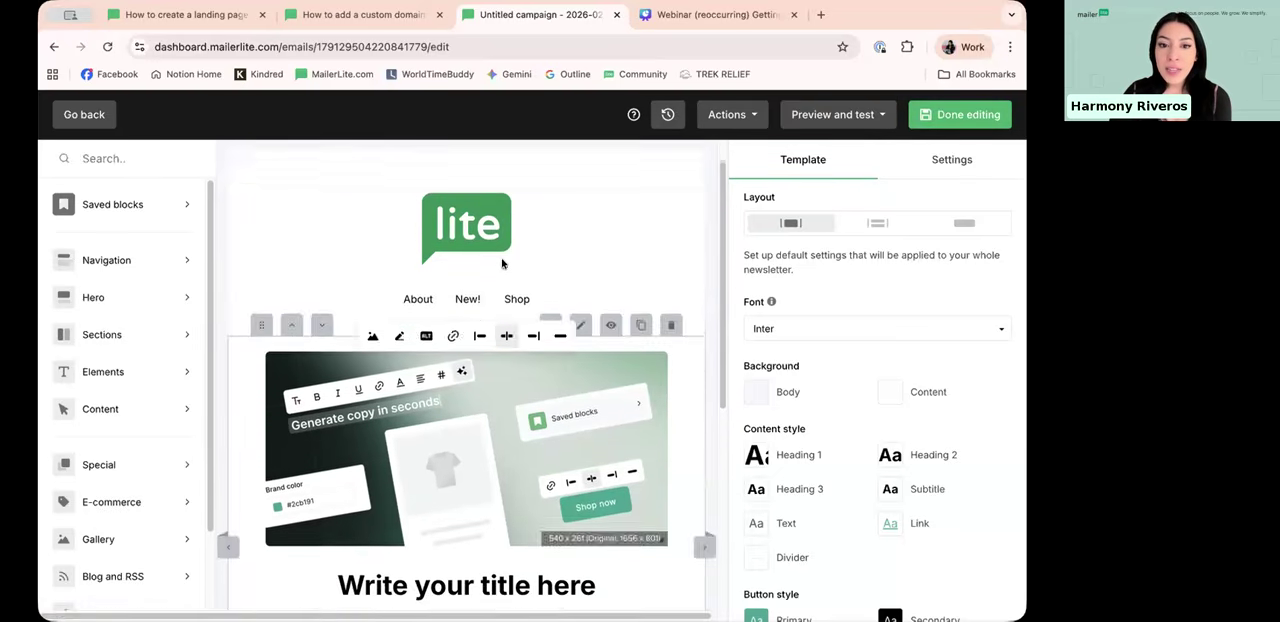
pyautogui.scroll(1, 530, 250)
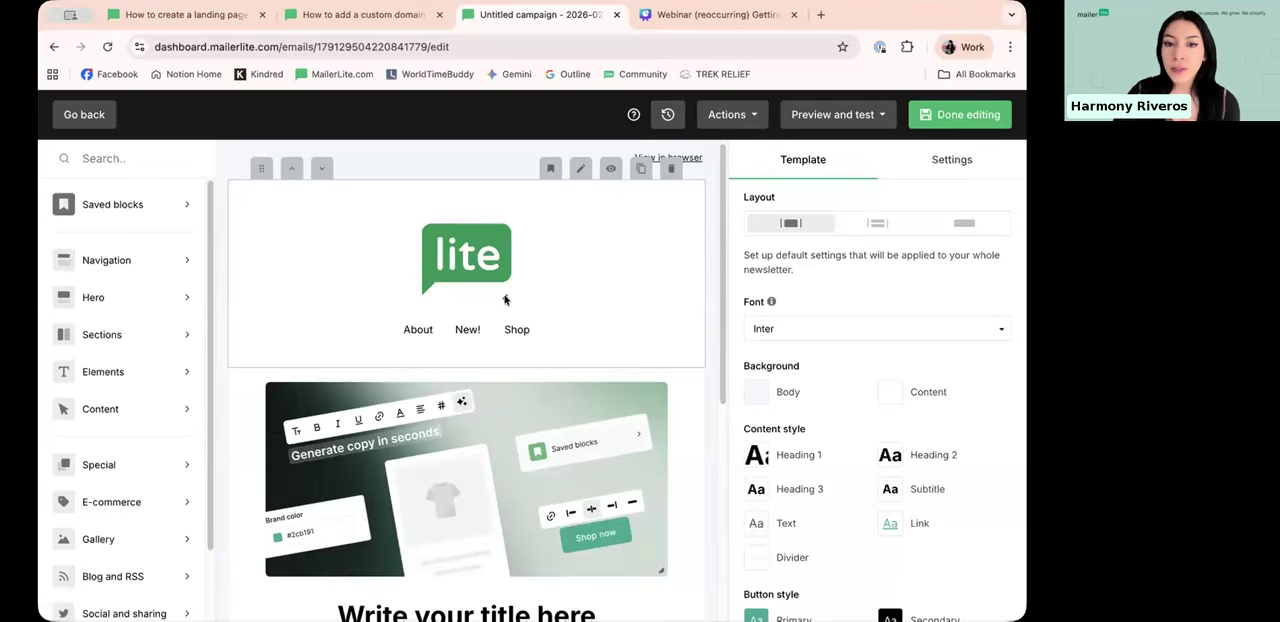
pyautogui.moveTo(506, 296); pyautogui.dragTo(485, 260)
pyautogui.scroll(-1, 545, 375)
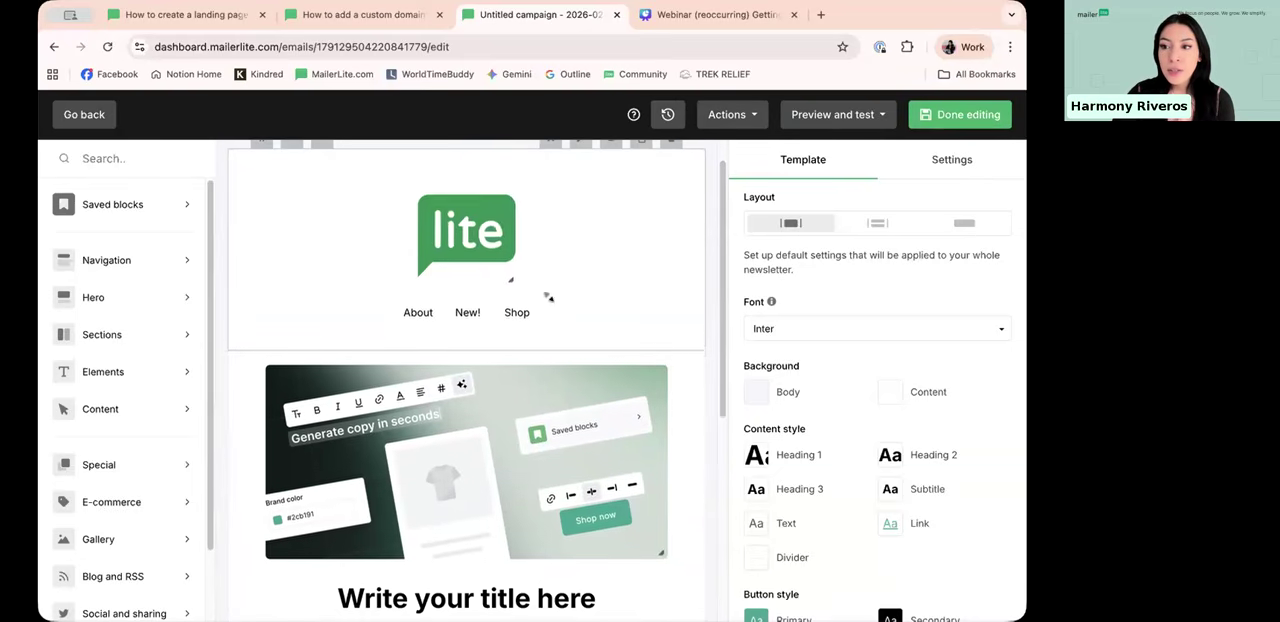
pyautogui.moveTo(482, 228); pyautogui.dragTo(491, 236)
pyautogui.scroll(-1, 660, 464)
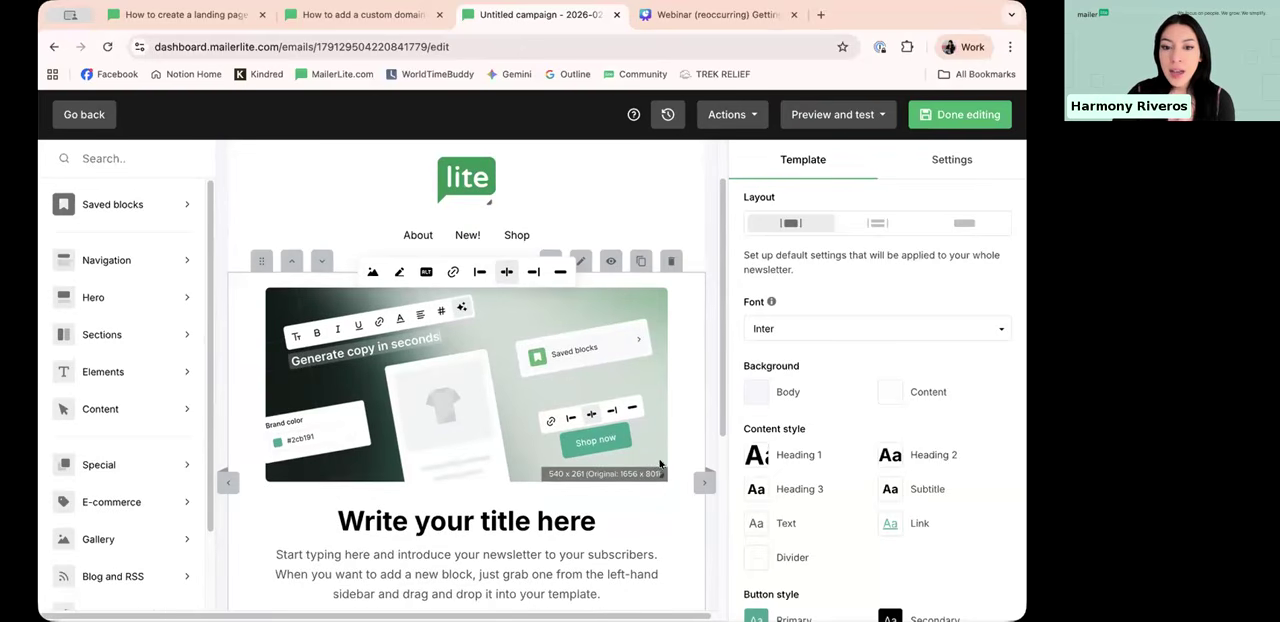
pyautogui.moveTo(643, 450)
pyautogui.mouseDown()
pyautogui.moveTo(623, 443)
pyautogui.moveTo(643, 457)
pyautogui.mouseUp()
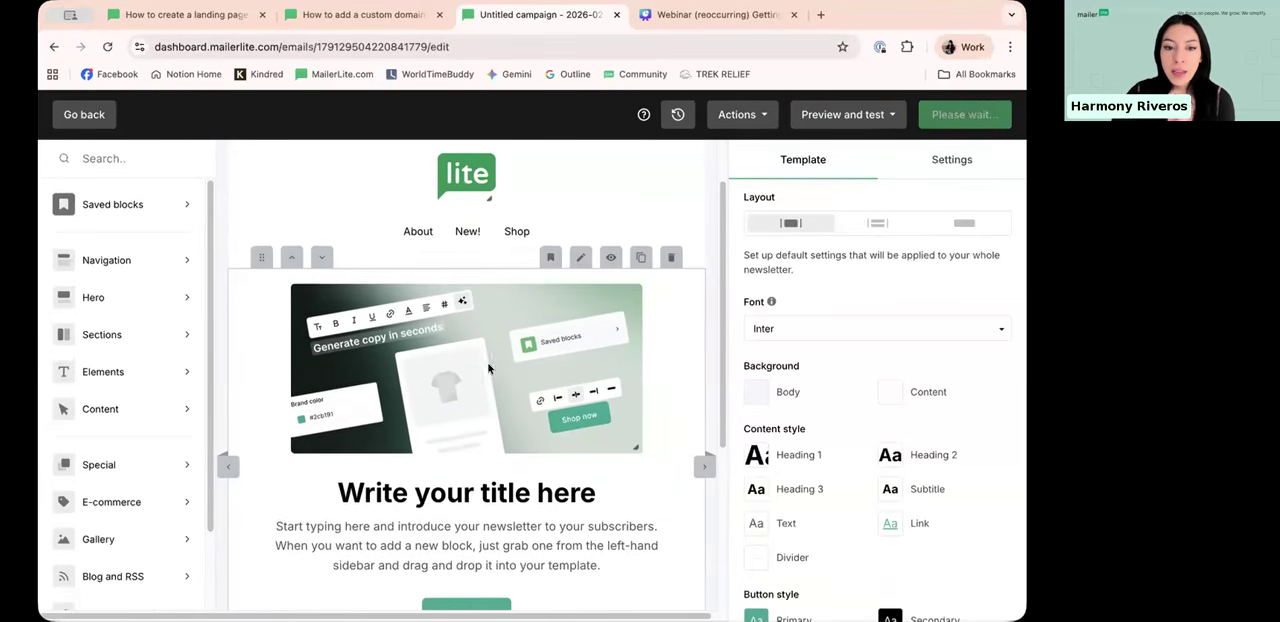
# Step: Replace the placeholder title under the hero image with "Welcome"
pyautogui.scroll(-4, 338, 330)
pyautogui.doubleClick(378, 345)
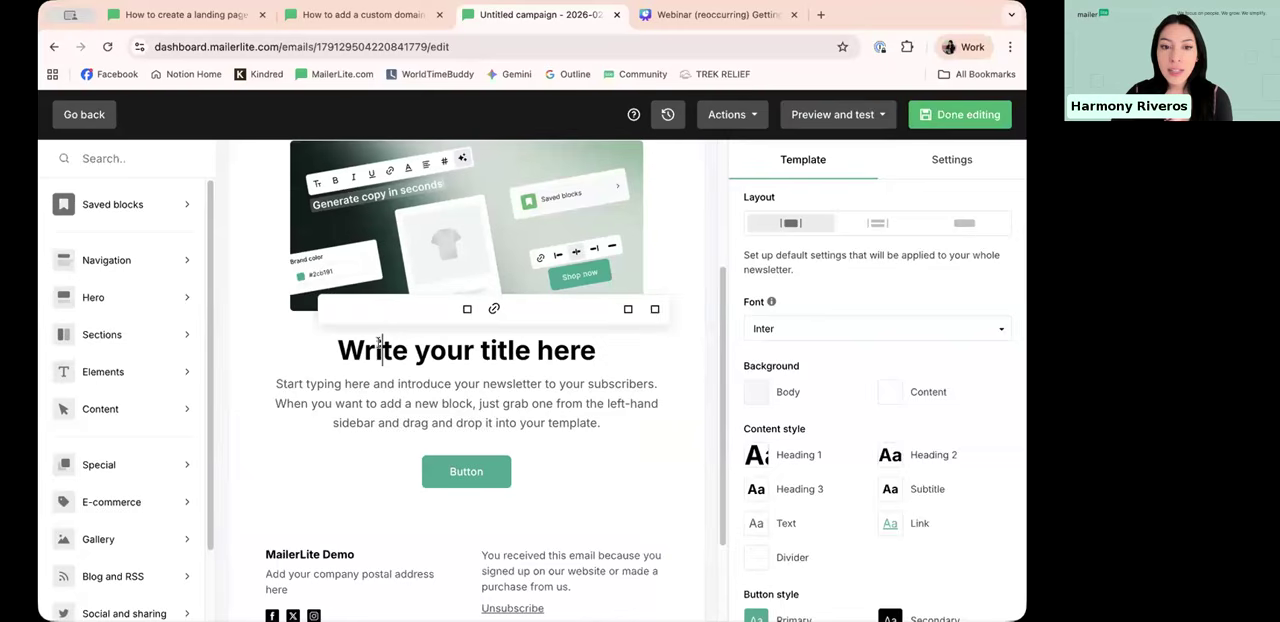
pyautogui.press('BackSpace')
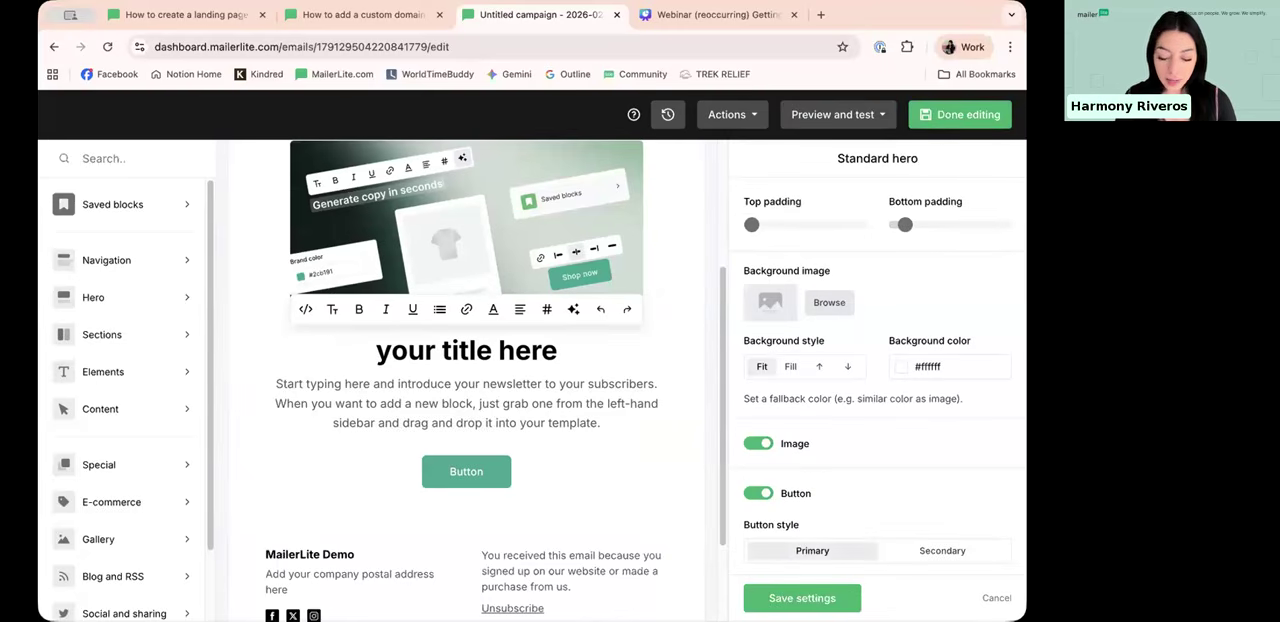
pyautogui.doubleClick(411, 352)
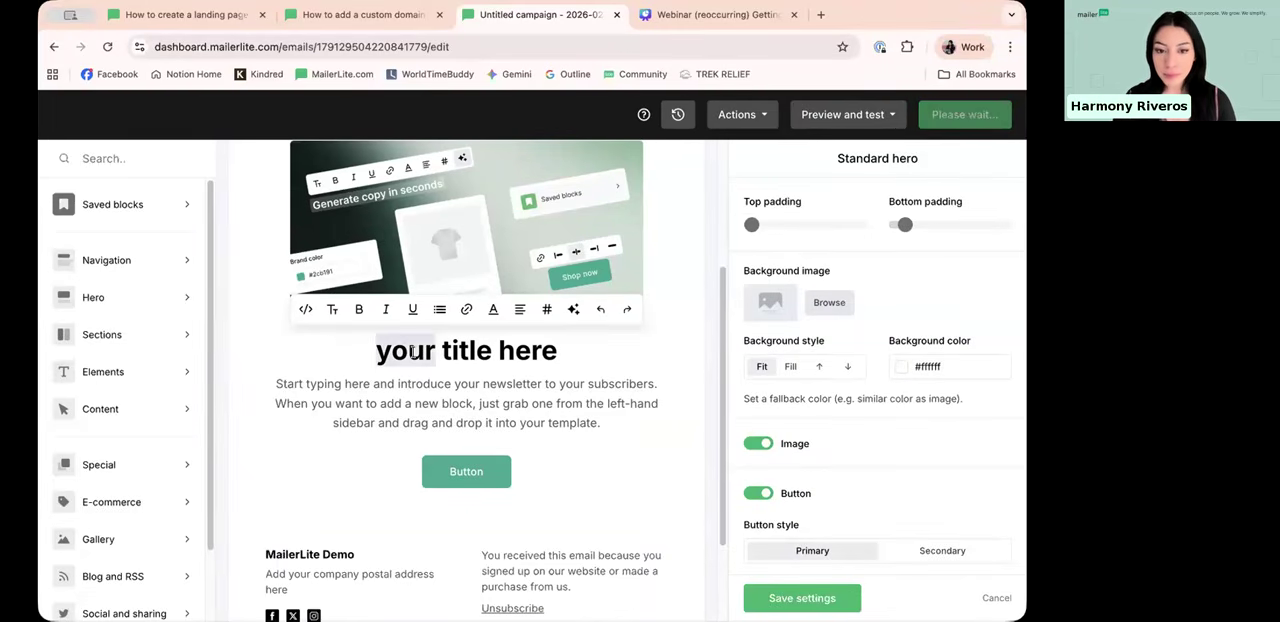
pyautogui.moveTo(562, 350); pyautogui.dragTo(374, 350)
pyautogui.write('Welcome')
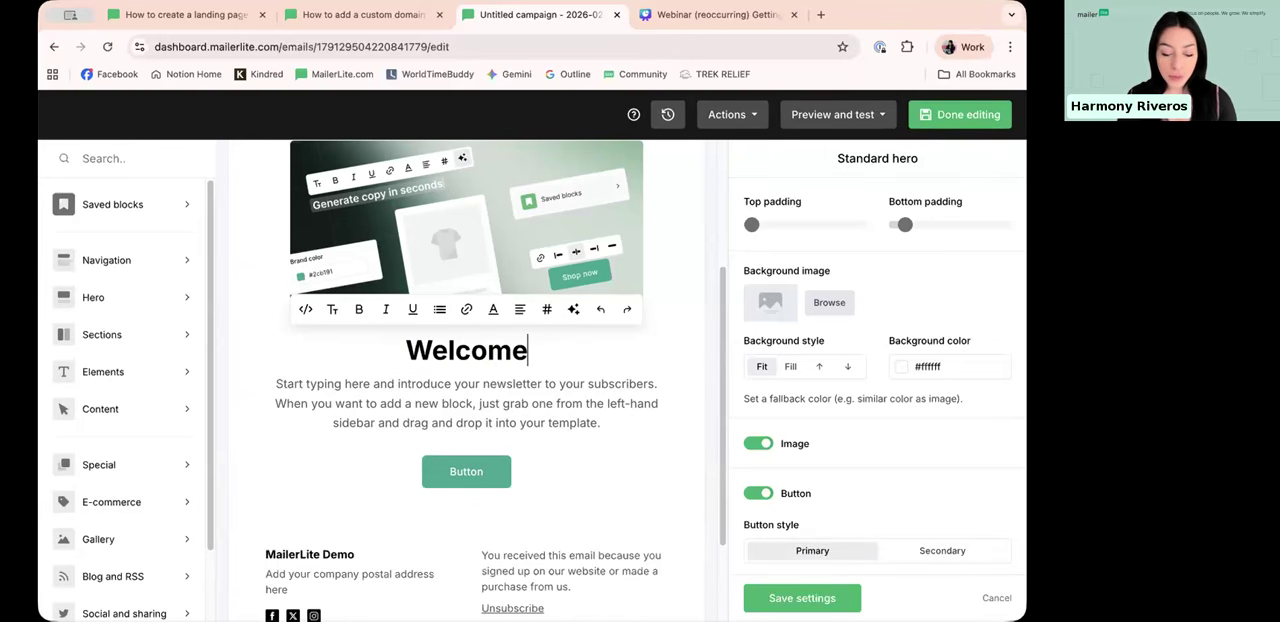
pyautogui.write('!')
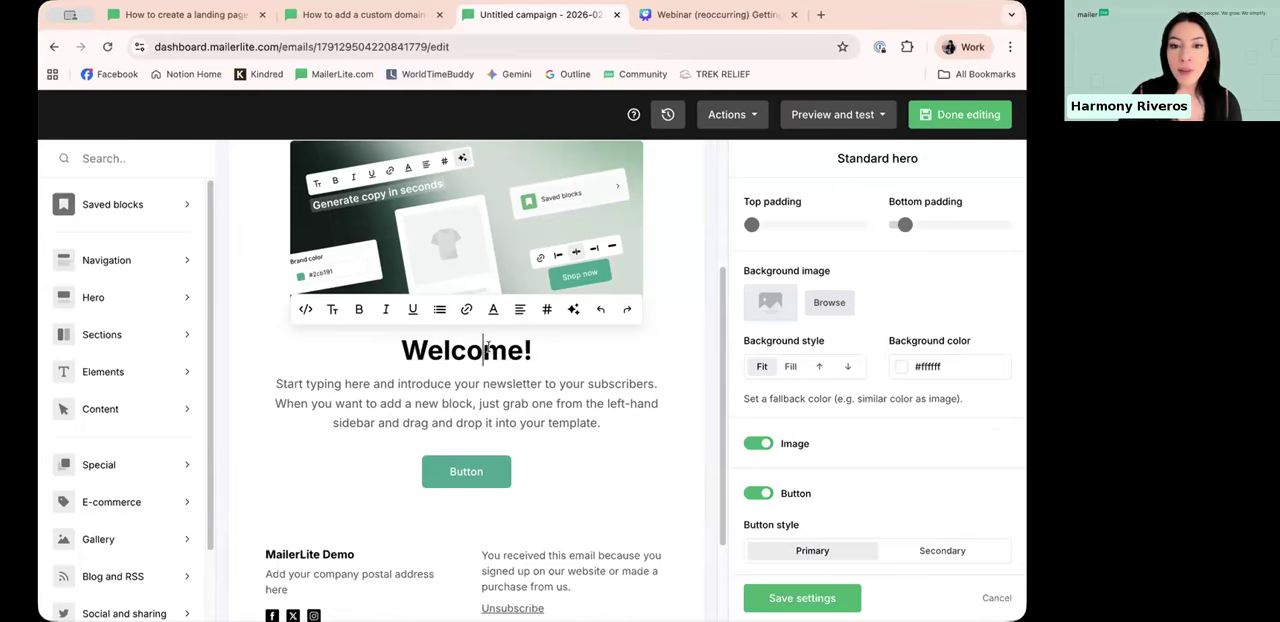
# Step: Add an exclamation mark to the end of the "Welcome" title under the hero image
pyautogui.scroll(-1, 600, 428)
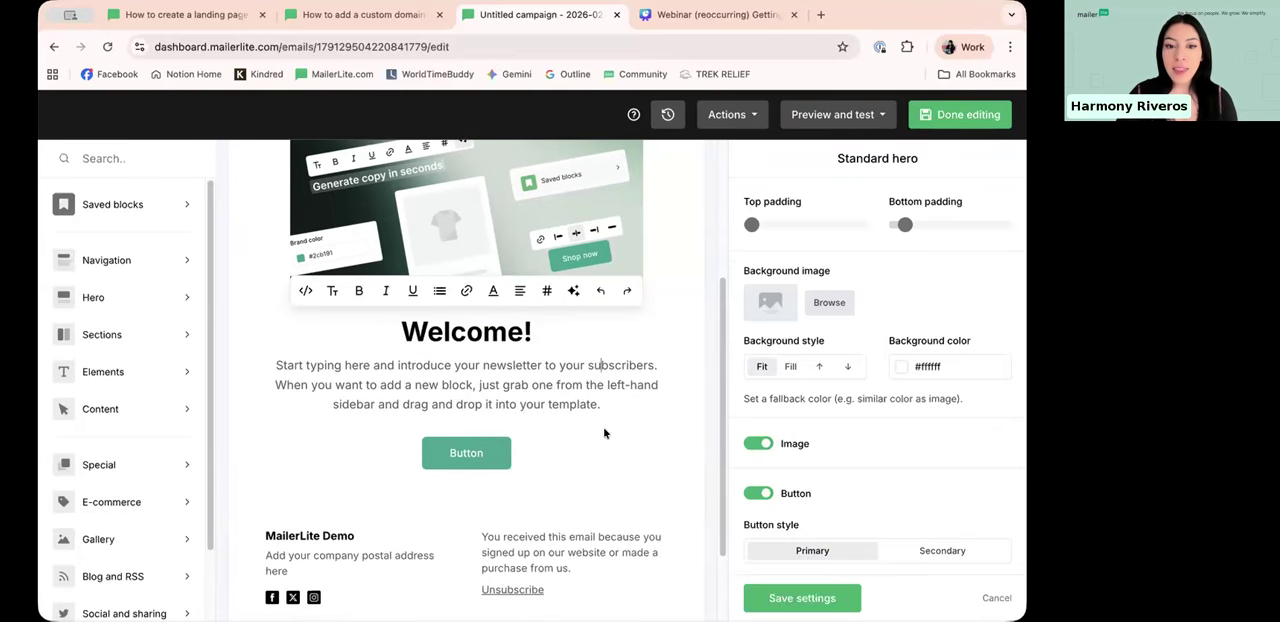
# Step: Examine the hero button's link and alignment options and the footer block beneath it
pyautogui.click(477, 455)
pyautogui.scroll(-1, 423, 419)
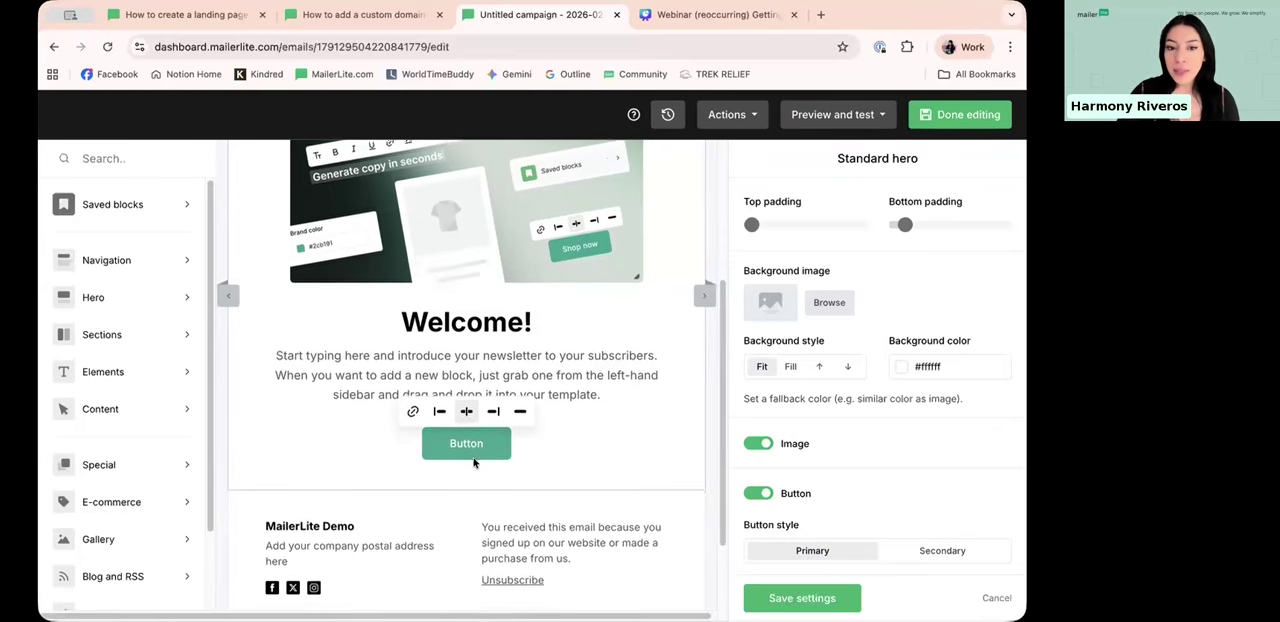
pyautogui.click(412, 407)
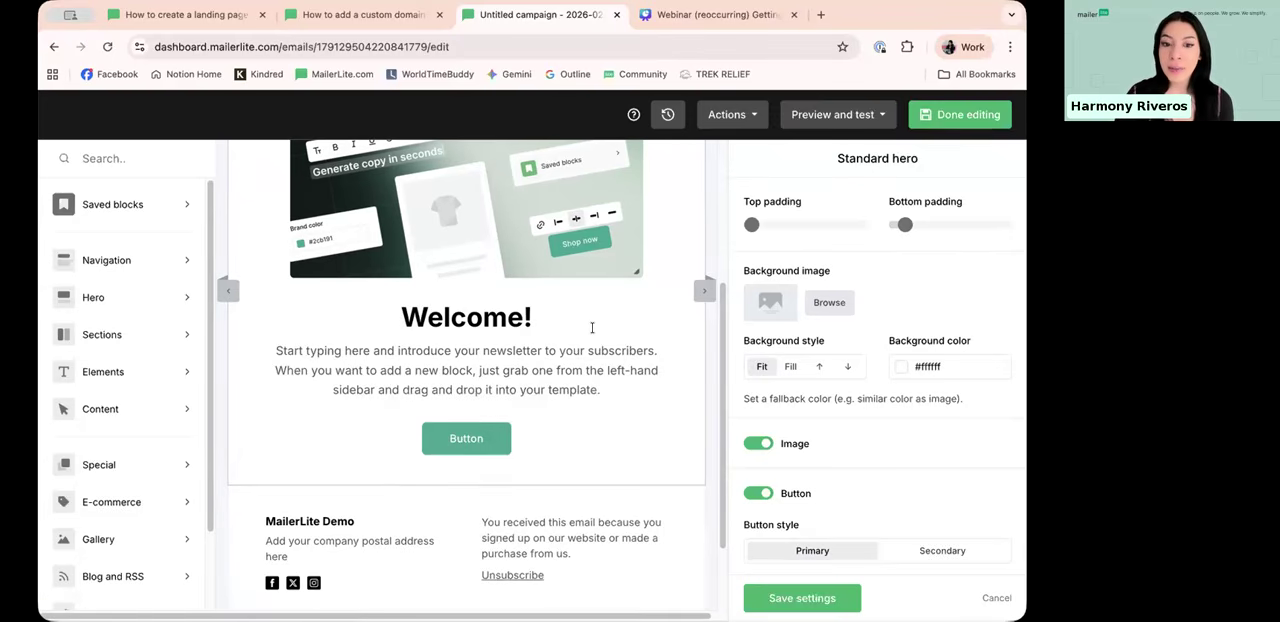
pyautogui.scroll(-2, 321, 458)
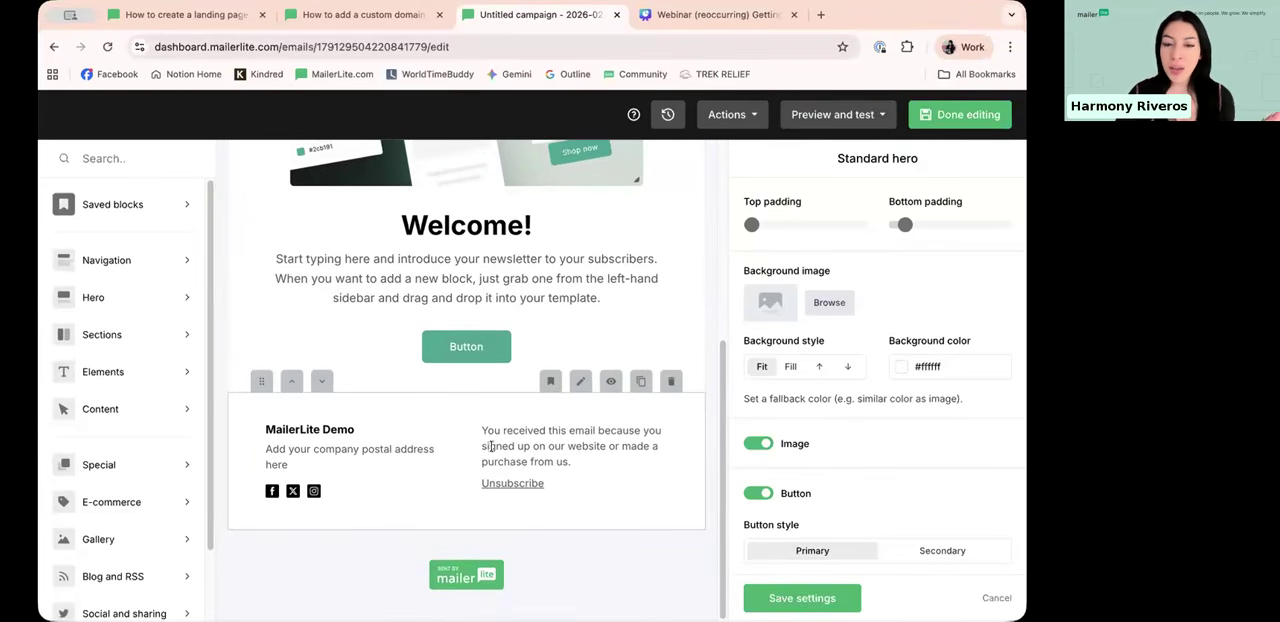
pyautogui.scroll(4, 478, 432)
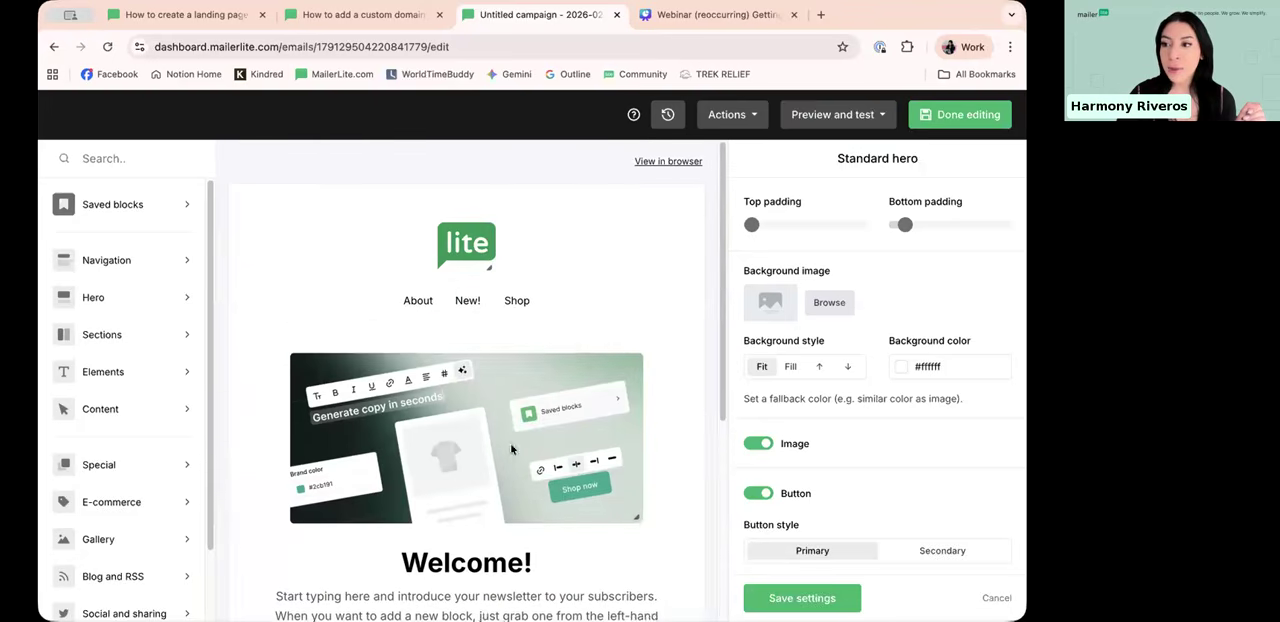
# Step: Browse the ready-made Navigation and Elements blocks available for the email
pyautogui.moveTo(112, 268)
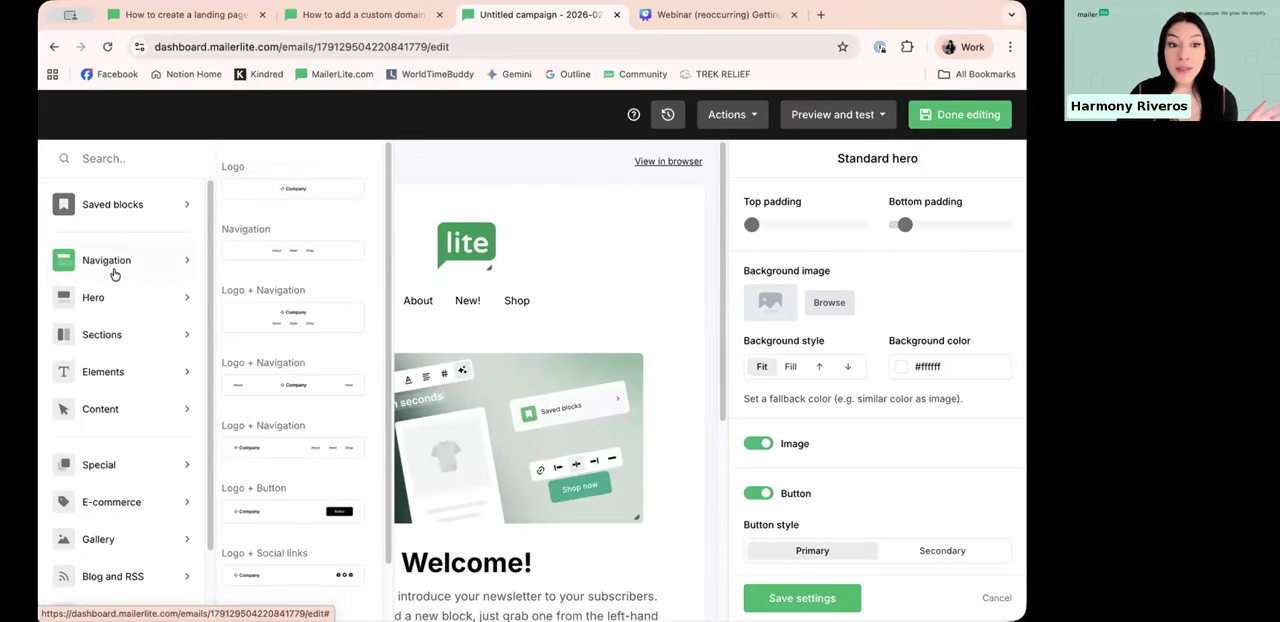
pyautogui.scroll(-1, 244, 268)
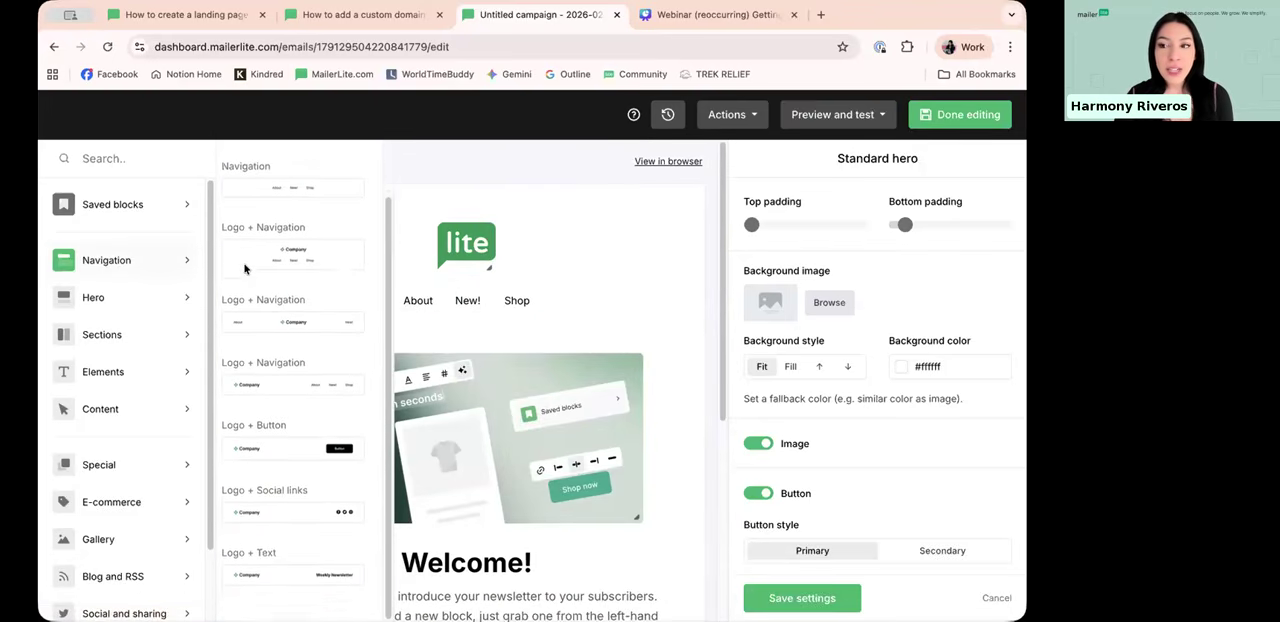
pyautogui.moveTo(183, 298)
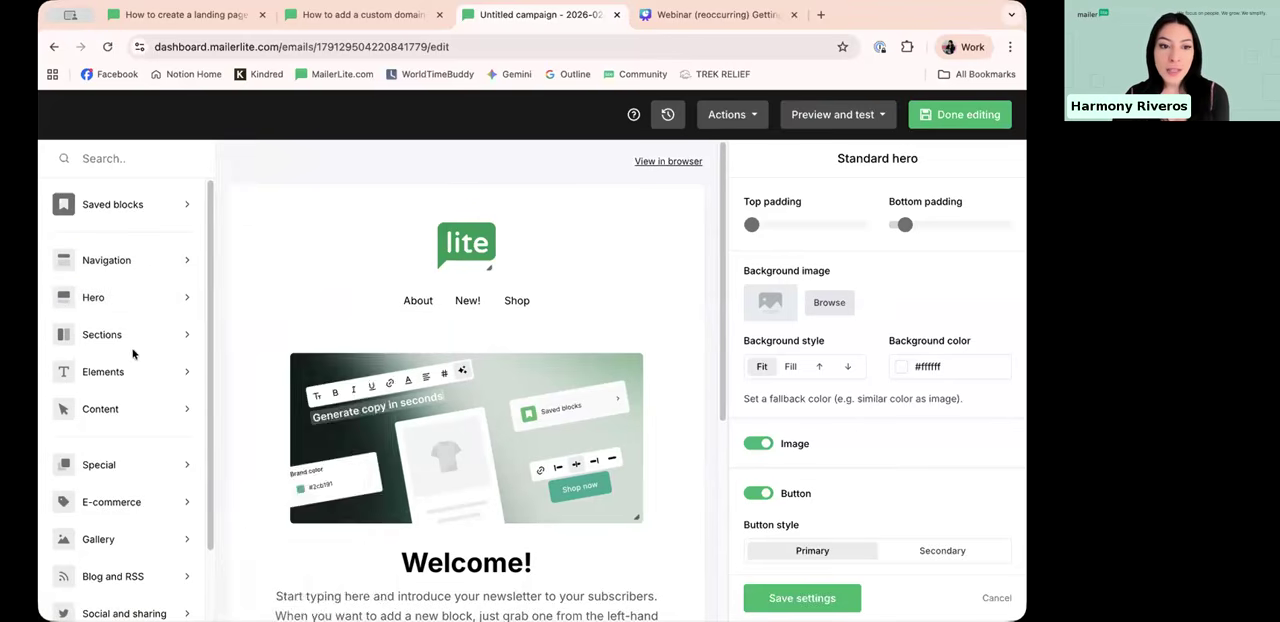
pyautogui.moveTo(123, 366)
pyautogui.scroll(-3, 295, 338)
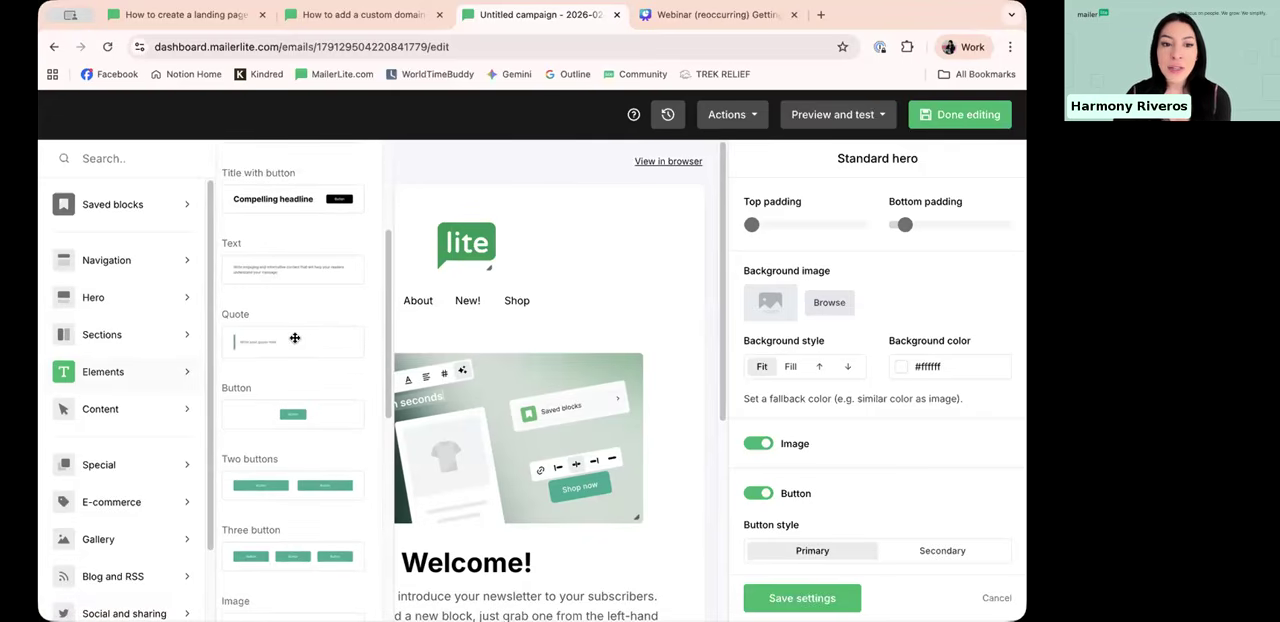
pyautogui.scroll(-2, 298, 340)
# Step: Insert a 3 columns section between the logo and navigation header and the hero image
pyautogui.moveTo(117, 329)
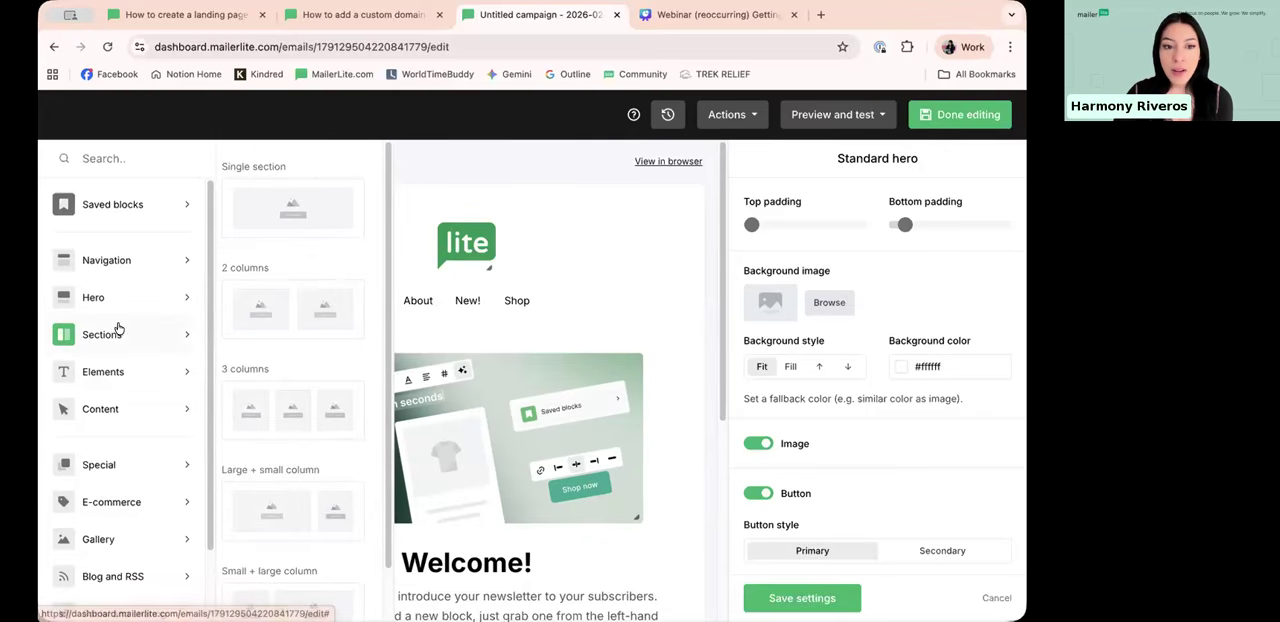
pyautogui.scroll(-1, 326, 347)
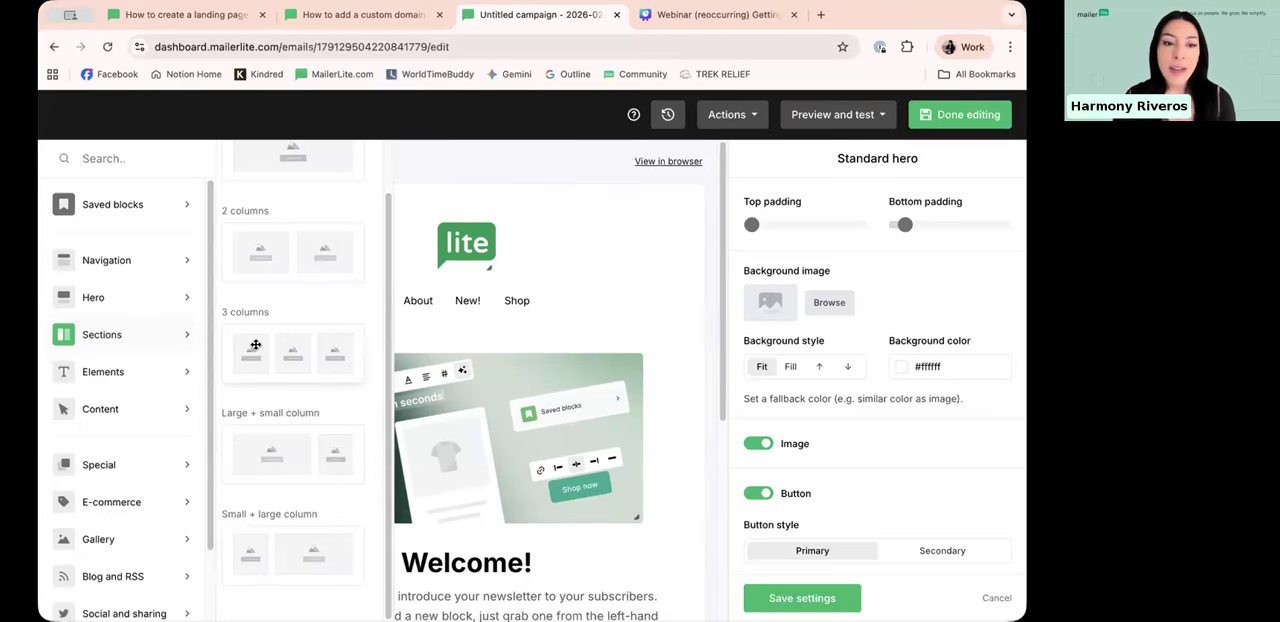
pyautogui.moveTo(303, 361); pyautogui.dragTo(451, 371)
pyautogui.scroll(-1, 451, 371)
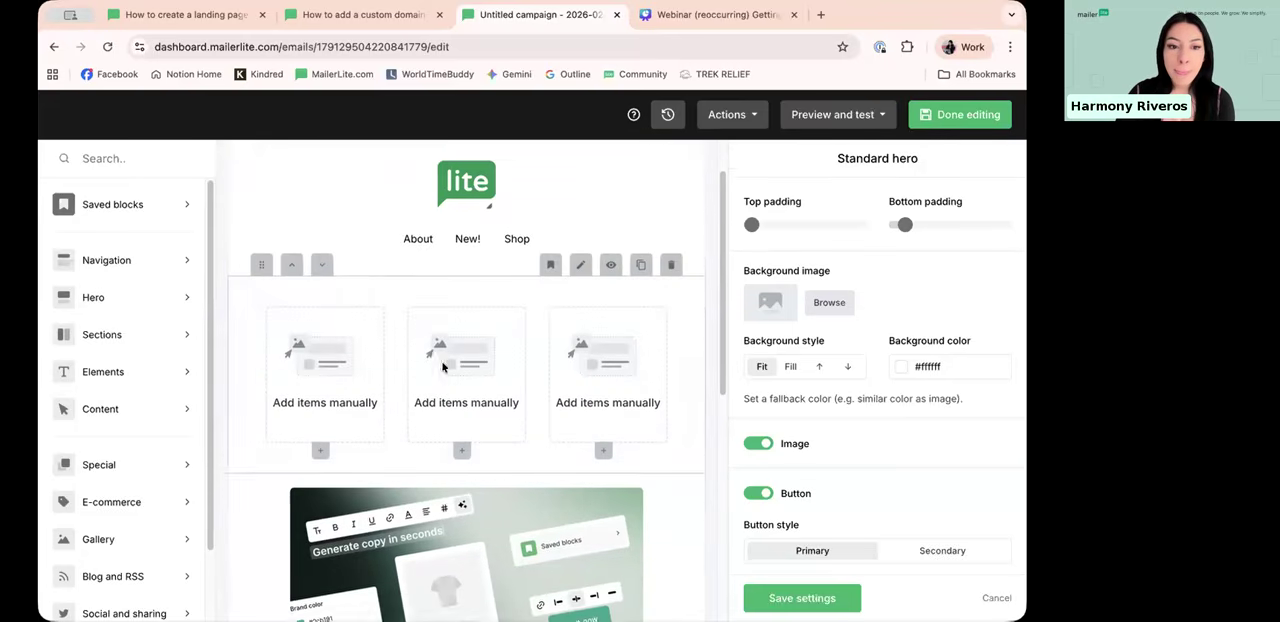
# Step: Fill the three-column section with a text item in the first column, an image in the second and a button in the third
pyautogui.click(320, 432)
pyautogui.click(372, 394)
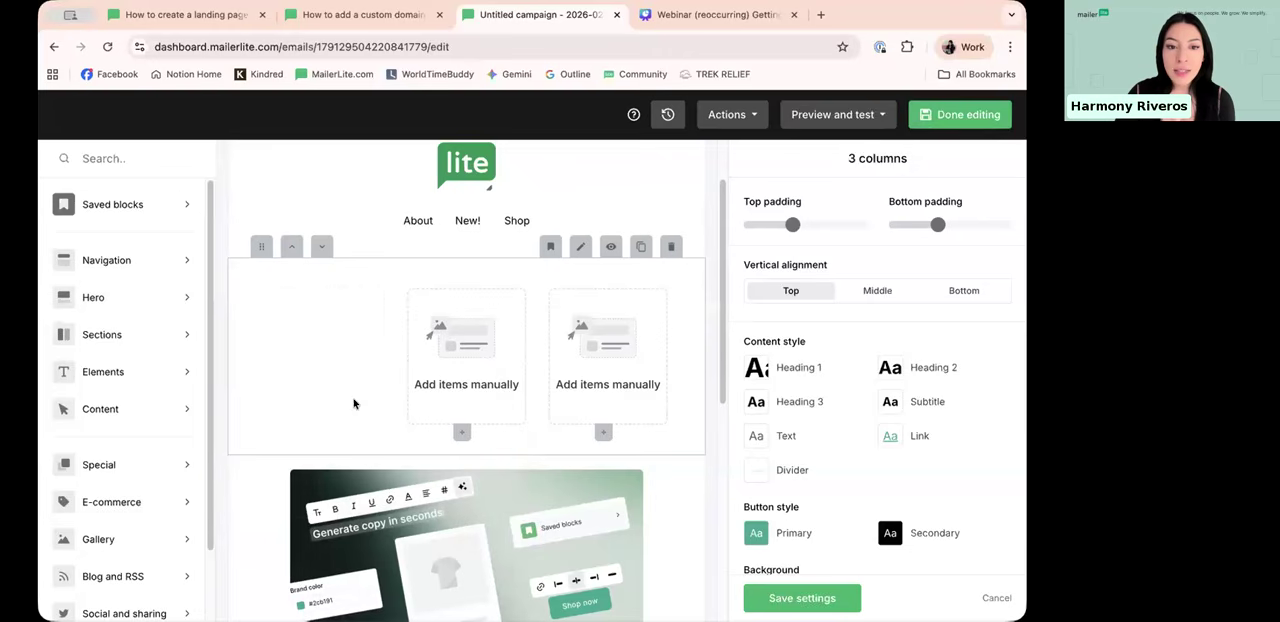
pyautogui.click(461, 432)
pyautogui.click(513, 415)
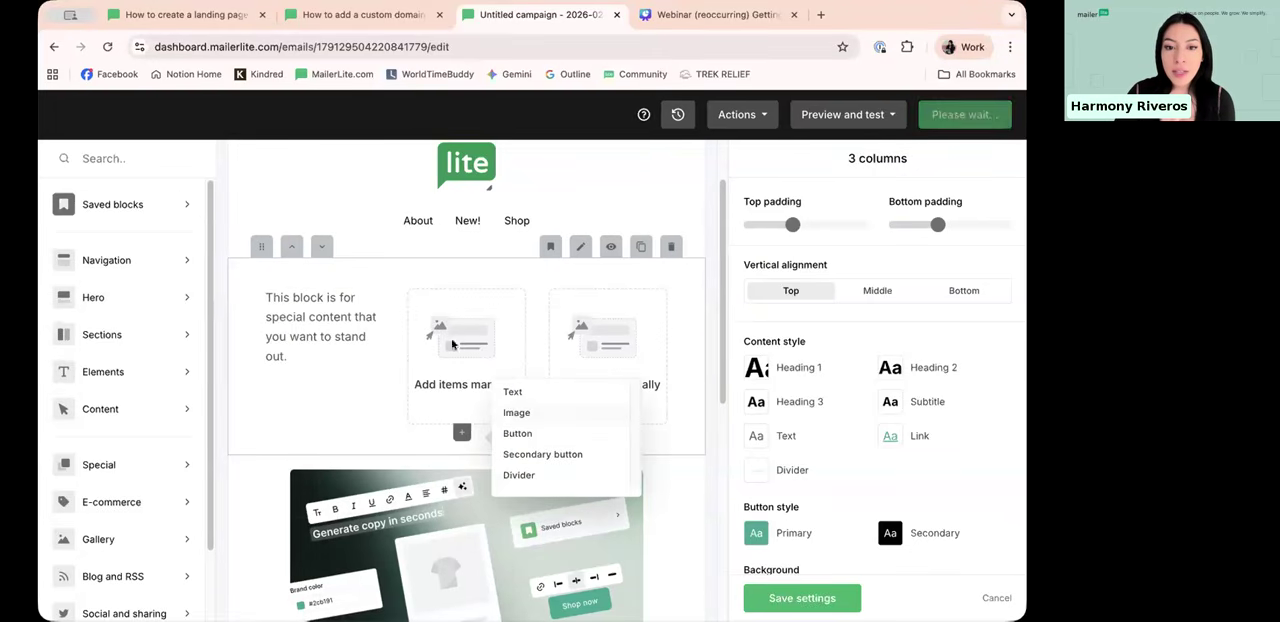
pyautogui.click(603, 432)
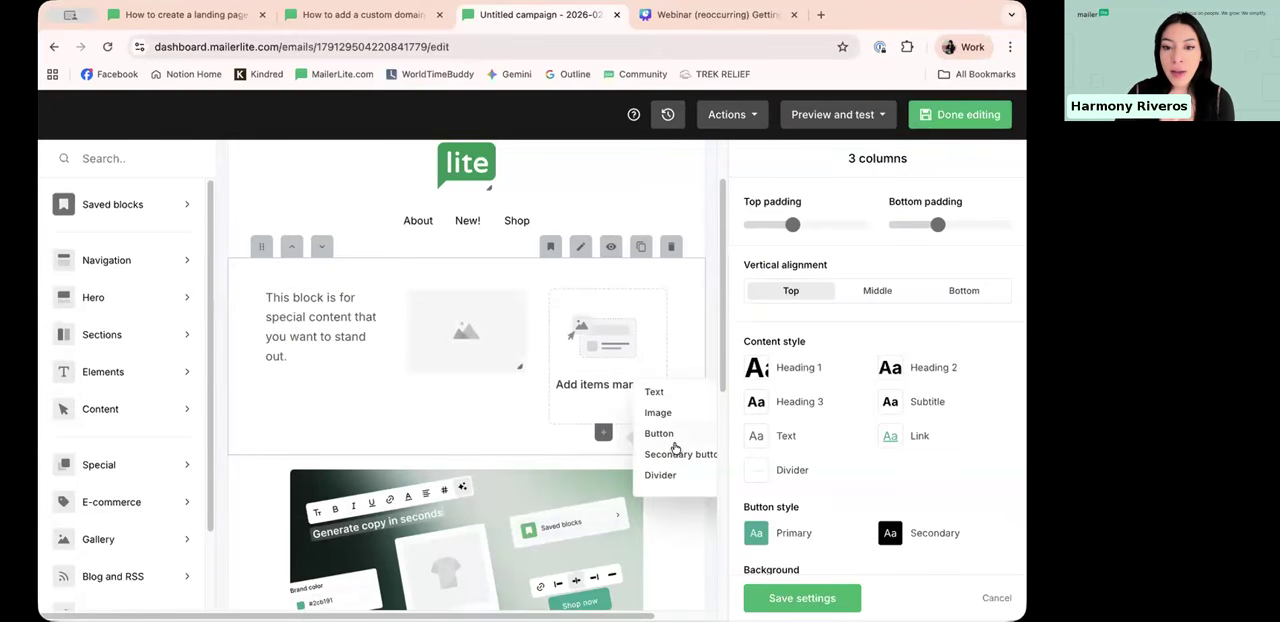
pyautogui.click(664, 434)
# Step: Insert an Image element between the three-column section and the hero block
pyautogui.scroll(-3, 332, 308)
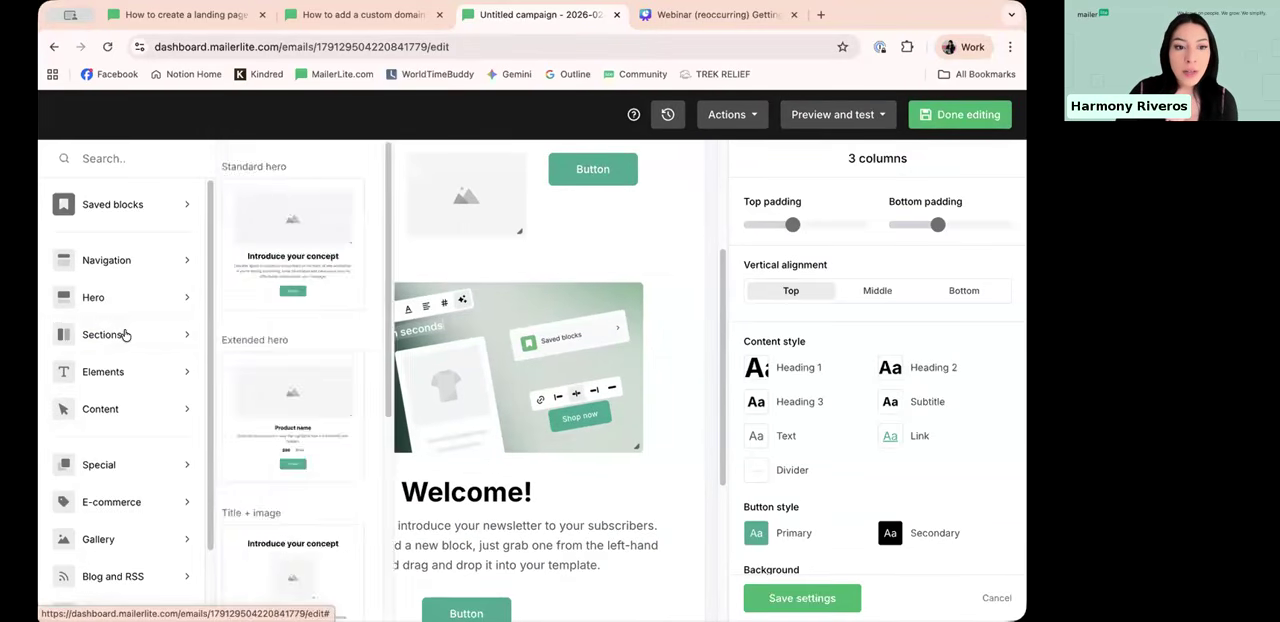
pyautogui.scroll(-5, 274, 447)
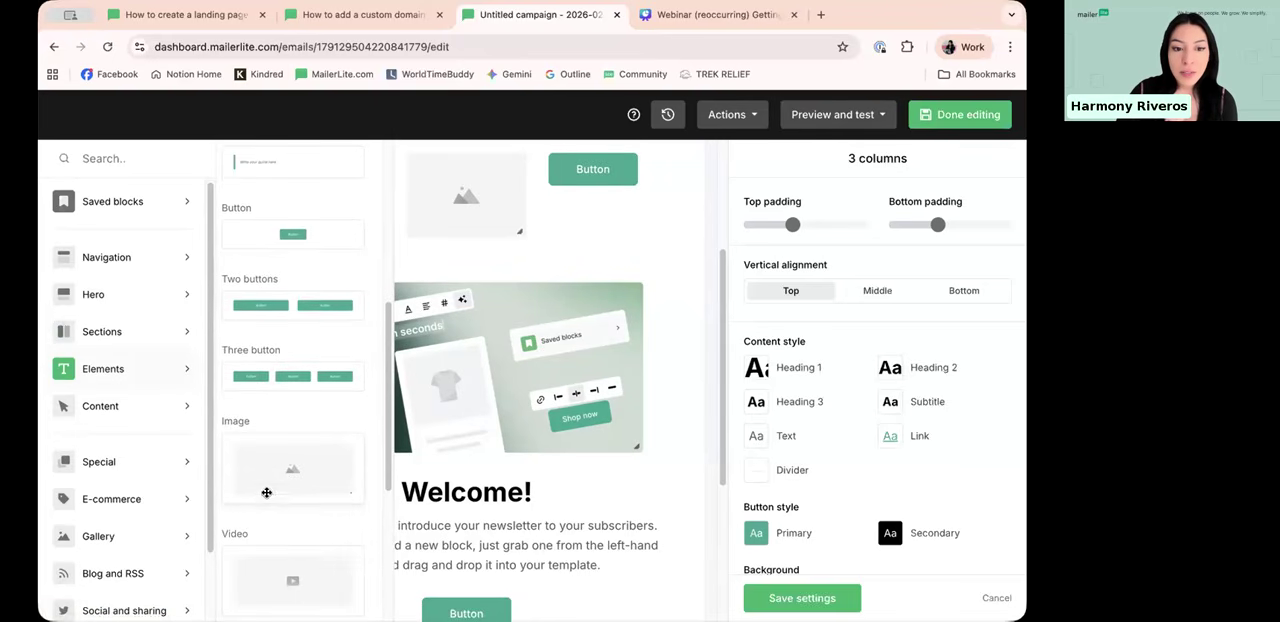
pyautogui.moveTo(268, 473); pyautogui.dragTo(464, 347)
pyautogui.moveTo(457, 306); pyautogui.dragTo(477, 331)
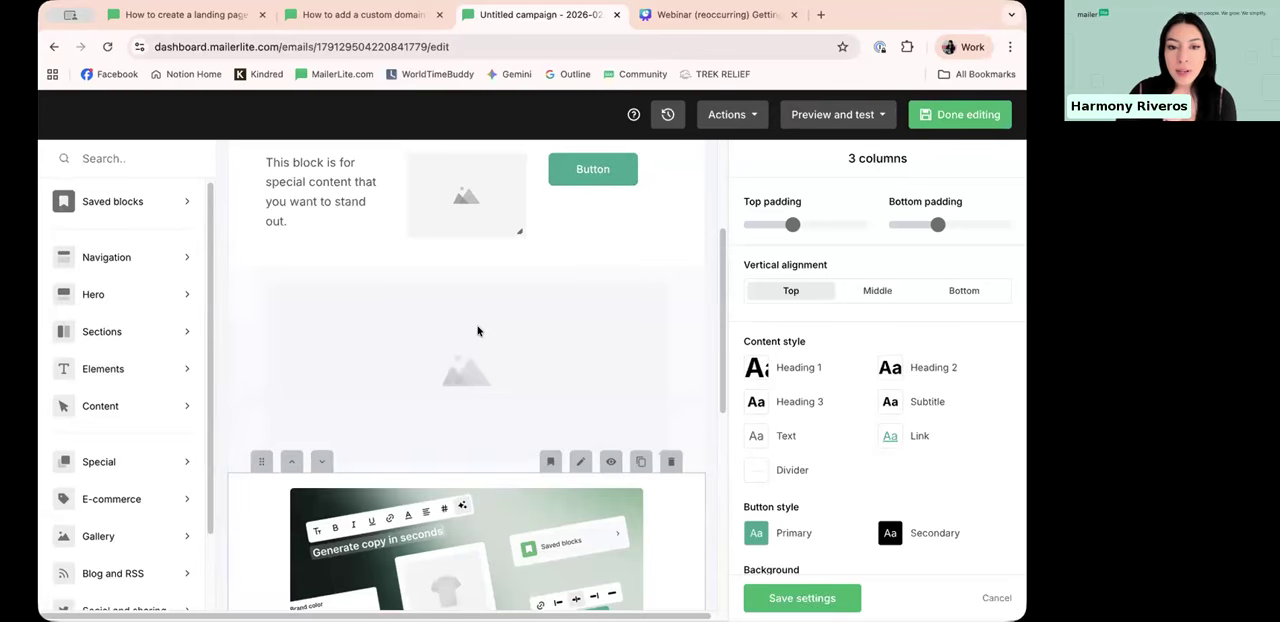
# Step: Move the empty image block below the Welcome hero block and back above it
pyautogui.scroll(2, 651, 305)
pyautogui.scroll(-2, 655, 308)
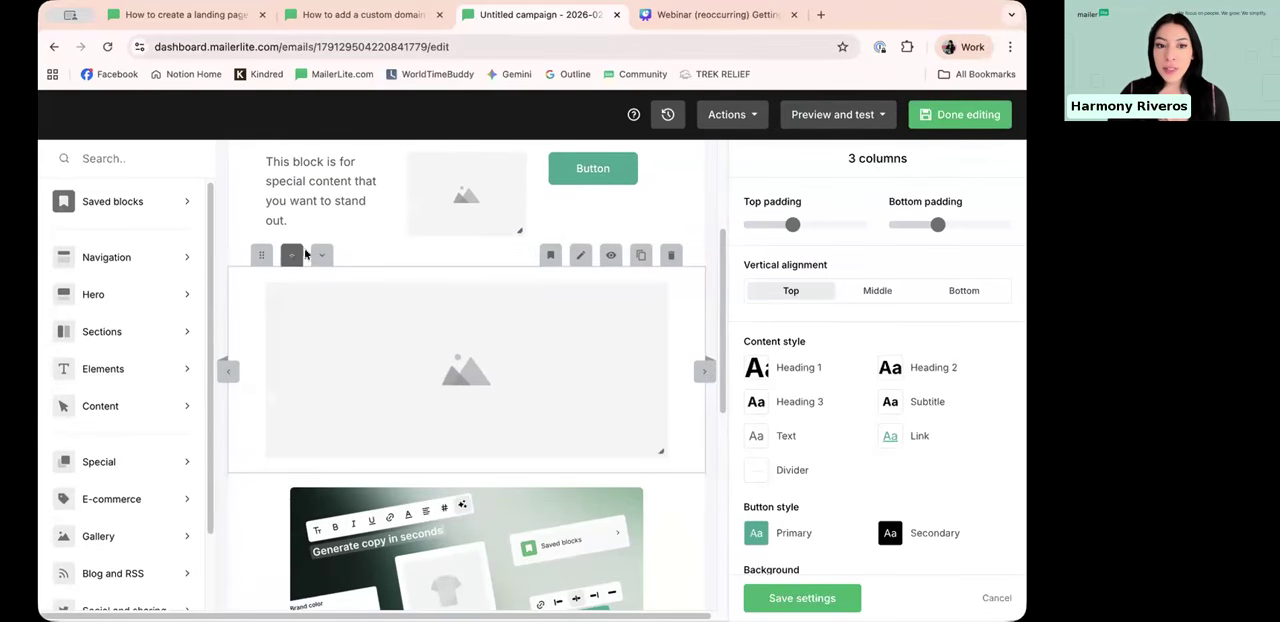
pyautogui.scroll(2, 309, 284)
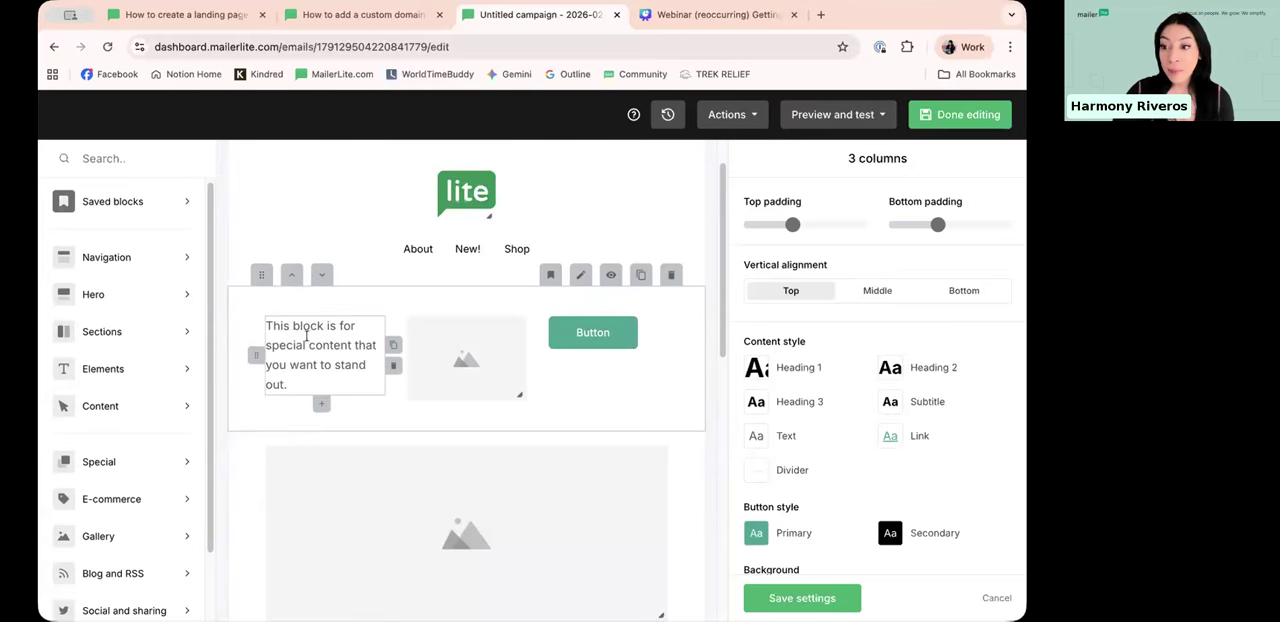
pyautogui.scroll(-2, 310, 350)
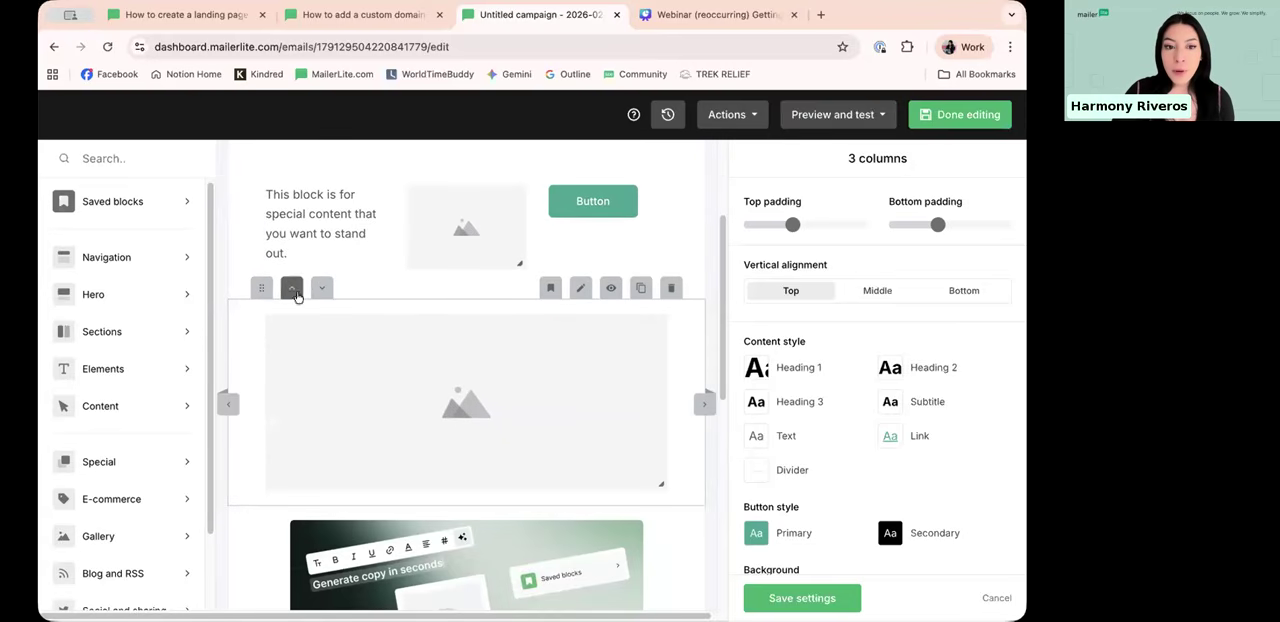
pyautogui.scroll(-3, 351, 371)
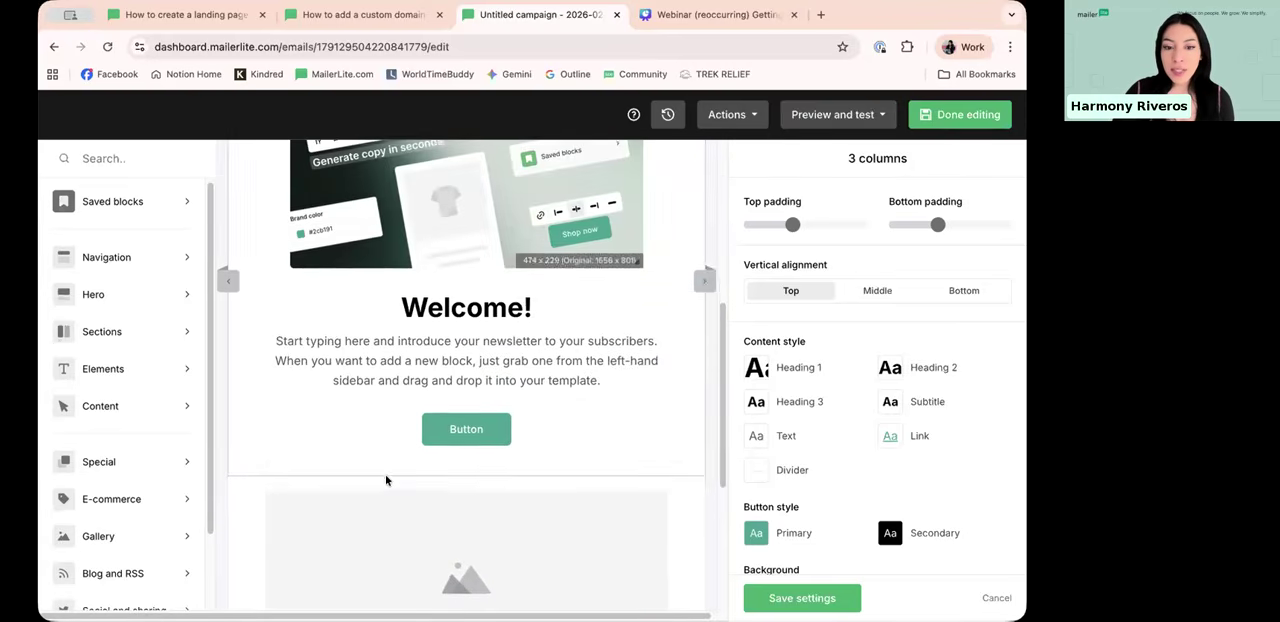
pyautogui.scroll(-3, 386, 480)
pyautogui.scroll(1, 308, 313)
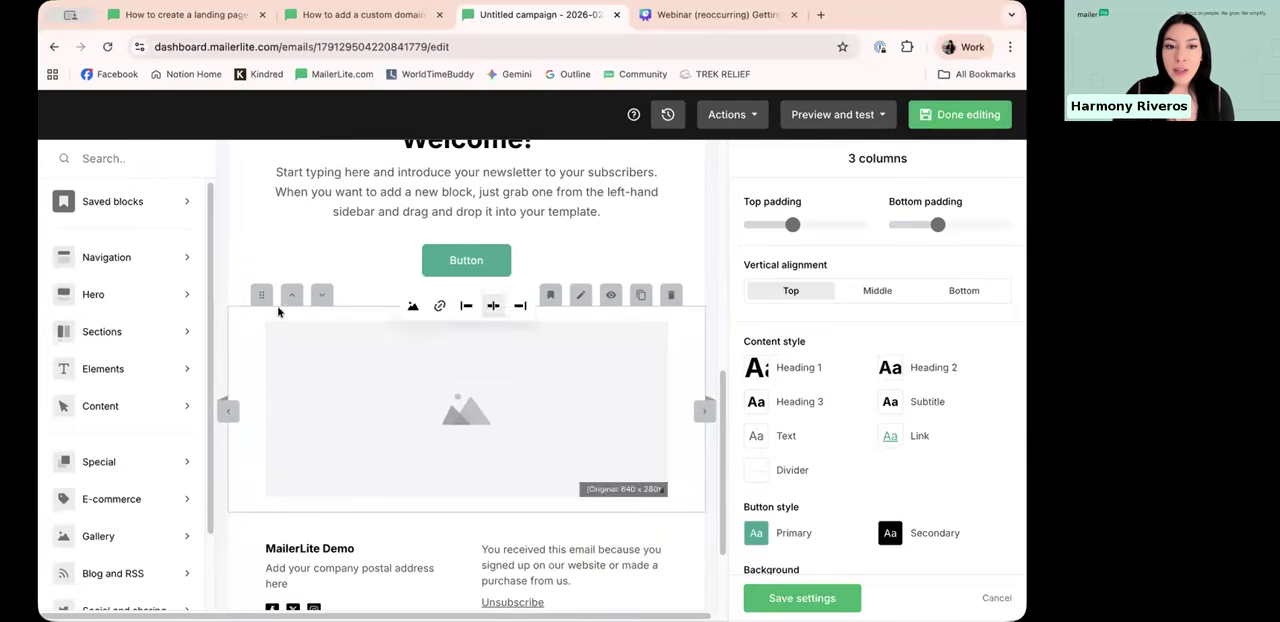
pyautogui.moveTo(256, 232); pyautogui.dragTo(270, 189)
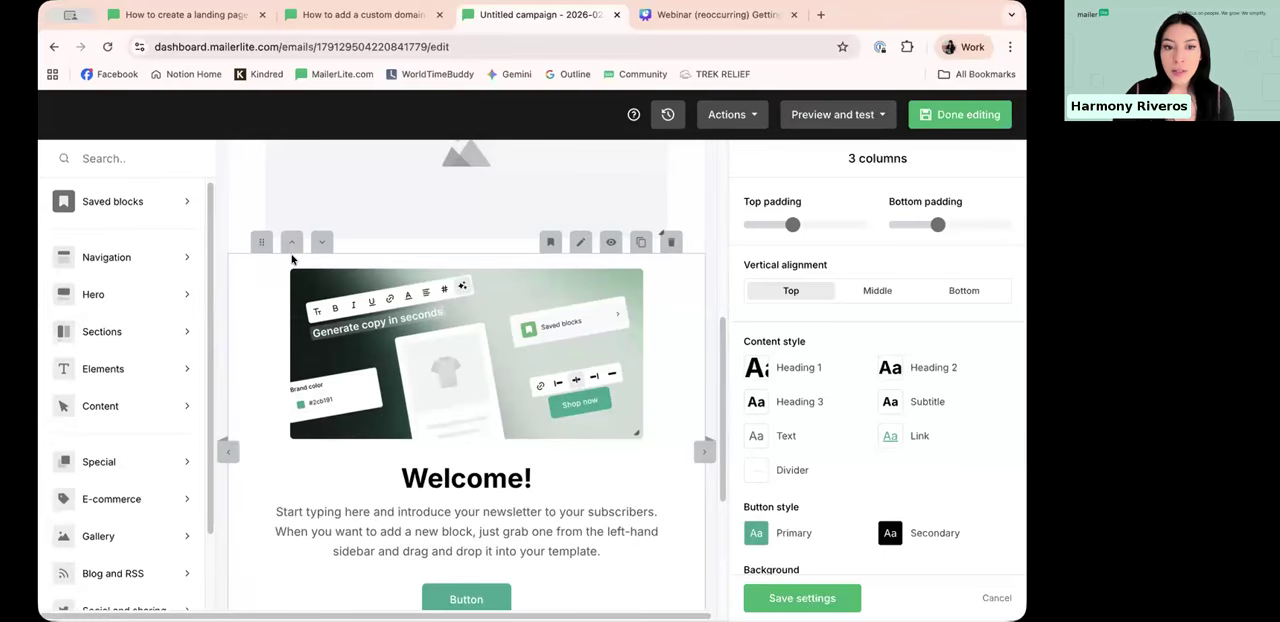
# Step: Delete the three-column section containing the text, image and button
pyautogui.scroll(5, 437, 328)
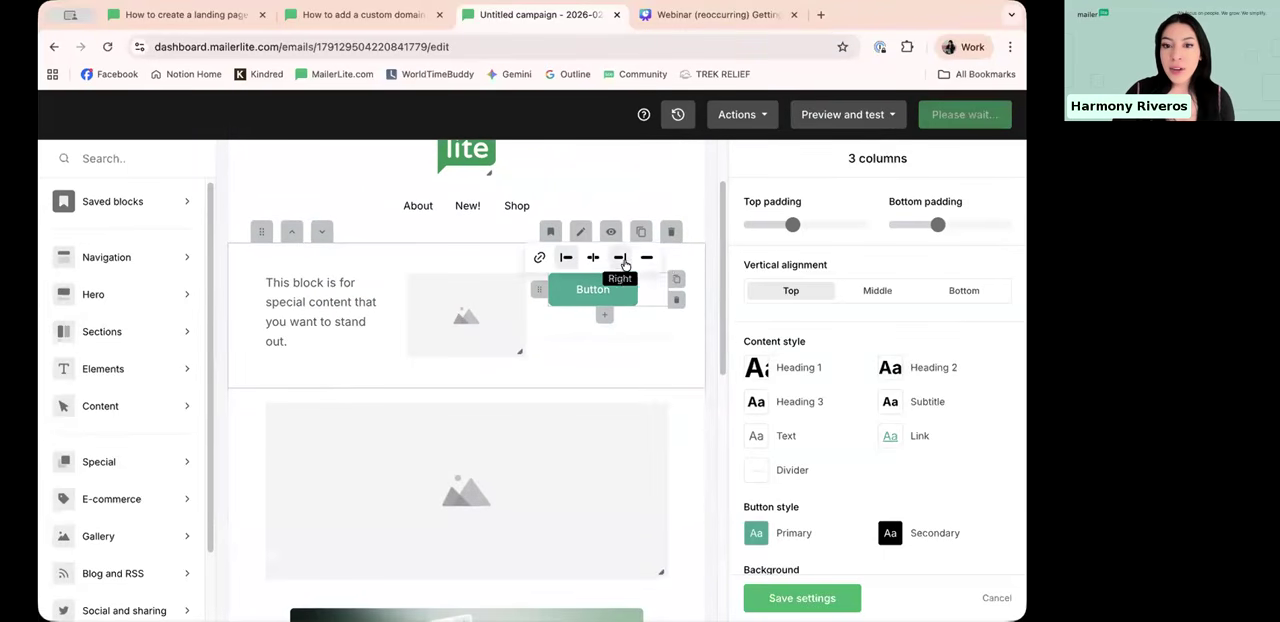
pyautogui.click(672, 234)
pyautogui.scroll(-3, 529, 290)
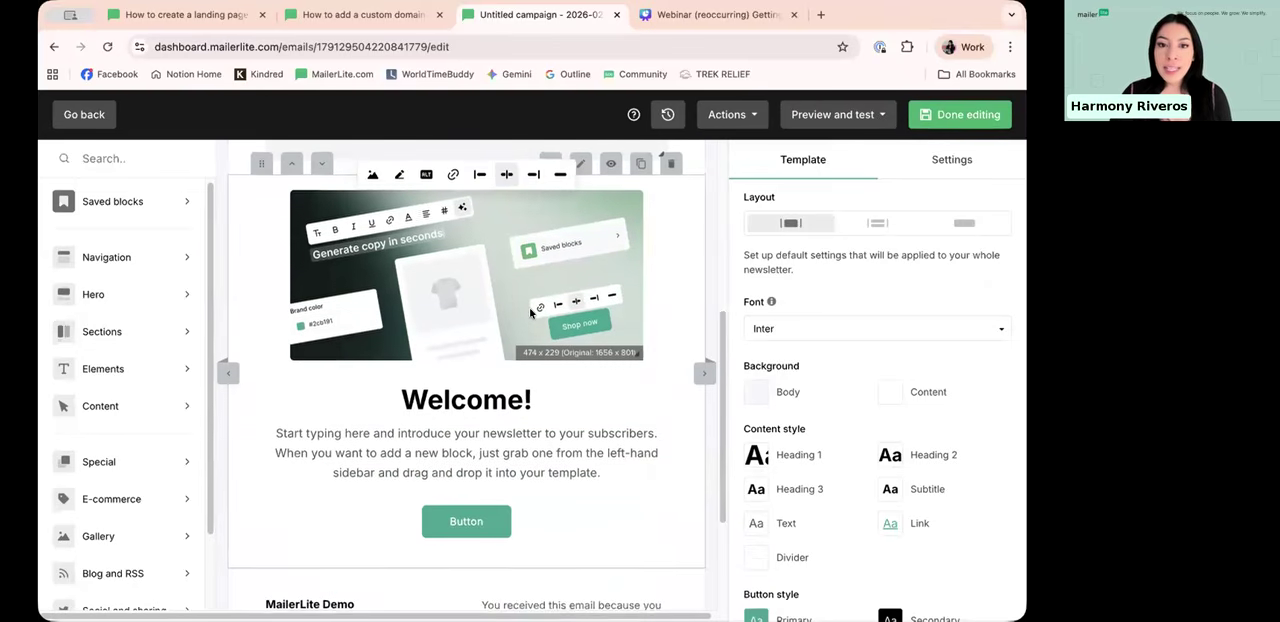
# Step: Save the Welcome hero block as a reusable block template named "Saved block"
pyautogui.scroll(1, 532, 314)
pyautogui.moveTo(572, 301)
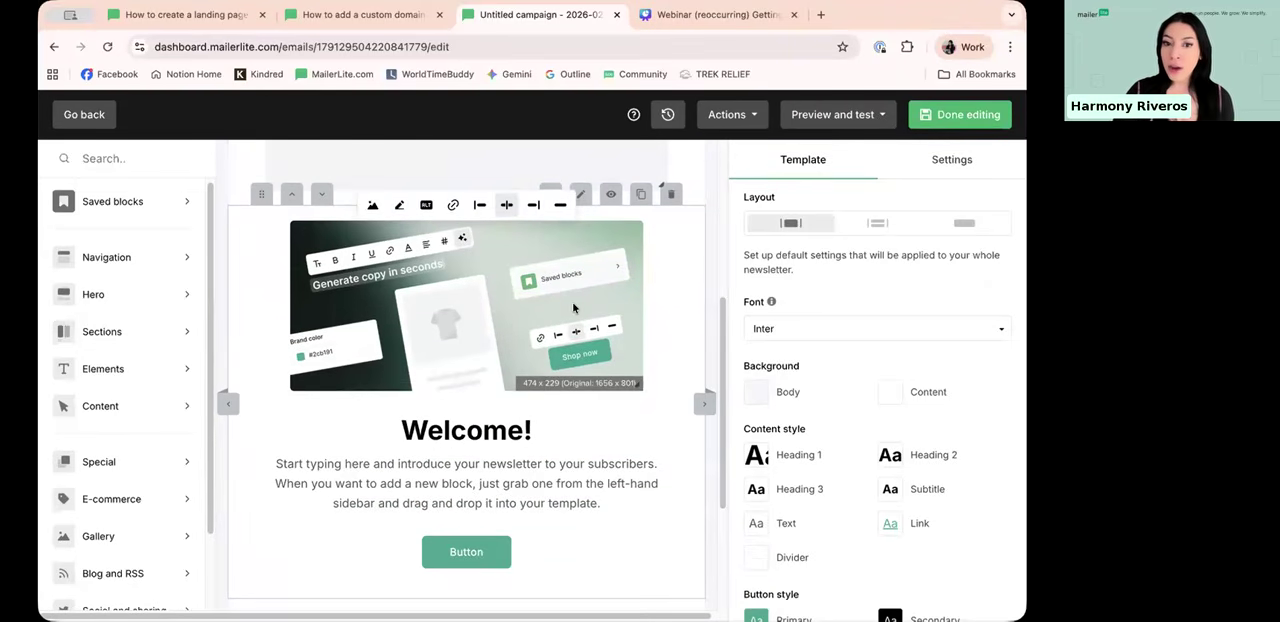
pyautogui.scroll(3, 546, 330)
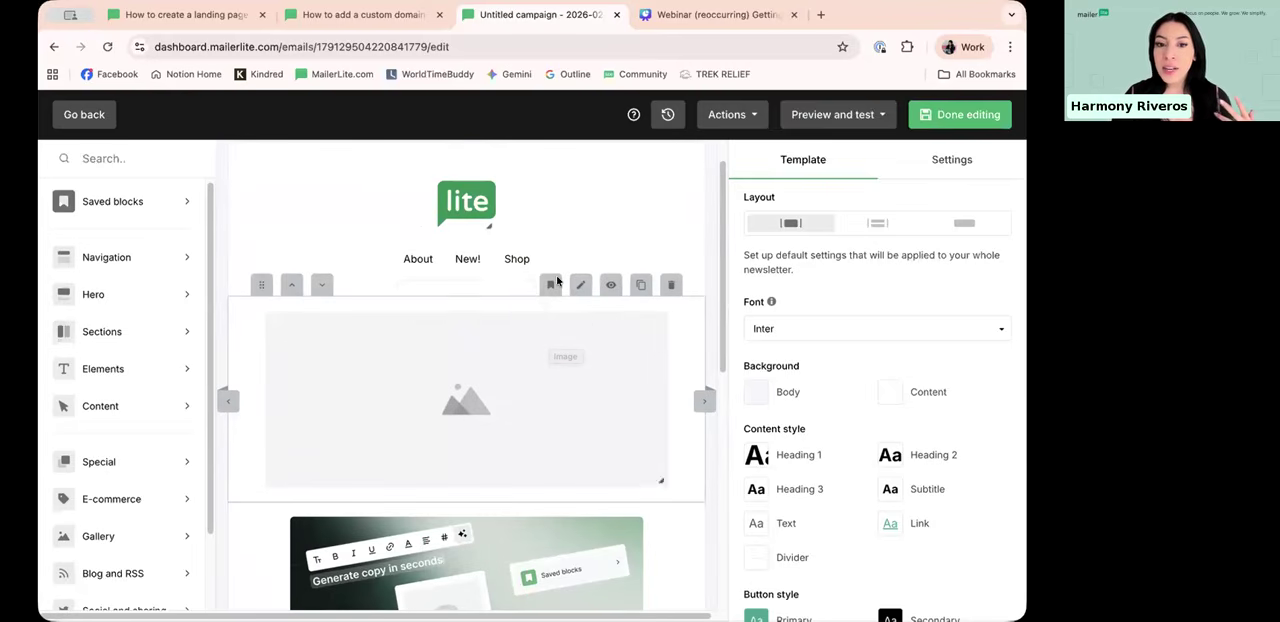
pyautogui.scroll(-5, 285, 369)
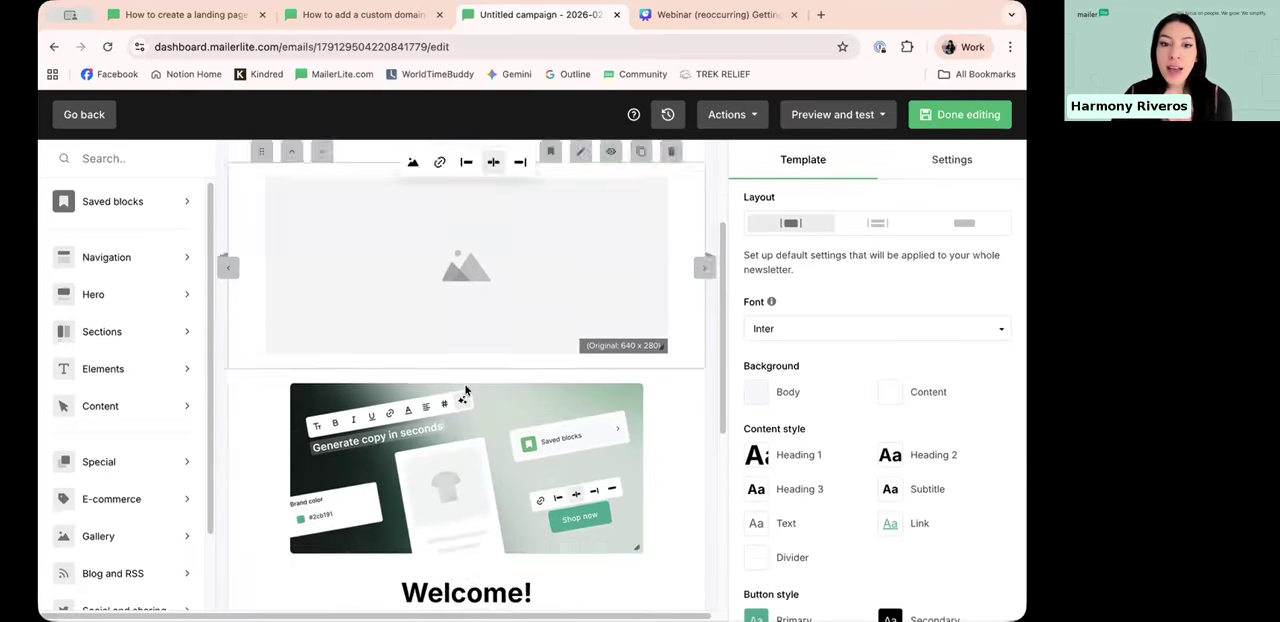
pyautogui.scroll(2, 518, 365)
pyautogui.scroll(1, 518, 365)
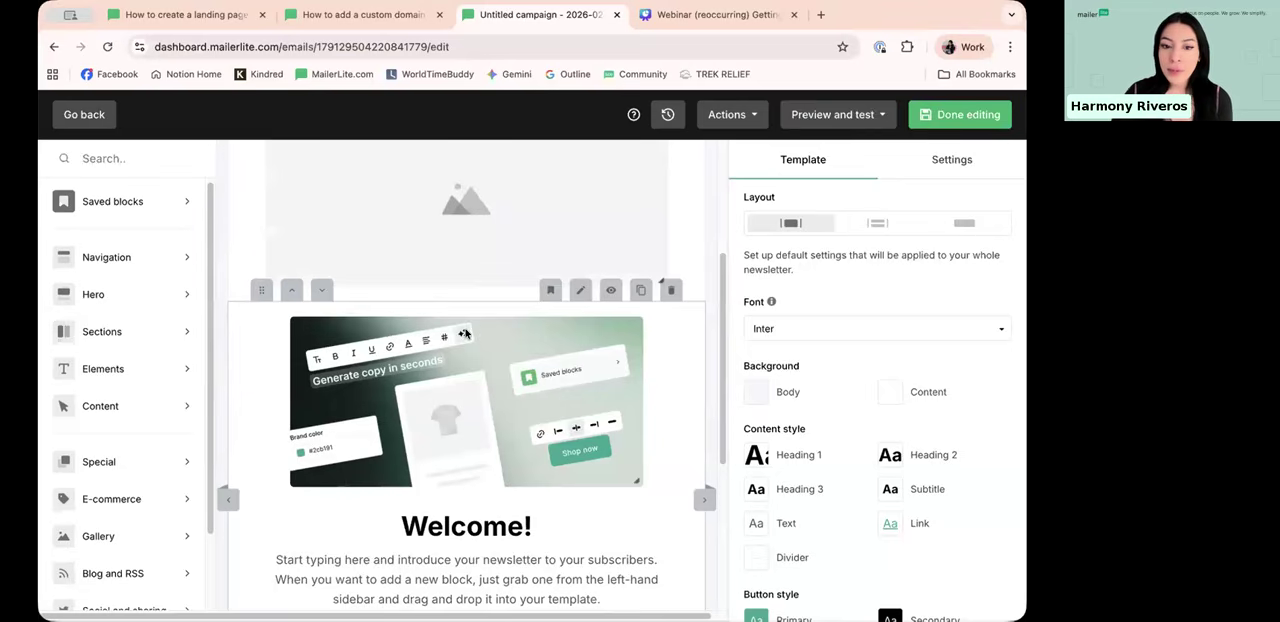
pyautogui.scroll(-1, 467, 340)
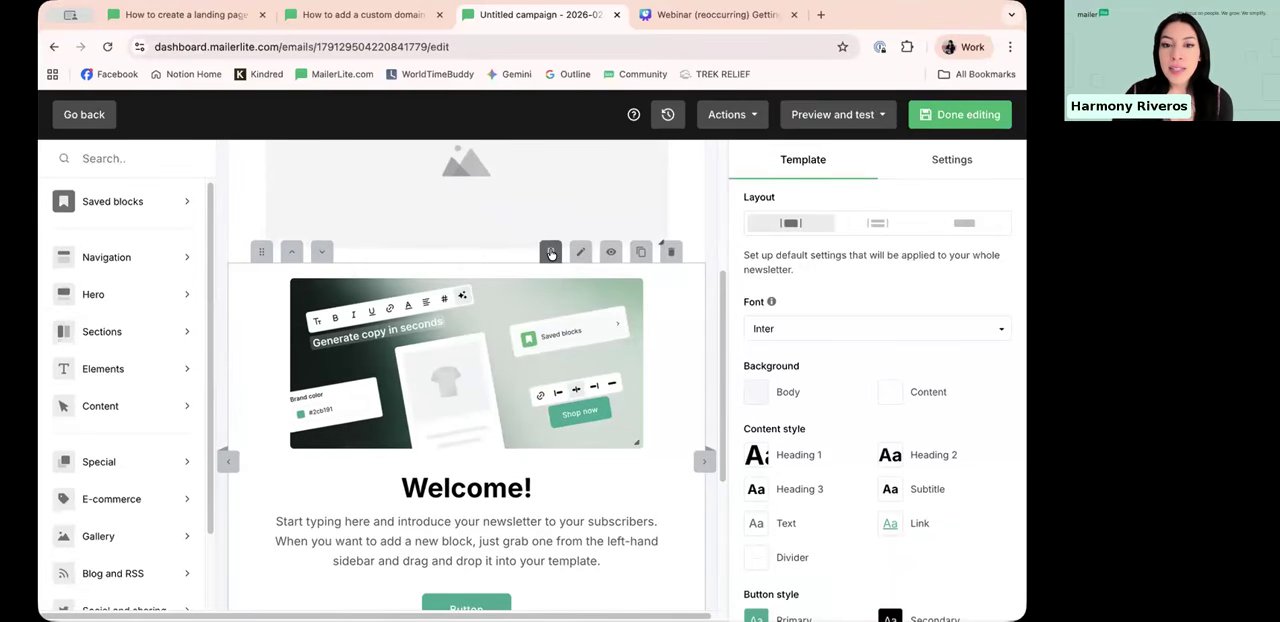
pyautogui.click(550, 253)
pyautogui.click(538, 315)
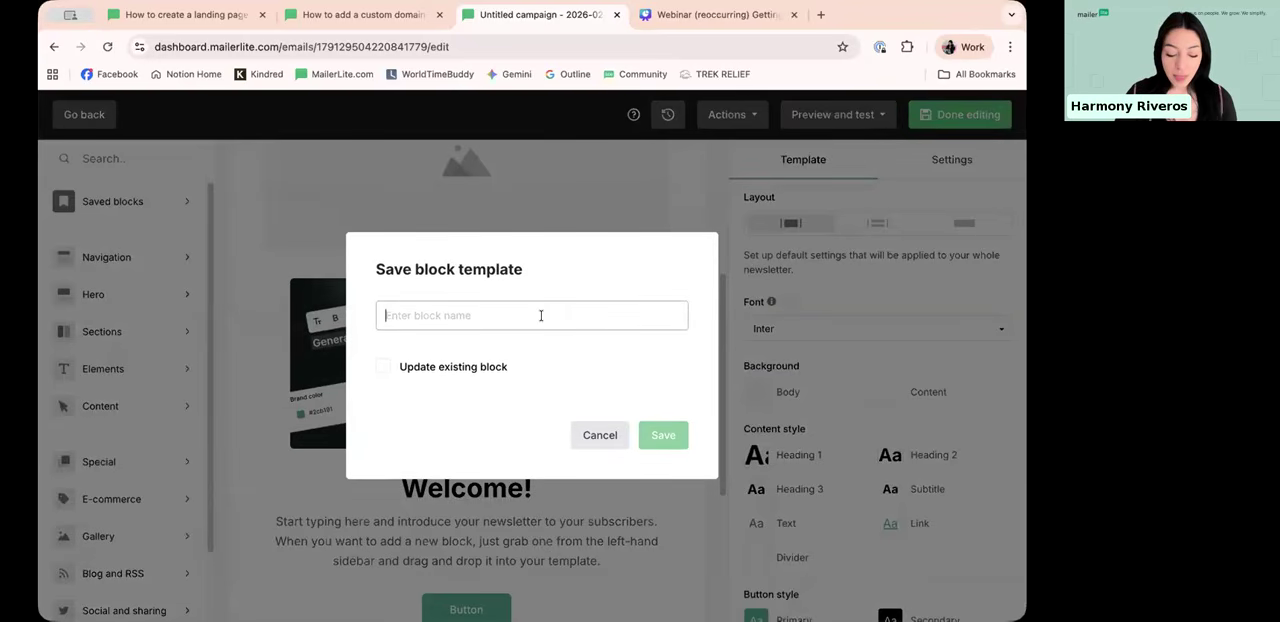
pyautogui.write('Saved block')
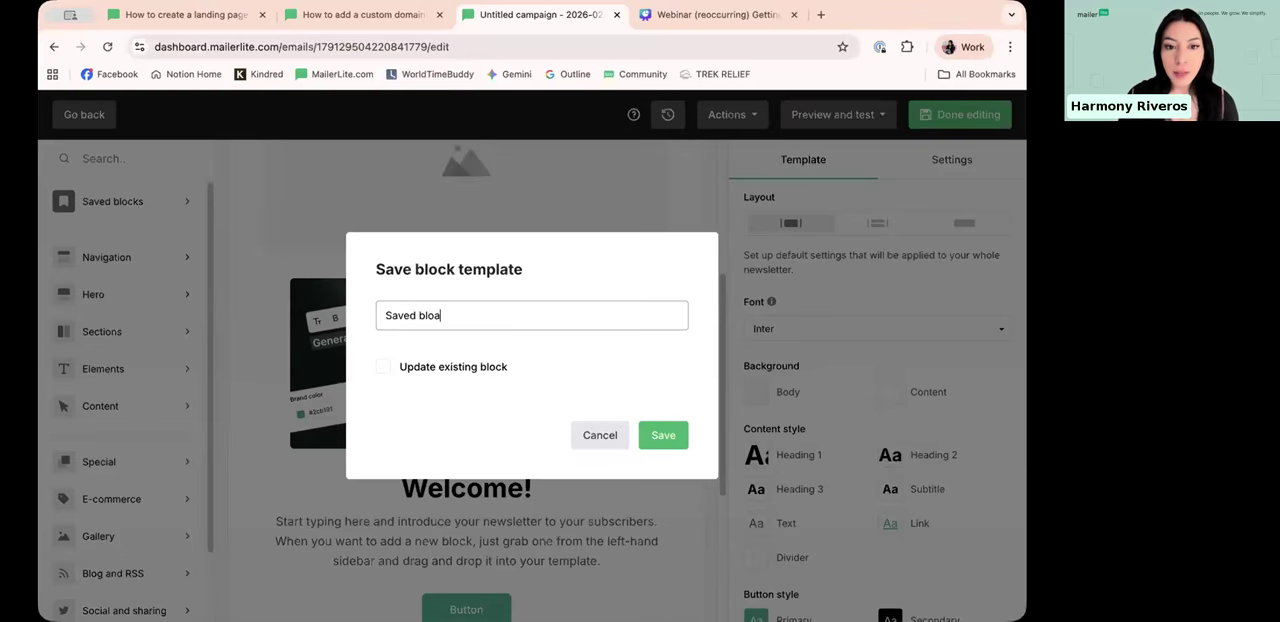
pyautogui.click(665, 435)
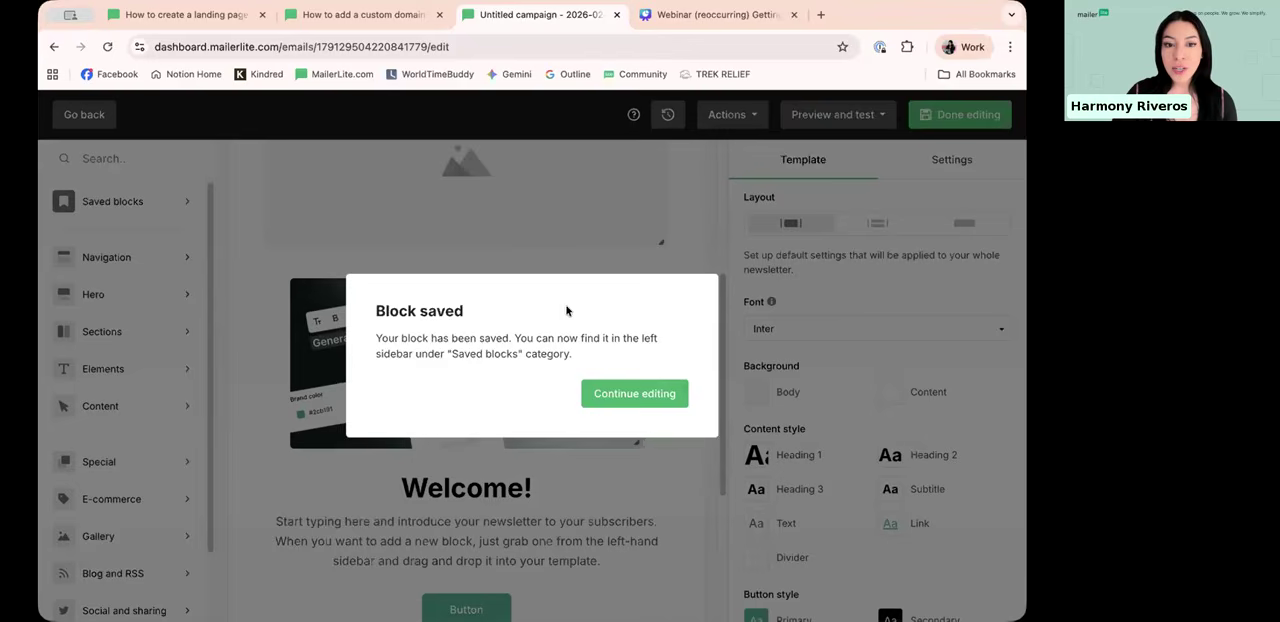
# Step: Close the block-saved confirmation and look through the saved block templates
pyautogui.click(634, 394)
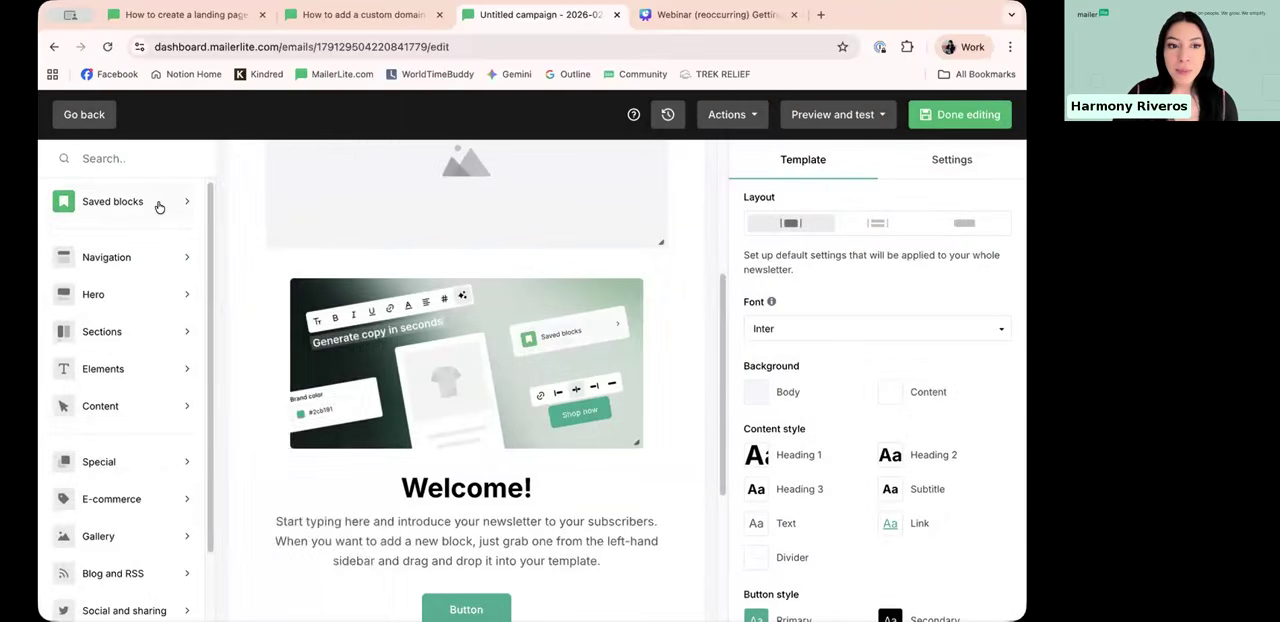
pyautogui.click(158, 204)
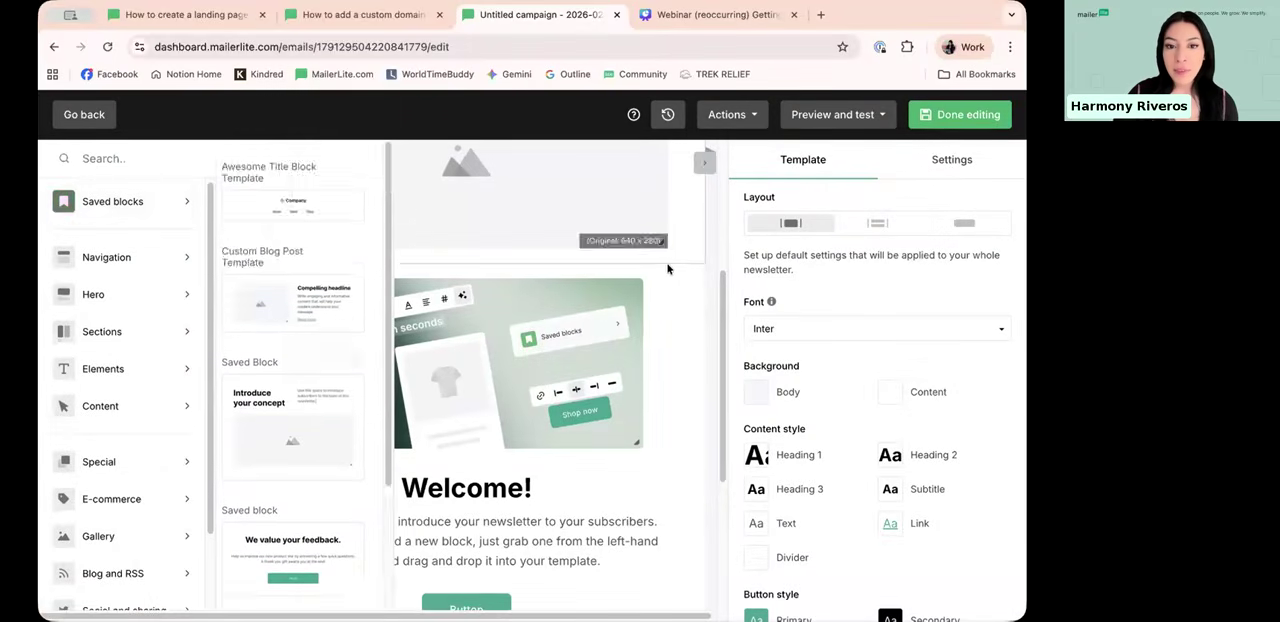
pyautogui.scroll(-3, 656, 308)
pyautogui.scroll(2, 643, 269)
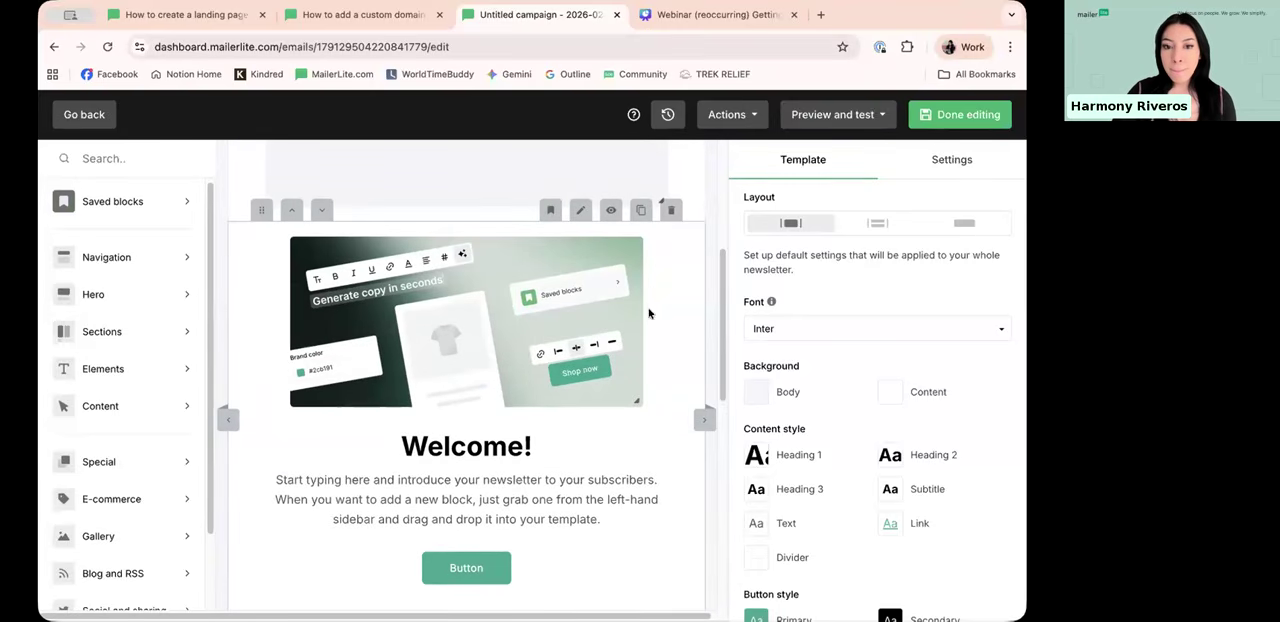
# Step: Delete the empty image block between the logo navigation and the Welcome hero block
pyautogui.scroll(-2, 594, 368)
pyautogui.scroll(-2, 546, 427)
pyautogui.click(669, 236)
pyautogui.scroll(5, 591, 352)
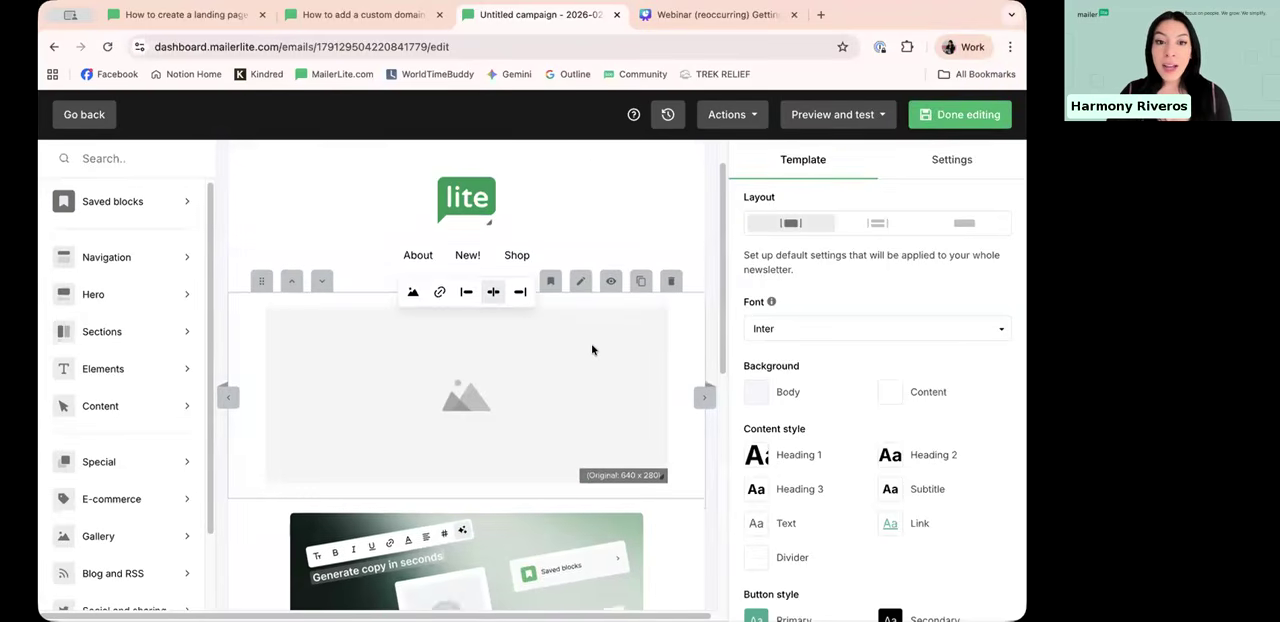
pyautogui.scroll(1, 591, 349)
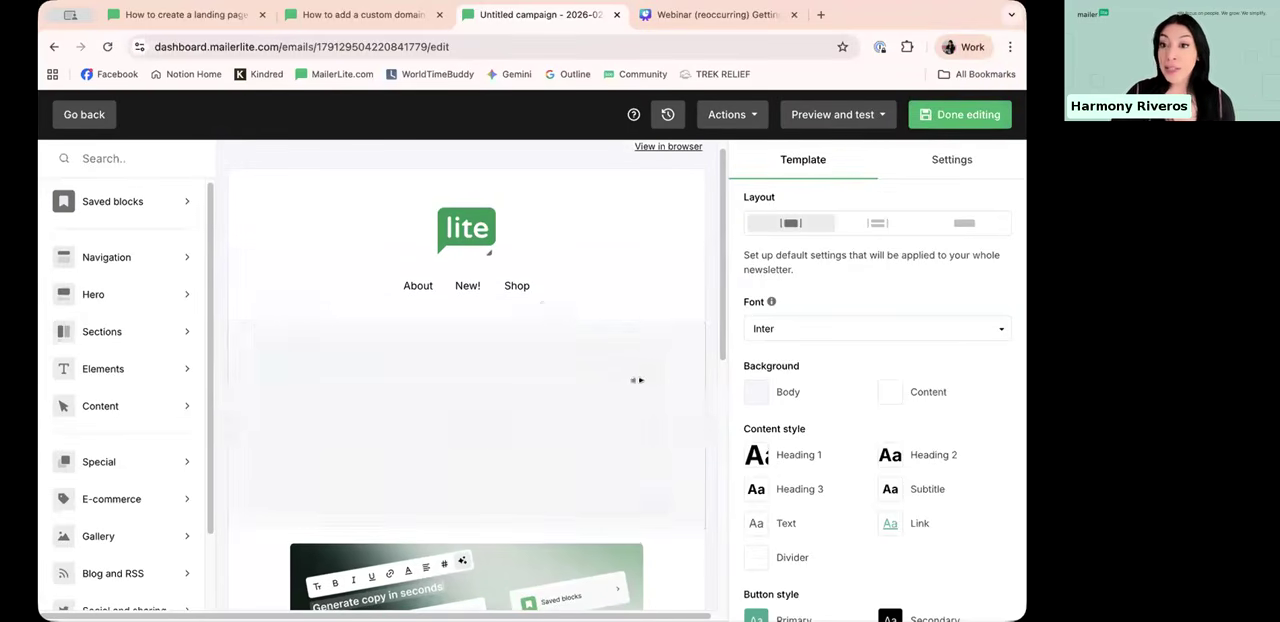
pyautogui.scroll(-3, 592, 318)
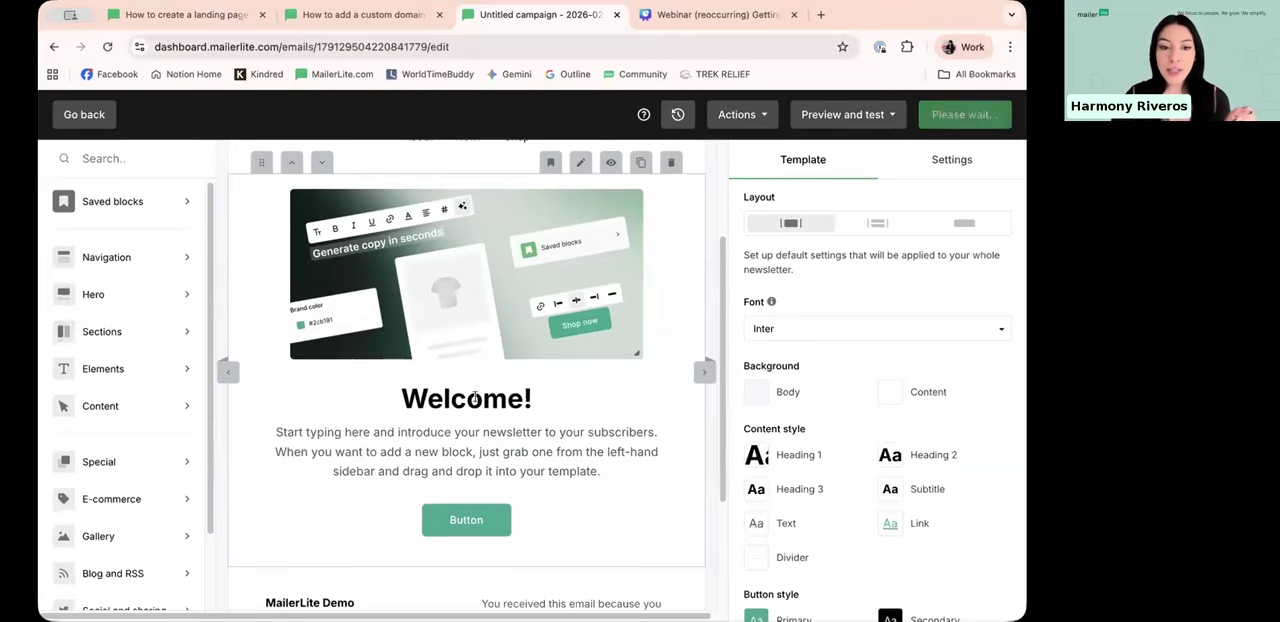
# Step: Begin the Welcome hero paragraph with "Hello!" followed by the Name variable
pyautogui.click(272, 429)
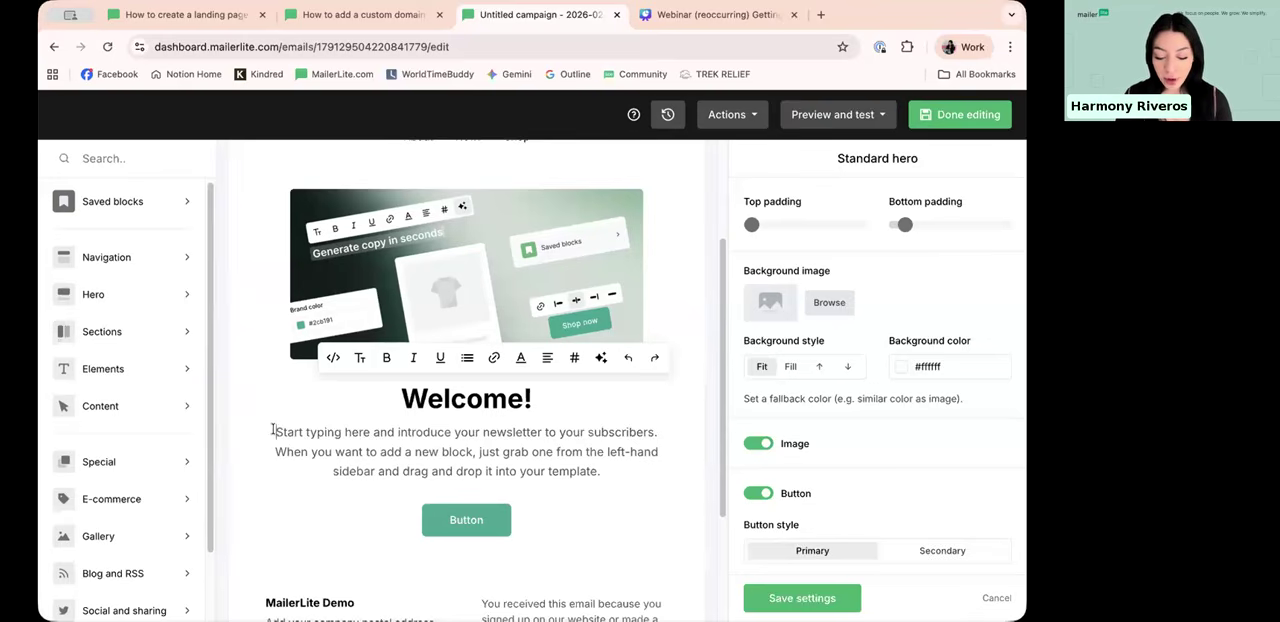
pyautogui.write('Hello!')
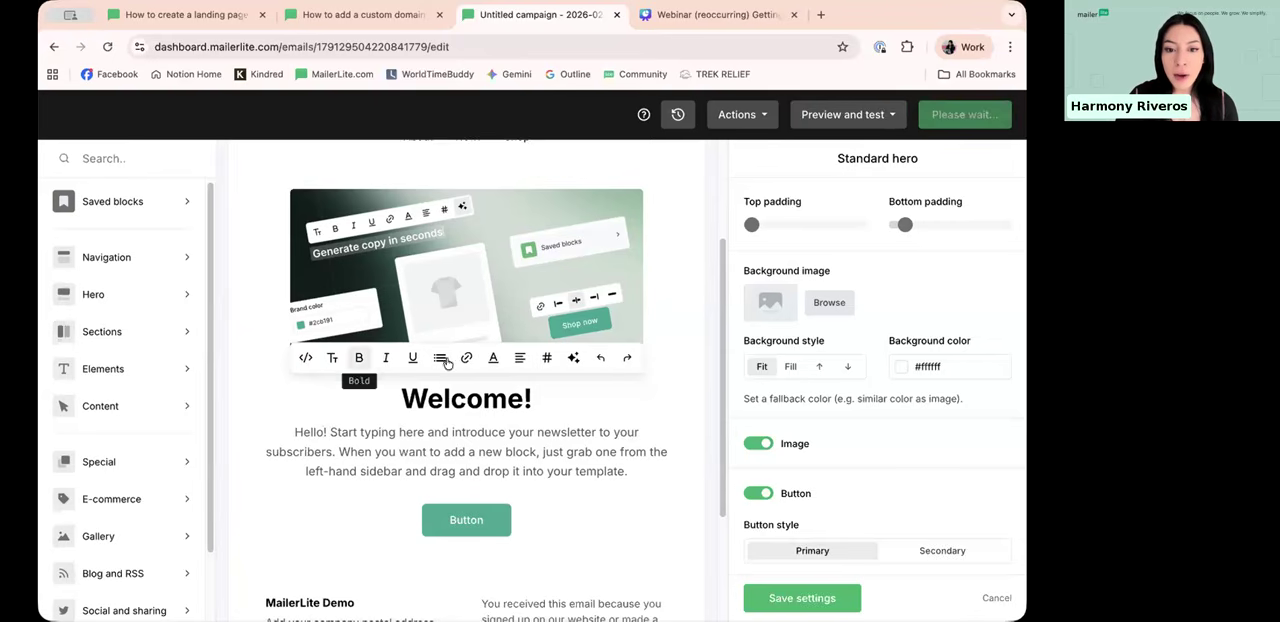
pyautogui.click(331, 449)
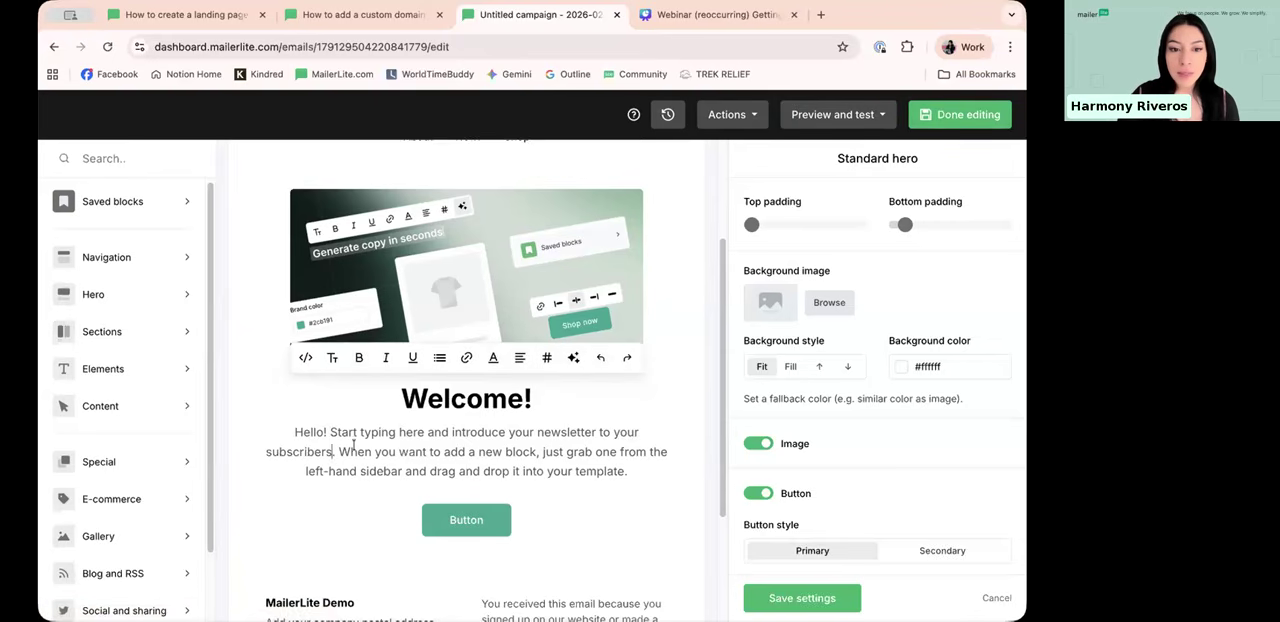
pyautogui.click(547, 358)
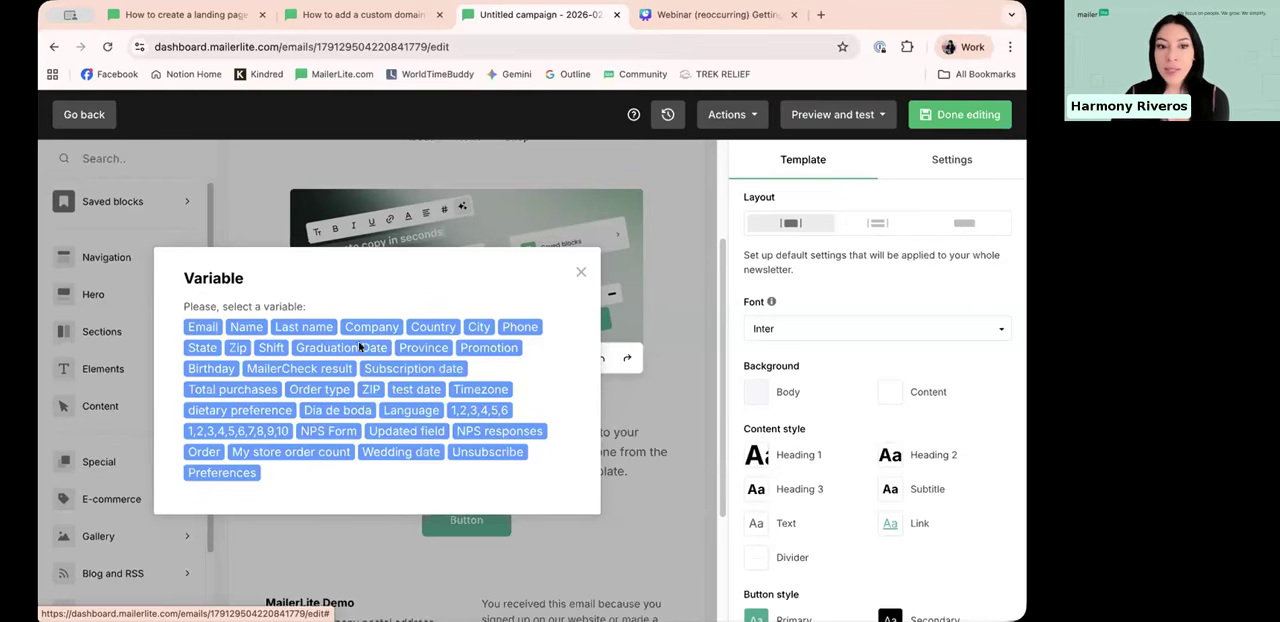
pyautogui.click(245, 327)
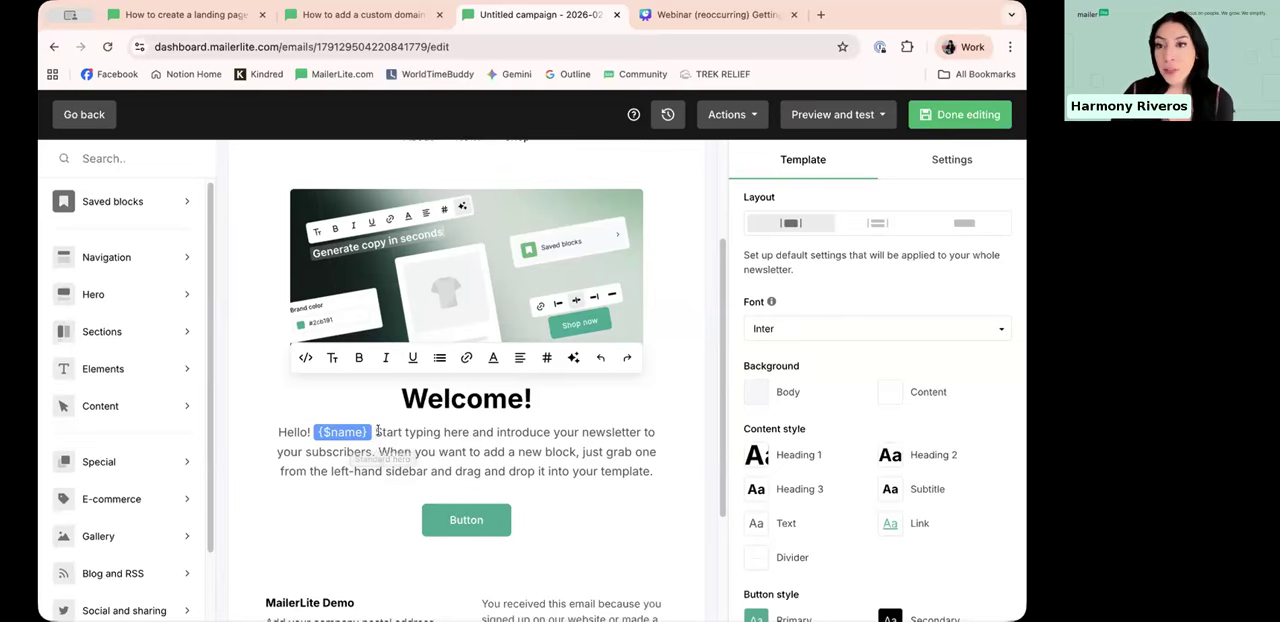
# Step: Review the variables available for personalising the hero paragraph without inserting another one
pyautogui.click(298, 434)
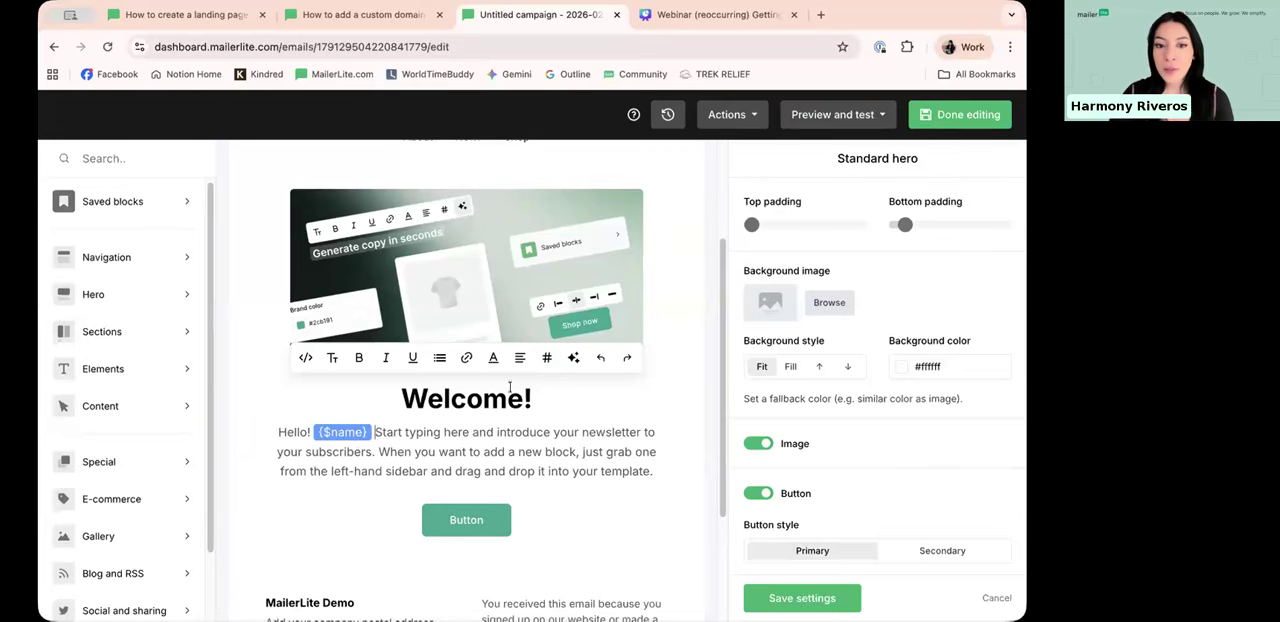
pyautogui.click(546, 359)
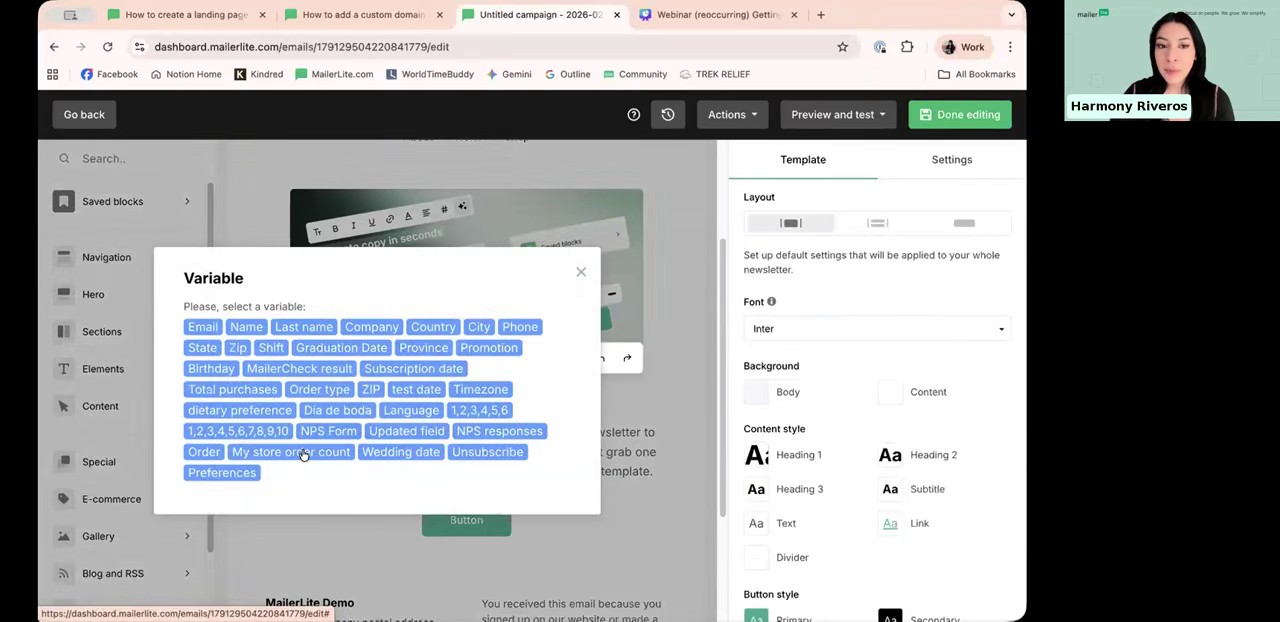
pyautogui.click(580, 272)
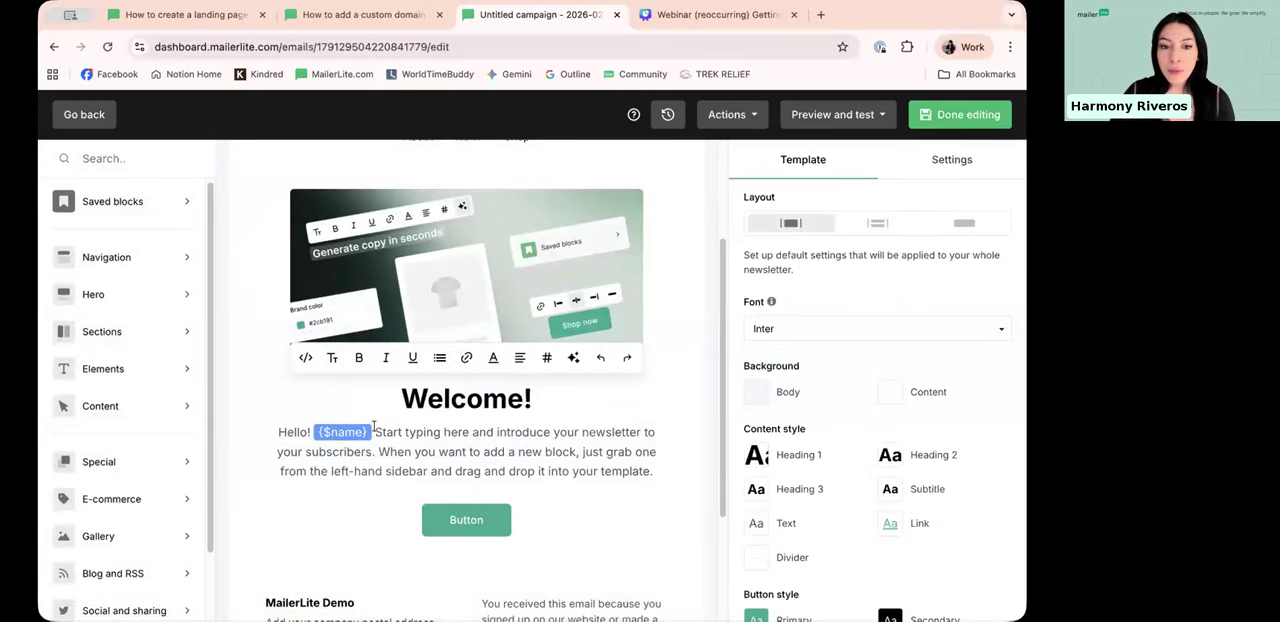
pyautogui.click(400, 427)
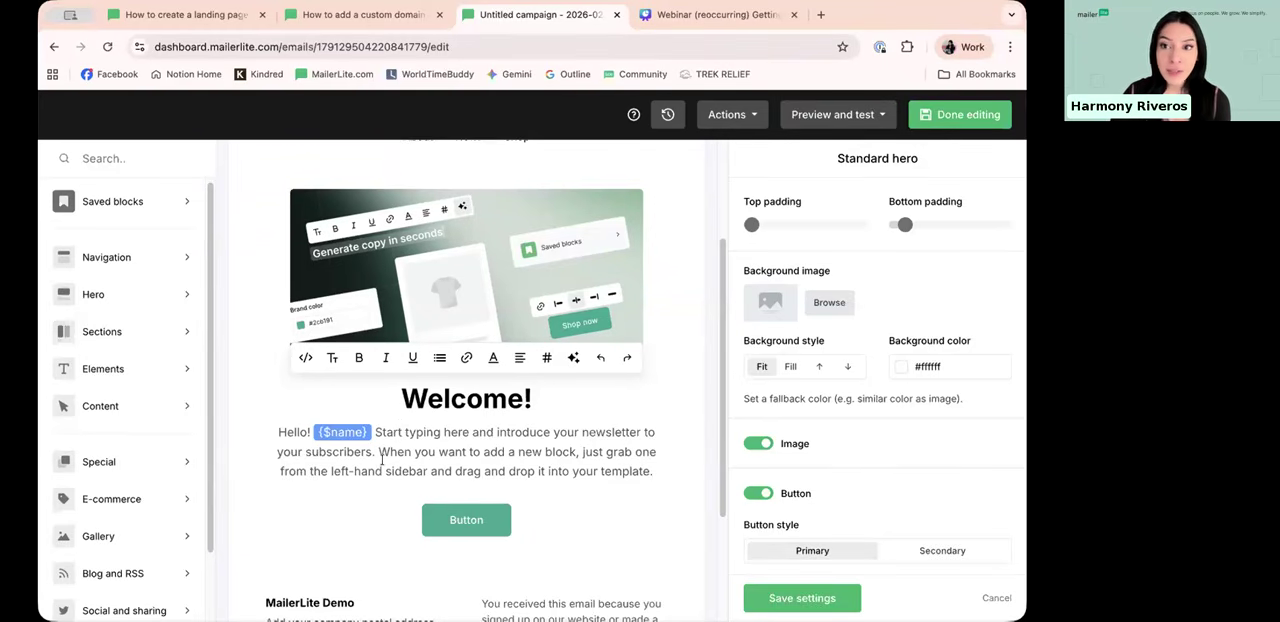
pyautogui.moveTo(364, 428); pyautogui.dragTo(372, 428)
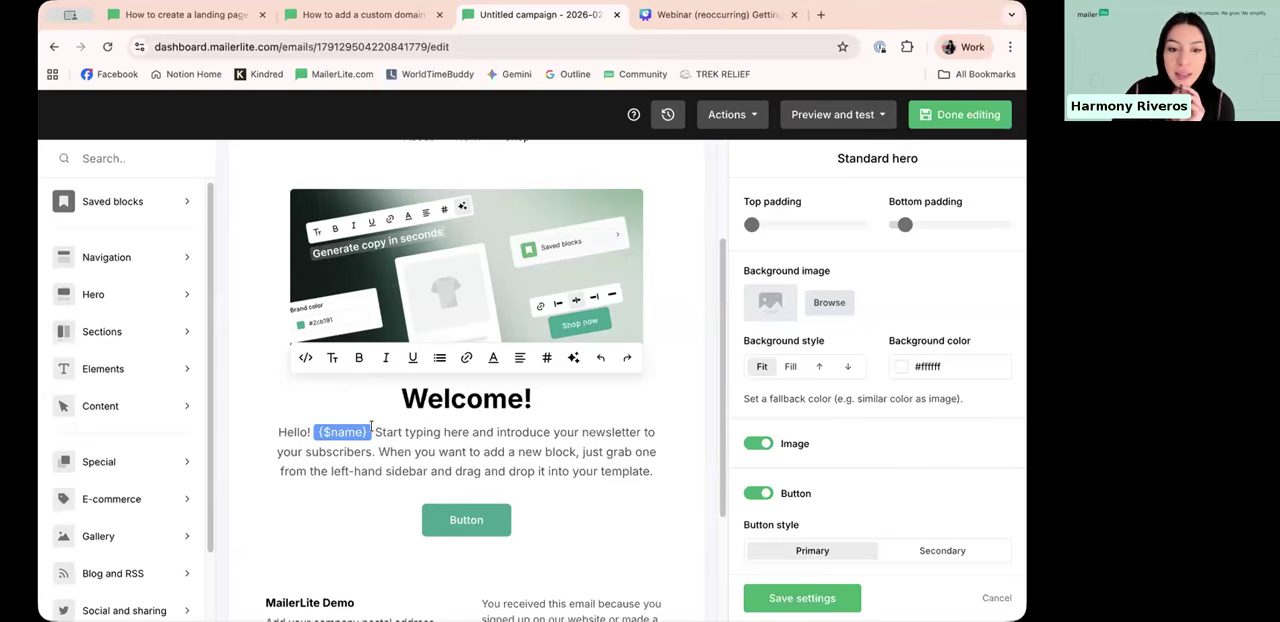
# Step: Replace the Welcome hero image with the MailerLite + Adobe Express picture from the file manager
pyautogui.scroll(-2, 372, 428)
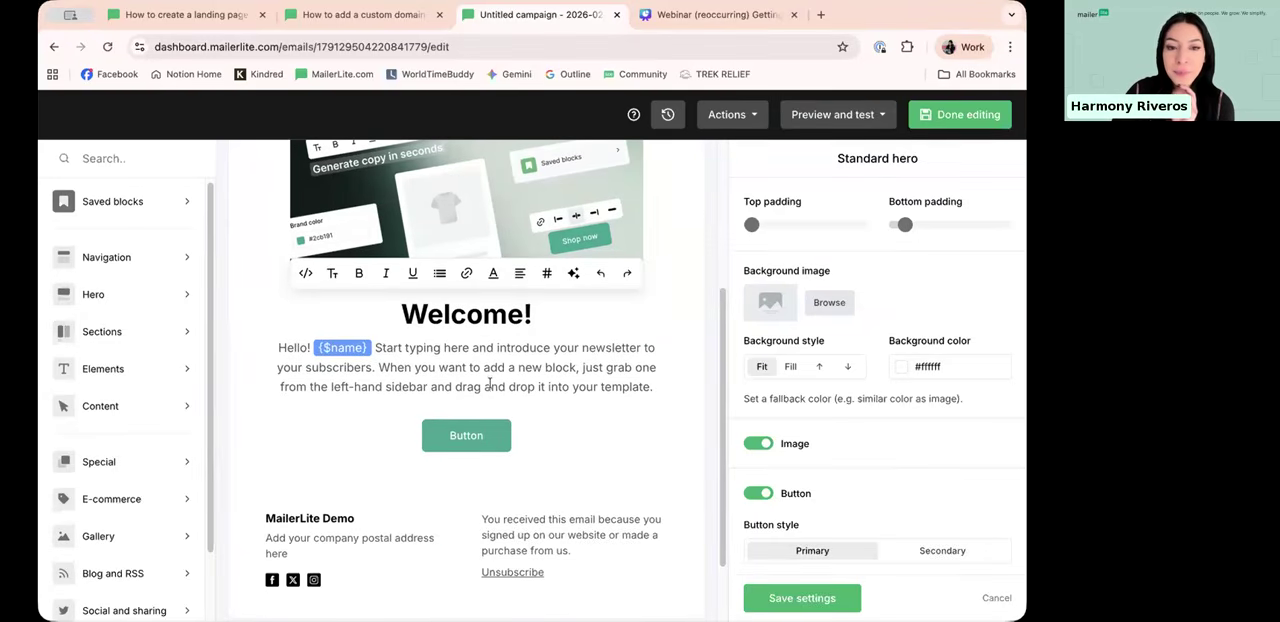
pyautogui.scroll(5, 489, 385)
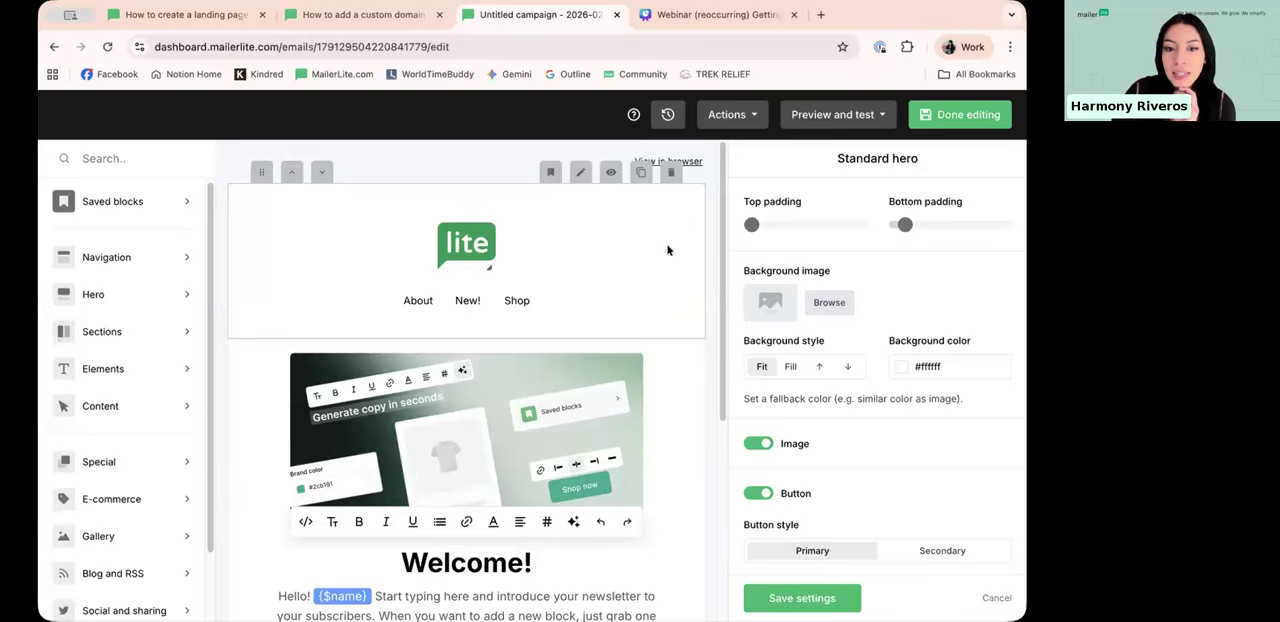
pyautogui.scroll(-4, 620, 260)
pyautogui.scroll(2, 579, 269)
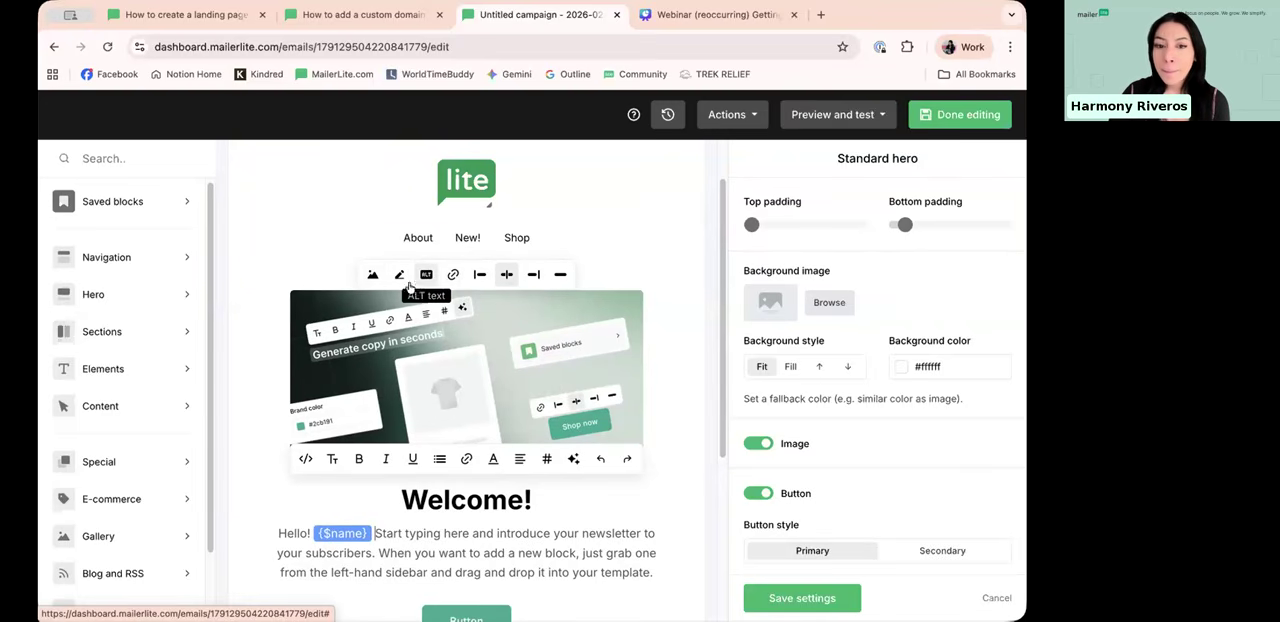
pyautogui.click(371, 276)
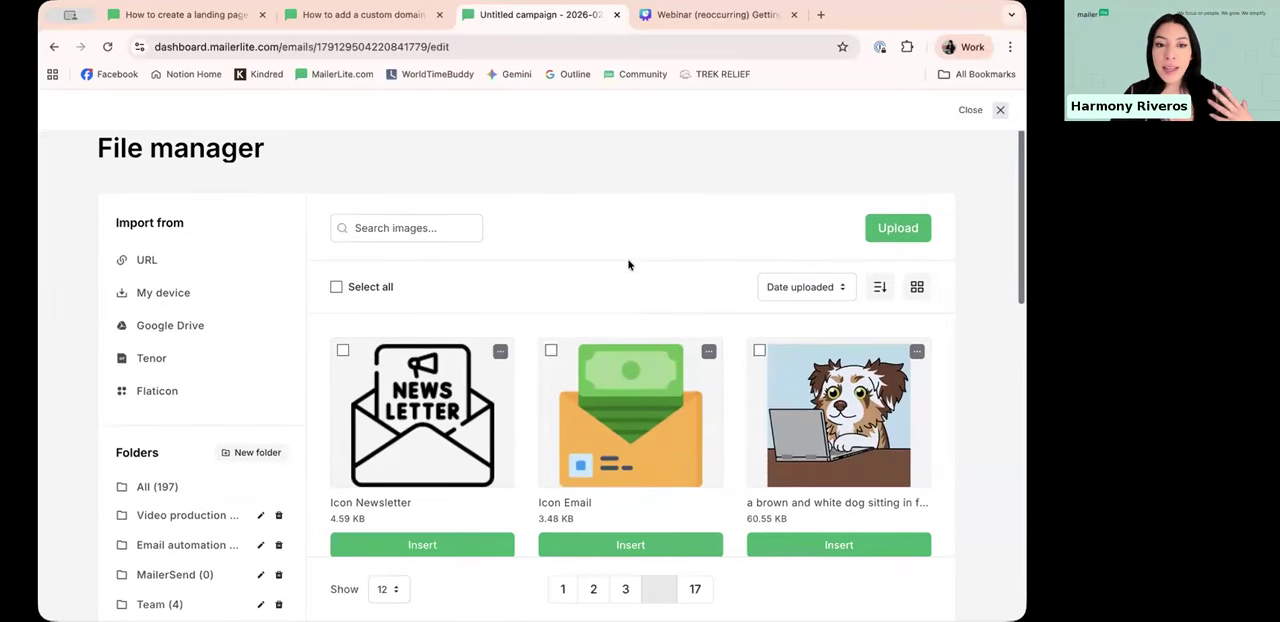
pyautogui.scroll(1, 435, 191)
pyautogui.scroll(1, 432, 186)
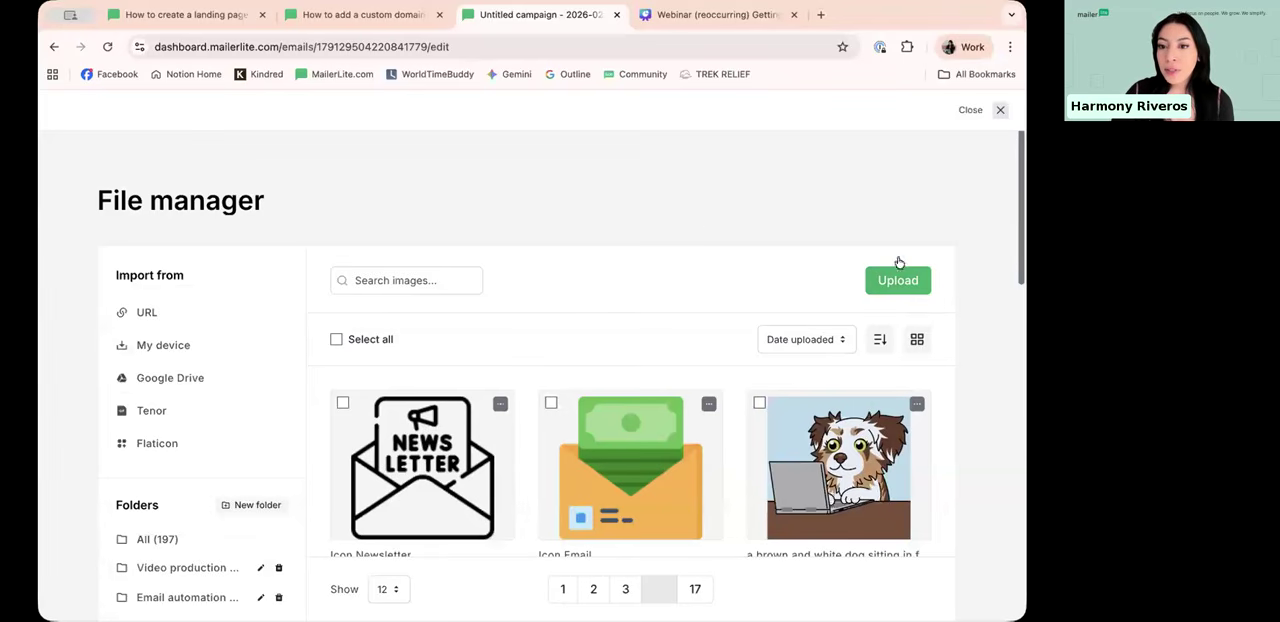
pyautogui.scroll(-2, 603, 271)
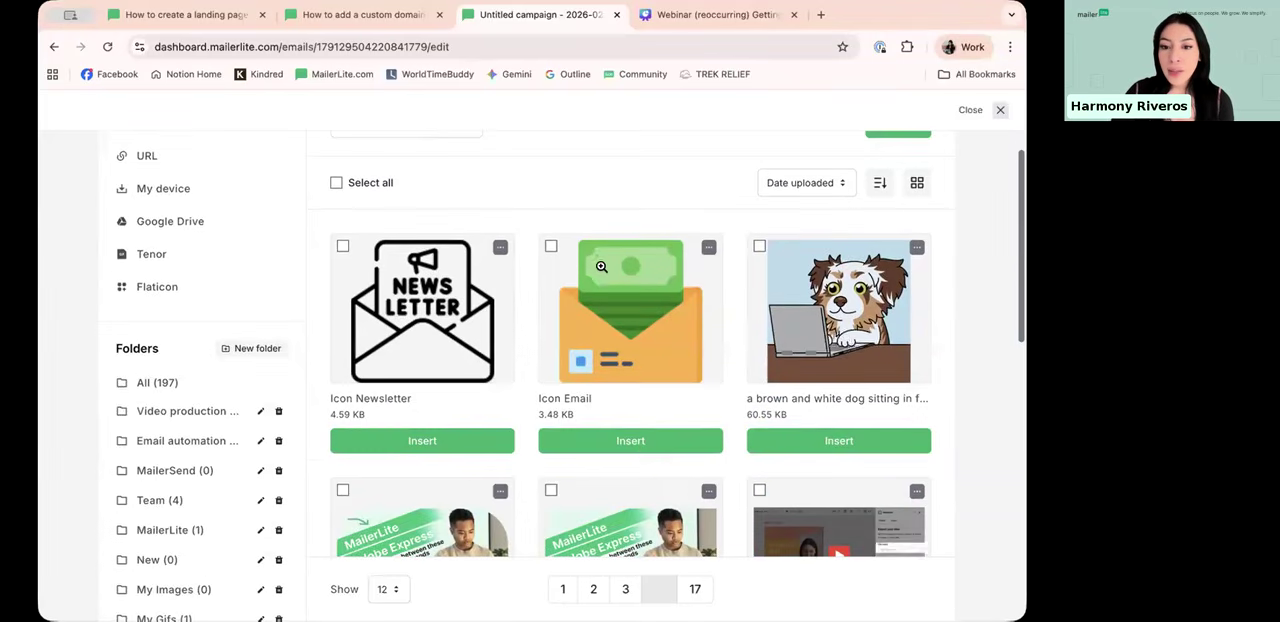
pyautogui.scroll(-3, 611, 317)
pyautogui.click(612, 318)
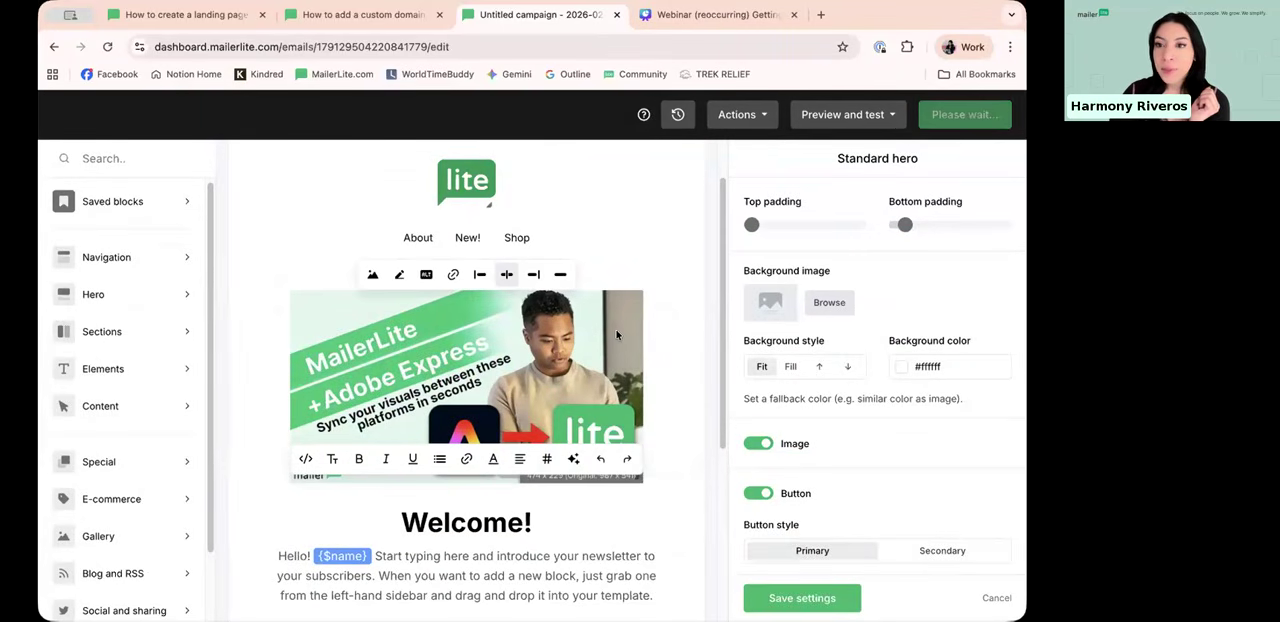
# Step: Open the campaign in preview mode and examine its desktop layout
pyautogui.click(850, 116)
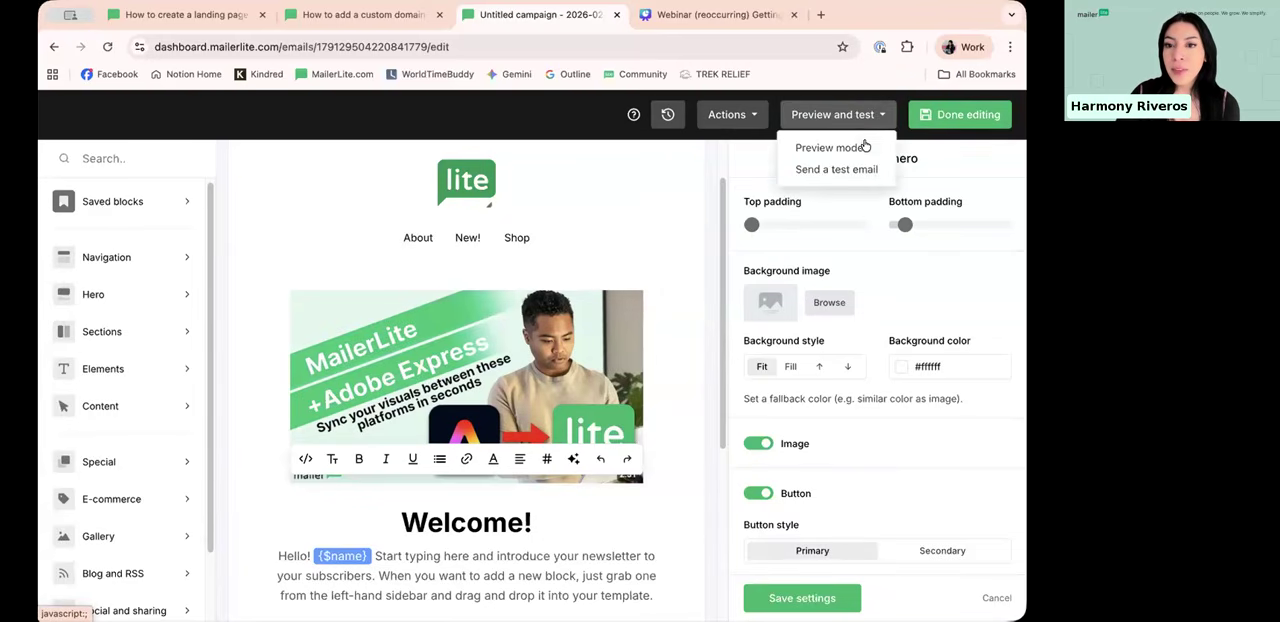
pyautogui.click(829, 148)
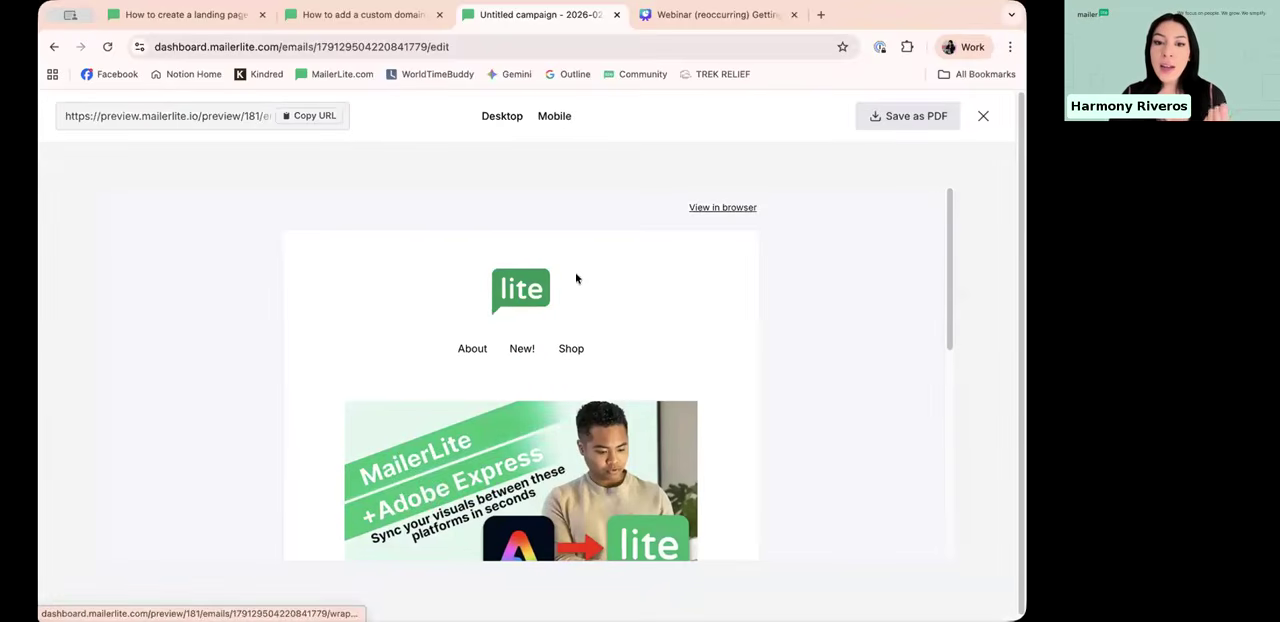
pyautogui.scroll(-10, 574, 300)
pyautogui.scroll(10, 578, 290)
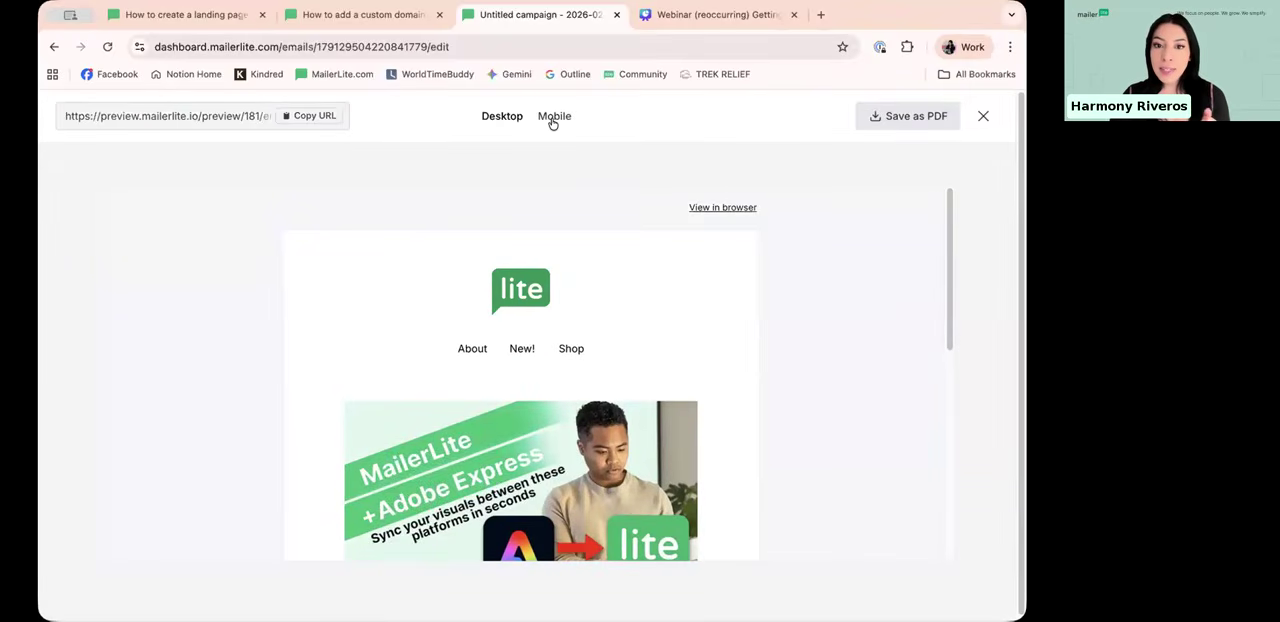
# Step: Switch the preview to the mobile layout and examine the whole email
pyautogui.click(553, 118)
pyautogui.scroll(-2, 551, 345)
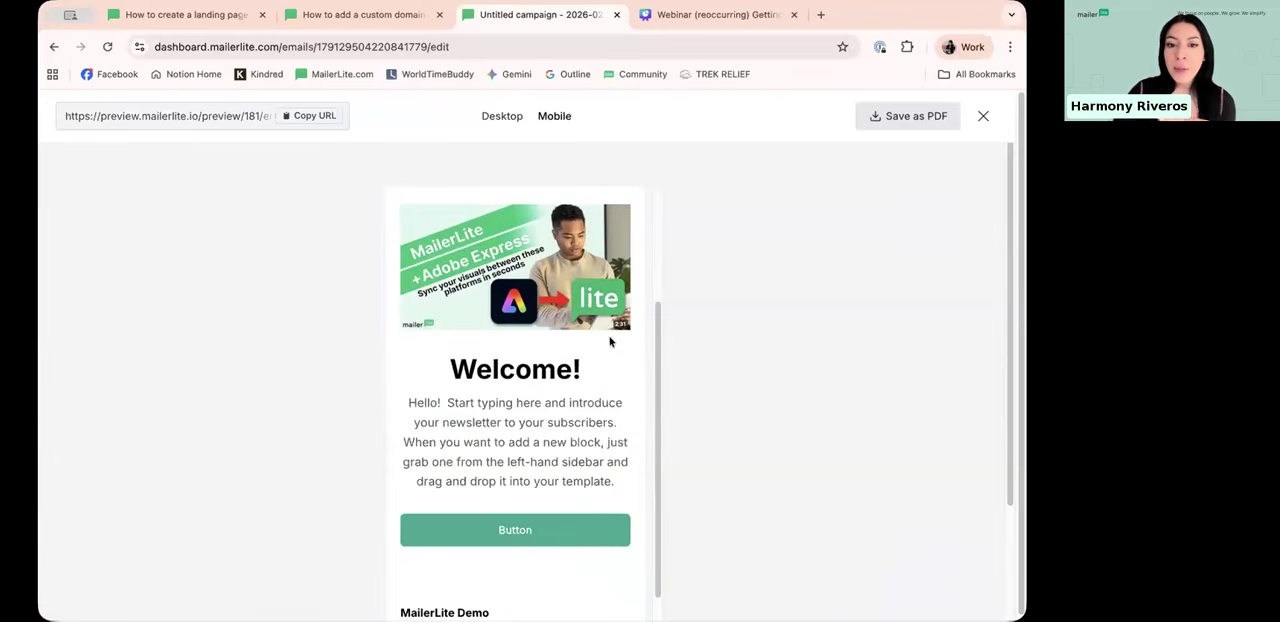
pyautogui.scroll(2, 543, 365)
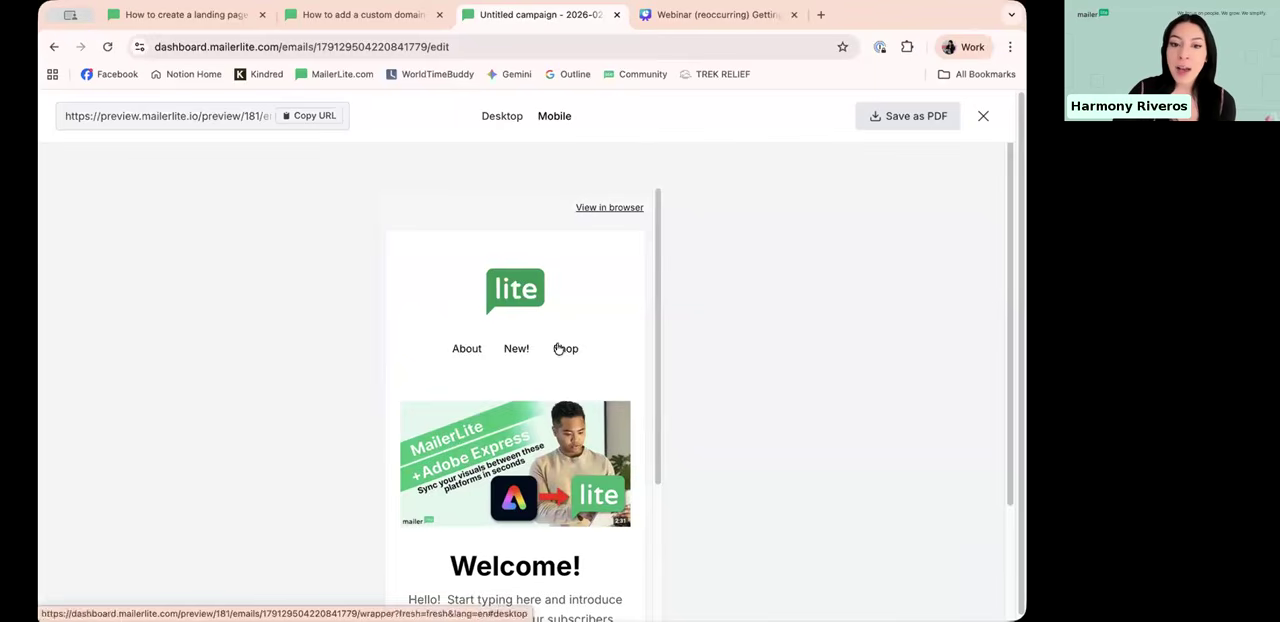
pyautogui.scroll(-3, 555, 370)
pyautogui.scroll(3, 556, 338)
# Step: Return the preview to the desktop layout, check the email down to its footer and close the preview
pyautogui.click(502, 116)
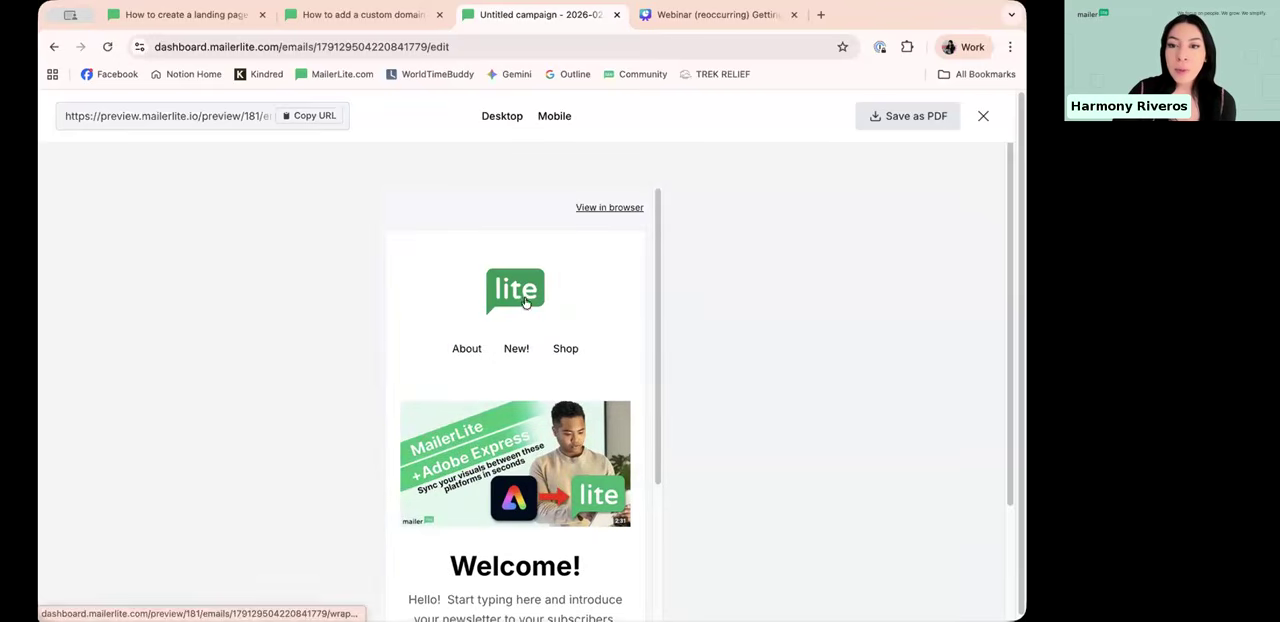
pyautogui.scroll(-5, 527, 340)
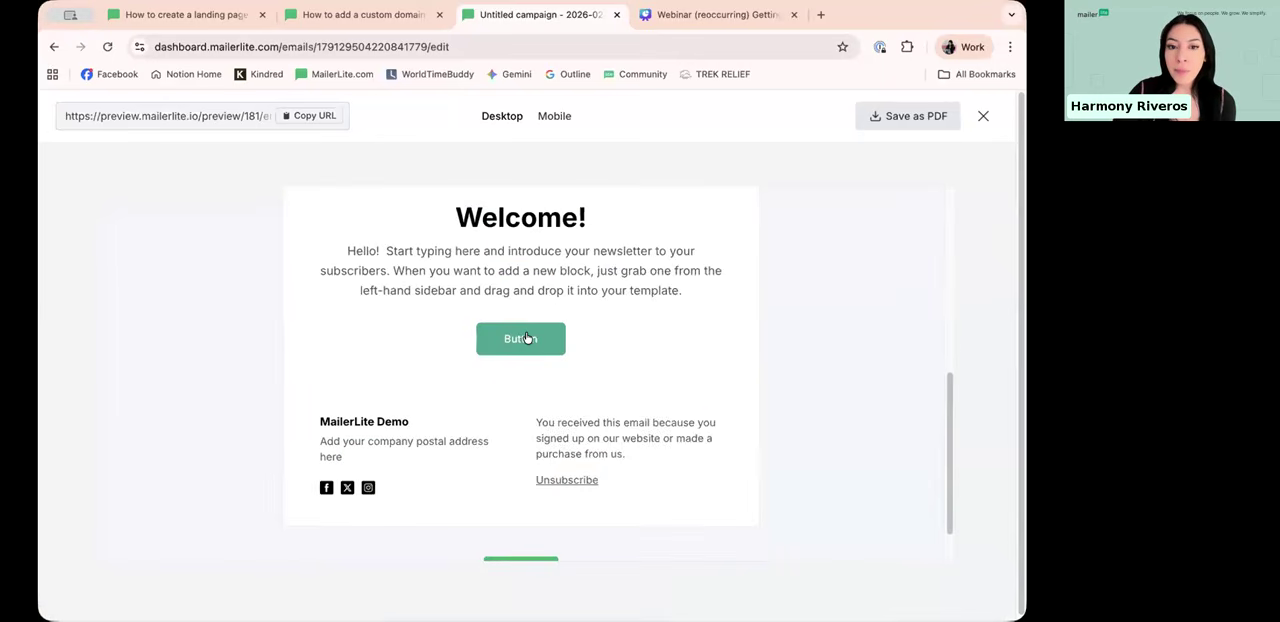
pyautogui.scroll(5, 527, 338)
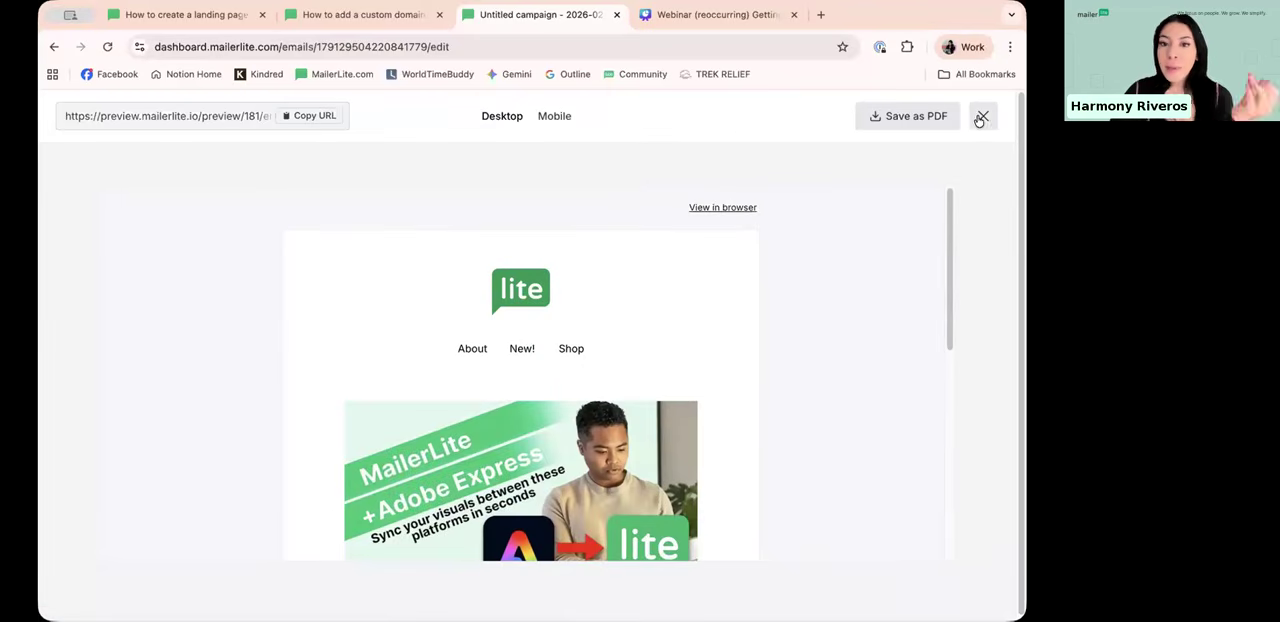
pyautogui.click(981, 117)
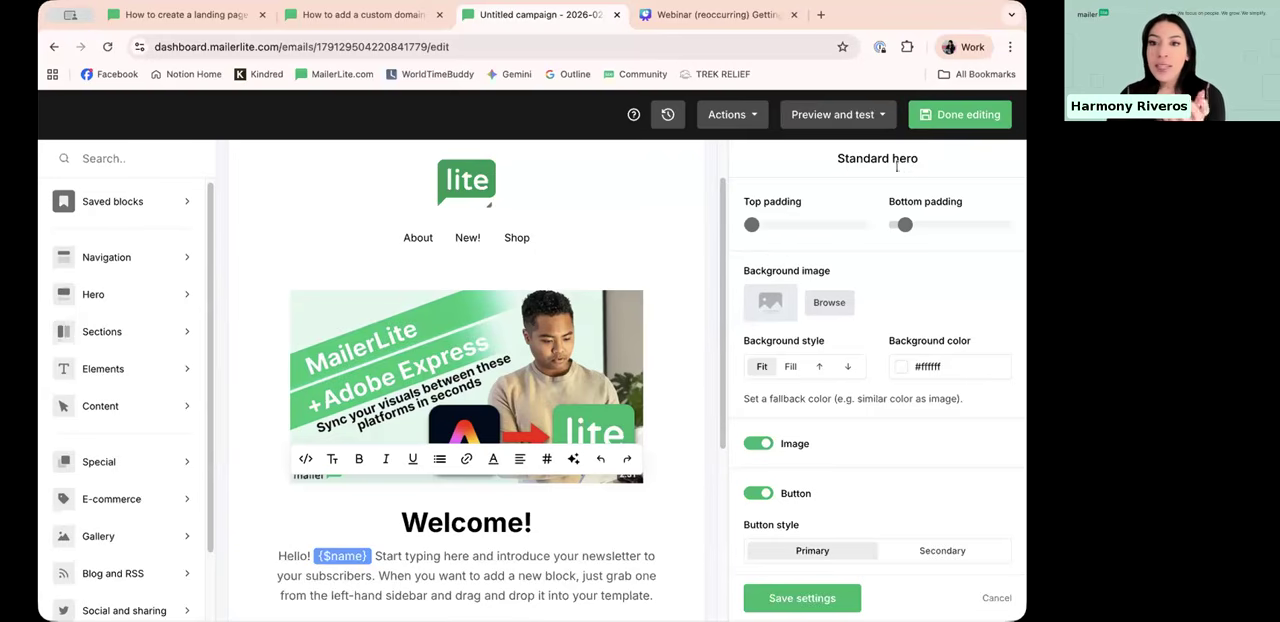
# Step: Open the test email dialog, check the recipient address field and close the dialog without sending
pyautogui.click(560, 357)
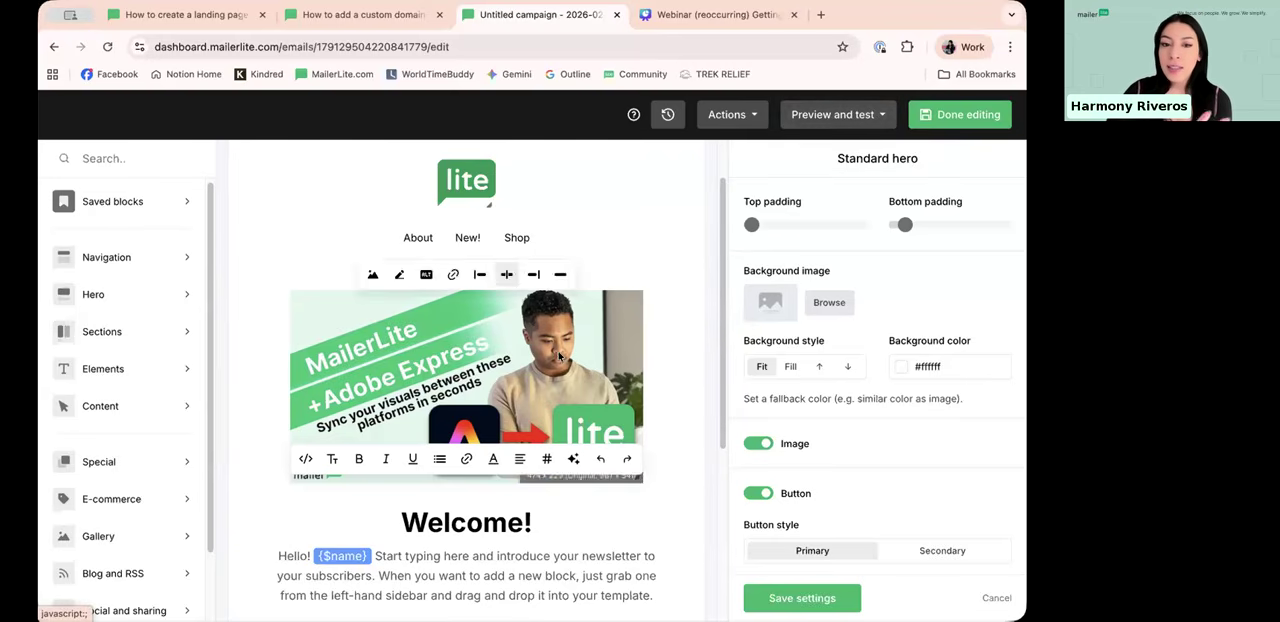
pyautogui.scroll(-3, 560, 355)
pyautogui.scroll(4, 560, 355)
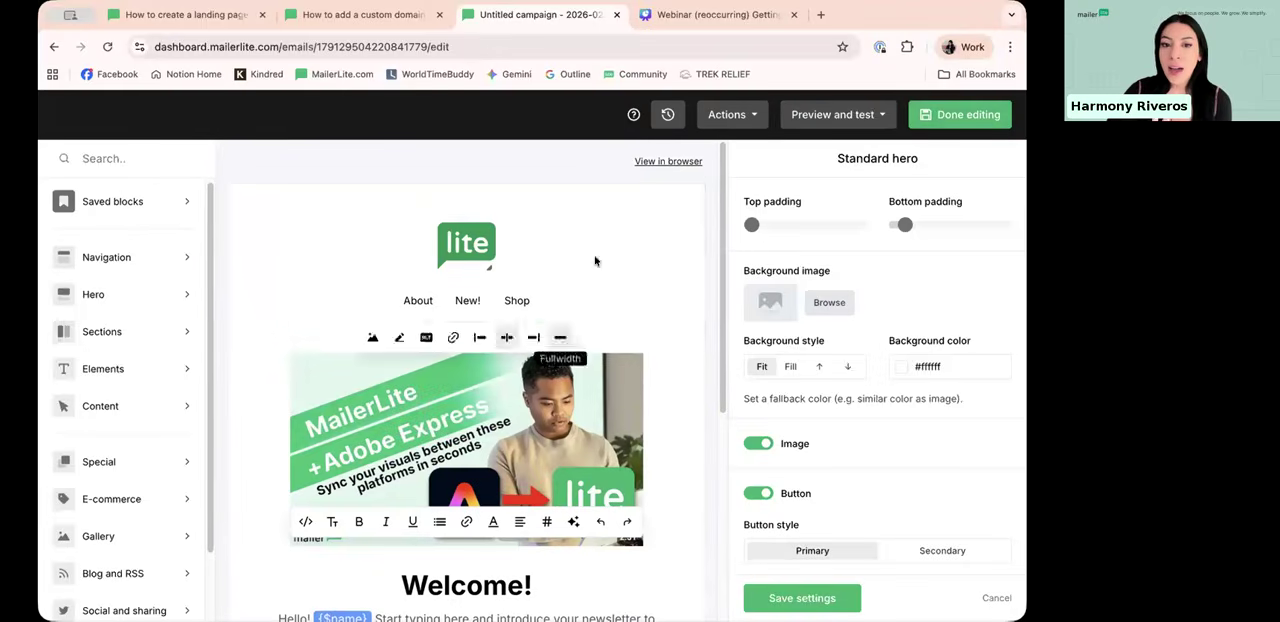
pyautogui.click(870, 116)
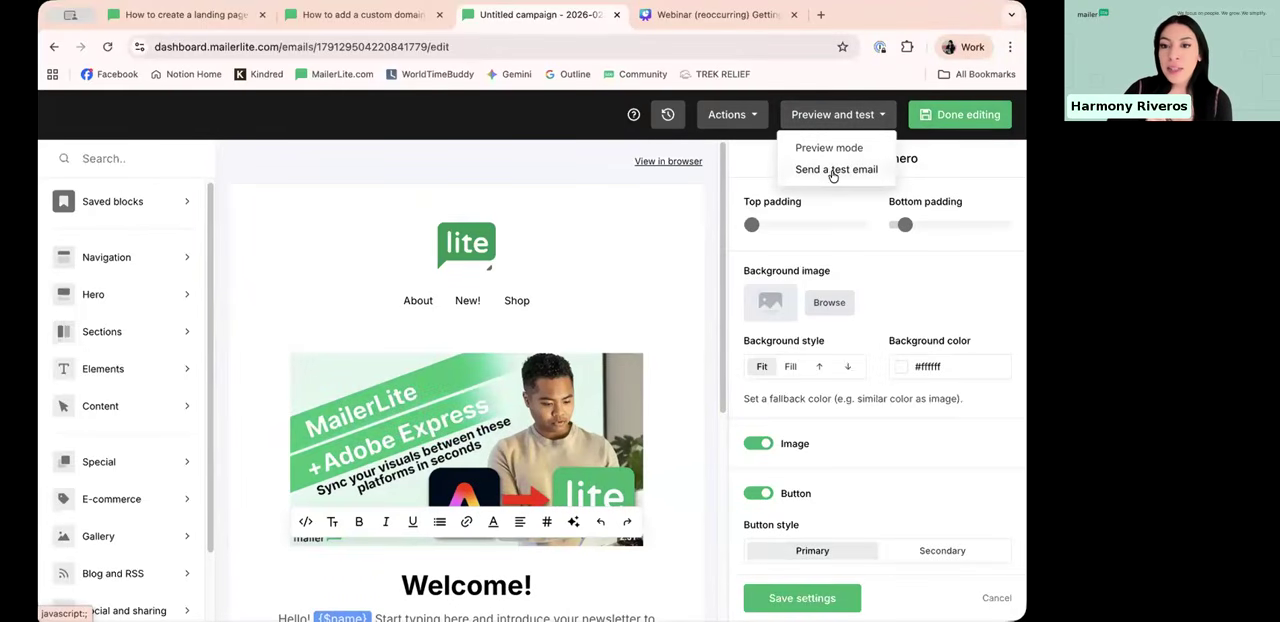
pyautogui.click(832, 172)
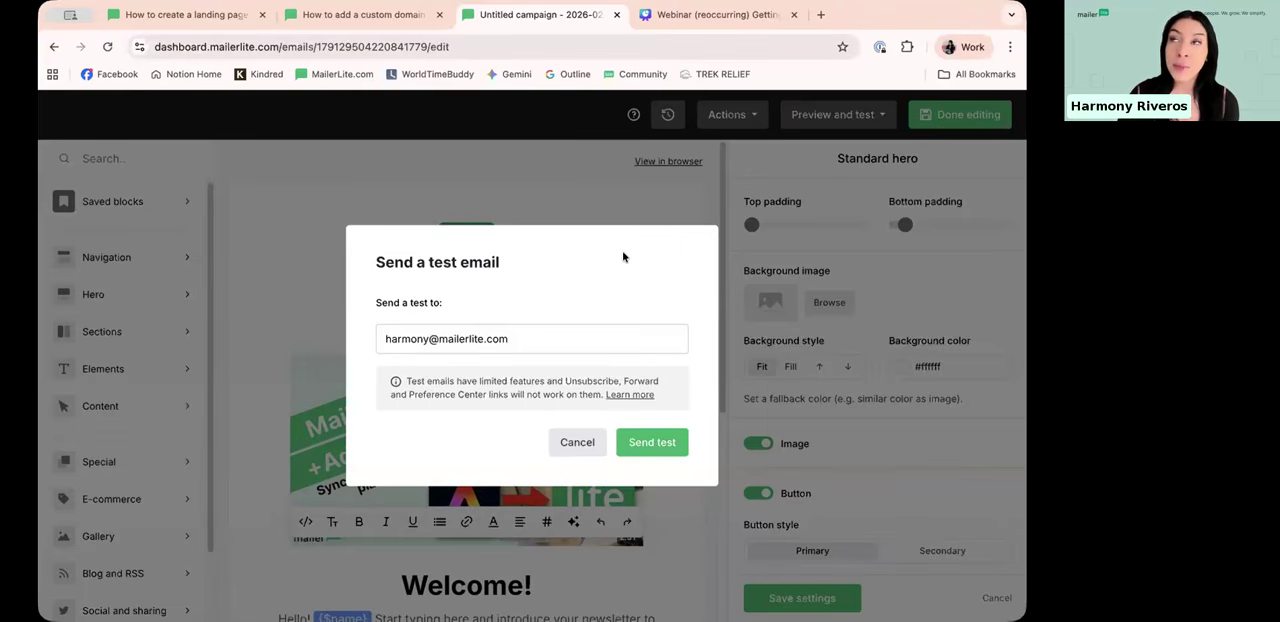
pyautogui.moveTo(376, 303); pyautogui.dragTo(452, 302)
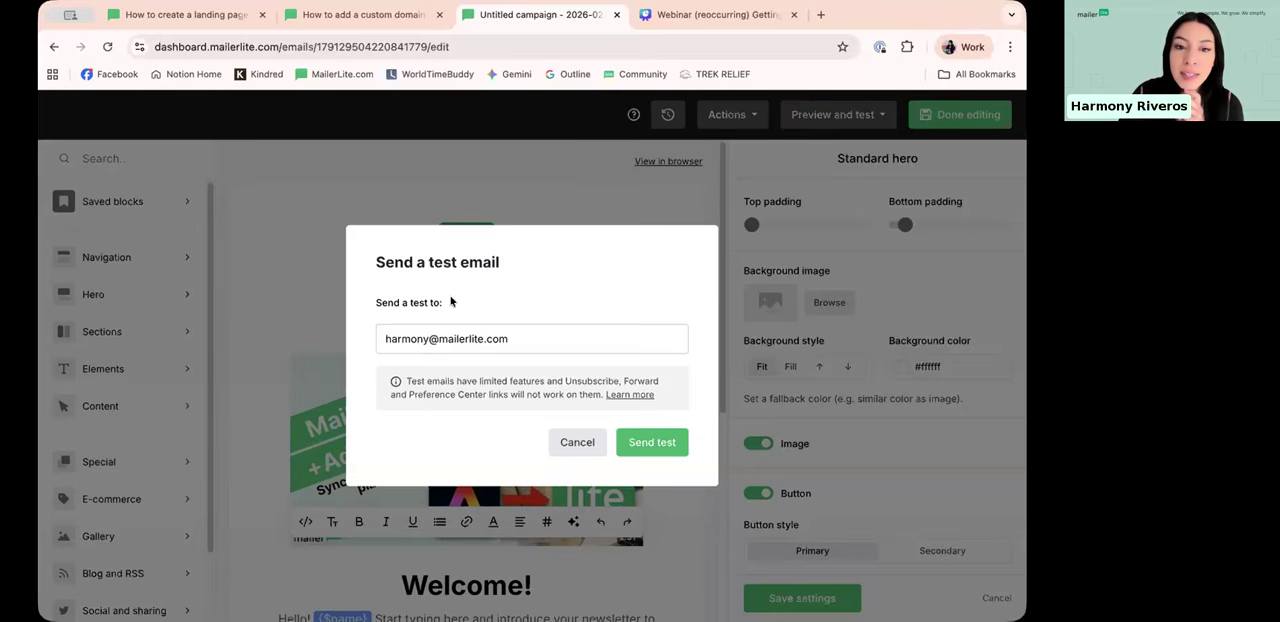
pyautogui.moveTo(538, 345); pyautogui.dragTo(376, 341)
pyautogui.click(375, 341)
pyautogui.click(550, 334)
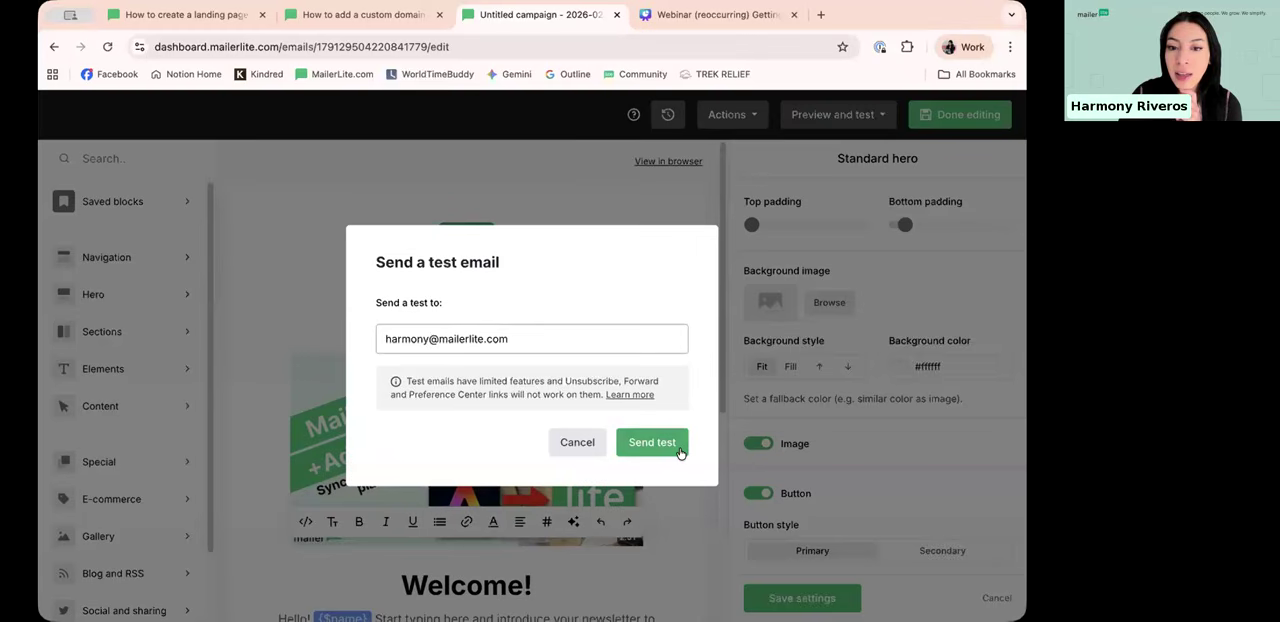
pyautogui.click(576, 442)
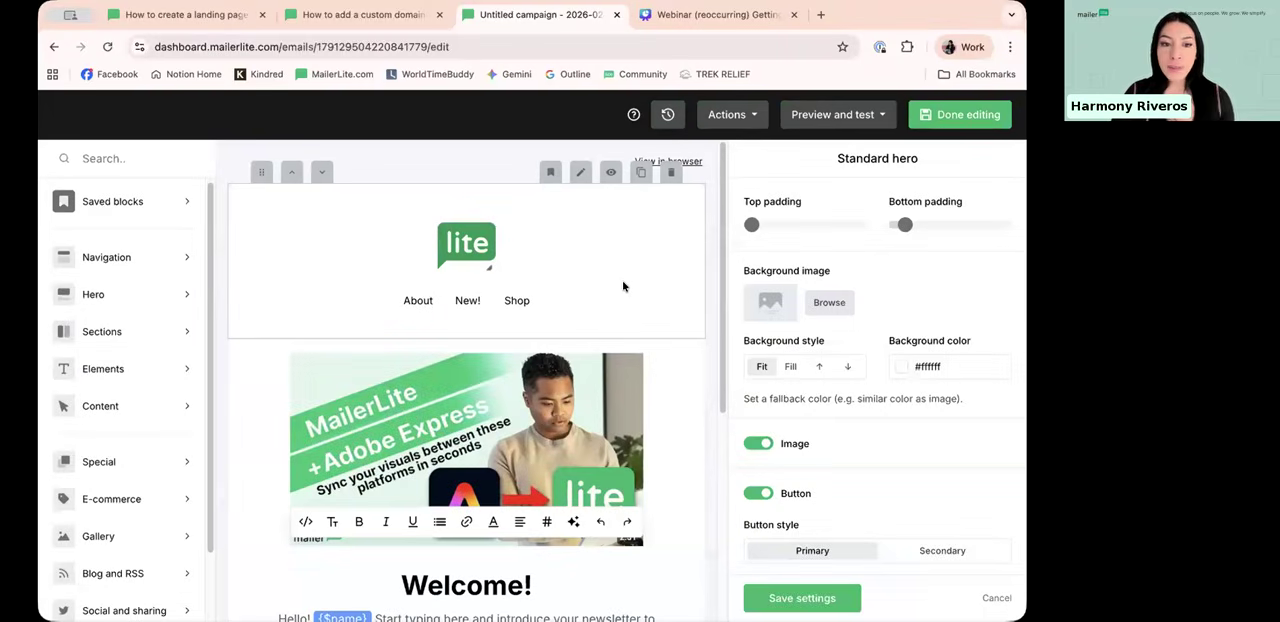
# Step: Look over the email draft from the logo and menu past the hero image to the footer
pyautogui.scroll(-4, 551, 300)
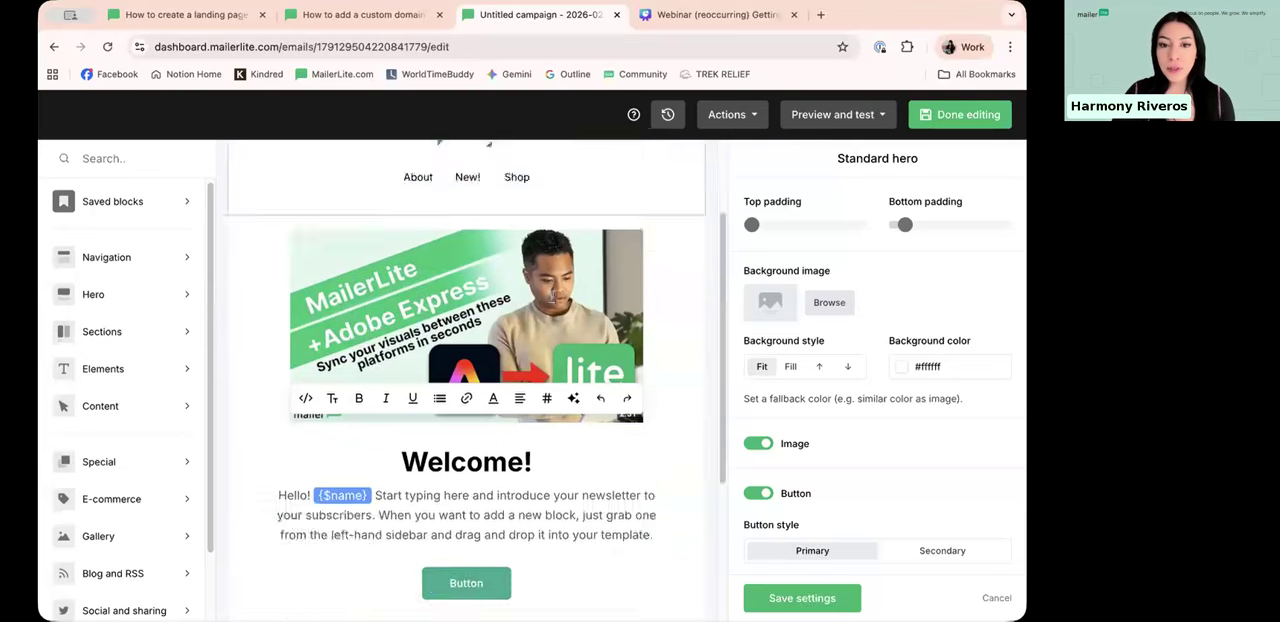
pyautogui.scroll(4, 519, 369)
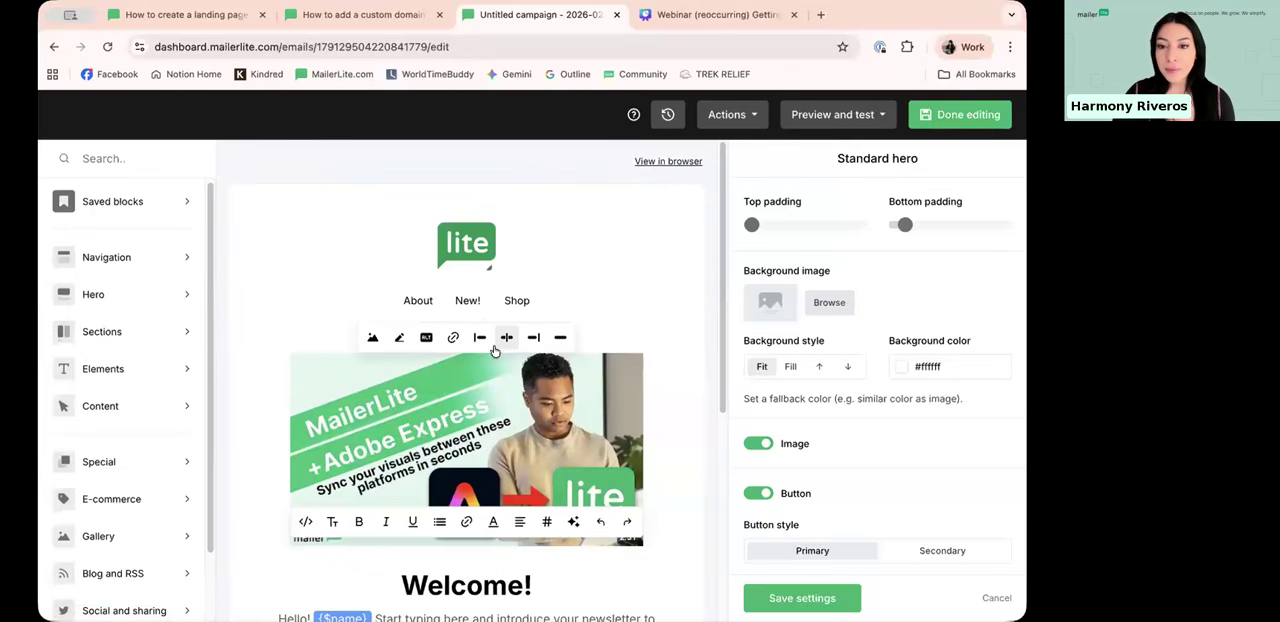
pyautogui.scroll(-1, 546, 305)
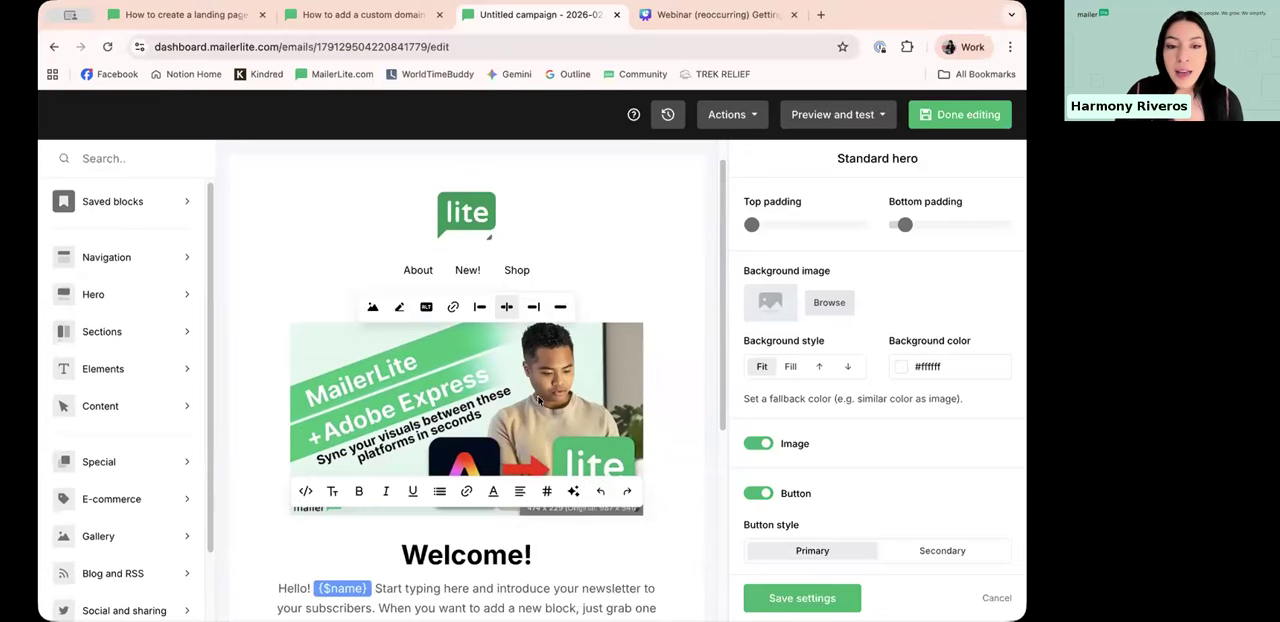
pyautogui.scroll(-2, 549, 295)
pyautogui.scroll(2, 550, 295)
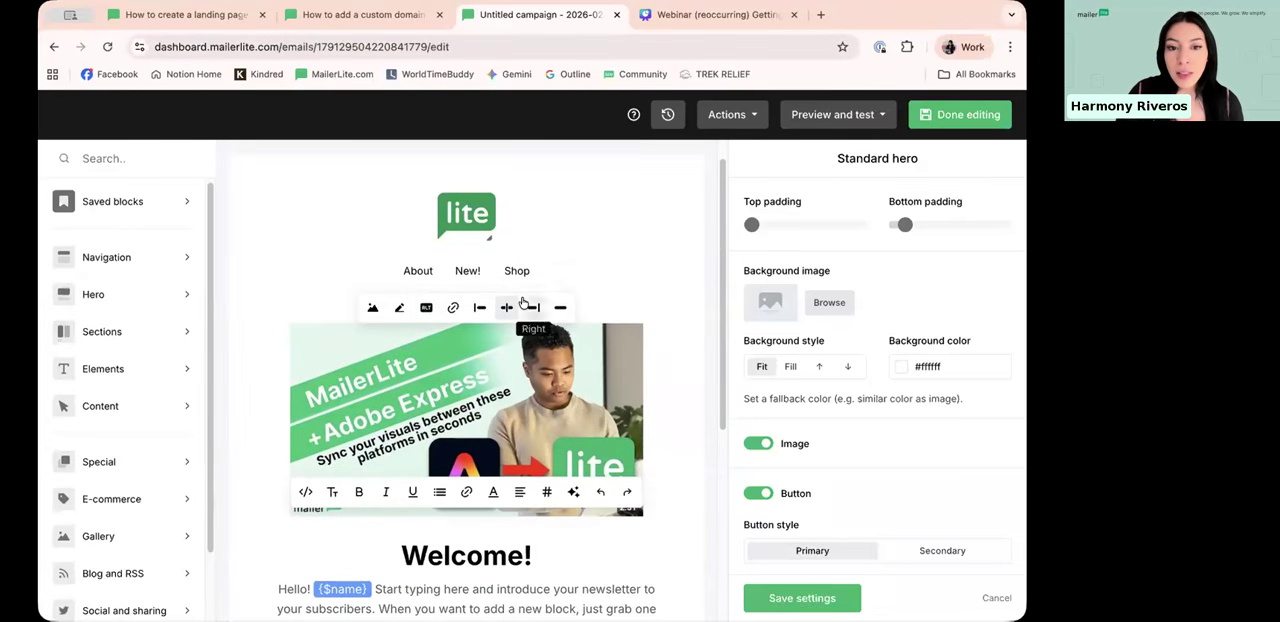
pyautogui.scroll(-2, 550, 370)
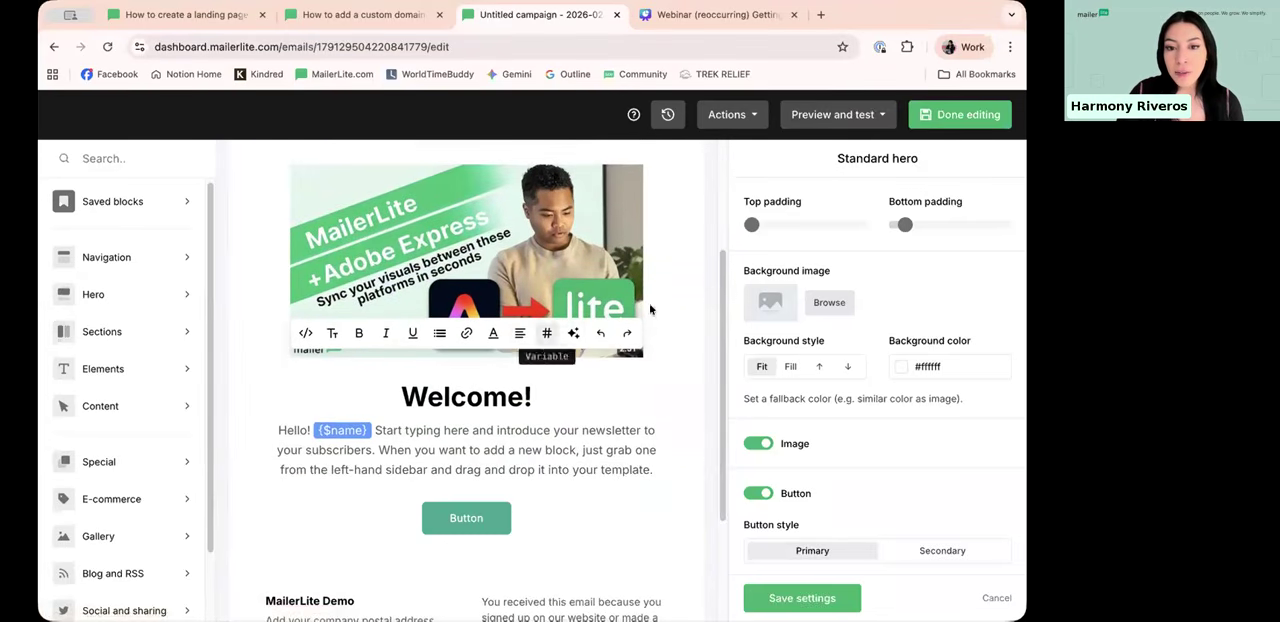
pyautogui.scroll(-1, 619, 419)
pyautogui.scroll(3, 591, 289)
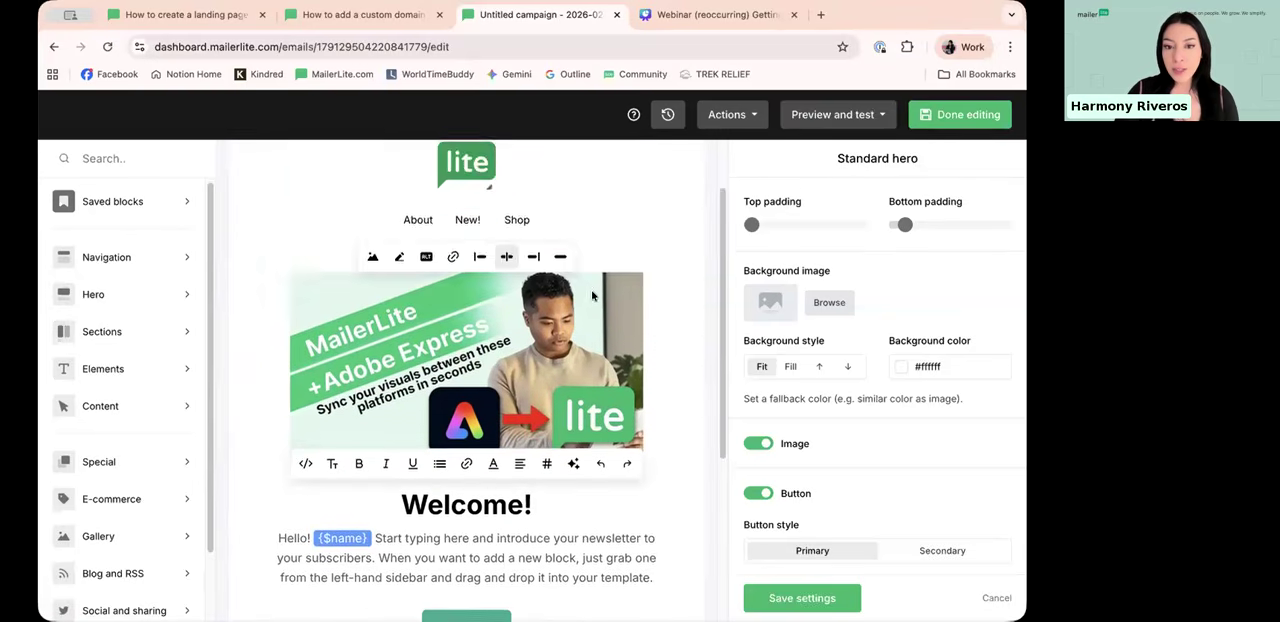
# Step: Examine the block settings of the logo and navigation header and of the Welcome hero
pyautogui.click(566, 268)
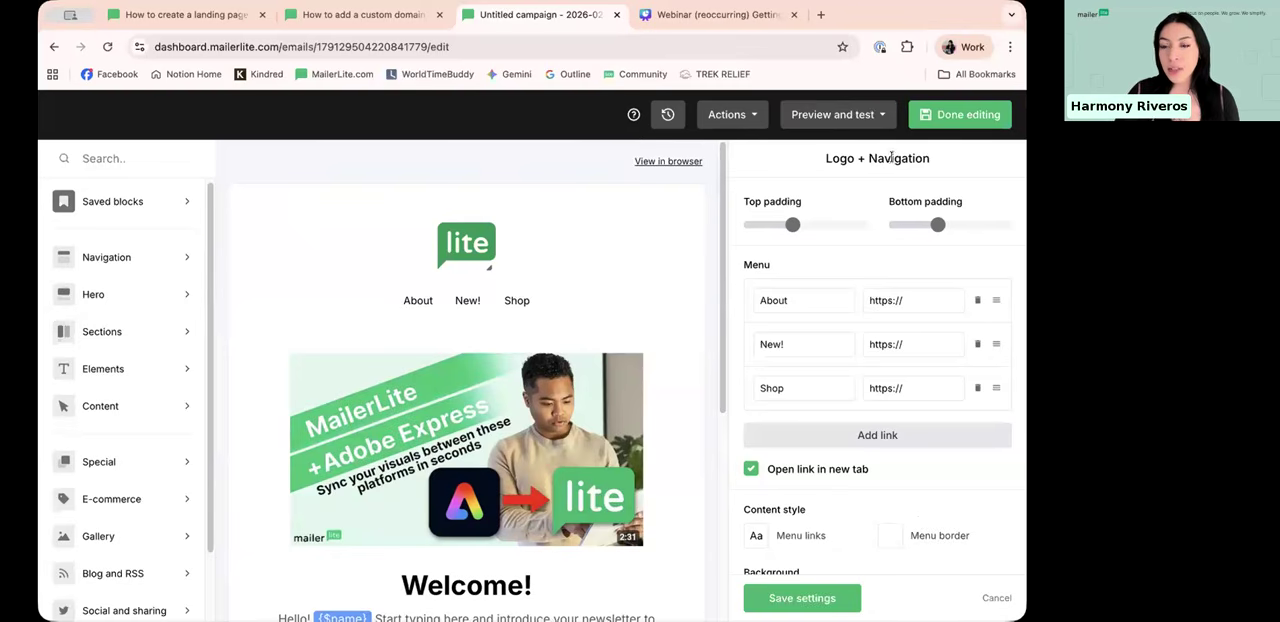
pyautogui.scroll(-1, 904, 352)
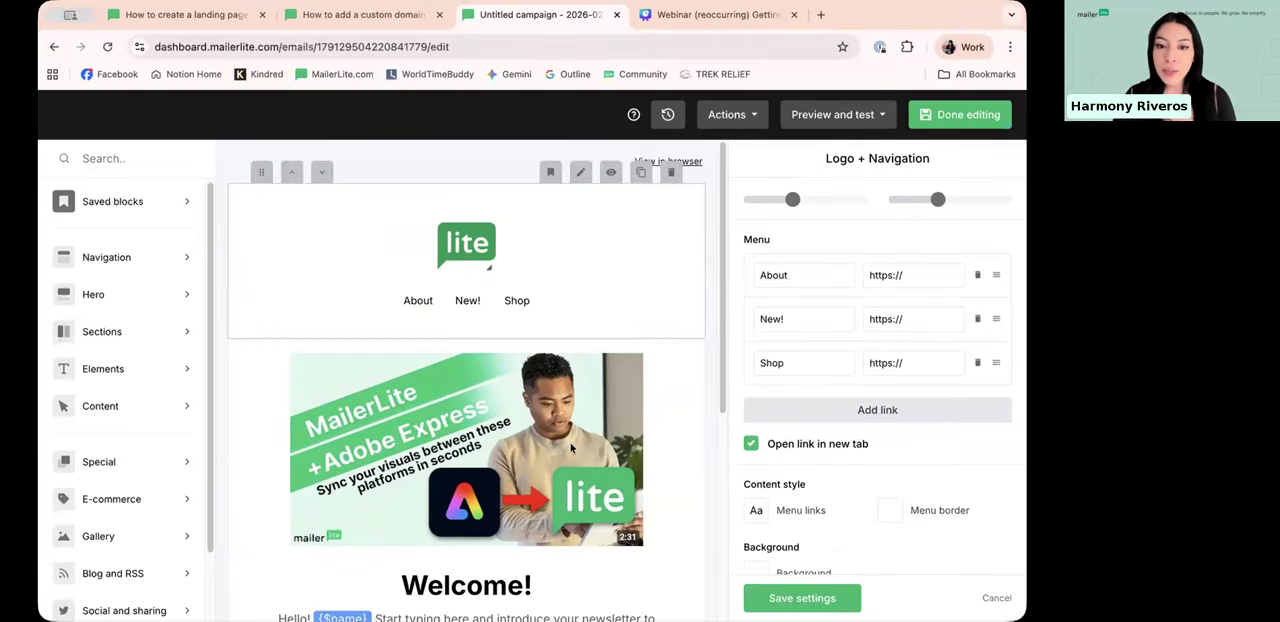
pyautogui.click(603, 395)
pyautogui.scroll(-5, 603, 395)
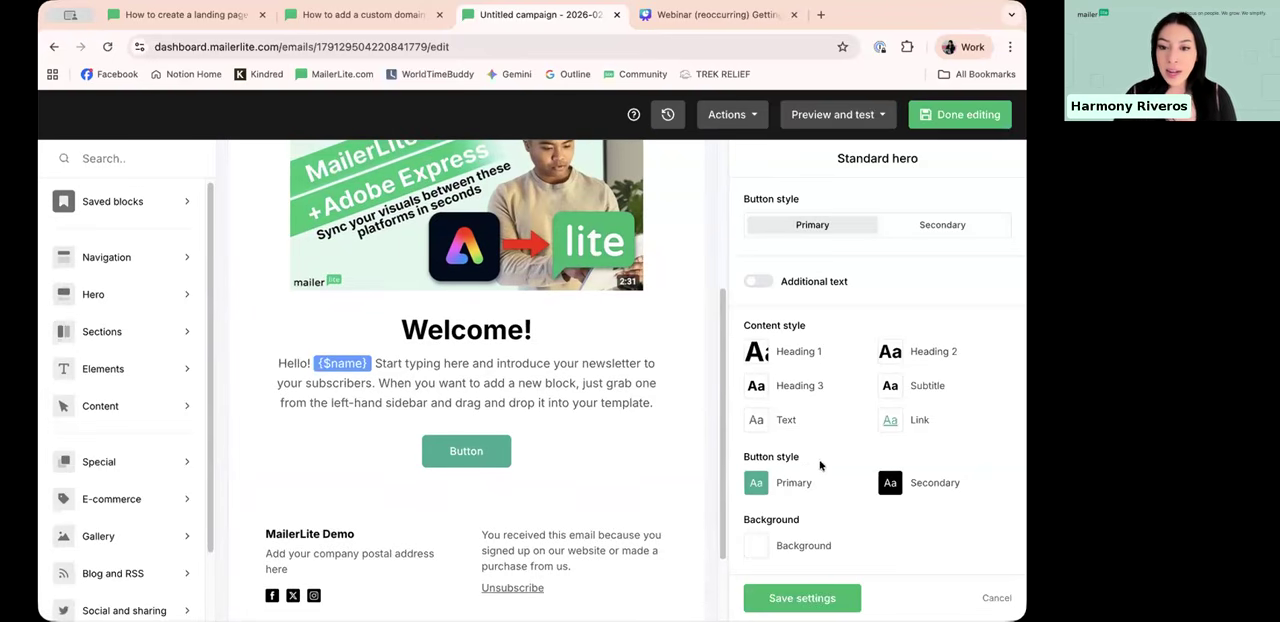
pyautogui.scroll(3, 503, 337)
pyautogui.click(575, 230)
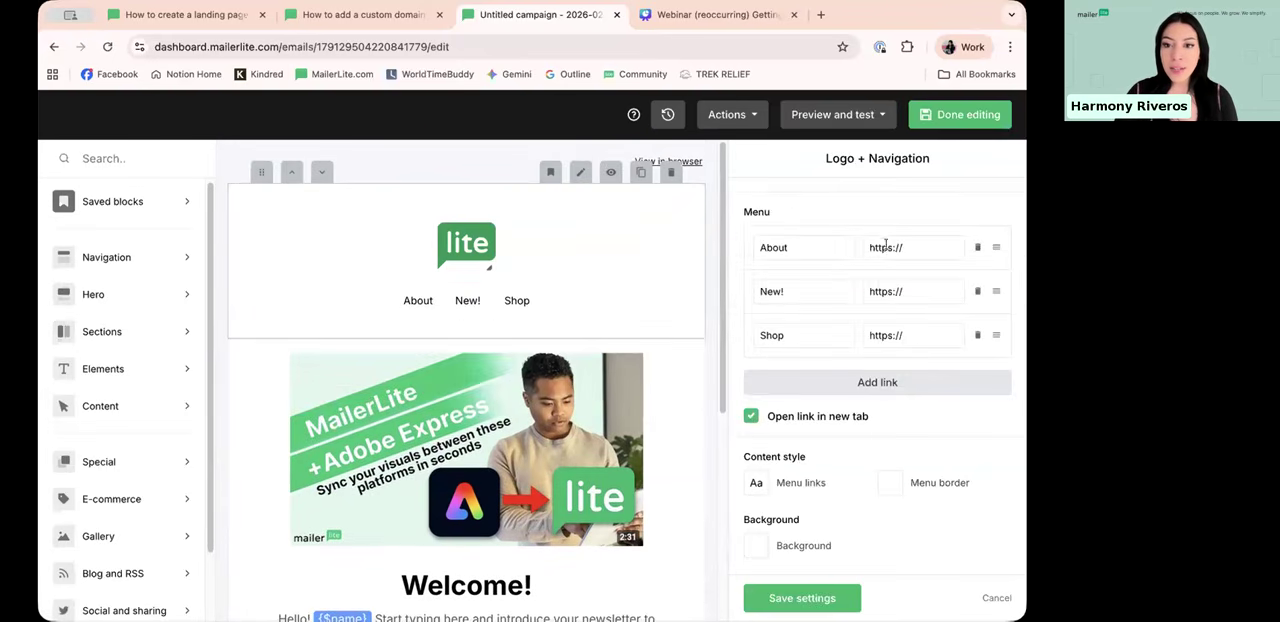
# Step: Finish editing the email and continue to the campaign details without adding the missing button links
pyautogui.scroll(-4, 283, 445)
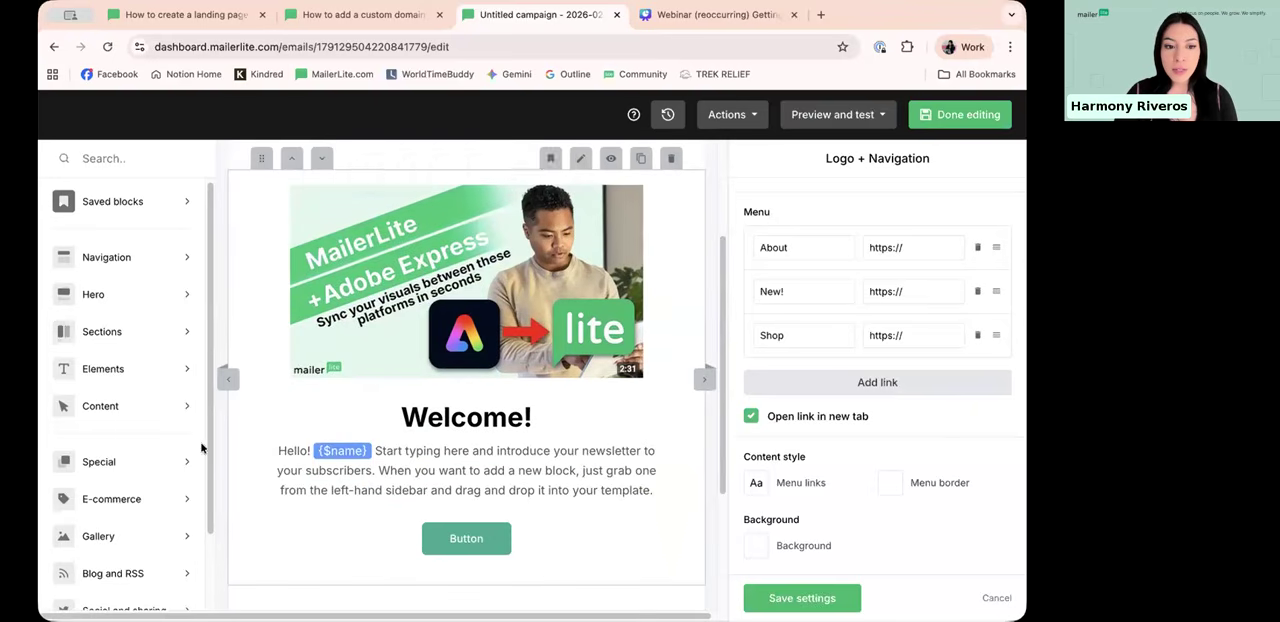
pyautogui.scroll(-1, 409, 463)
pyautogui.scroll(-2, 120, 400)
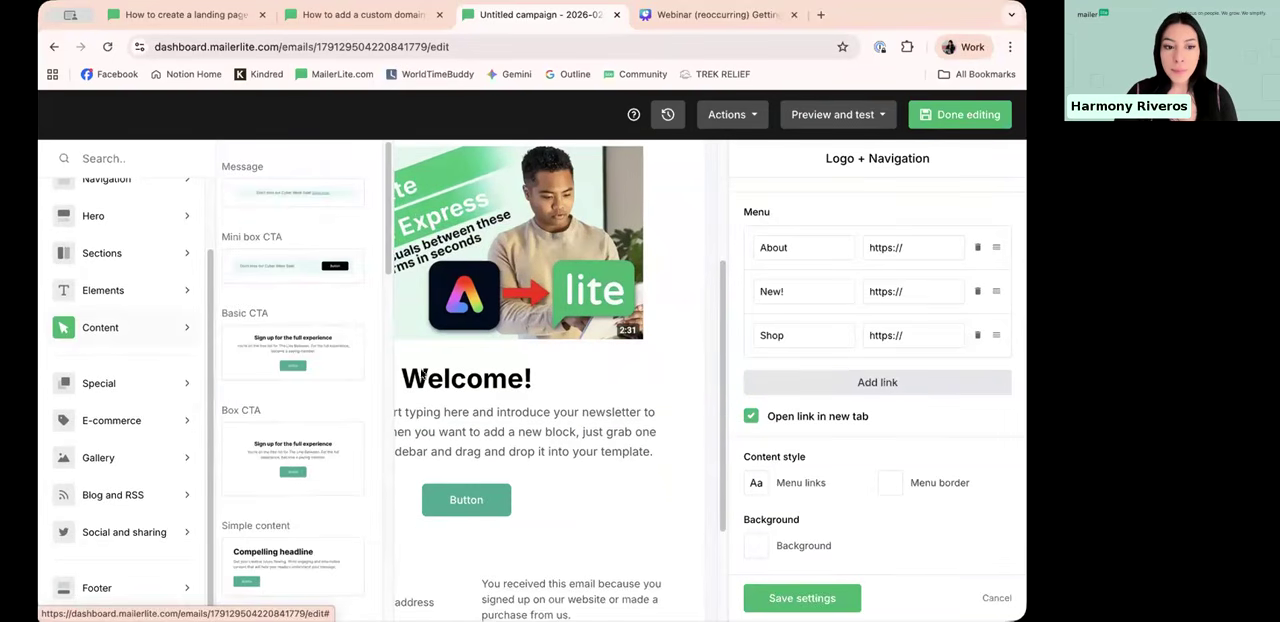
pyautogui.scroll(3, 466, 400)
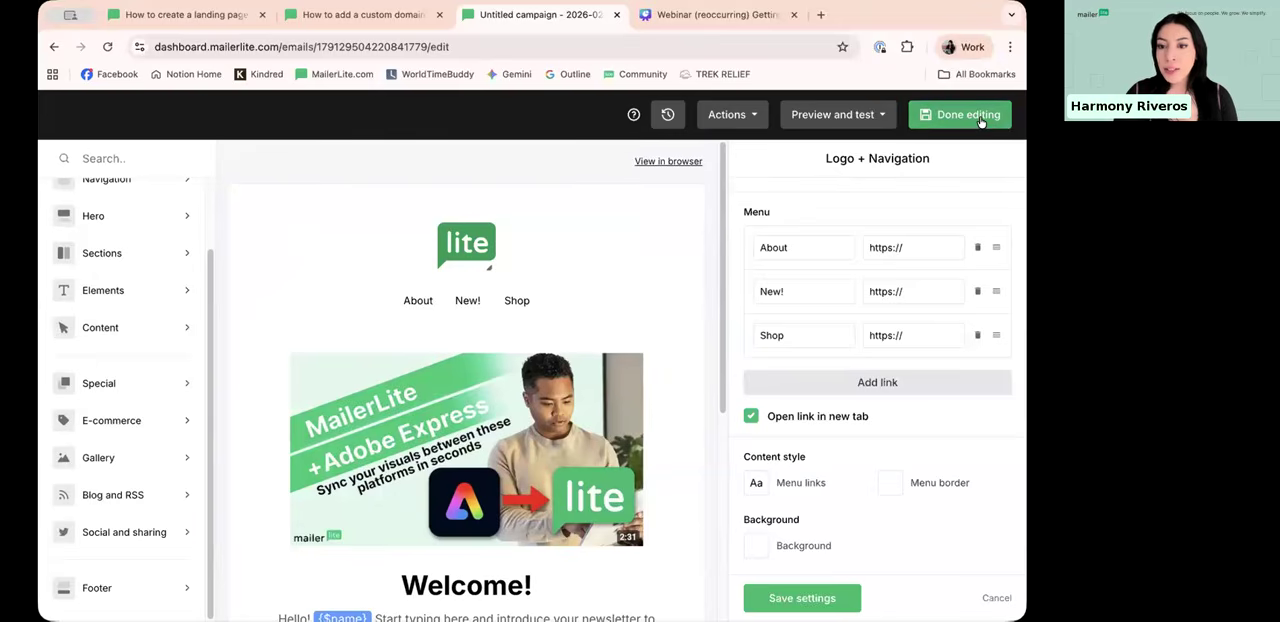
pyautogui.click(981, 119)
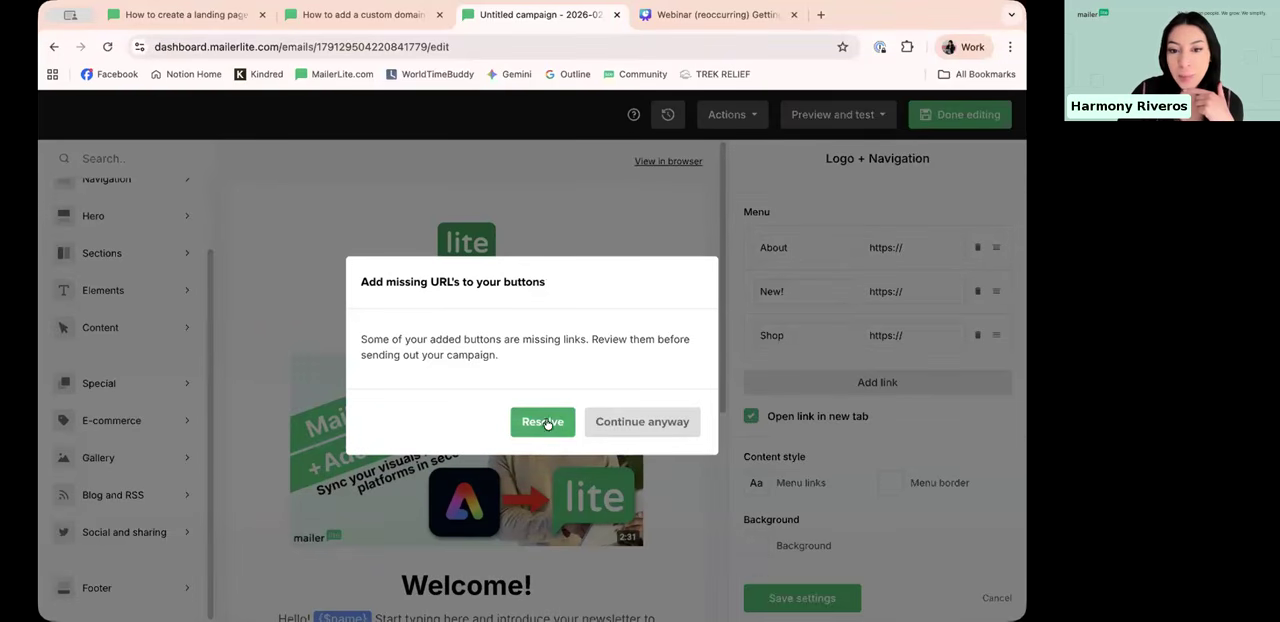
pyautogui.click(645, 422)
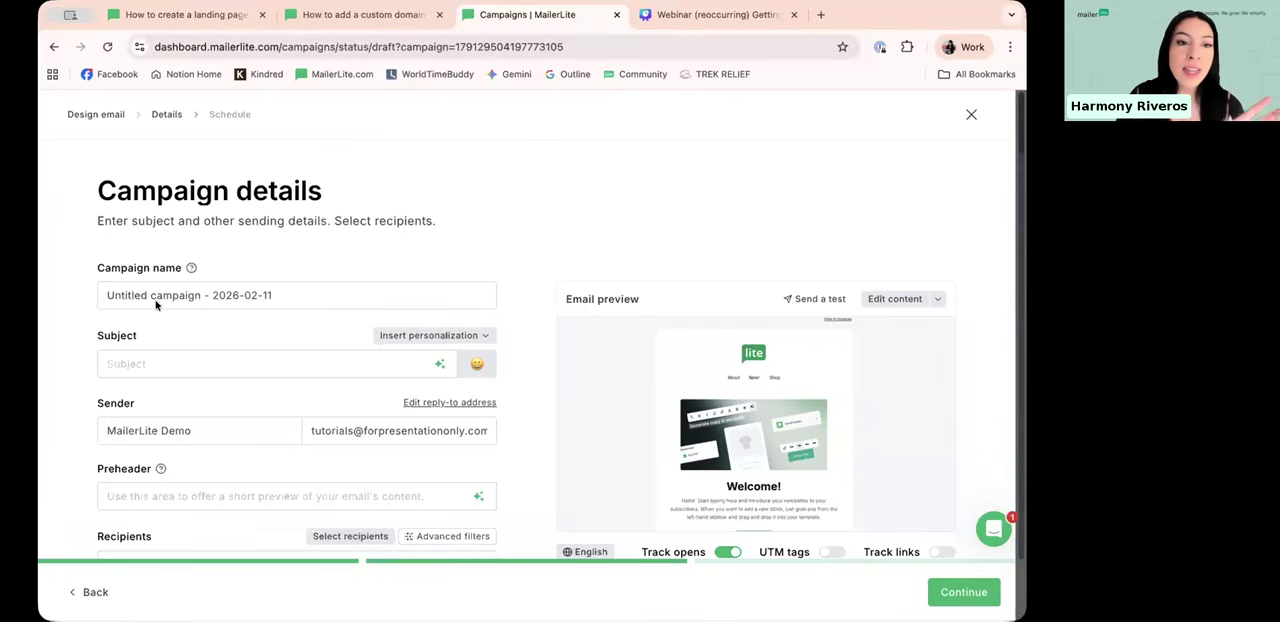
# Step: Rename the campaign as "Welcome campaign"
pyautogui.click(121, 295)
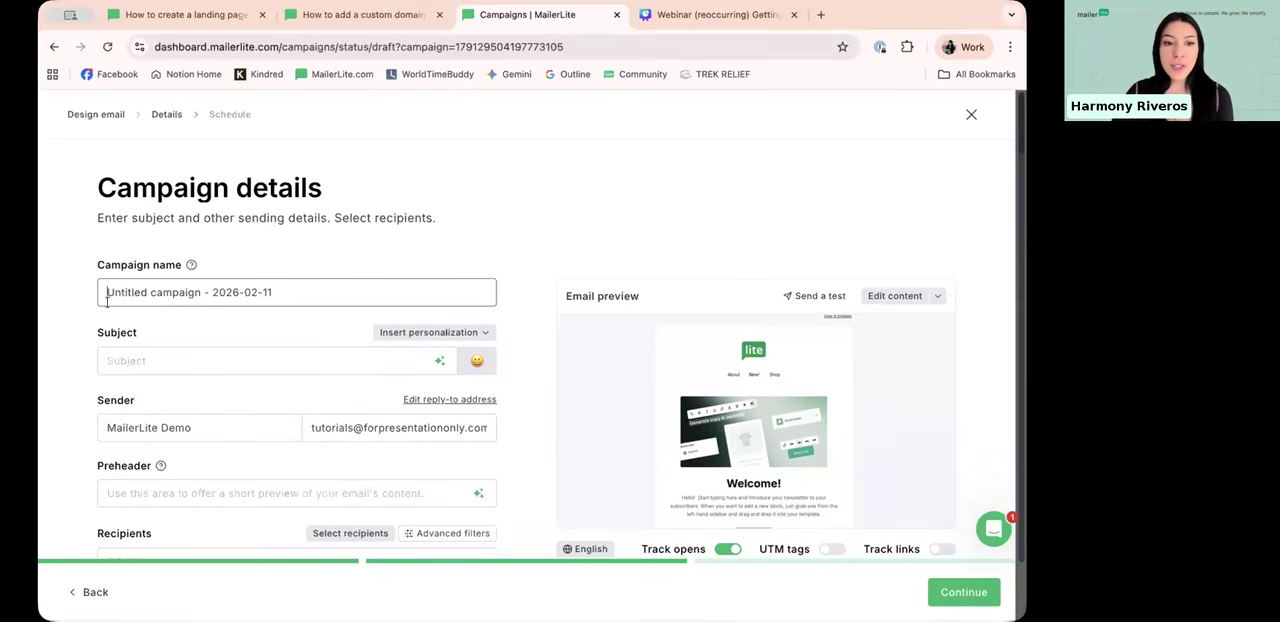
pyautogui.press('super+a')
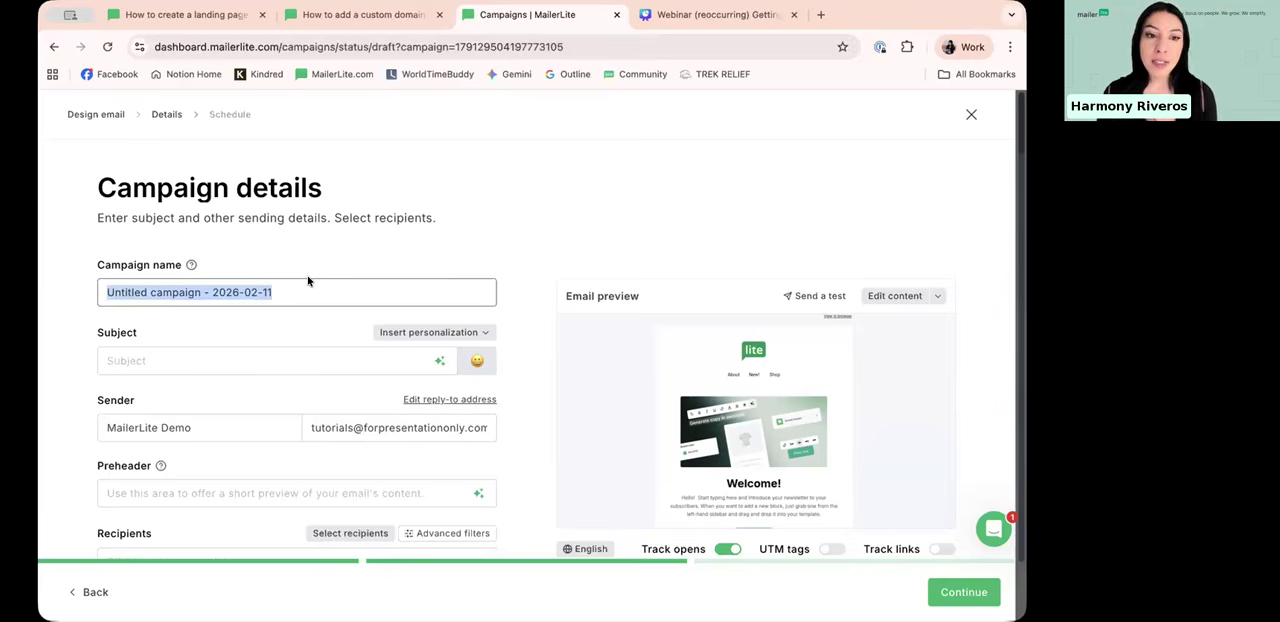
pyautogui.press('BackSpace')
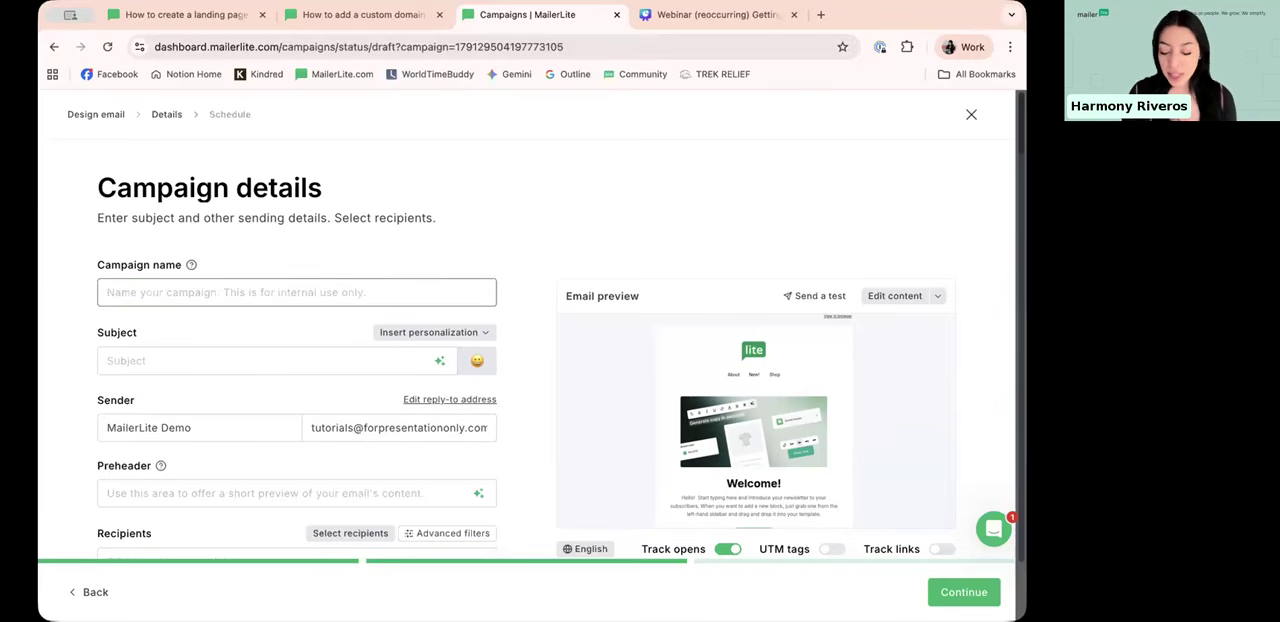
pyautogui.write('Welcome')
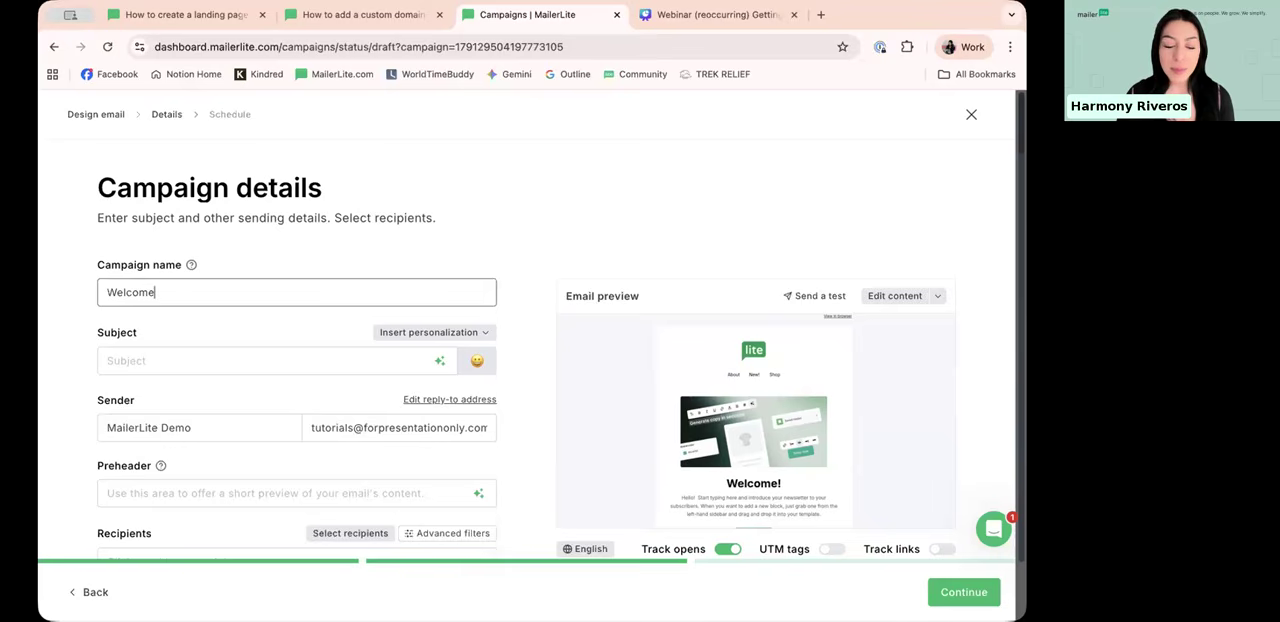
pyautogui.write(' campain')
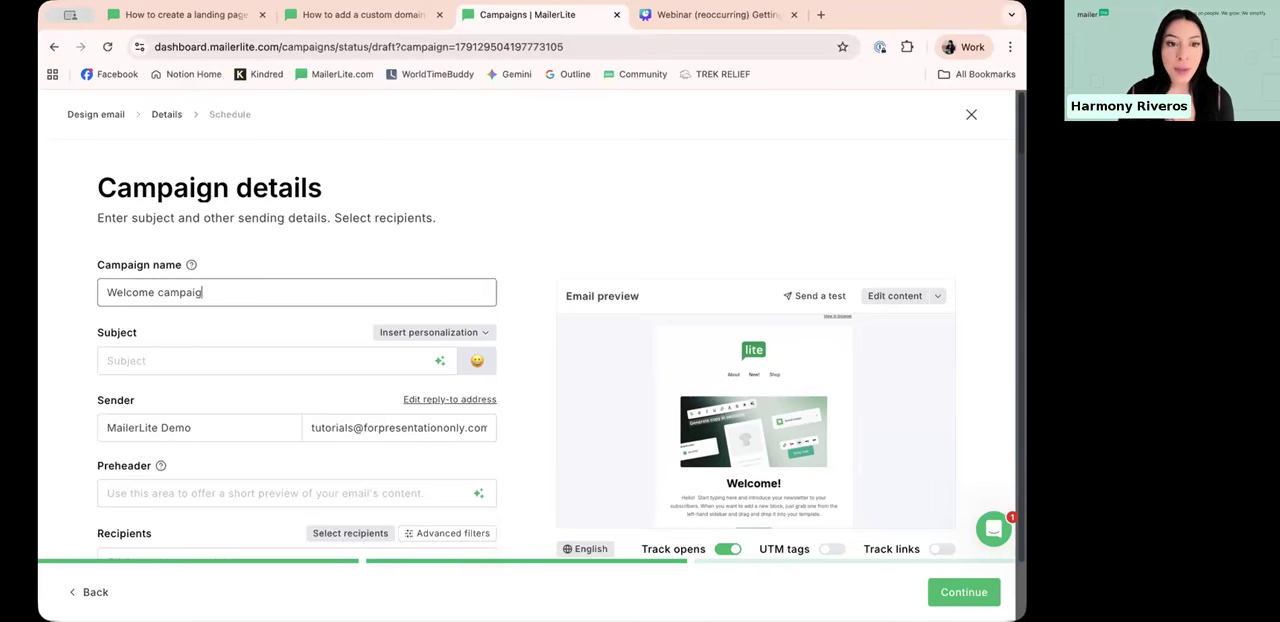
# Step: Enter "Welcome to our newsletter" as the campaign's subject line
pyautogui.scroll(-1, 322, 278)
pyautogui.scroll(-1, 310, 285)
pyautogui.click(302, 290)
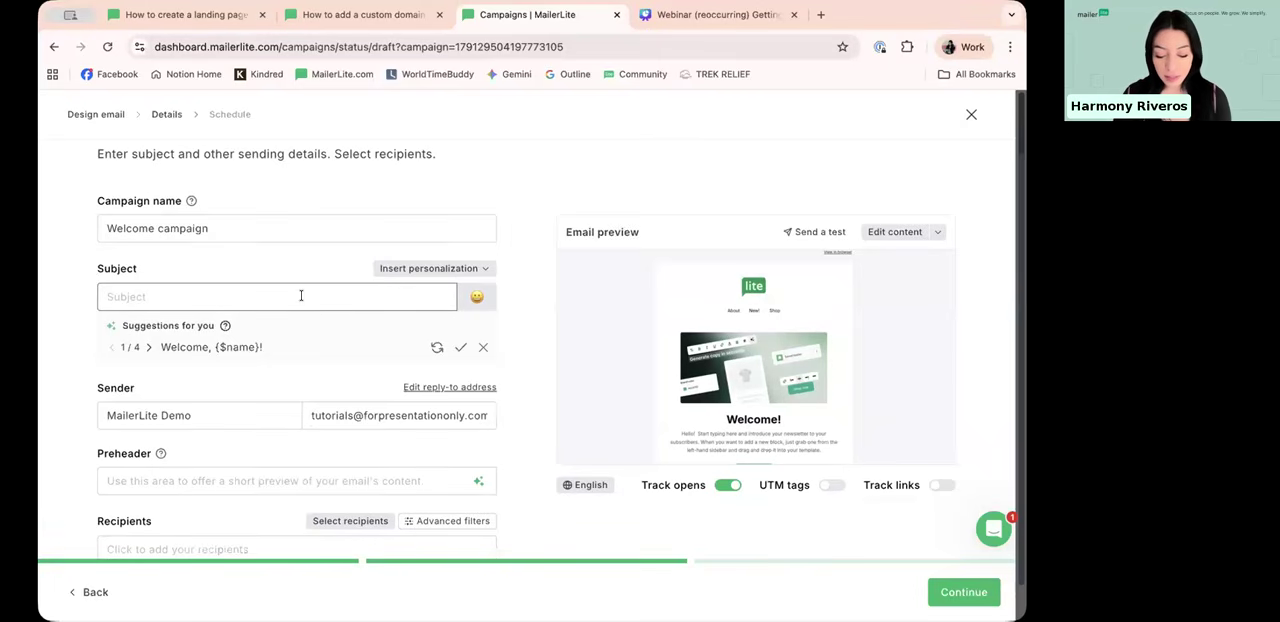
pyautogui.write('W')
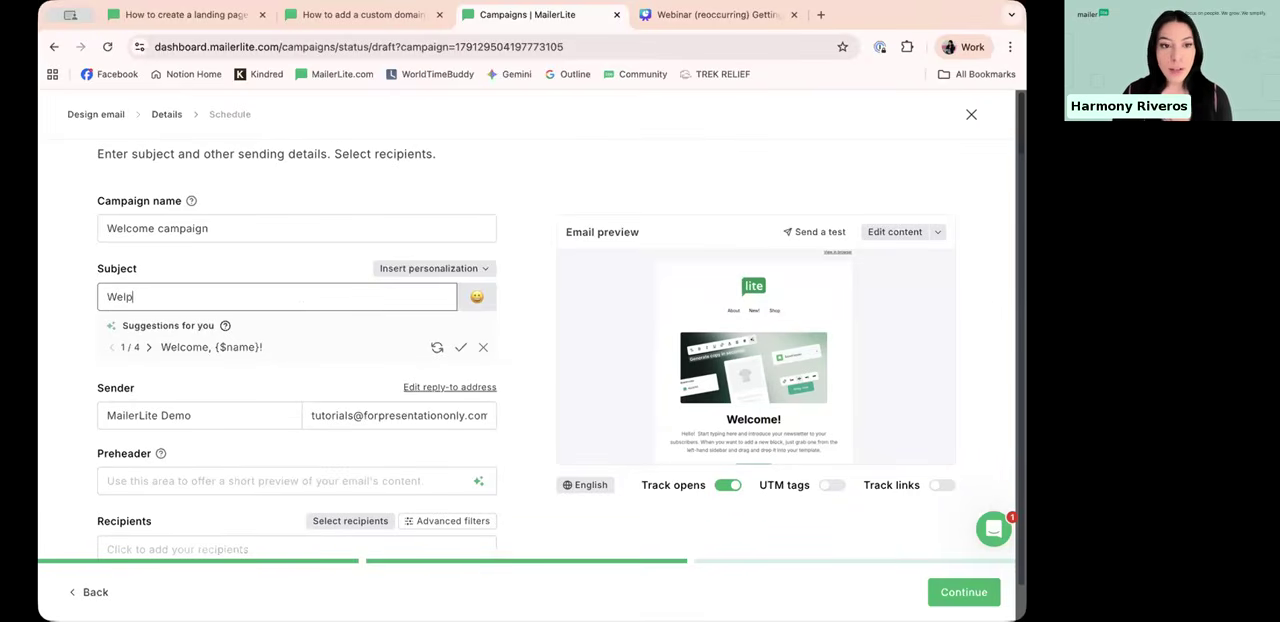
pyautogui.write('elcome')
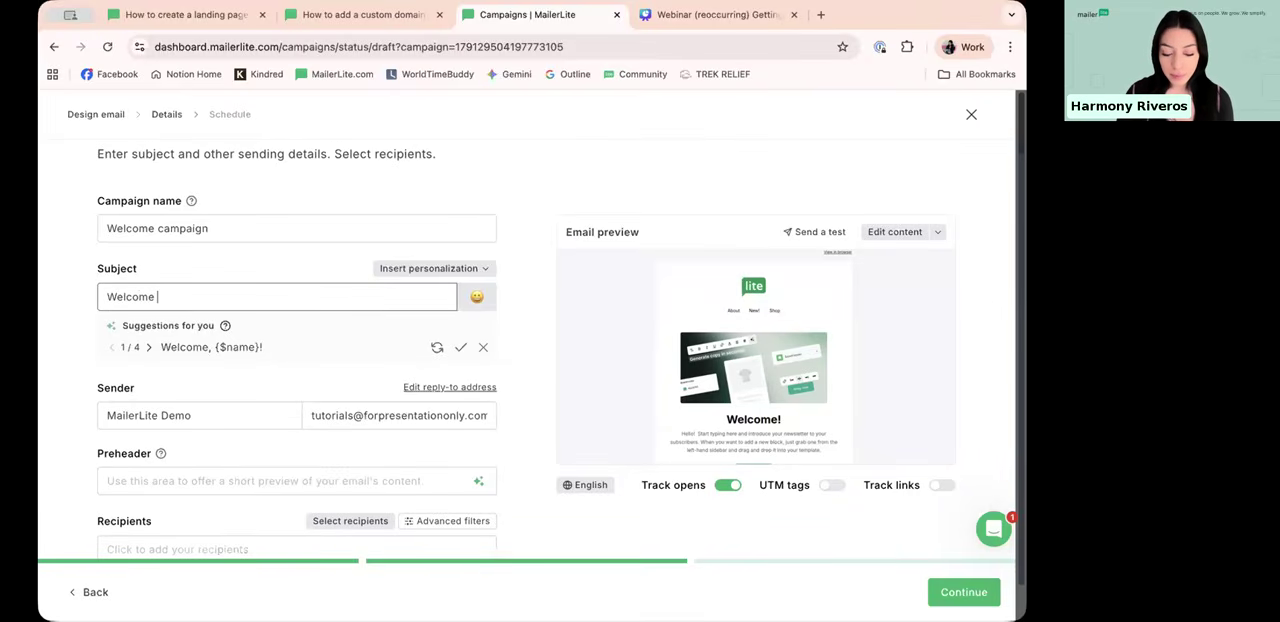
pyautogui.write(' to our newsl')
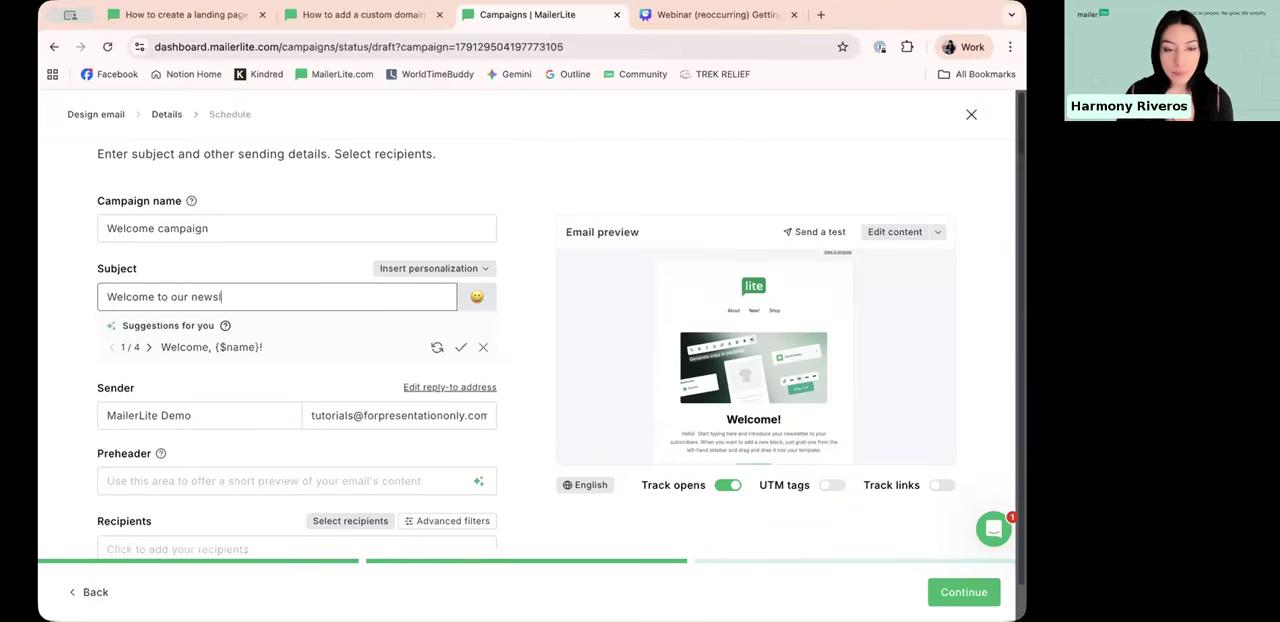
pyautogui.write('etter')
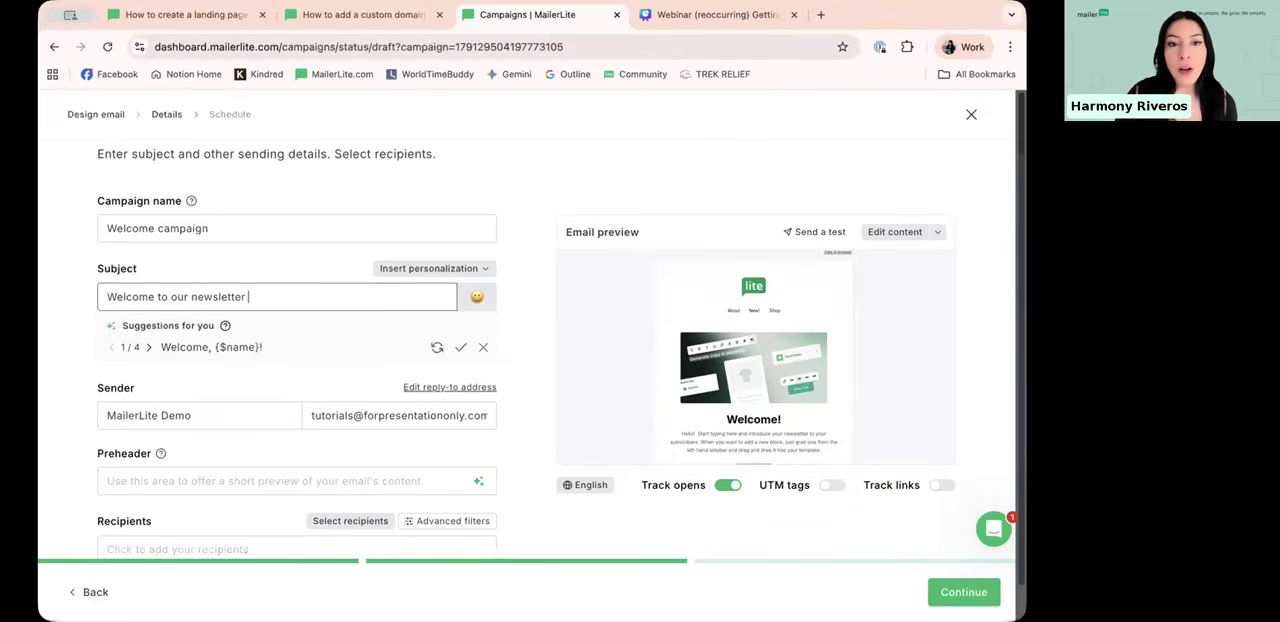
# Step: Add the Name personalization variable {$name} to the end of the subject line
pyautogui.click(424, 270)
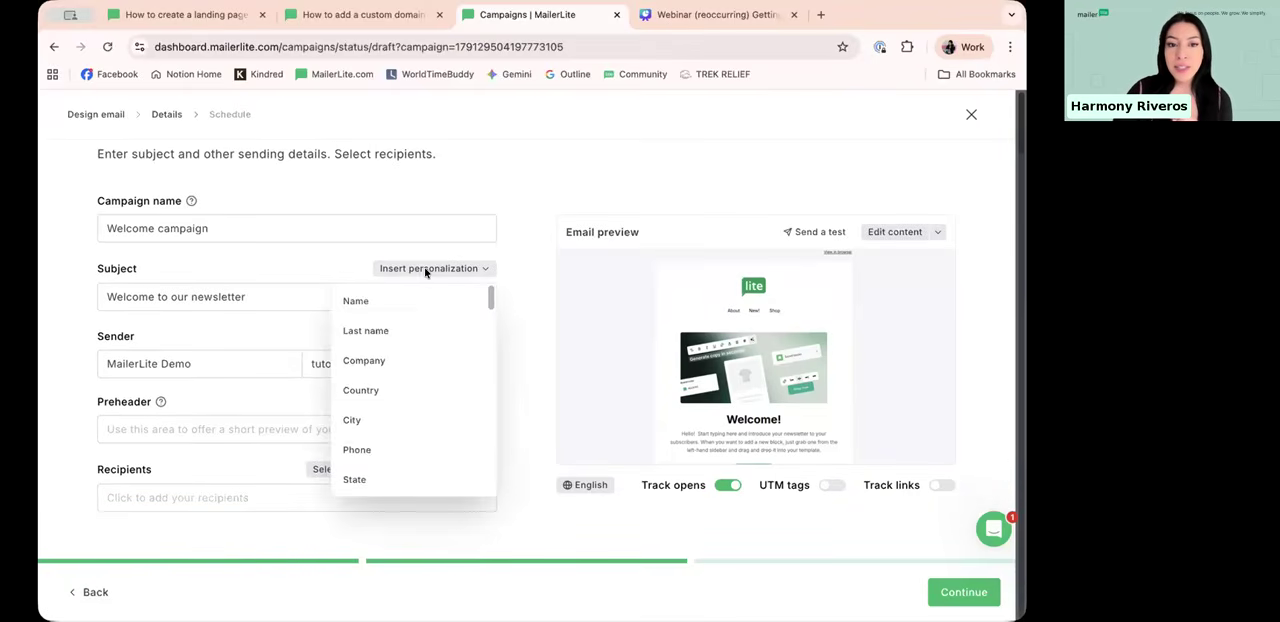
pyautogui.scroll(-5, 427, 330)
pyautogui.scroll(10, 427, 333)
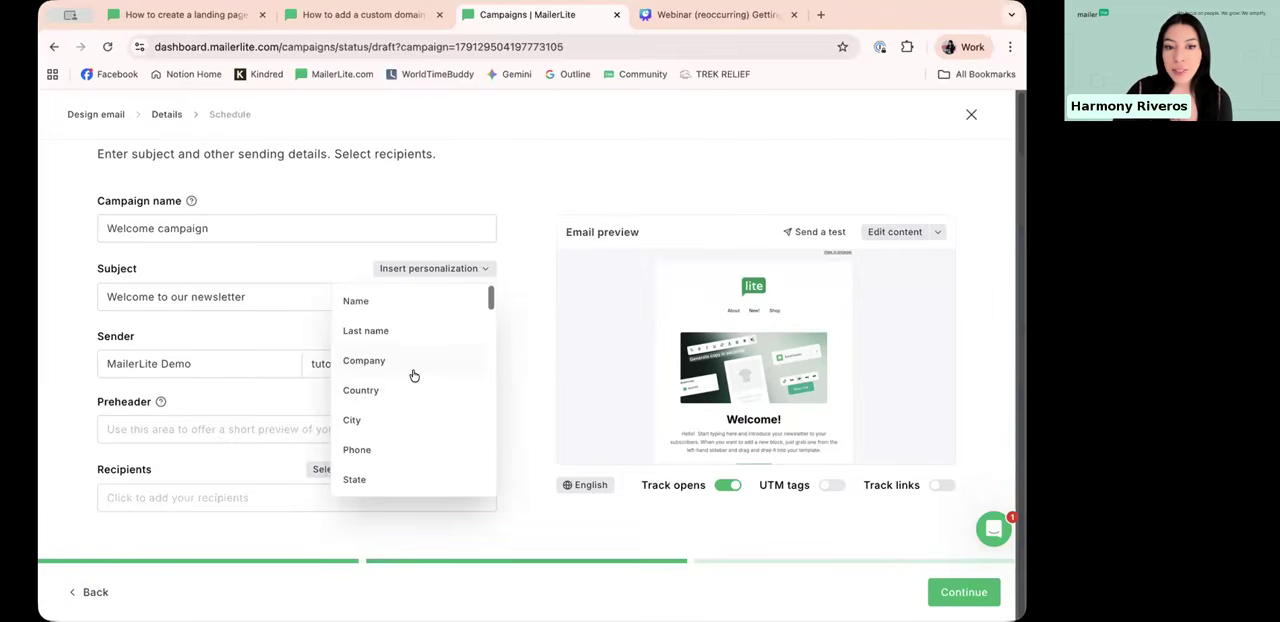
pyautogui.click(368, 302)
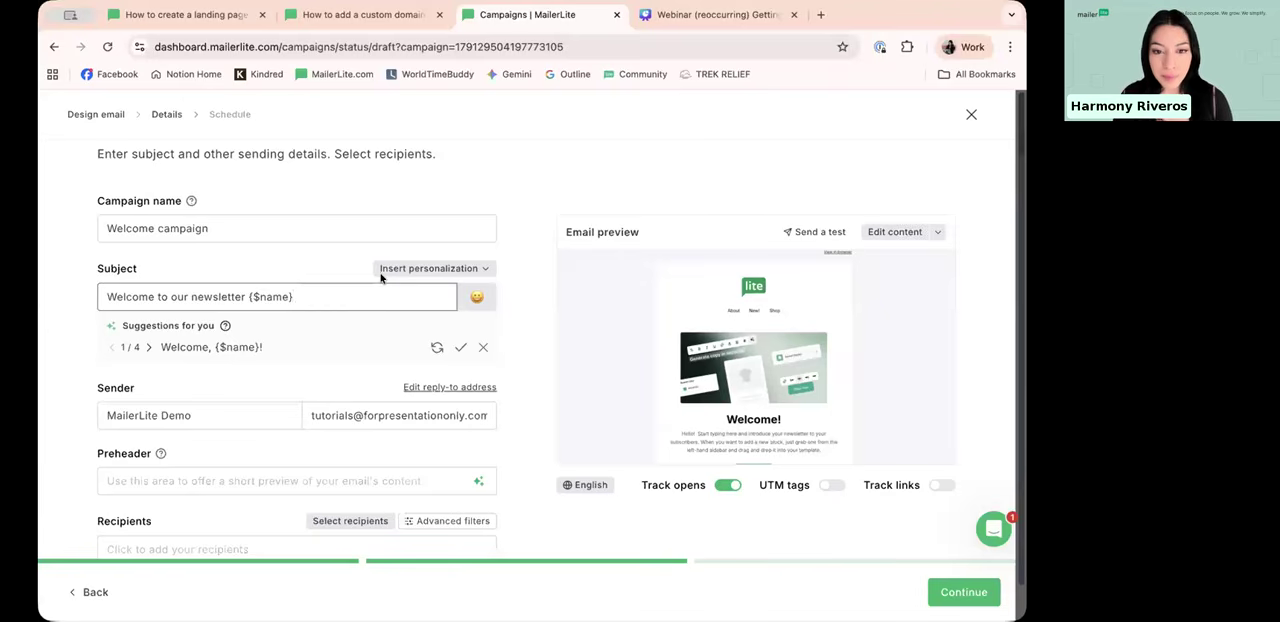
# Step: Add a smiling-face emoji to the end of the subject line, after the {$name} variable
pyautogui.click(490, 295)
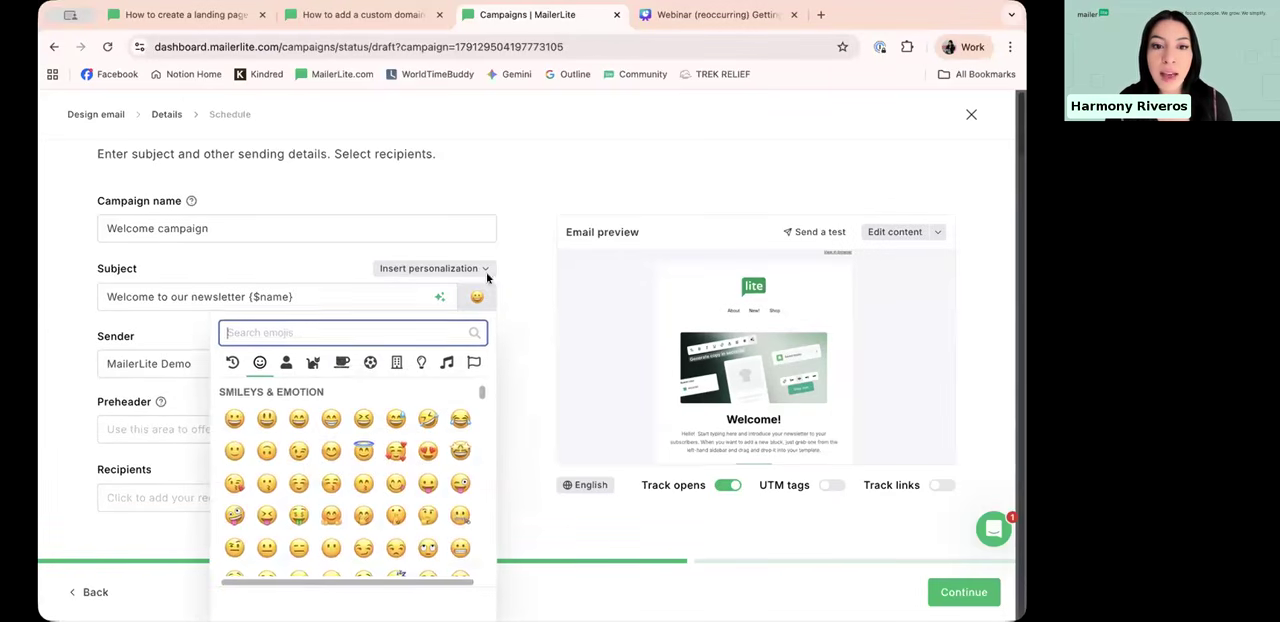
pyautogui.click(331, 451)
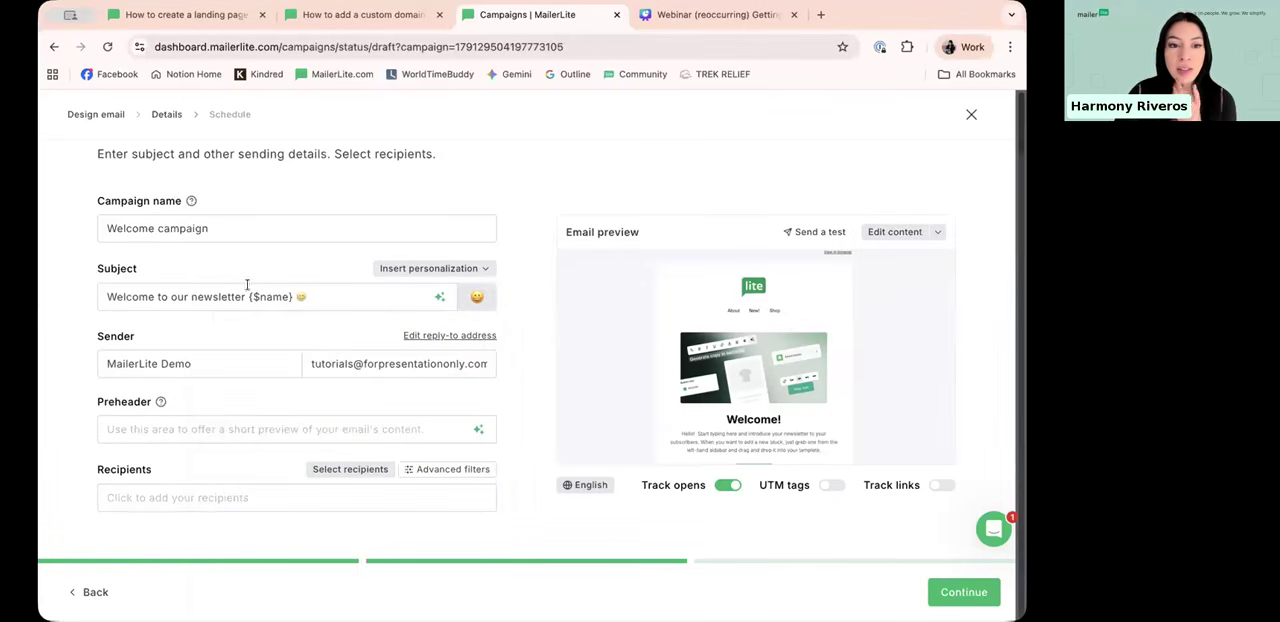
pyautogui.moveTo(261, 295); pyautogui.dragTo(288, 292)
pyautogui.click(313, 297)
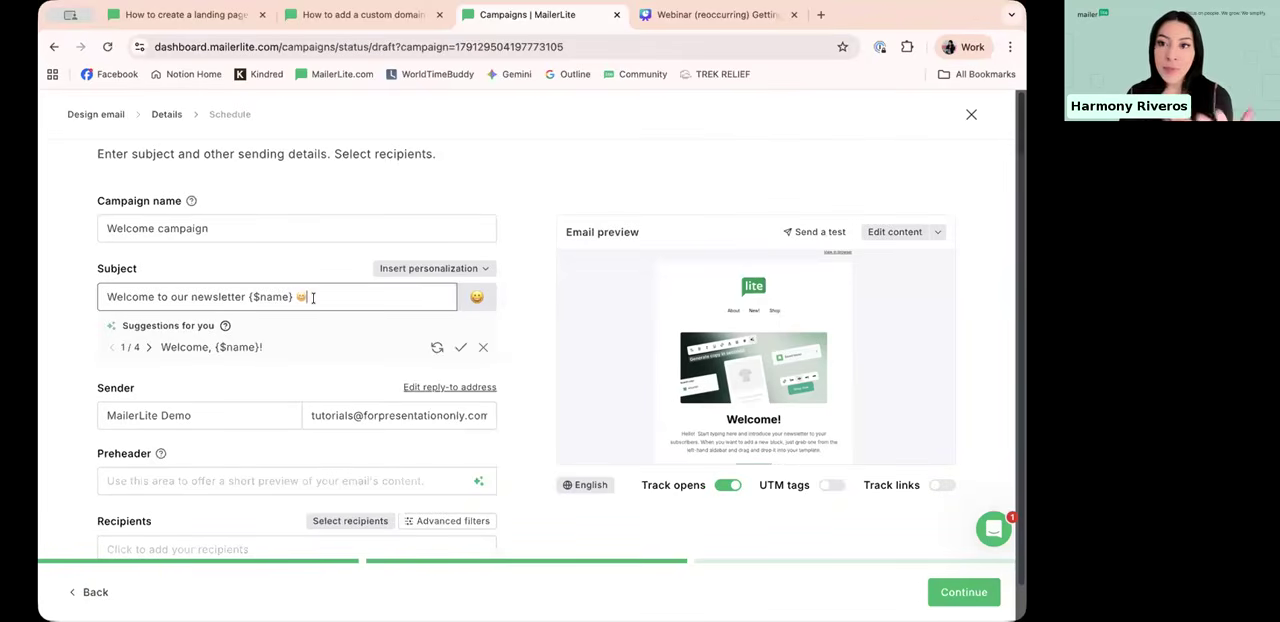
pyautogui.moveTo(293, 296); pyautogui.dragTo(248, 292)
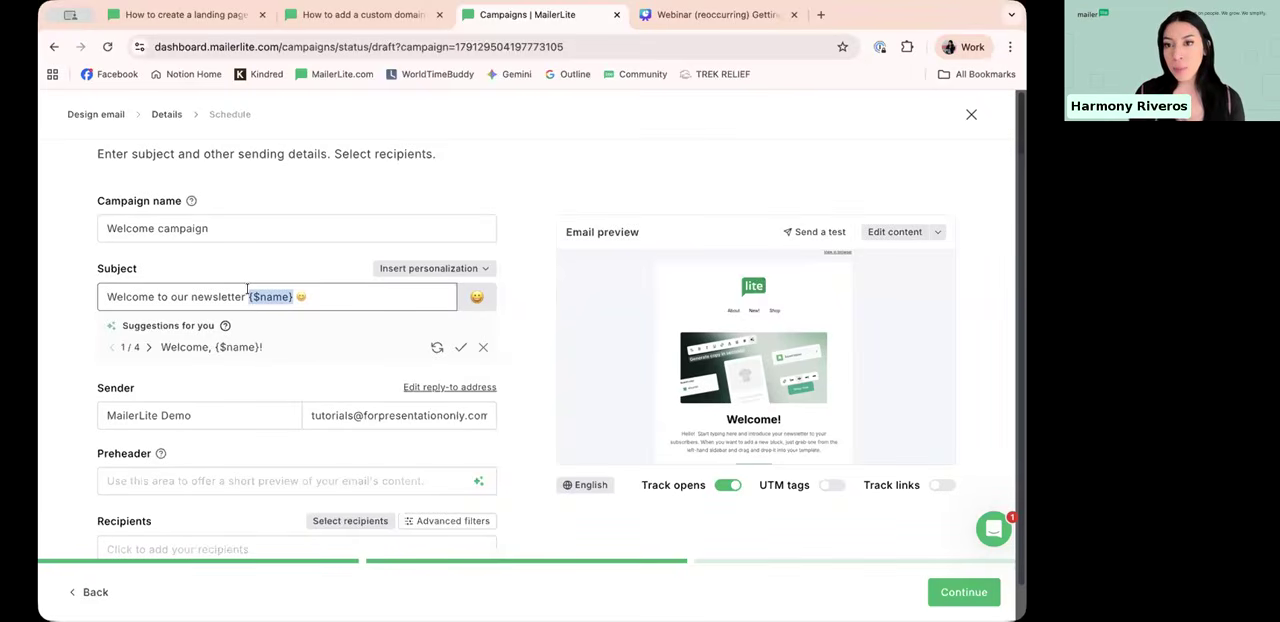
pyautogui.click(337, 296)
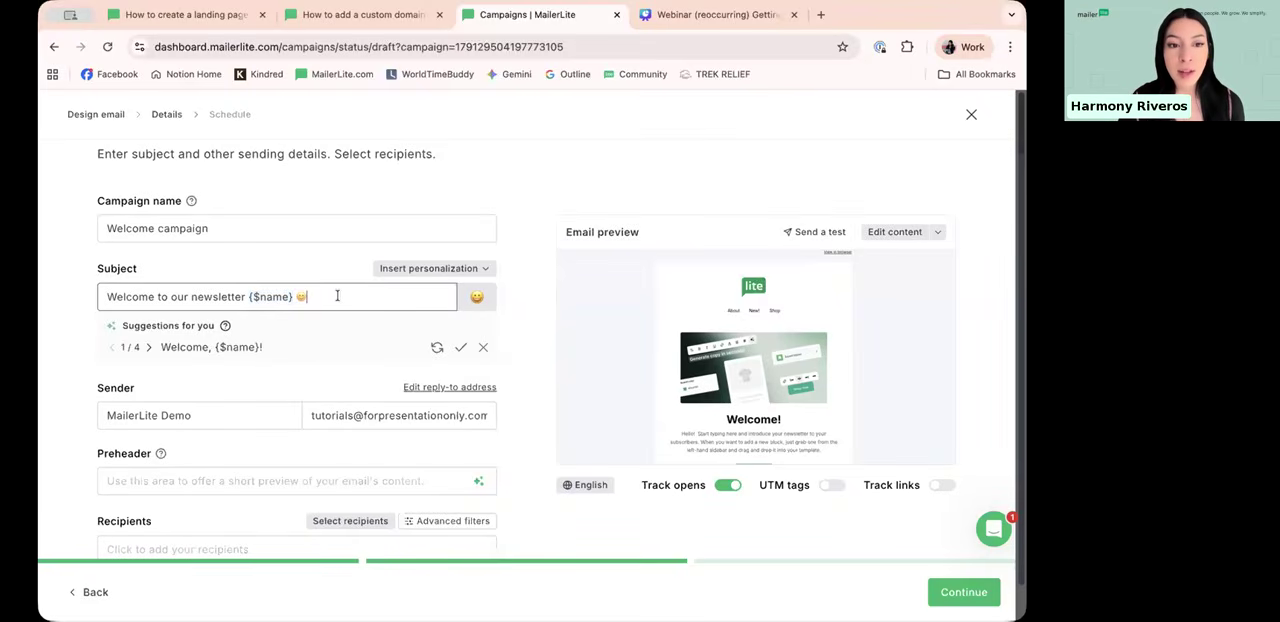
# Step: Change the sender name to the sender's first name followed by "from MailerLite", without the word "Demo"
pyautogui.scroll(-1, 320, 320)
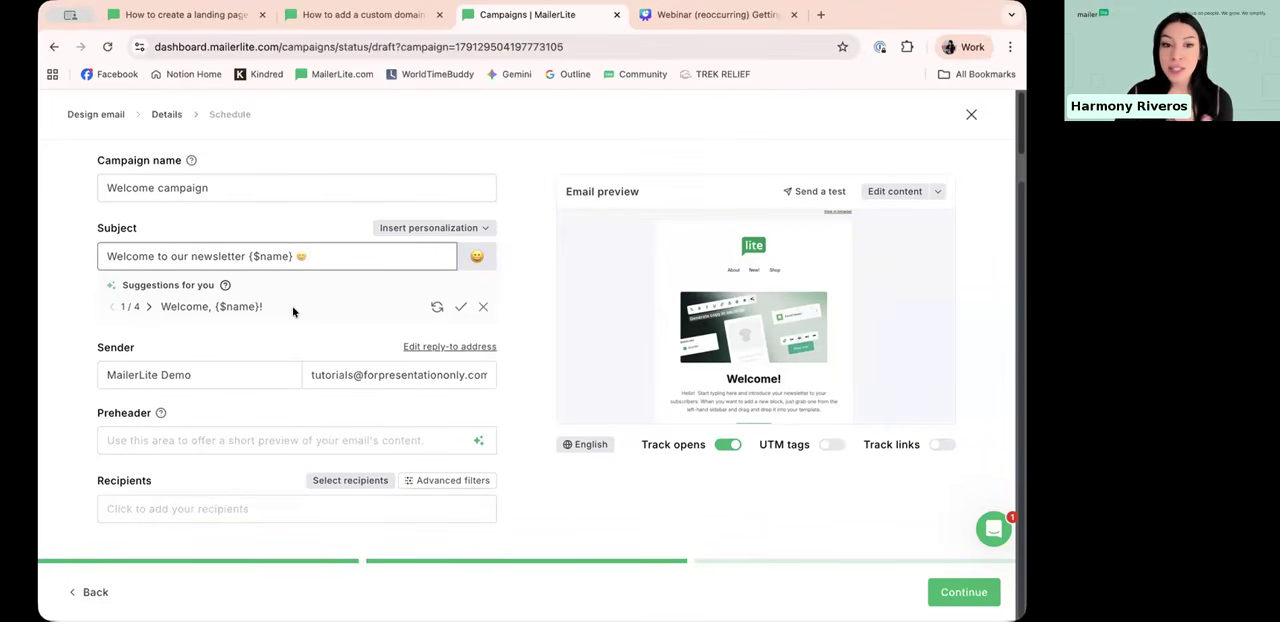
pyautogui.click(104, 373)
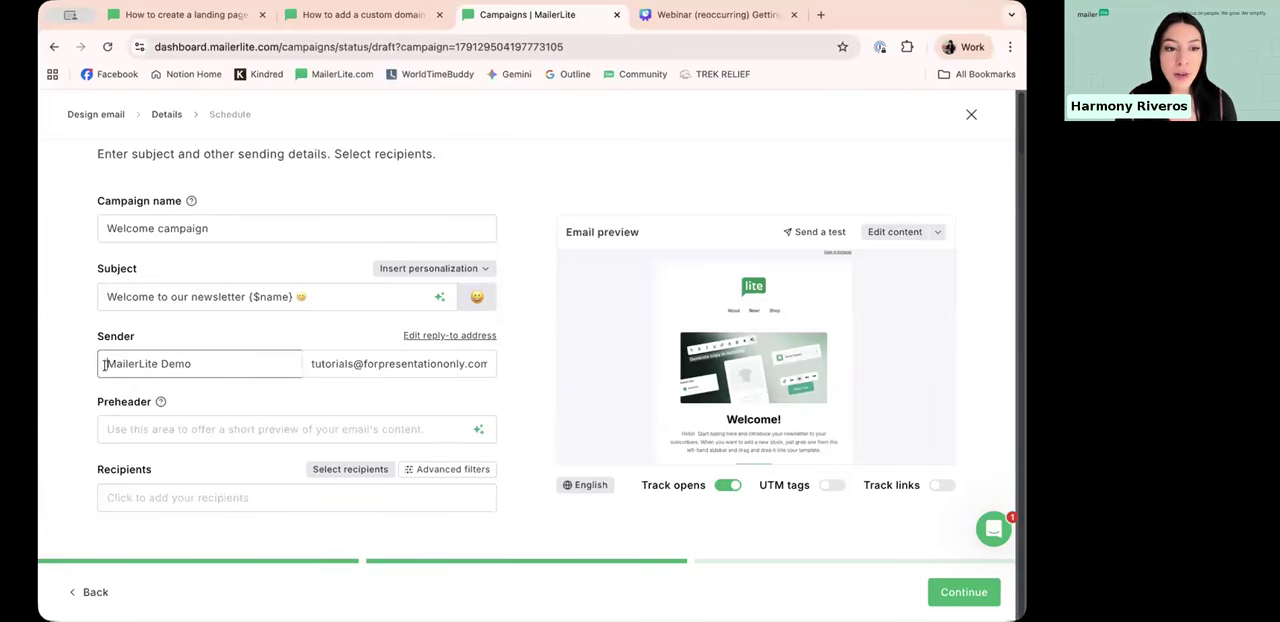
pyautogui.write('Harmony from')
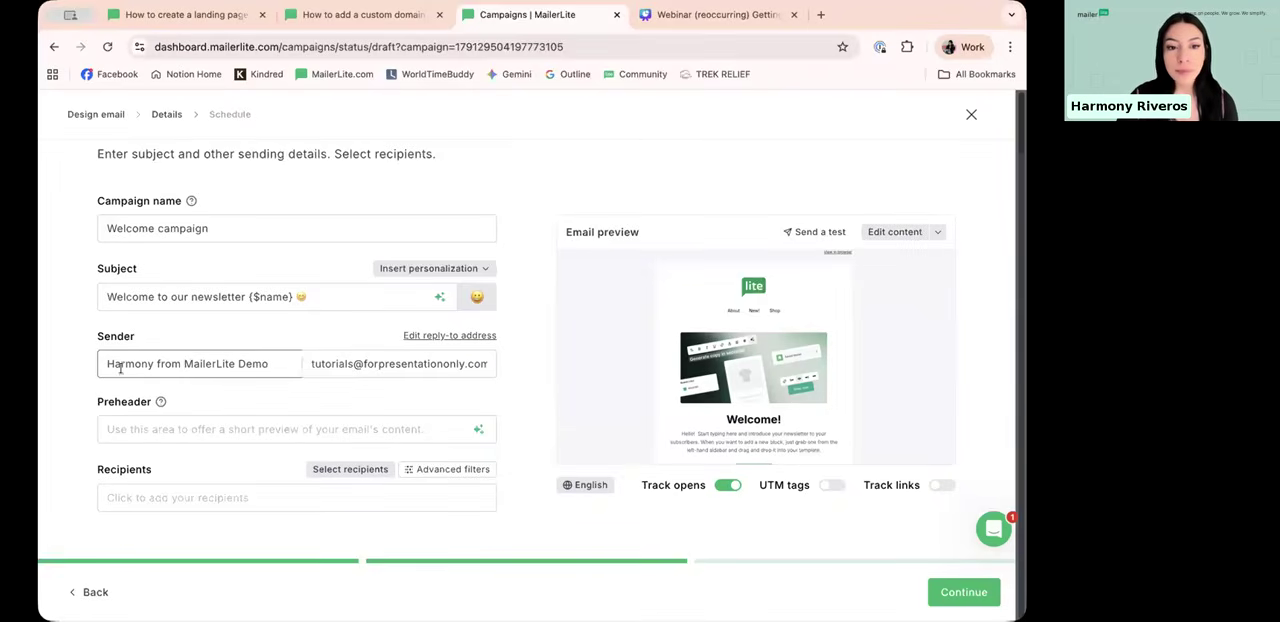
pyautogui.doubleClick(263, 358)
pyautogui.press('BackSpace')
pyautogui.press('BackSpace')
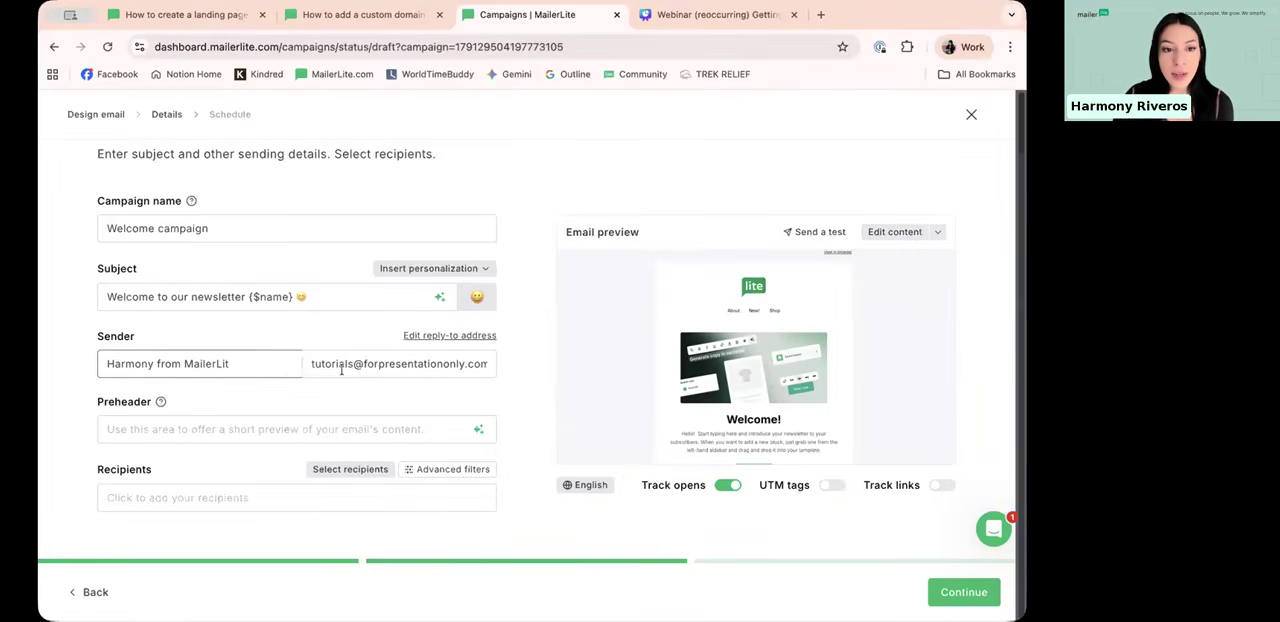
pyautogui.write('e')
# Step: Examine the sender email address, especially the domain after the @ sign
pyautogui.moveTo(307, 366); pyautogui.dragTo(477, 370)
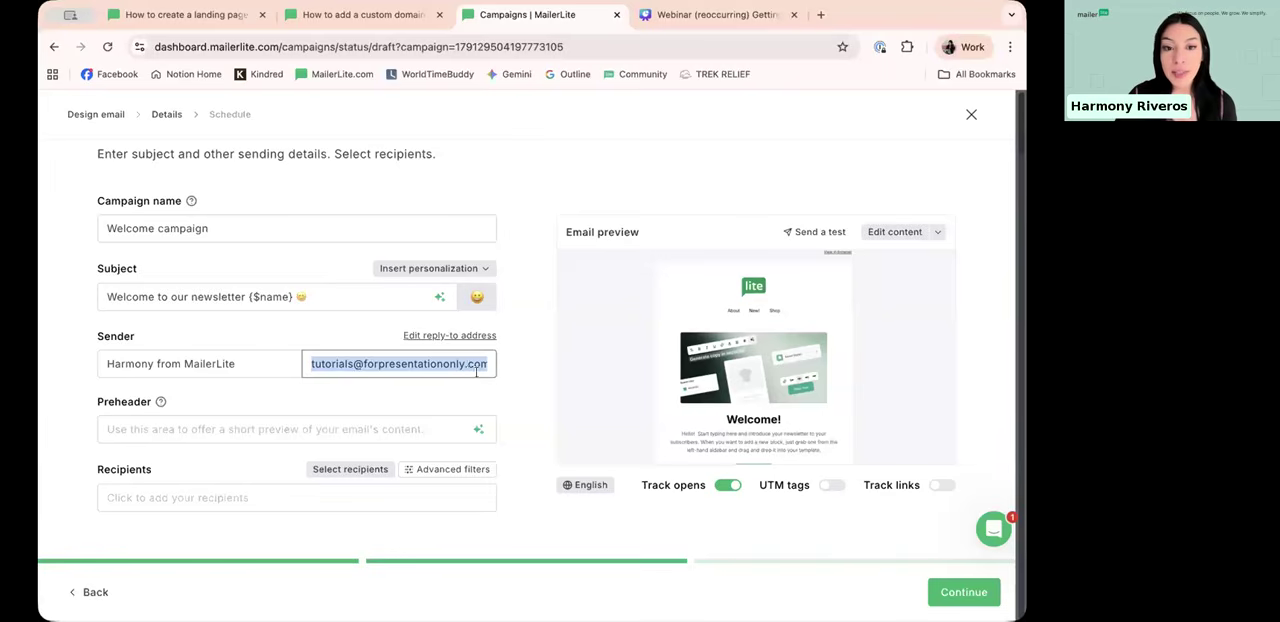
pyautogui.click(466, 367)
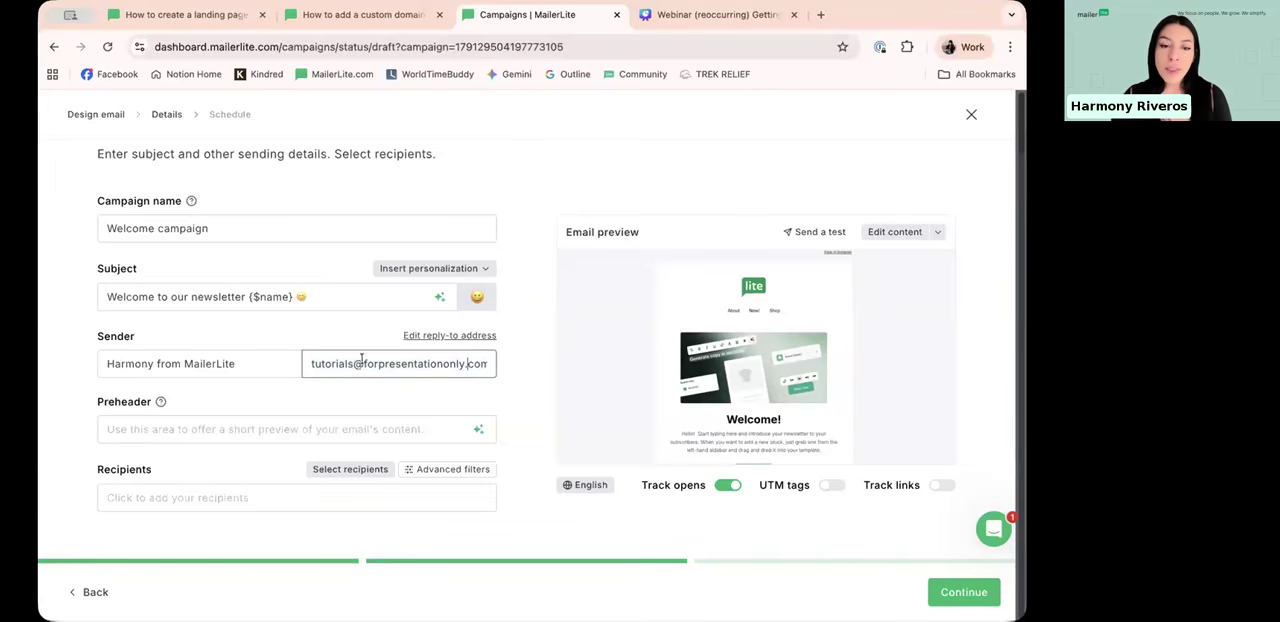
pyautogui.moveTo(363, 365); pyautogui.dragTo(483, 368)
pyautogui.click(347, 365)
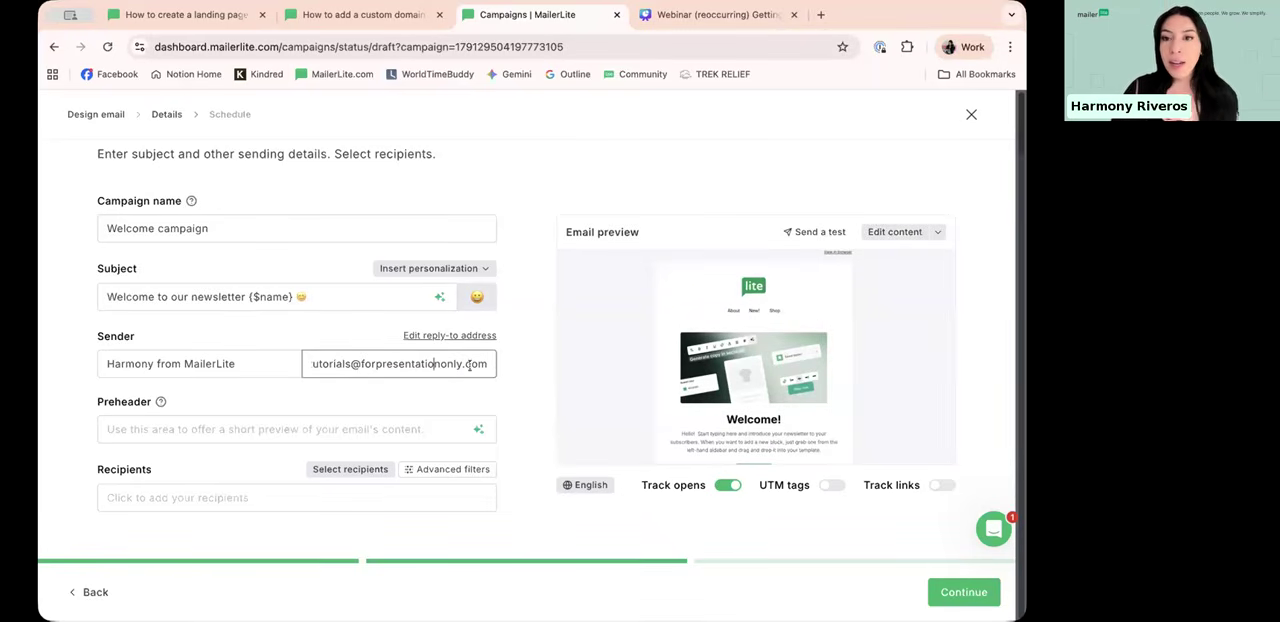
pyautogui.click(310, 368)
pyautogui.moveTo(360, 363); pyautogui.dragTo(517, 369)
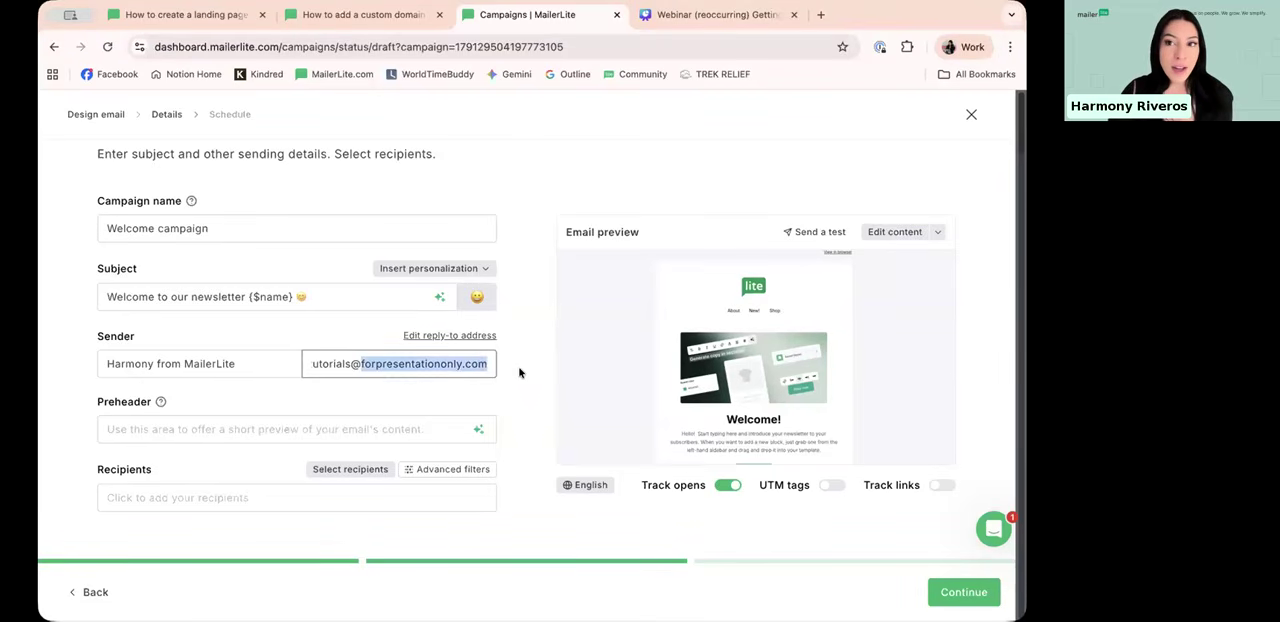
pyautogui.click(472, 365)
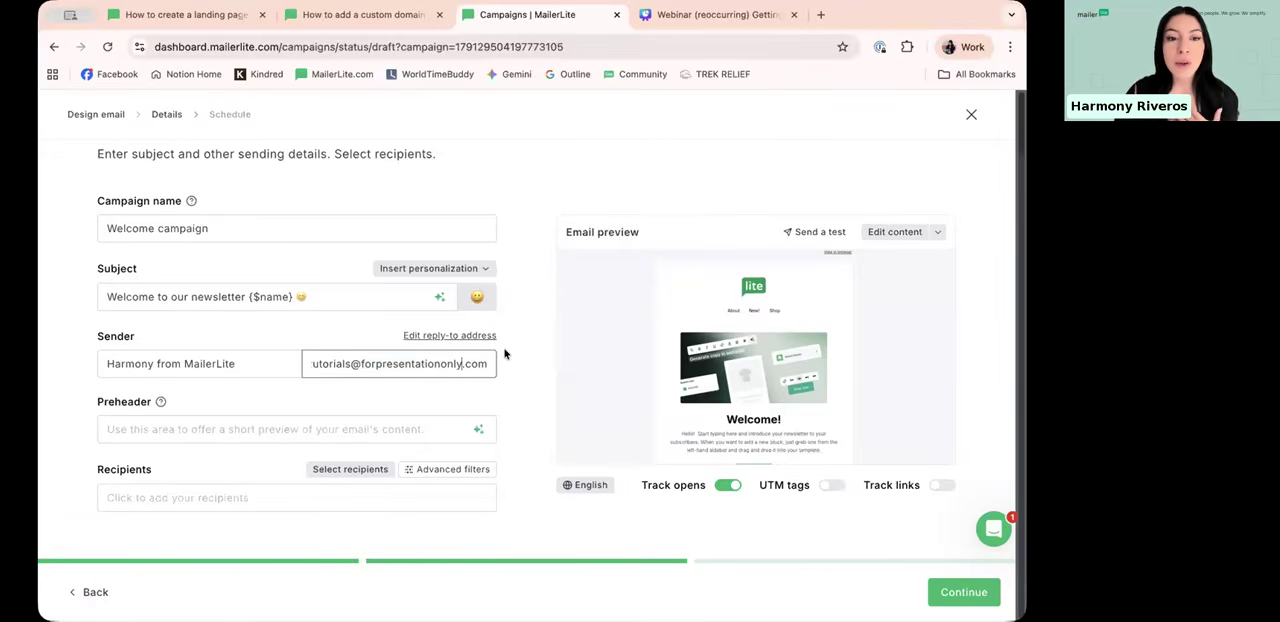
pyautogui.moveTo(360, 363); pyautogui.dragTo(488, 365)
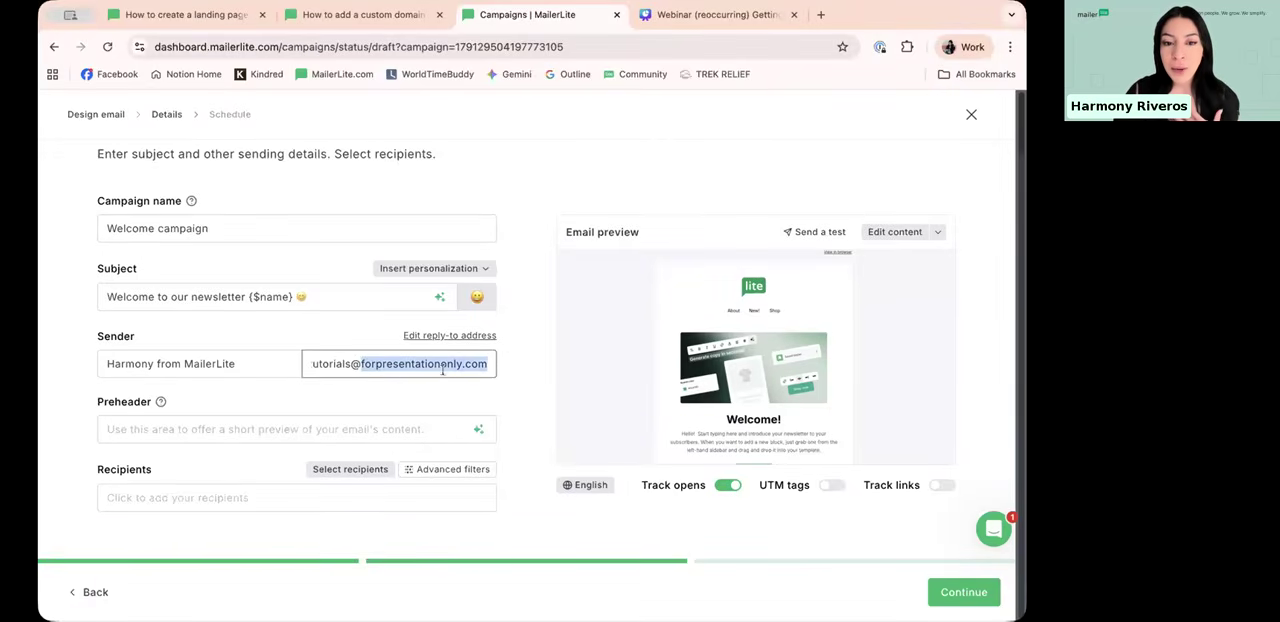
pyautogui.click(433, 365)
pyautogui.moveTo(370, 368); pyautogui.dragTo(409, 366)
pyautogui.click(409, 366)
pyautogui.moveTo(310, 365); pyautogui.dragTo(482, 360)
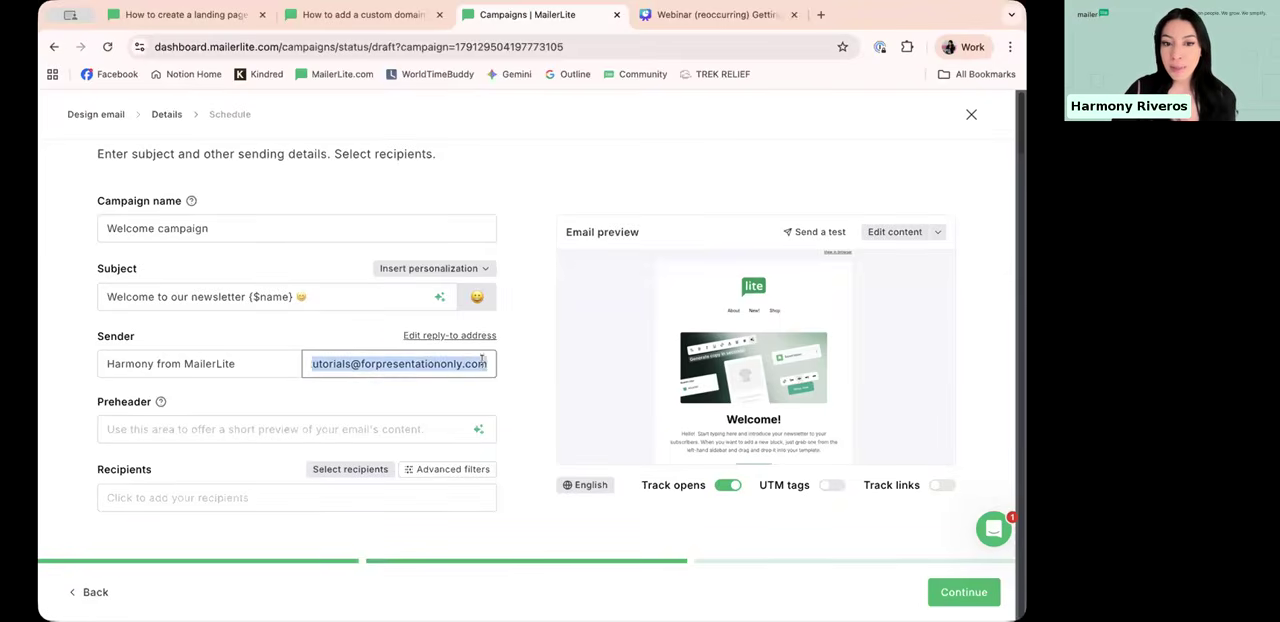
pyautogui.click(407, 366)
pyautogui.moveTo(307, 363); pyautogui.dragTo(470, 364)
pyautogui.click(456, 364)
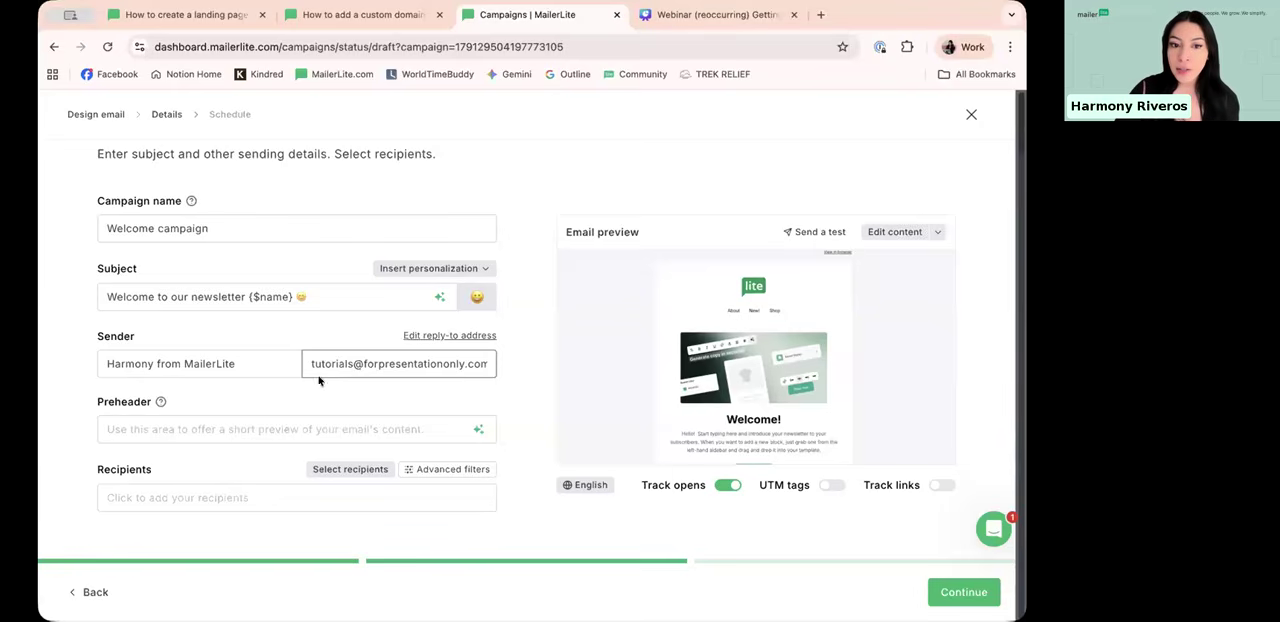
pyautogui.moveTo(323, 362); pyautogui.dragTo(523, 368)
pyautogui.click(378, 366)
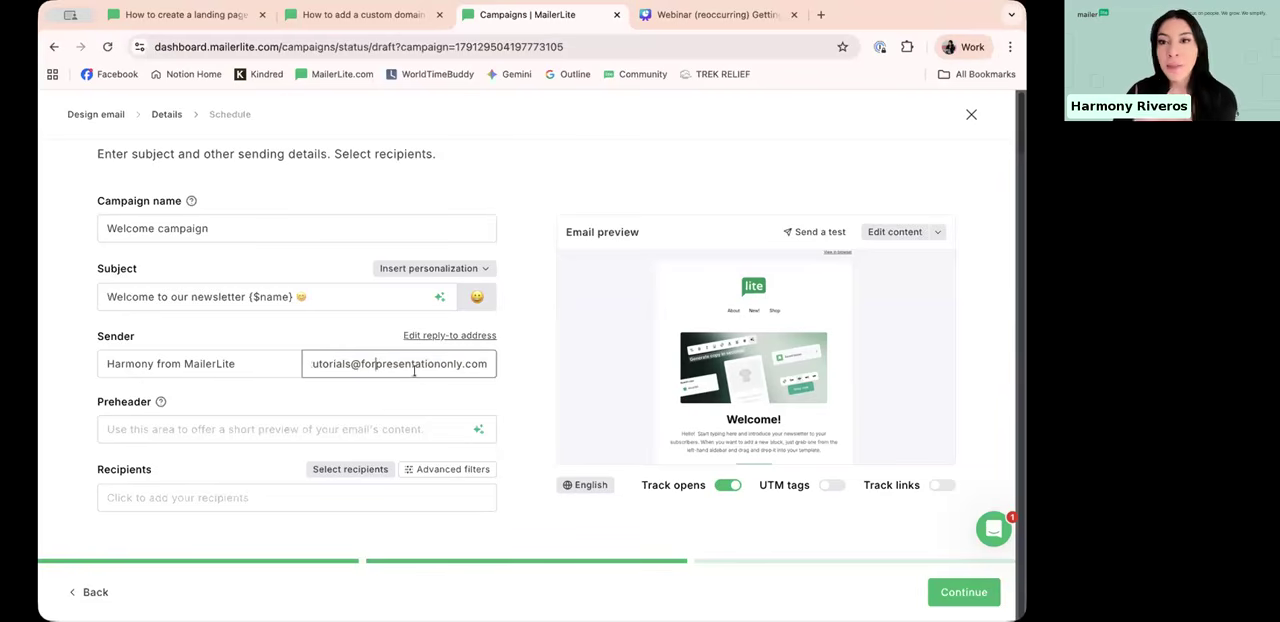
pyautogui.moveTo(359, 364); pyautogui.dragTo(500, 368)
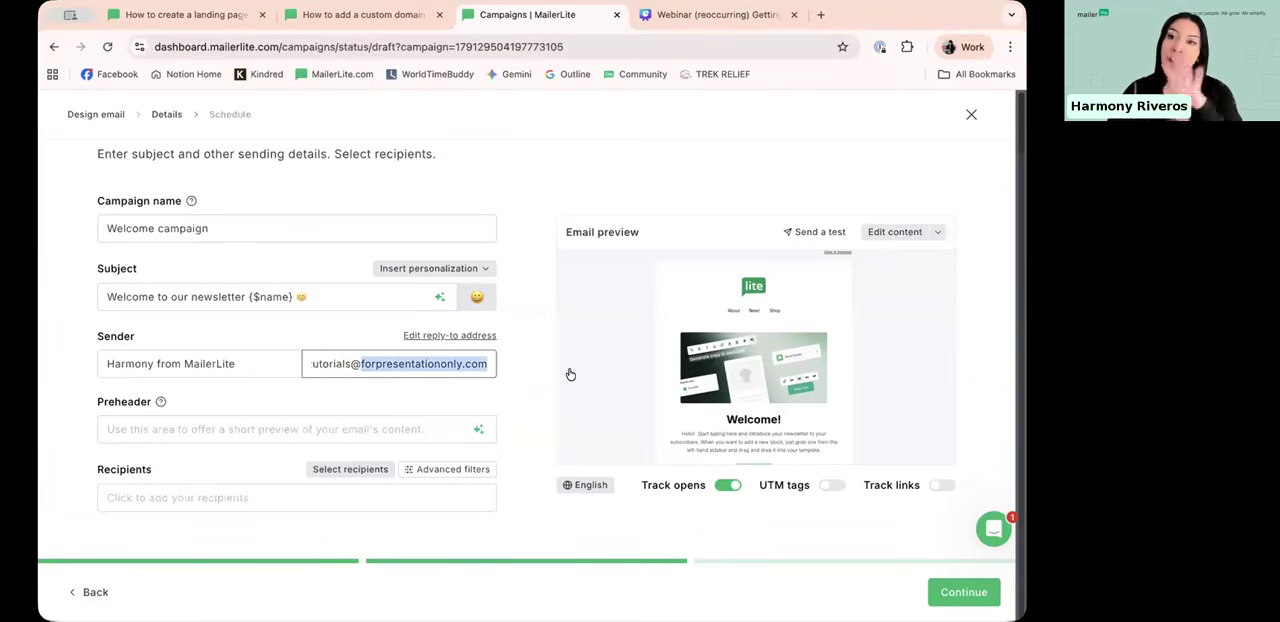
pyautogui.tripleClick(333, 364)
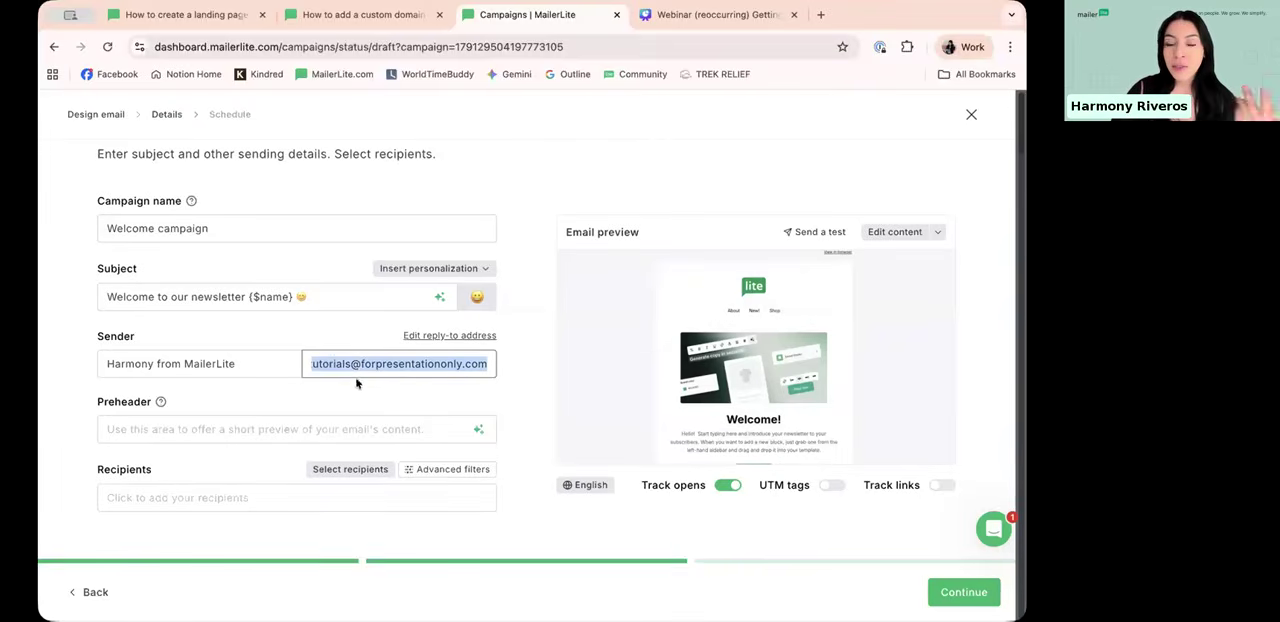
pyautogui.click(258, 407)
# Step: Enter "Check out more on my newsletter" as the campaign's preheader
pyautogui.click(148, 426)
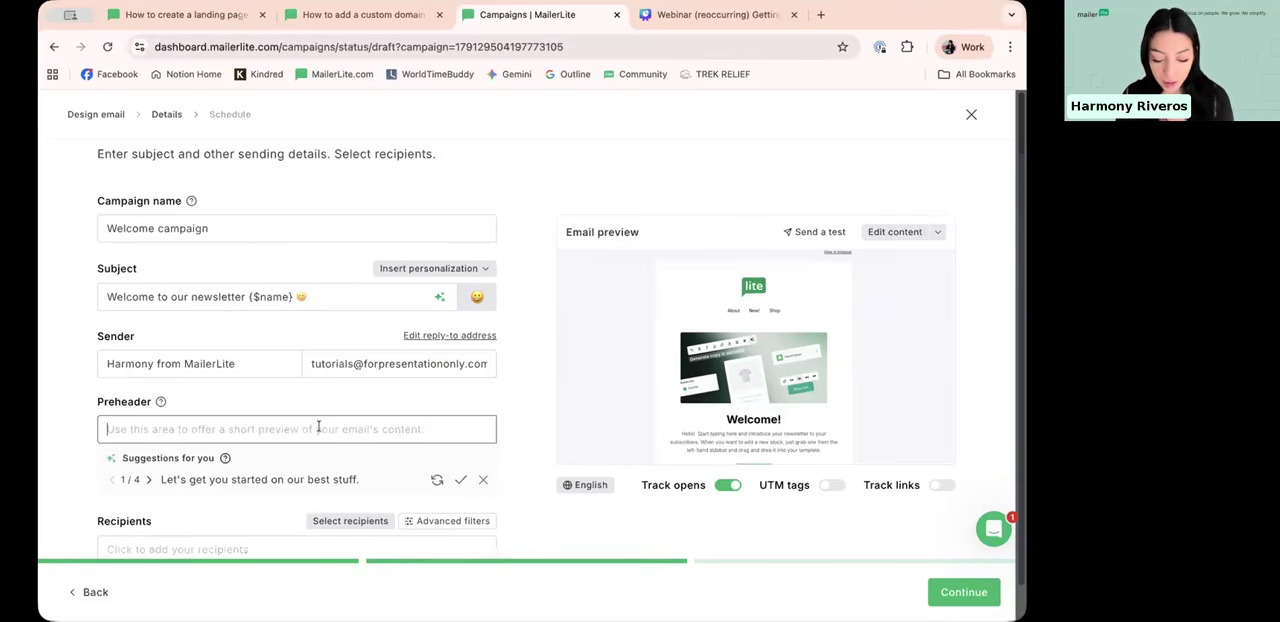
pyautogui.write('Che')
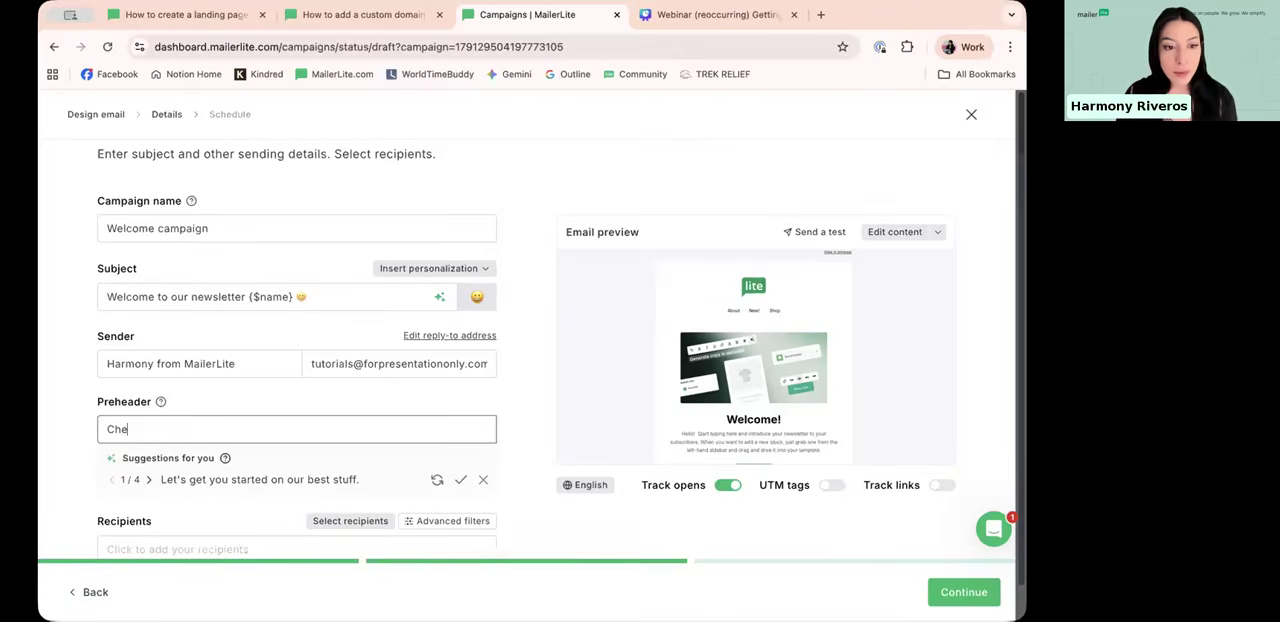
pyautogui.write('ck out more on my newsletter')
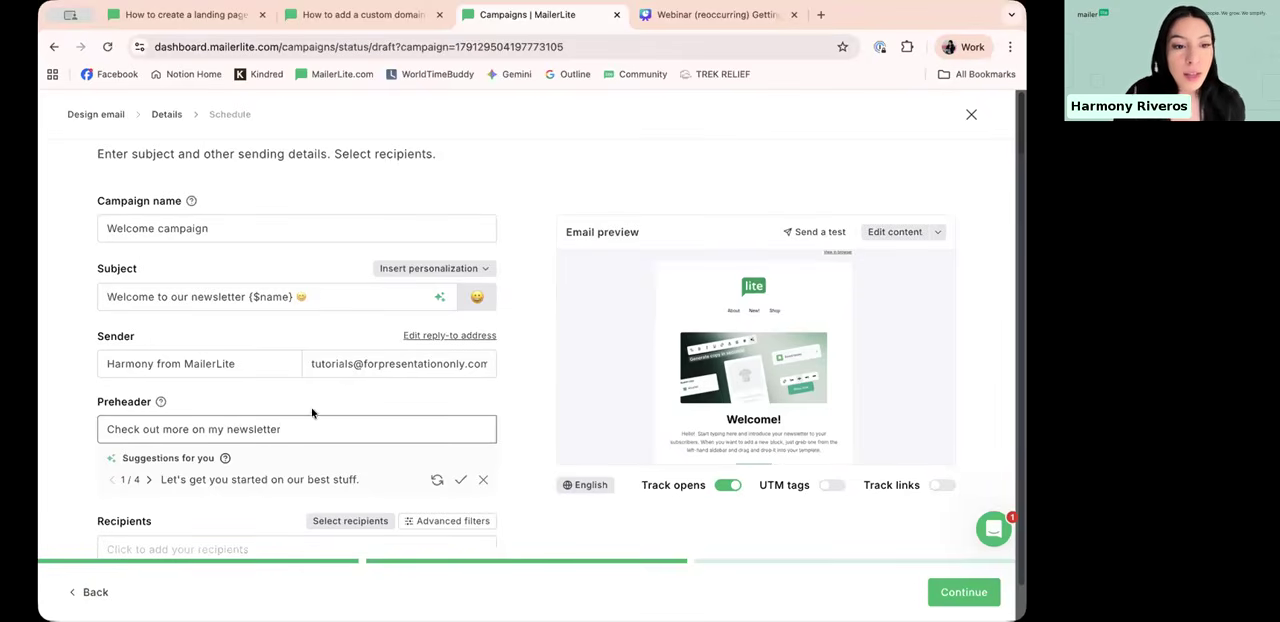
# Step: Open the recipient selection for the campaign
pyautogui.scroll(-1, 314, 414)
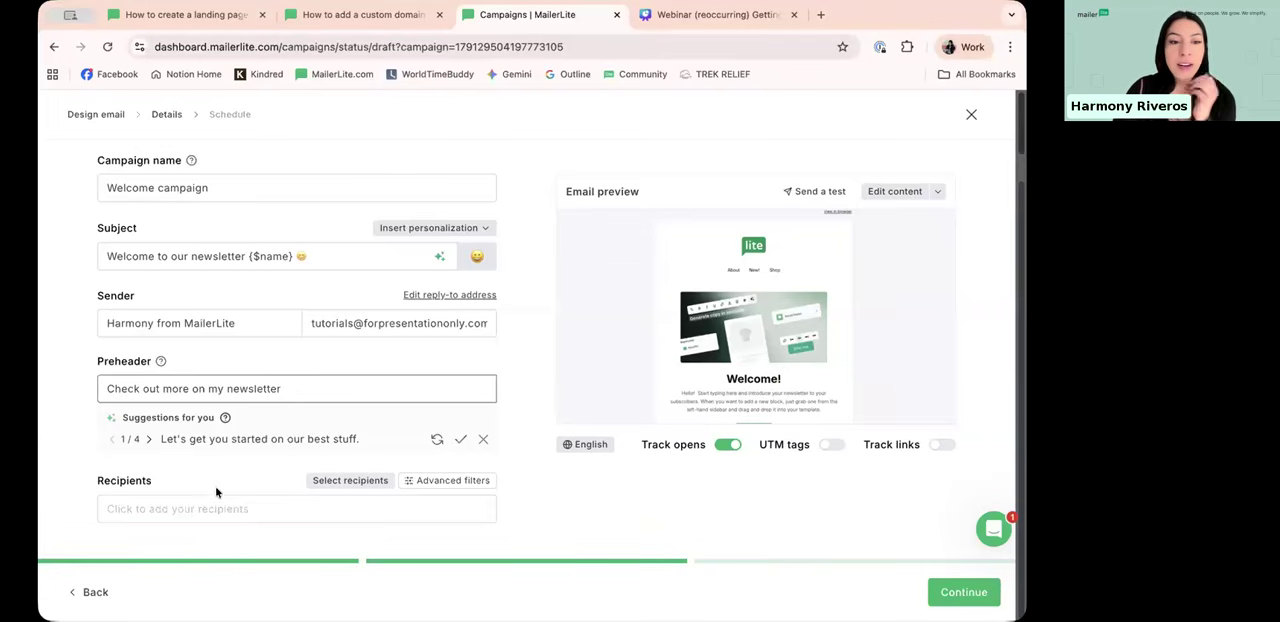
pyautogui.click(381, 483)
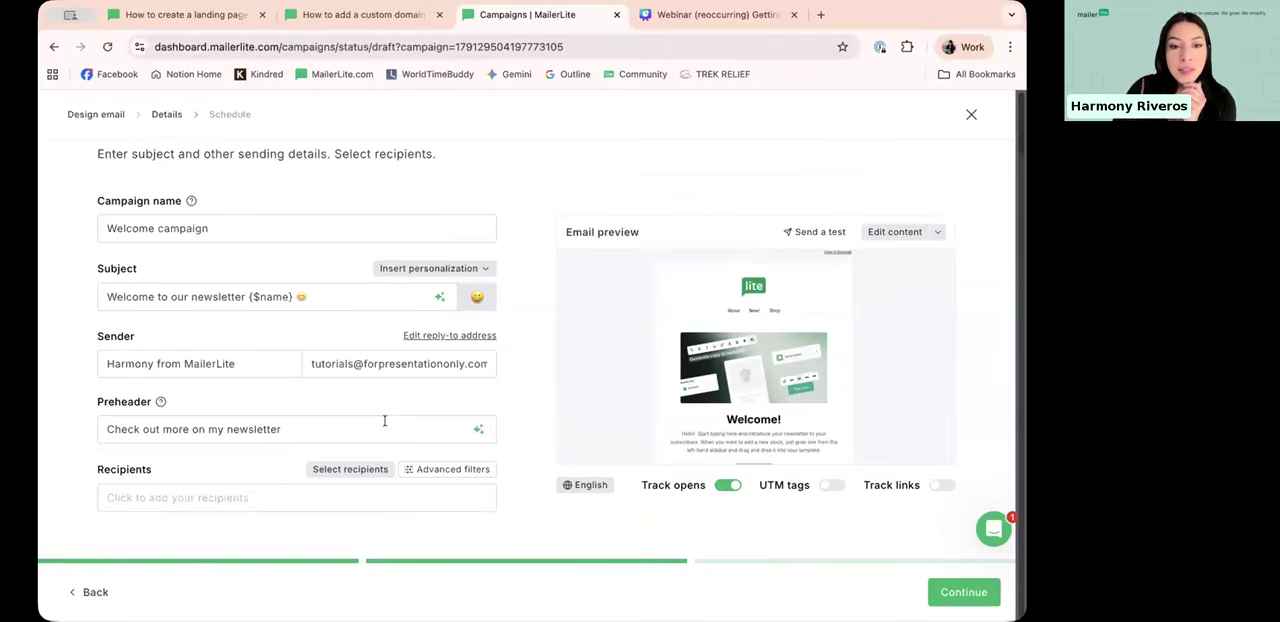
pyautogui.click(371, 470)
pyautogui.scroll(-2, 457, 336)
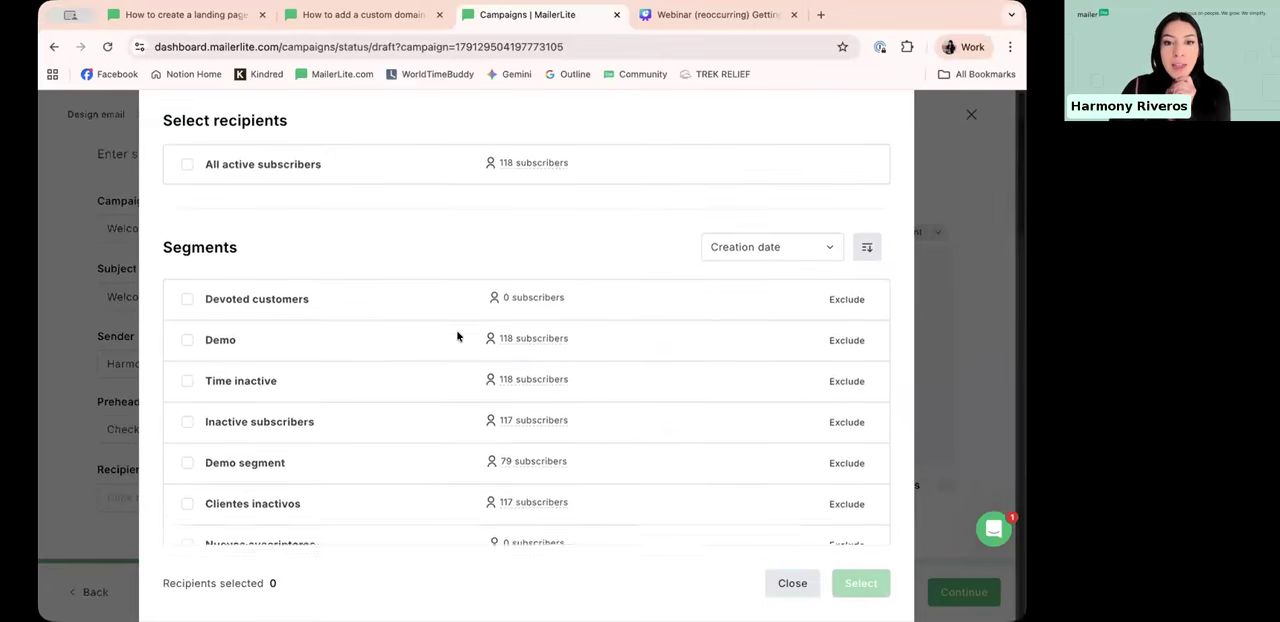
pyautogui.scroll(2, 278, 181)
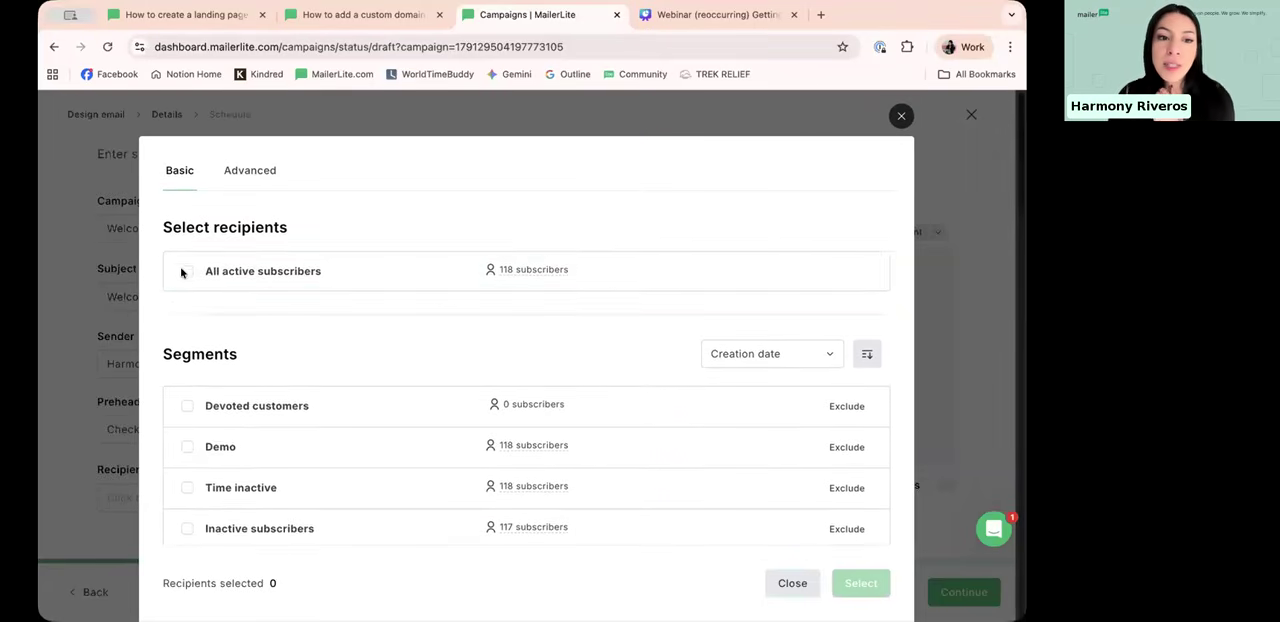
# Step: Choose all active subscribers as recipients and clear that choice again
pyautogui.click(211, 279)
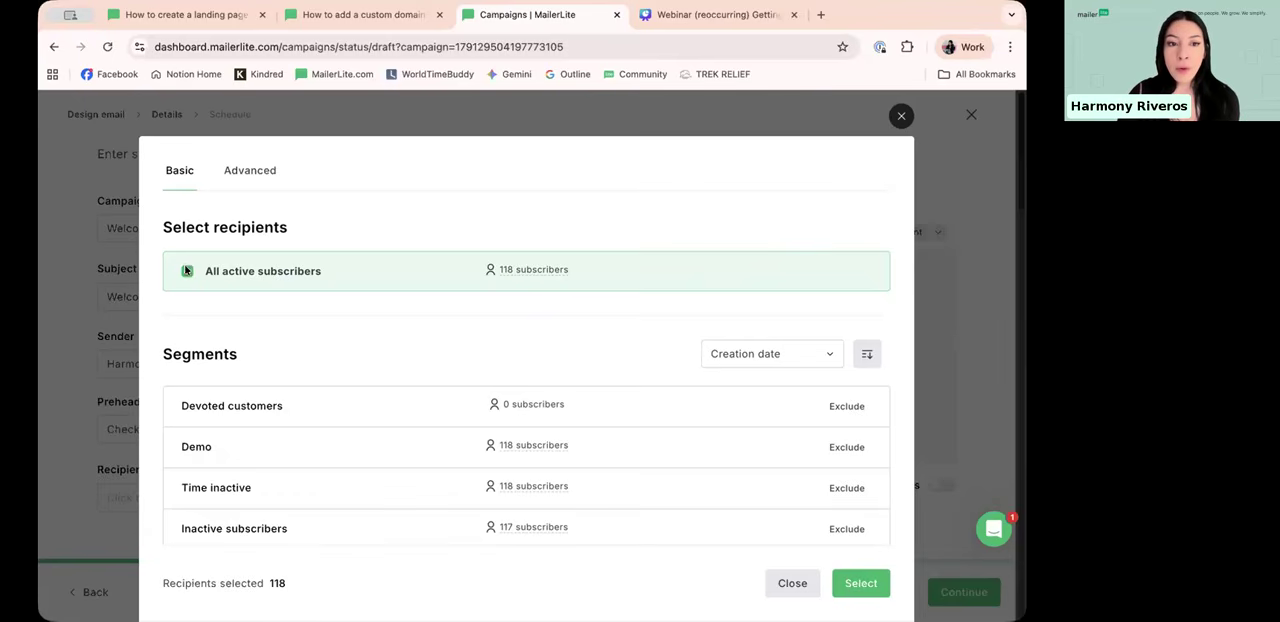
pyautogui.click(273, 278)
# Step: Select the Demo segment and Clientes inactivos segments as campaign recipients
pyautogui.scroll(-3, 317, 286)
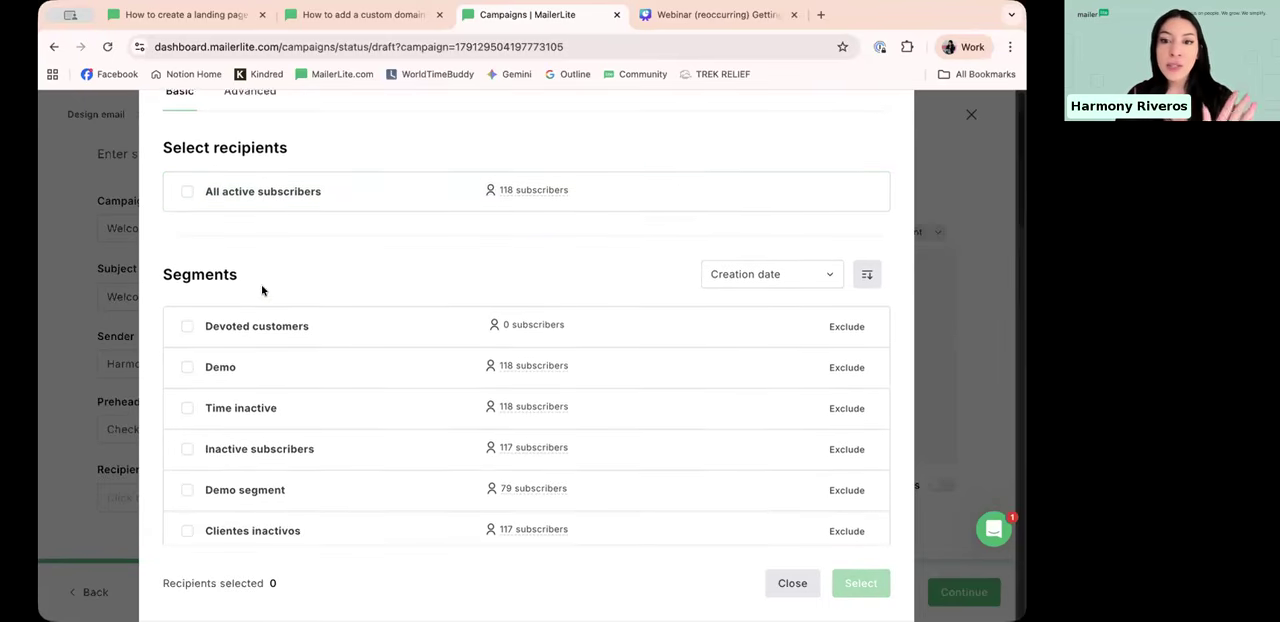
pyautogui.scroll(-1, 262, 292)
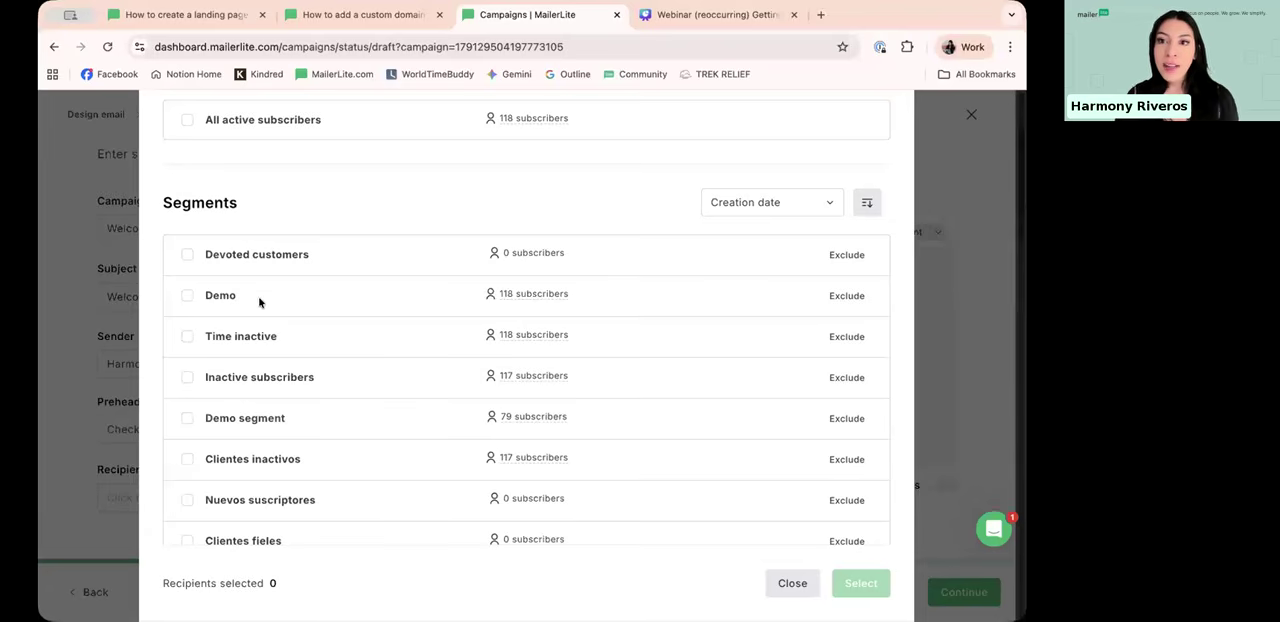
pyautogui.scroll(-3, 270, 300)
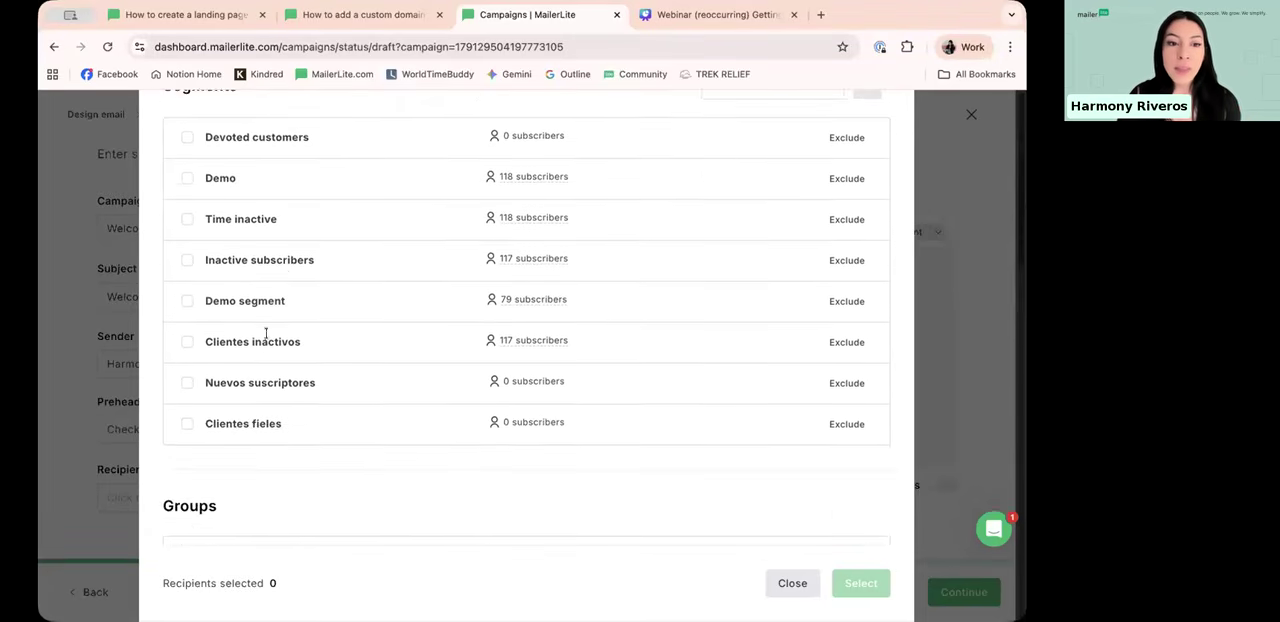
pyautogui.scroll(4, 291, 278)
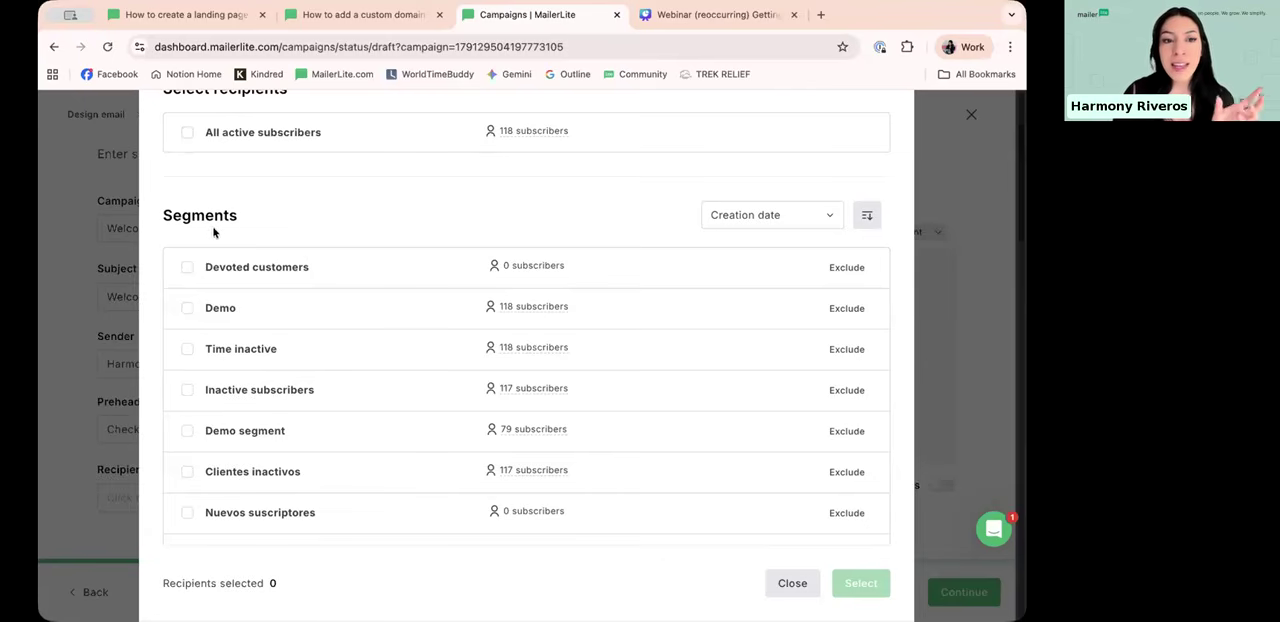
pyautogui.scroll(-3, 243, 217)
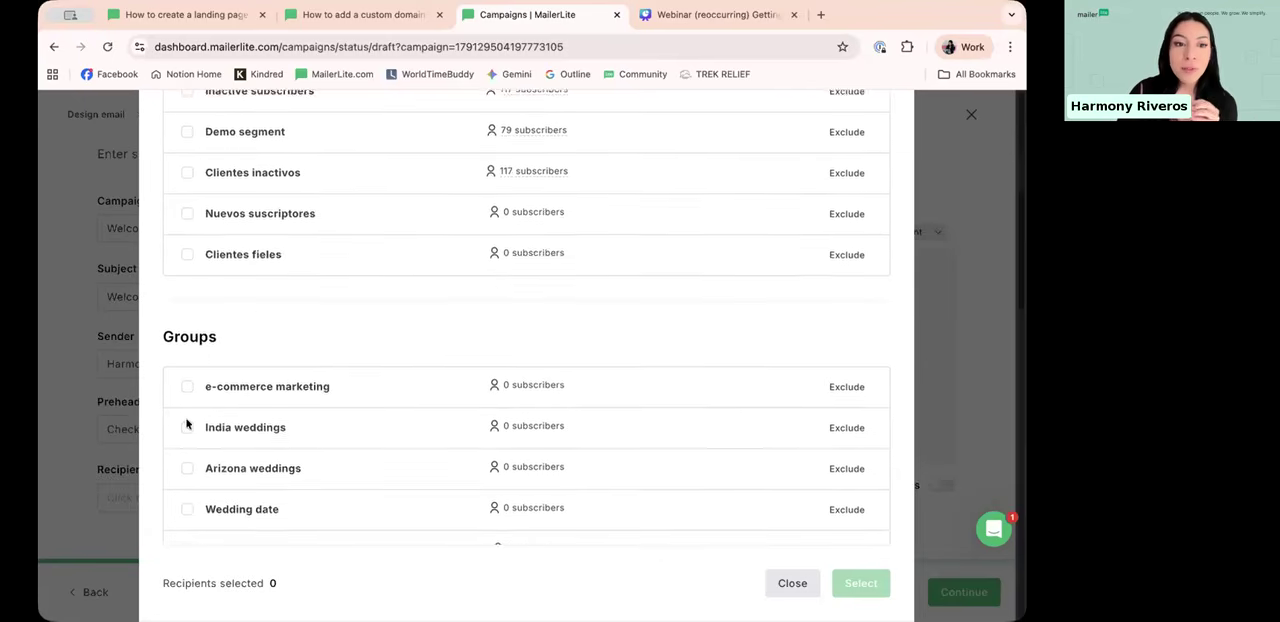
pyautogui.scroll(2, 220, 220)
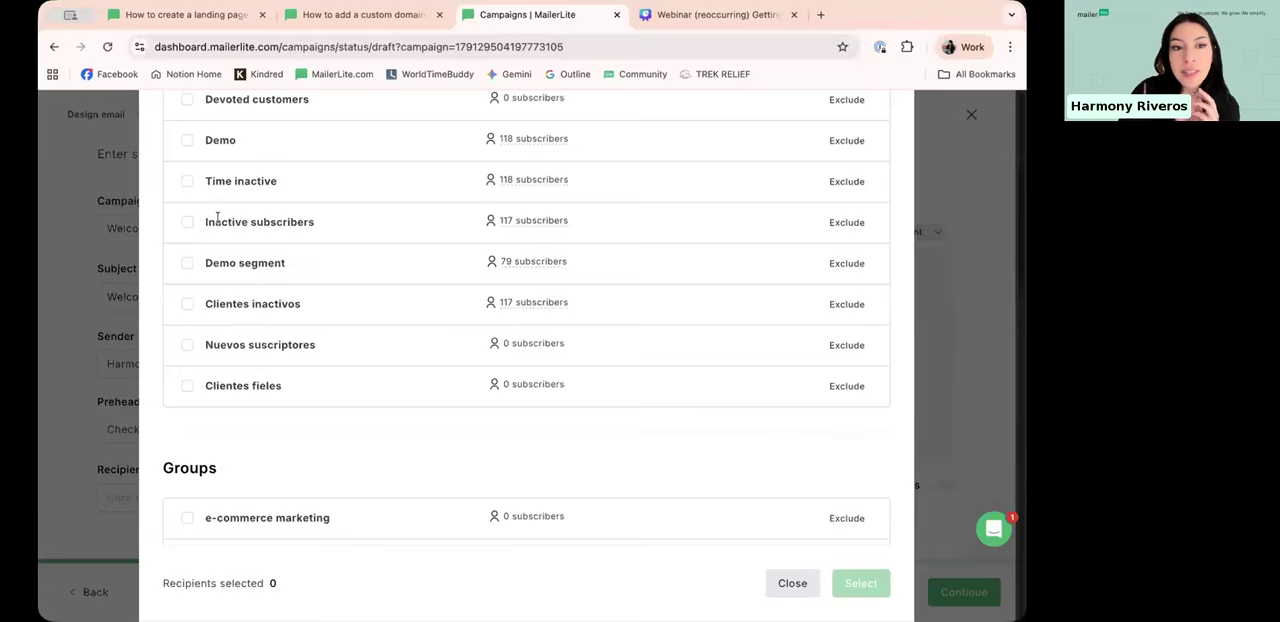
pyautogui.click(188, 266)
pyautogui.scroll(-1, 206, 331)
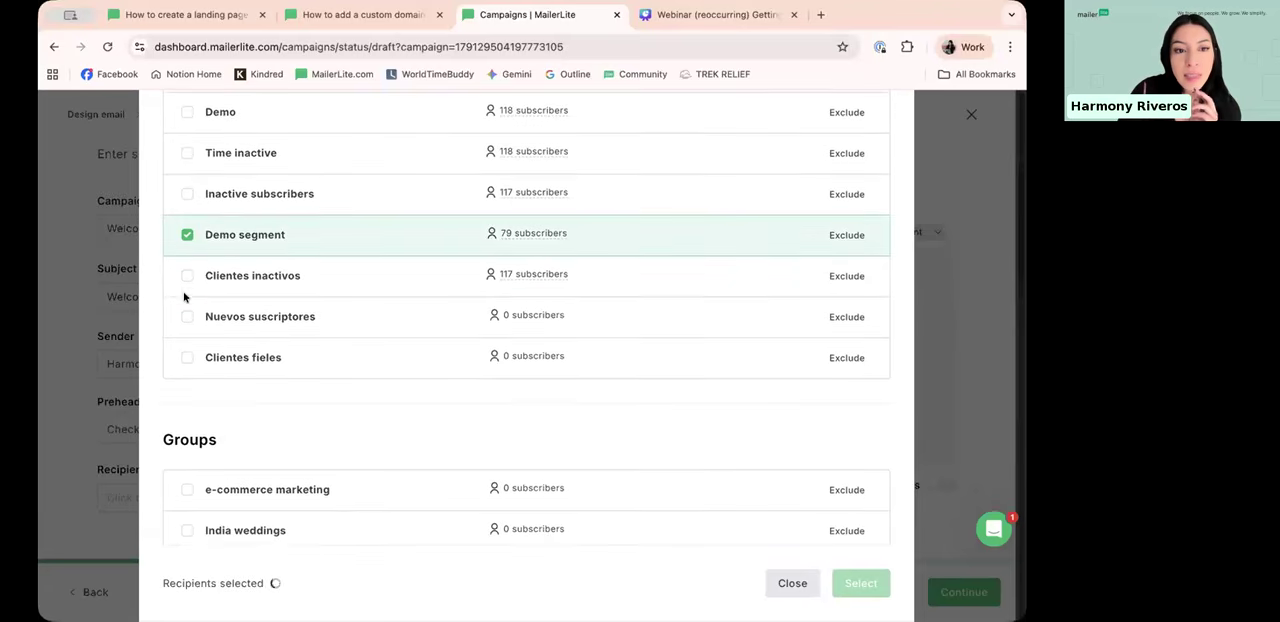
pyautogui.click(188, 277)
# Step: Add the Wedding date and Arizona weddings groups to the recipient selection
pyautogui.scroll(-3, 200, 340)
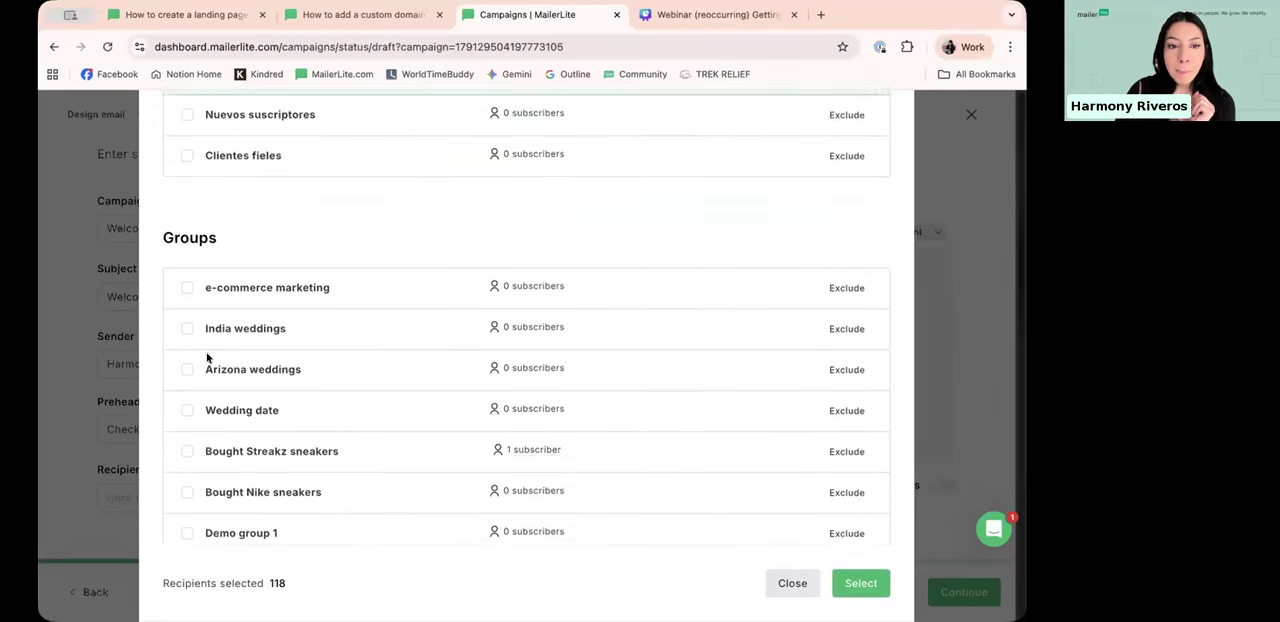
pyautogui.click(289, 363)
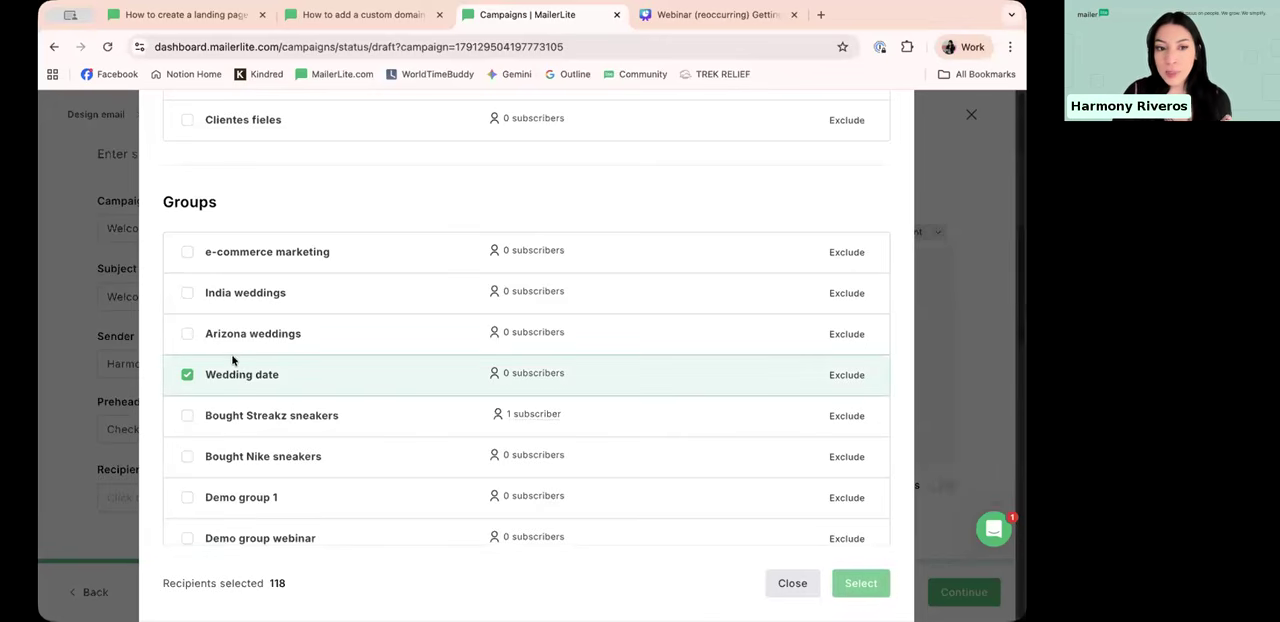
pyautogui.click(188, 333)
# Step: Clear the Clientes inactivos and Demo segment segments from the recipient selection
pyautogui.scroll(2, 190, 250)
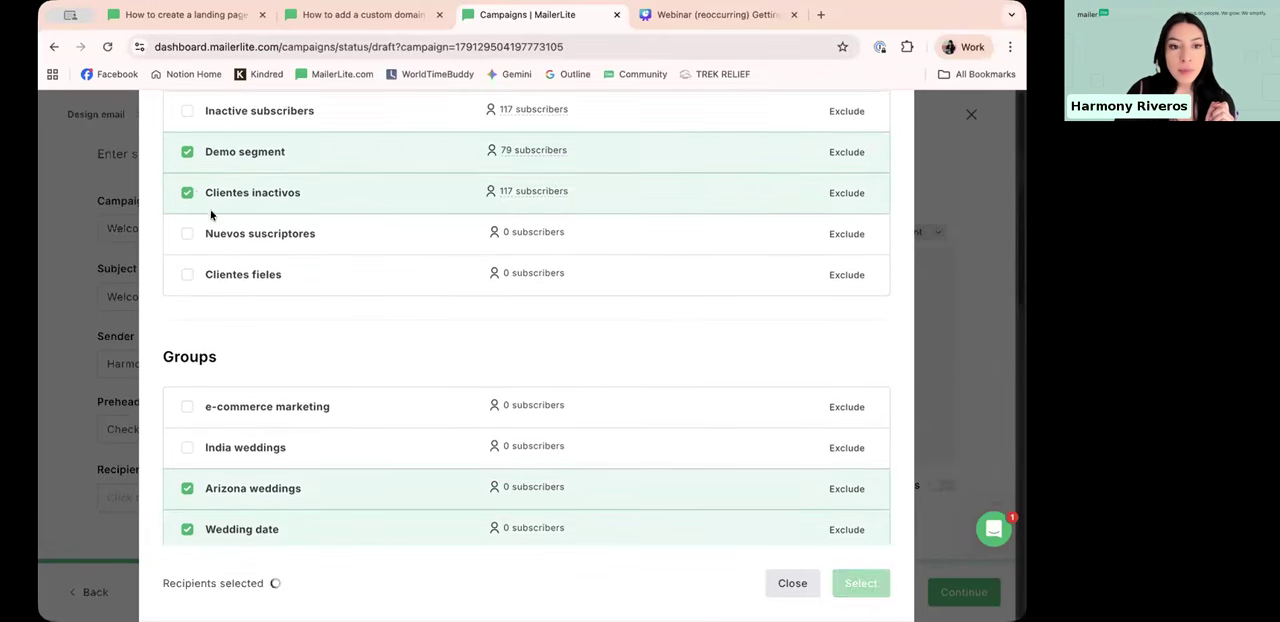
pyautogui.click(187, 195)
pyautogui.click(187, 155)
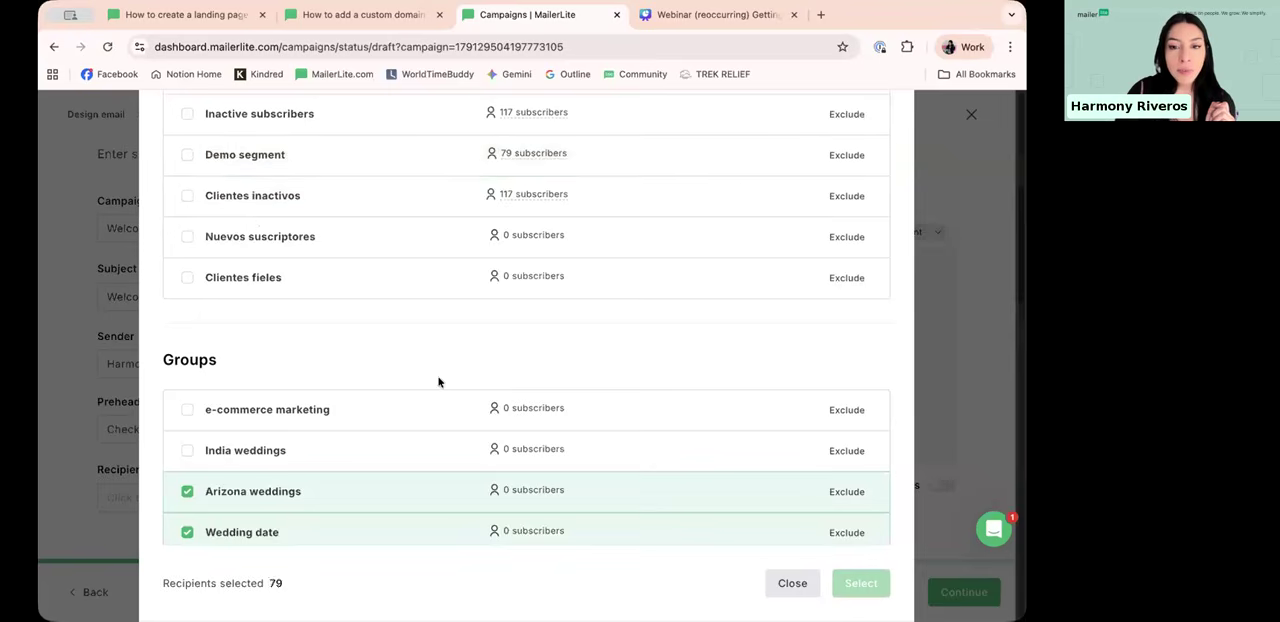
# Step: Remove the Wedding date group from the recipients and exclude the India weddings group
pyautogui.scroll(-1, 437, 380)
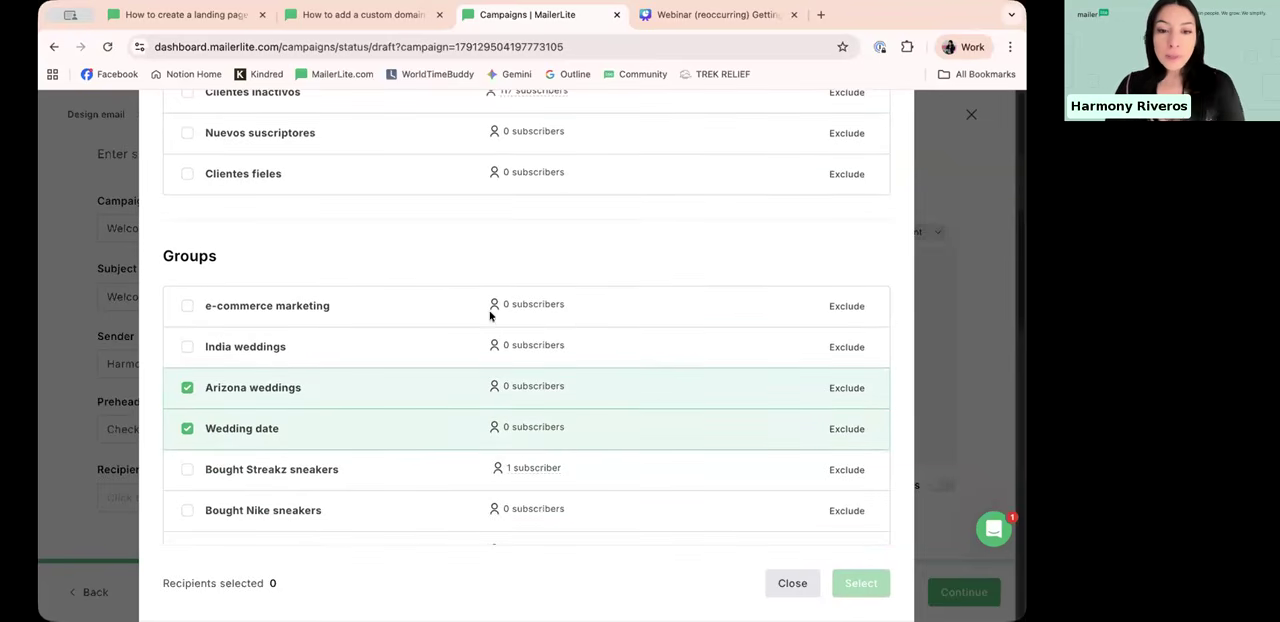
pyautogui.scroll(-1, 592, 340)
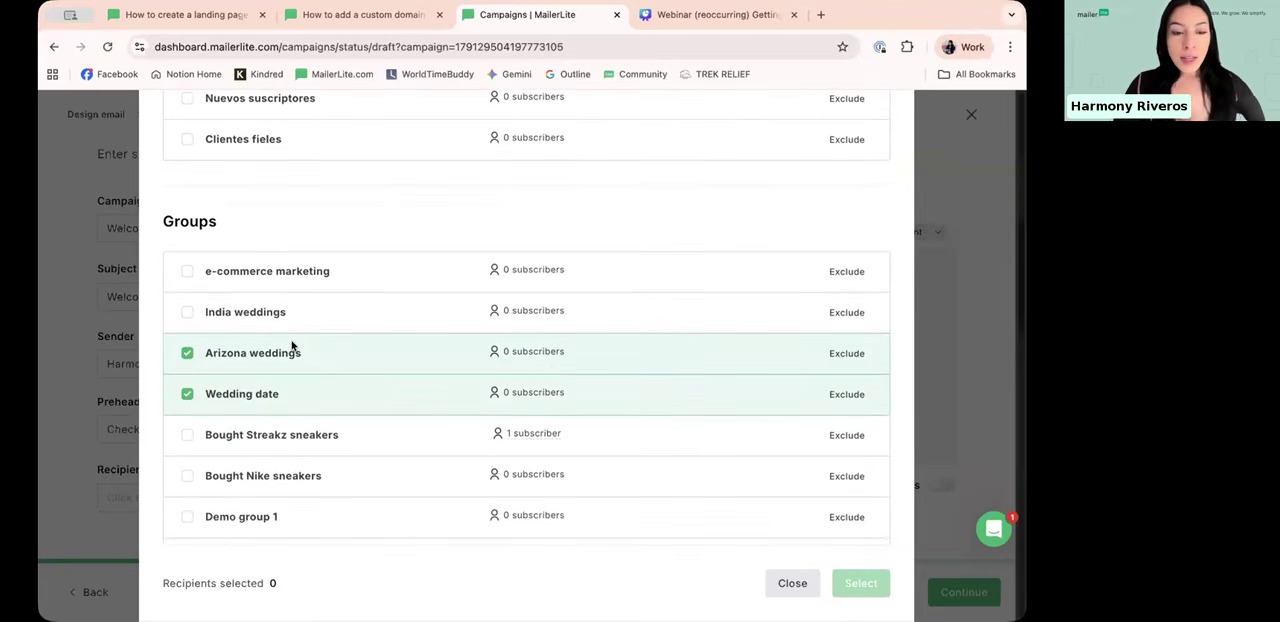
pyautogui.click(187, 312)
pyautogui.click(187, 394)
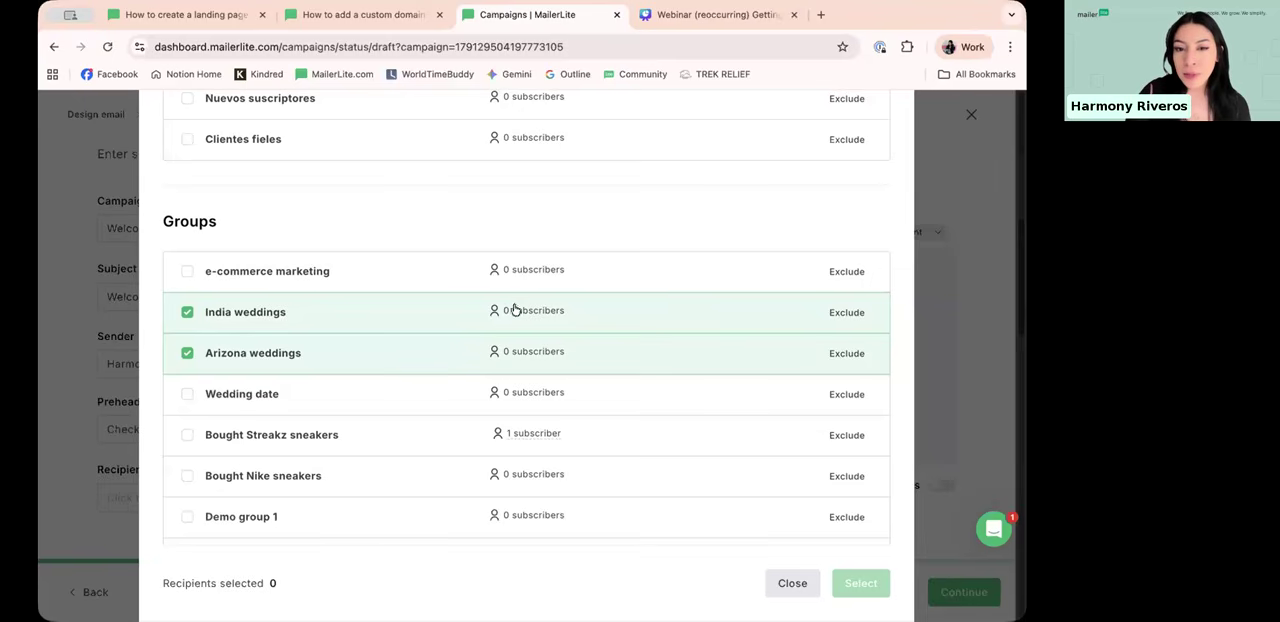
pyautogui.click(846, 313)
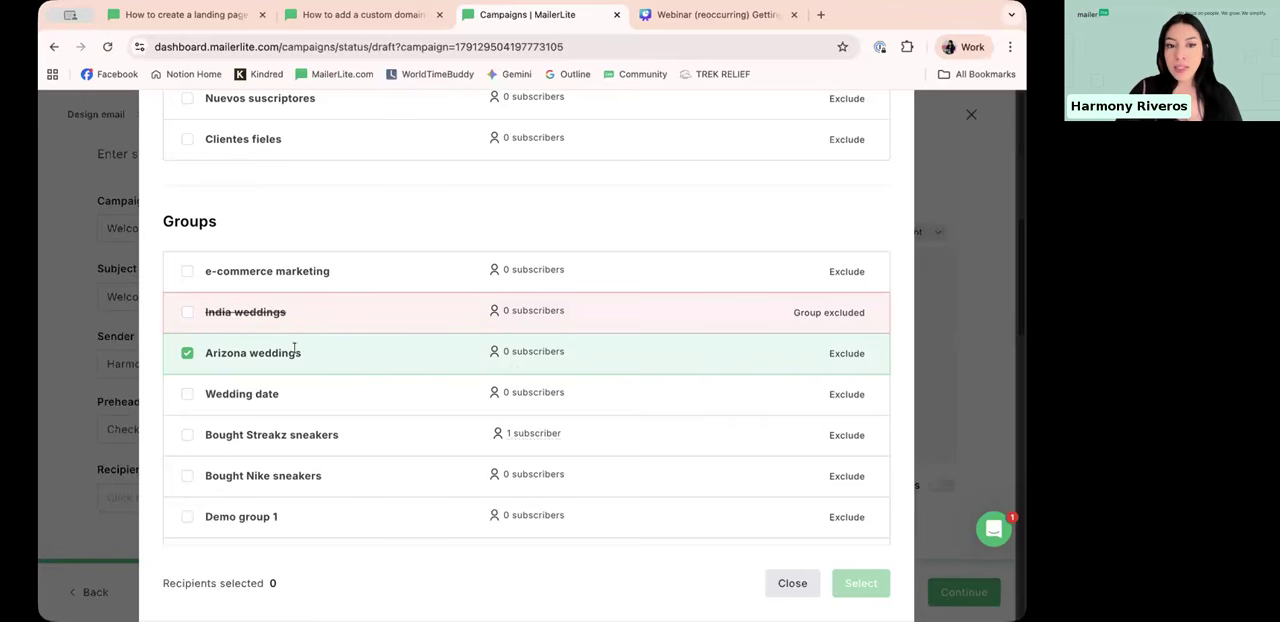
# Step: Compare the included Arizona weddings group with the excluded India weddings group and lift the exclusion of India weddings
pyautogui.tripleClick(200, 357)
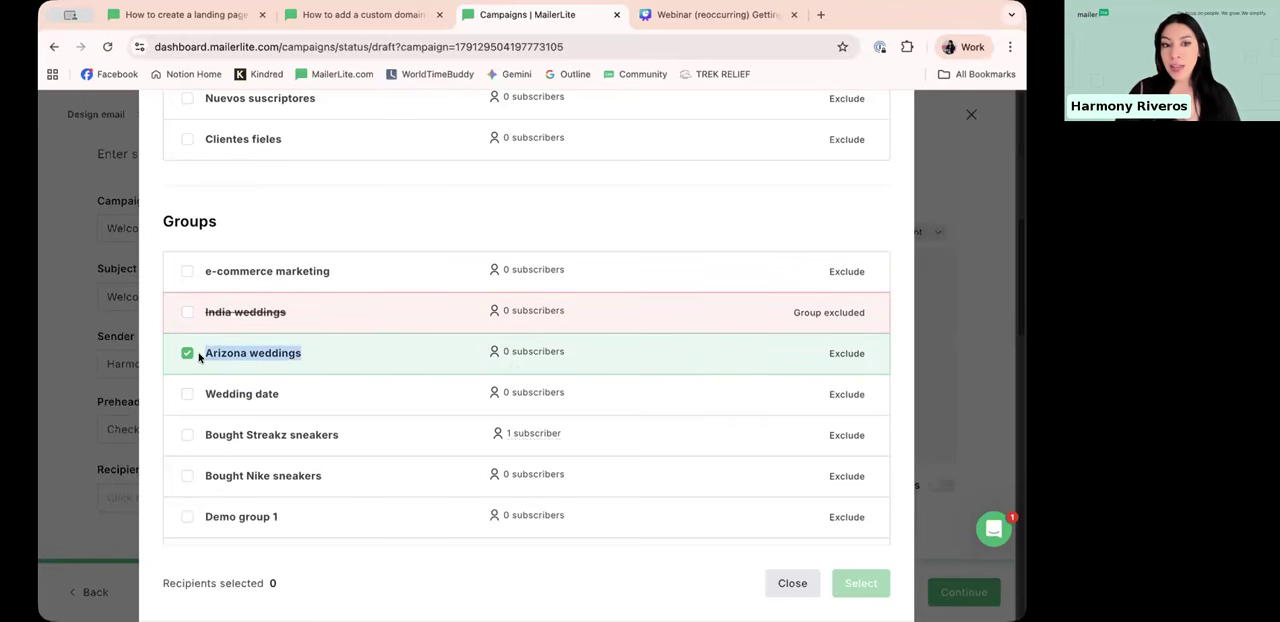
pyautogui.click(308, 352)
pyautogui.tripleClick(207, 312)
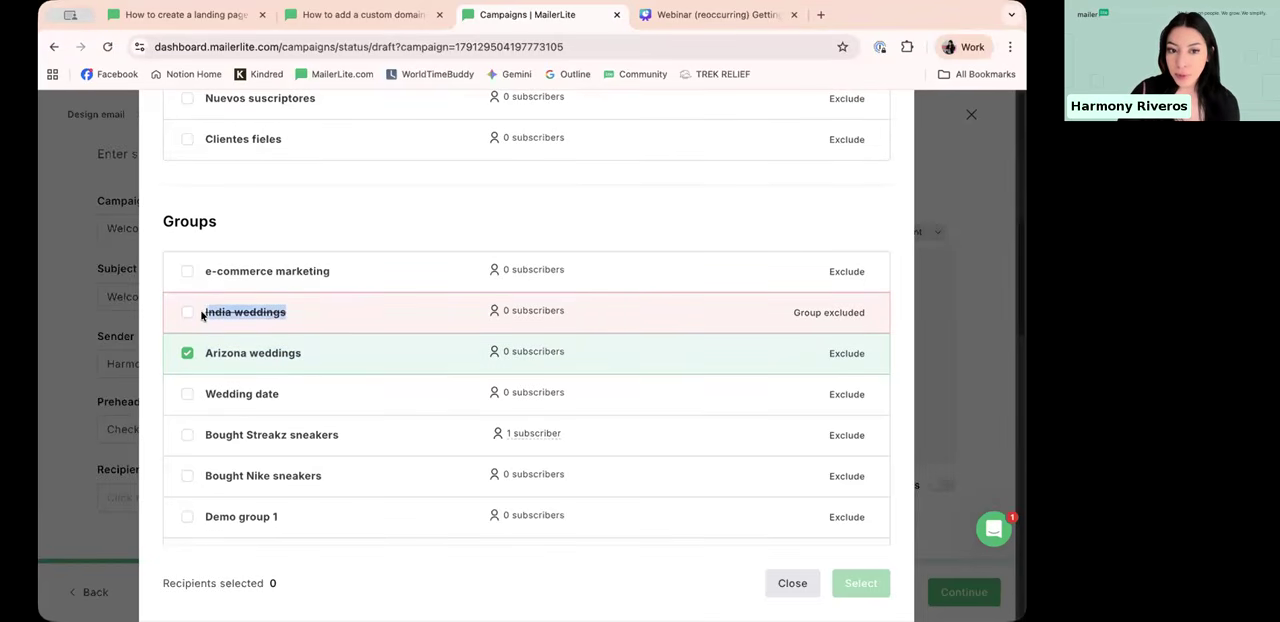
pyautogui.click(314, 334)
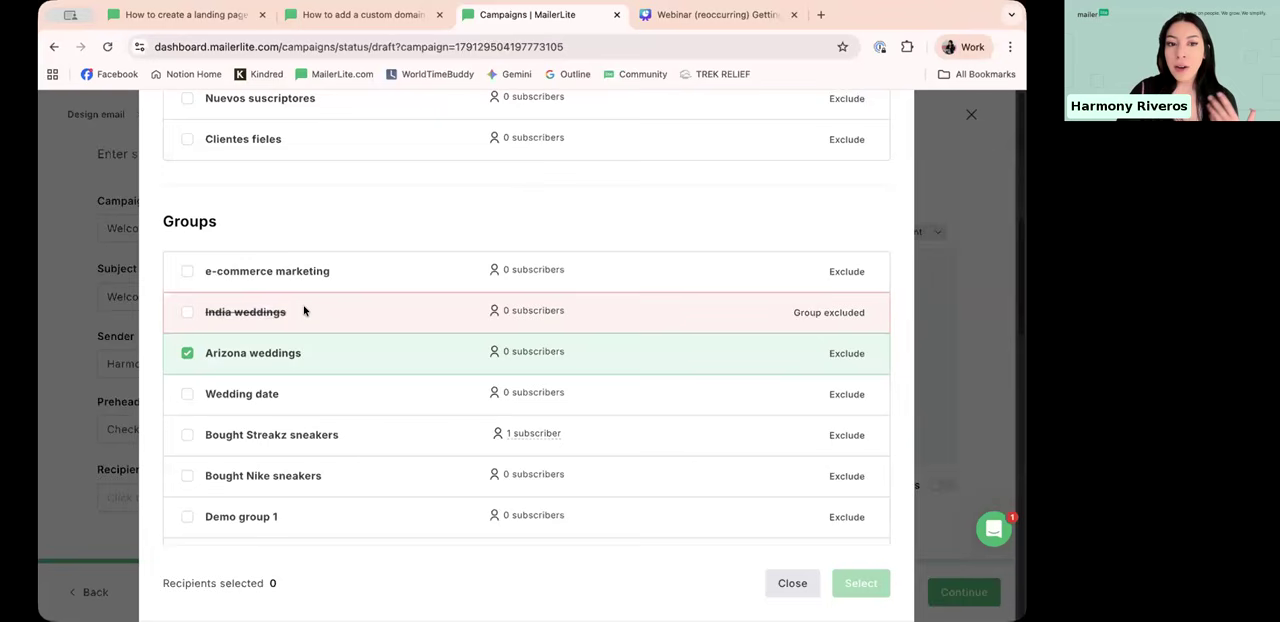
pyautogui.tripleClick(288, 357)
pyautogui.click(770, 320)
pyautogui.click(829, 313)
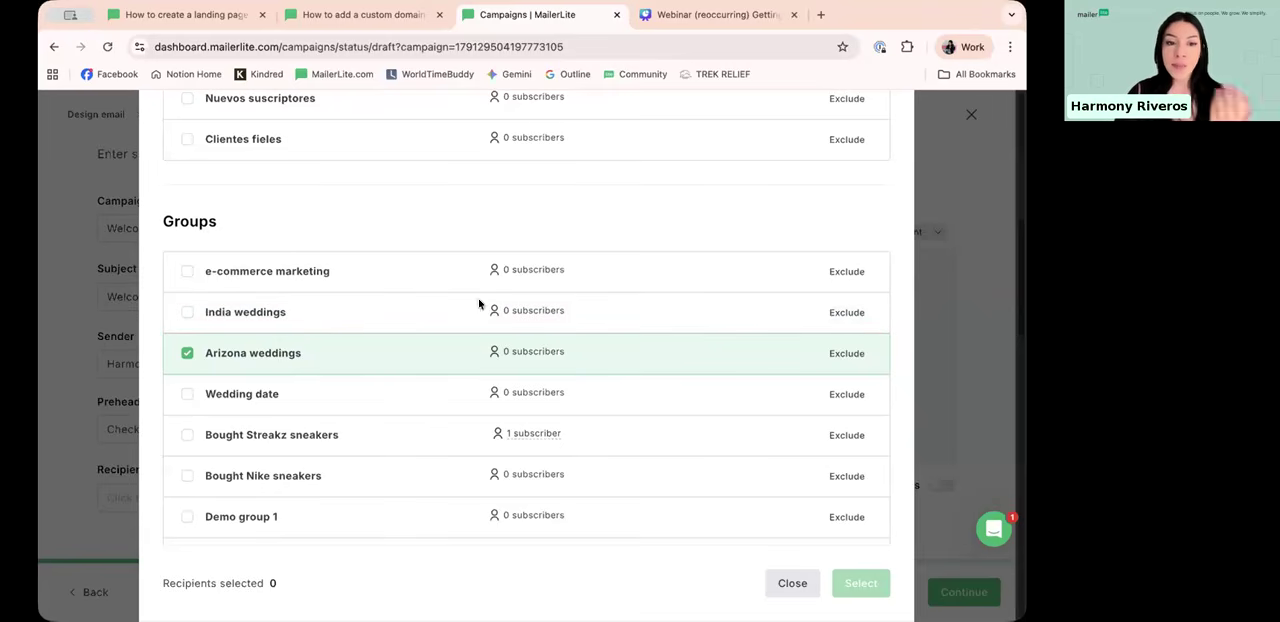
# Step: Confirm all active subscribers as the campaign's recipients and continue to the sending schedule
pyautogui.scroll(-8, 583, 284)
pyautogui.scroll(10, 586, 275)
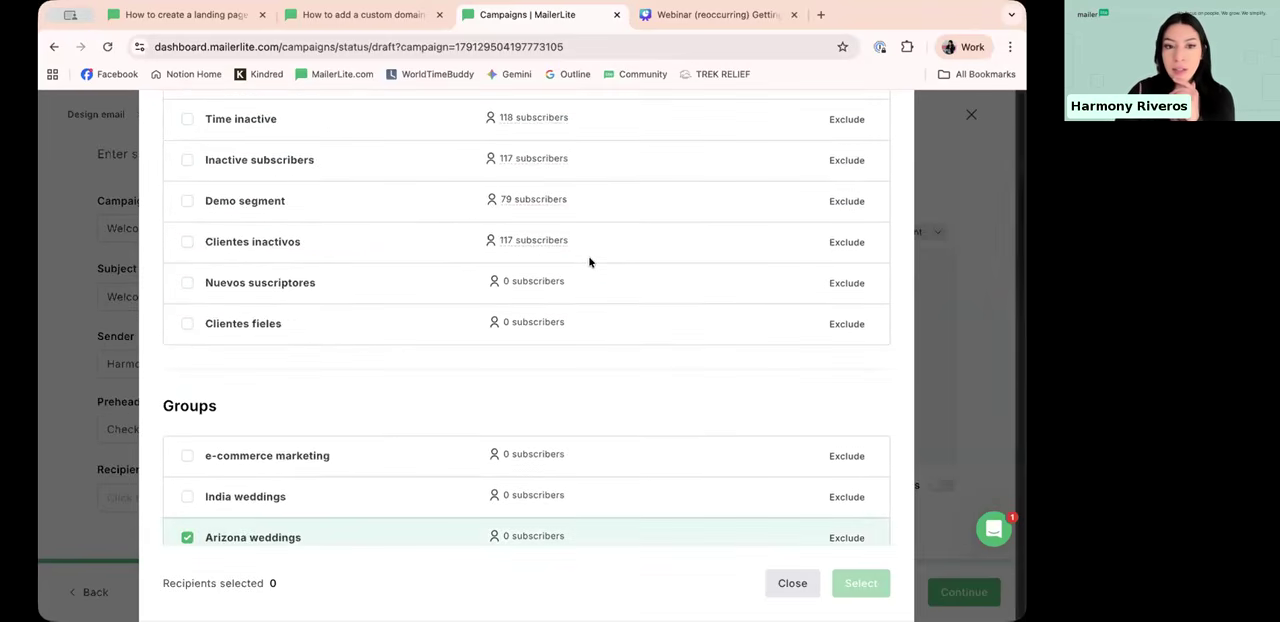
pyautogui.scroll(-2, 460, 300)
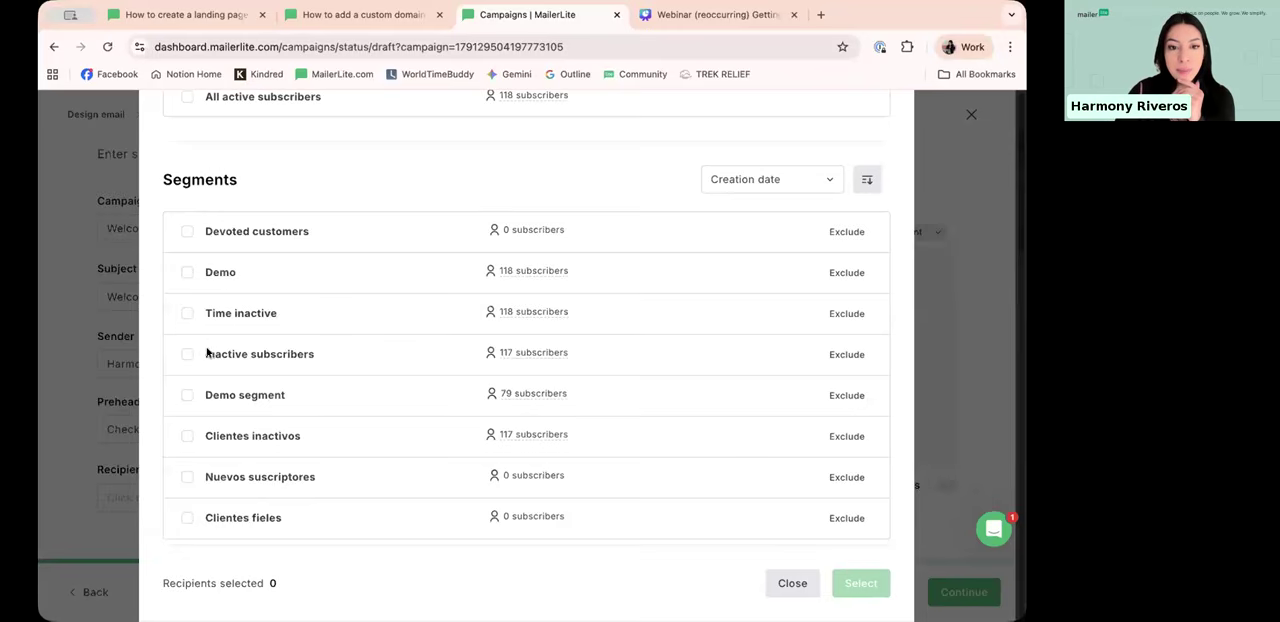
pyautogui.scroll(3, 206, 286)
pyautogui.click(188, 274)
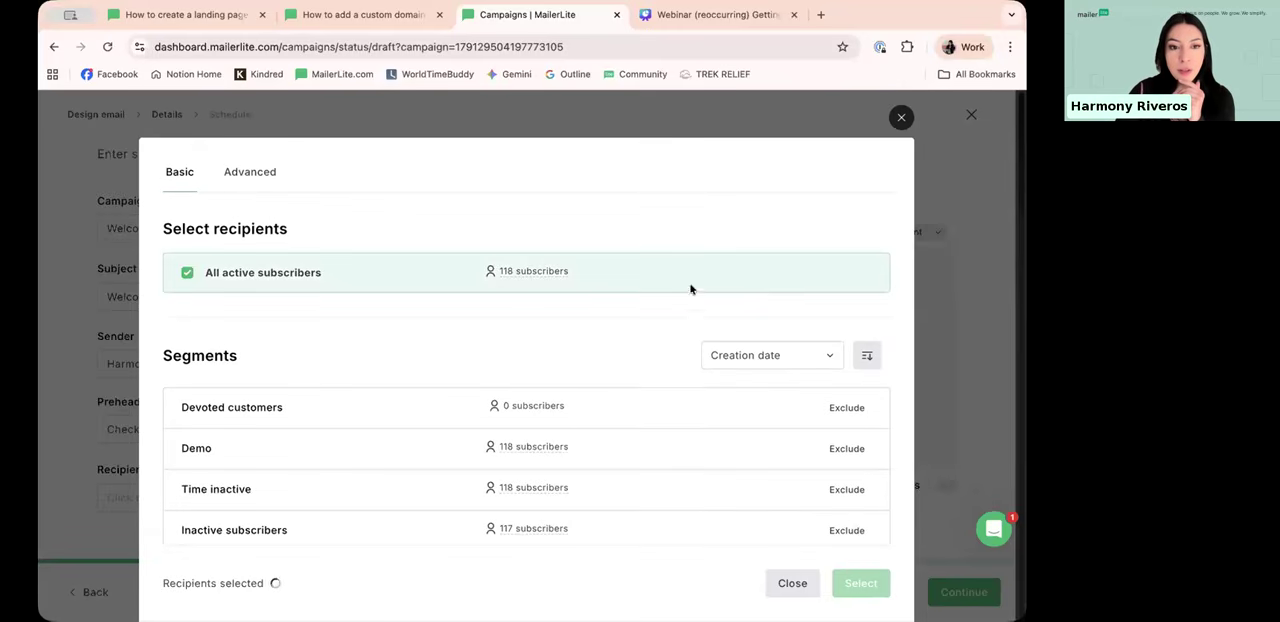
pyautogui.click(858, 583)
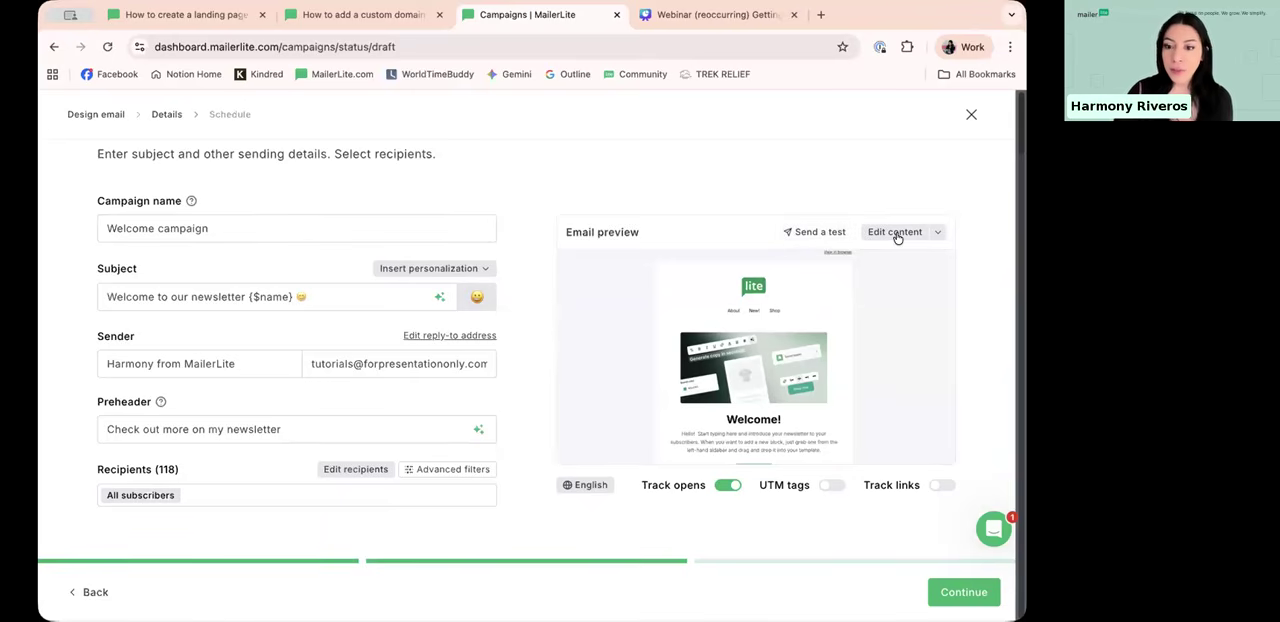
pyautogui.click(977, 594)
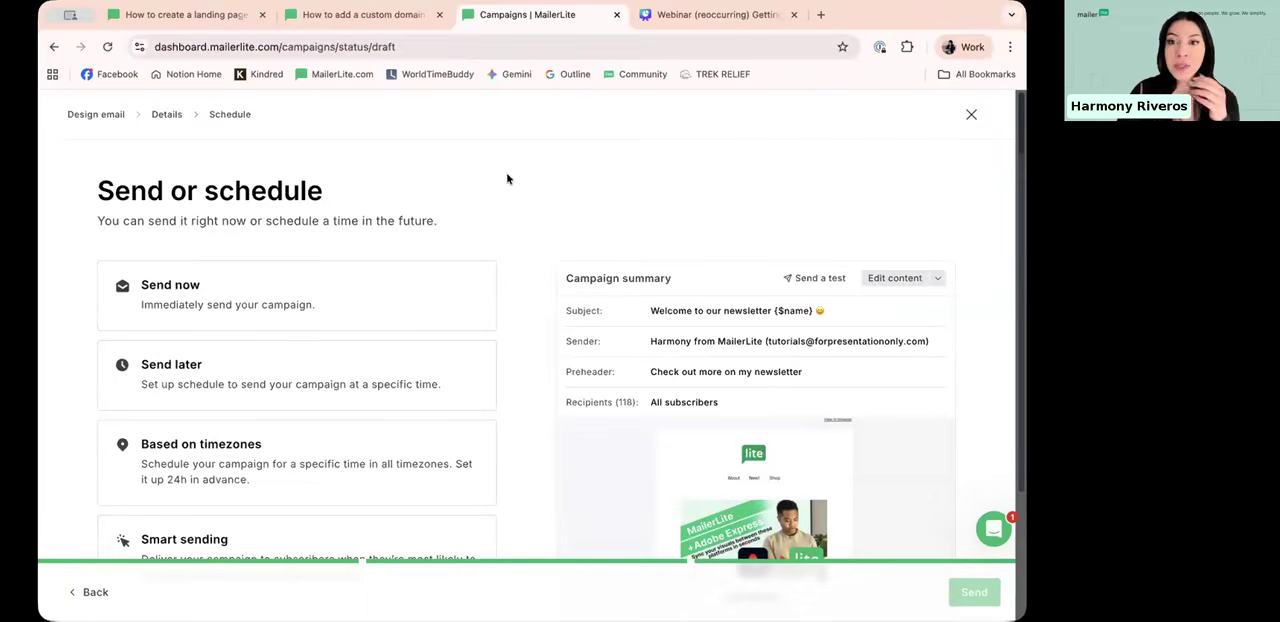
# Step: Try the Send now option and switch the campaign to Send later
pyautogui.scroll(-1, 380, 231)
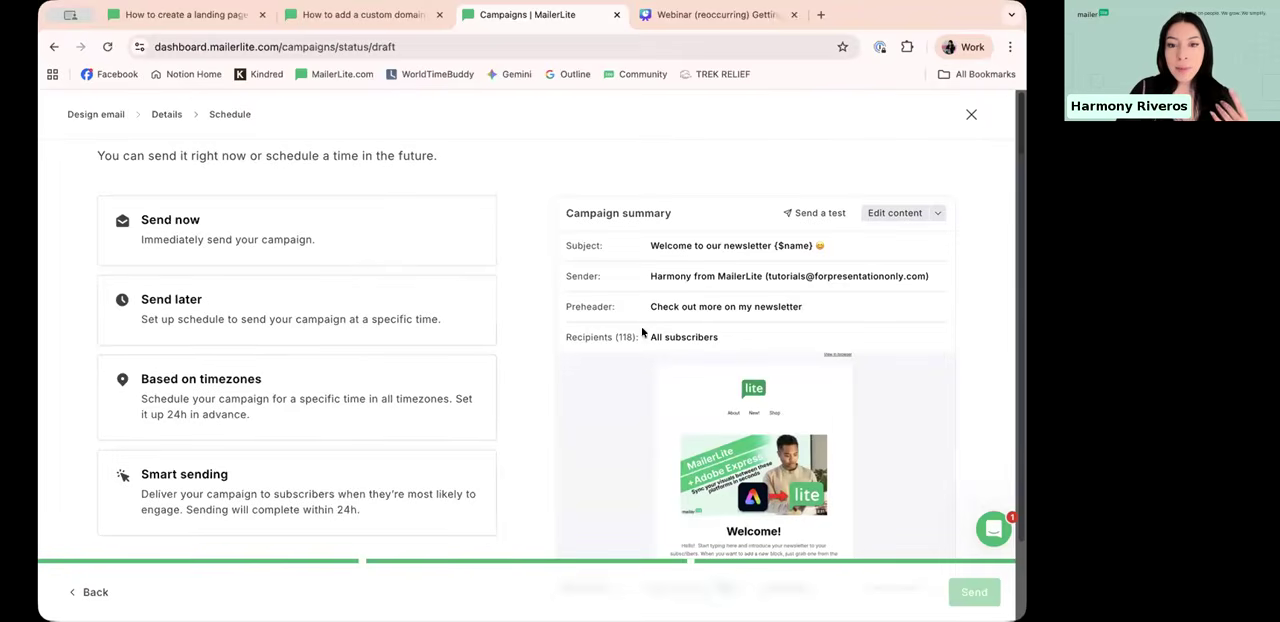
pyautogui.click(351, 244)
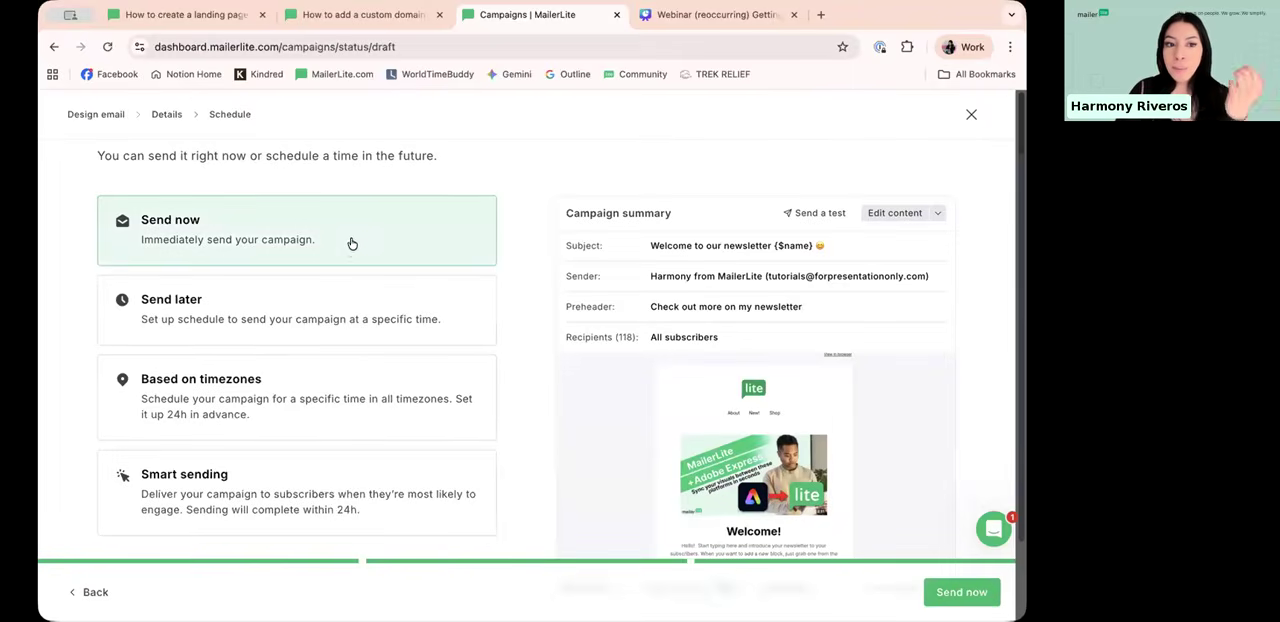
pyautogui.click(320, 304)
pyautogui.scroll(-1, 218, 321)
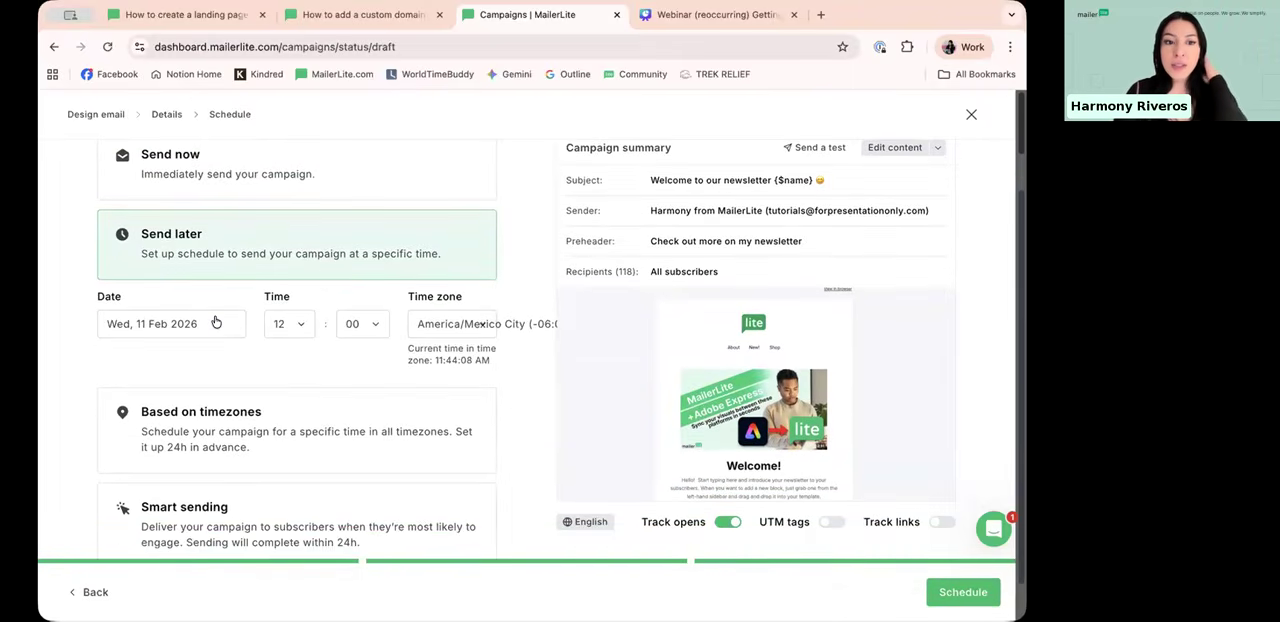
pyautogui.scroll(-1, 190, 316)
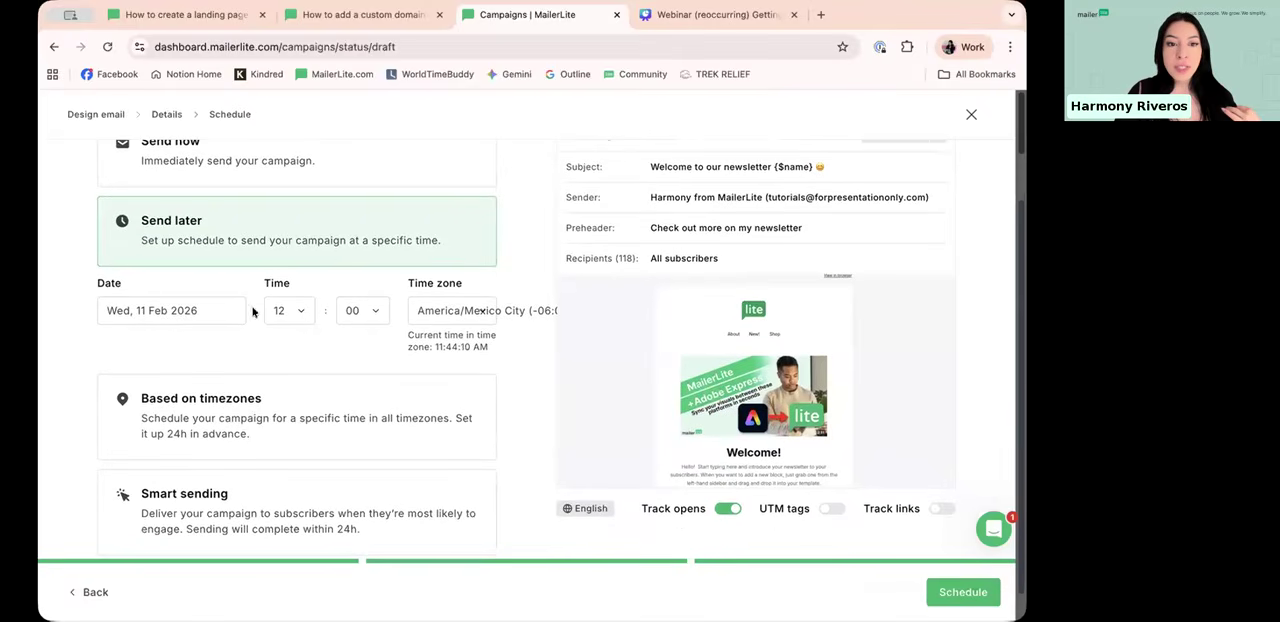
# Step: Look through the time zone choices for the scheduled sending without picking a different one
pyautogui.click(433, 310)
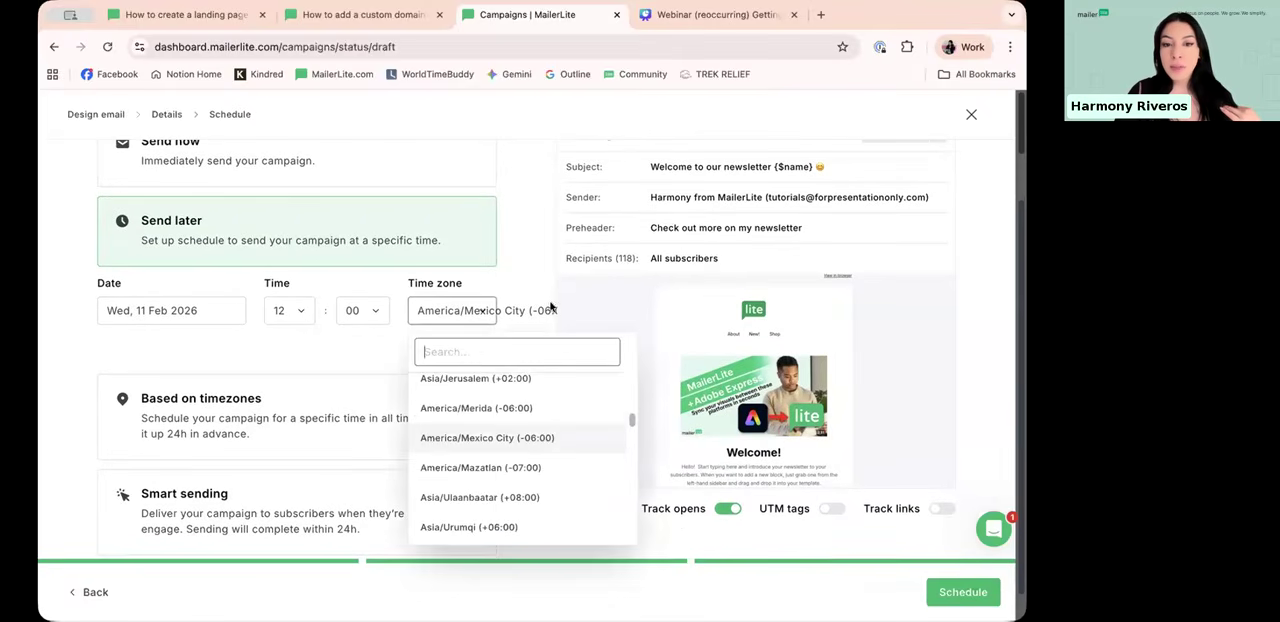
pyautogui.click(451, 314)
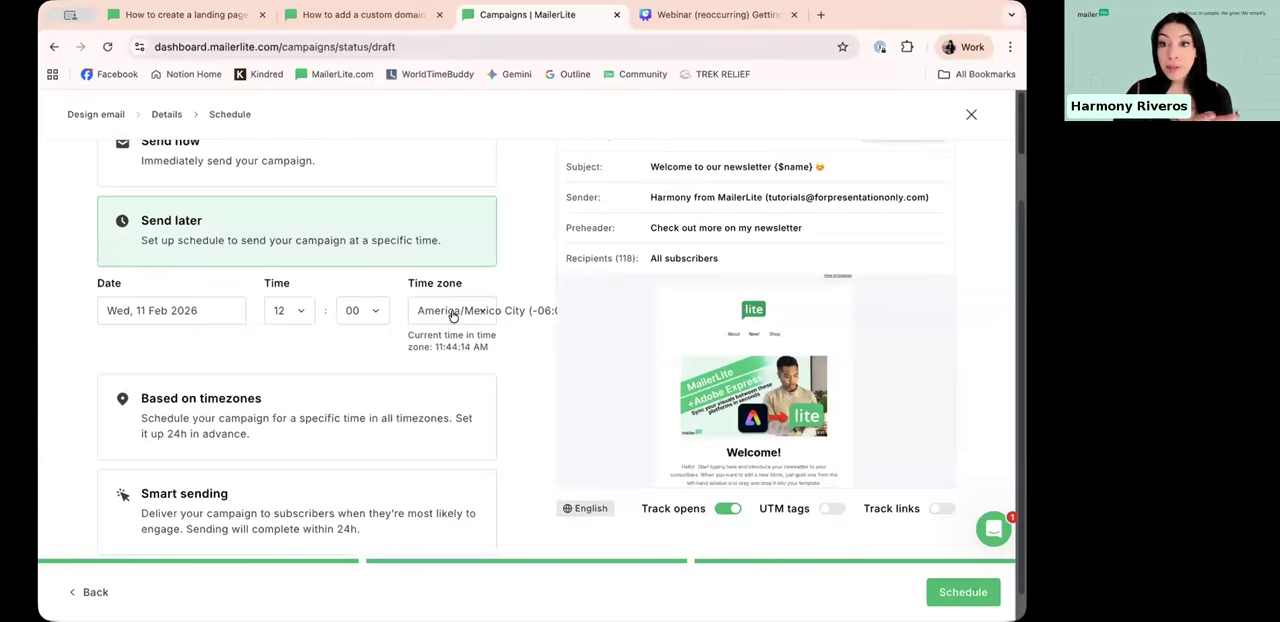
pyautogui.click(452, 314)
pyautogui.click(314, 340)
pyautogui.scroll(-2, 240, 370)
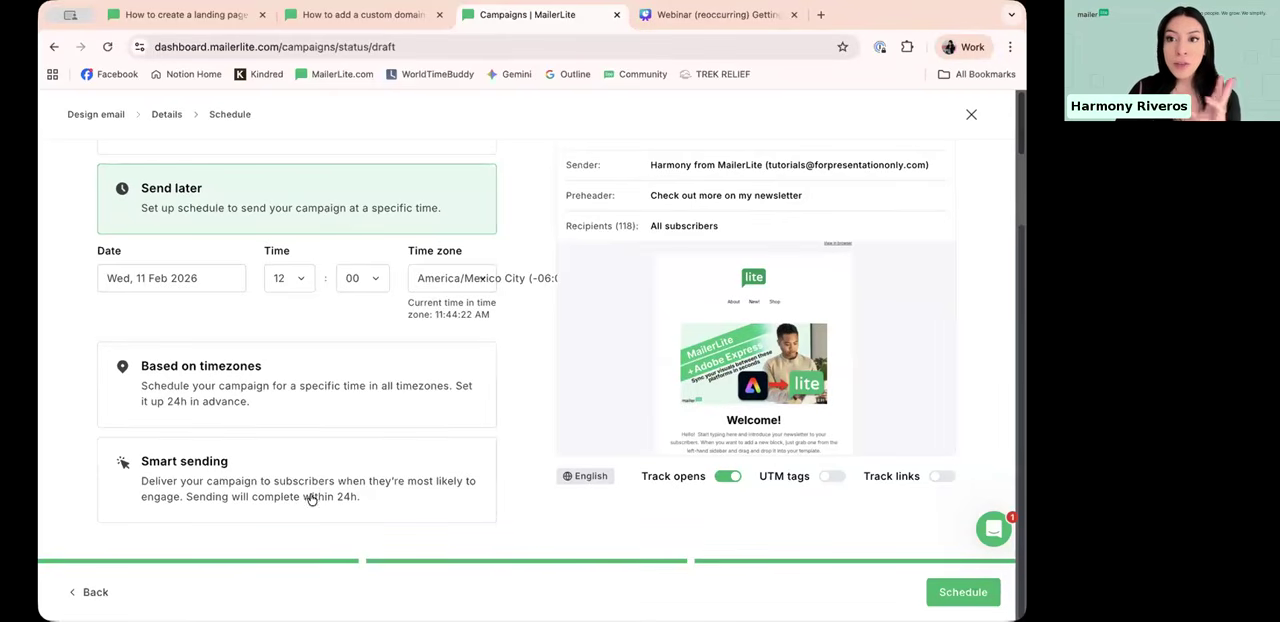
# Step: Try the Based on timezones, Smart sending and Send now options, and return to Send later
pyautogui.click(278, 367)
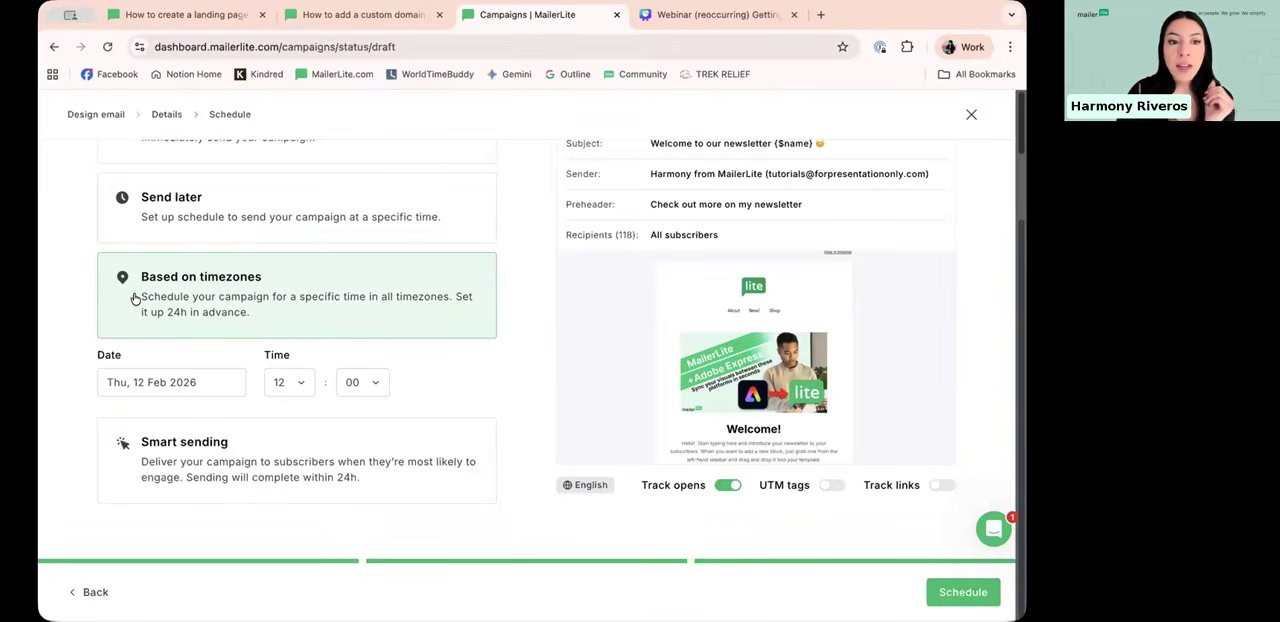
pyautogui.click(291, 452)
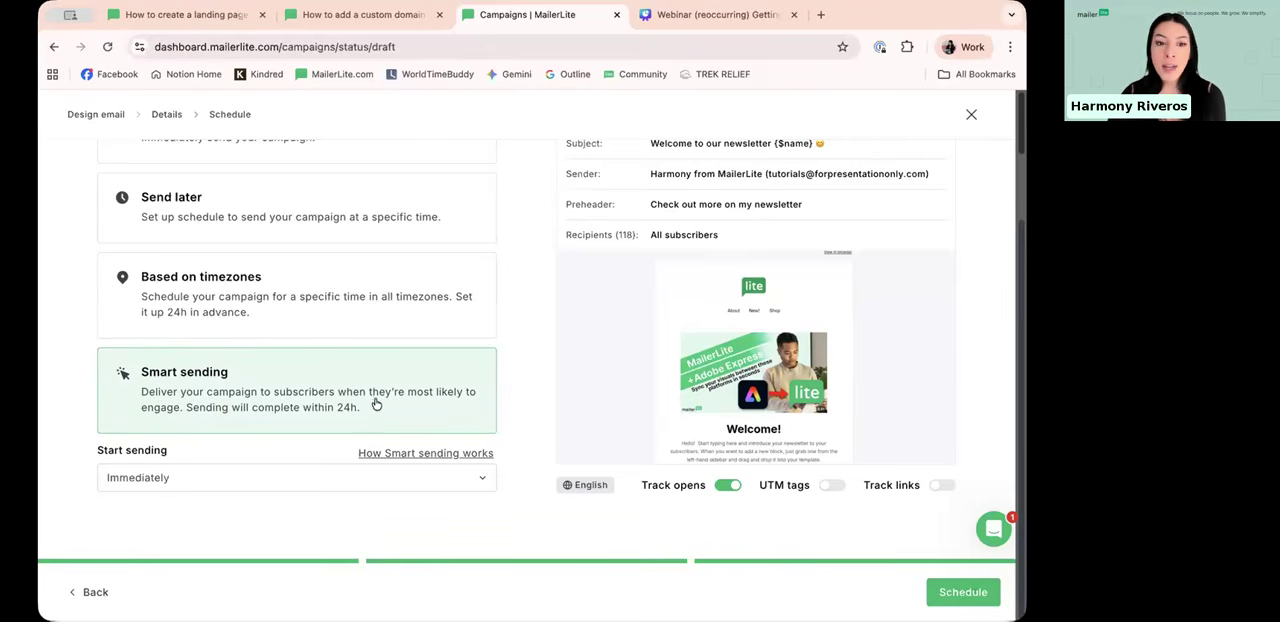
pyautogui.scroll(3, 272, 330)
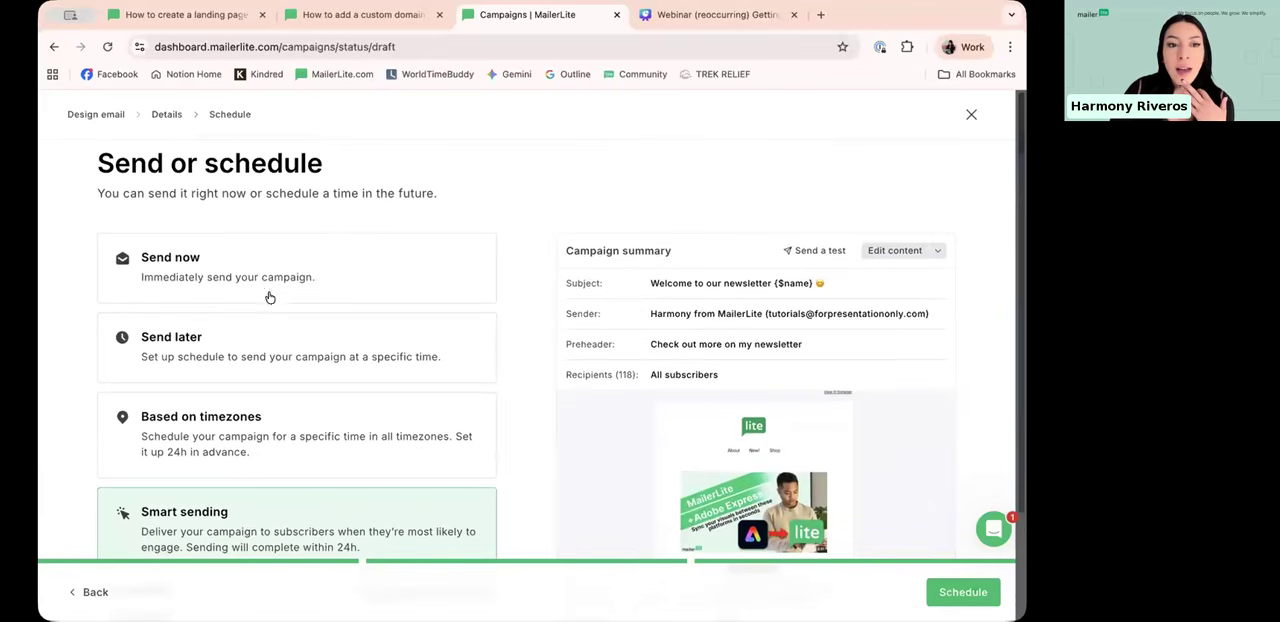
pyautogui.click(241, 258)
pyautogui.click(253, 352)
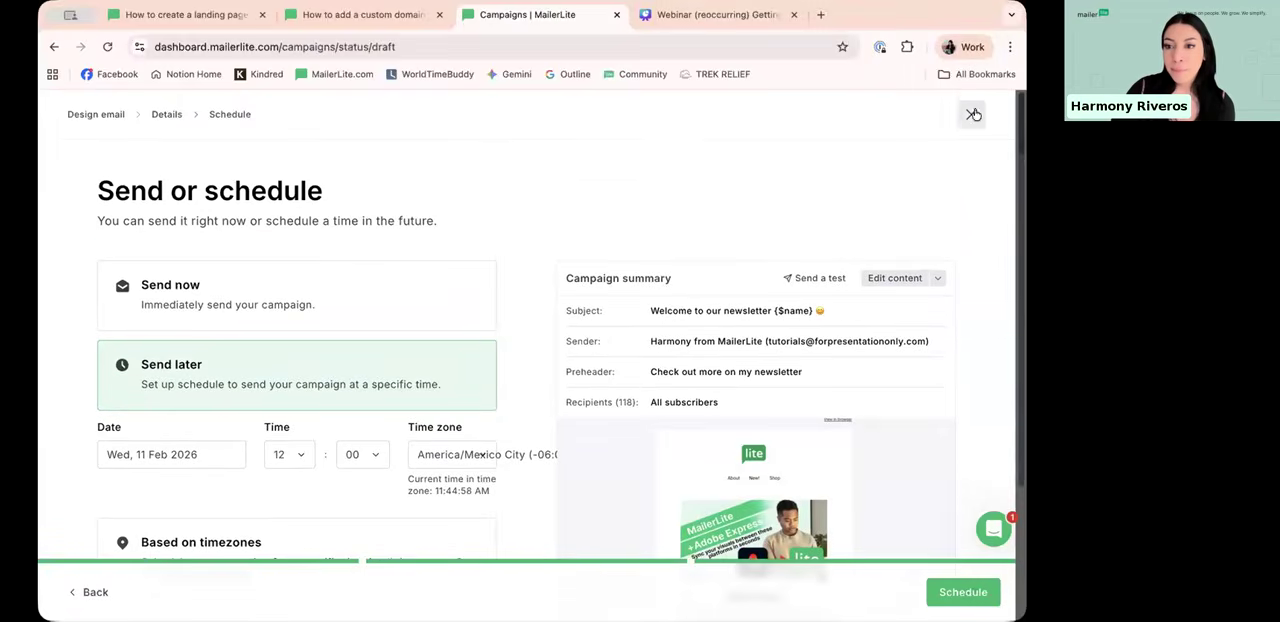
# Step: Leave the campaign's scheduling page and return to the list of draft campaigns
pyautogui.click(971, 114)
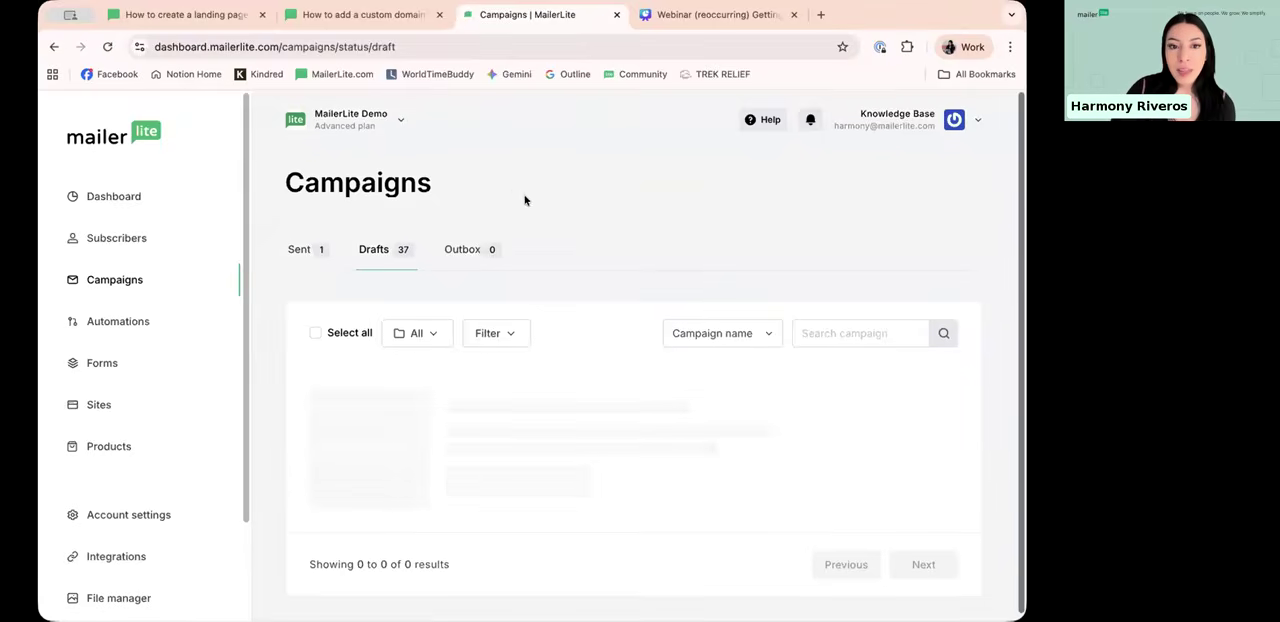
pyautogui.scroll(-4, 580, 203)
pyautogui.scroll(4, 575, 250)
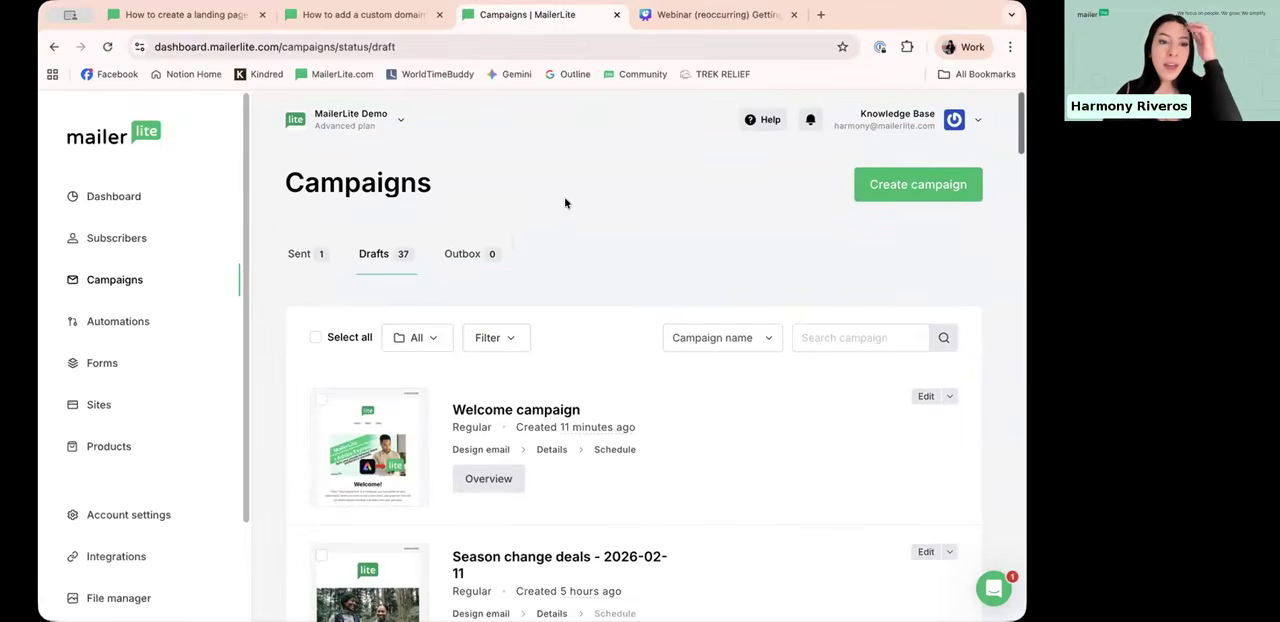
# Step: Open the automations overview and examine the existing workflows with their status, triggers and subscriber counts
pyautogui.click(179, 327)
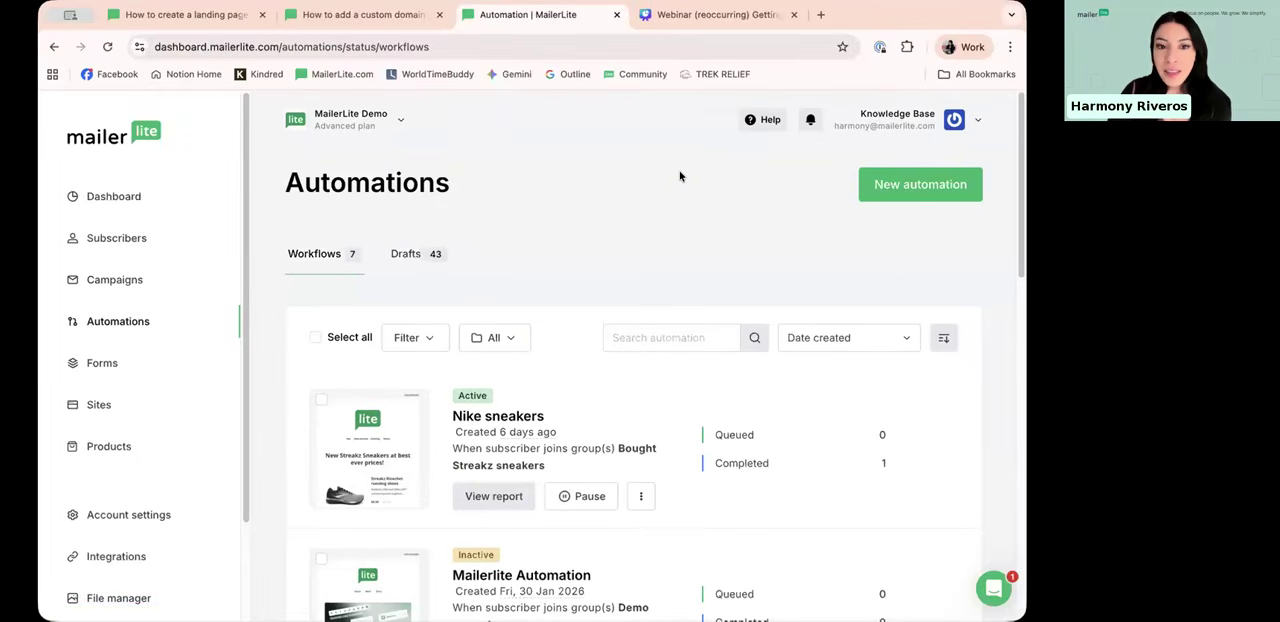
pyautogui.scroll(-1, 678, 178)
pyautogui.scroll(-2, 656, 180)
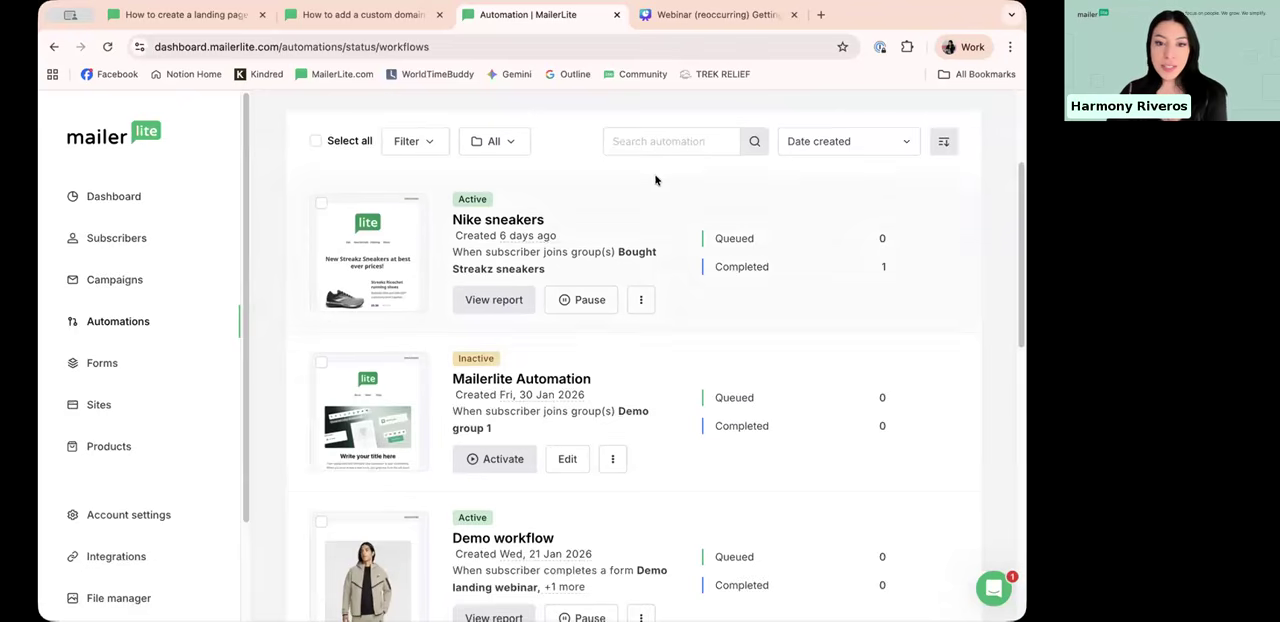
pyautogui.scroll(2, 660, 195)
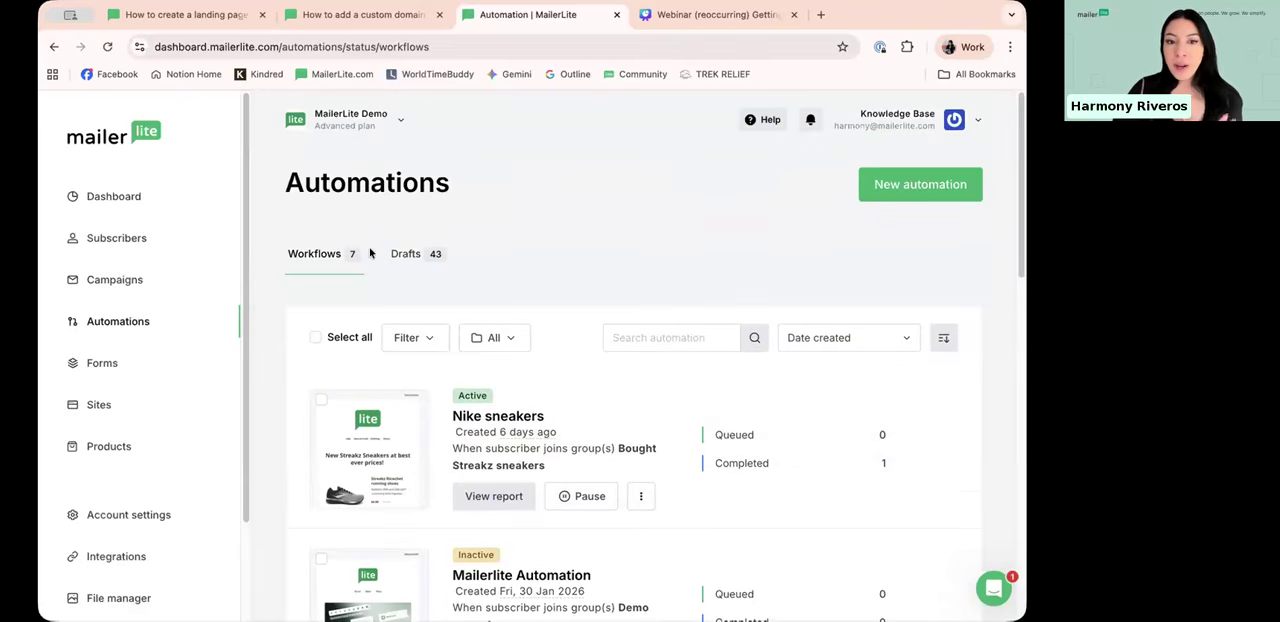
pyautogui.scroll(-1, 393, 211)
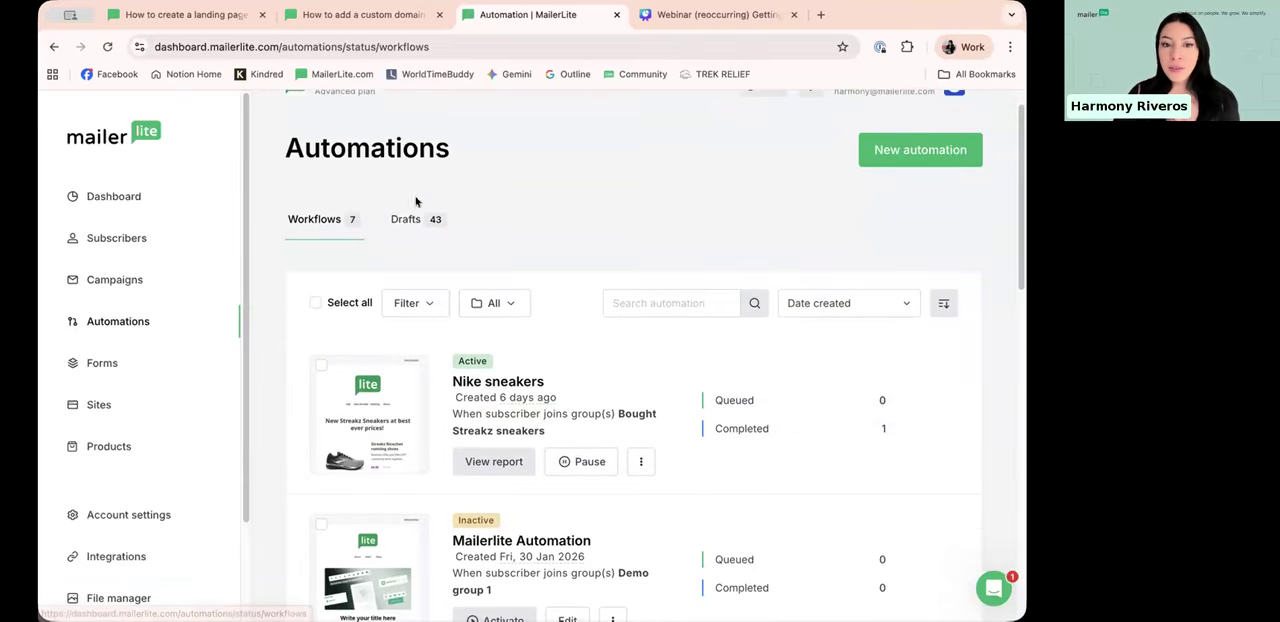
pyautogui.scroll(-1, 305, 223)
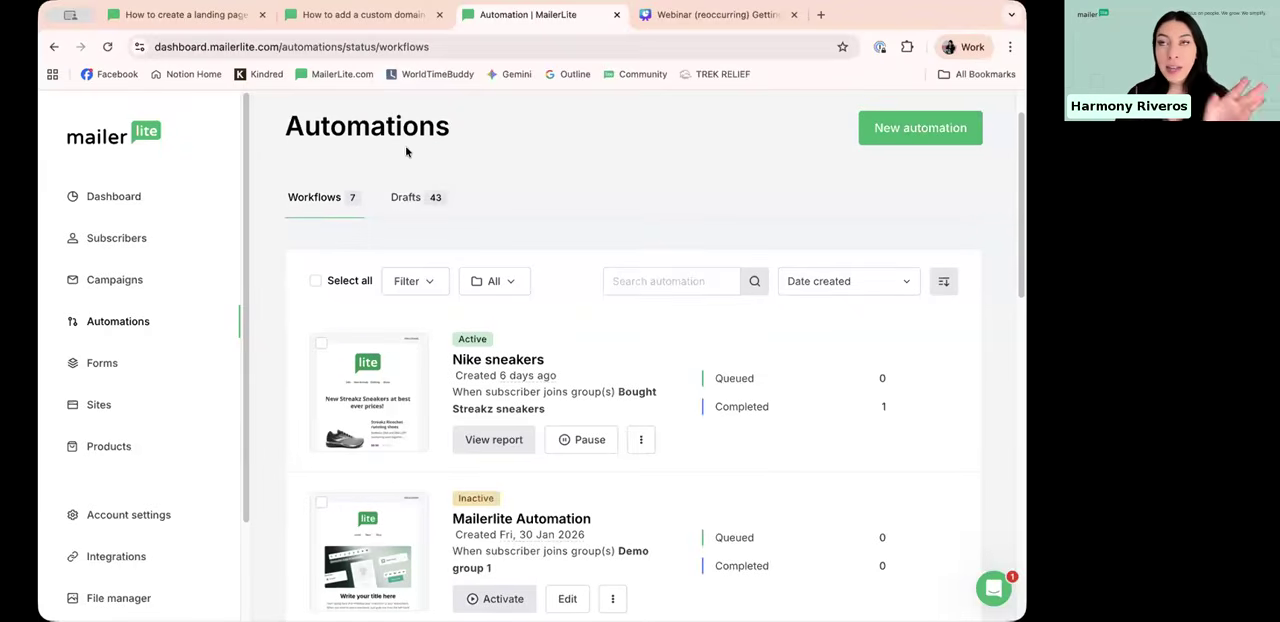
pyautogui.scroll(-1, 411, 246)
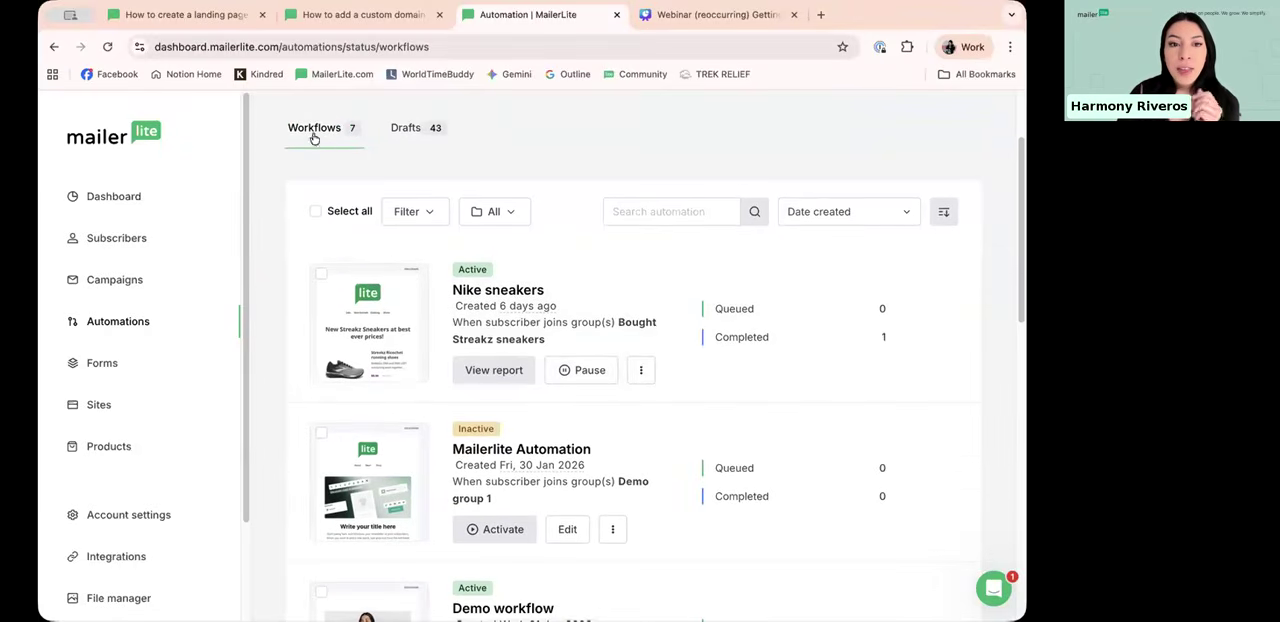
pyautogui.scroll(-2, 500, 390)
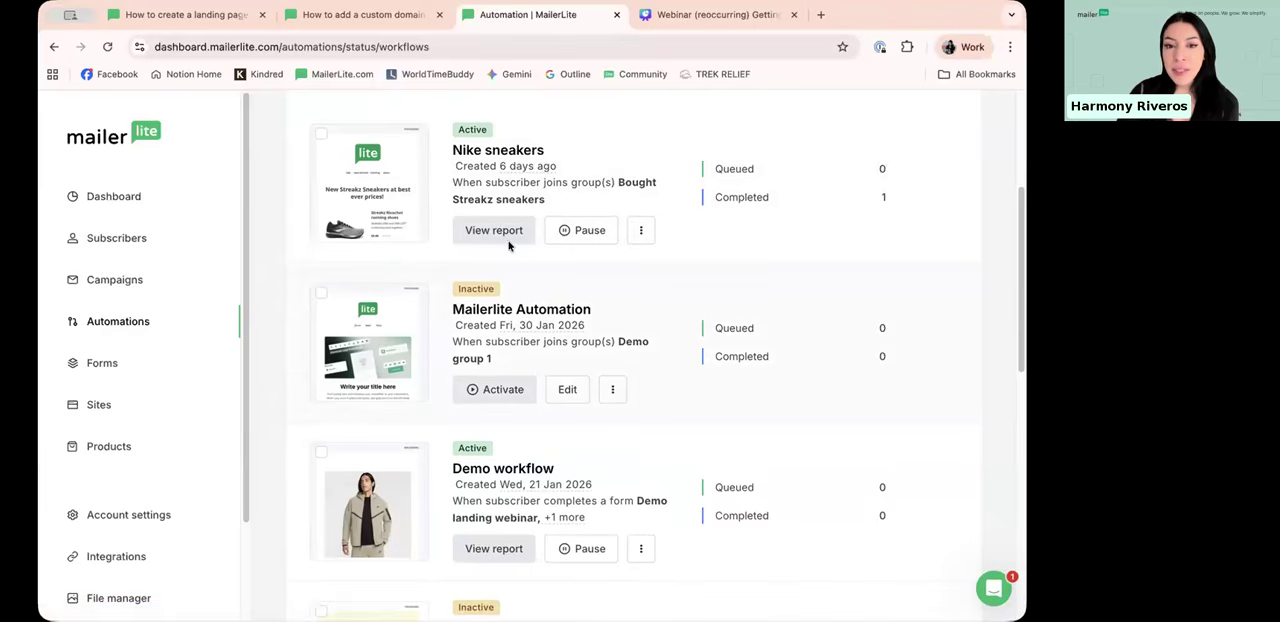
pyautogui.scroll(1, 520, 252)
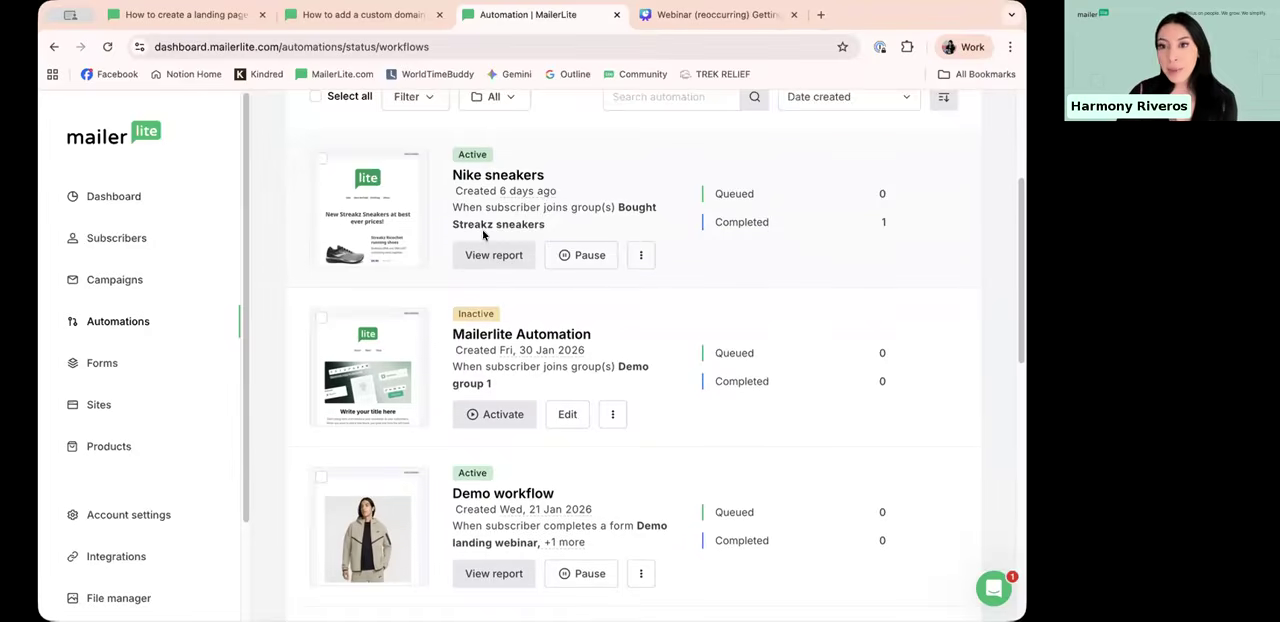
pyautogui.scroll(-1, 455, 272)
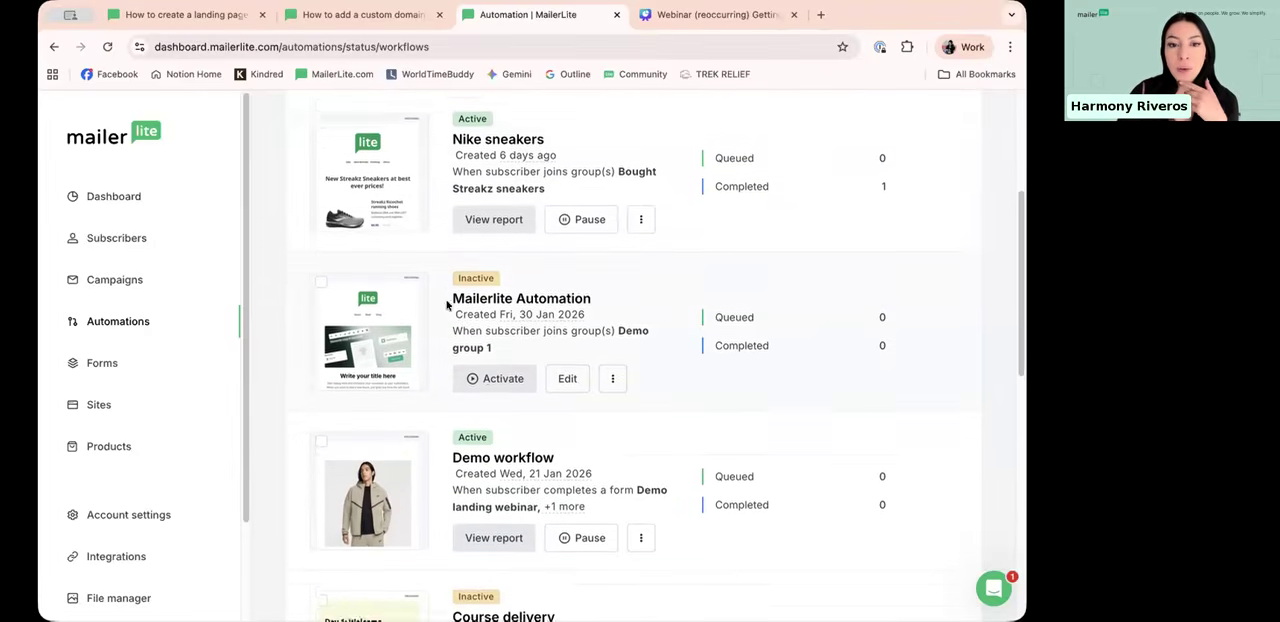
pyautogui.scroll(-1, 447, 305)
pyautogui.moveTo(452, 281); pyautogui.dragTo(592, 283)
pyautogui.click(472, 264)
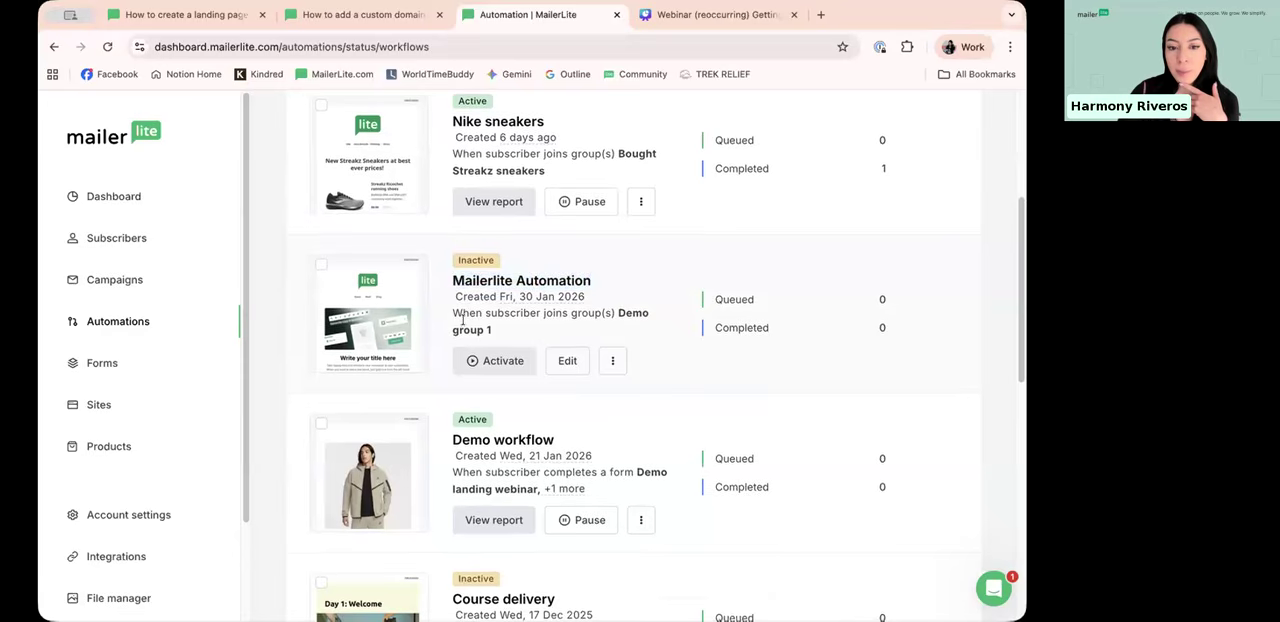
pyautogui.scroll(-3, 470, 400)
pyautogui.scroll(8, 486, 508)
# Step: Look through the draft automations
pyautogui.click(400, 258)
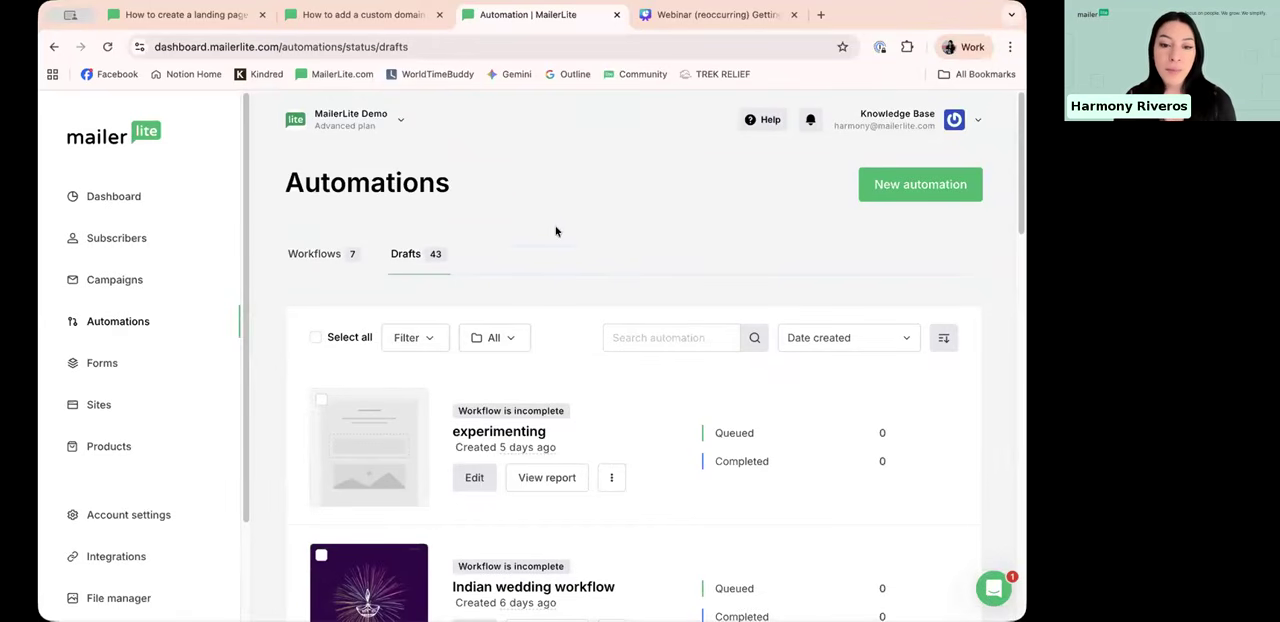
pyautogui.scroll(-2, 555, 258)
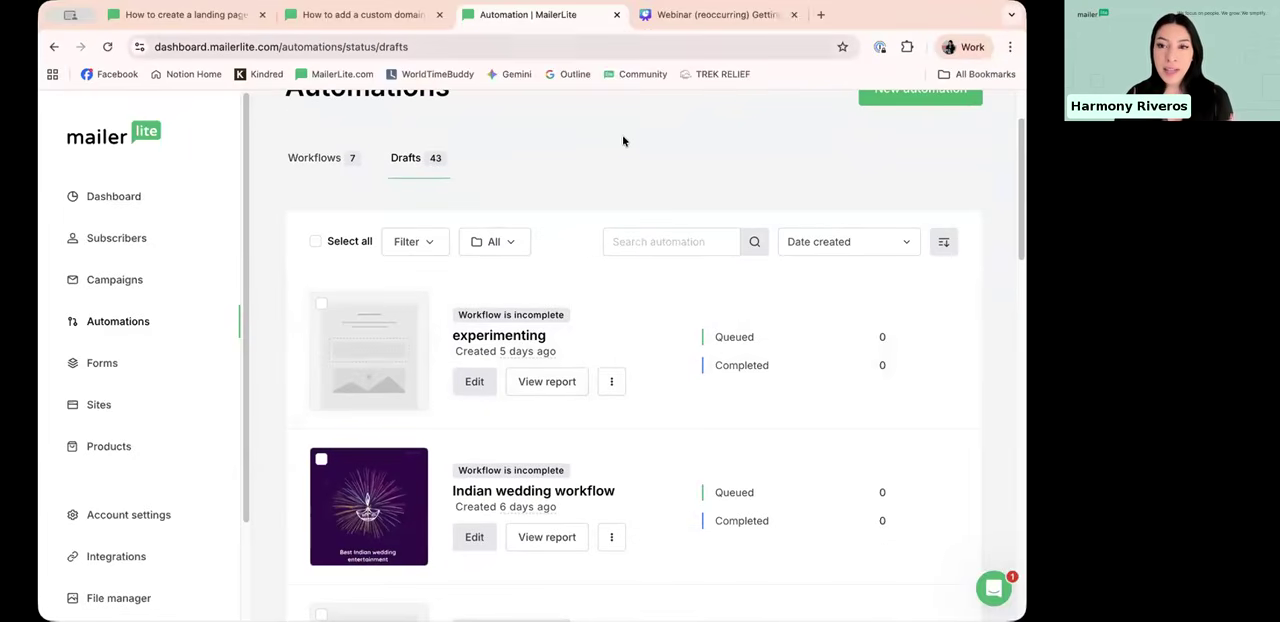
pyautogui.scroll(2, 630, 144)
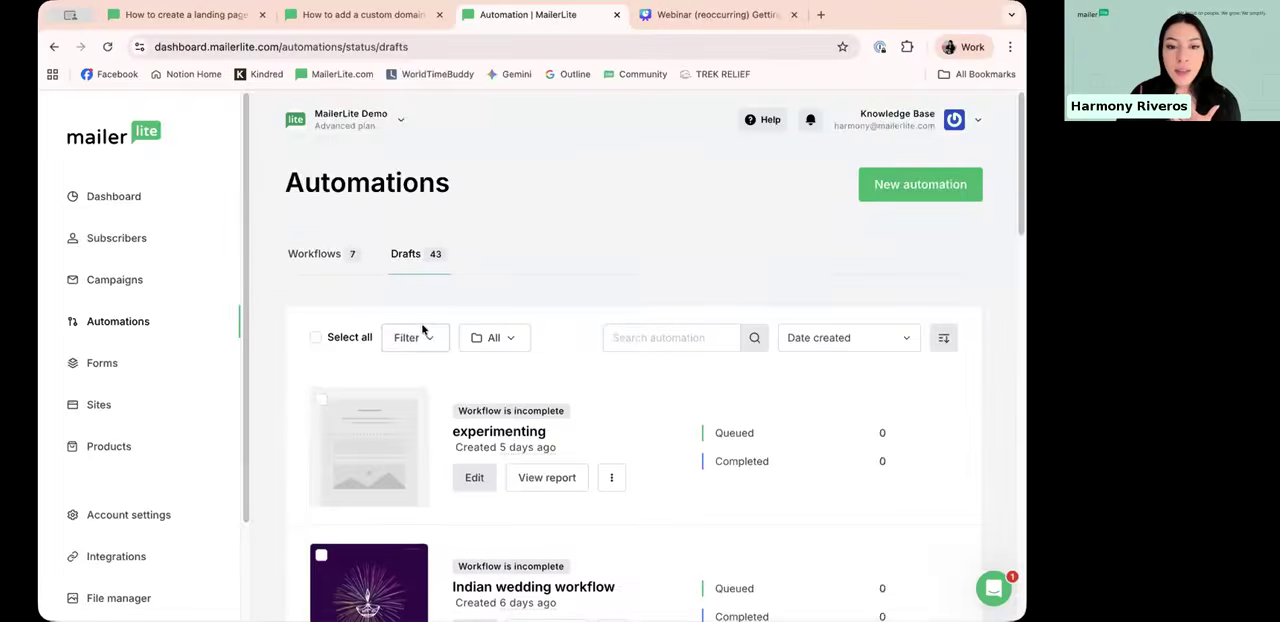
pyautogui.scroll(-2, 422, 332)
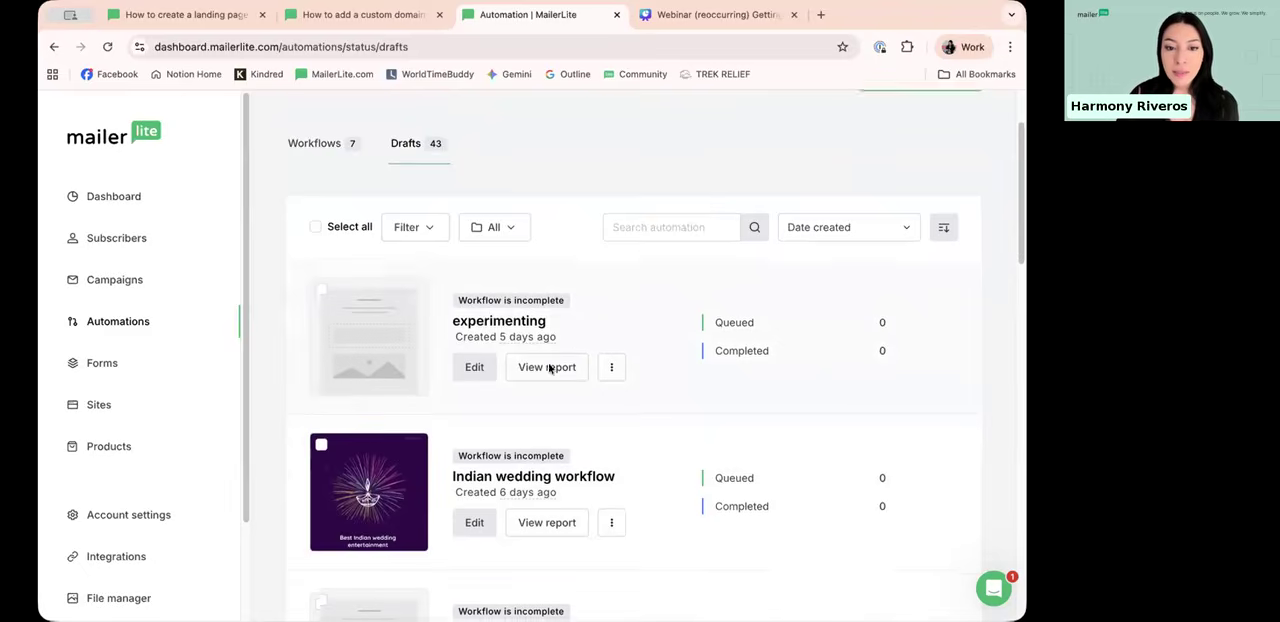
pyautogui.scroll(-3, 590, 340)
pyautogui.scroll(5, 624, 295)
# Step: Start a new automation, look over its starting options and preview the Simple welcome email template without selecting it
pyautogui.click(905, 188)
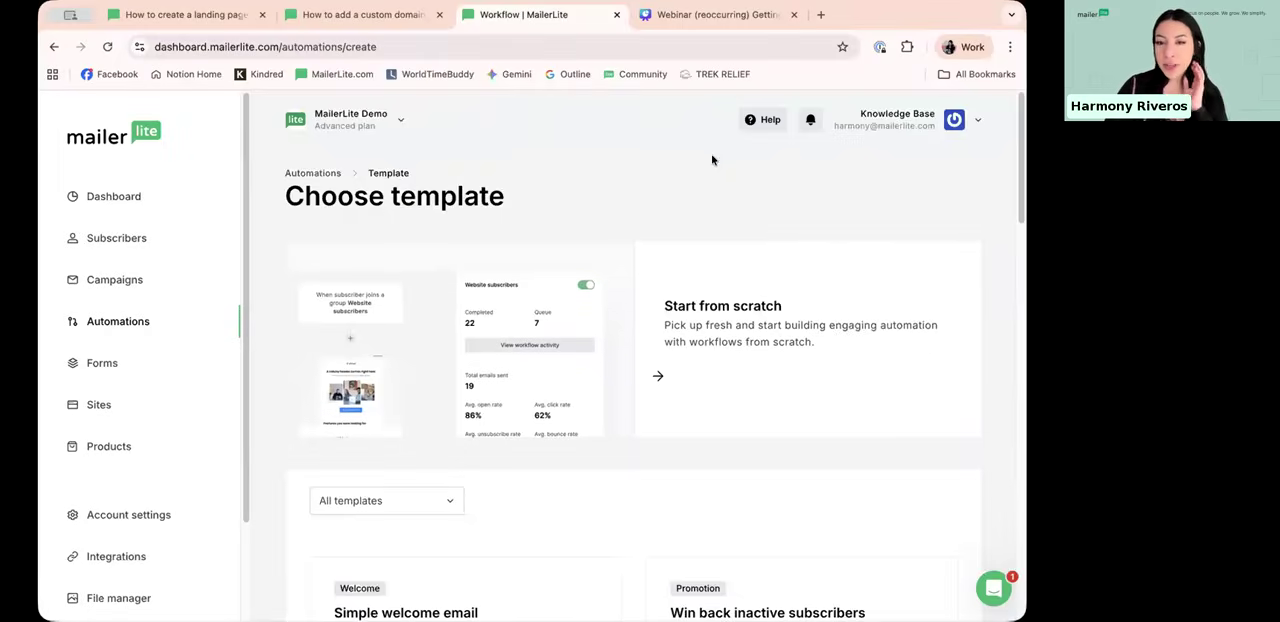
pyautogui.scroll(-1, 696, 240)
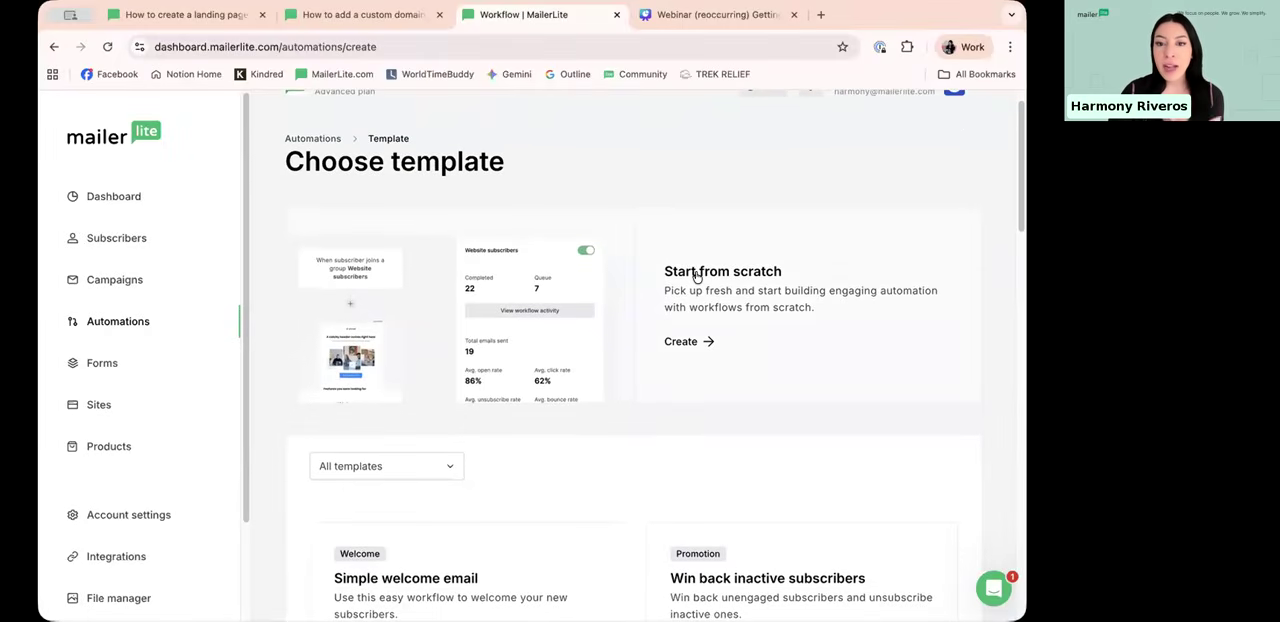
pyautogui.scroll(-5, 697, 276)
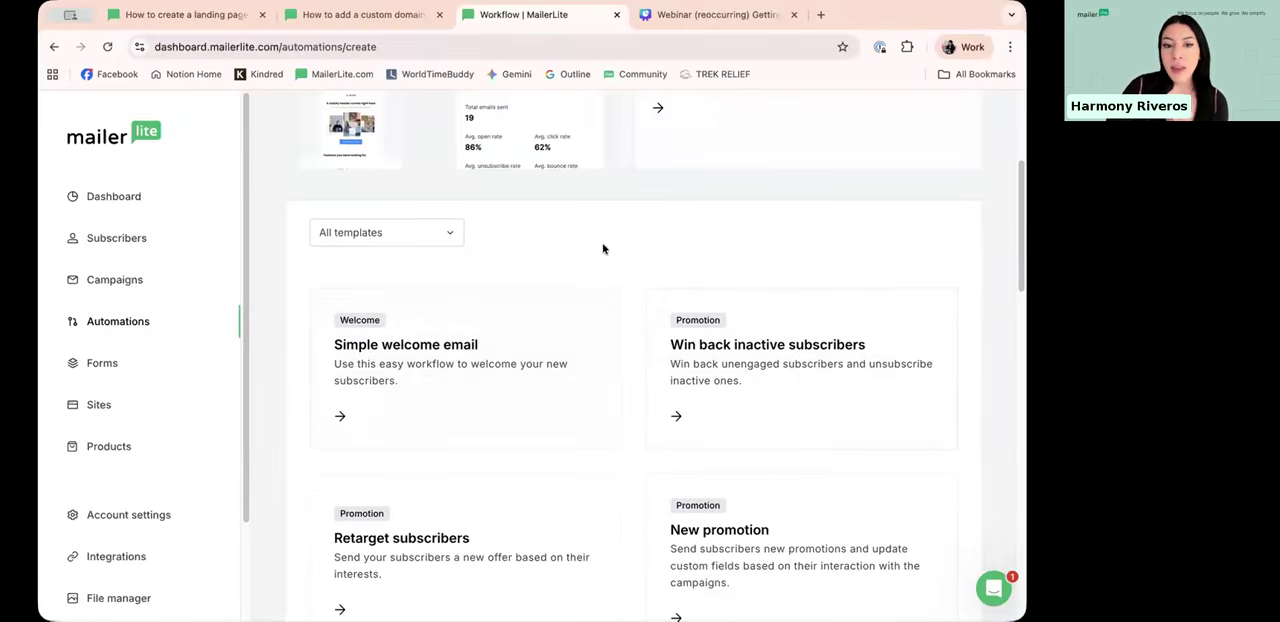
pyautogui.scroll(-3, 603, 248)
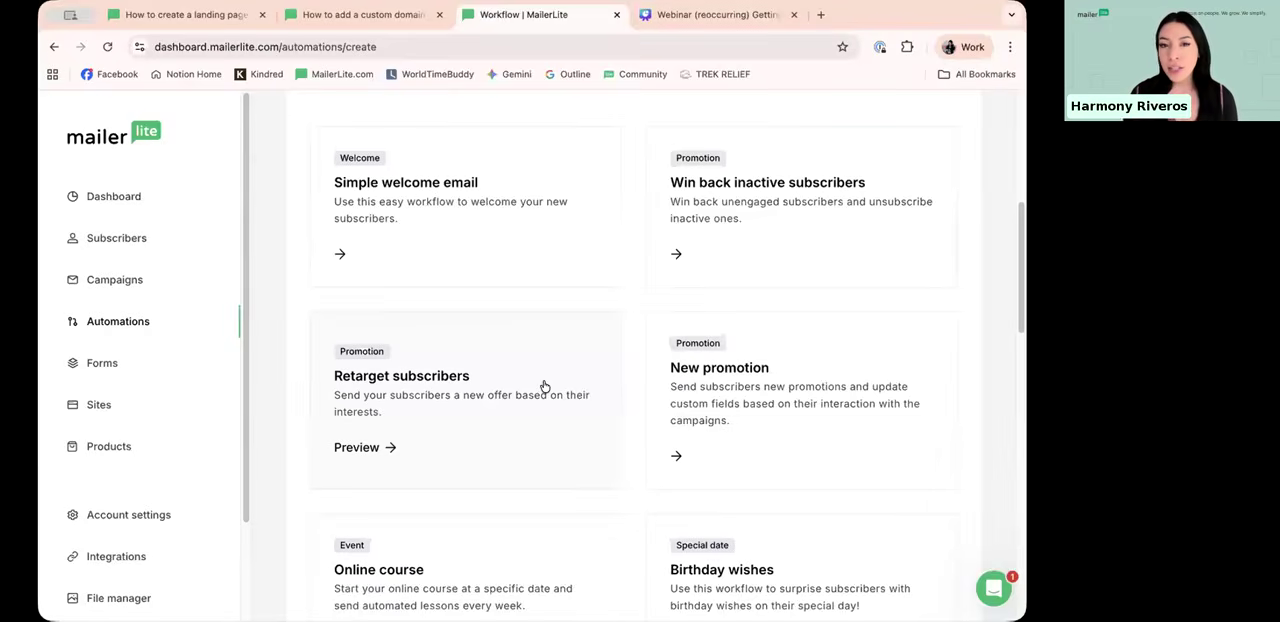
pyautogui.scroll(5, 578, 333)
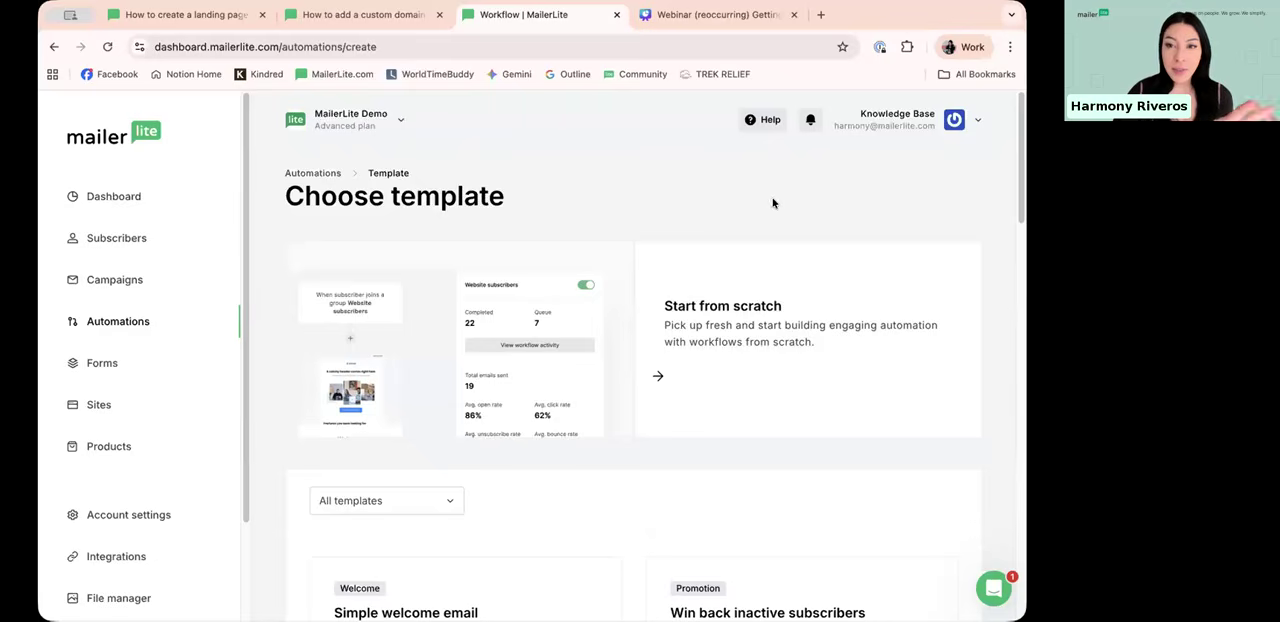
pyautogui.scroll(-3, 743, 243)
pyautogui.scroll(-1, 430, 410)
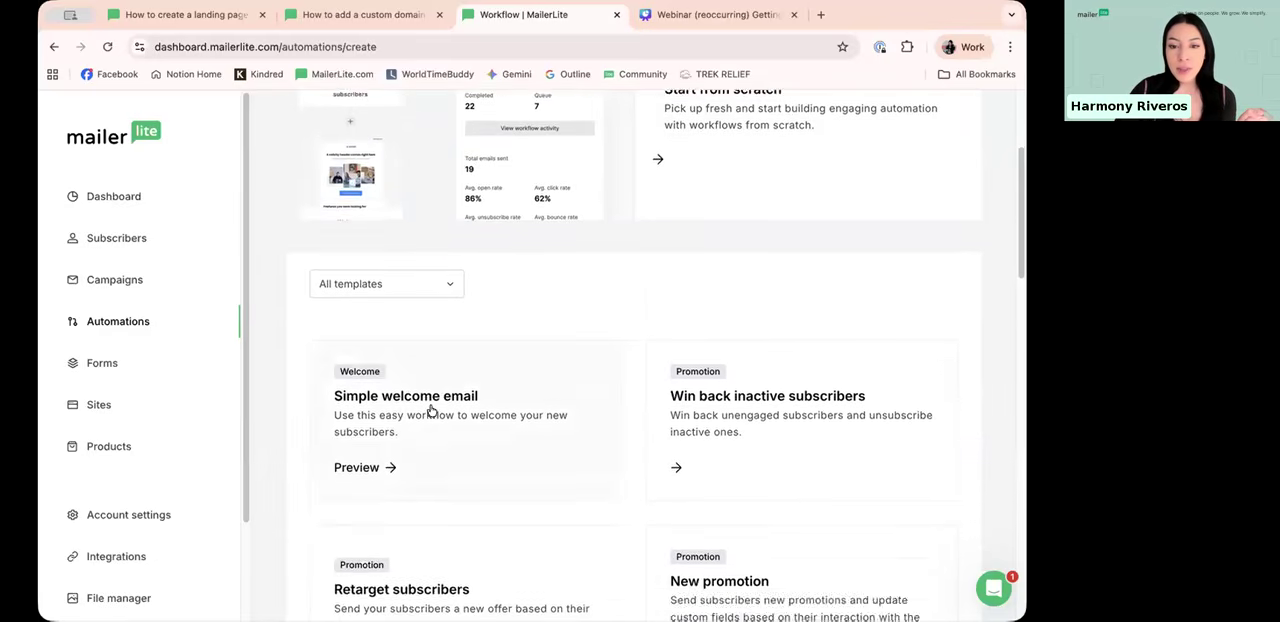
pyautogui.scroll(-3, 430, 410)
pyautogui.scroll(-2, 465, 226)
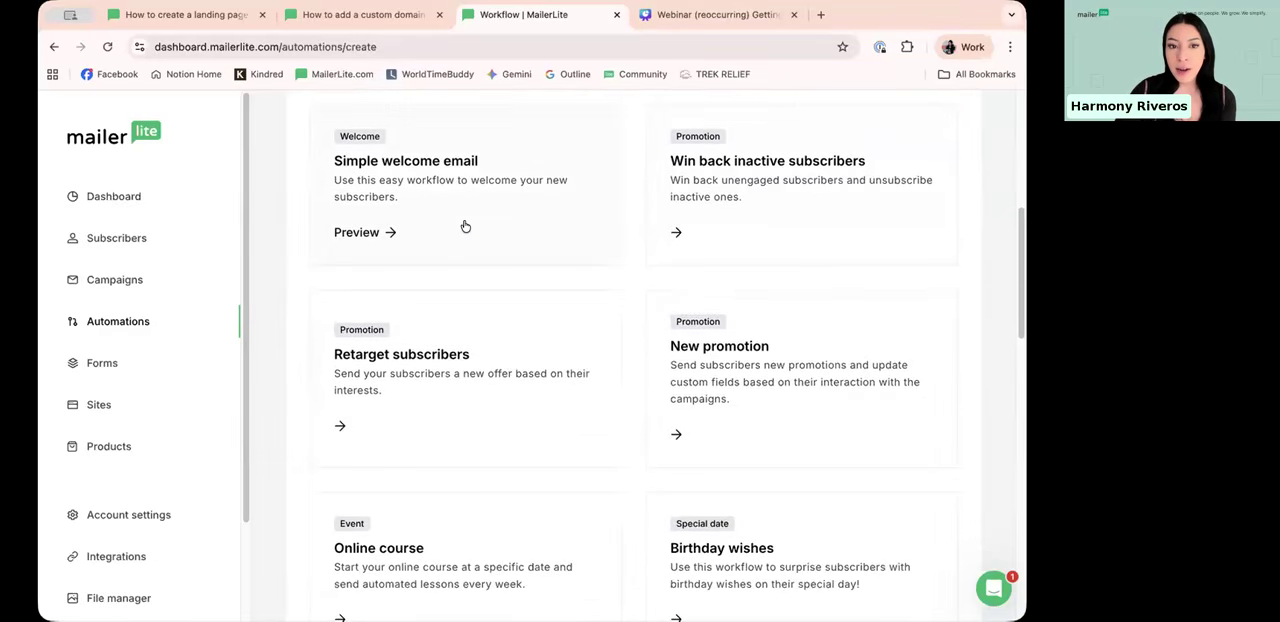
pyautogui.click(465, 226)
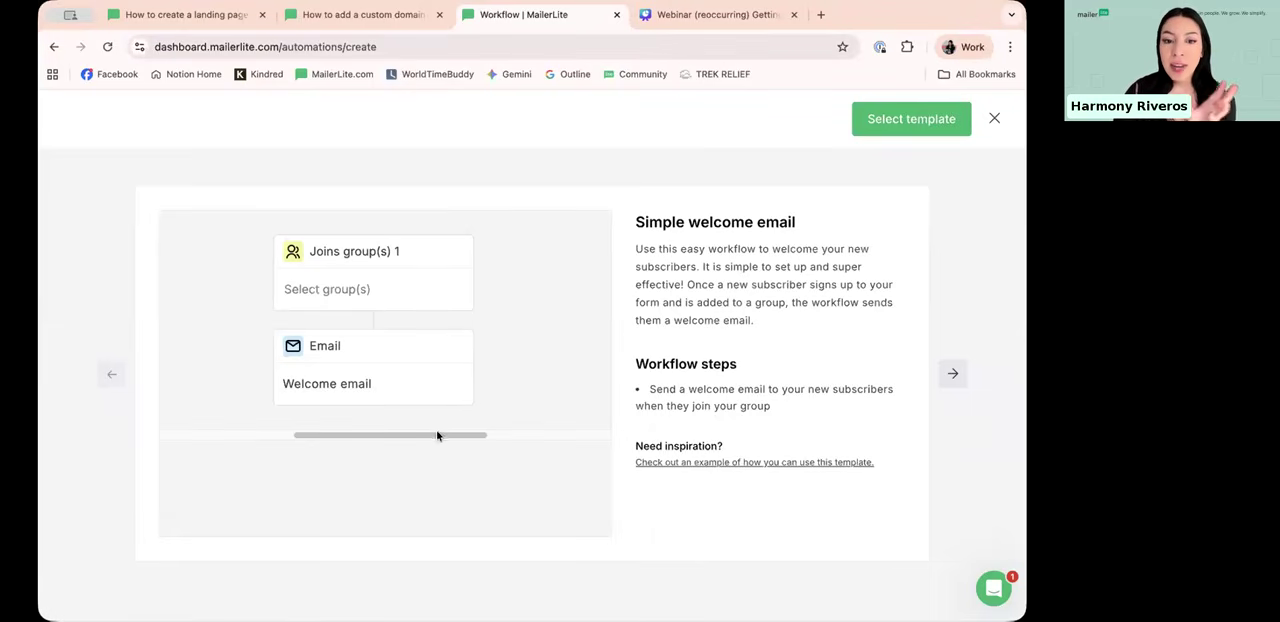
pyautogui.click(994, 118)
# Step: Look through the remaining automation templates and preview the Purchase any product template without selecting it
pyautogui.scroll(-1, 465, 390)
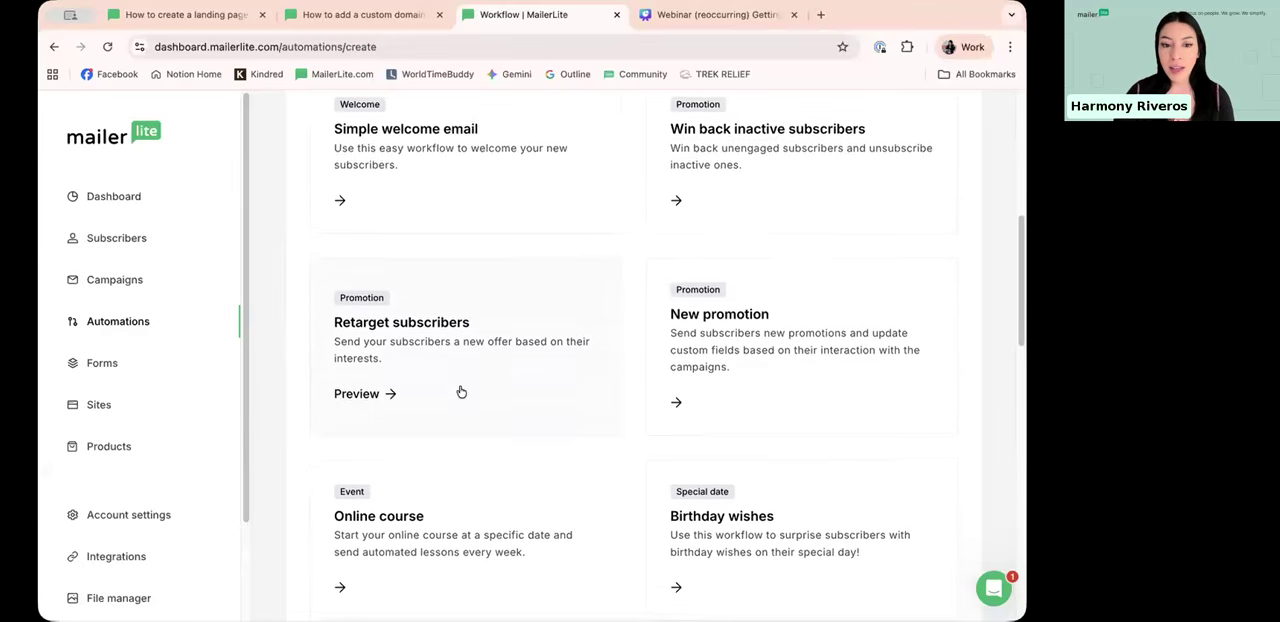
pyautogui.scroll(-1, 461, 392)
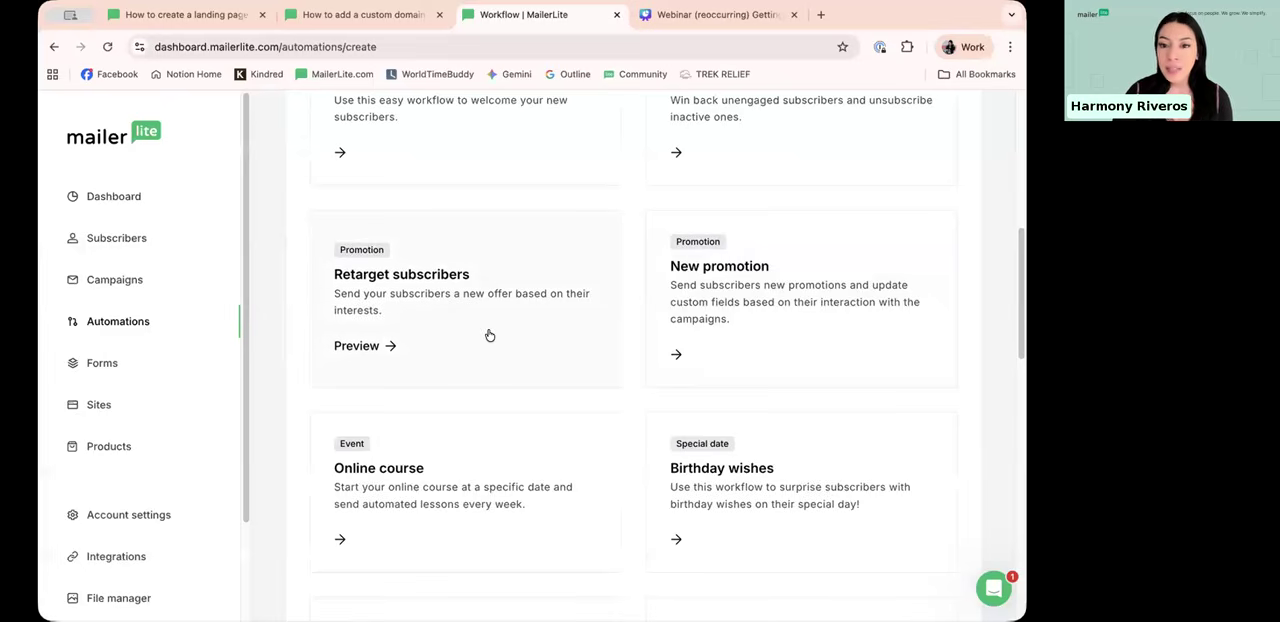
pyautogui.scroll(1, 495, 345)
pyautogui.scroll(-3, 490, 362)
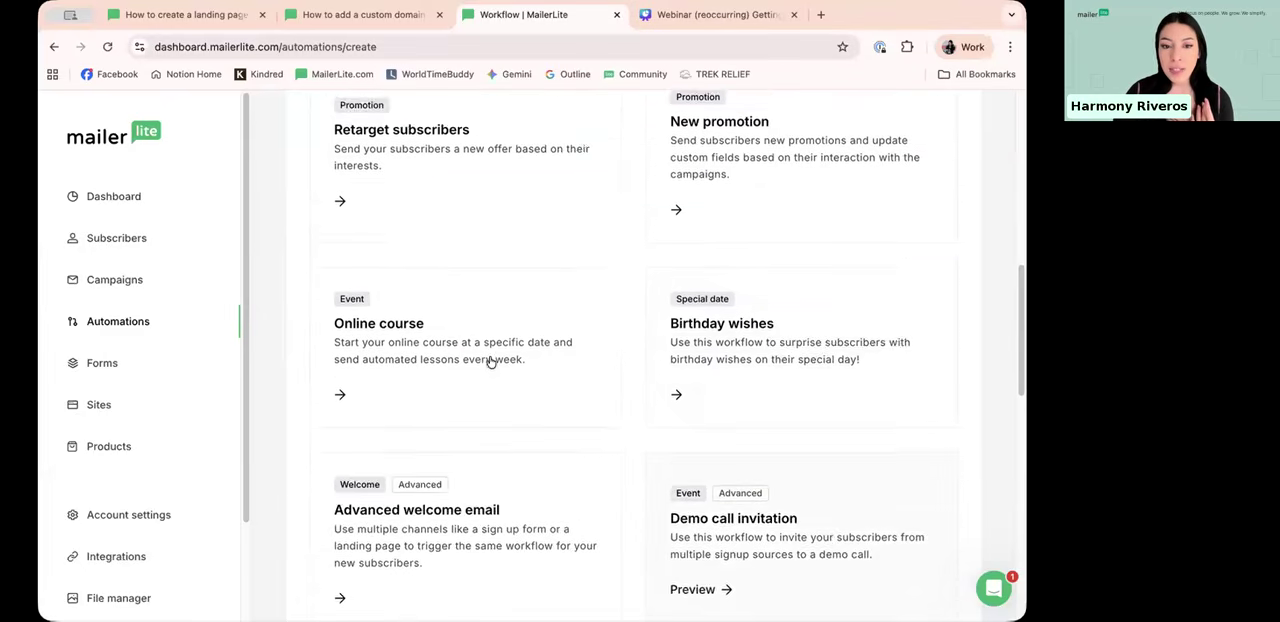
pyautogui.scroll(-5, 475, 330)
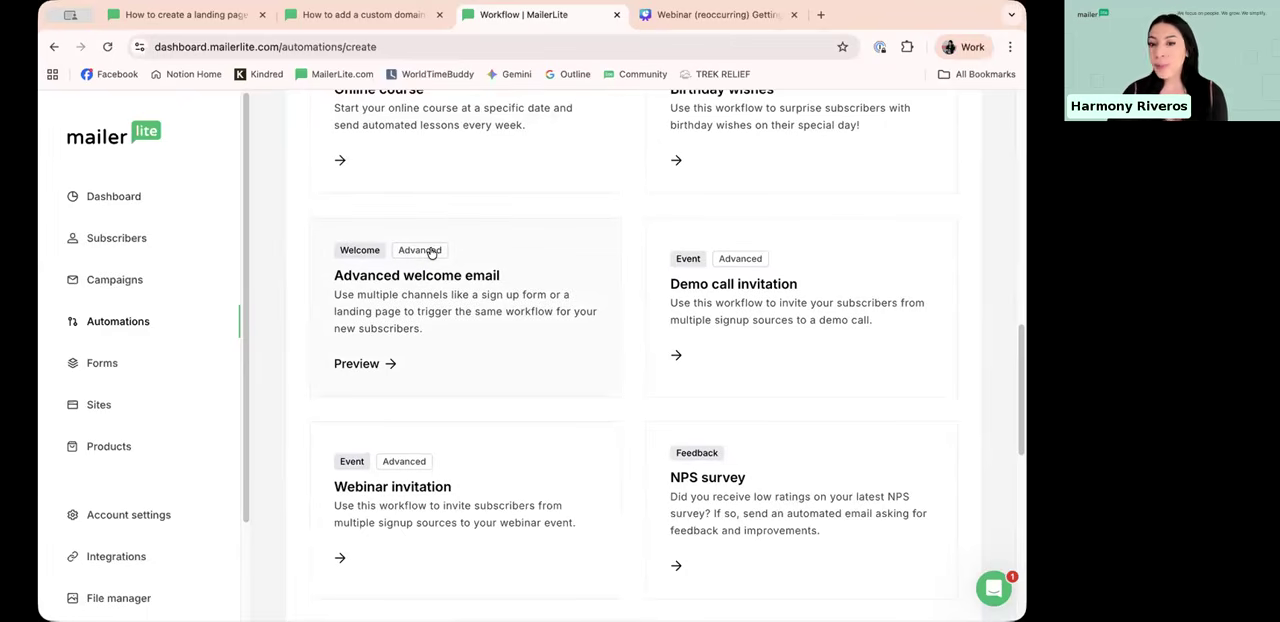
pyautogui.scroll(-5, 431, 252)
pyautogui.scroll(-4, 745, 410)
pyautogui.scroll(2, 763, 189)
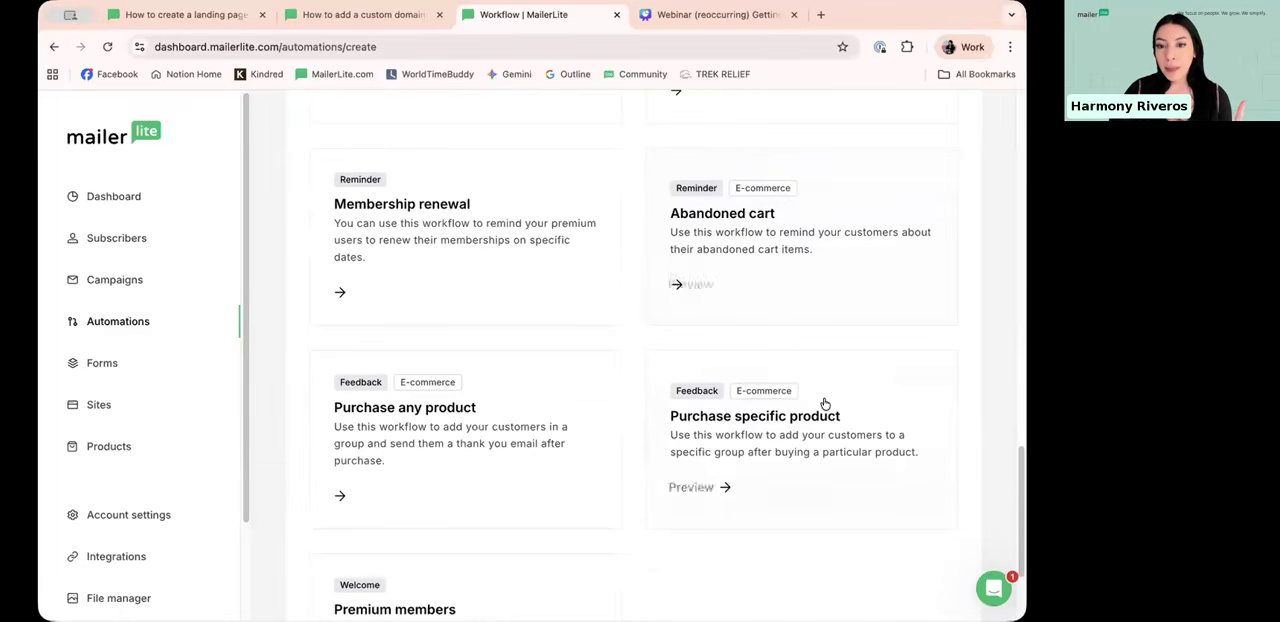
pyautogui.click(513, 392)
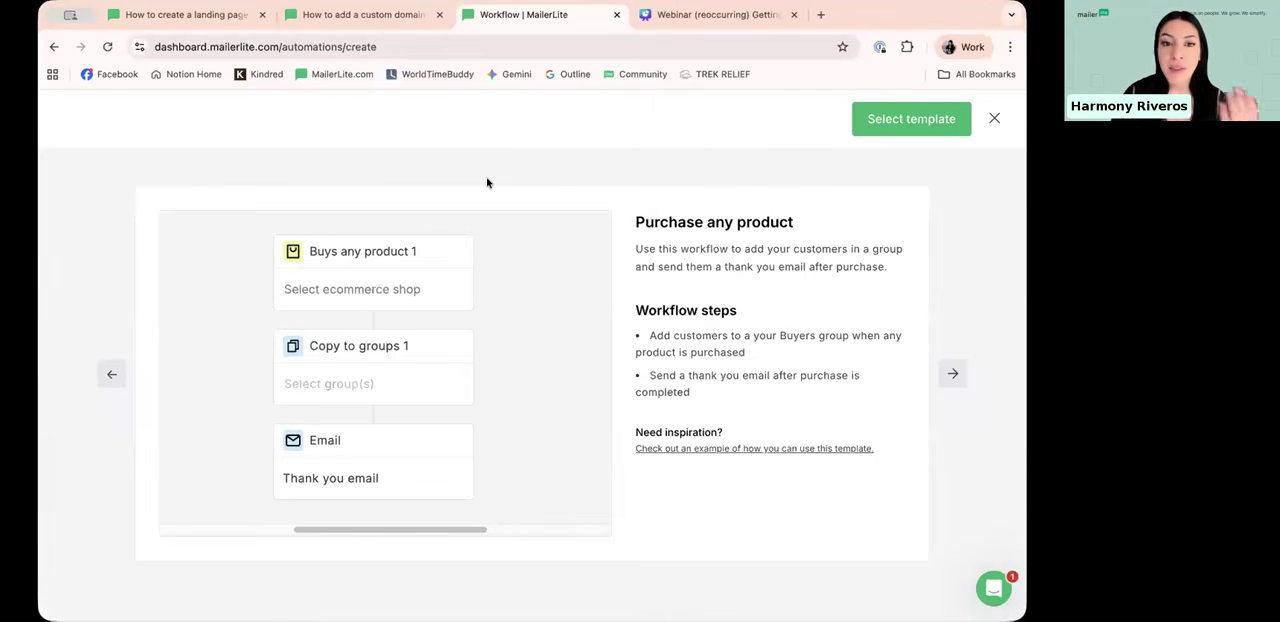
pyautogui.click(994, 119)
# Step: Create an automation from scratch with the name "Demo workflow webinar" and start building it
pyautogui.scroll(15, 680, 228)
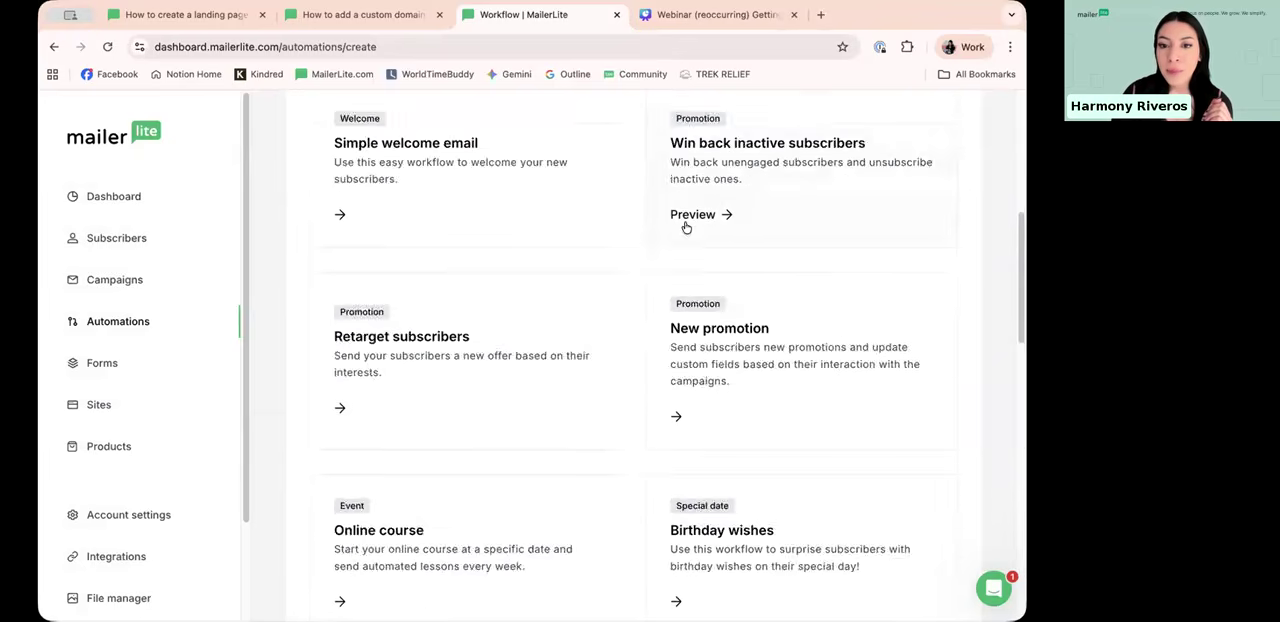
pyautogui.scroll(5, 686, 228)
pyautogui.click(716, 323)
pyautogui.click(491, 374)
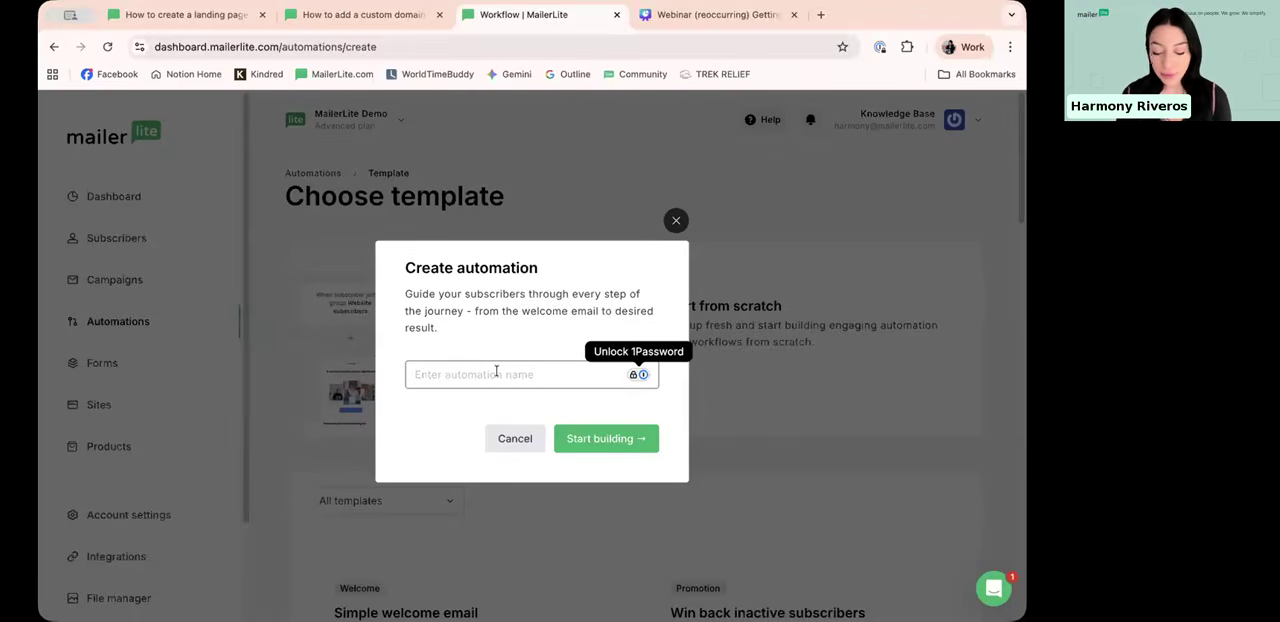
pyautogui.write('Dem')
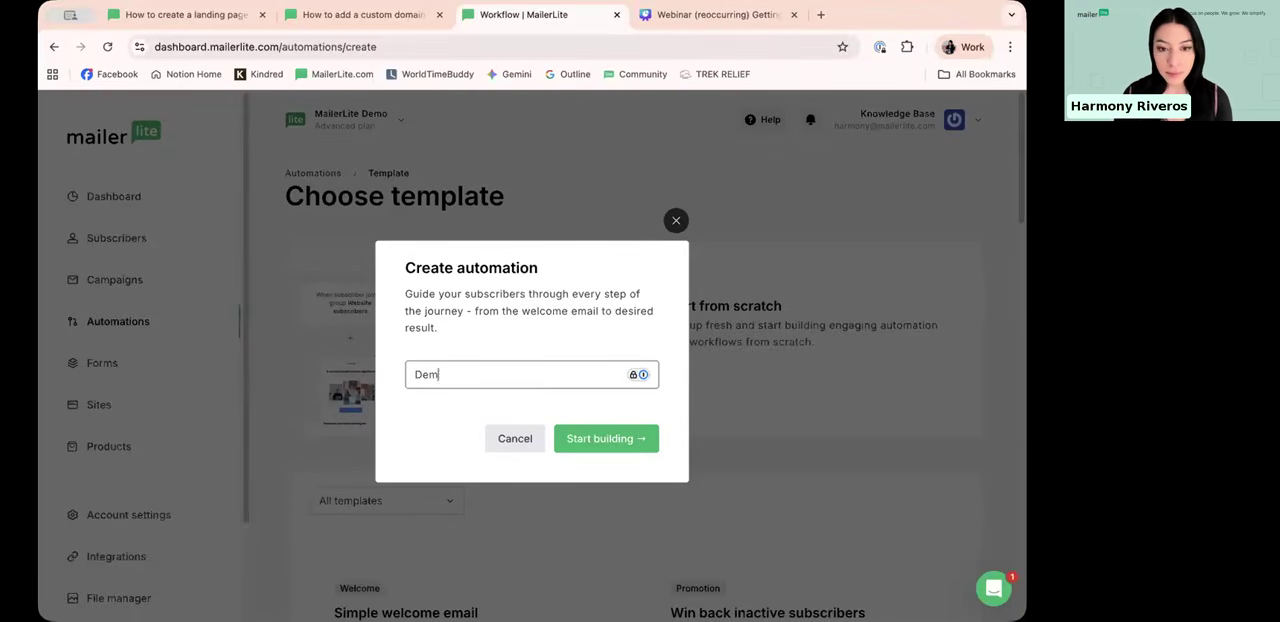
pyautogui.write('o workflow webinar')
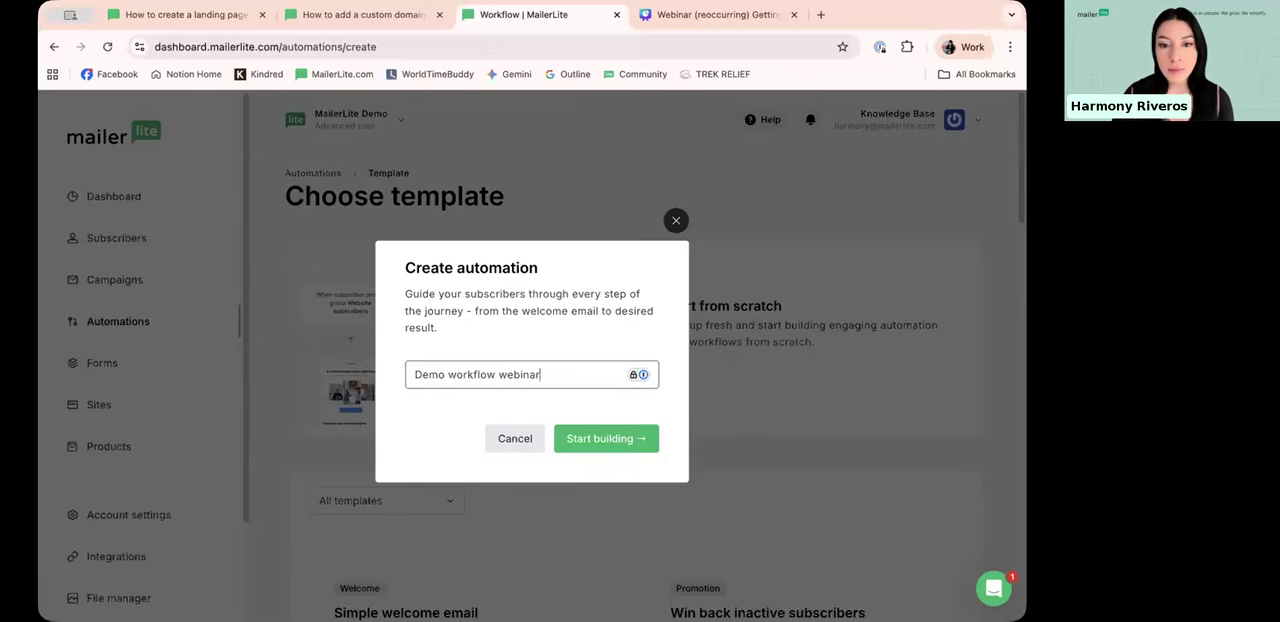
pyautogui.click(596, 442)
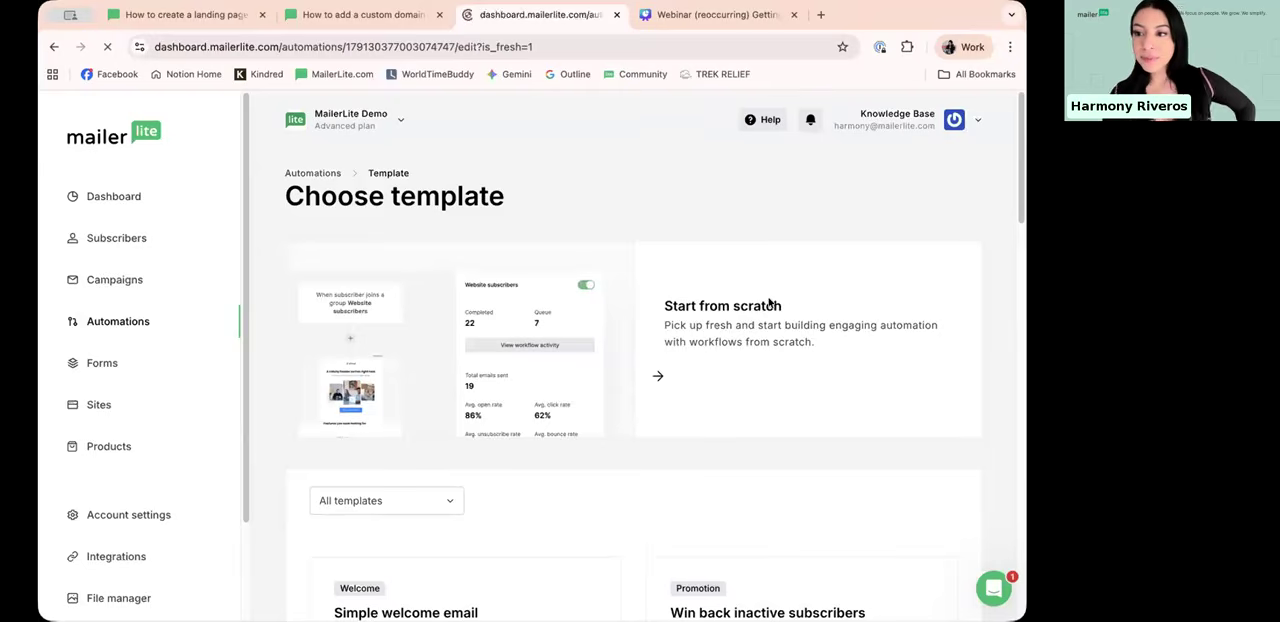
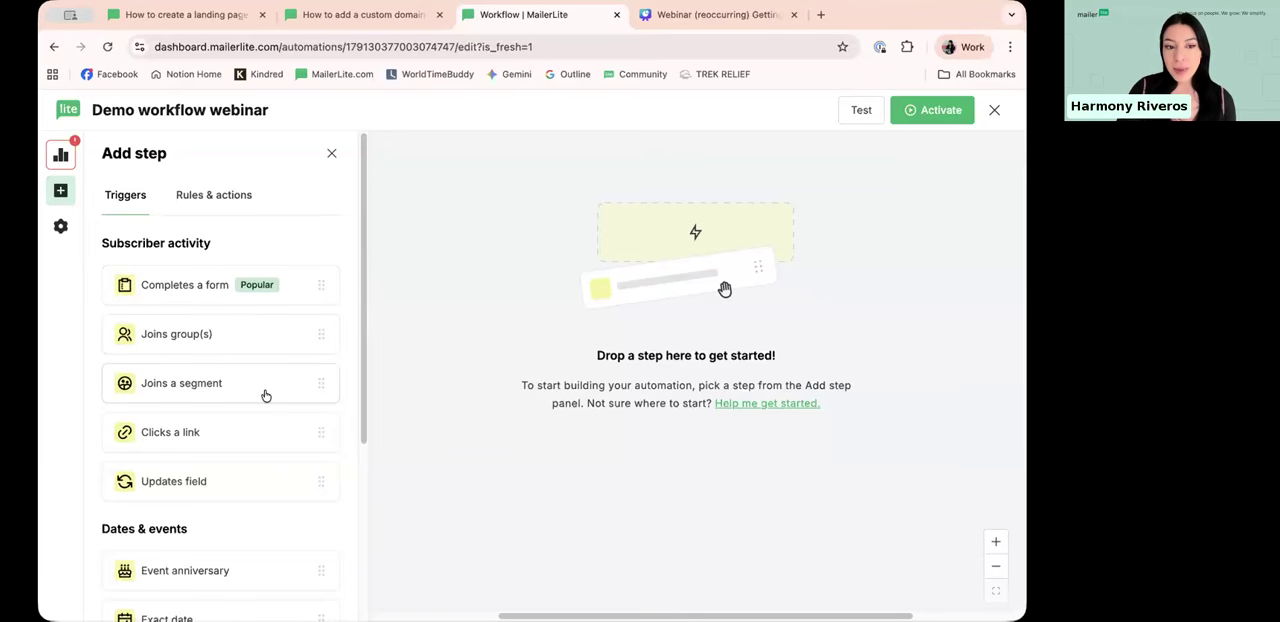
# Step: Look through the available triggers for subscriber activity, dates and events, and e-commerce
pyautogui.scroll(-1, 266, 396)
pyautogui.scroll(-1, 234, 442)
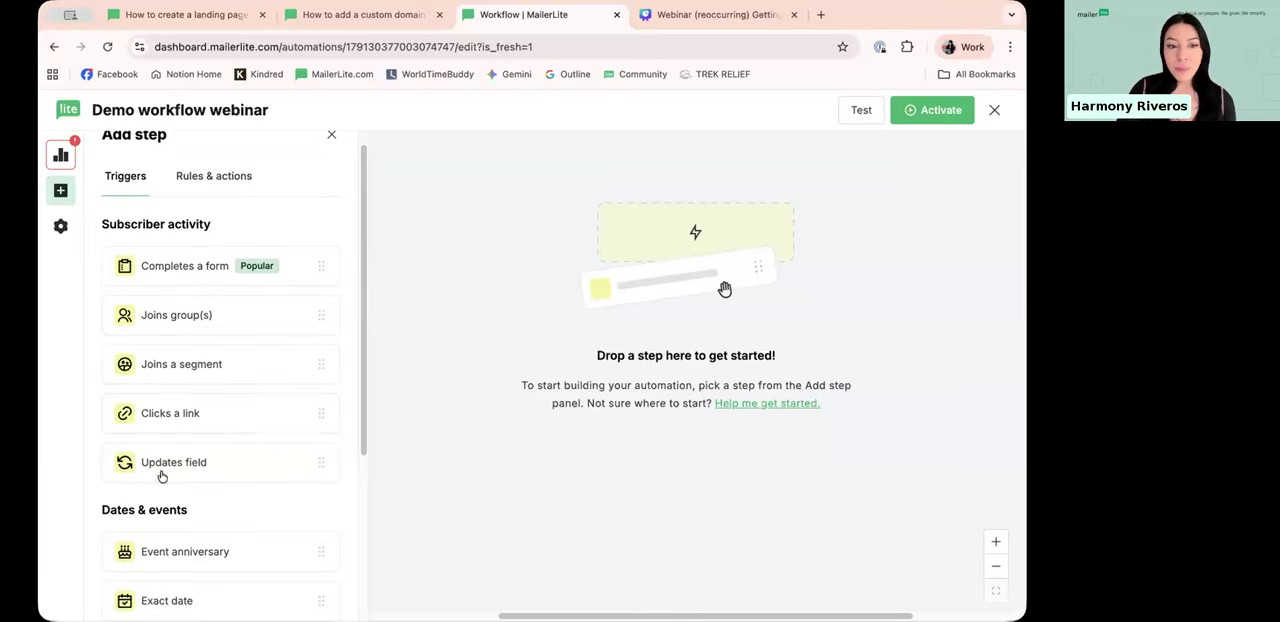
pyautogui.scroll(-1, 229, 465)
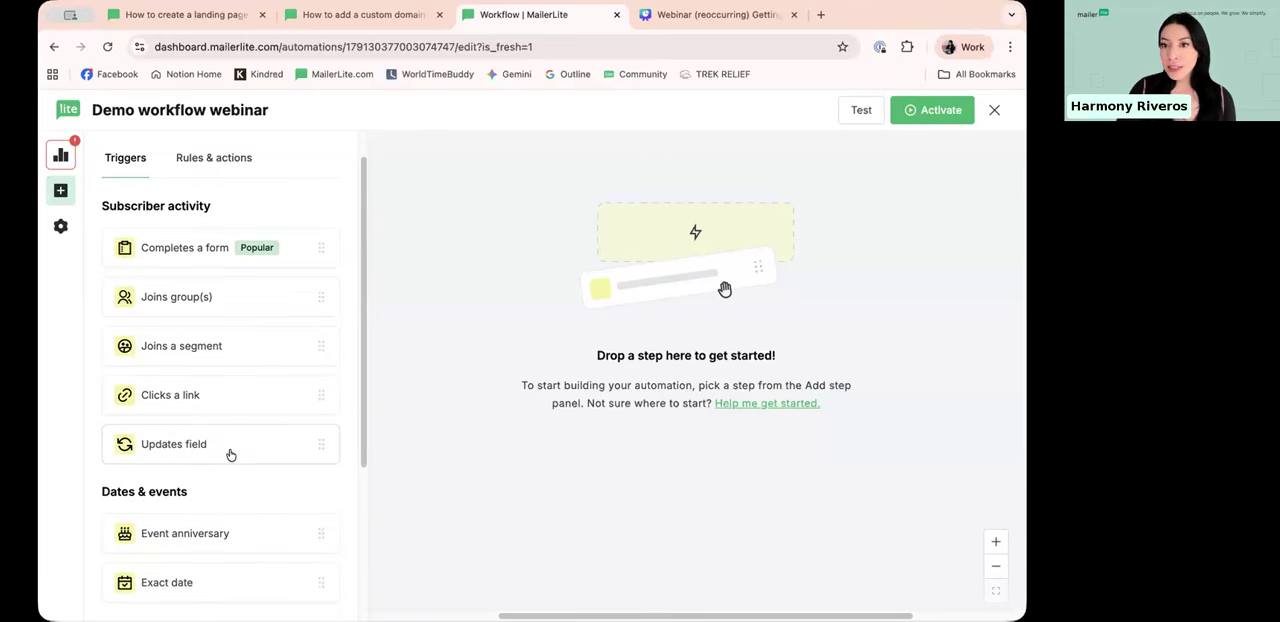
pyautogui.scroll(-5, 230, 456)
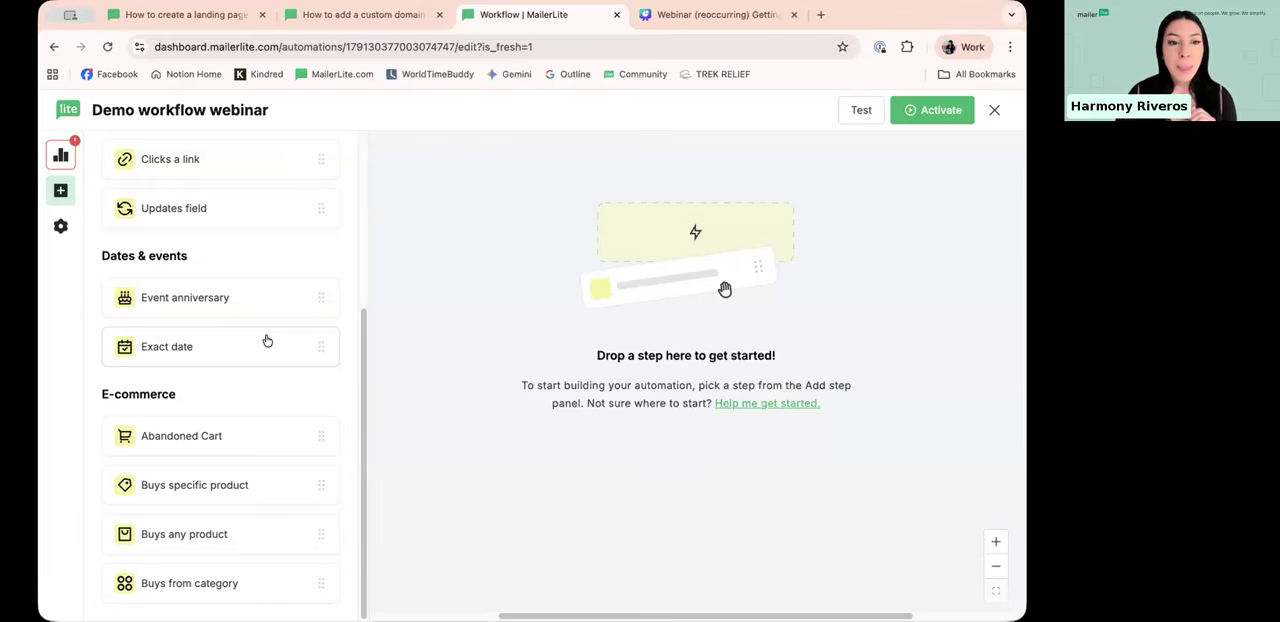
pyautogui.moveTo(100, 394); pyautogui.dragTo(207, 394)
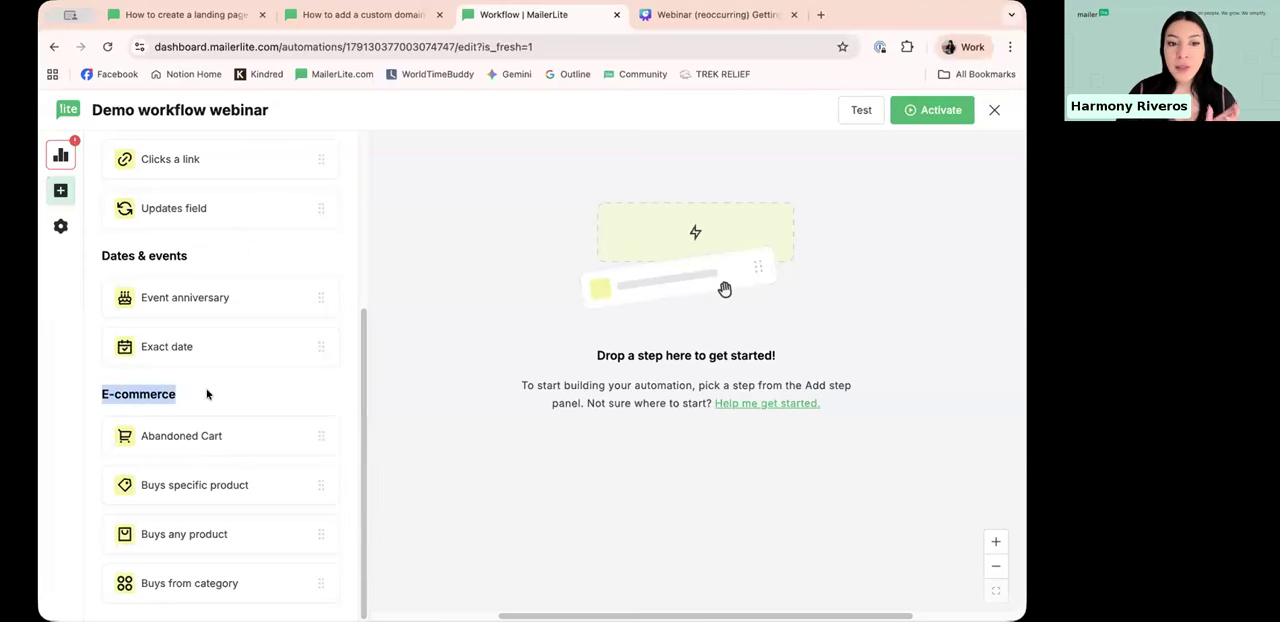
pyautogui.click(207, 394)
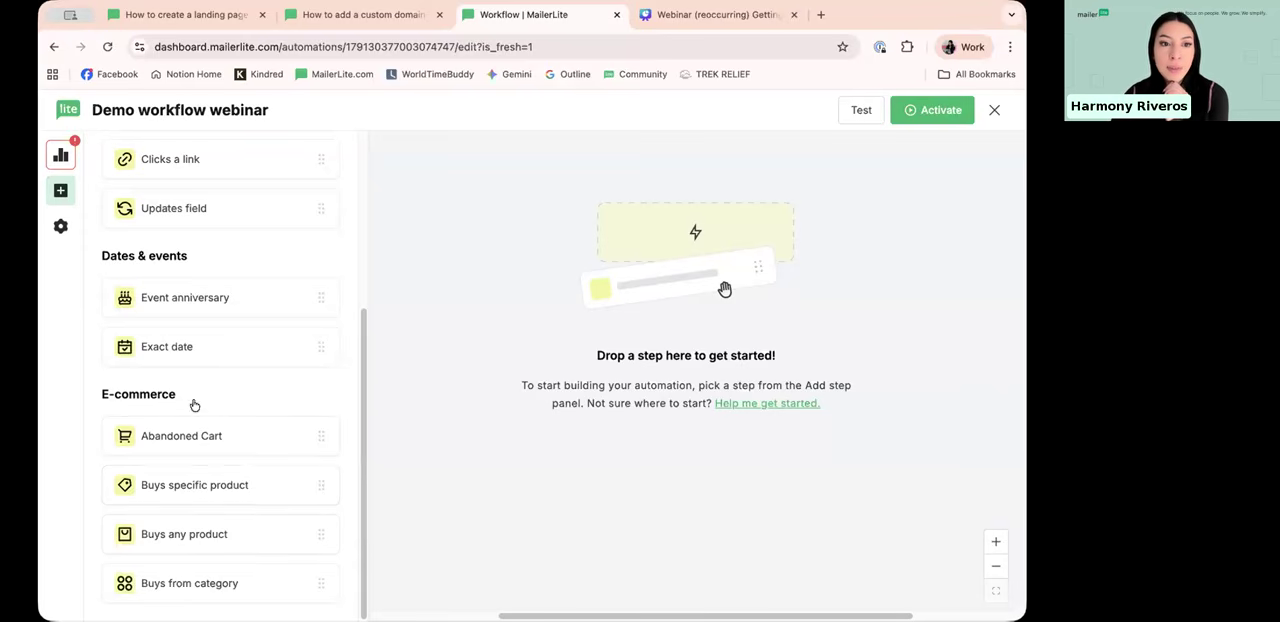
pyautogui.scroll(5, 195, 400)
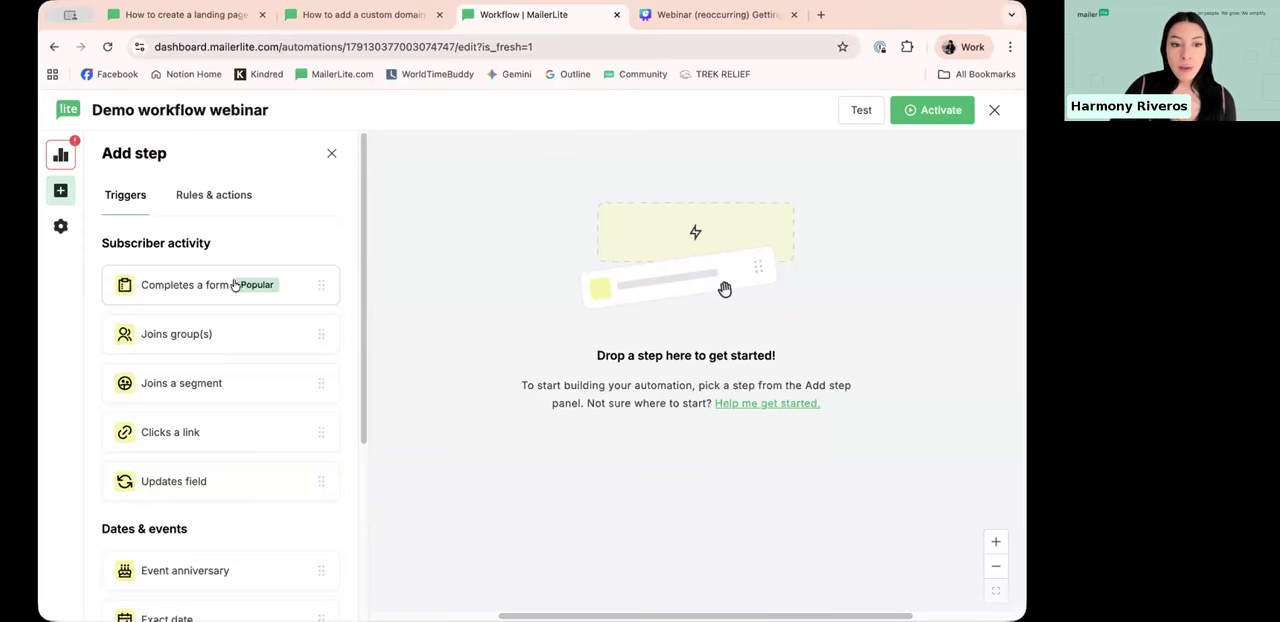
pyautogui.moveTo(94, 242); pyautogui.dragTo(333, 543)
pyautogui.click(250, 253)
# Step: Add a Completes a form trigger to the workflow, choose the "Demo webinar" form and save it
pyautogui.moveTo(177, 283); pyautogui.dragTo(700, 278)
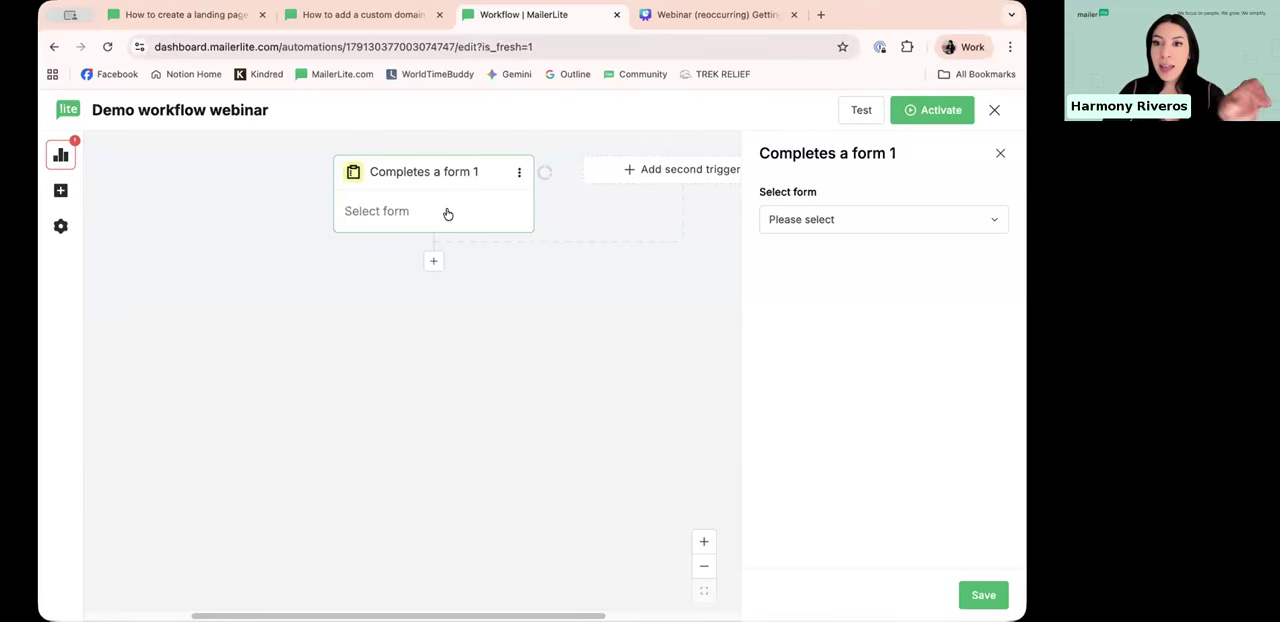
pyautogui.click(855, 224)
pyautogui.scroll(-5, 866, 383)
pyautogui.scroll(5, 850, 350)
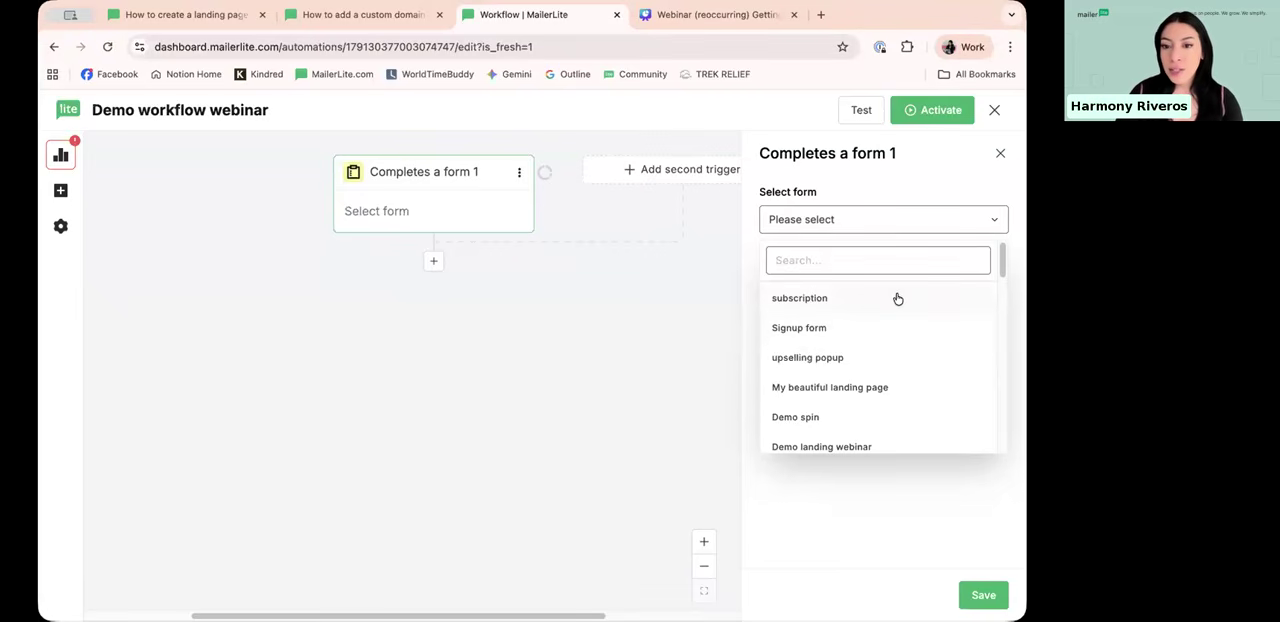
pyautogui.scroll(-1, 809, 380)
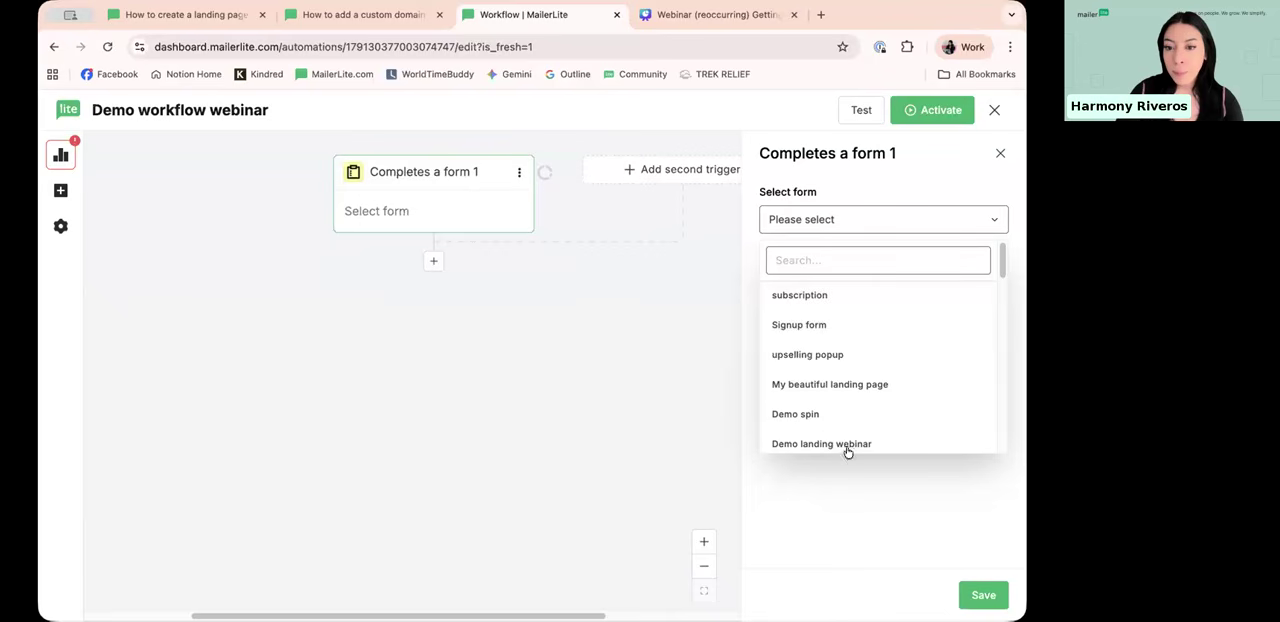
pyautogui.scroll(-2, 832, 368)
pyautogui.scroll(-1, 820, 428)
pyautogui.click(808, 421)
pyautogui.click(972, 598)
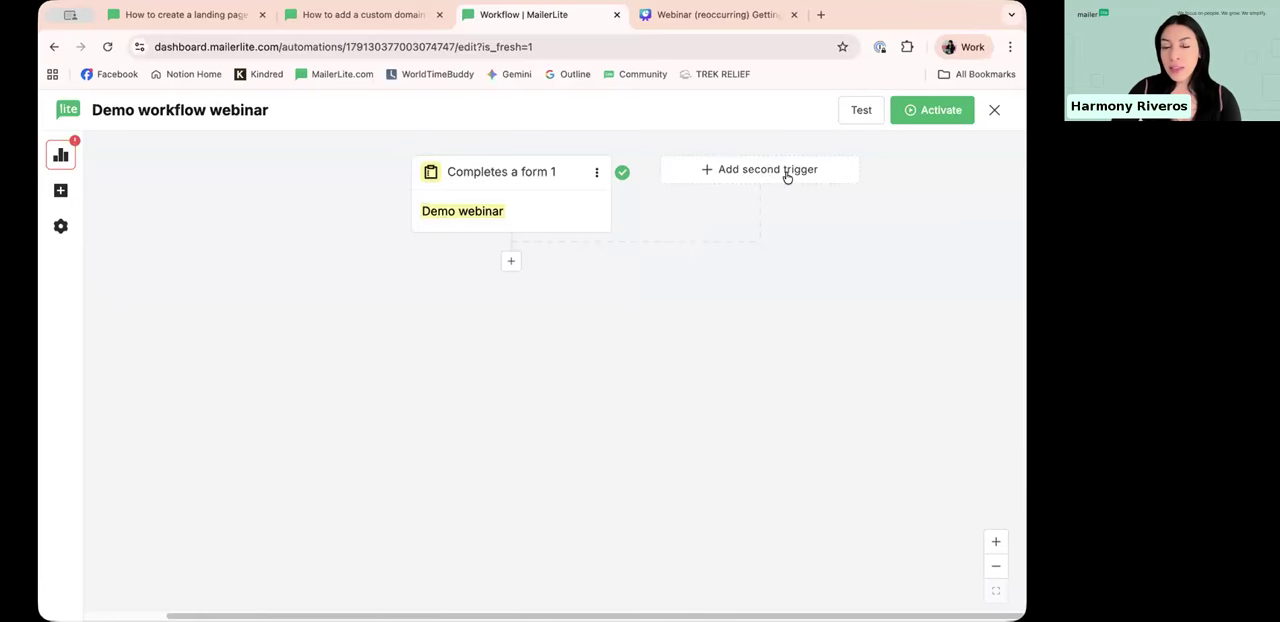
# Step: Add a Joins group(s) second trigger for the groups Customers, Demo group and Demo group 1, and save it
pyautogui.click(729, 169)
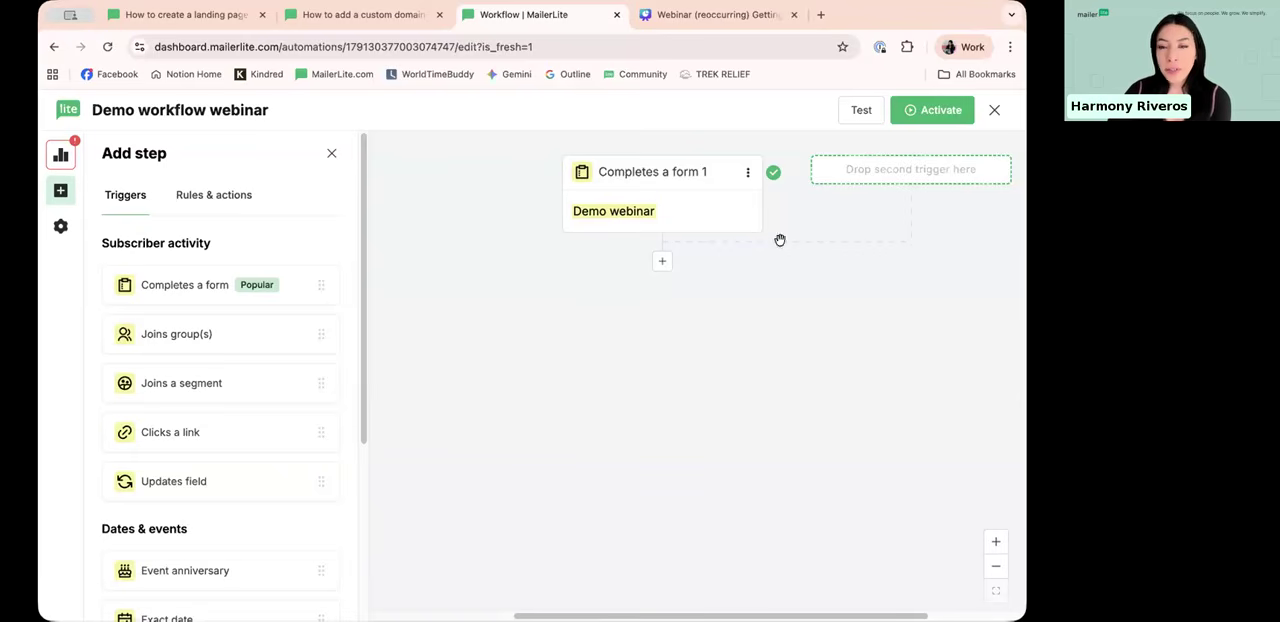
pyautogui.moveTo(197, 337); pyautogui.dragTo(868, 171)
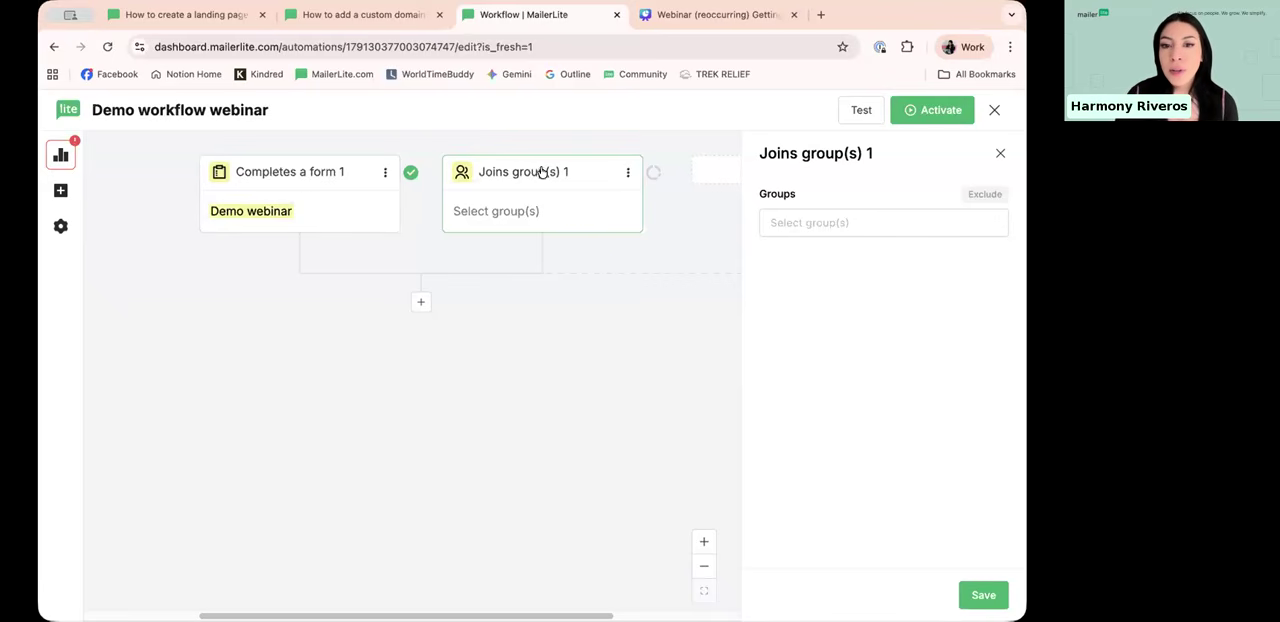
pyautogui.click(845, 227)
pyautogui.click(812, 345)
pyautogui.scroll(-1, 803, 300)
pyautogui.click(818, 341)
pyautogui.click(827, 367)
pyautogui.click(855, 509)
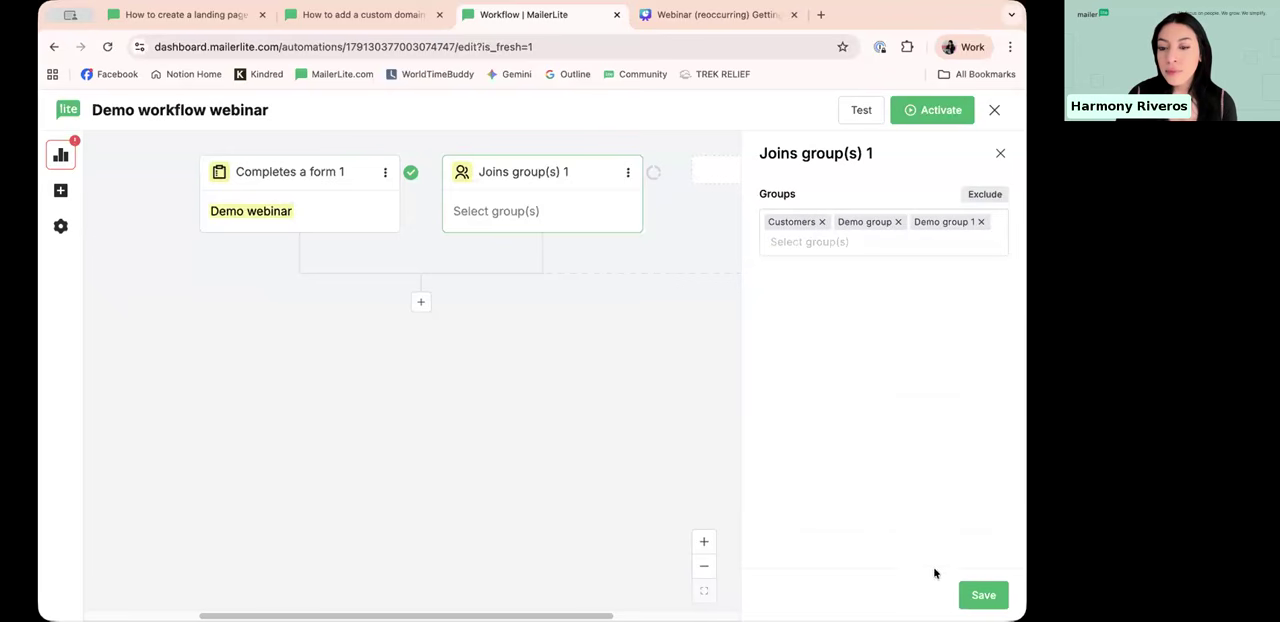
pyautogui.click(983, 595)
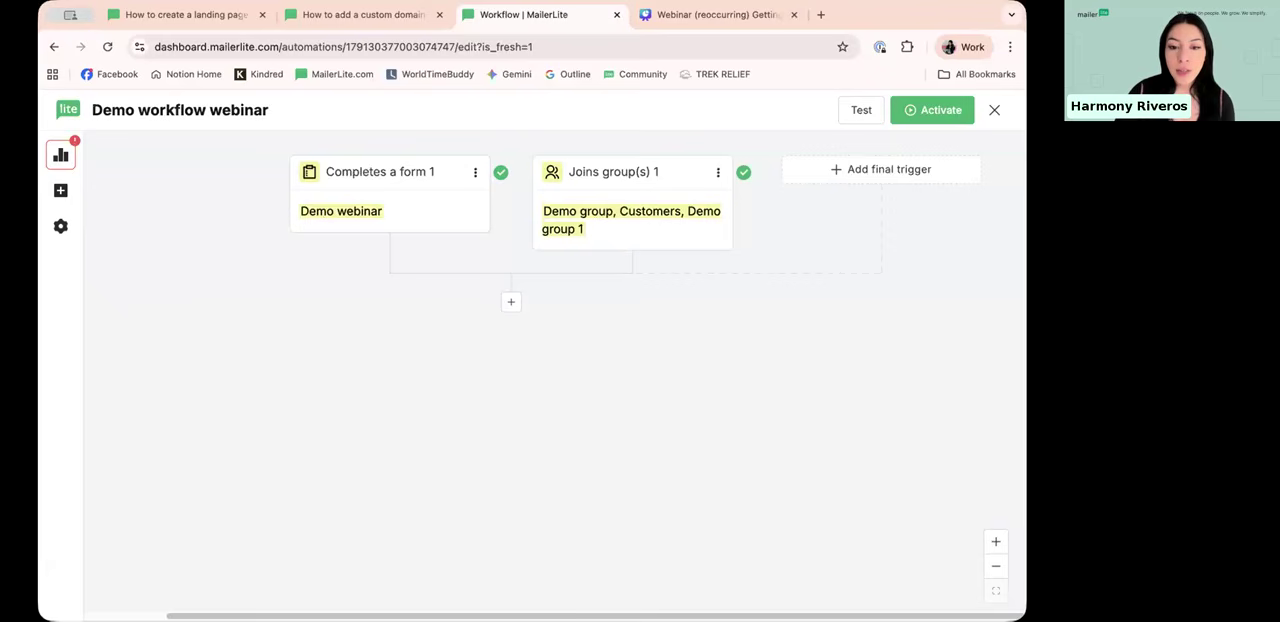
# Step: Look over the available rules and actions, add a Send email action below the two triggers and close its settings
pyautogui.hscroll(-3, 586, 305)
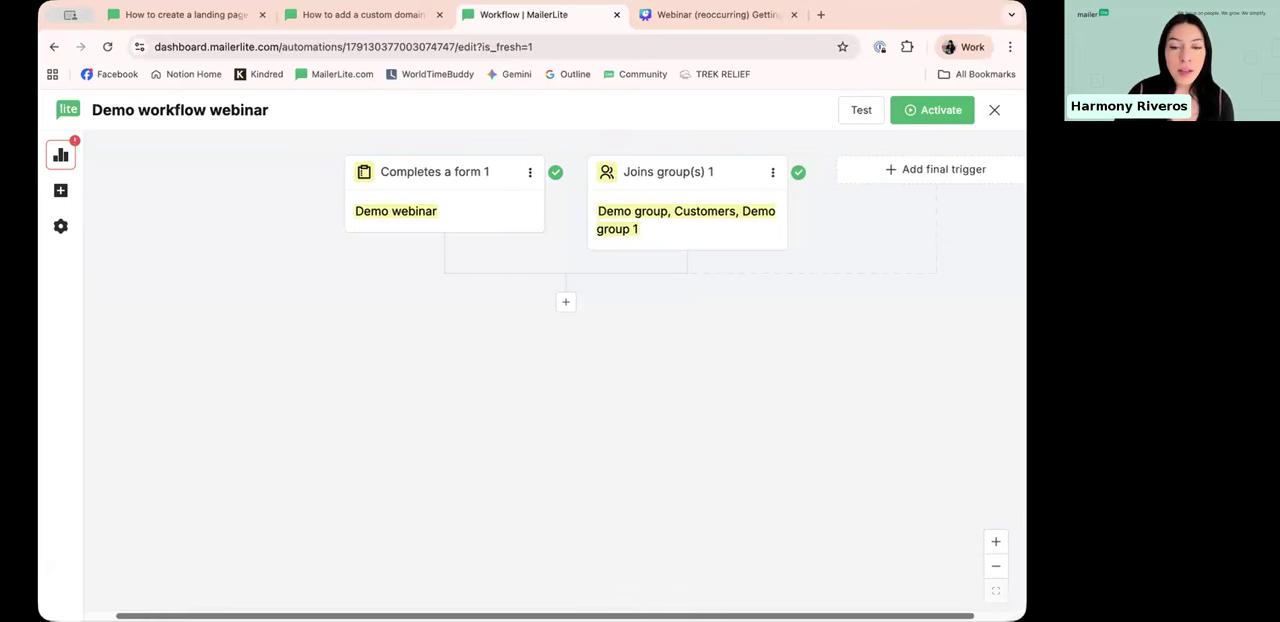
pyautogui.click(573, 305)
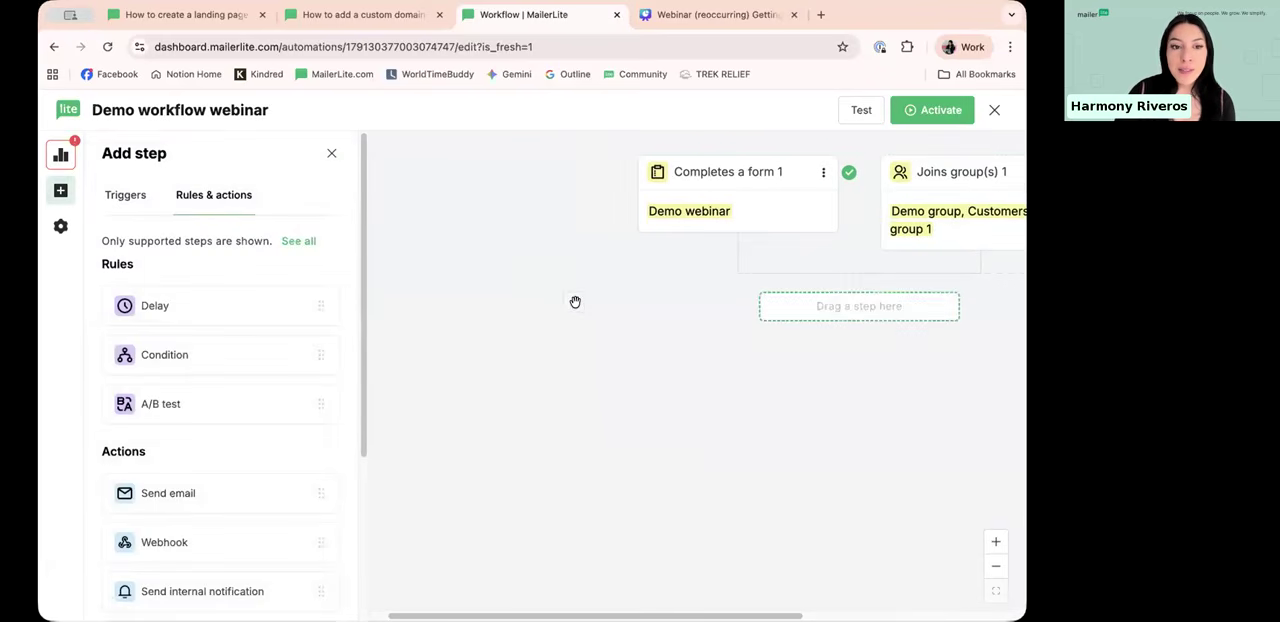
pyautogui.scroll(-1, 187, 204)
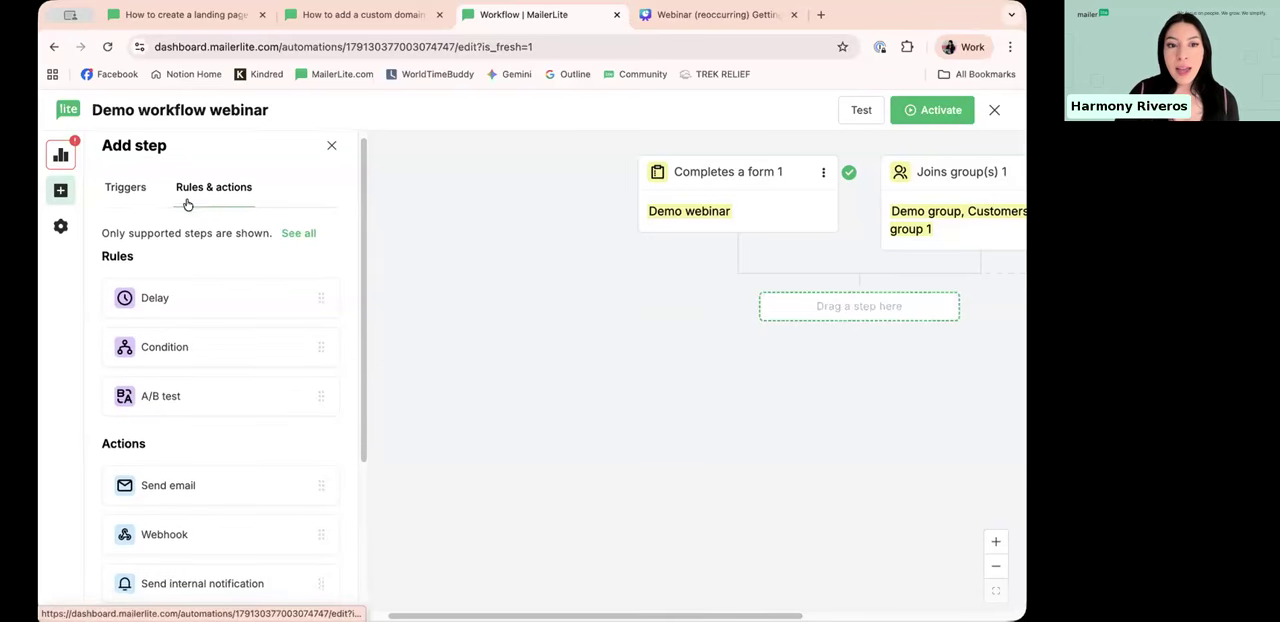
pyautogui.scroll(-1, 246, 293)
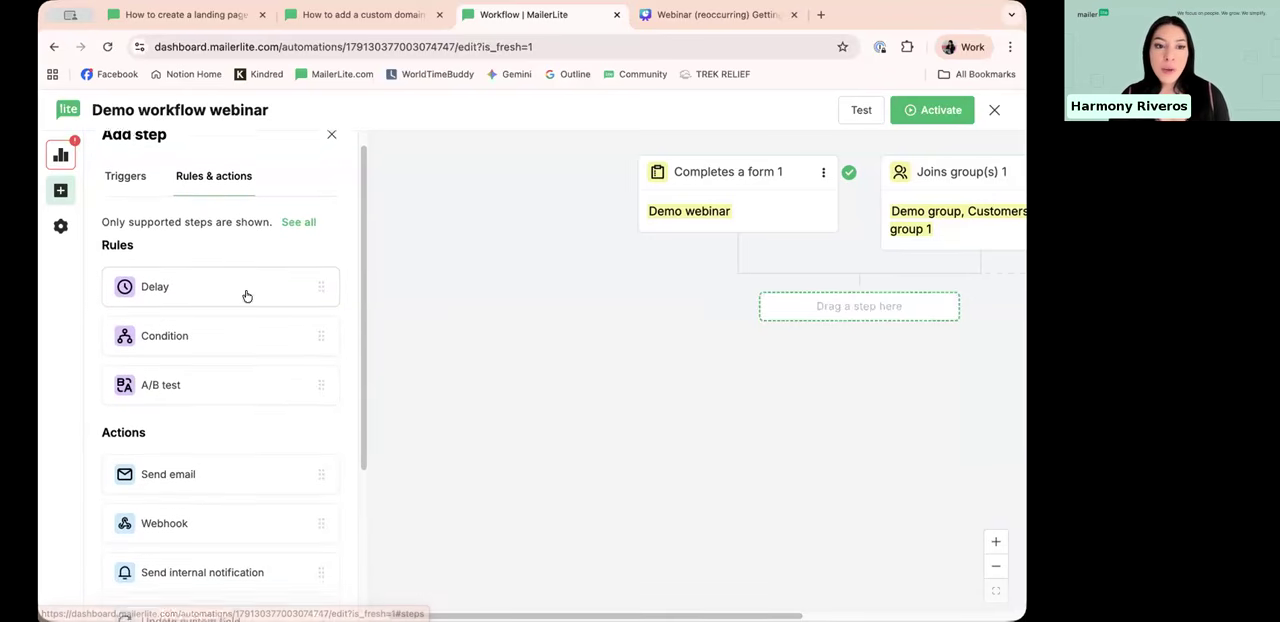
pyautogui.scroll(-1, 246, 296)
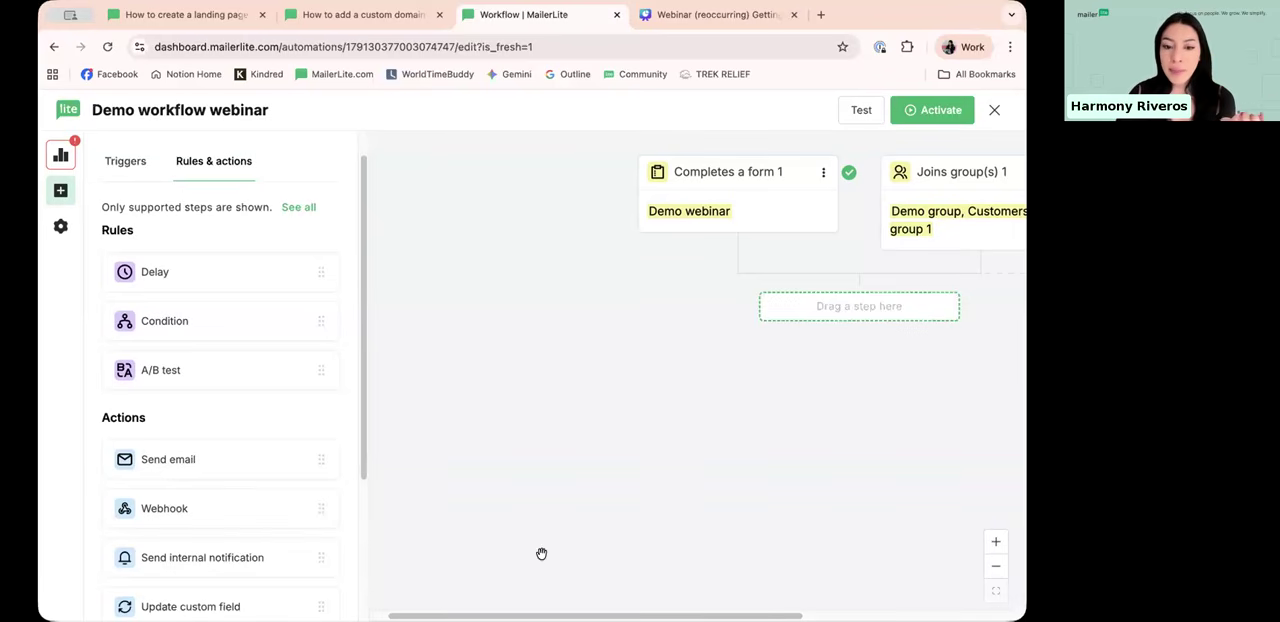
pyautogui.moveTo(581, 616); pyautogui.dragTo(683, 616)
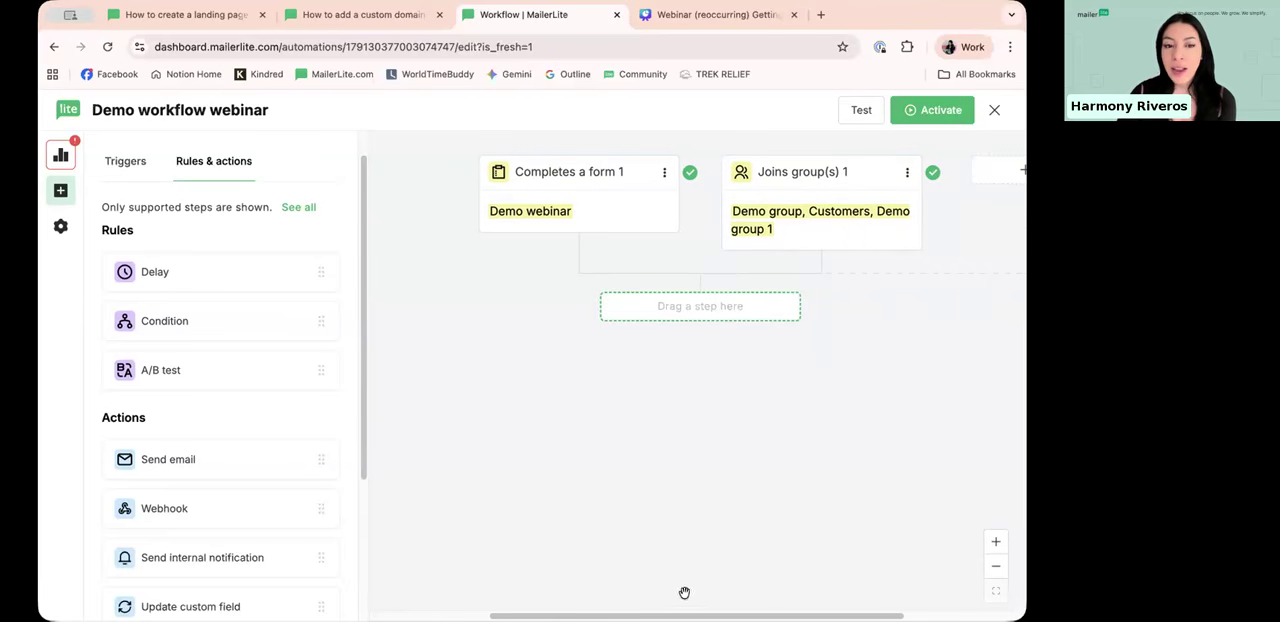
pyautogui.scroll(-2, 157, 395)
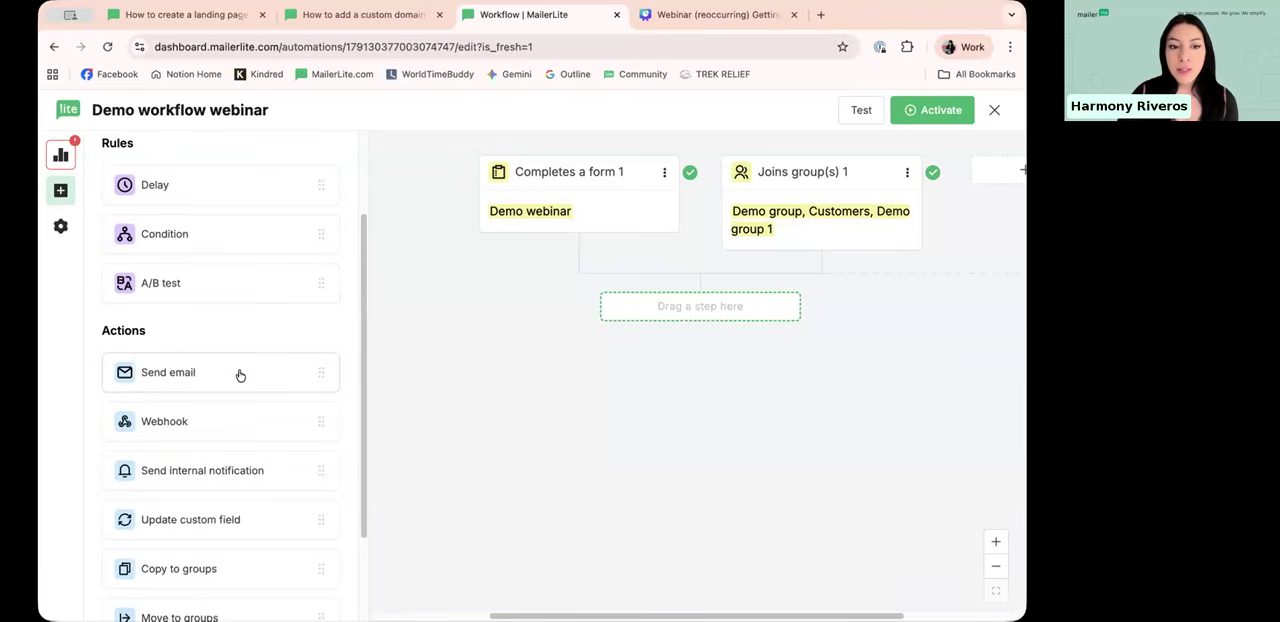
pyautogui.hscroll(-3, 409, 343)
pyautogui.moveTo(438, 348); pyautogui.dragTo(886, 306)
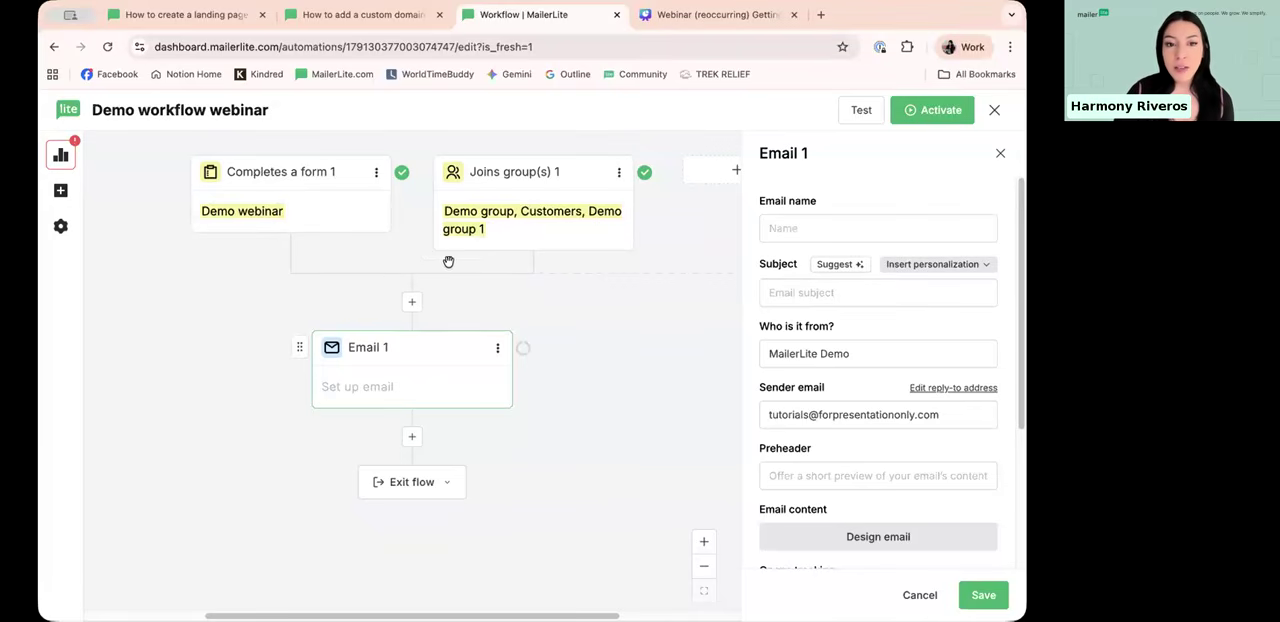
pyautogui.click(905, 592)
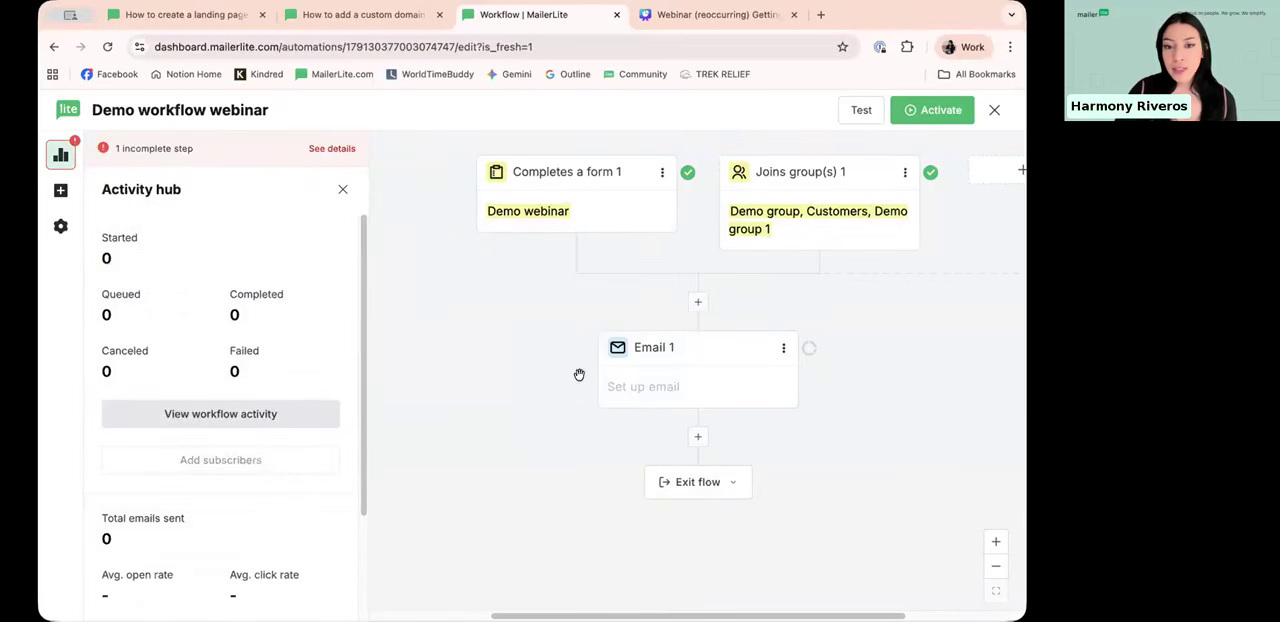
# Step: Name the workflow's email "Demo name" and set its subject to "Welcome"
pyautogui.click(697, 350)
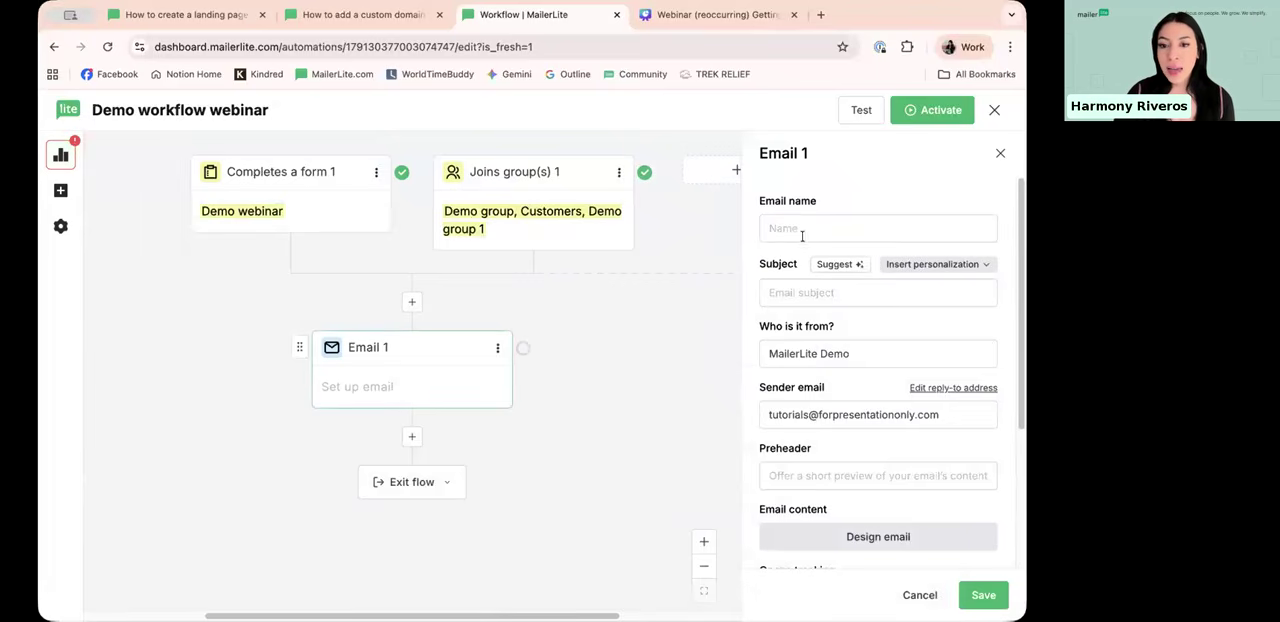
pyautogui.scroll(-2, 800, 232)
pyautogui.scroll(1, 798, 200)
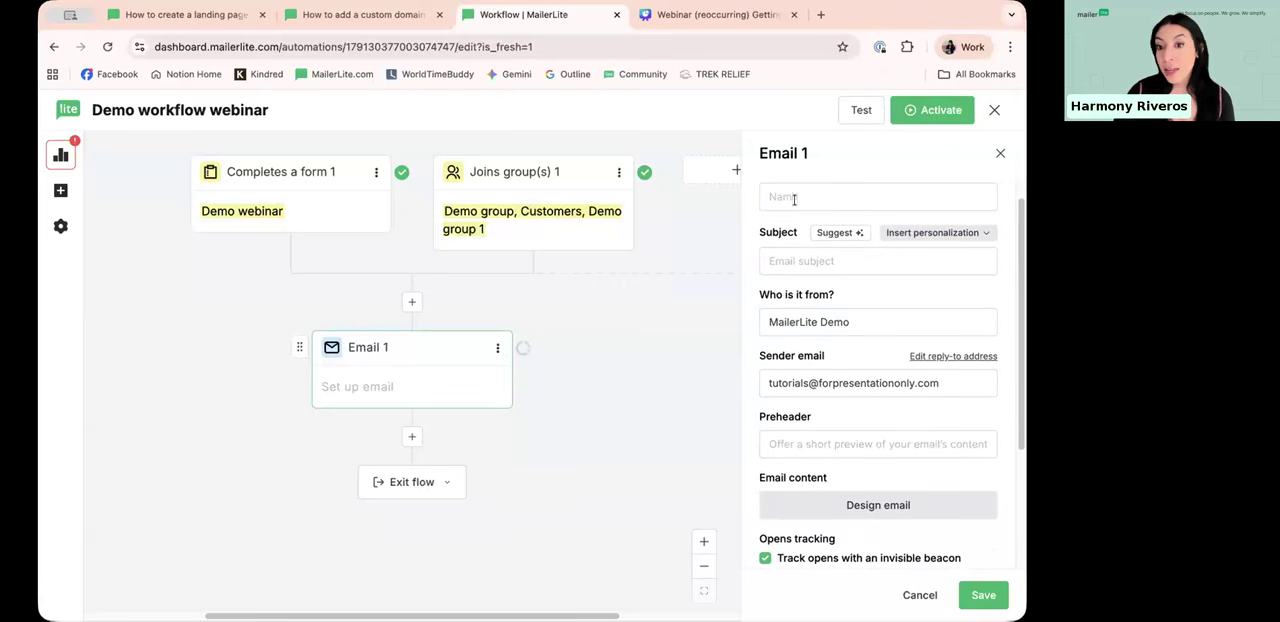
pyautogui.click(805, 202)
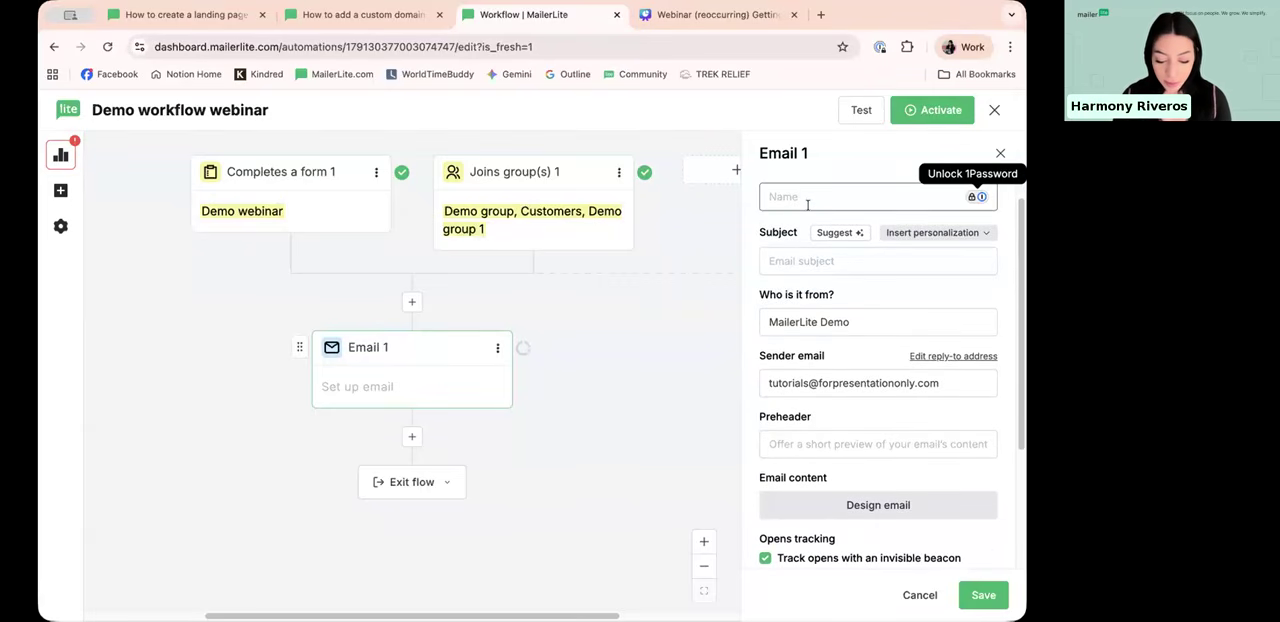
pyautogui.write('Demo name')
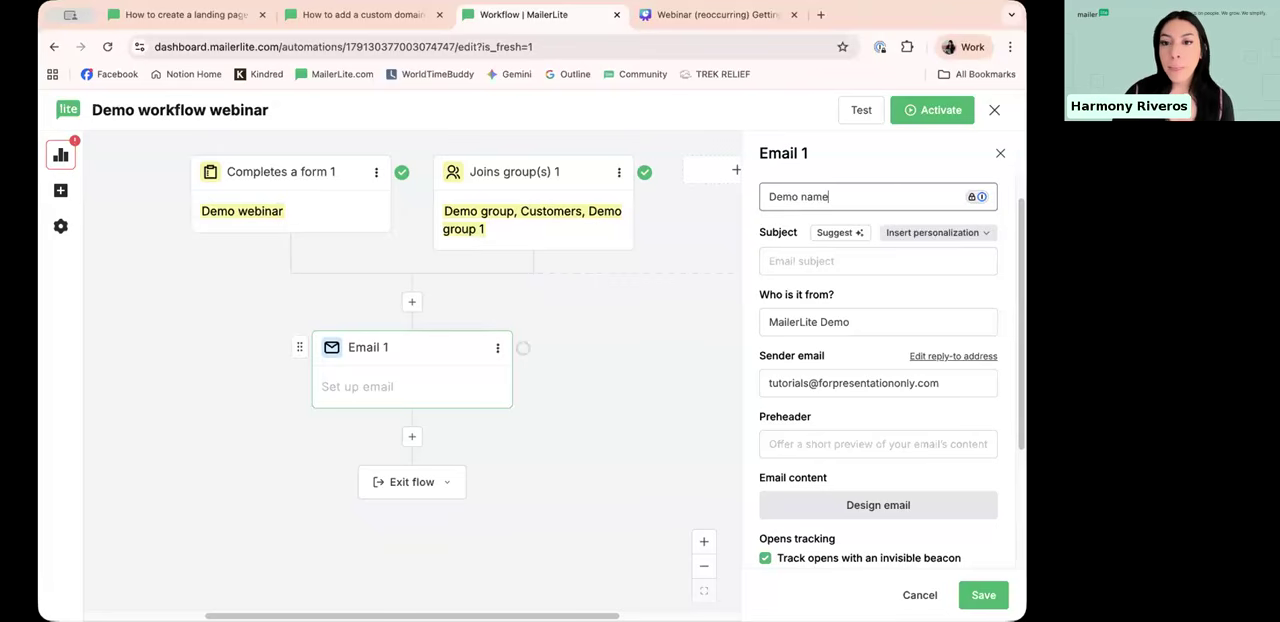
pyautogui.click(866, 258)
pyautogui.write('Welco')
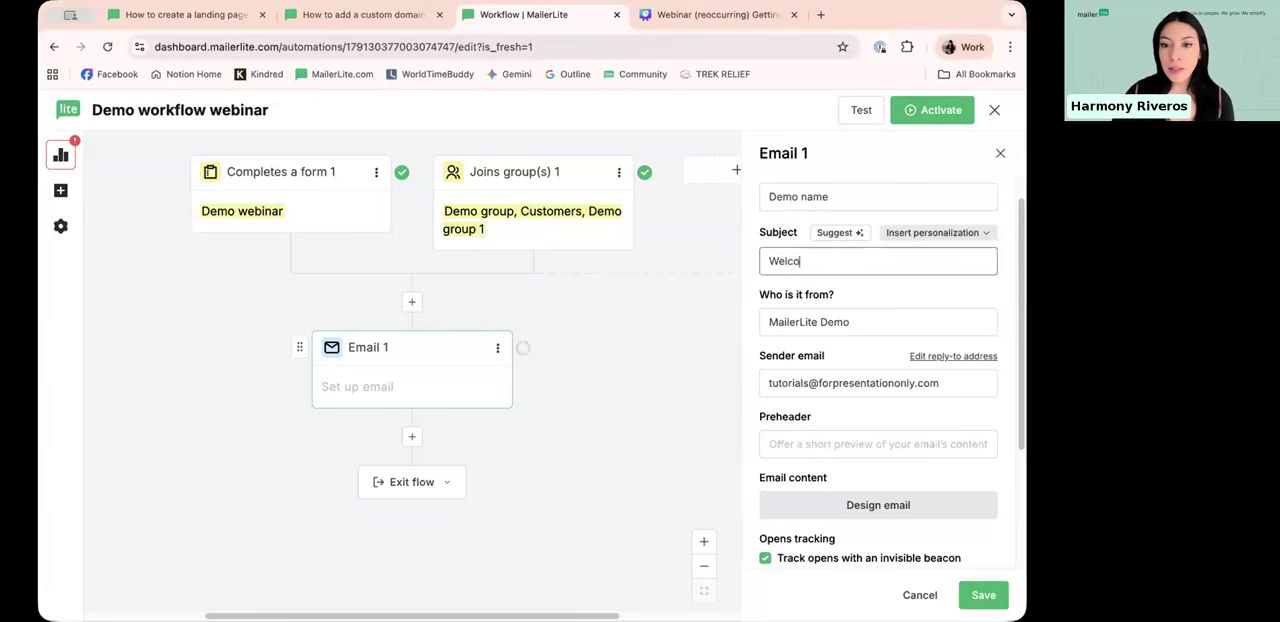
pyautogui.scroll(-1, 882, 289)
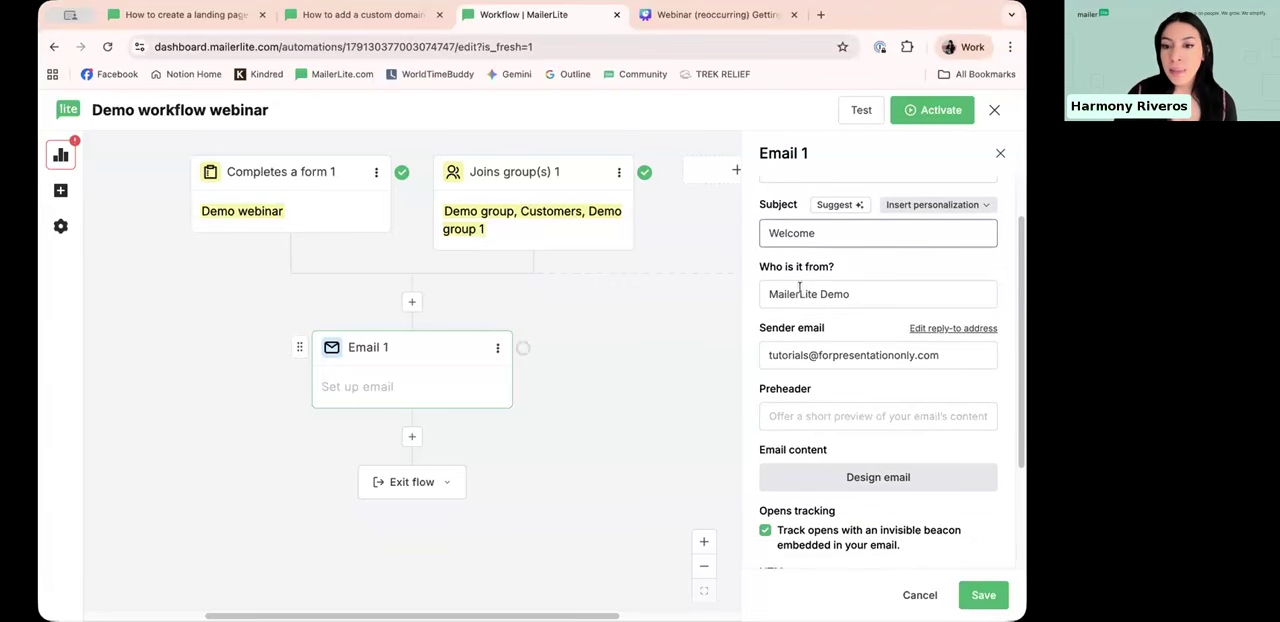
pyautogui.scroll(-2, 800, 288)
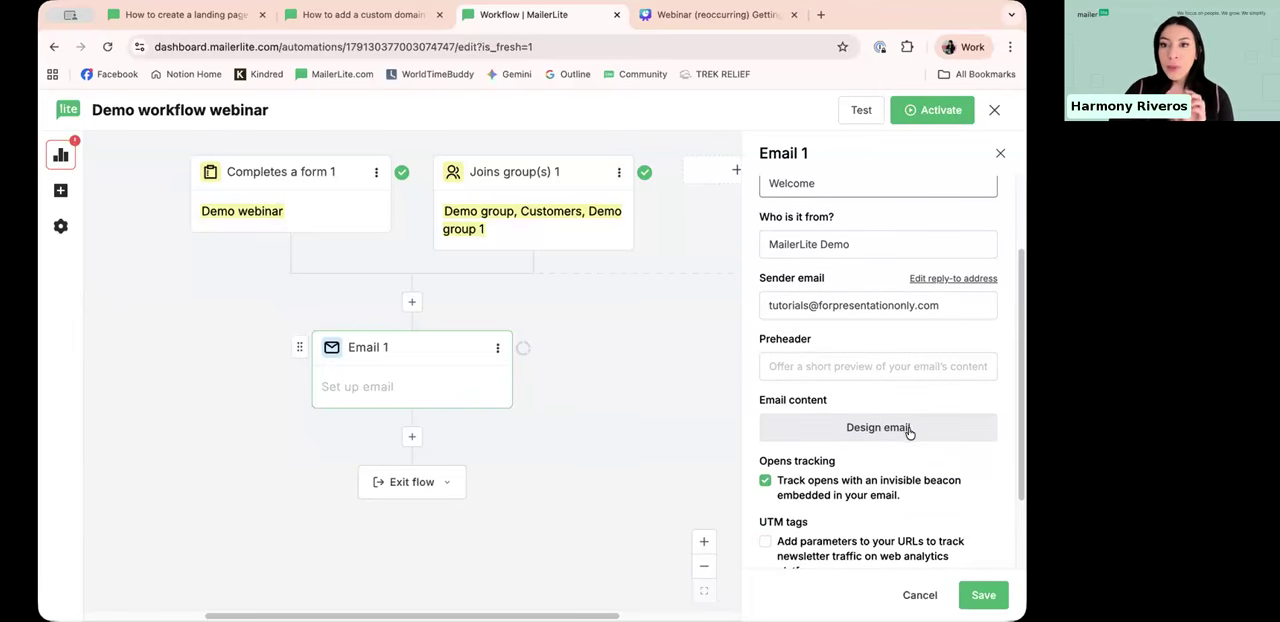
# Step: Look over the email's template gallery and start-from-scratch editors without choosing one, and return to the email's settings in the workflow
pyautogui.click(910, 429)
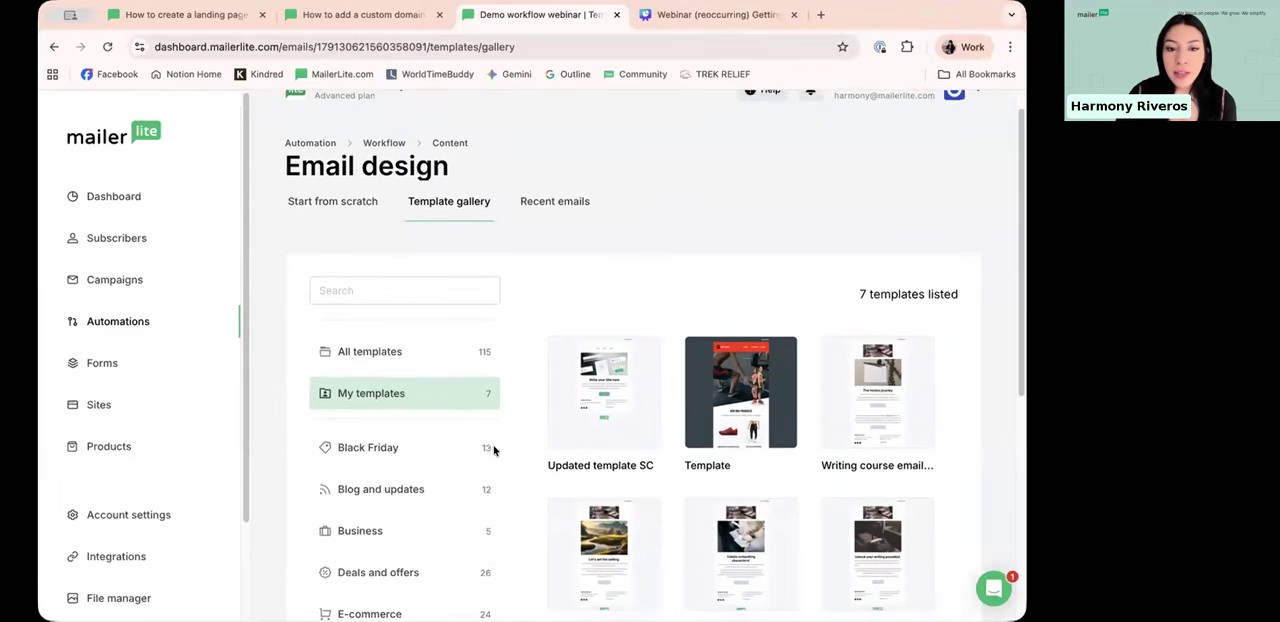
pyautogui.click(342, 240)
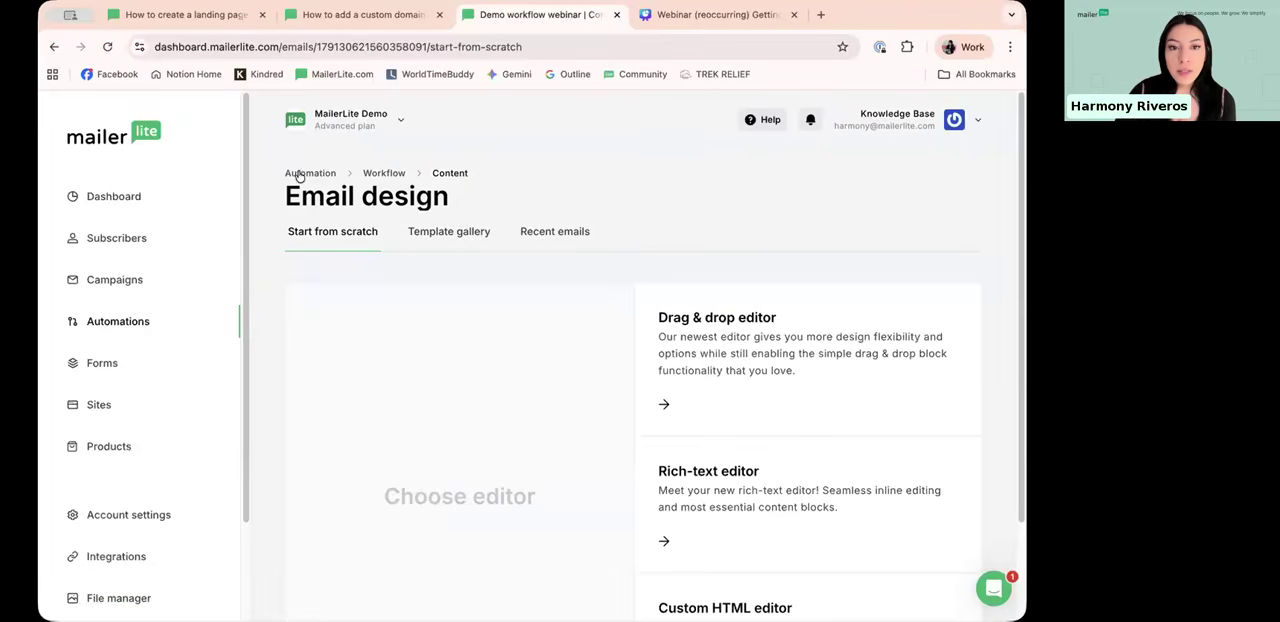
pyautogui.click(389, 173)
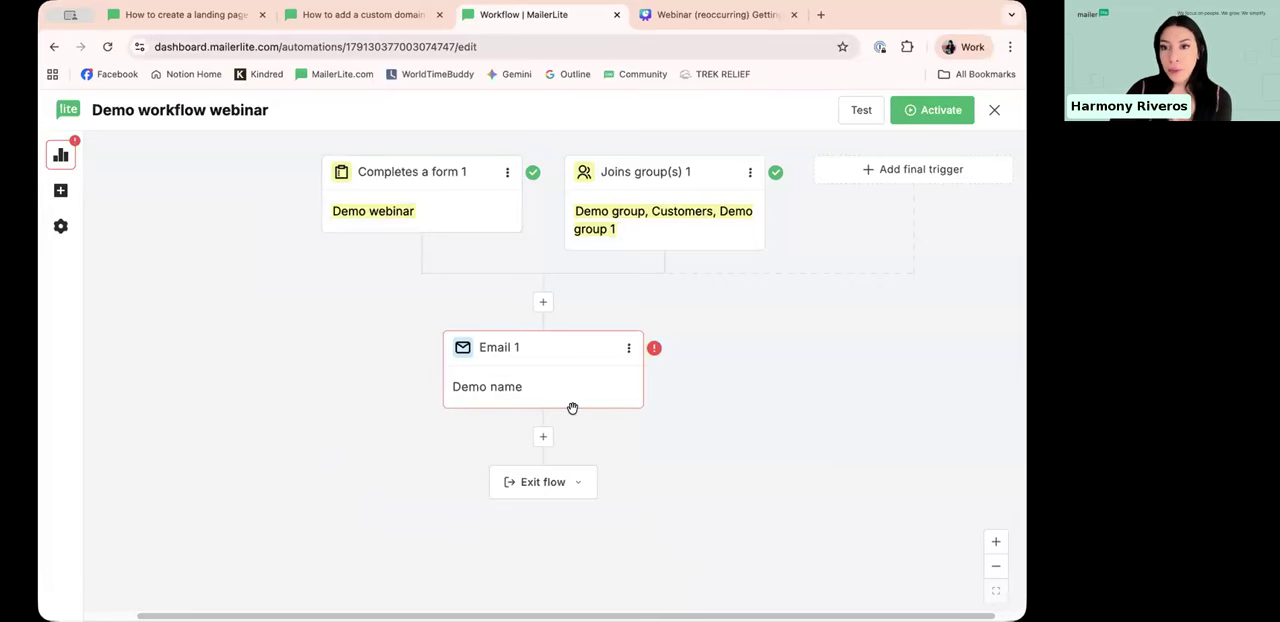
pyautogui.click(593, 385)
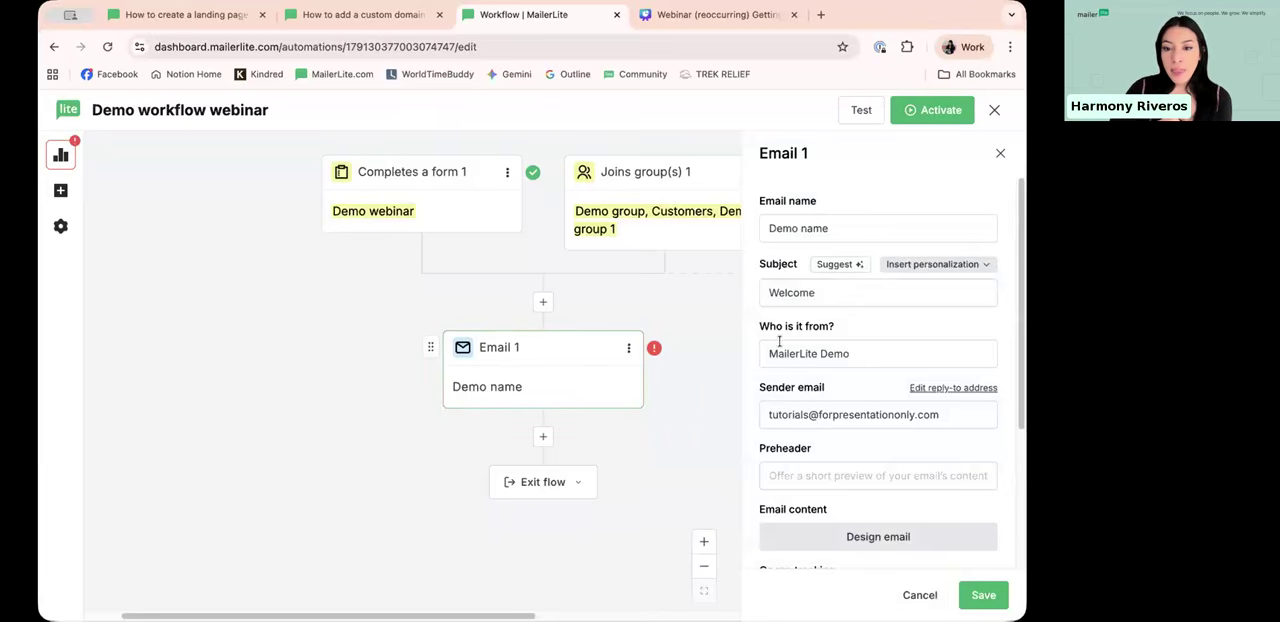
pyautogui.scroll(-3, 779, 341)
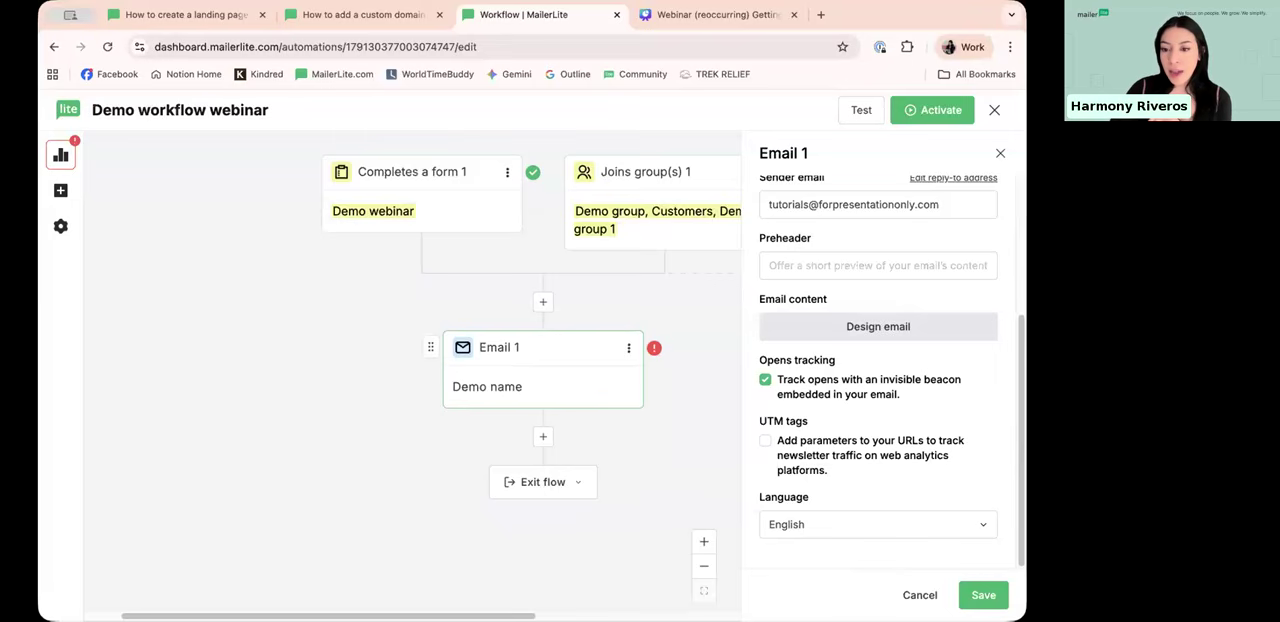
# Step: Close the first email's settings, add a second Send email action directly below it and close the new email's settings without filling them in
pyautogui.click(676, 424)
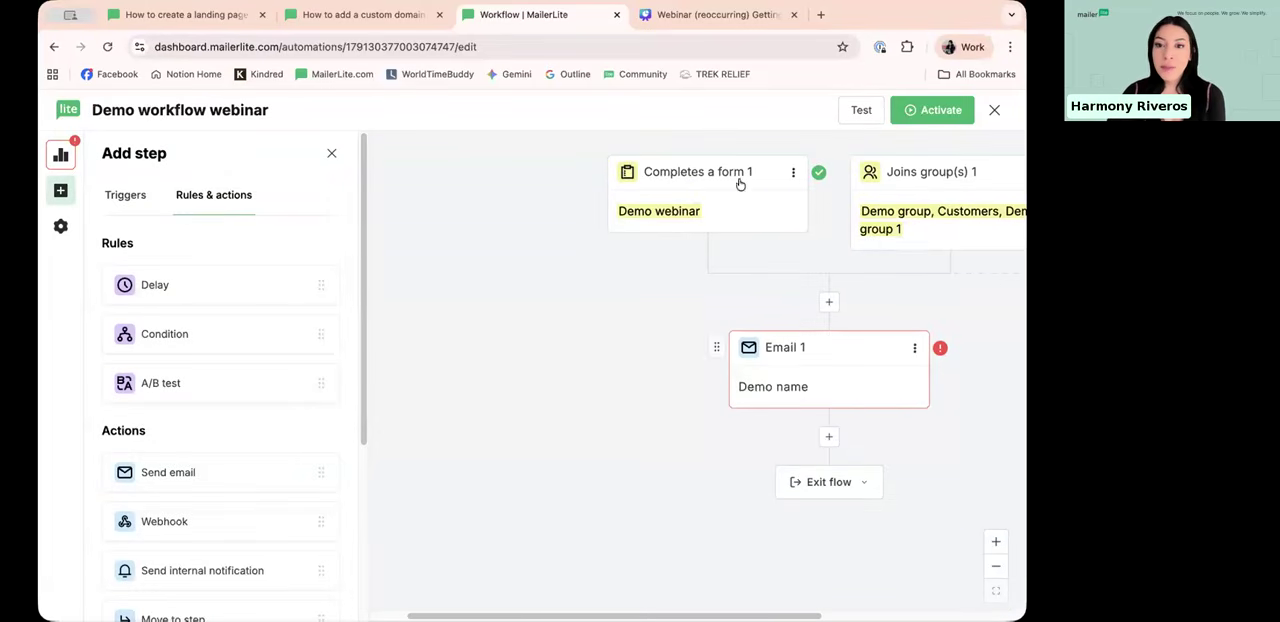
pyautogui.moveTo(752, 616); pyautogui.dragTo(797, 616)
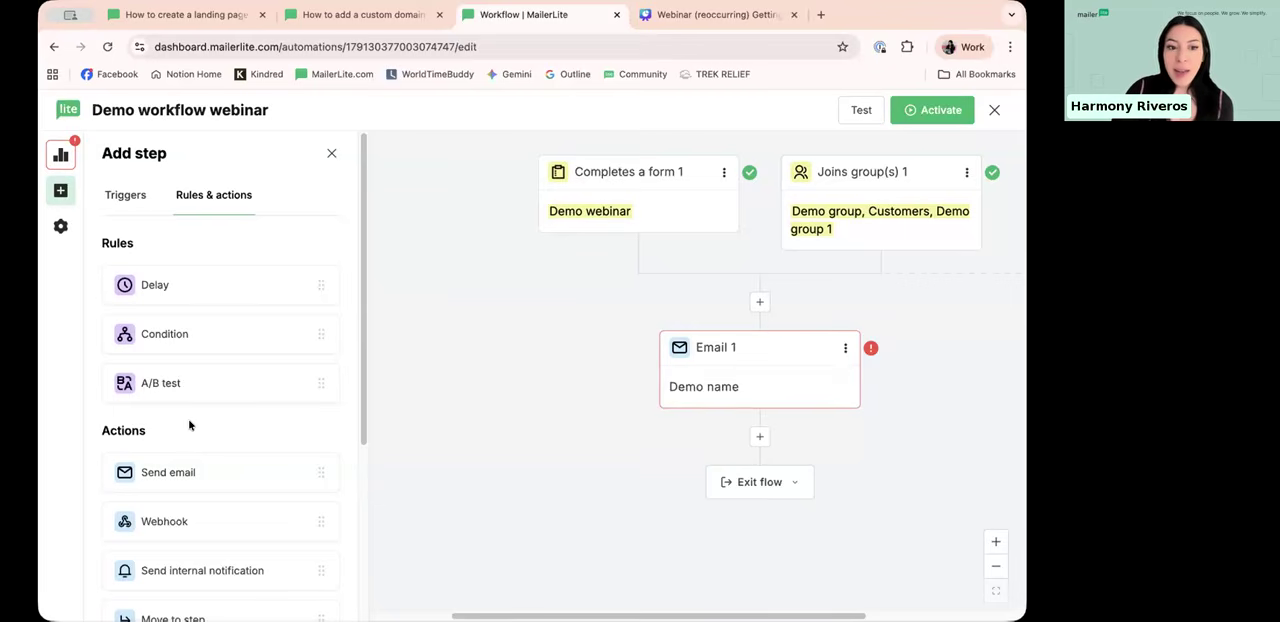
pyautogui.scroll(-3, 189, 429)
pyautogui.scroll(1, 177, 420)
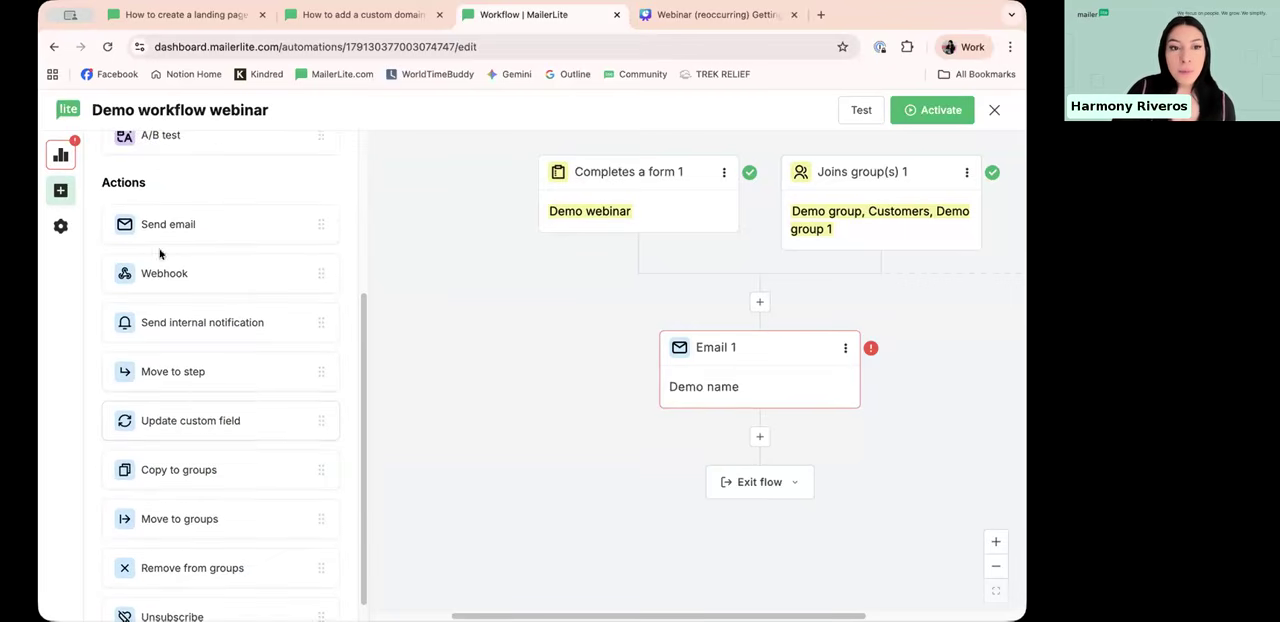
pyautogui.moveTo(155, 228); pyautogui.dragTo(762, 455)
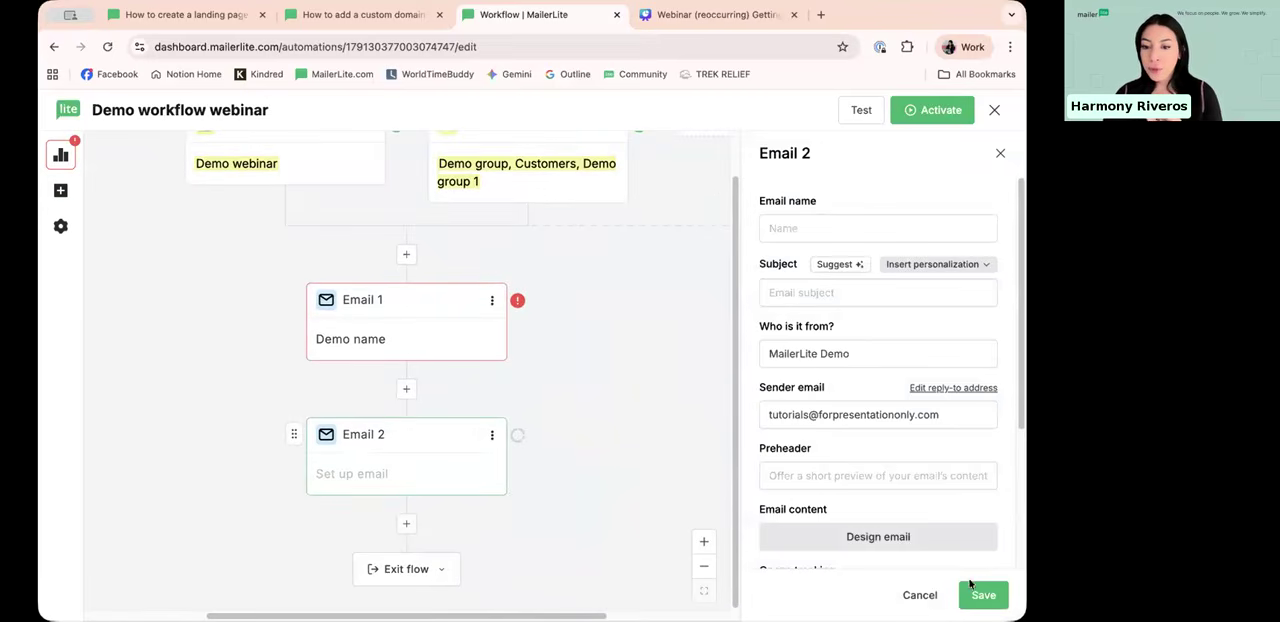
pyautogui.click(920, 595)
pyautogui.scroll(2, 860, 220)
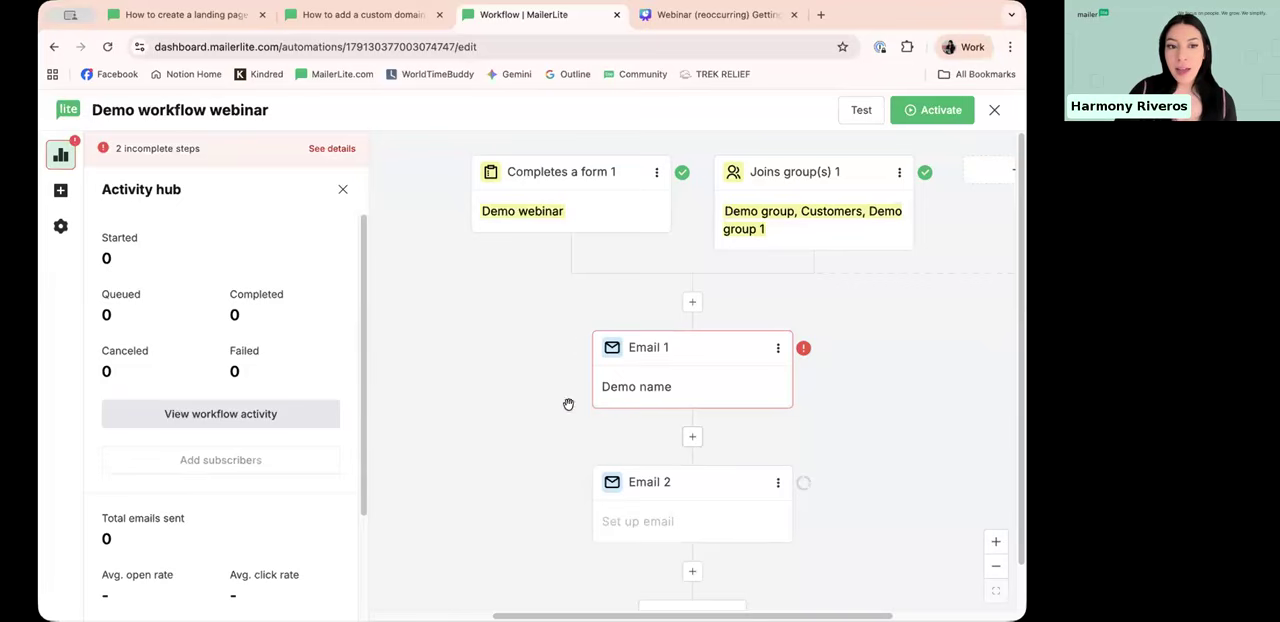
# Step: Add a Delay rule between the first and second emails in the workflow
pyautogui.click(61, 190)
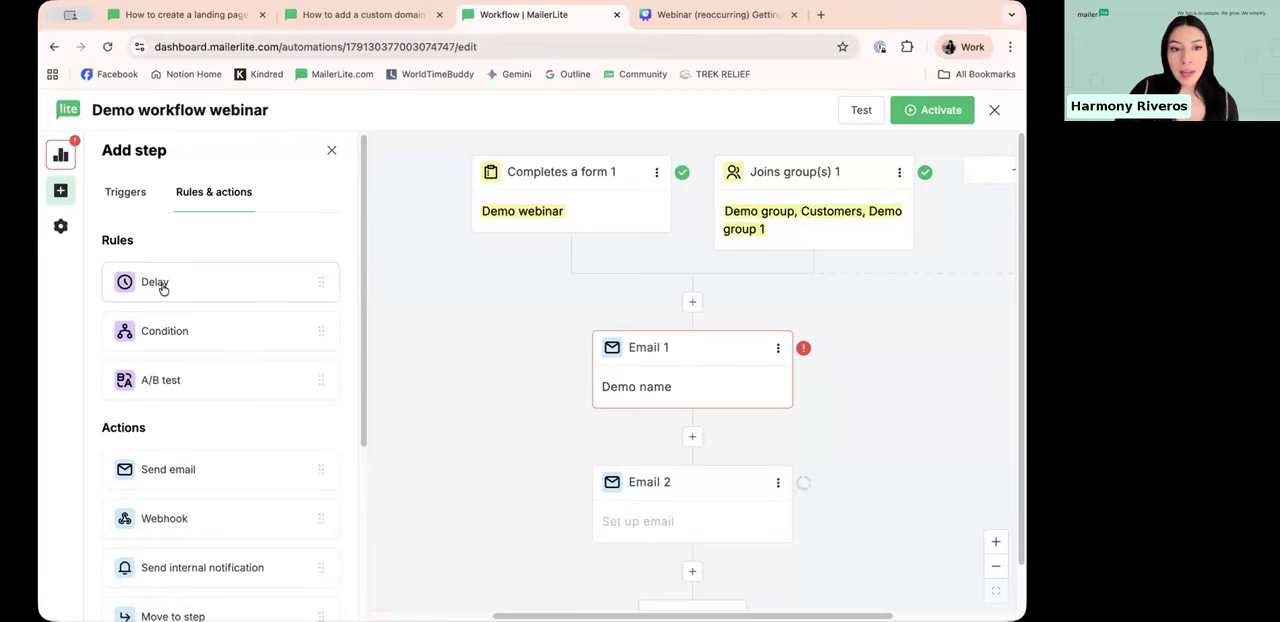
pyautogui.moveTo(196, 279); pyautogui.dragTo(791, 418)
pyautogui.moveTo(841, 305); pyautogui.dragTo(850, 377)
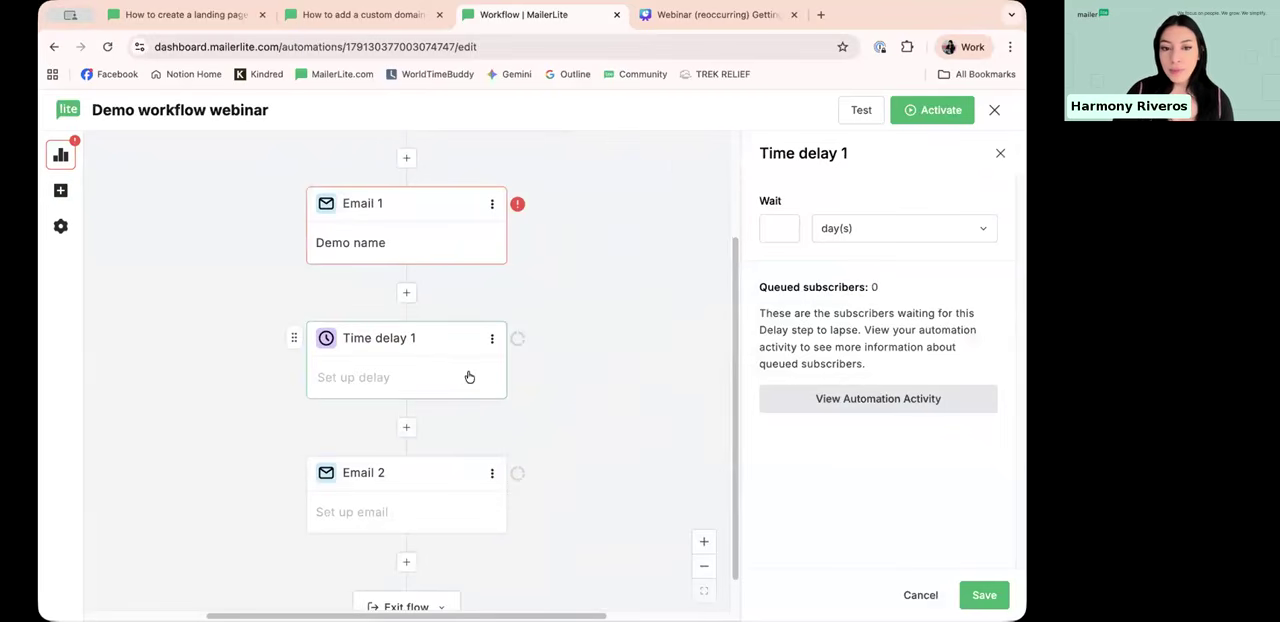
pyautogui.scroll(3, 469, 374)
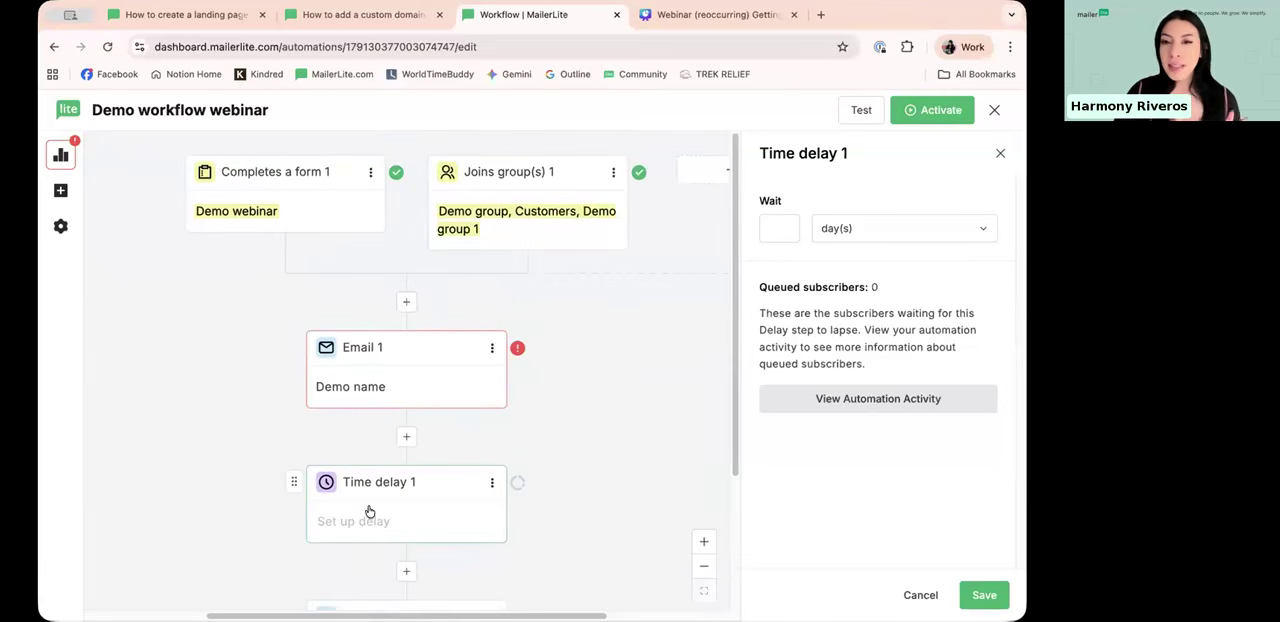
pyautogui.scroll(-2, 385, 380)
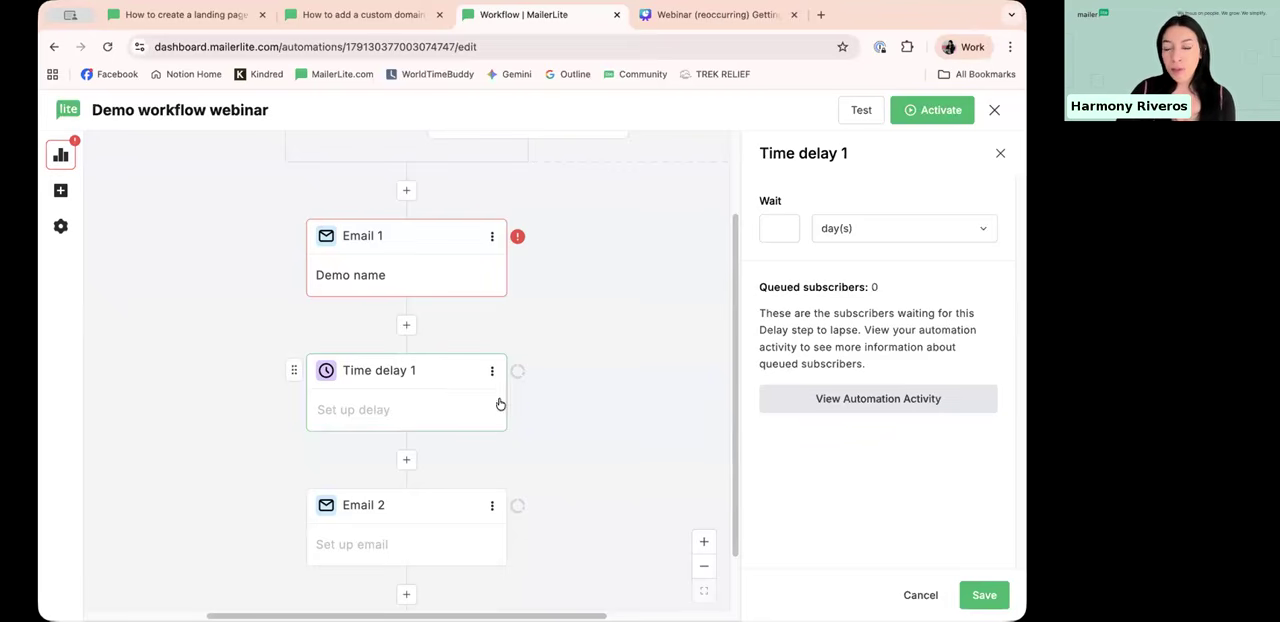
# Step: Set the time delay to wait 3 day(s), look over the other available delay units, and save it
pyautogui.click(774, 226)
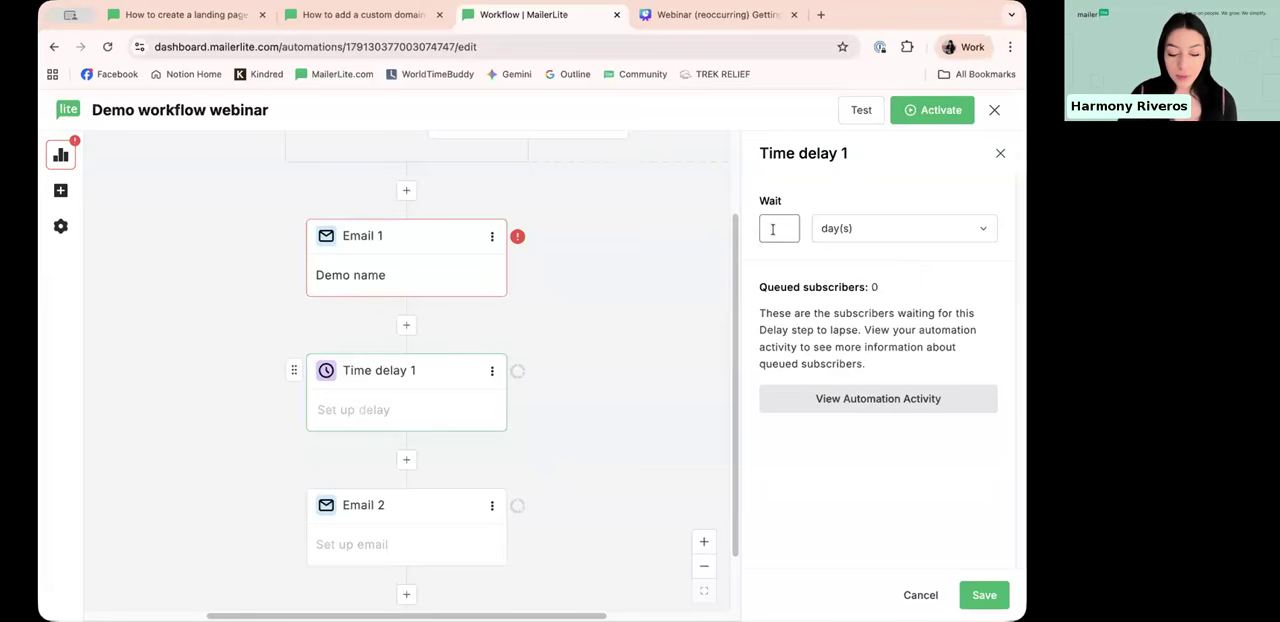
pyautogui.click(920, 228)
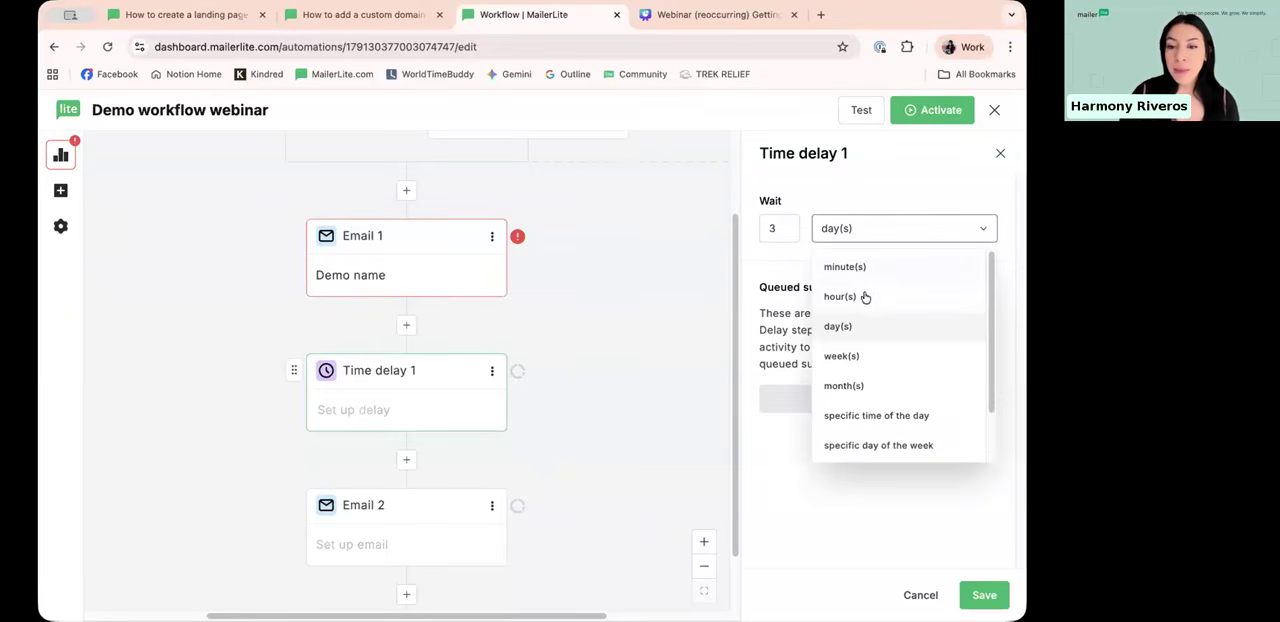
pyautogui.scroll(-2, 871, 385)
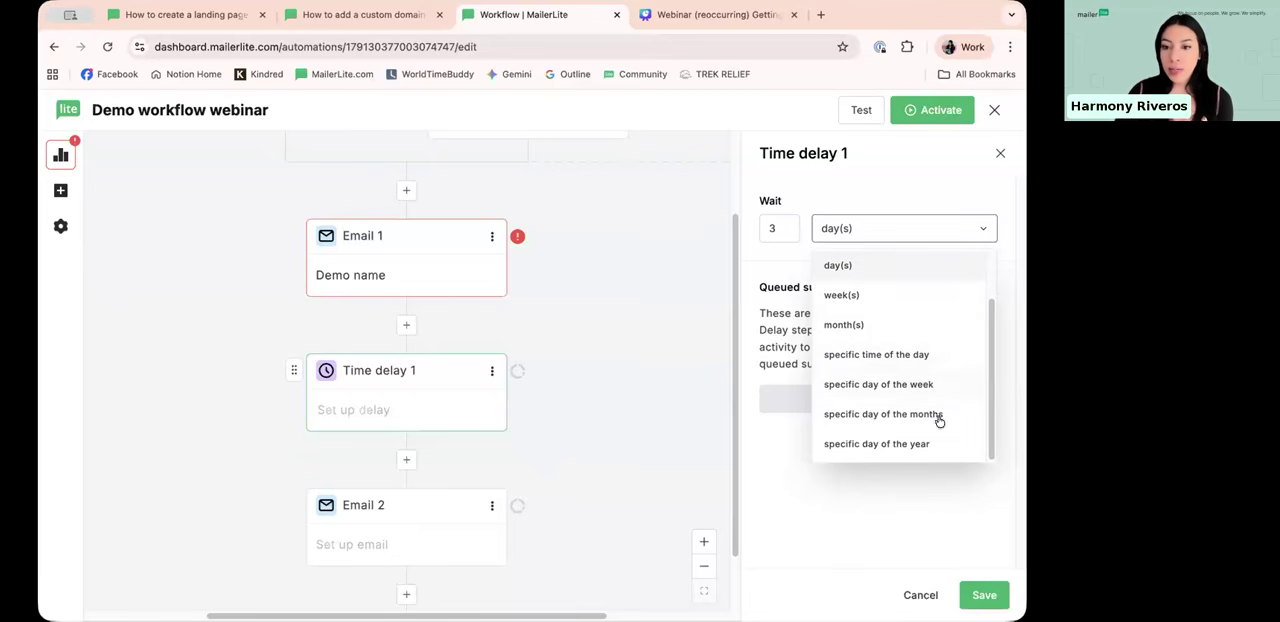
pyautogui.click(912, 491)
pyautogui.click(978, 592)
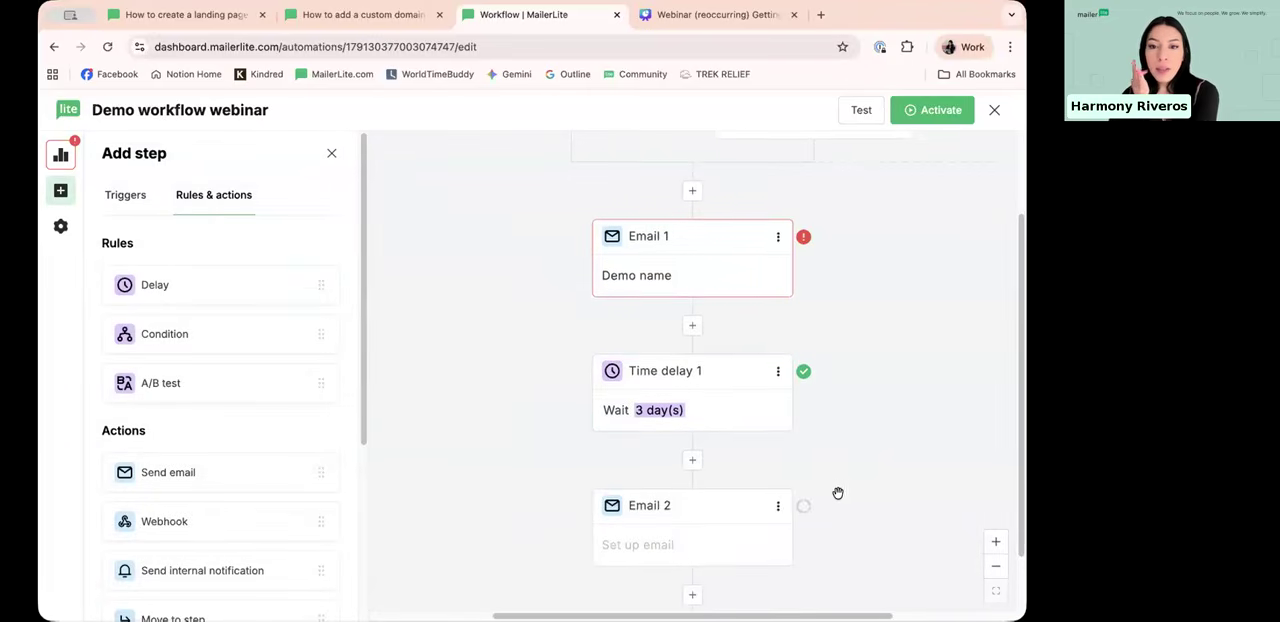
# Step: Review the workflow sequence from the triggers through the delay to the second email, and check that email's settings without editing them
pyautogui.scroll(2, 848, 430)
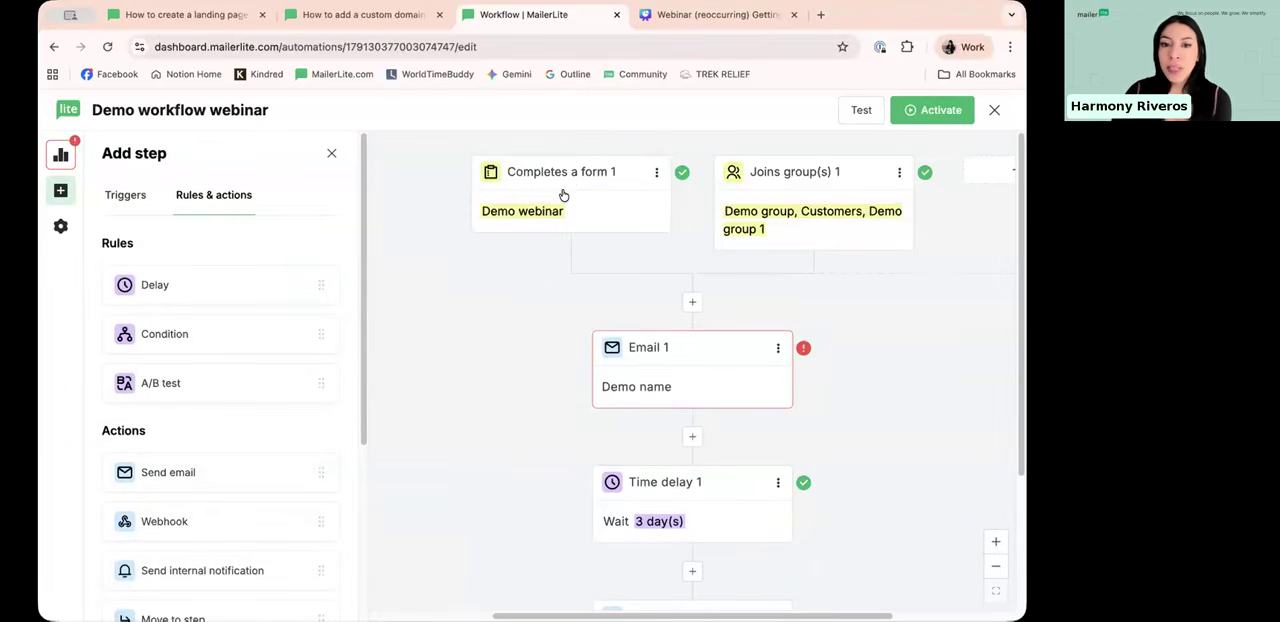
pyautogui.scroll(-1, 829, 196)
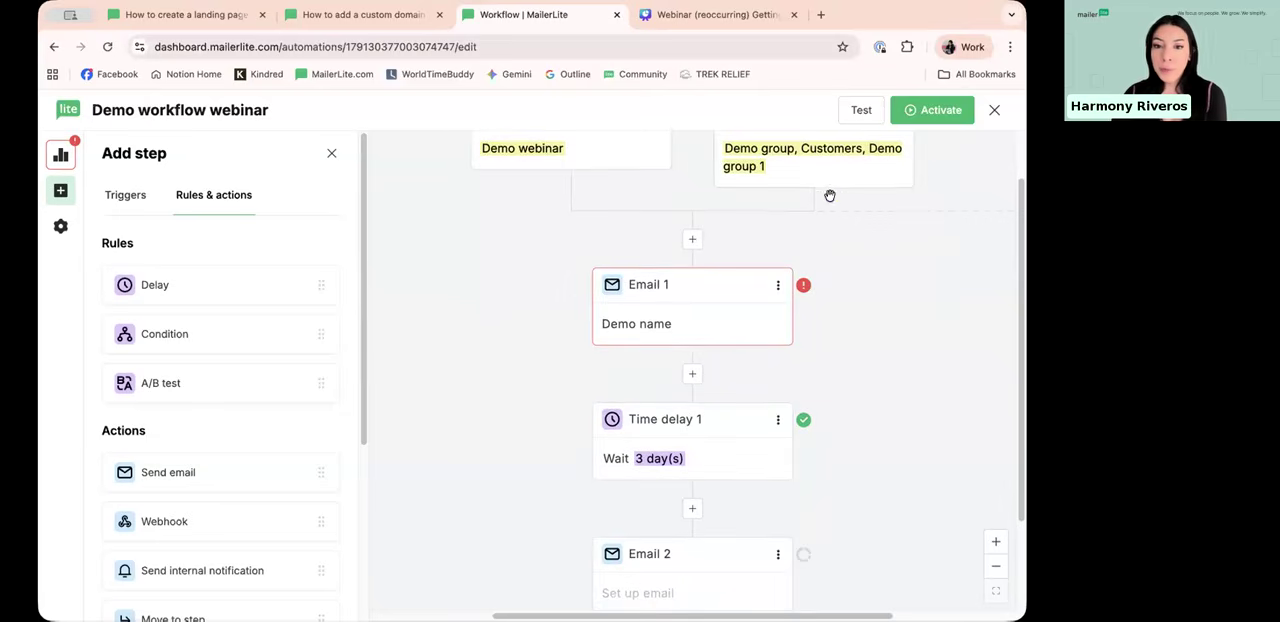
pyautogui.scroll(-2, 664, 295)
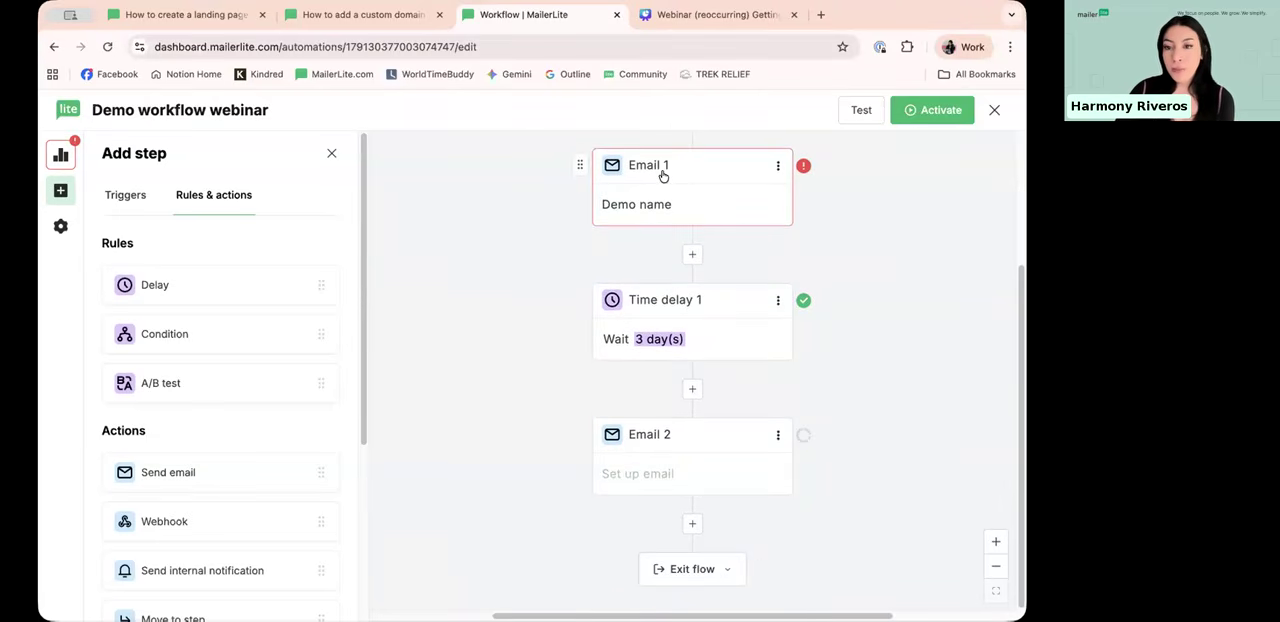
pyautogui.scroll(3, 654, 217)
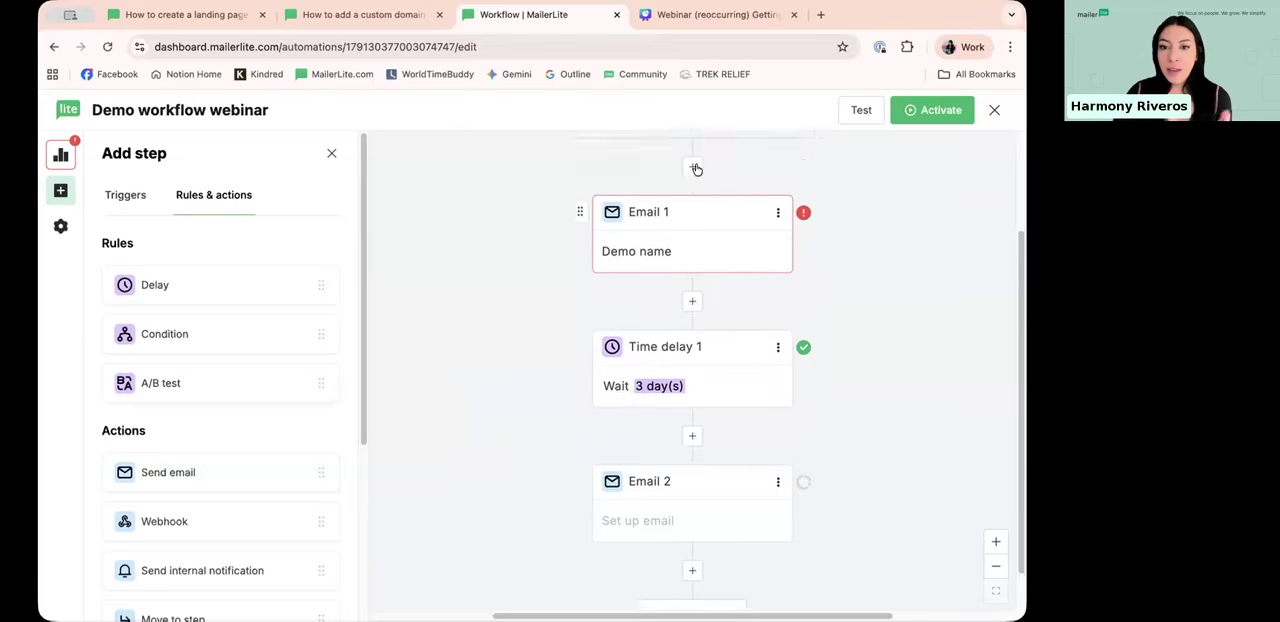
pyautogui.scroll(-3, 794, 190)
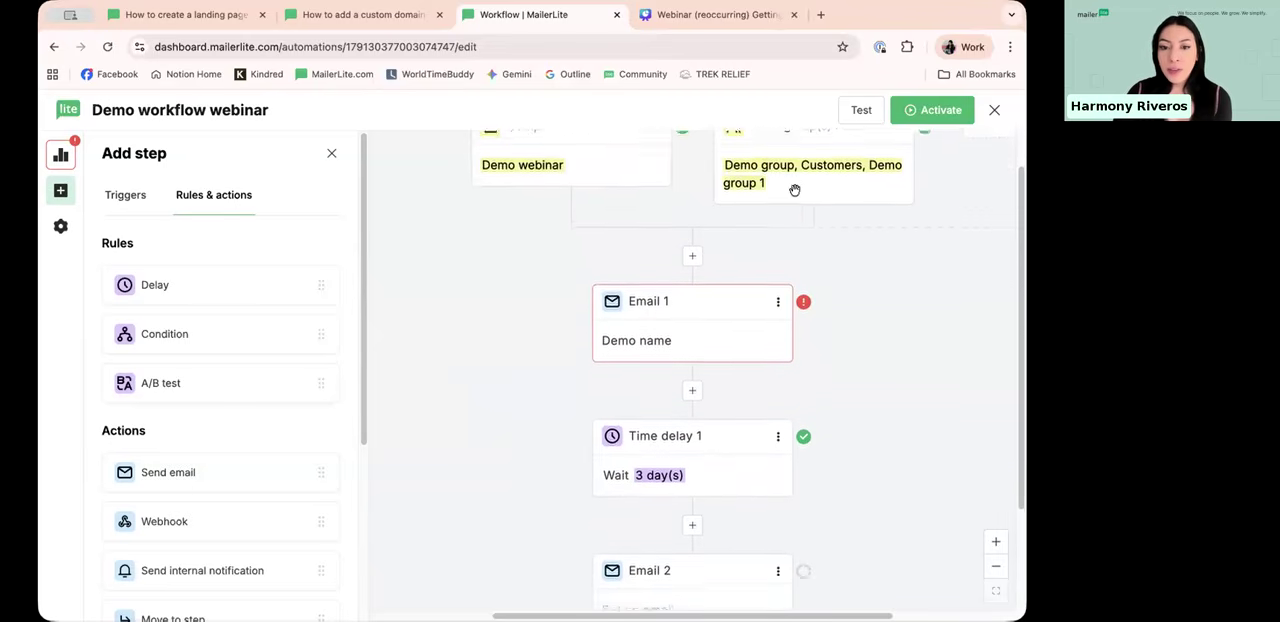
pyautogui.scroll(-1, 697, 337)
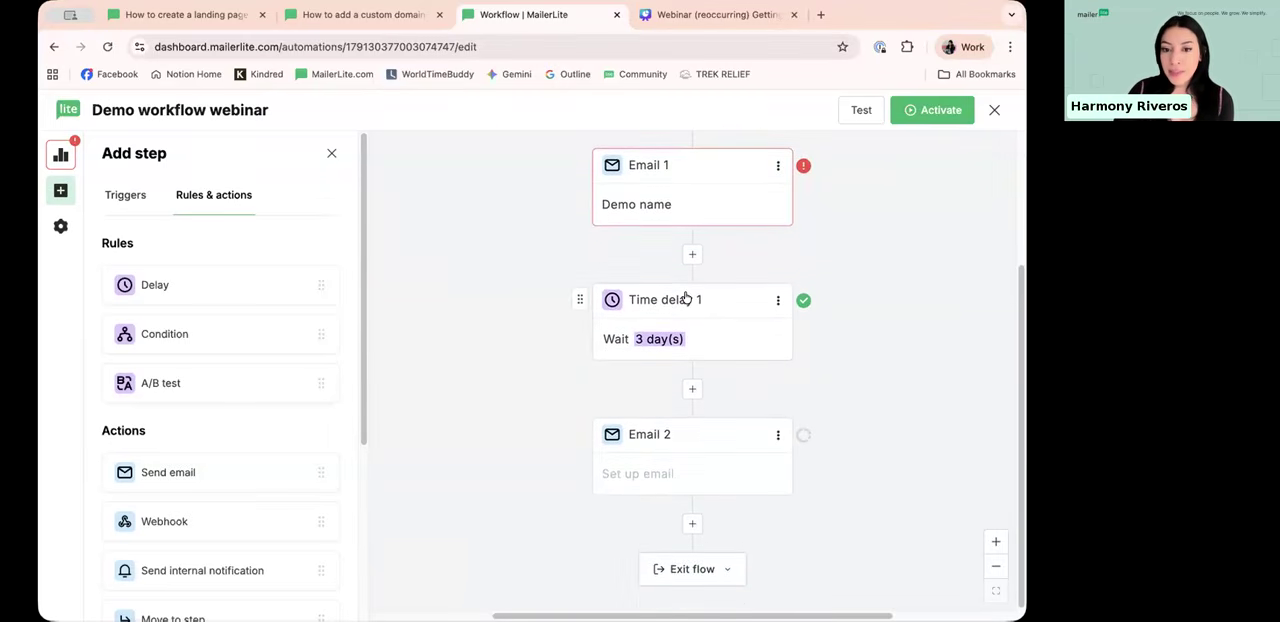
pyautogui.click(679, 441)
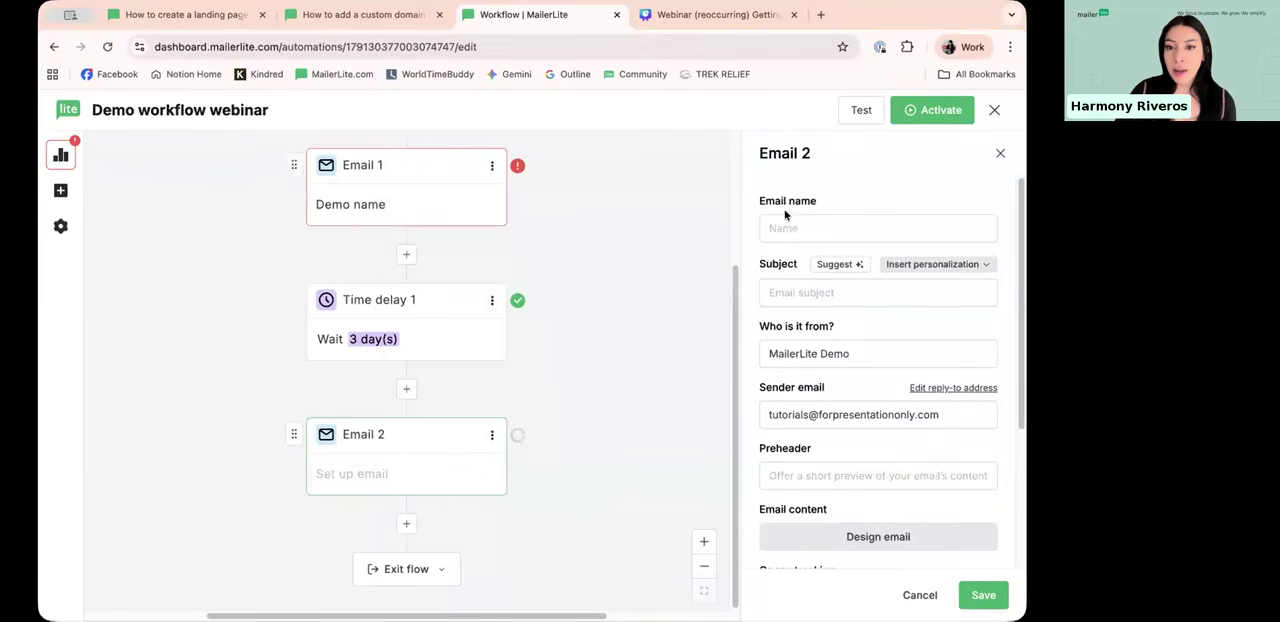
pyautogui.scroll(-3, 797, 264)
pyautogui.scroll(3, 766, 322)
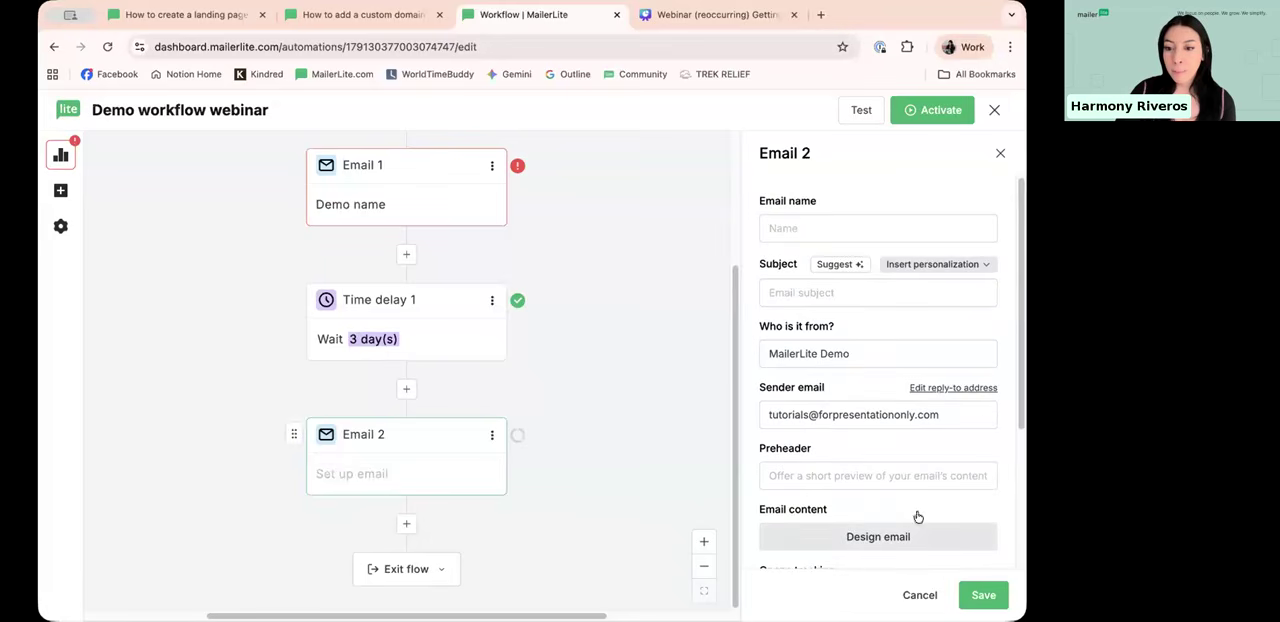
pyautogui.click(921, 595)
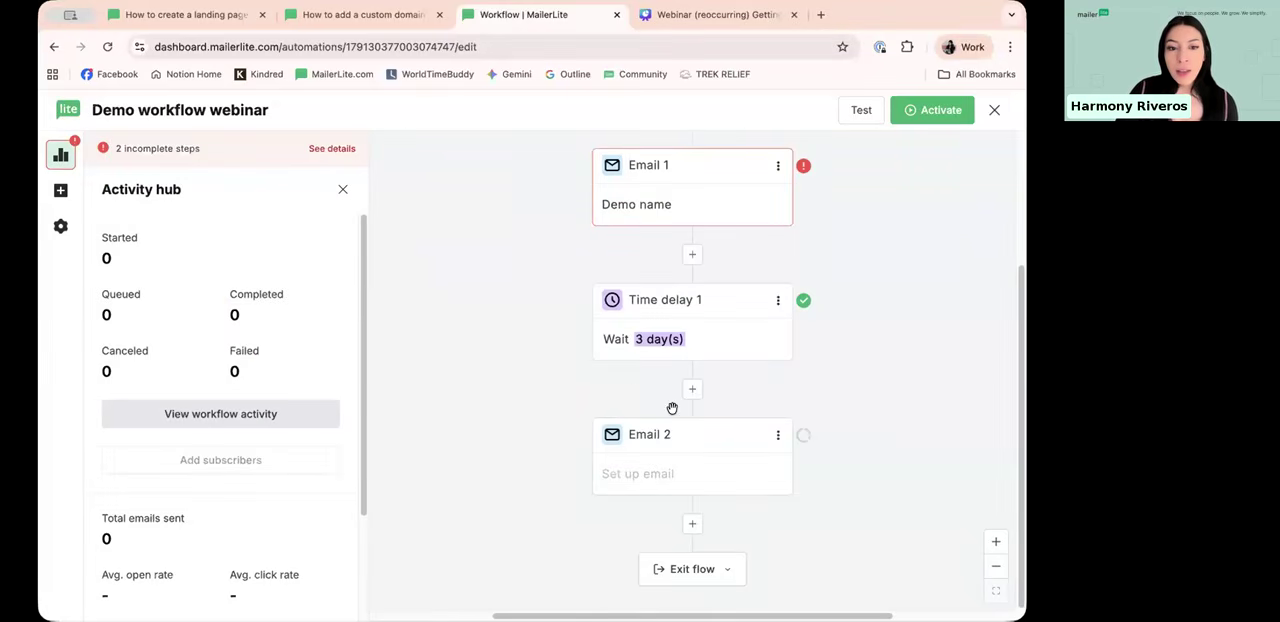
# Step: Add a Condition rule below the second email in the workflow
pyautogui.click(60, 190)
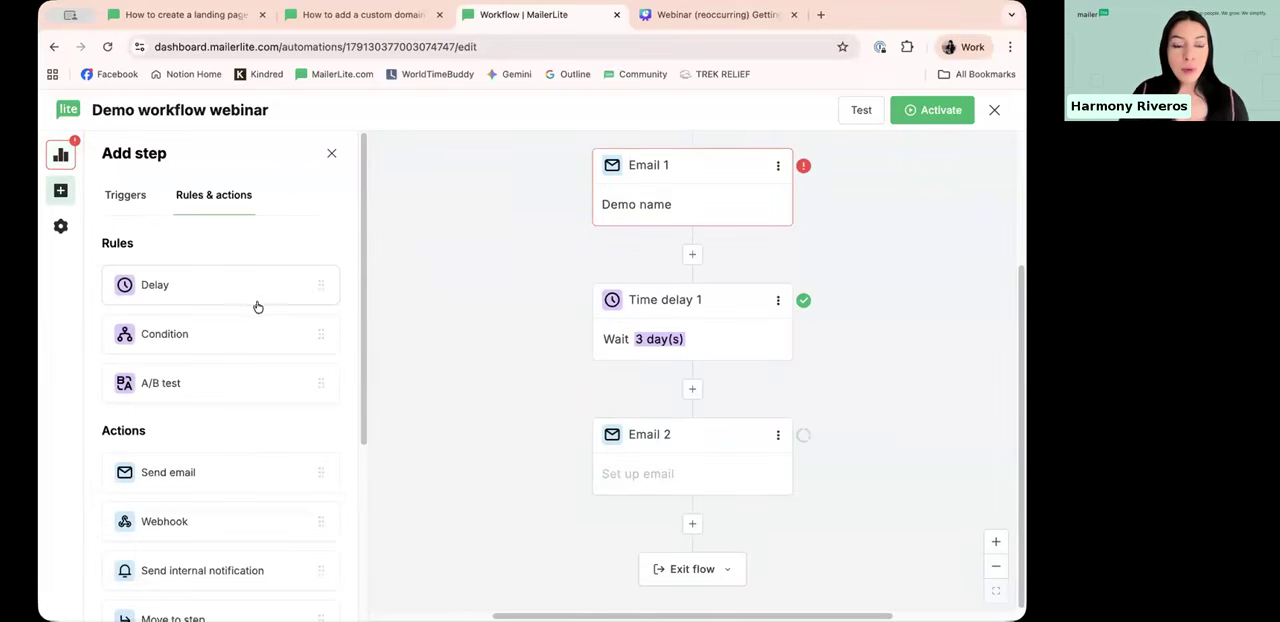
pyautogui.scroll(-1, 255, 312)
pyautogui.scroll(-1, 255, 318)
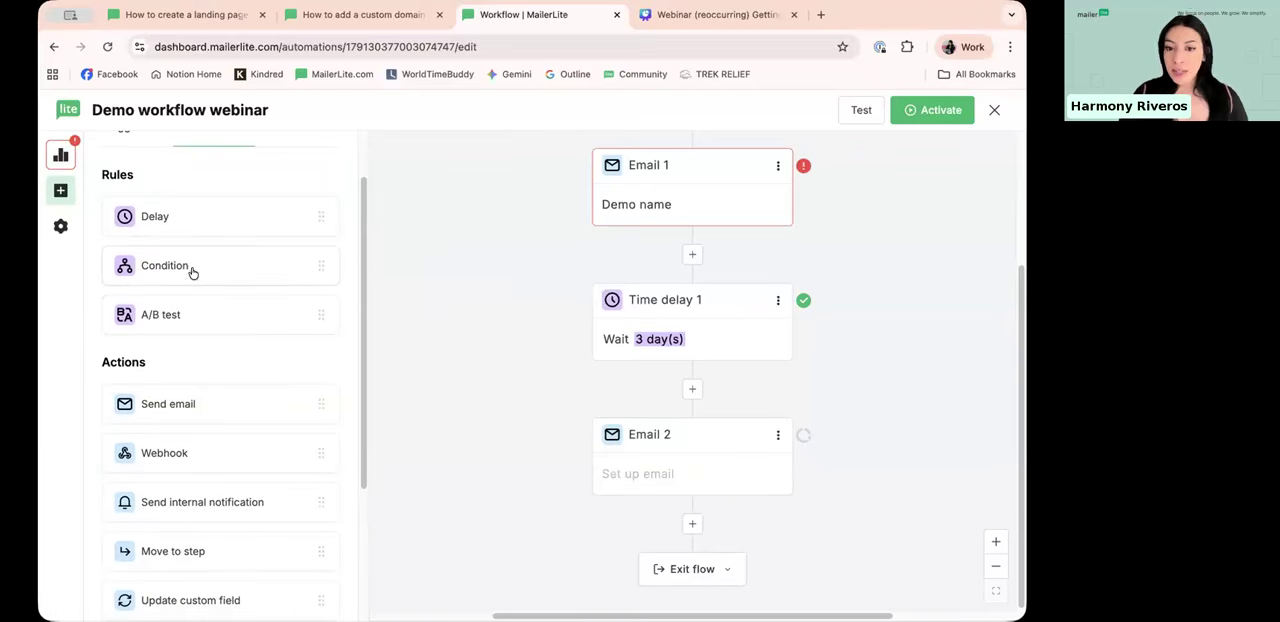
pyautogui.moveTo(148, 273); pyautogui.dragTo(712, 518)
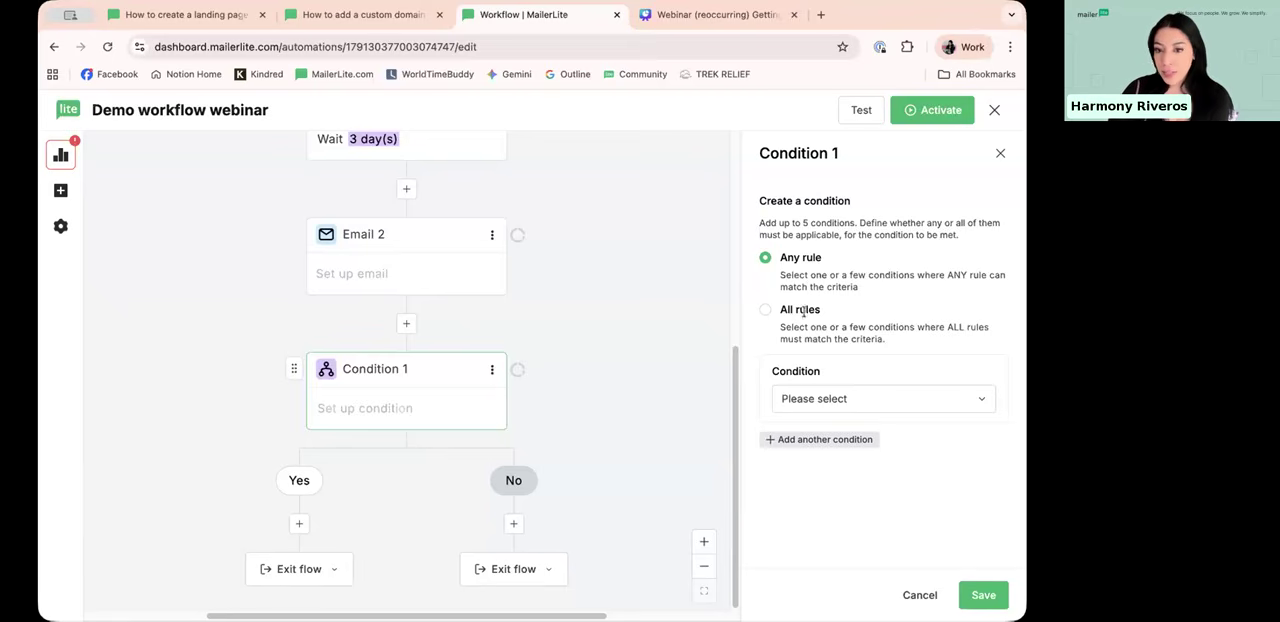
# Step: Set the condition to Group membership in the Wedding date group, keeping the Any rule matching option, and save it
pyautogui.click(880, 404)
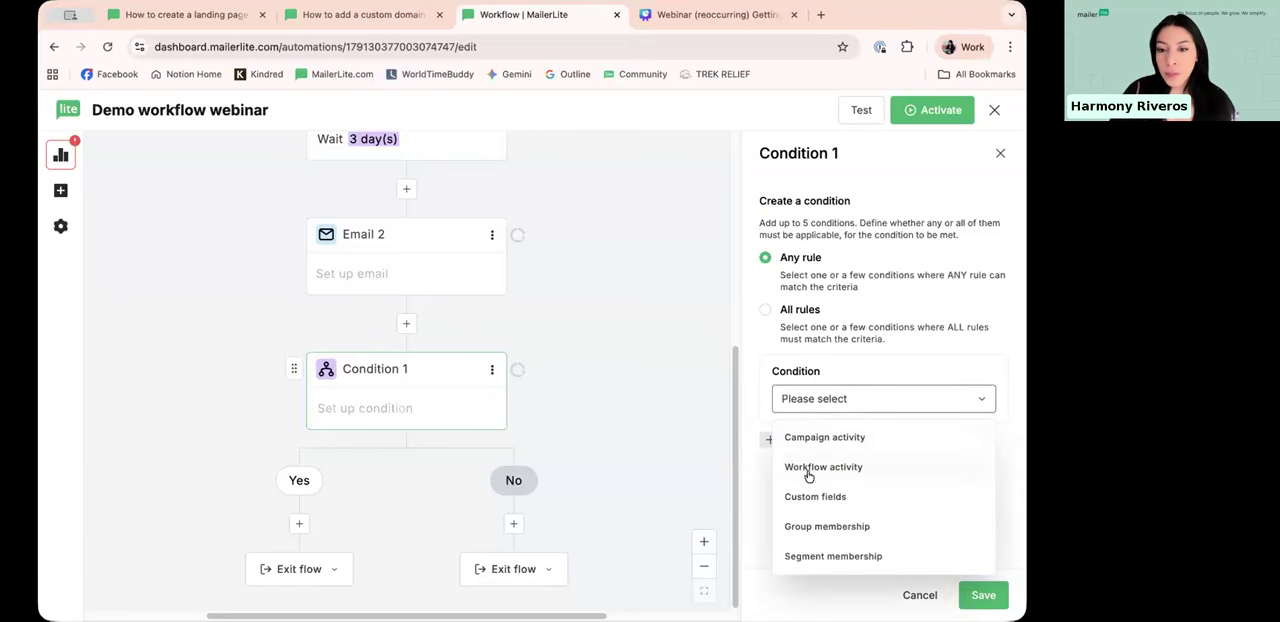
pyautogui.click(830, 526)
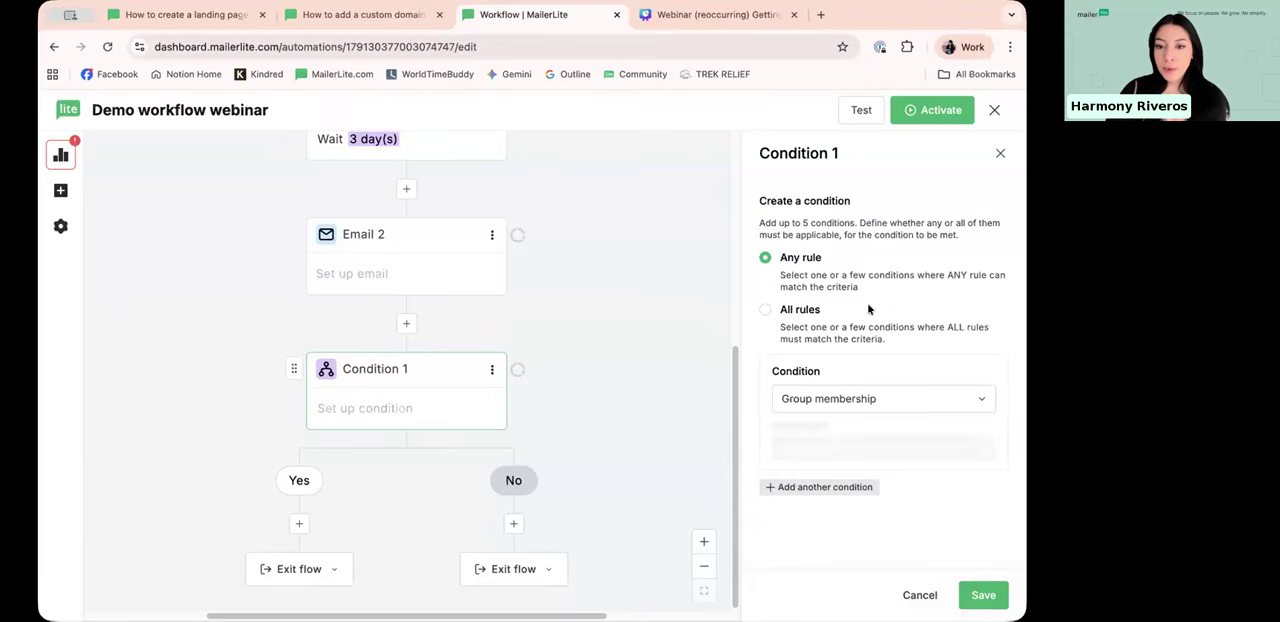
pyautogui.click(845, 440)
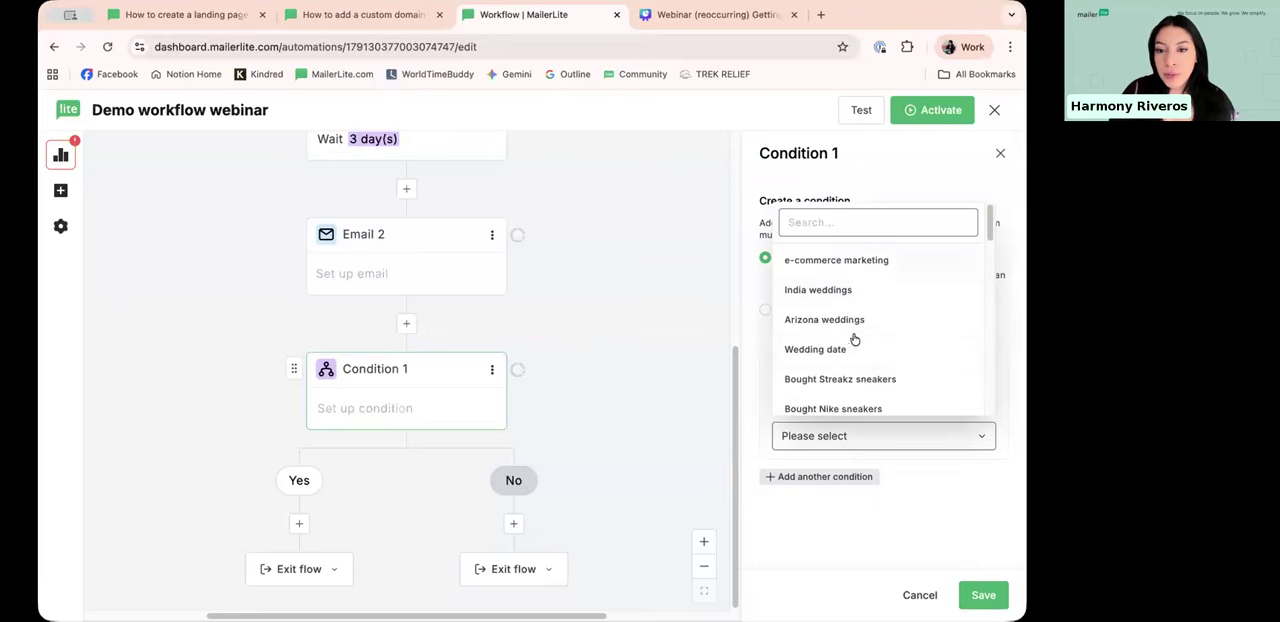
pyautogui.click(843, 350)
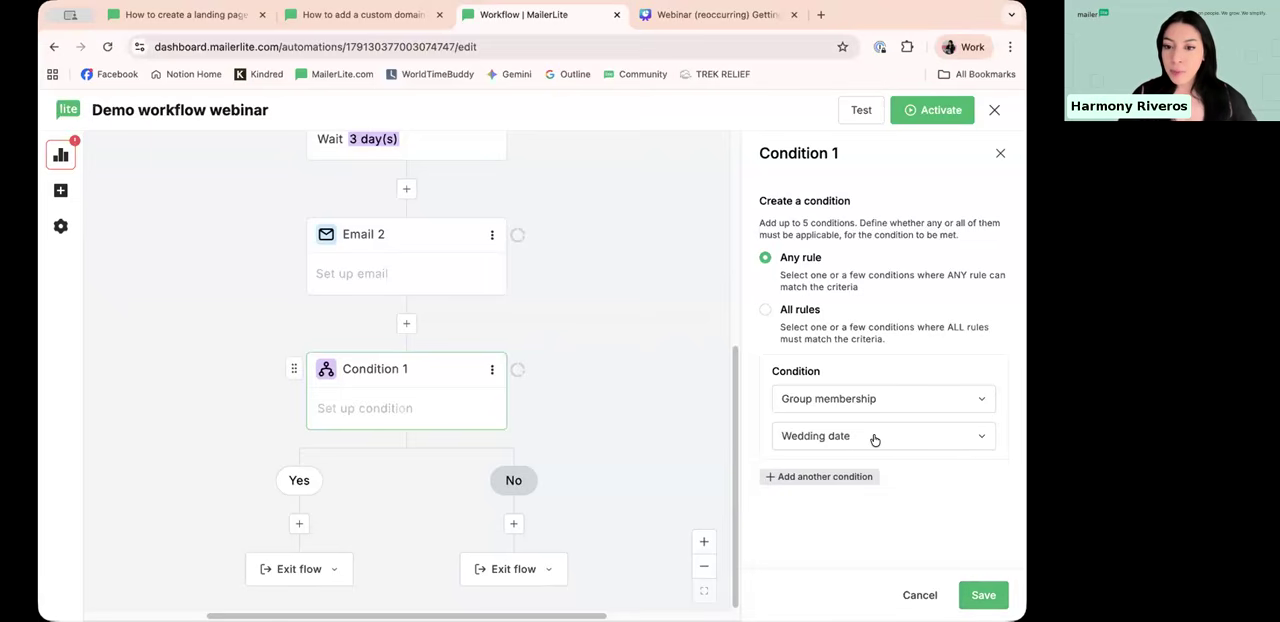
pyautogui.click(983, 595)
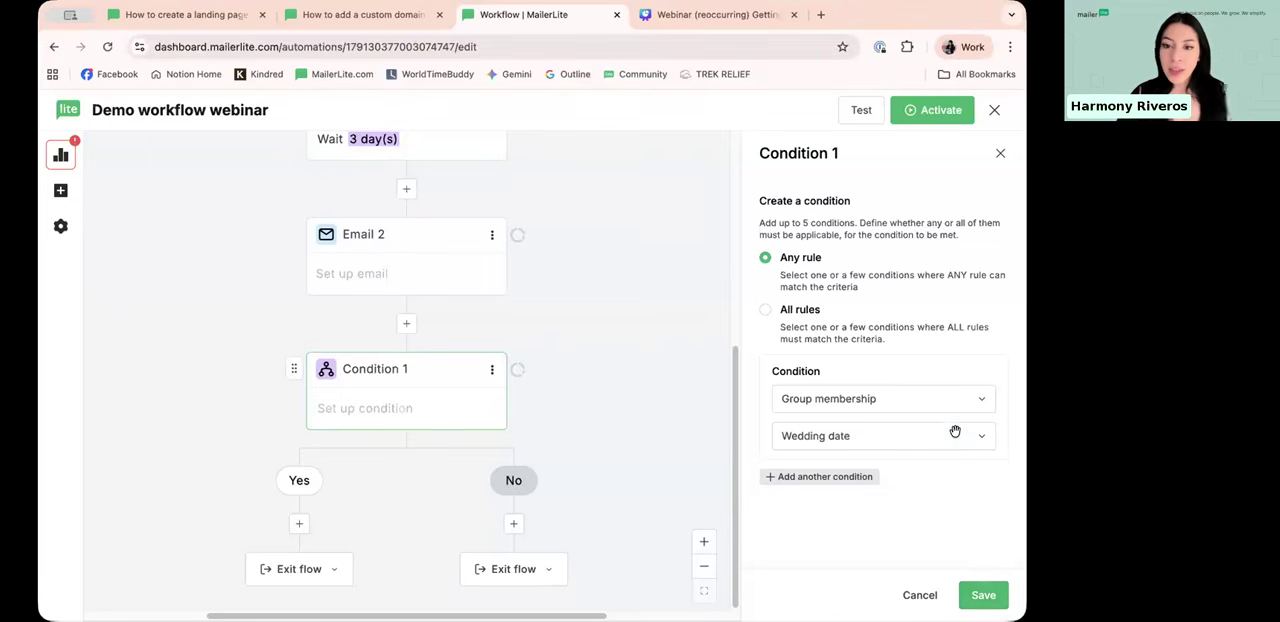
# Step: Add a Move to groups action under the condition's Yes branch
pyautogui.scroll(-1, 909, 408)
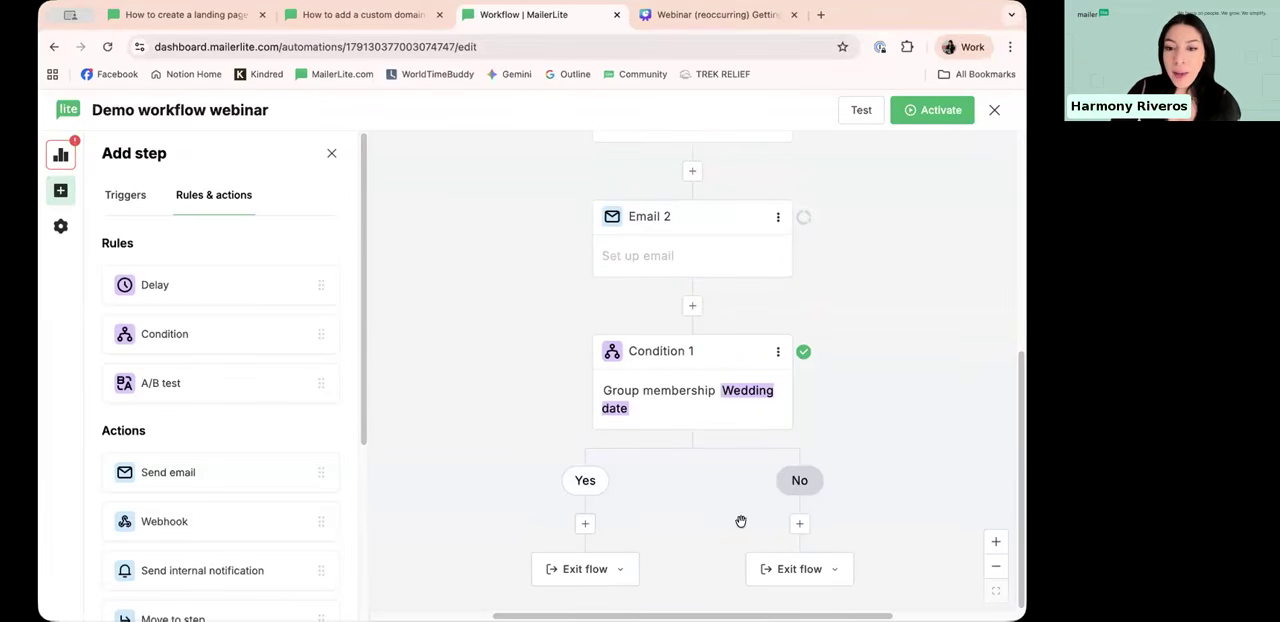
pyautogui.scroll(-3, 180, 383)
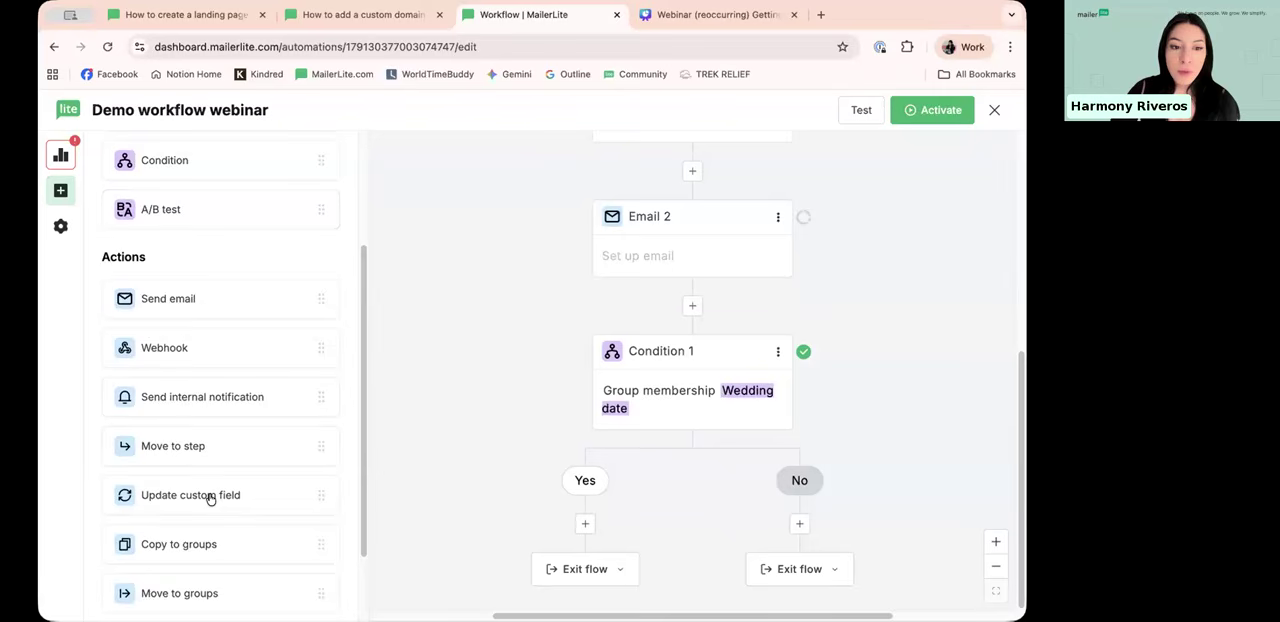
pyautogui.scroll(-2, 200, 495)
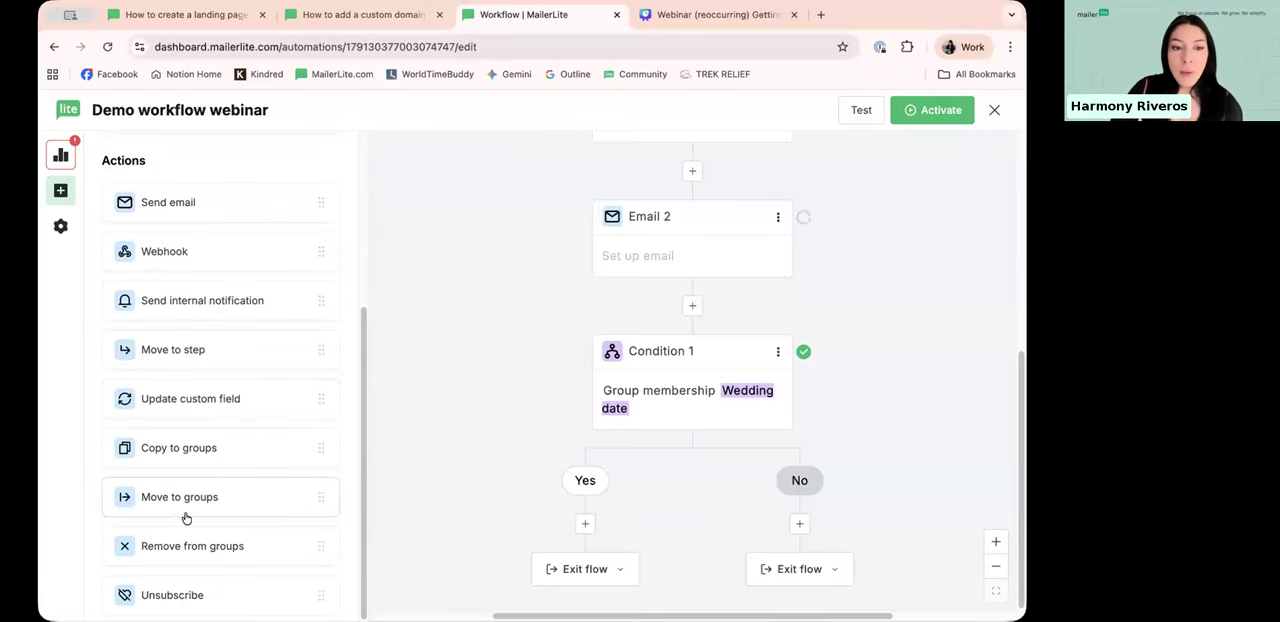
pyautogui.moveTo(240, 500); pyautogui.dragTo(590, 524)
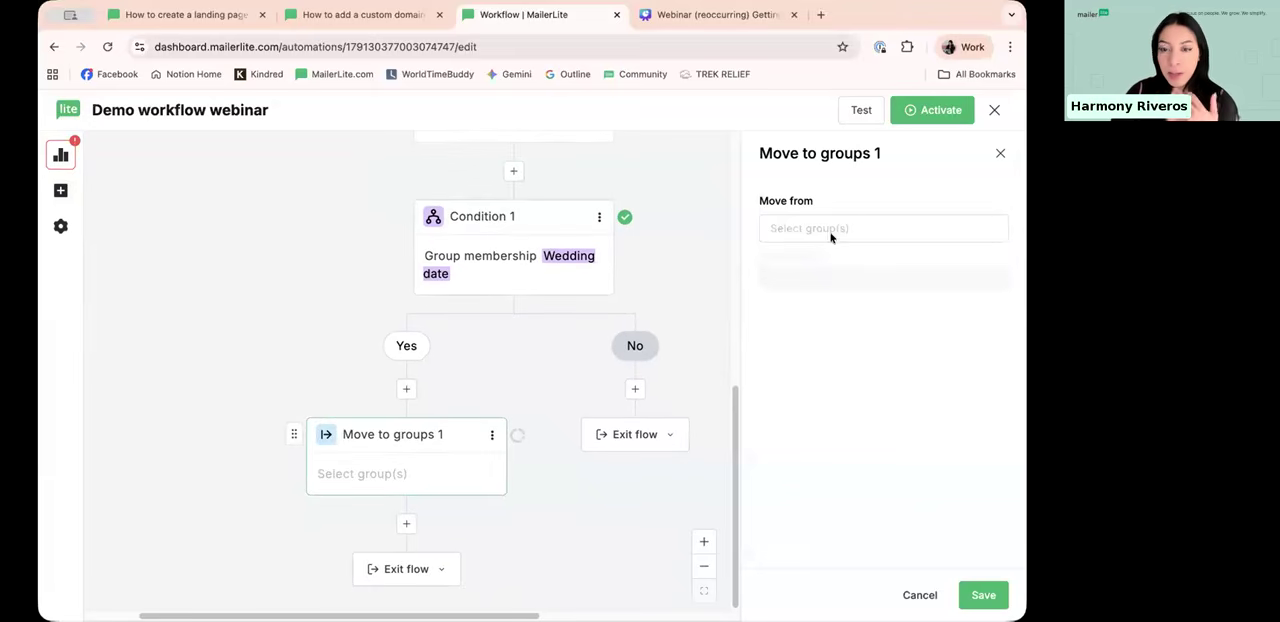
# Step: Set the Move to groups action to move from Arizona weddings to Customers, and save it
pyautogui.click(799, 227)
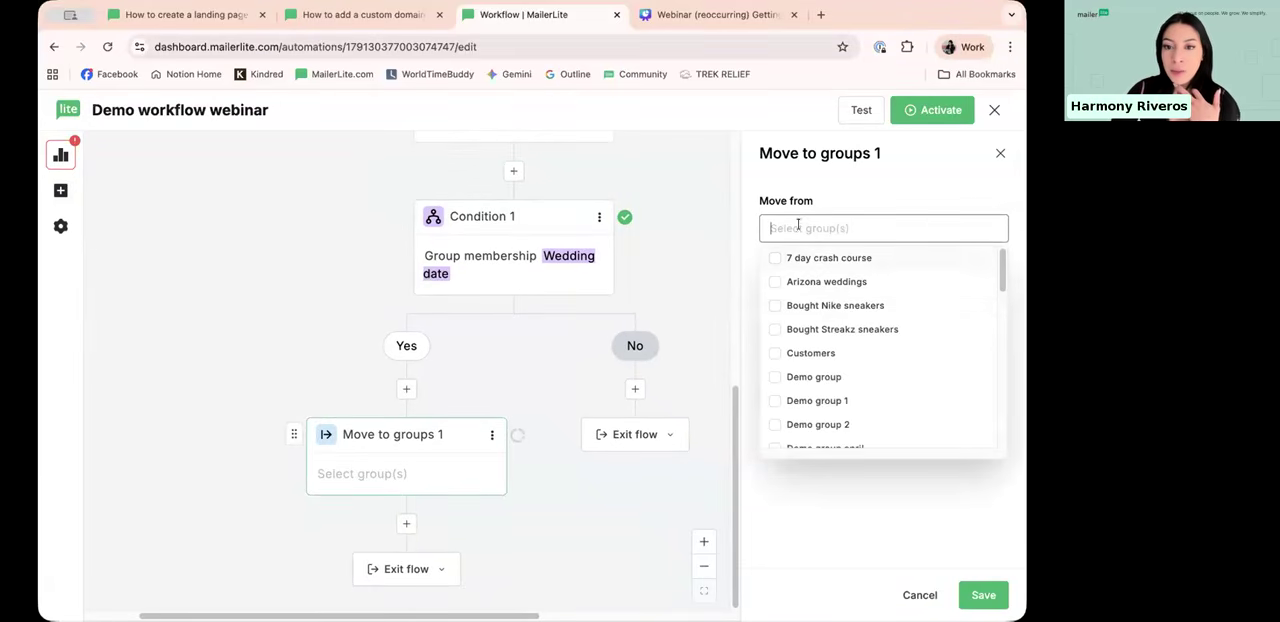
pyautogui.click(835, 285)
pyautogui.click(894, 180)
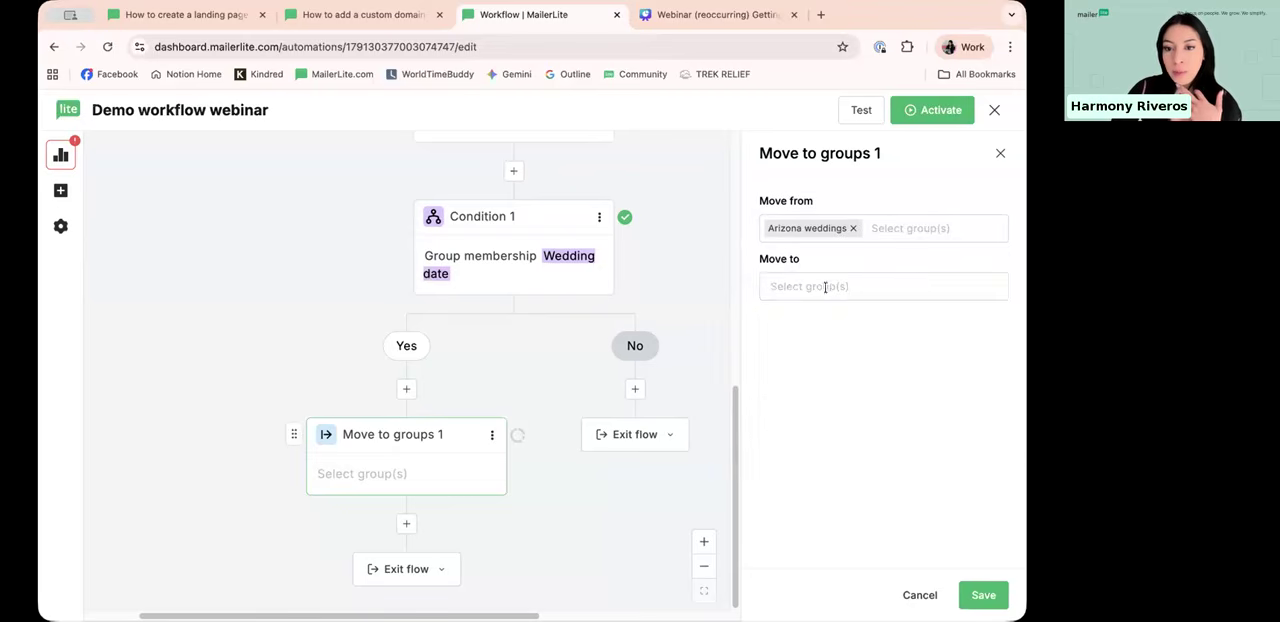
pyautogui.click(826, 286)
pyautogui.click(815, 411)
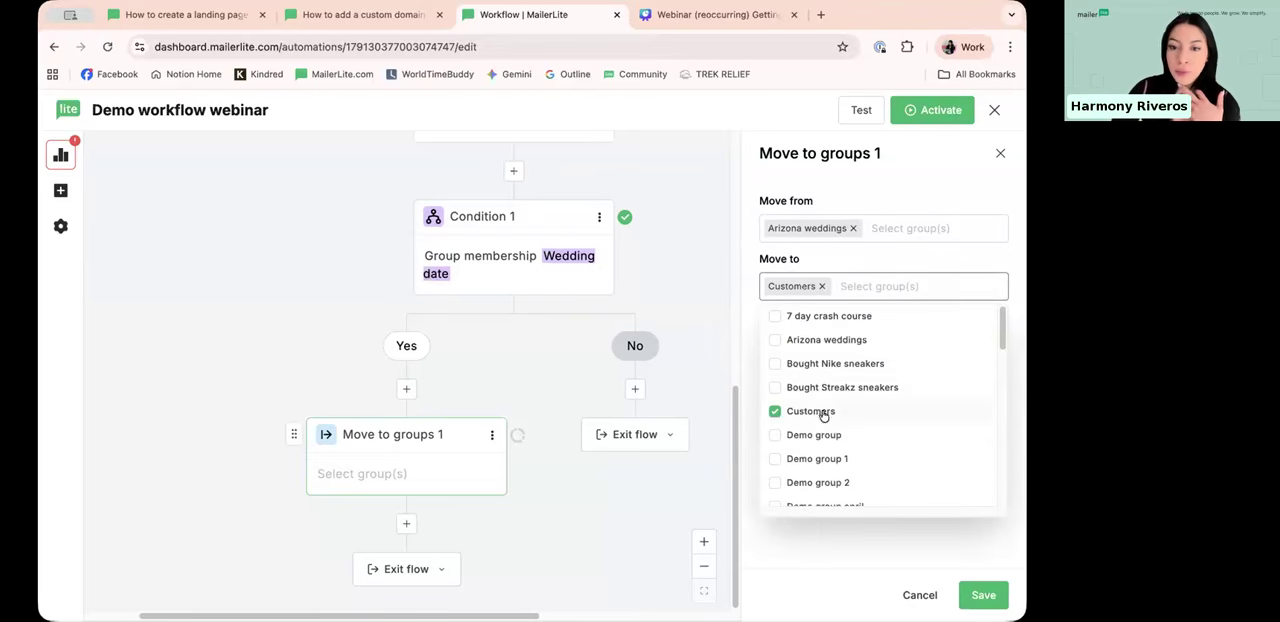
pyautogui.click(922, 168)
pyautogui.click(983, 595)
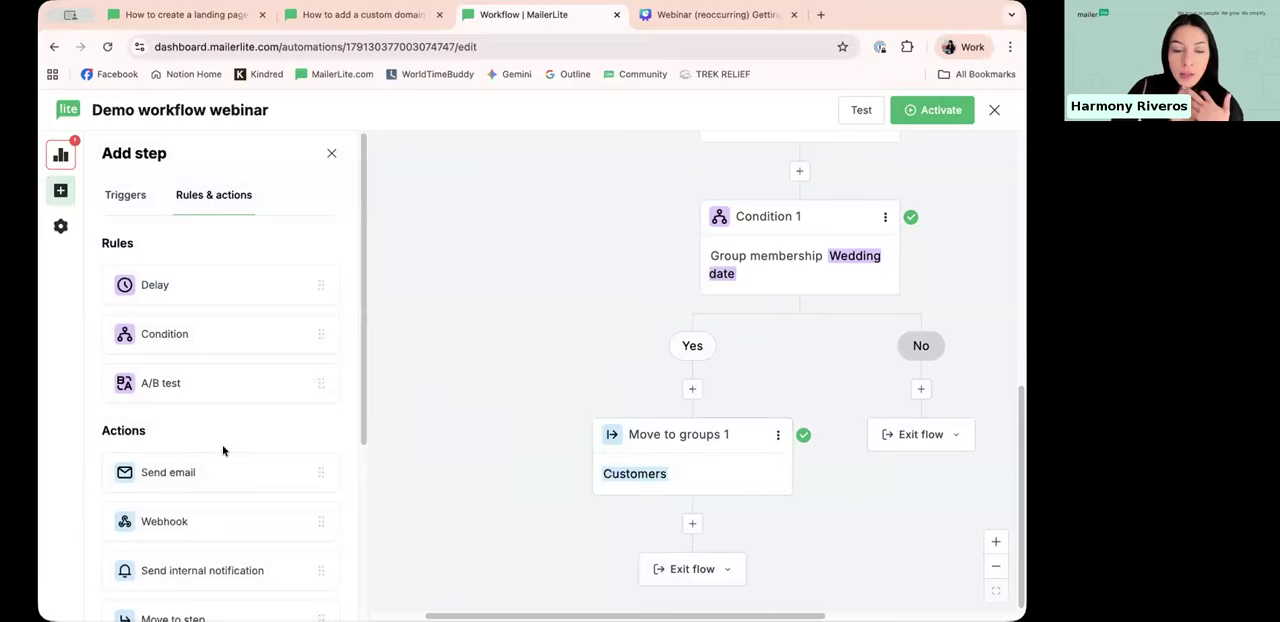
# Step: Add a Remove from groups action under the condition's No branch, select the Customers group, and save it
pyautogui.scroll(-5, 223, 451)
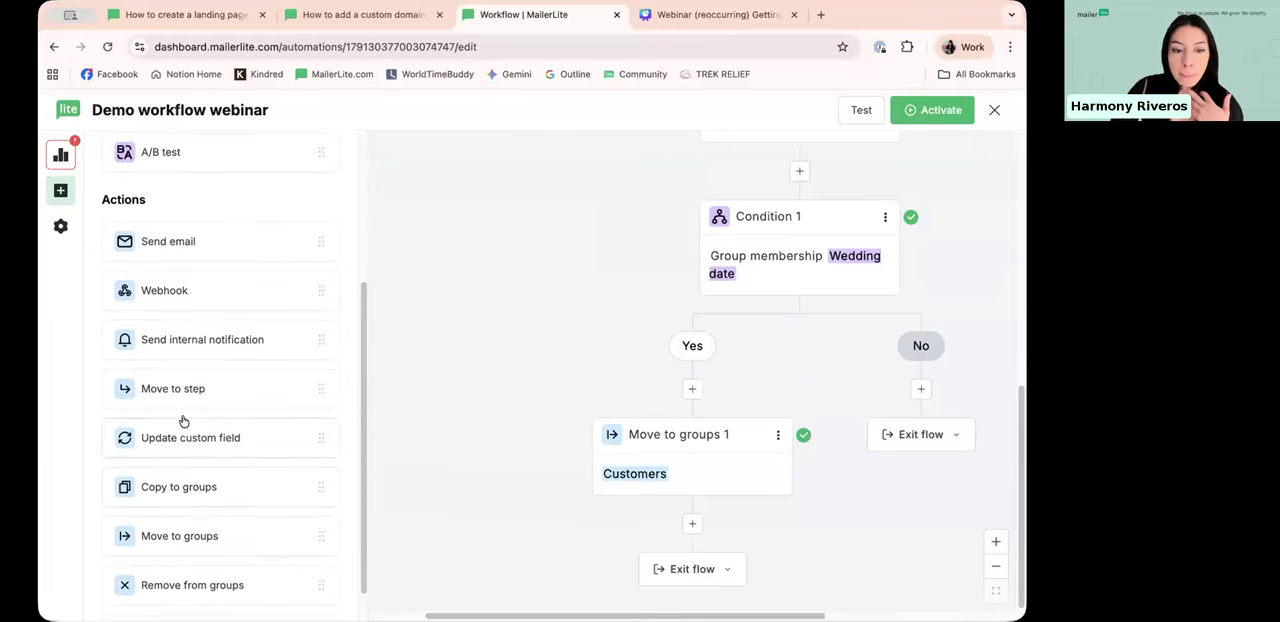
pyautogui.scroll(-1, 180, 460)
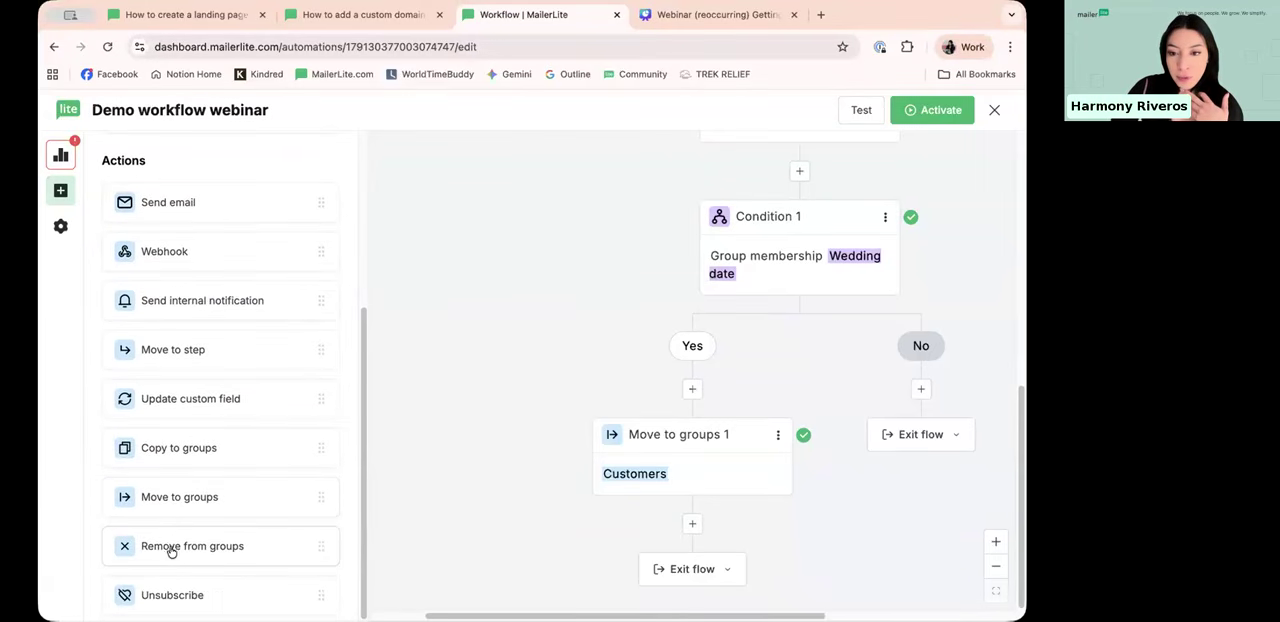
pyautogui.moveTo(167, 548); pyautogui.dragTo(895, 383)
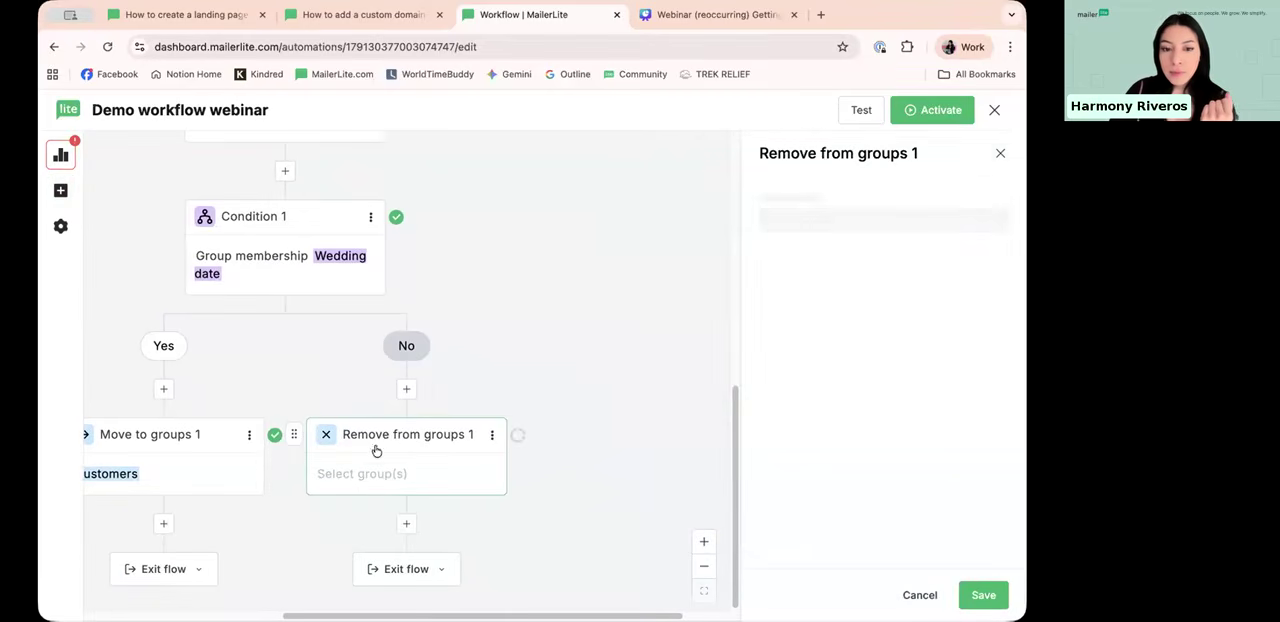
pyautogui.click(836, 228)
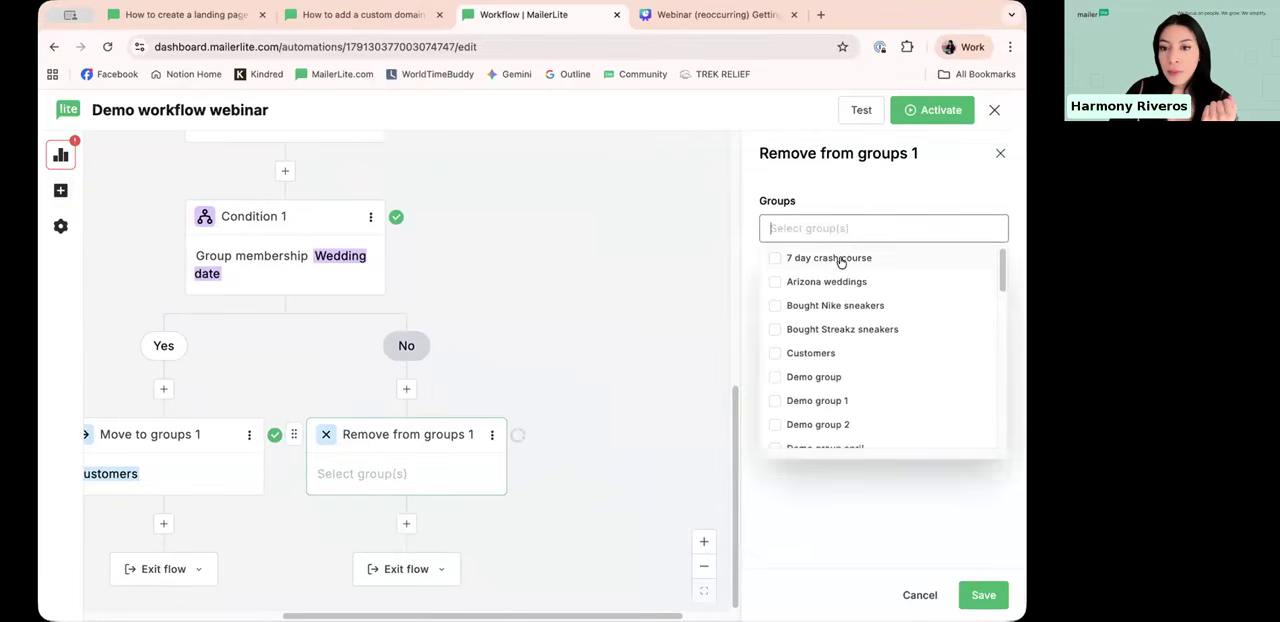
pyautogui.click(810, 355)
pyautogui.click(851, 368)
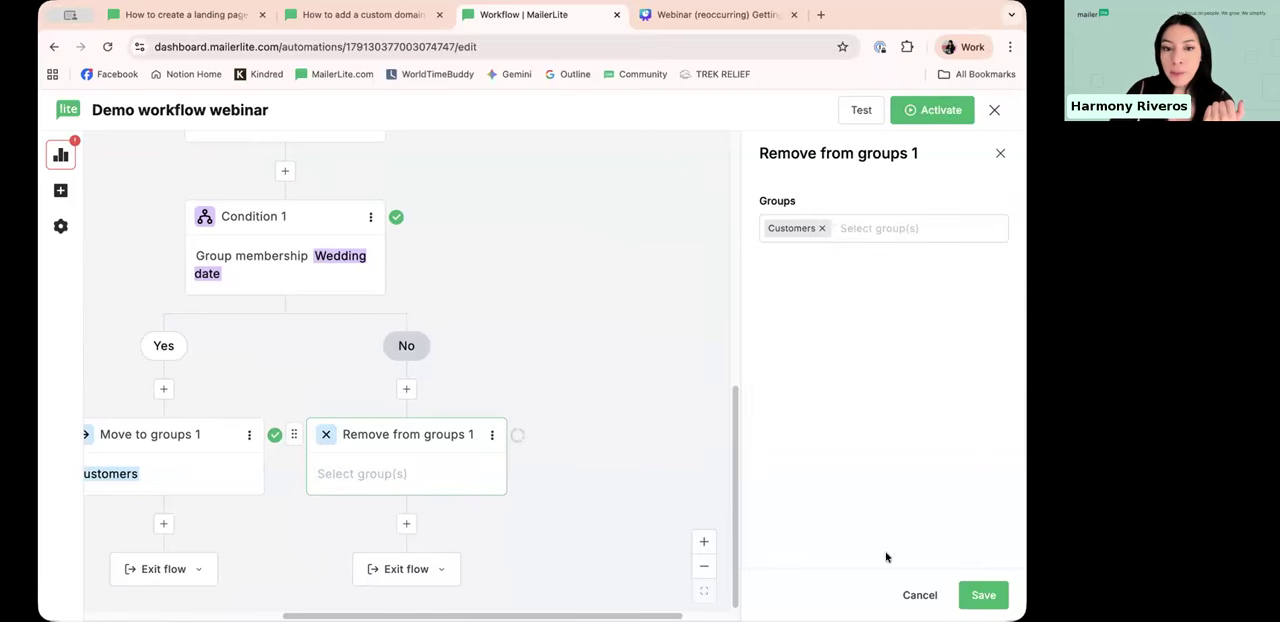
pyautogui.click(982, 595)
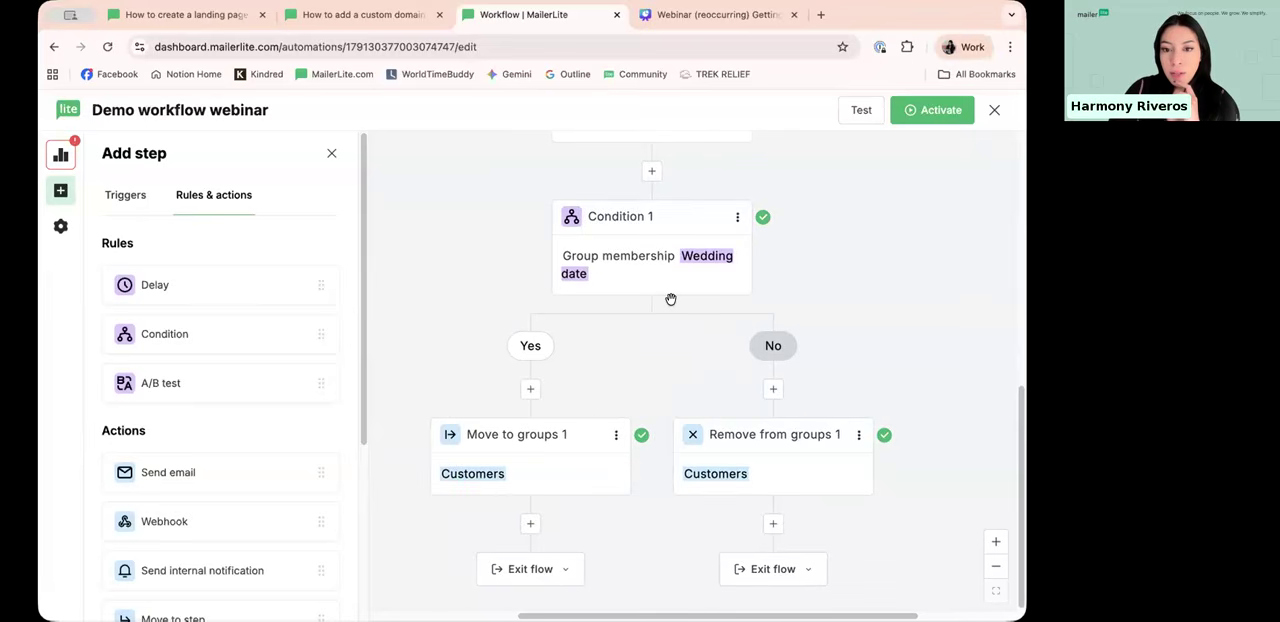
# Step: Review the workflow from its triggers through the emails and delay down to the condition's Yes and No branches
pyautogui.scroll(5, 671, 299)
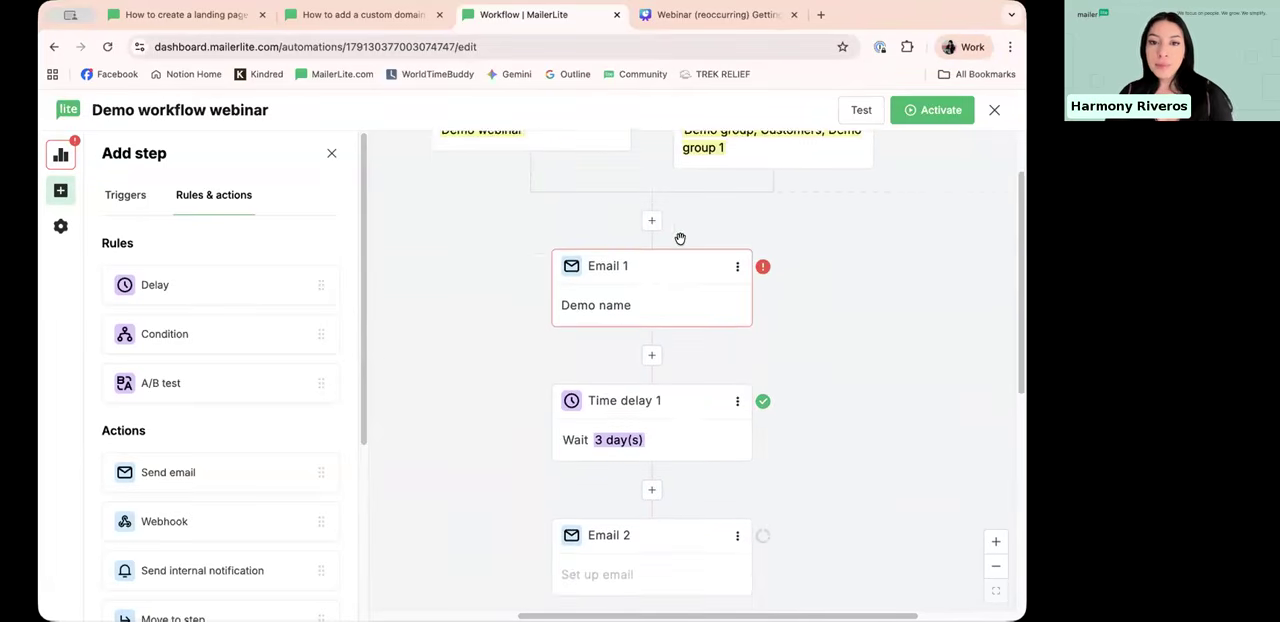
pyautogui.scroll(1, 680, 238)
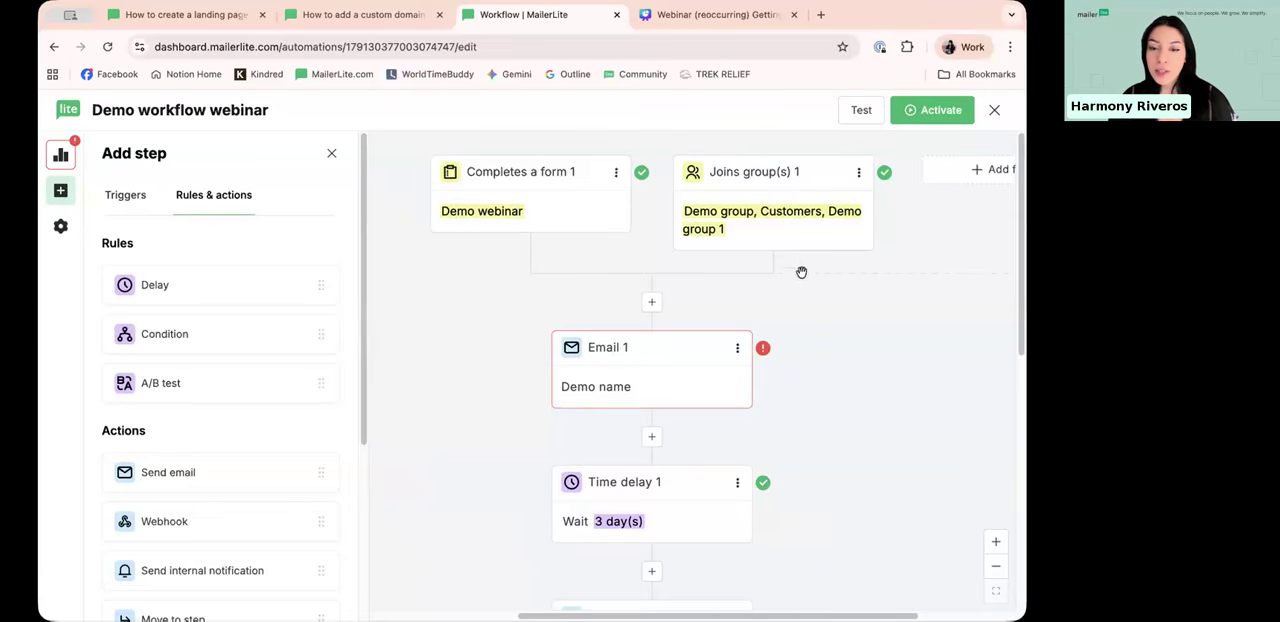
pyautogui.scroll(-1, 624, 252)
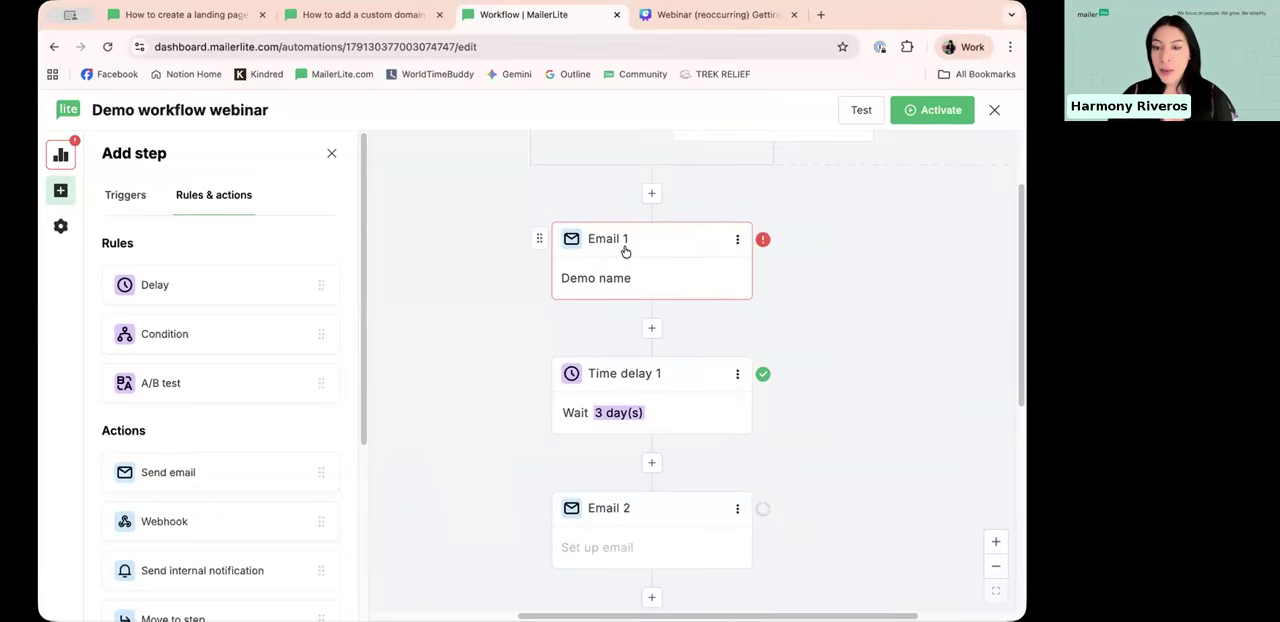
pyautogui.scroll(-1, 657, 274)
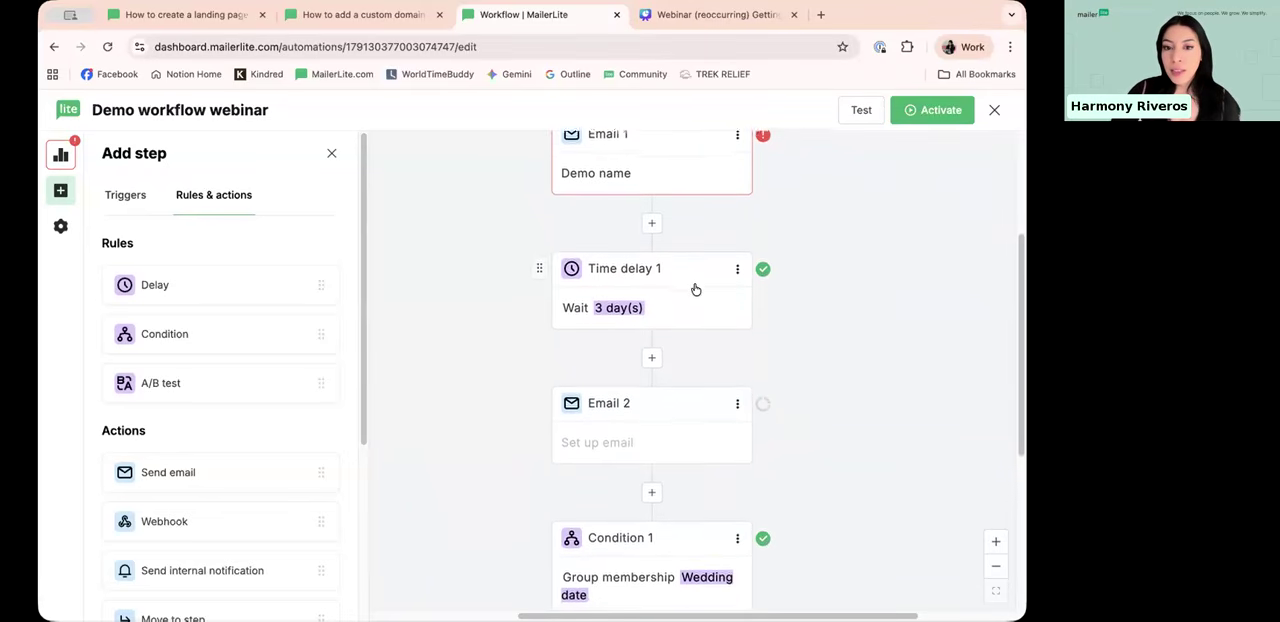
pyautogui.scroll(-1, 695, 289)
pyautogui.scroll(-1, 683, 229)
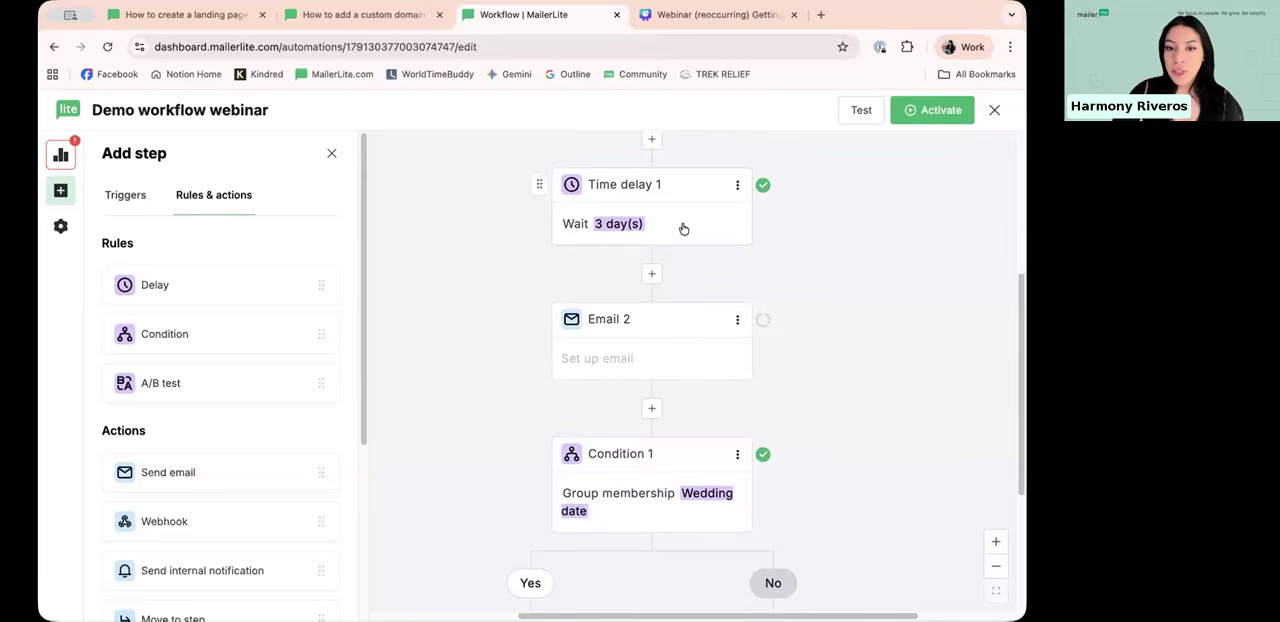
pyautogui.scroll(-2, 717, 191)
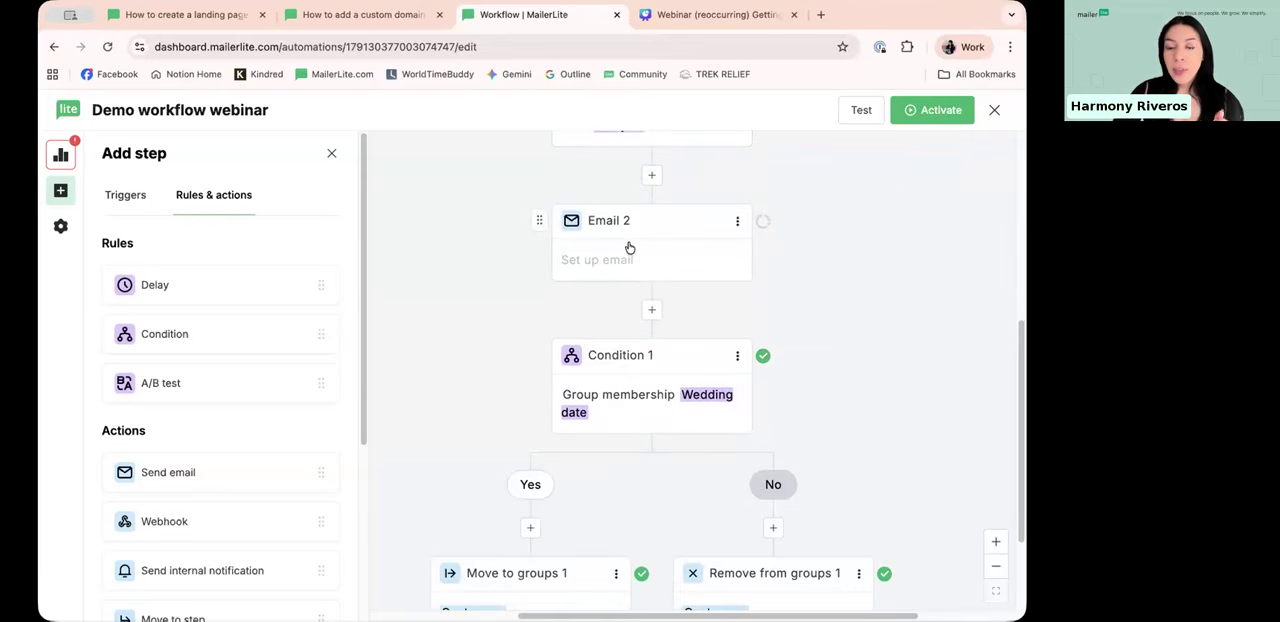
pyautogui.scroll(-1, 631, 247)
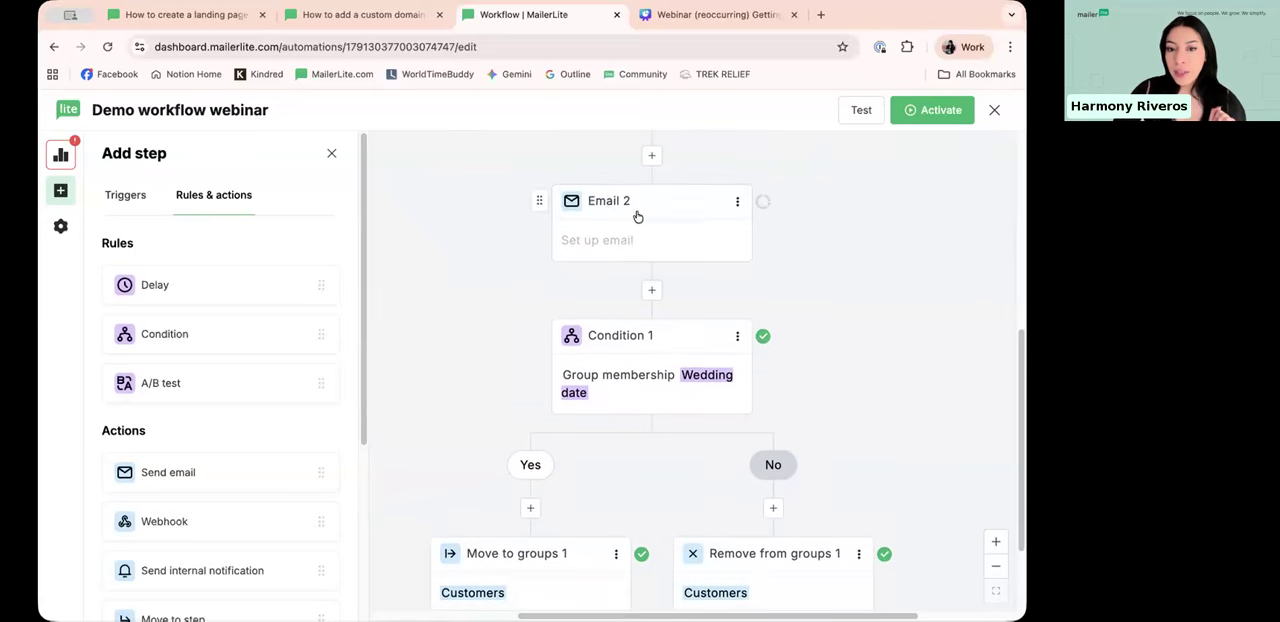
pyautogui.scroll(-2, 640, 216)
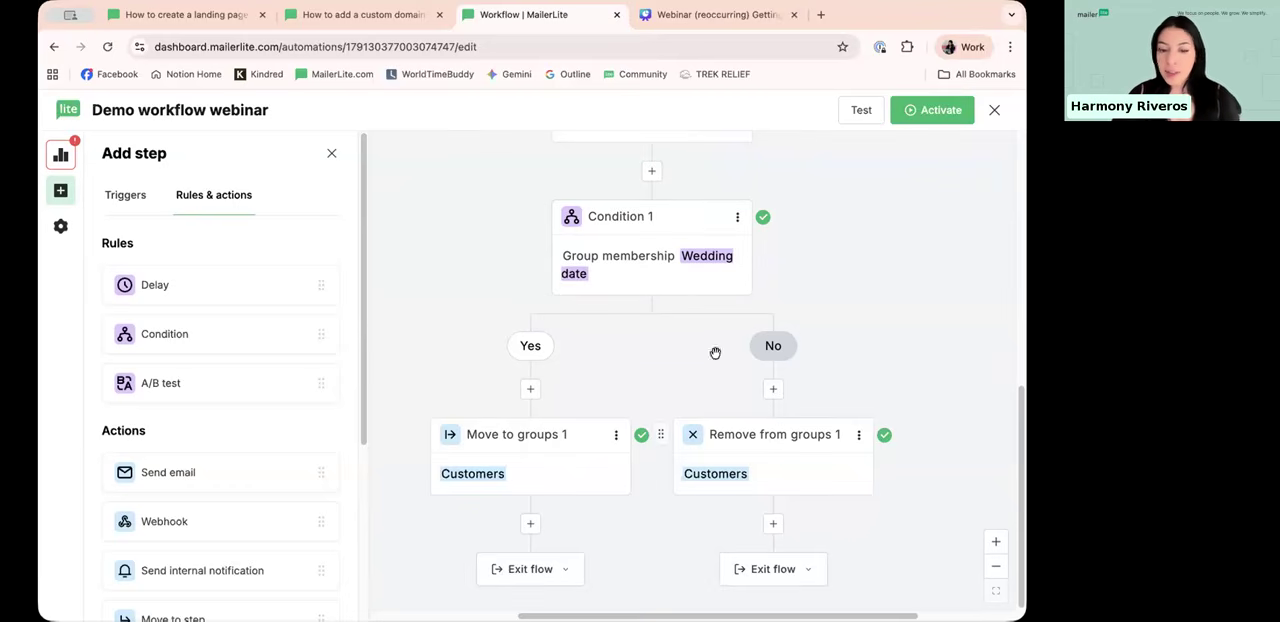
# Step: Add an Unsubscribe action below Move to groups and a Move to step action below Remove from groups
pyautogui.scroll(-3, 245, 355)
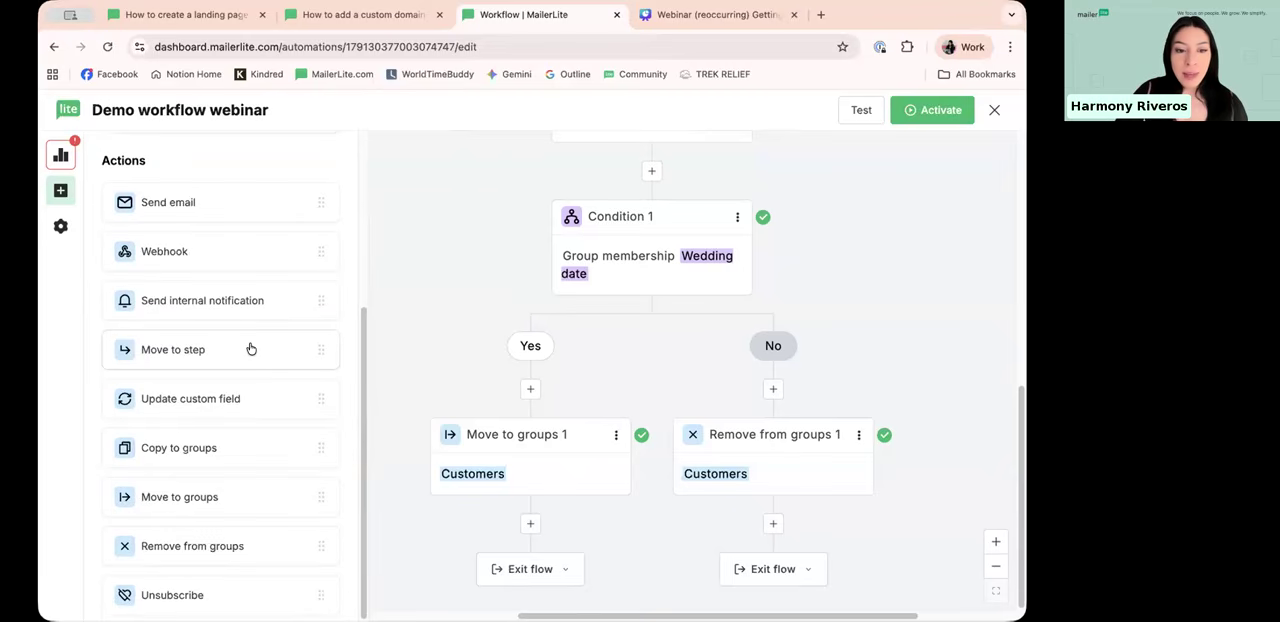
pyautogui.moveTo(204, 595); pyautogui.dragTo(572, 531)
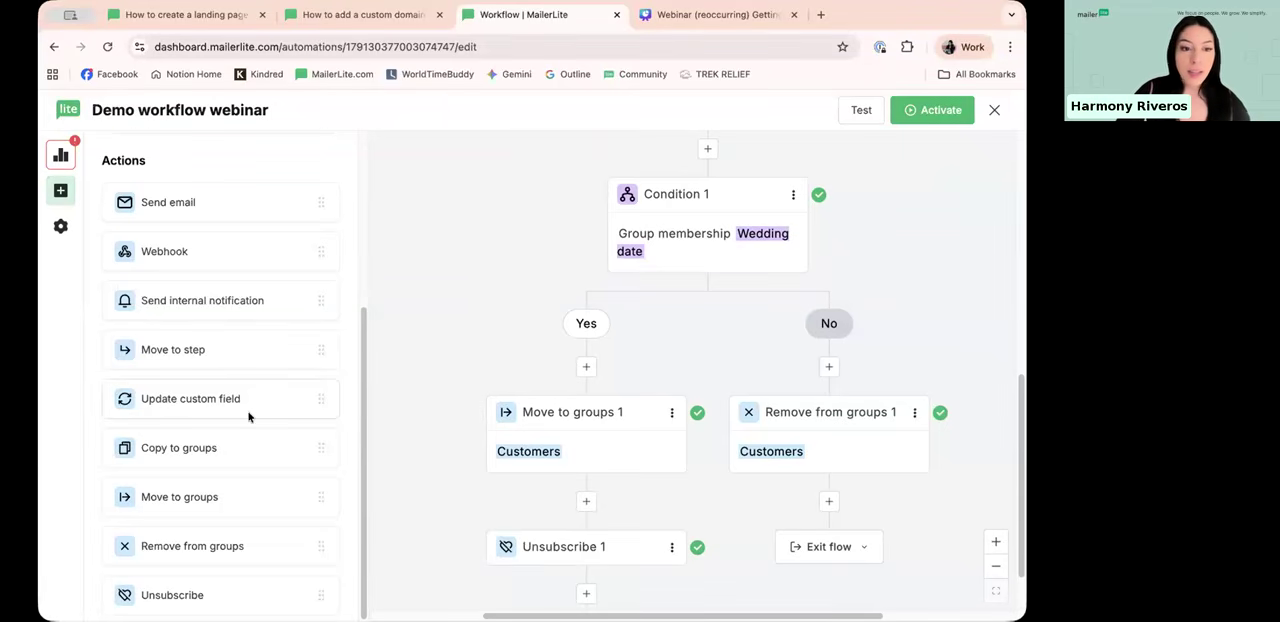
pyautogui.scroll(1, 170, 372)
pyautogui.moveTo(170, 372); pyautogui.dragTo(836, 522)
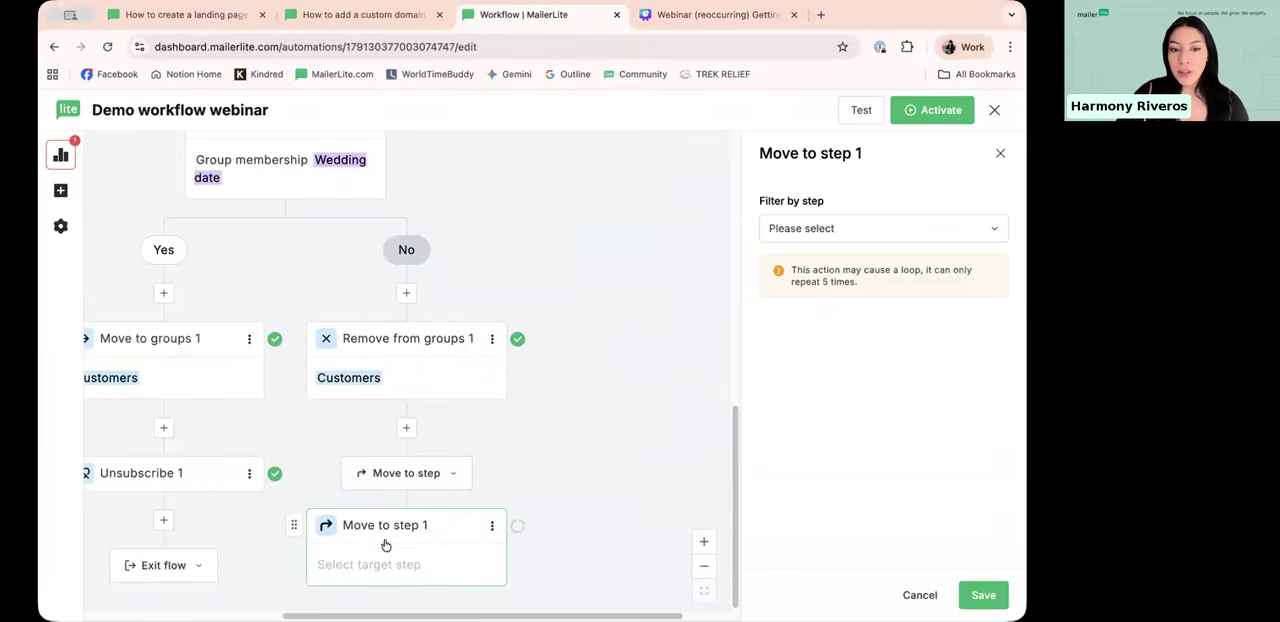
# Step: Try the Action filter for the Move to step target, and close the settings without saving
pyautogui.scroll(5, 406, 541)
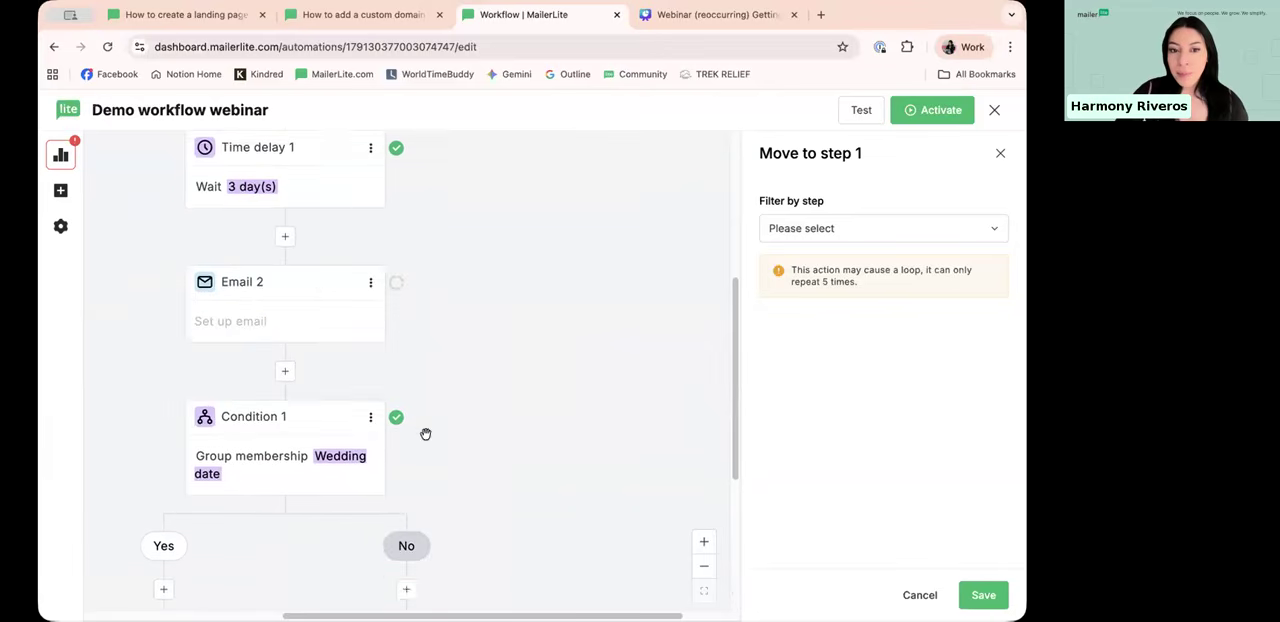
pyautogui.scroll(-5, 400, 420)
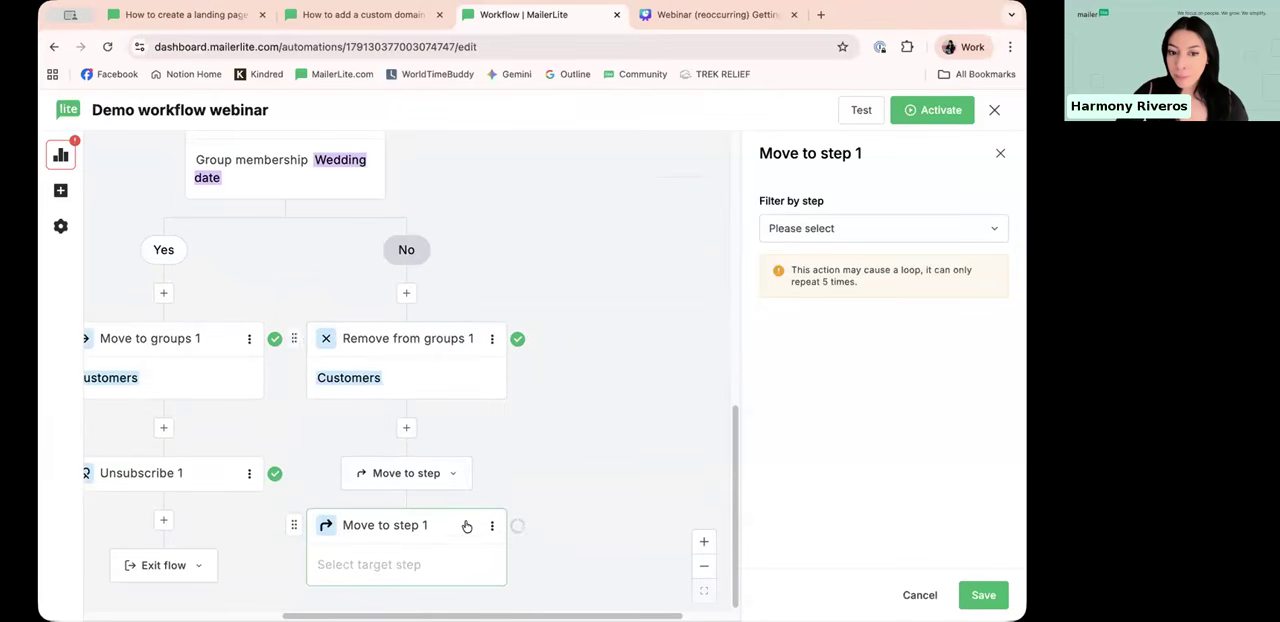
pyautogui.click(789, 232)
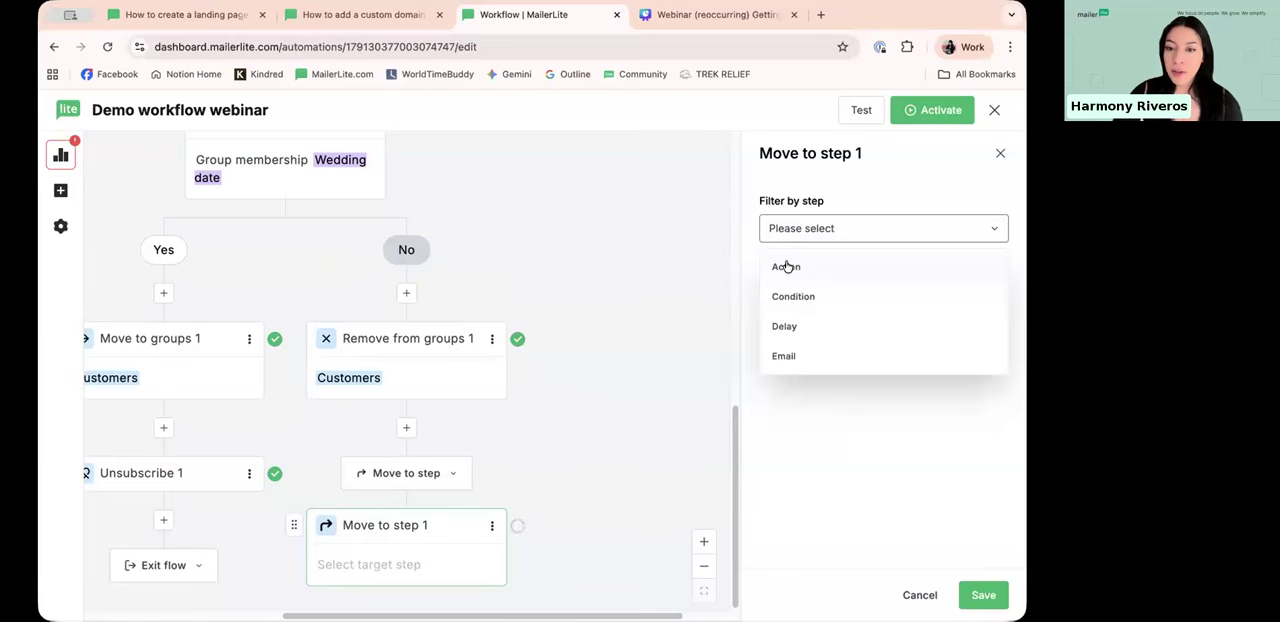
pyautogui.click(785, 267)
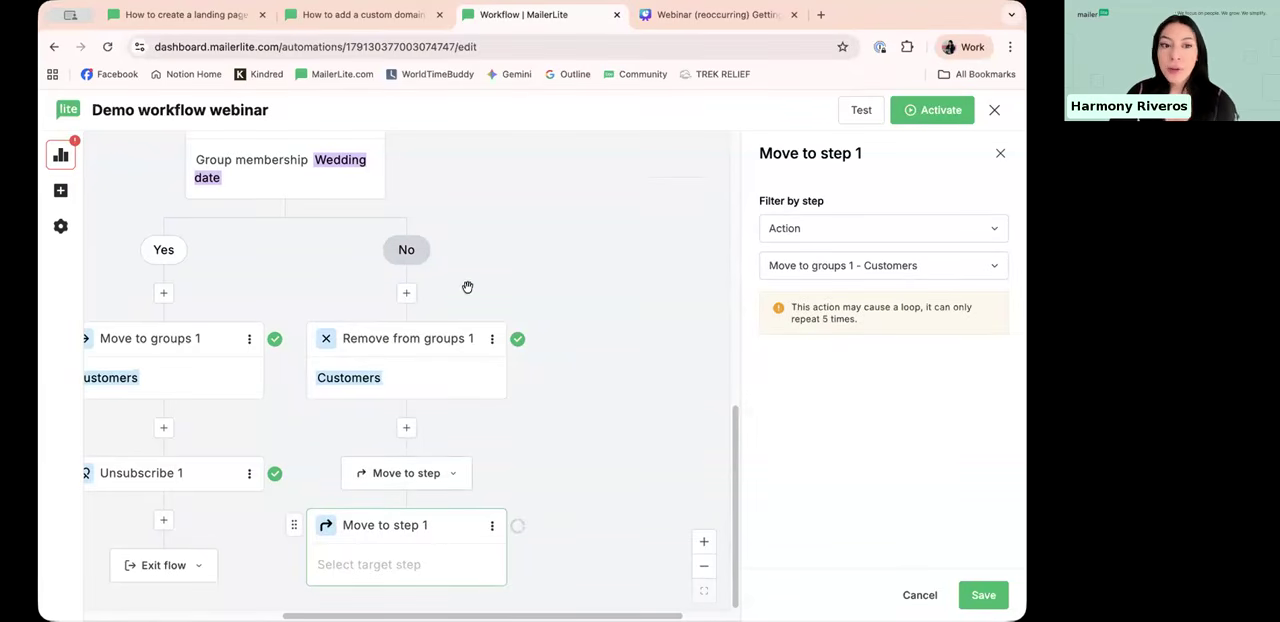
pyautogui.click(1000, 153)
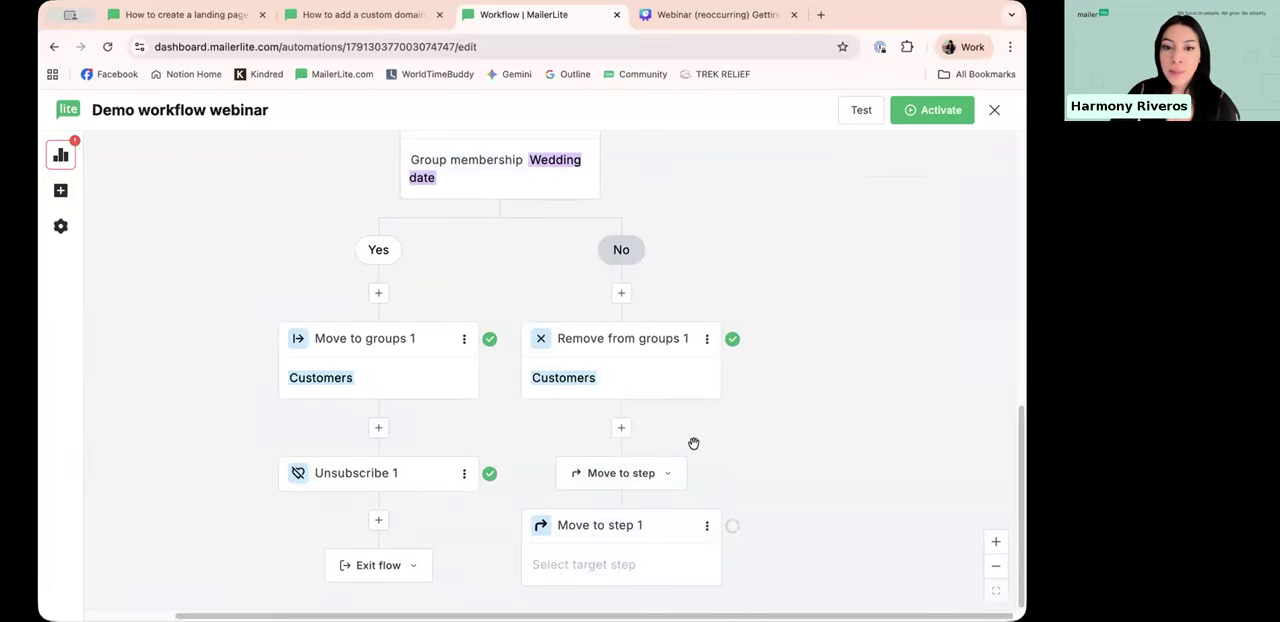
# Step: Look over the workflow from its triggers once more and try to activate it
pyautogui.scroll(7, 695, 448)
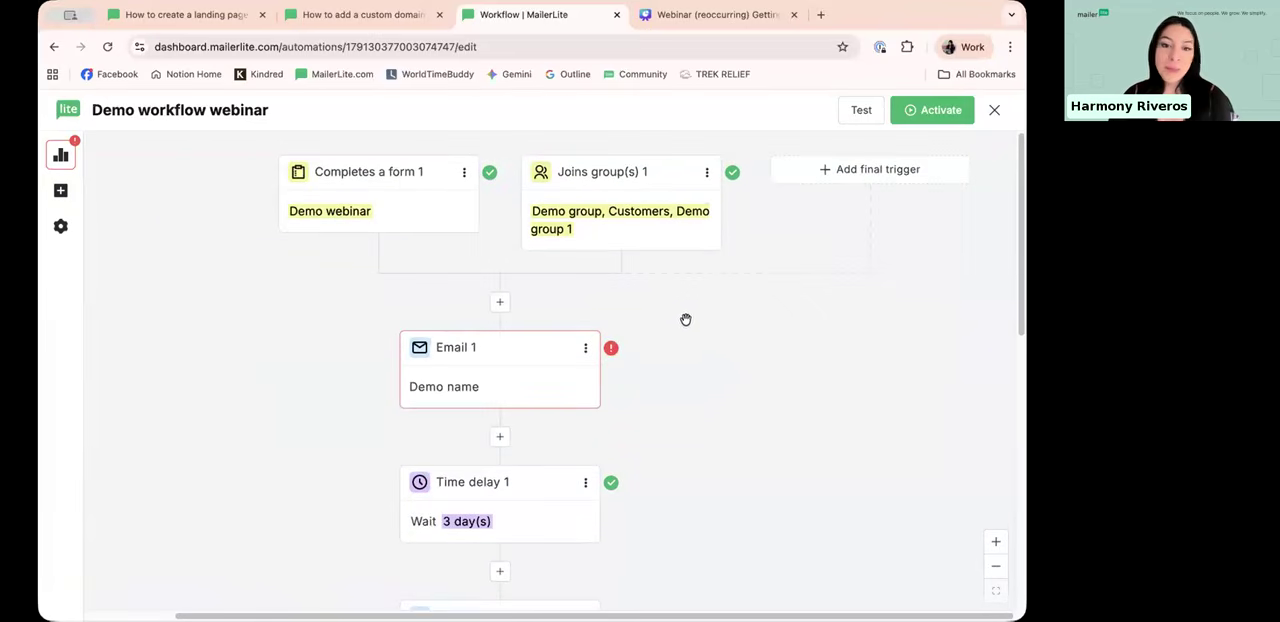
pyautogui.click(994, 570)
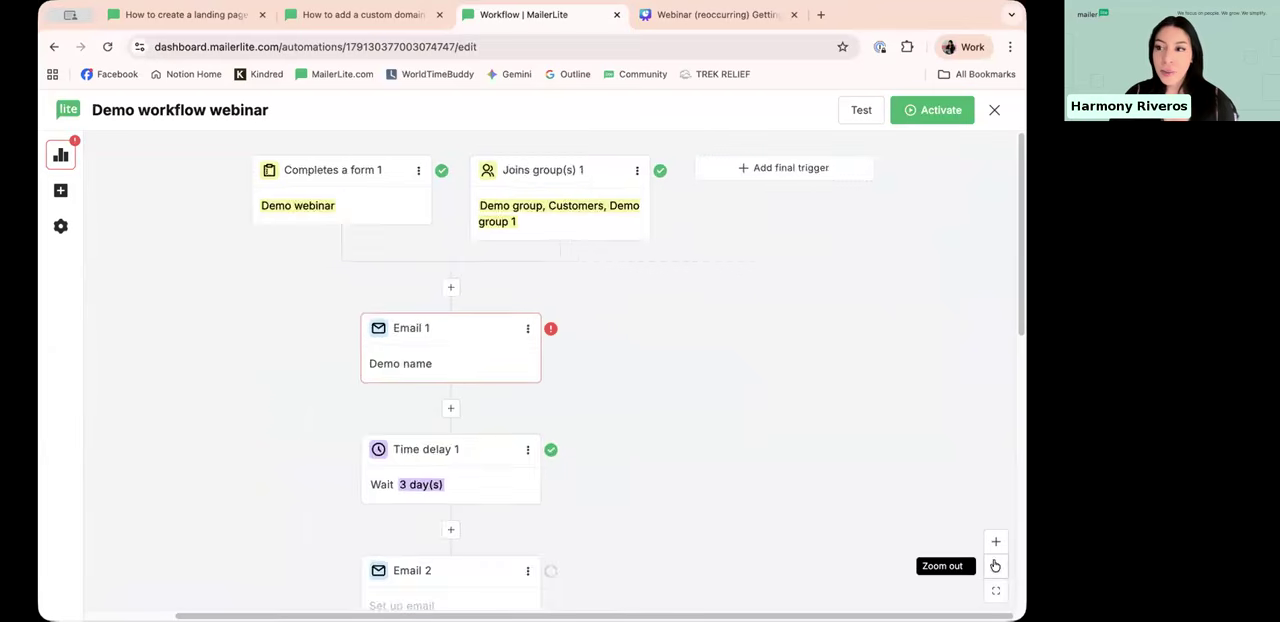
pyautogui.scroll(-5, 591, 366)
pyautogui.scroll(5, 548, 329)
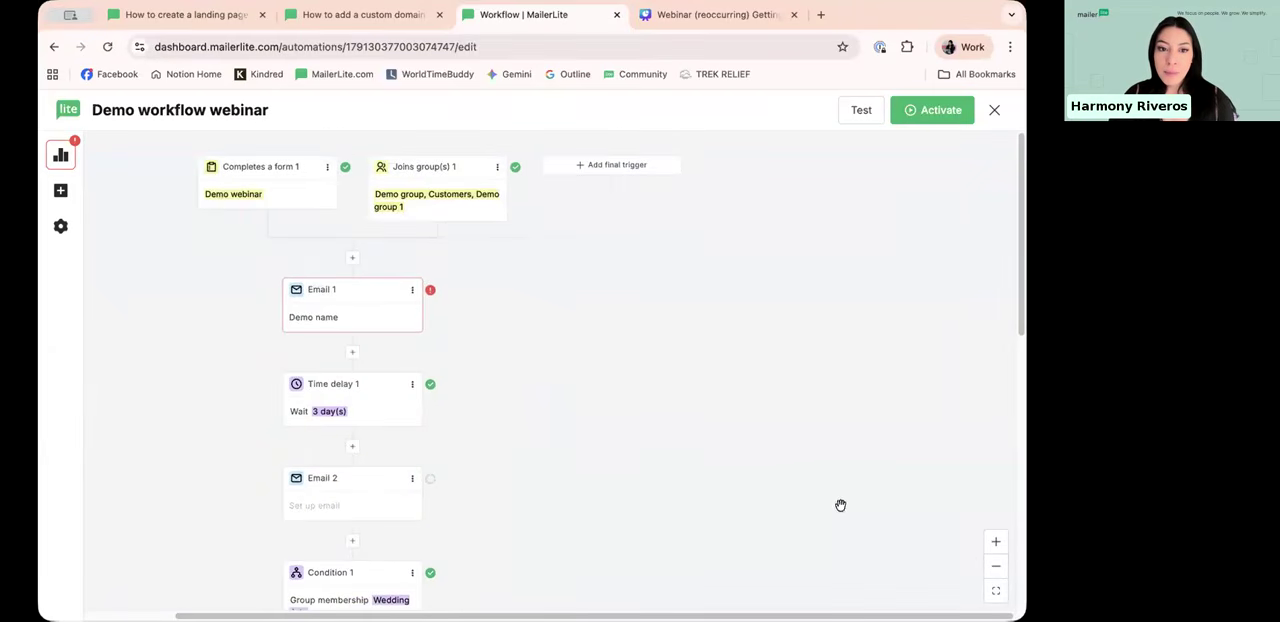
pyautogui.click(997, 541)
pyautogui.click(998, 541)
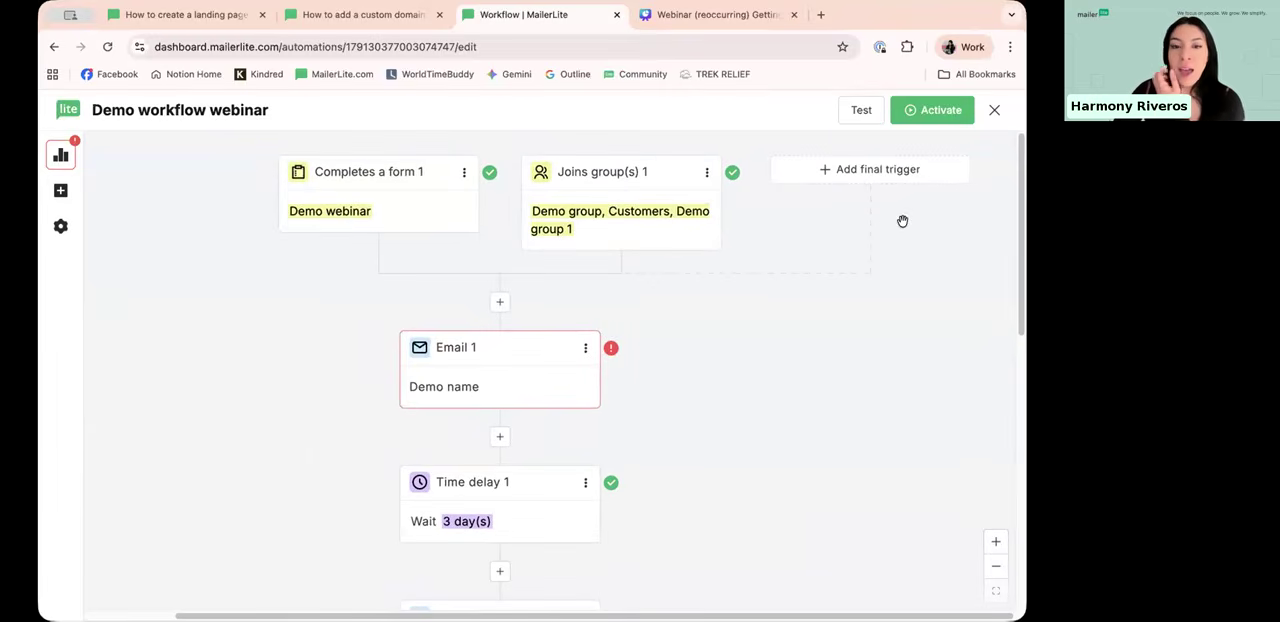
pyautogui.click(930, 113)
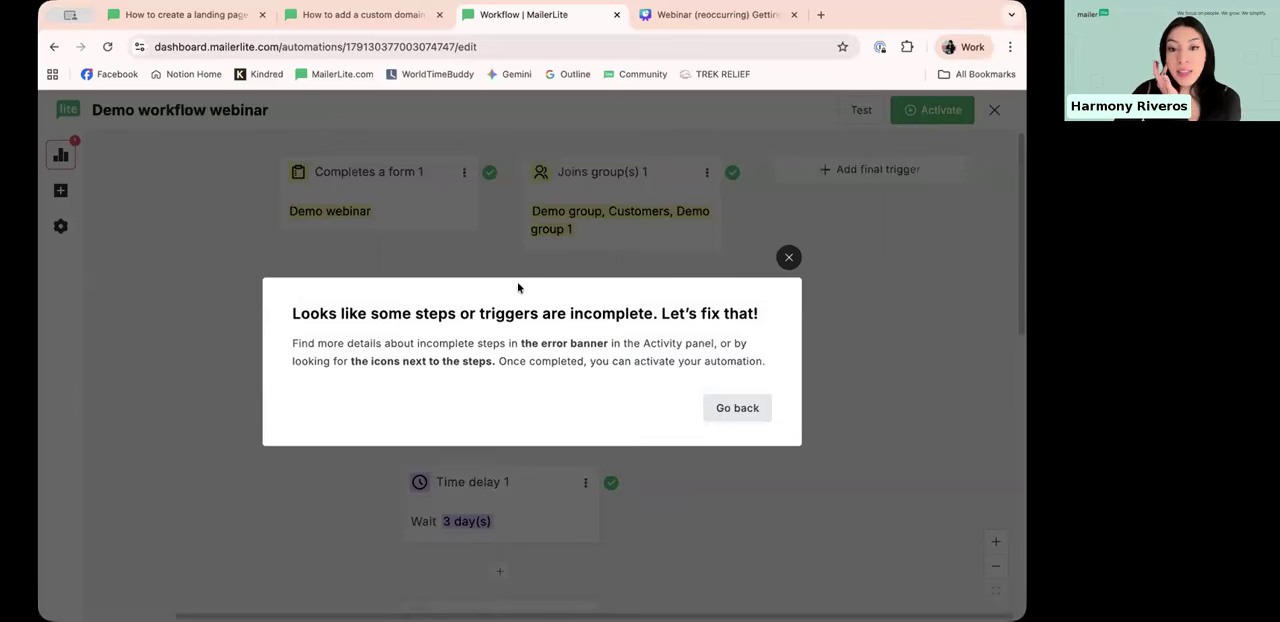
# Step: Dismiss the incomplete-steps notice and look through the workflow for steps flagged as incomplete, from Email 1 down to the condition's branches
pyautogui.moveTo(322, 358); pyautogui.dragTo(454, 361)
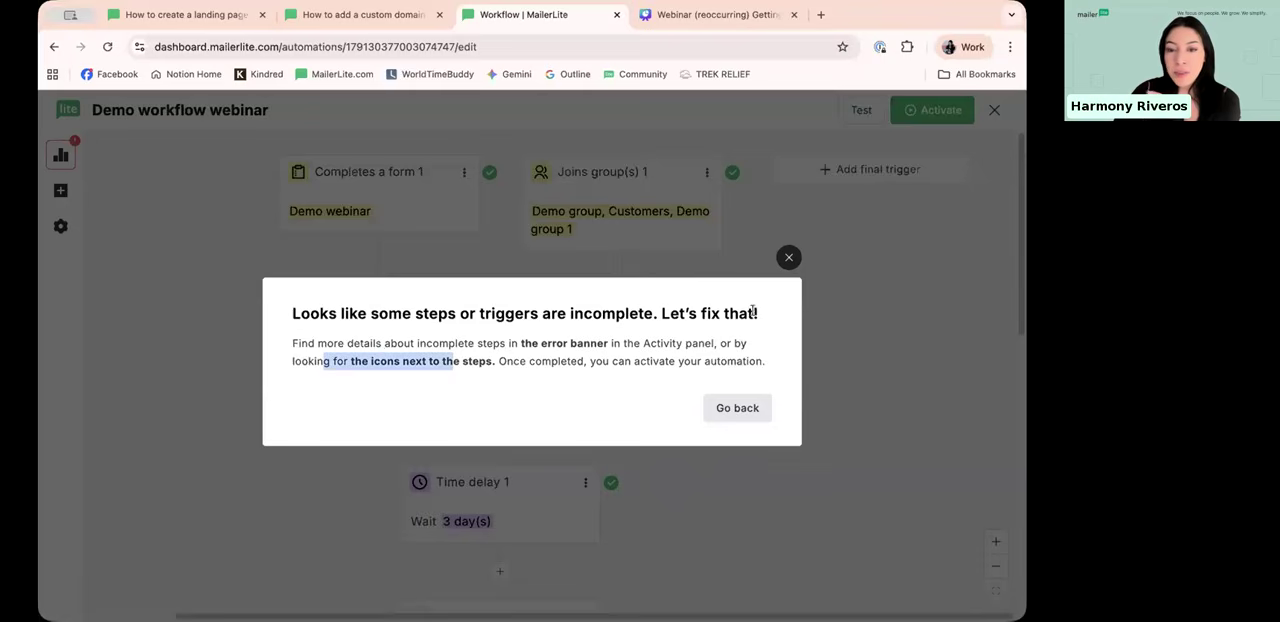
pyautogui.click(788, 260)
pyautogui.moveTo(611, 349)
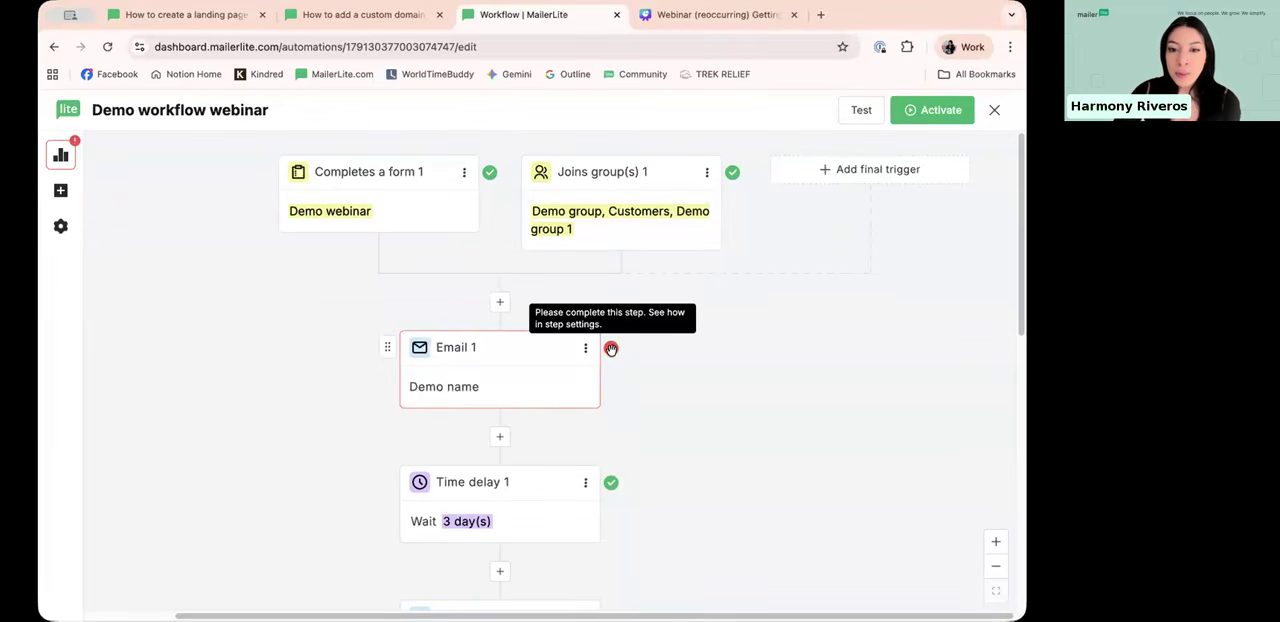
pyautogui.scroll(-5, 611, 346)
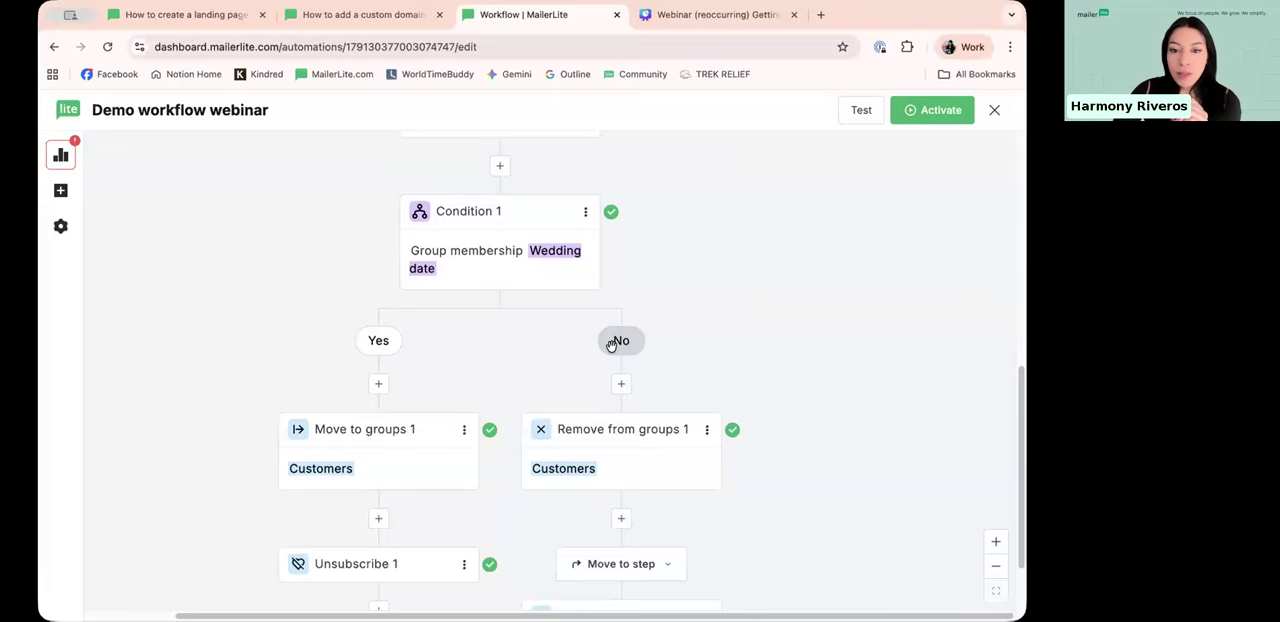
pyautogui.scroll(-2, 610, 346)
pyautogui.scroll(3, 606, 330)
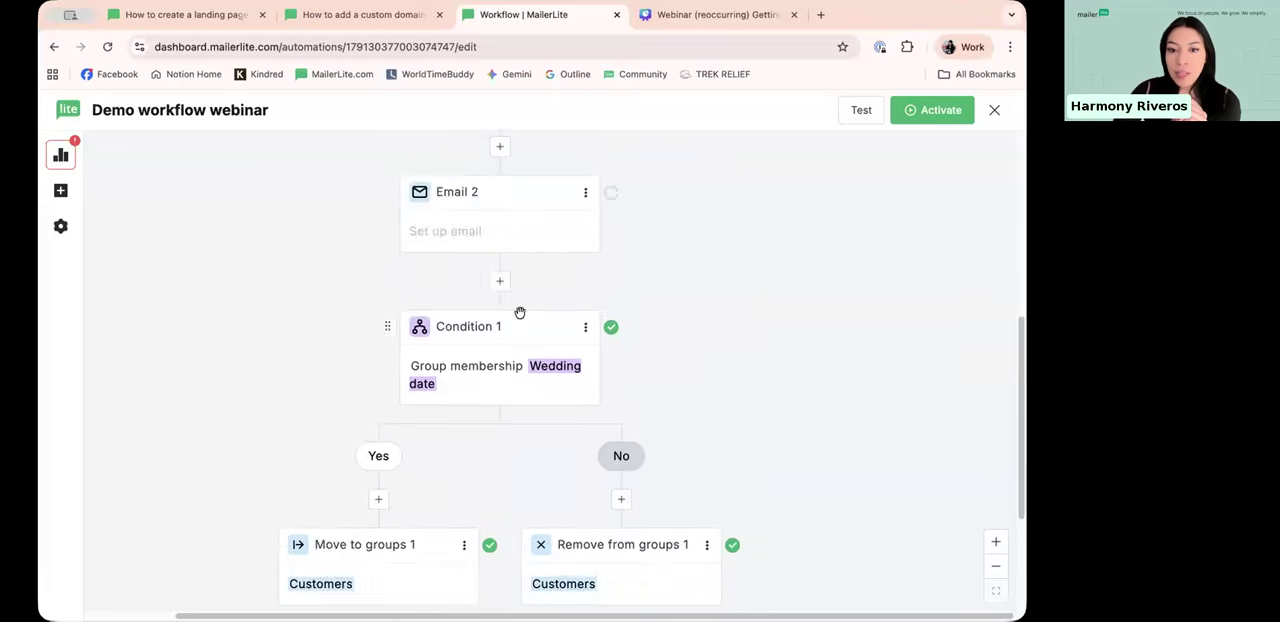
pyautogui.scroll(5, 520, 314)
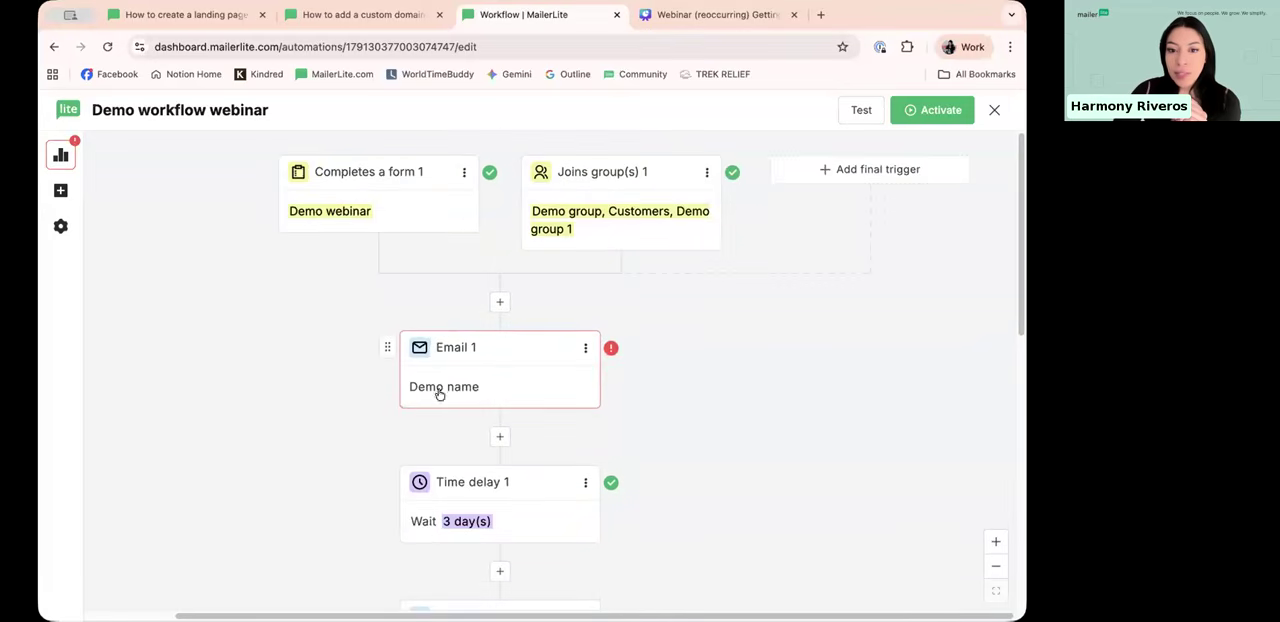
# Step: Check the Email 1 settings for what is missing, including its email content, and close them without changes
pyautogui.click(580, 370)
pyautogui.scroll(-4, 843, 323)
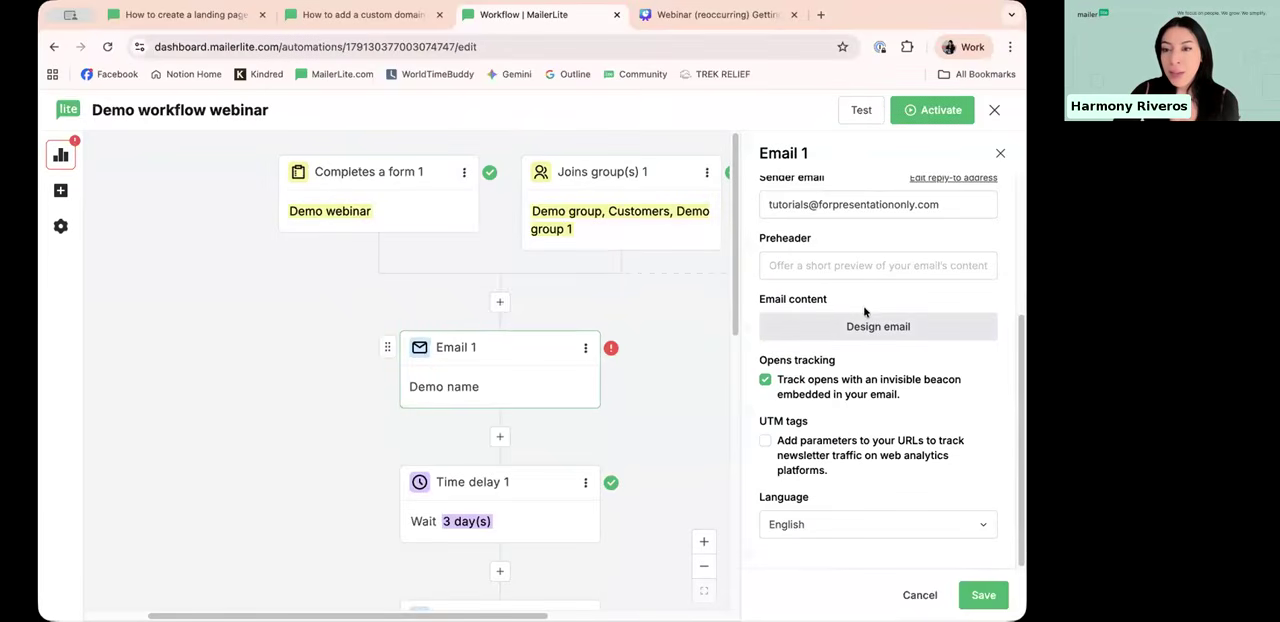
pyautogui.scroll(4, 862, 305)
pyautogui.click(1000, 153)
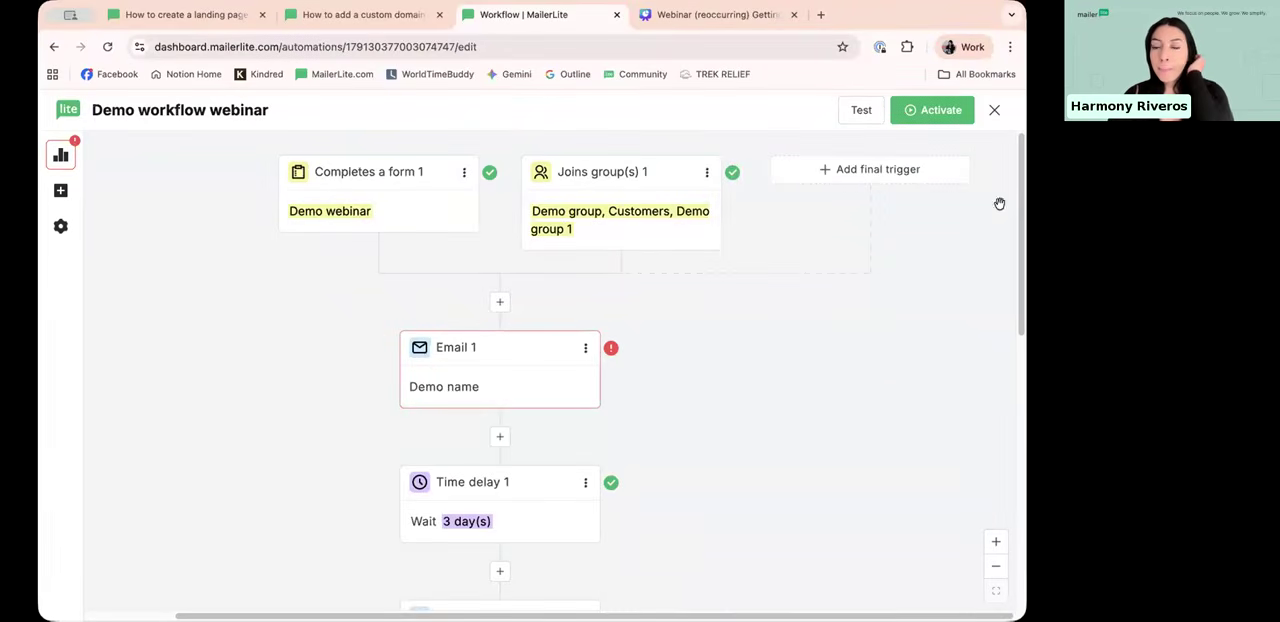
# Step: Leave the workflow editor, list the non-draft automations, and open the report of the Nike sneakers workflow
pyautogui.click(996, 112)
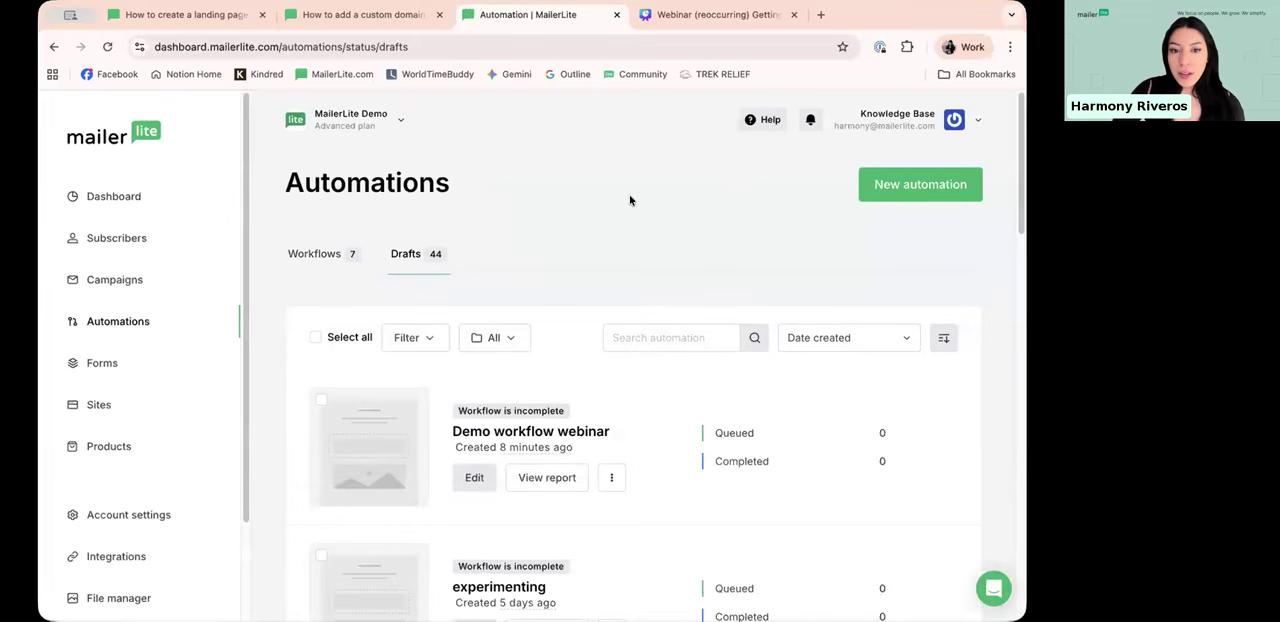
pyautogui.scroll(-1, 615, 201)
pyautogui.scroll(-1, 601, 204)
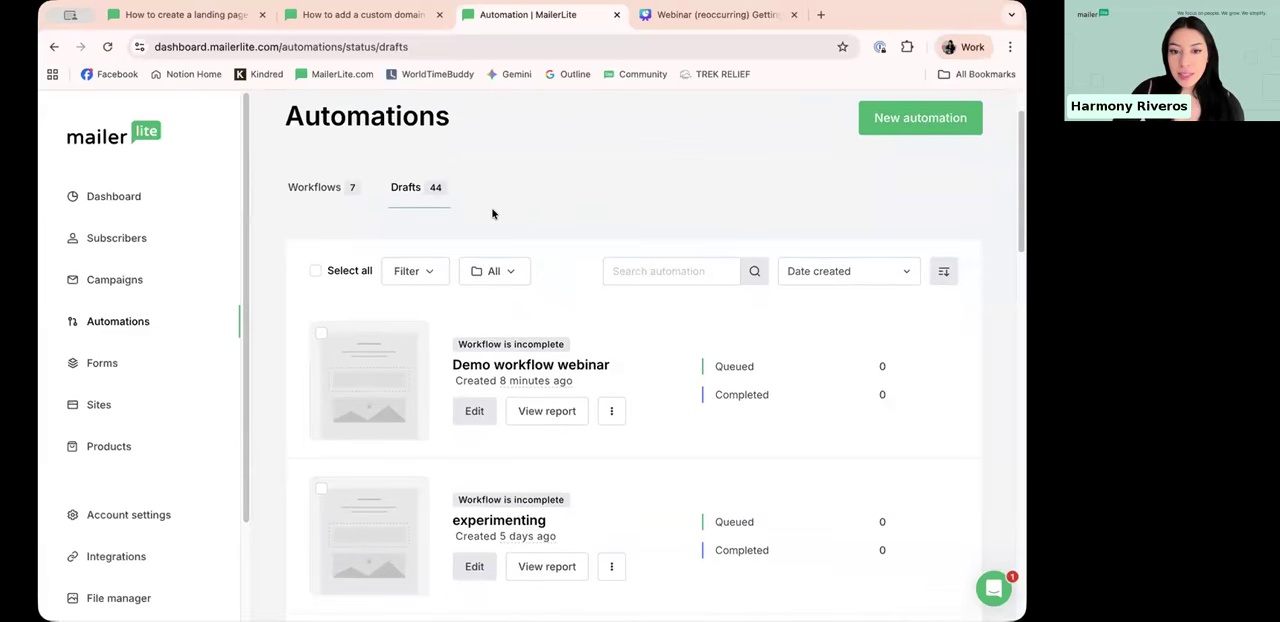
pyautogui.click(306, 188)
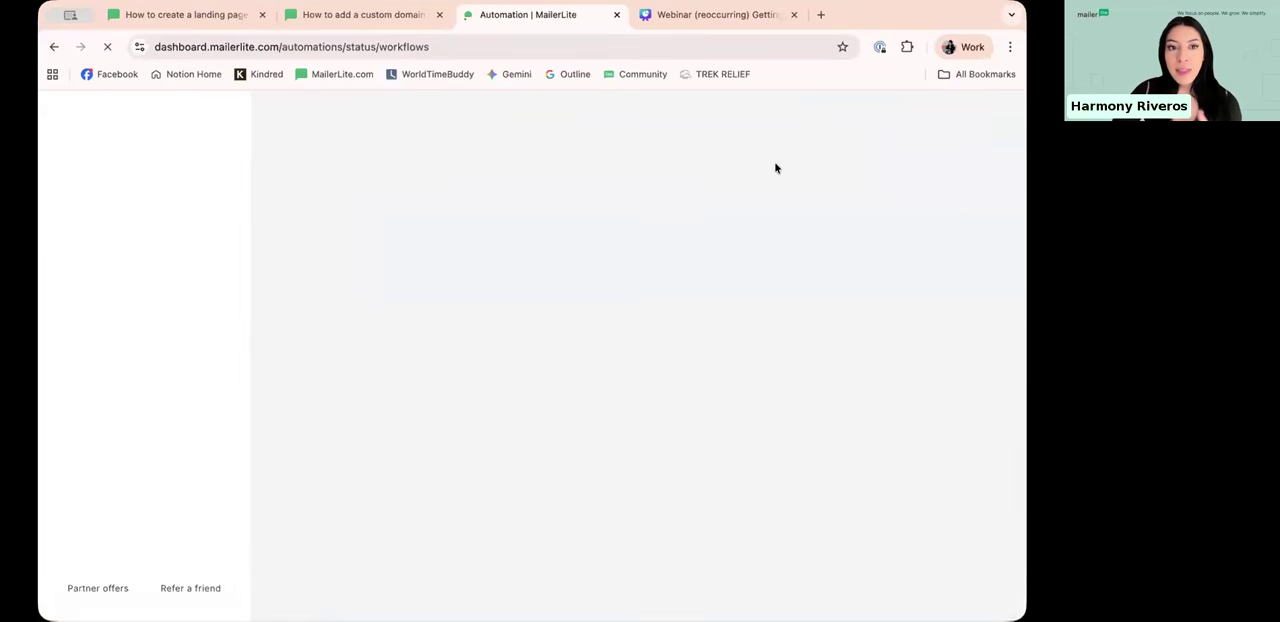
pyautogui.scroll(-3, 610, 240)
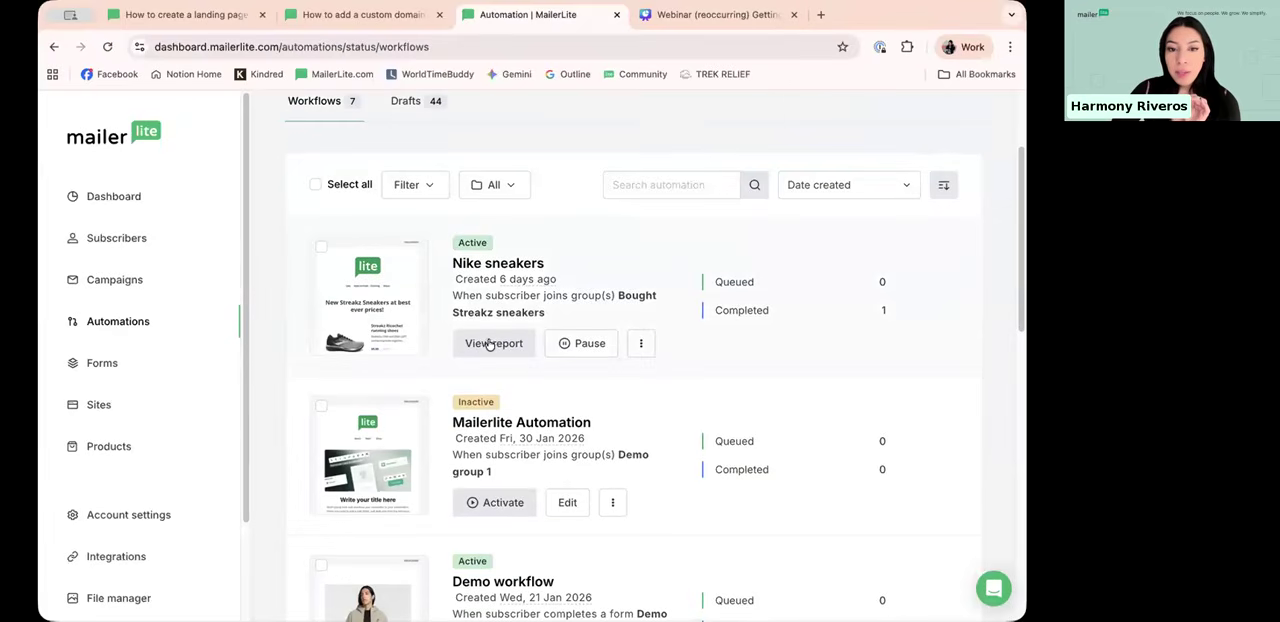
pyautogui.click(486, 245)
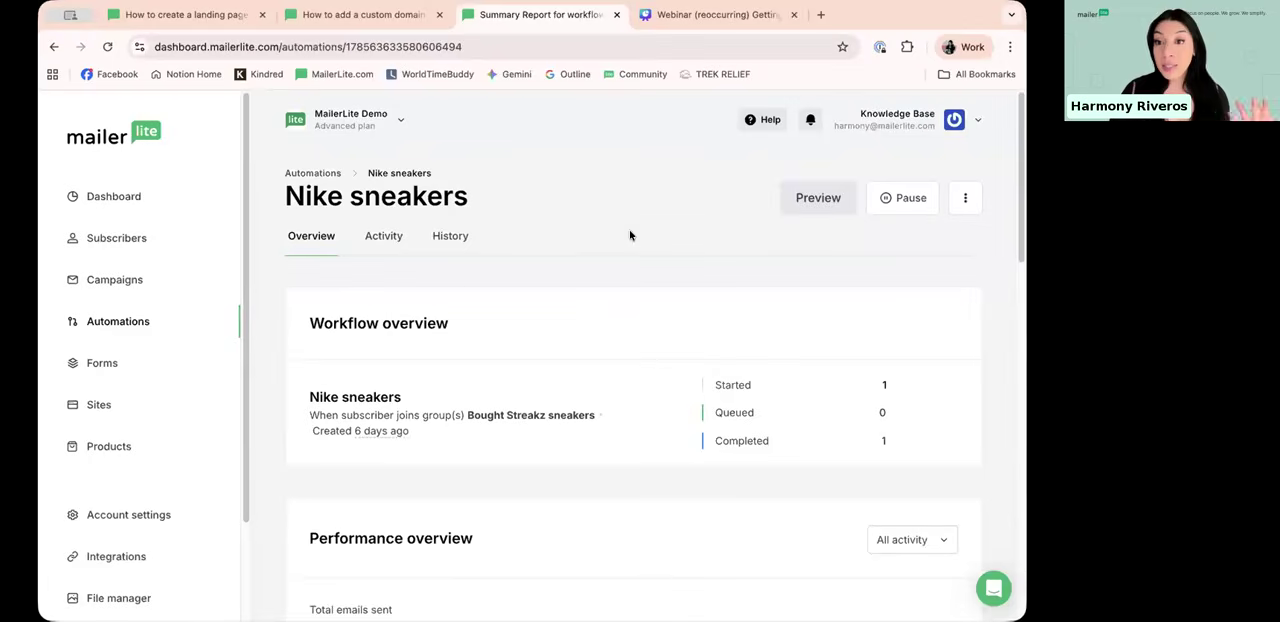
# Step: Review the Nike sneakers report: workflow and performance overviews, monthly stats, workflow emails, reading environment and top email clients
pyautogui.scroll(-3, 494, 263)
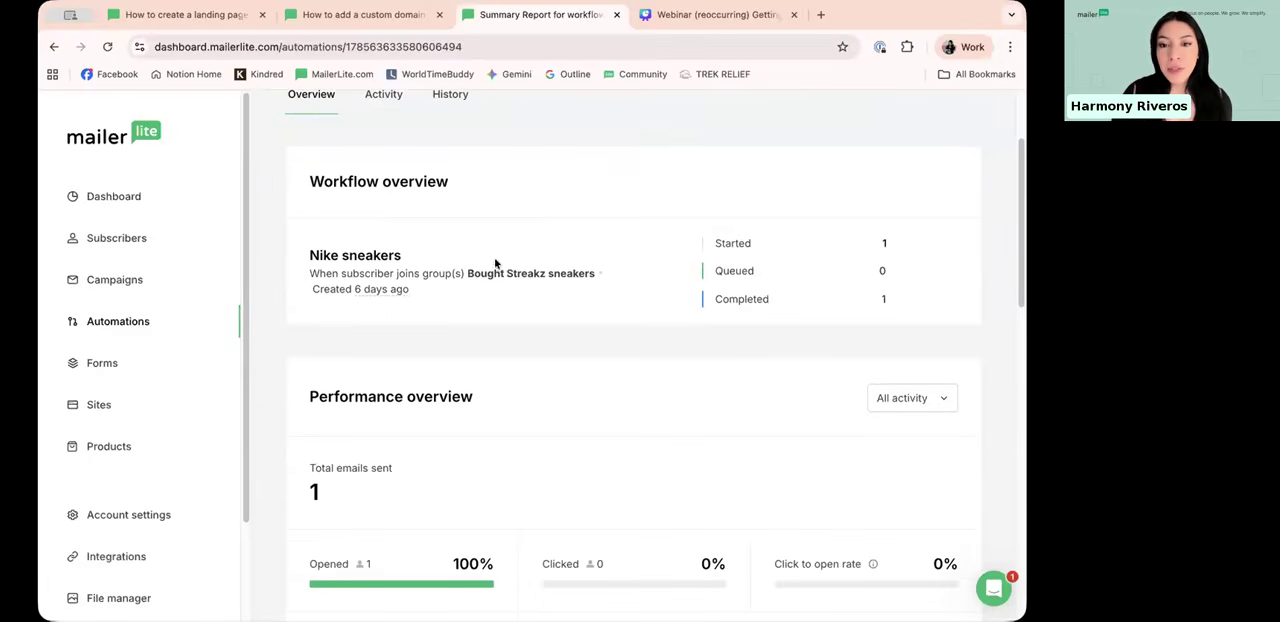
pyautogui.scroll(2, 443, 193)
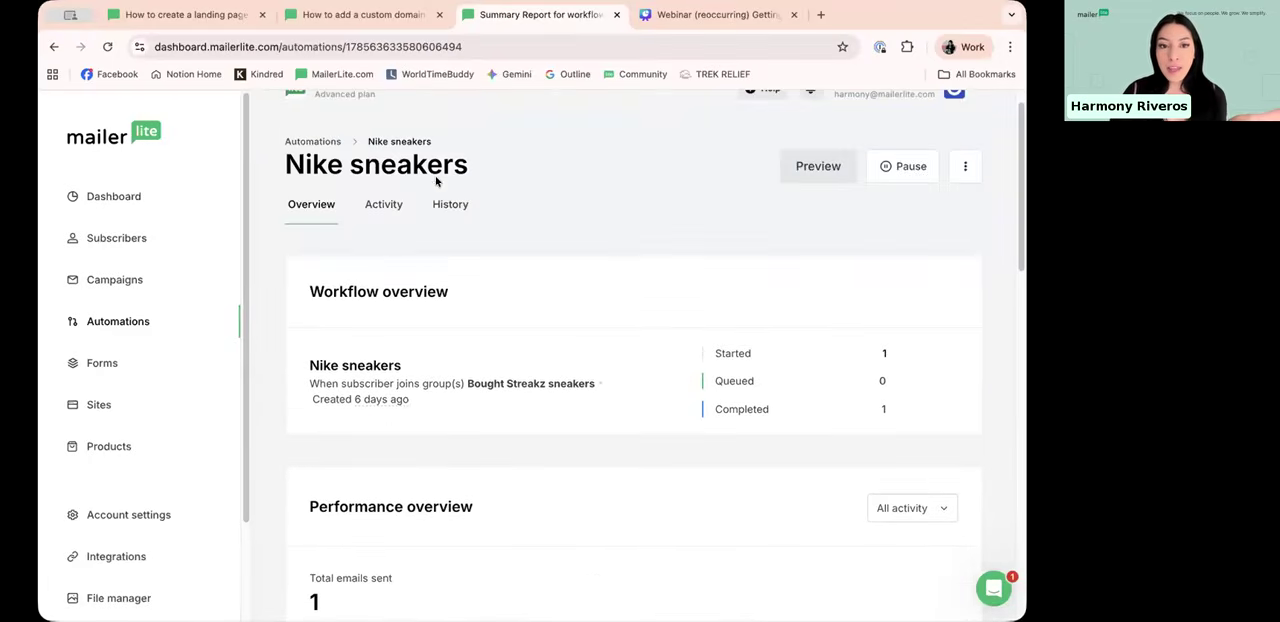
pyautogui.scroll(-5, 500, 445)
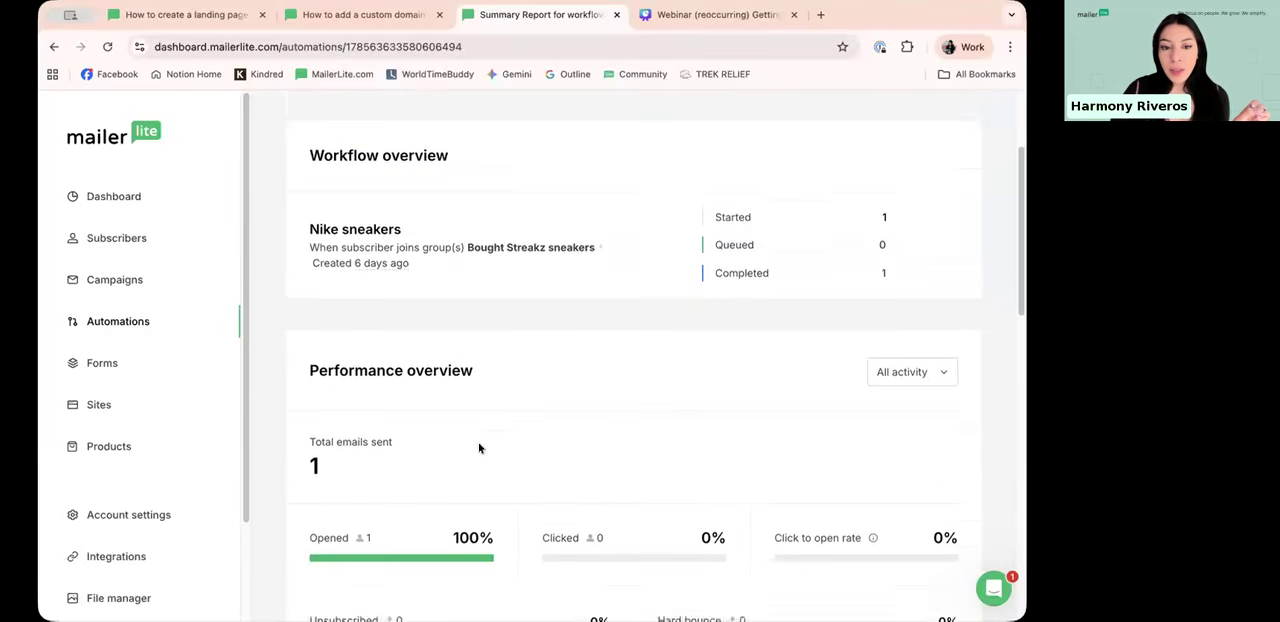
pyautogui.moveTo(307, 356); pyautogui.dragTo(556, 353)
pyautogui.click(629, 365)
pyautogui.scroll(-4, 600, 300)
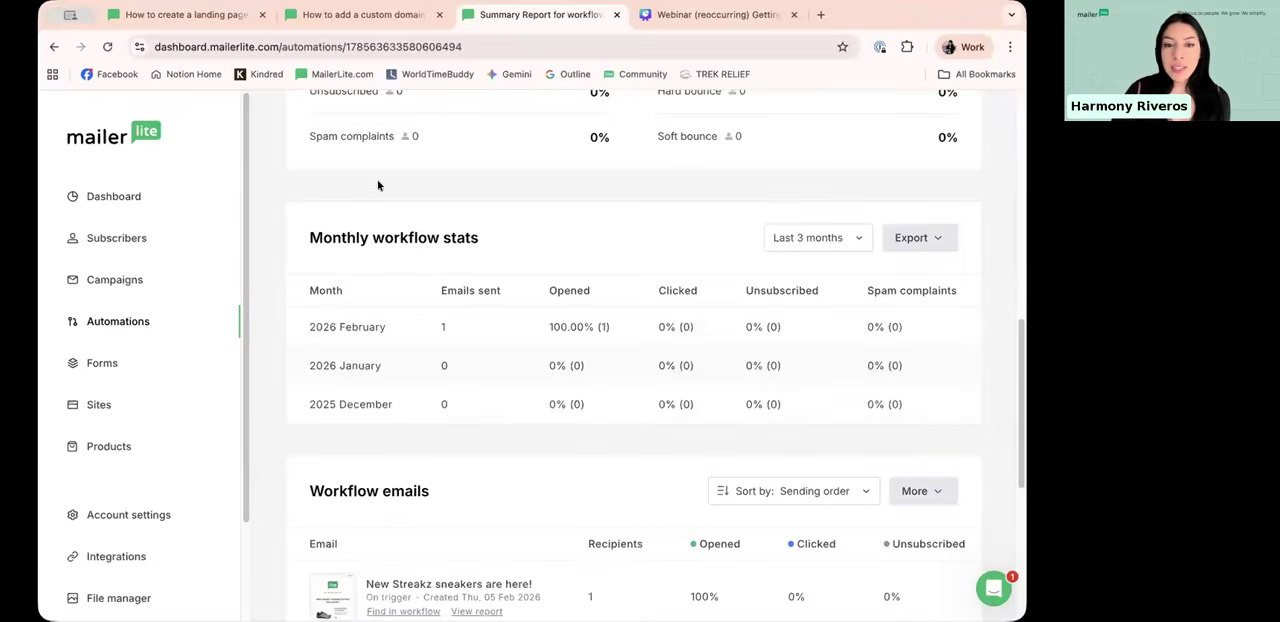
pyautogui.scroll(-3, 466, 290)
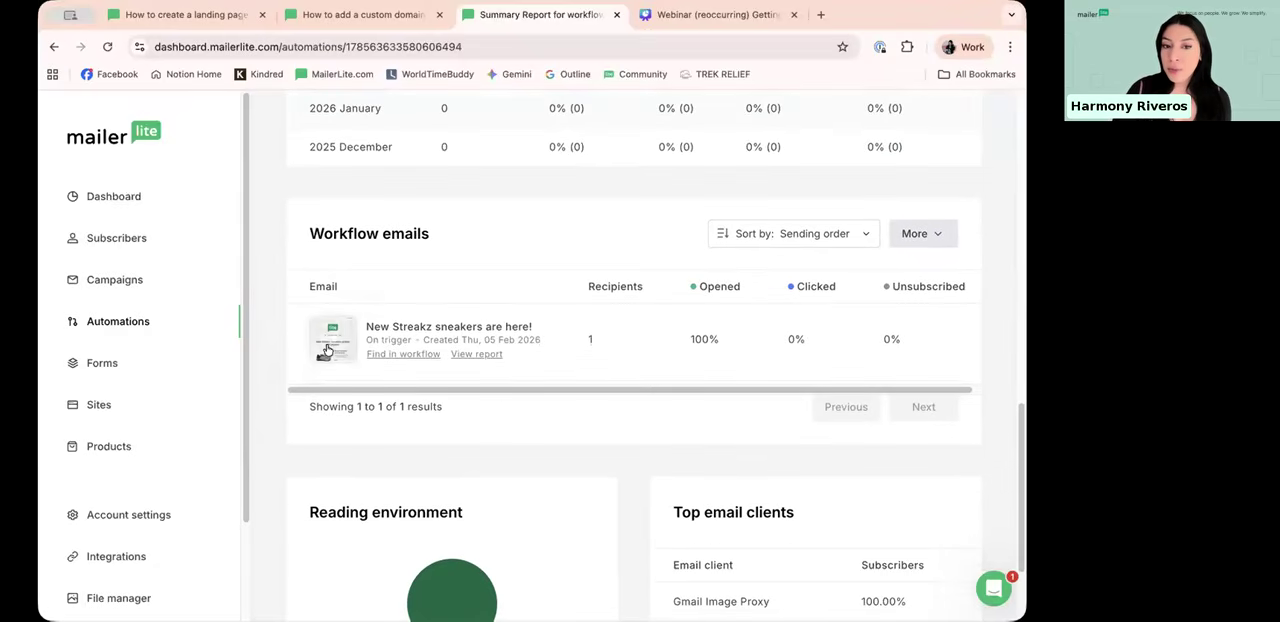
pyautogui.scroll(-2, 440, 336)
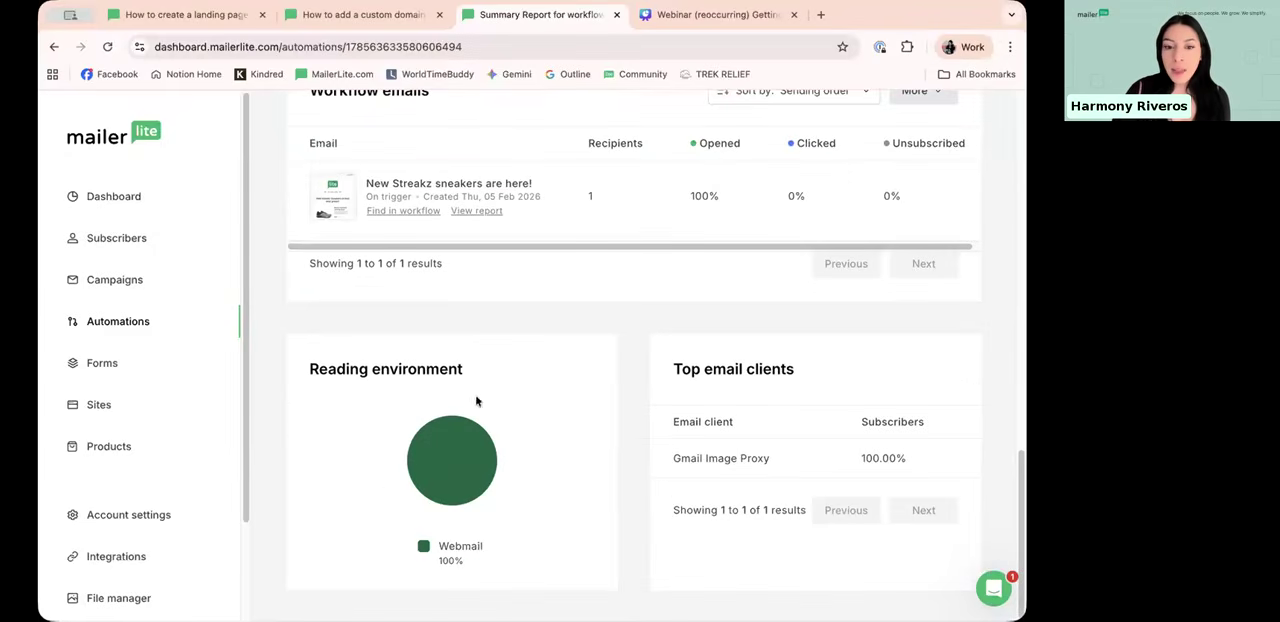
pyautogui.moveTo(667, 460); pyautogui.dragTo(800, 457)
pyautogui.click(607, 392)
pyautogui.scroll(15, 604, 377)
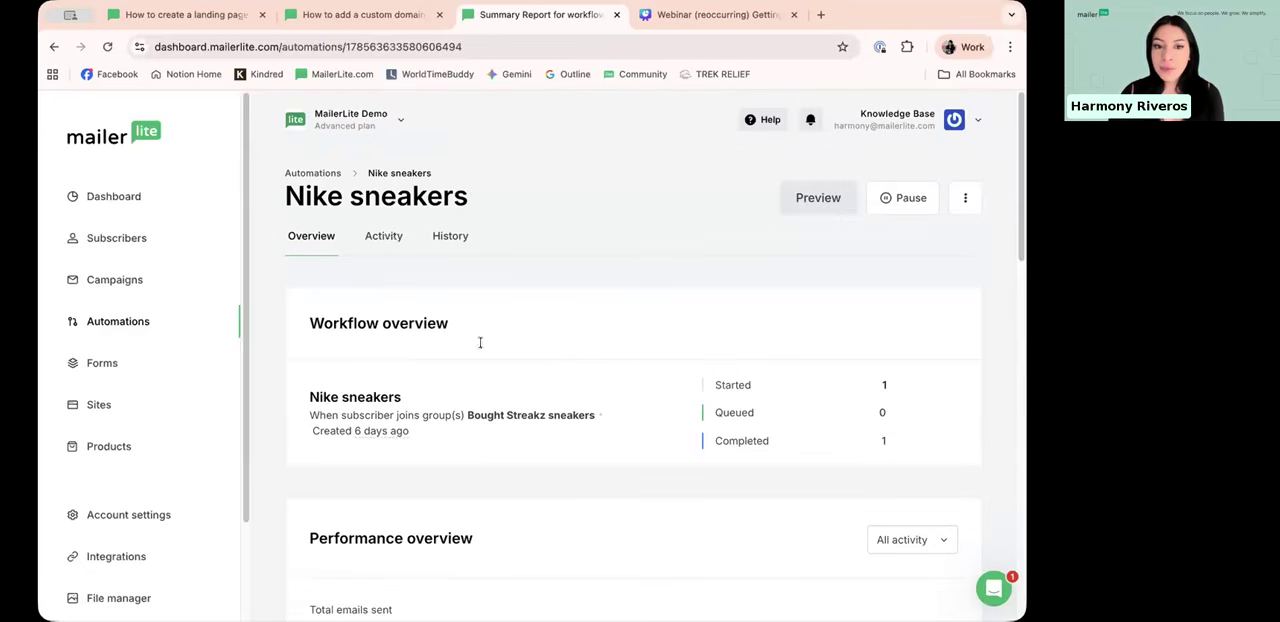
# Step: View the Nike sneakers workflow's subscriber activity, filtered to Canceled subscribers, and examine its Reason and Step columns
pyautogui.click(390, 235)
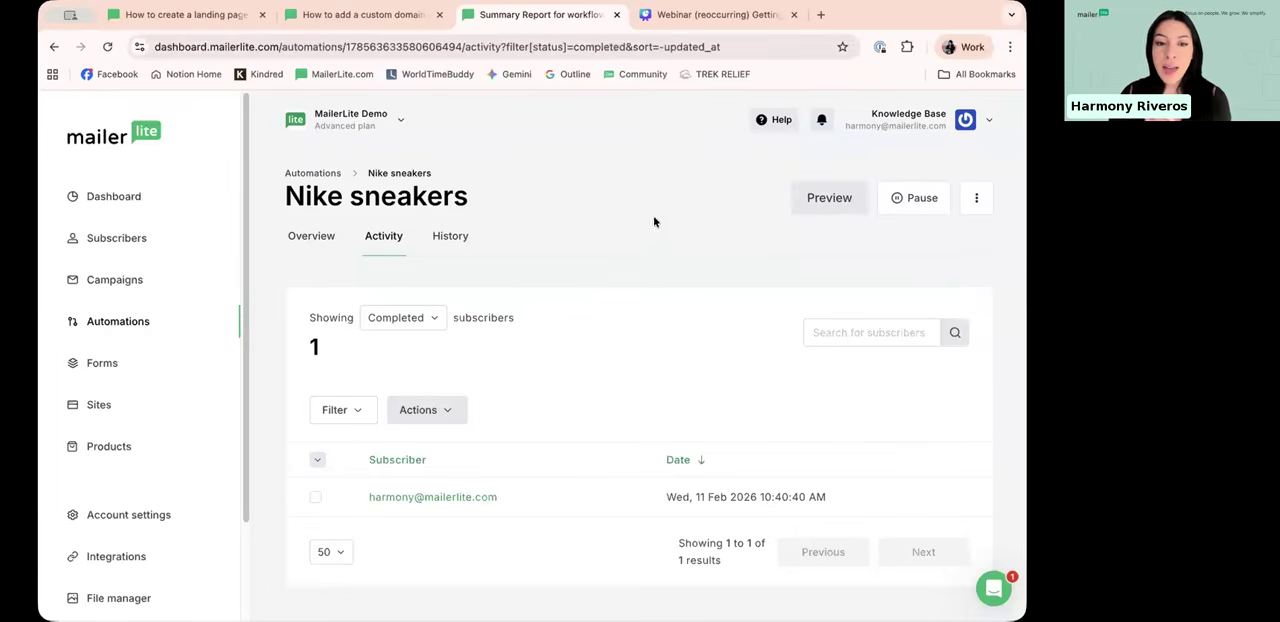
pyautogui.click(427, 322)
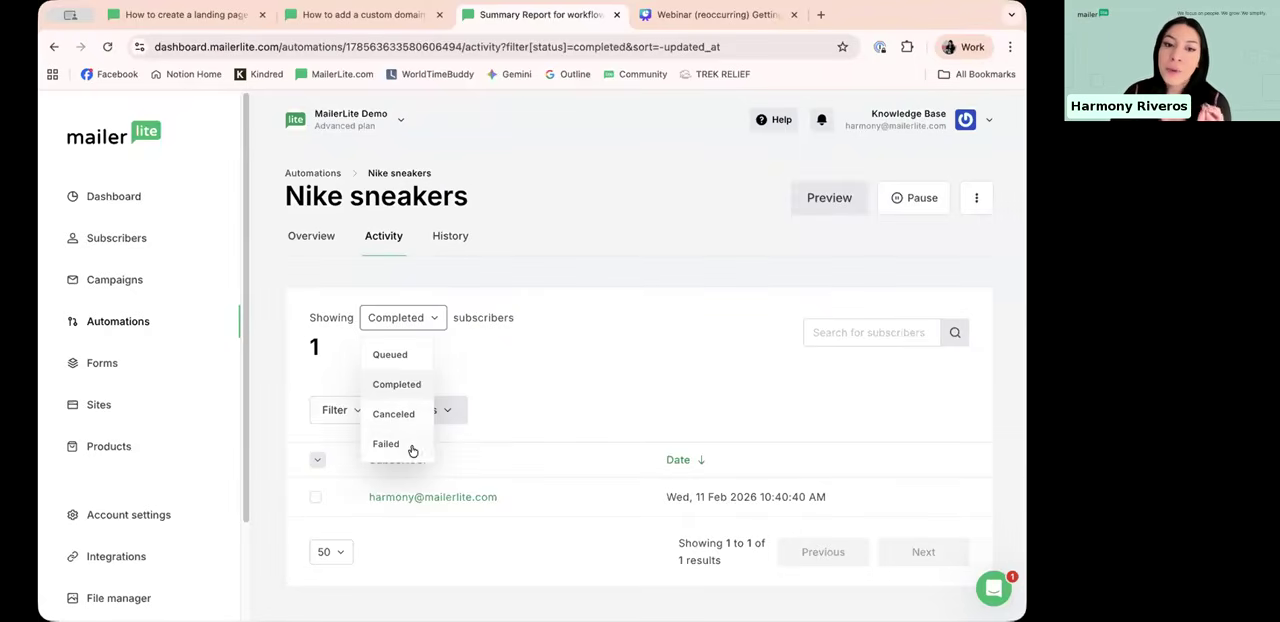
pyautogui.click(398, 416)
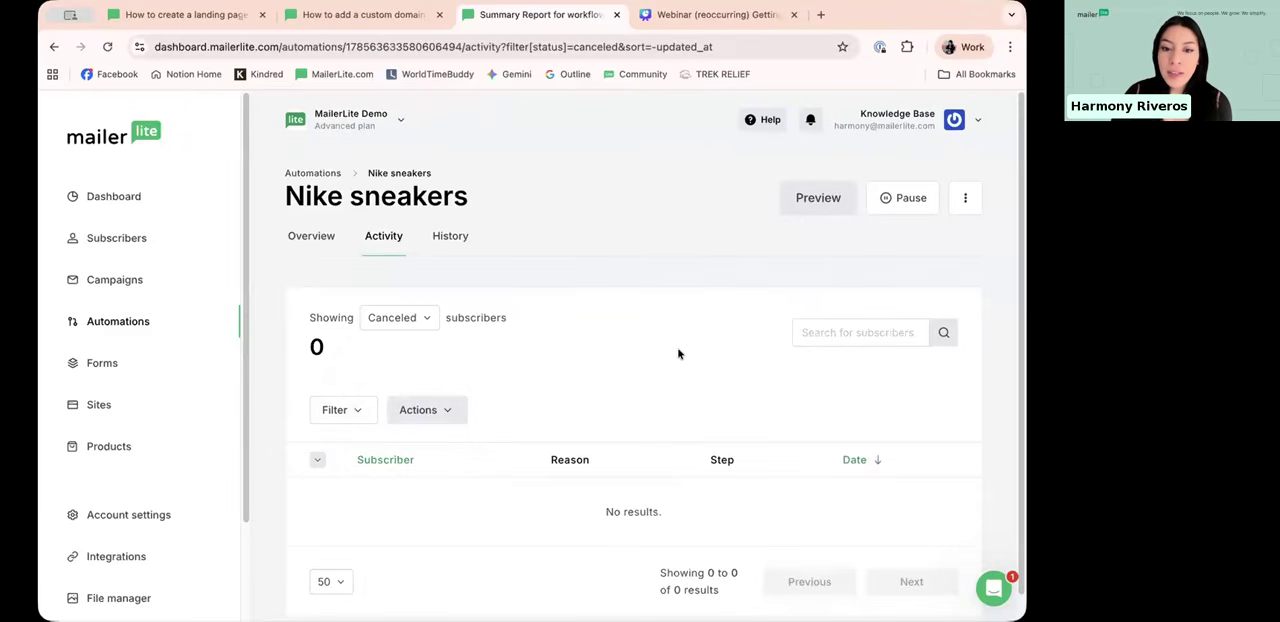
pyautogui.scroll(-1, 545, 452)
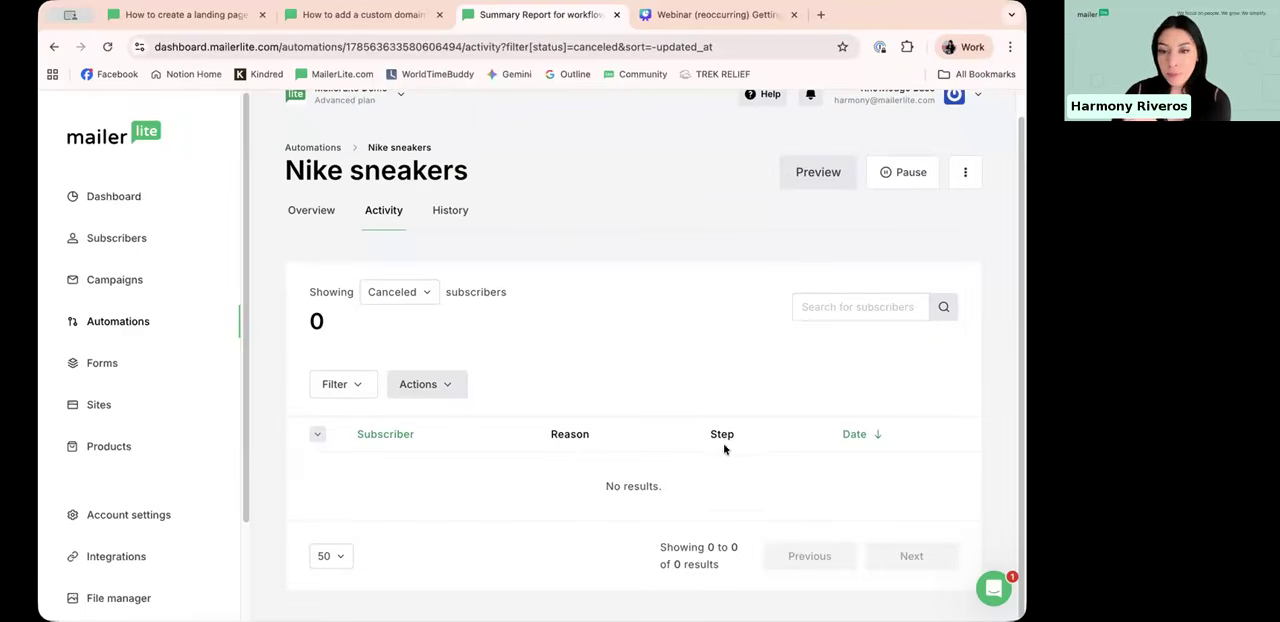
# Step: Return to the Nike sneakers report overview and switch to the presentation's Resources slide
pyautogui.click(327, 213)
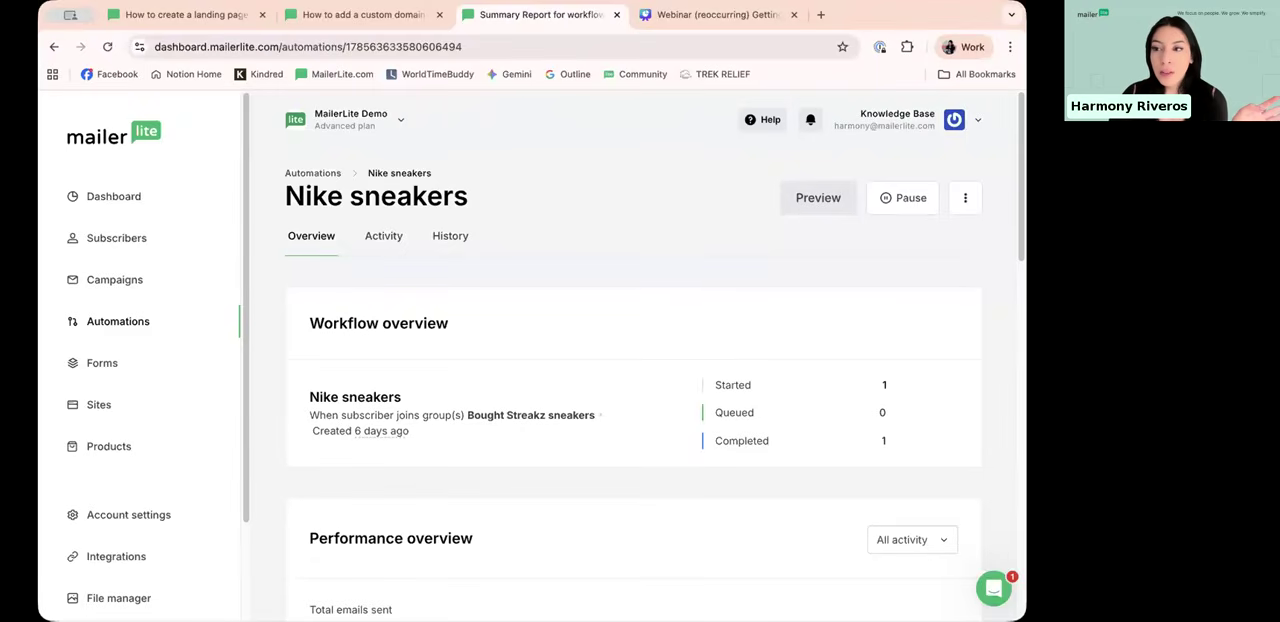
pyautogui.hotkey('ctrl', 'Right')
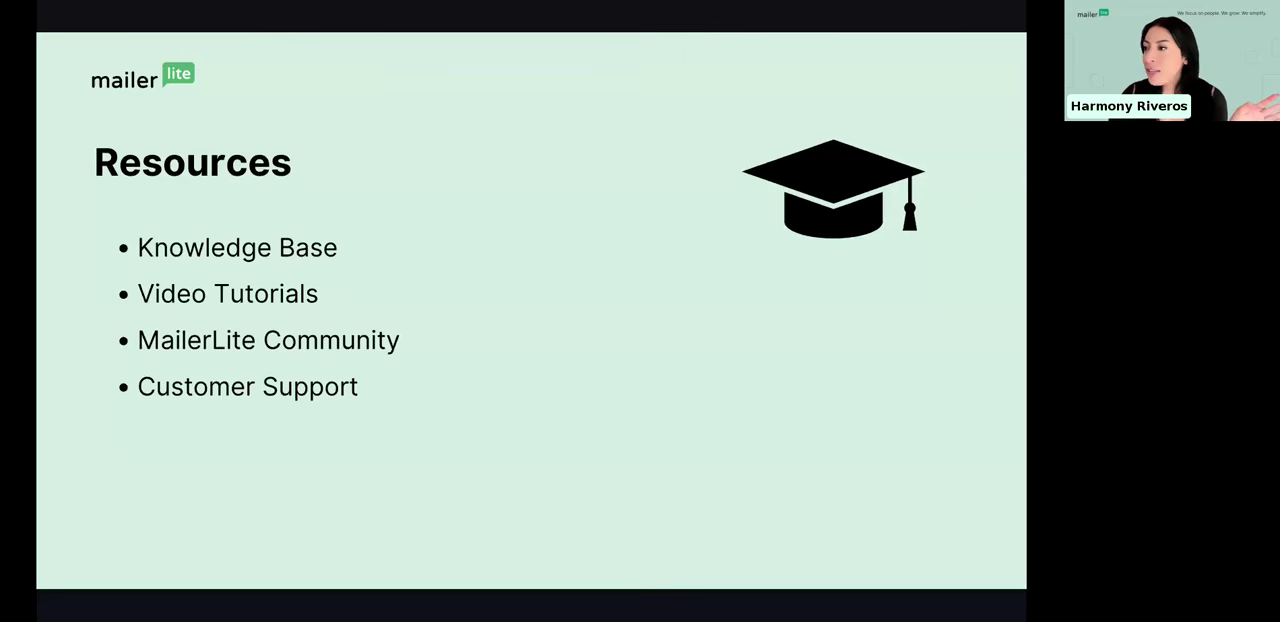